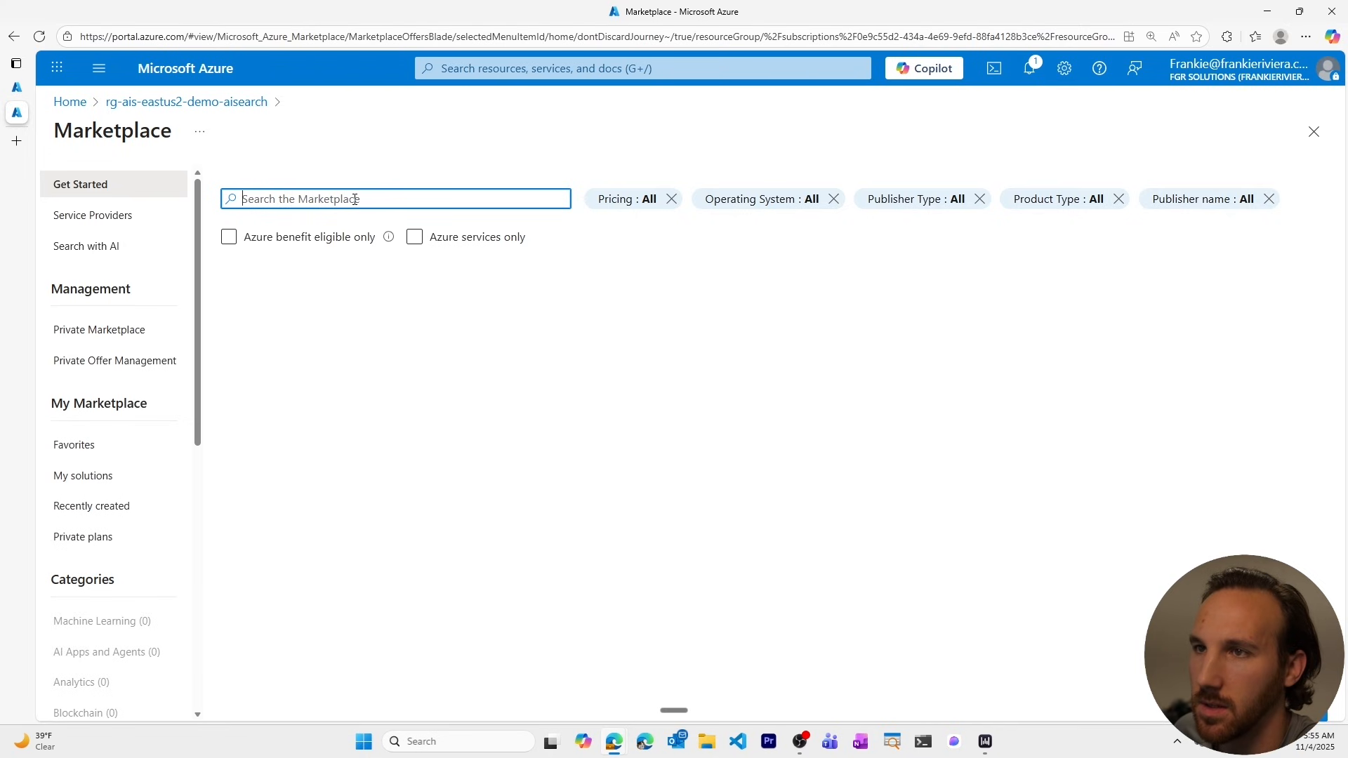
Step: Search the Marketplace for 'ai search' and start a new Azure AI Search service from its tile
type("ai")
type(" search")
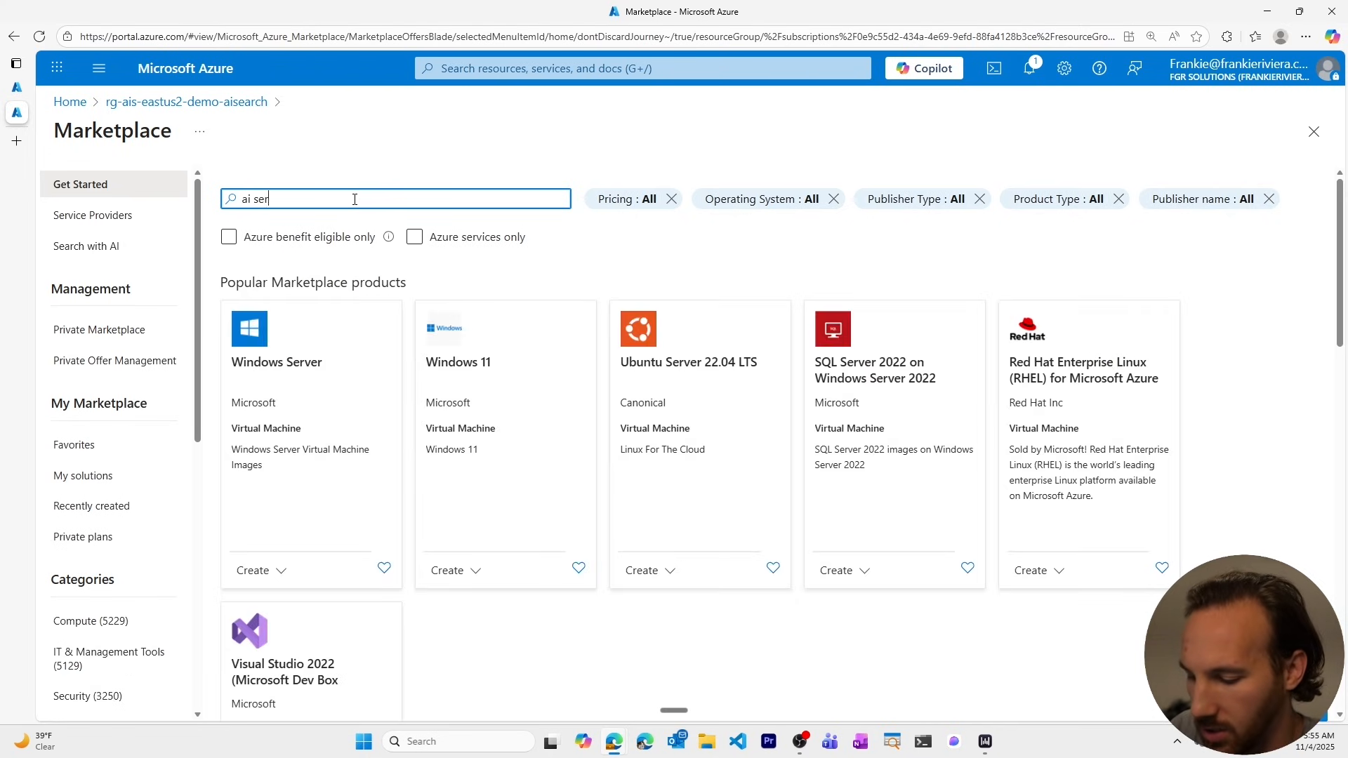
key("BackSpace")
key("BackSpace")
key("BackSpace")
key("BackSpace")
type("arch")
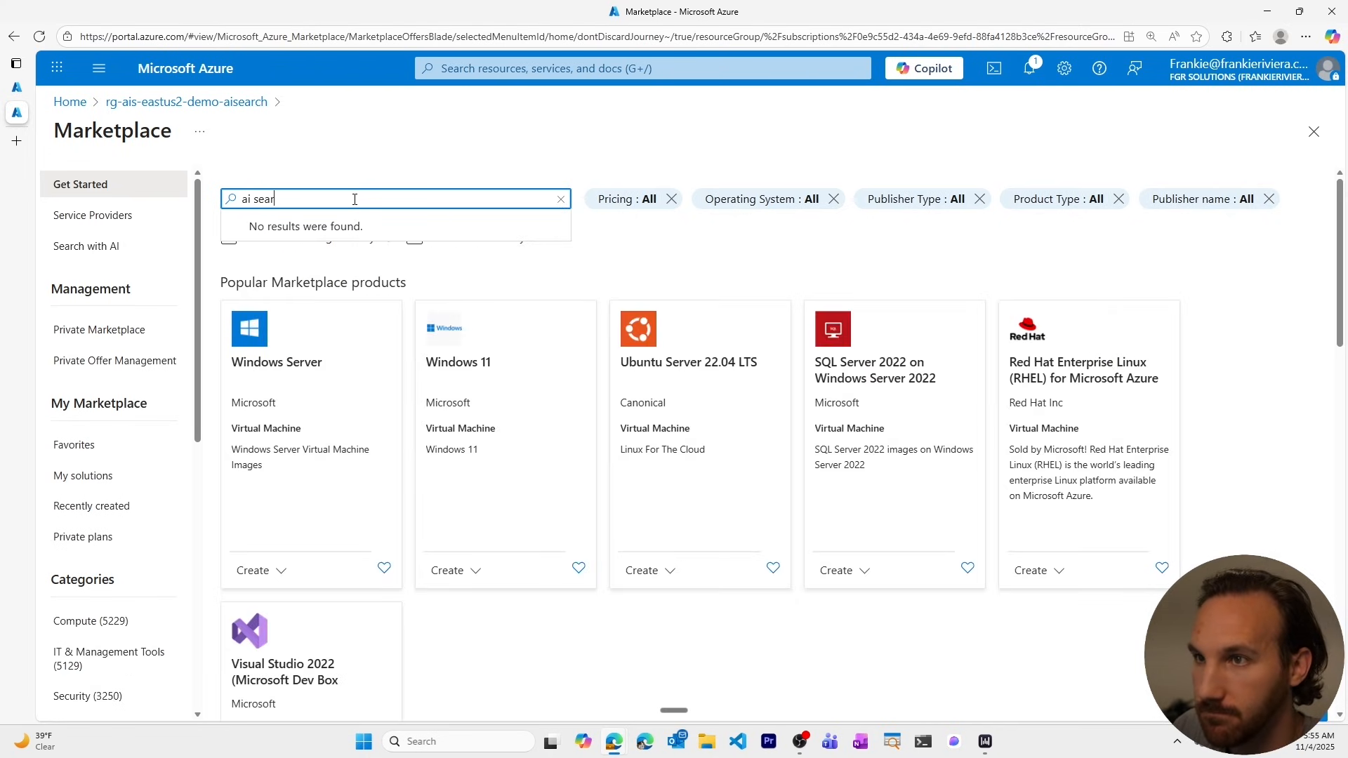
key("Return")
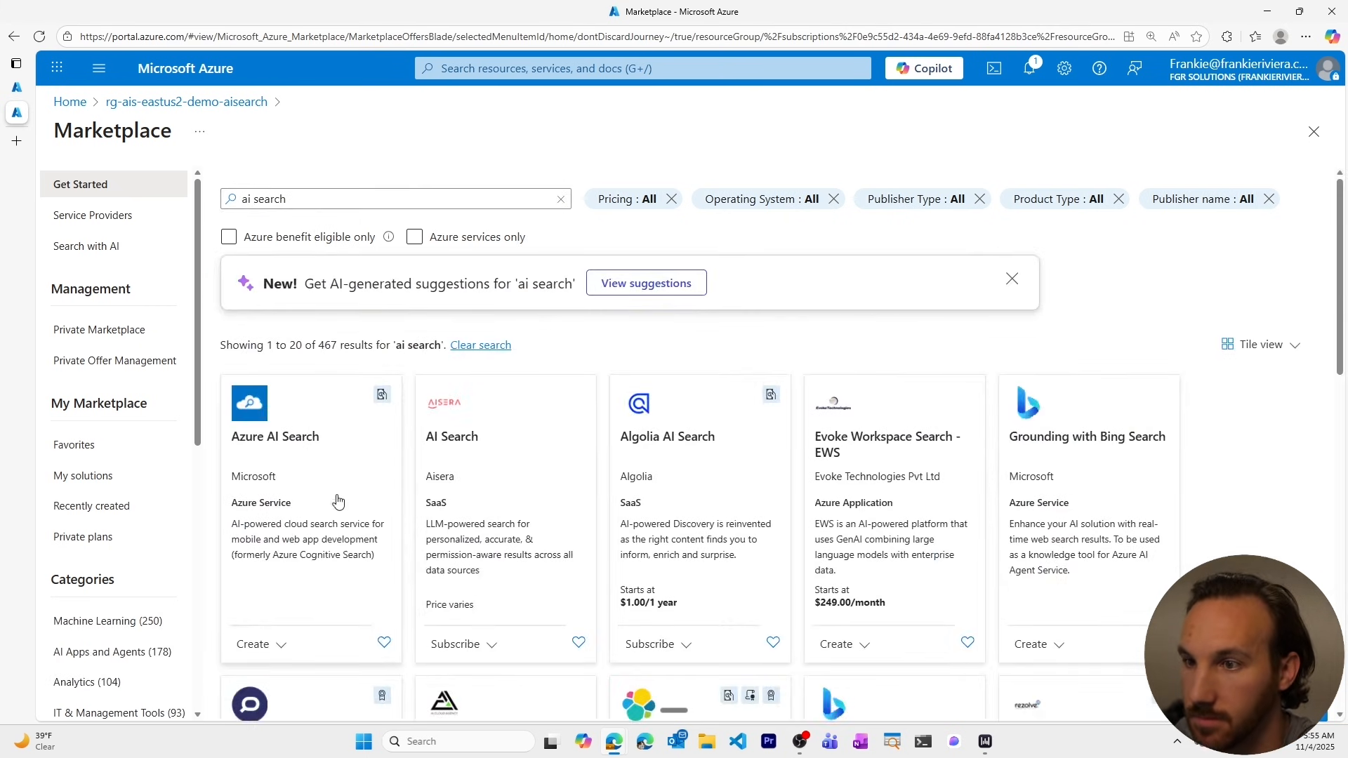
left_click(261, 644)
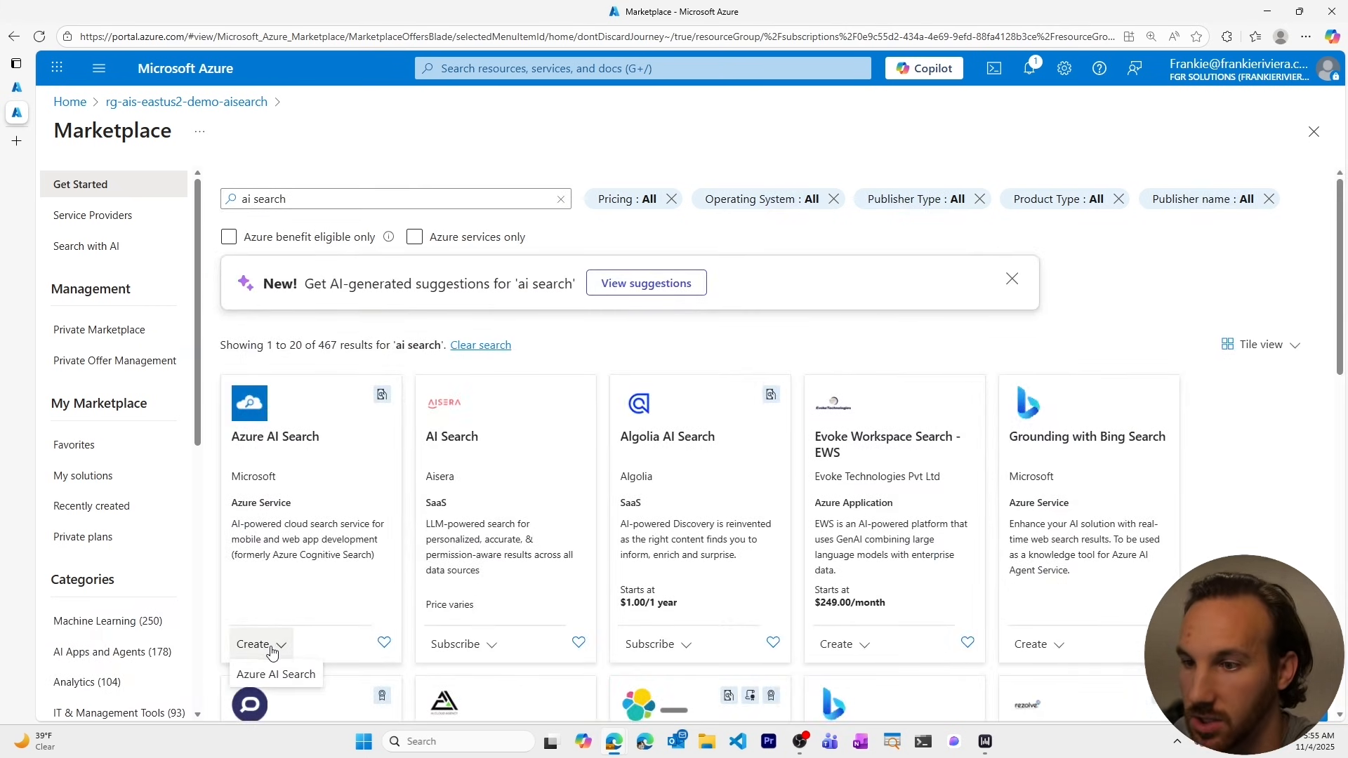
left_click(278, 678)
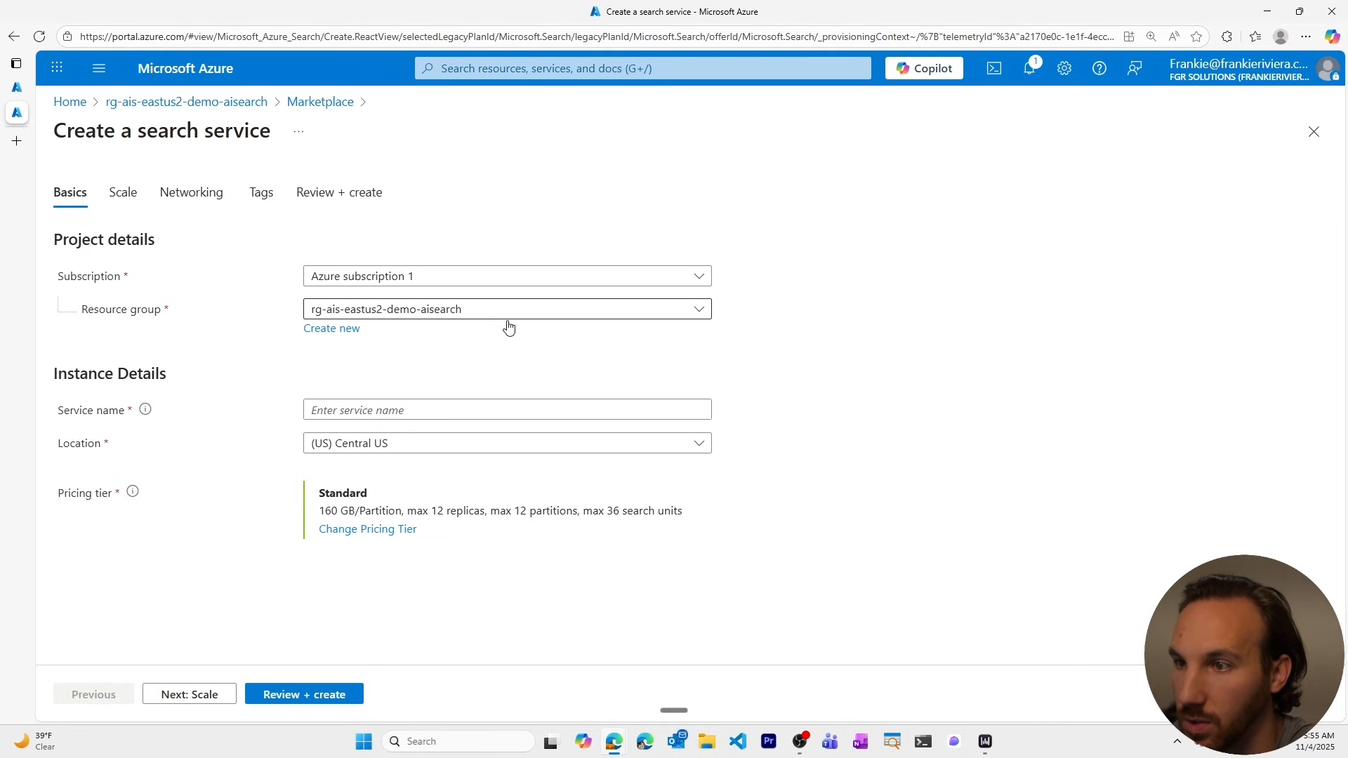
Step: Name the service search-ais-eastus2-demo-aisearch and set its location to (US) East US 2
left_click(385, 407)
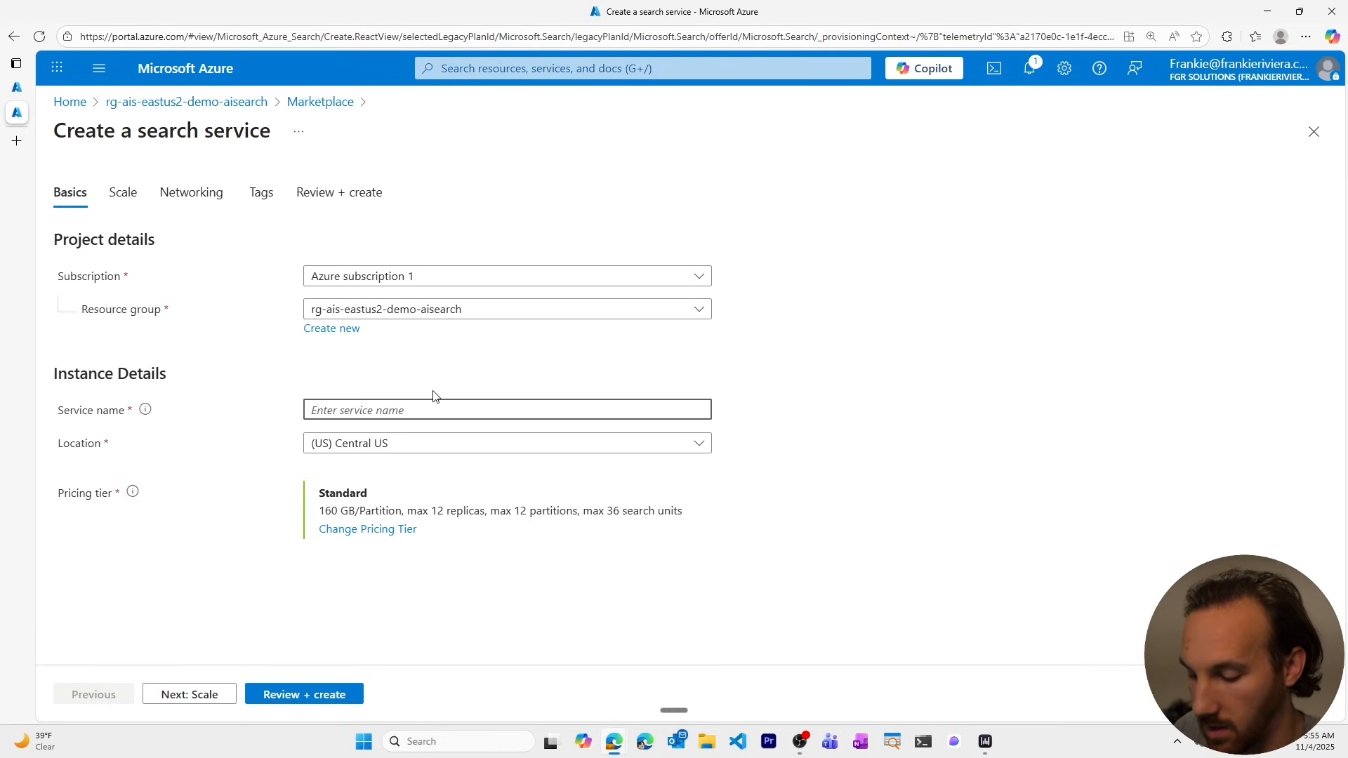
type("search")
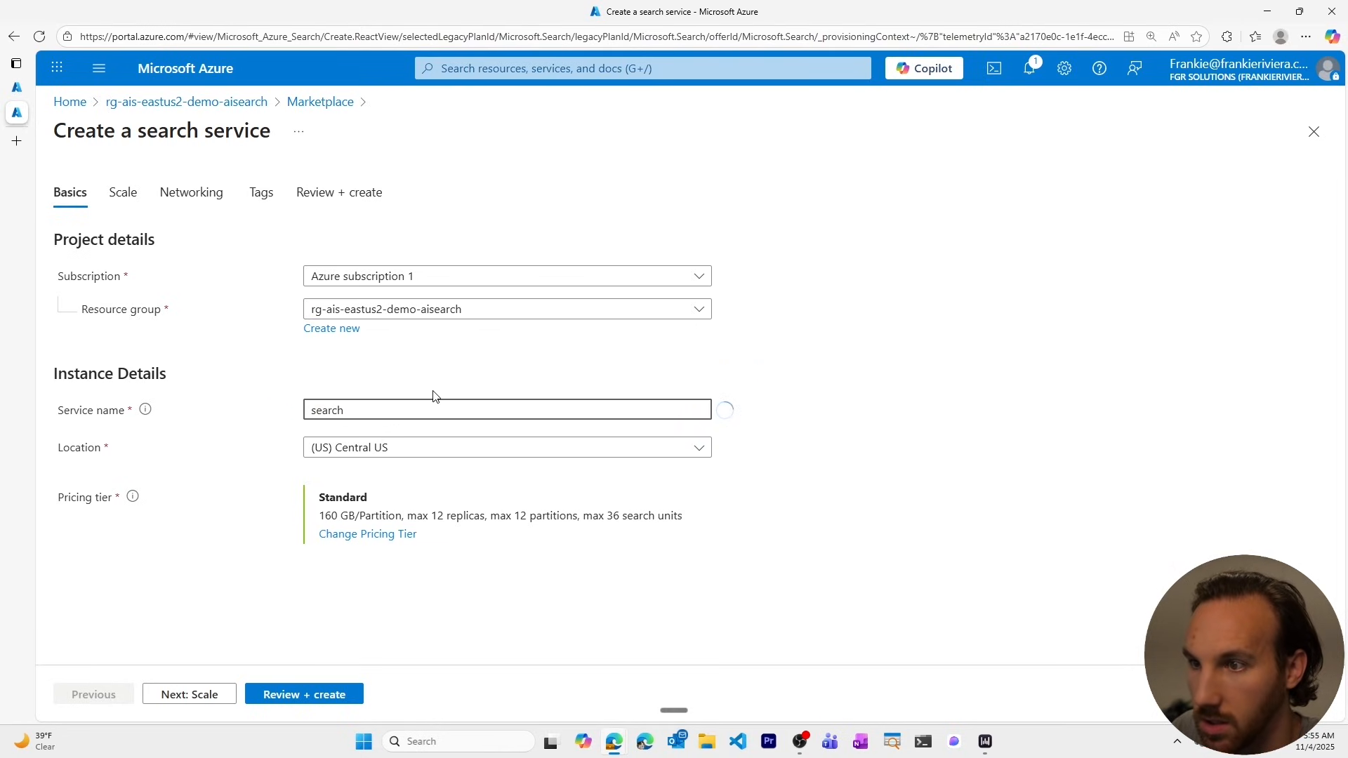
type("-")
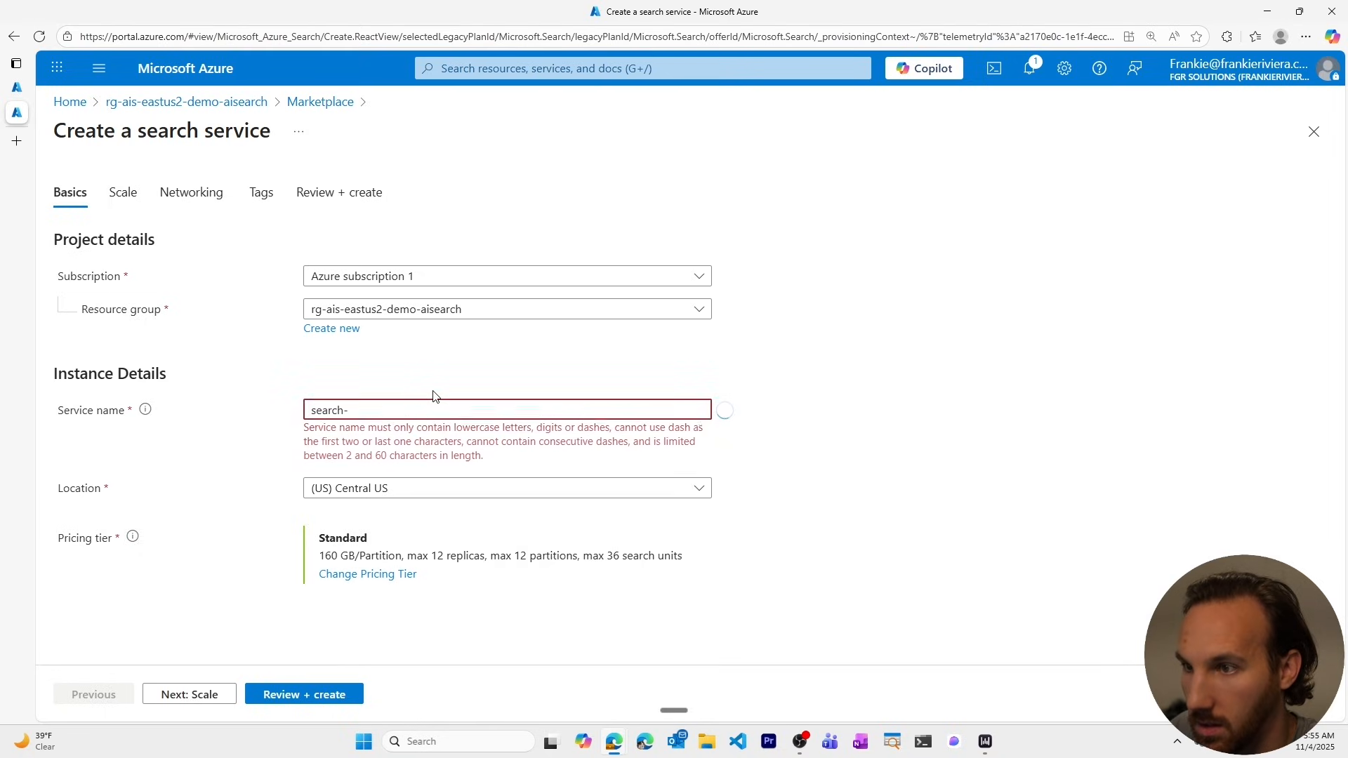
type("ais-eastus2")
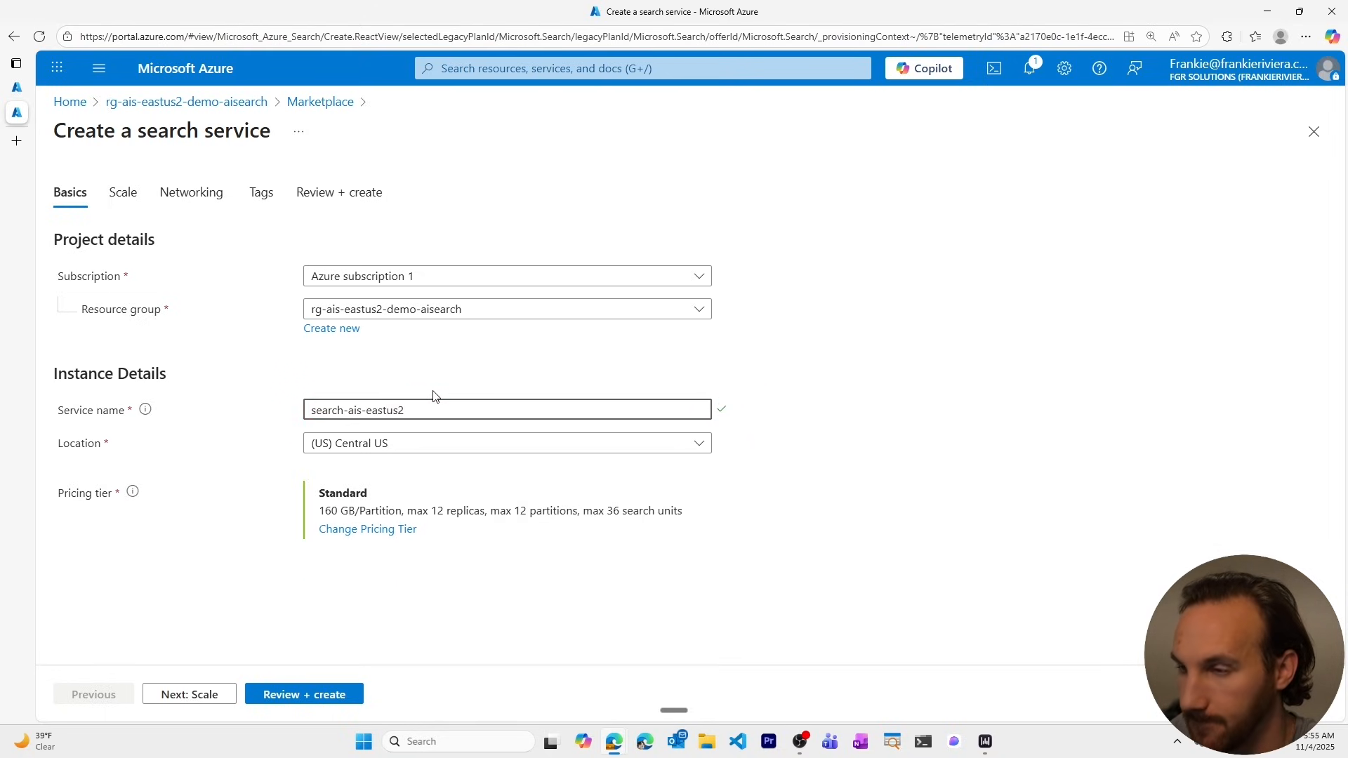
type("-demo-")
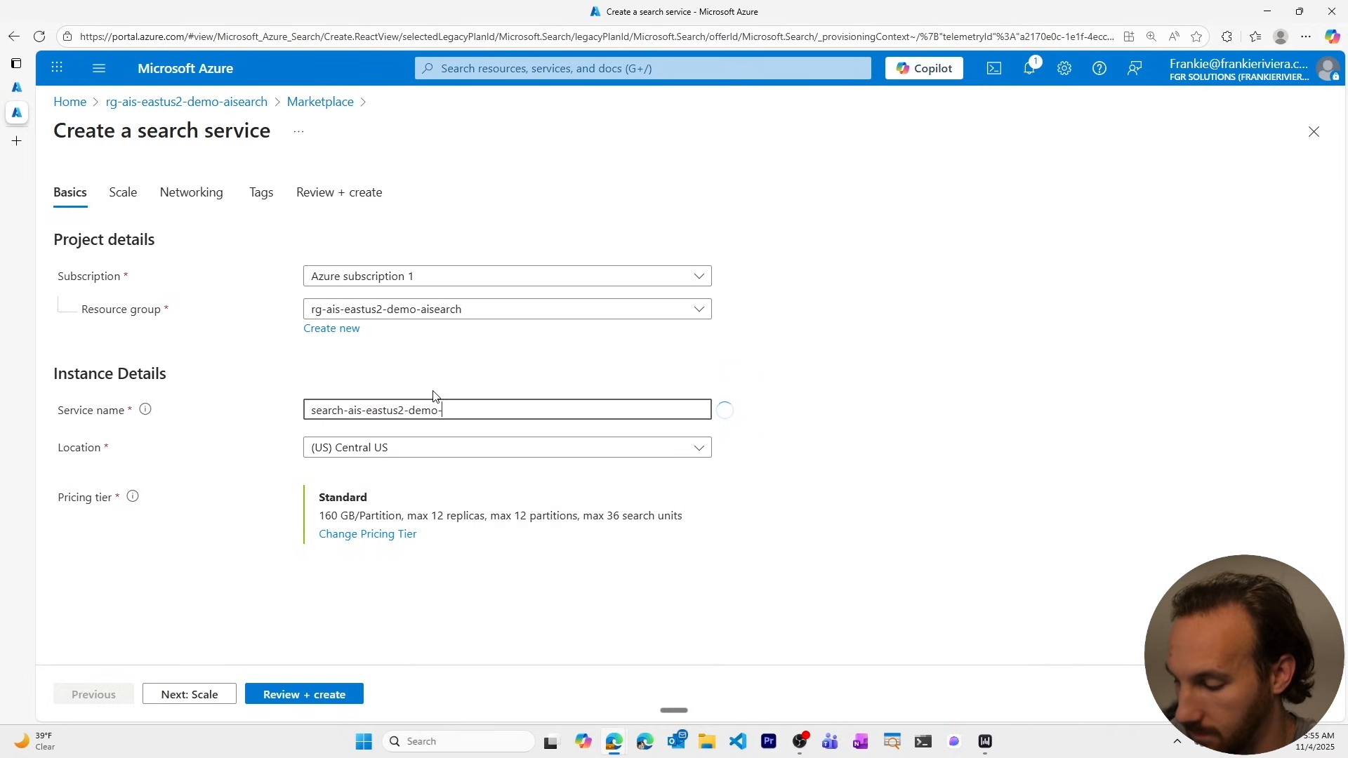
type("aisea")
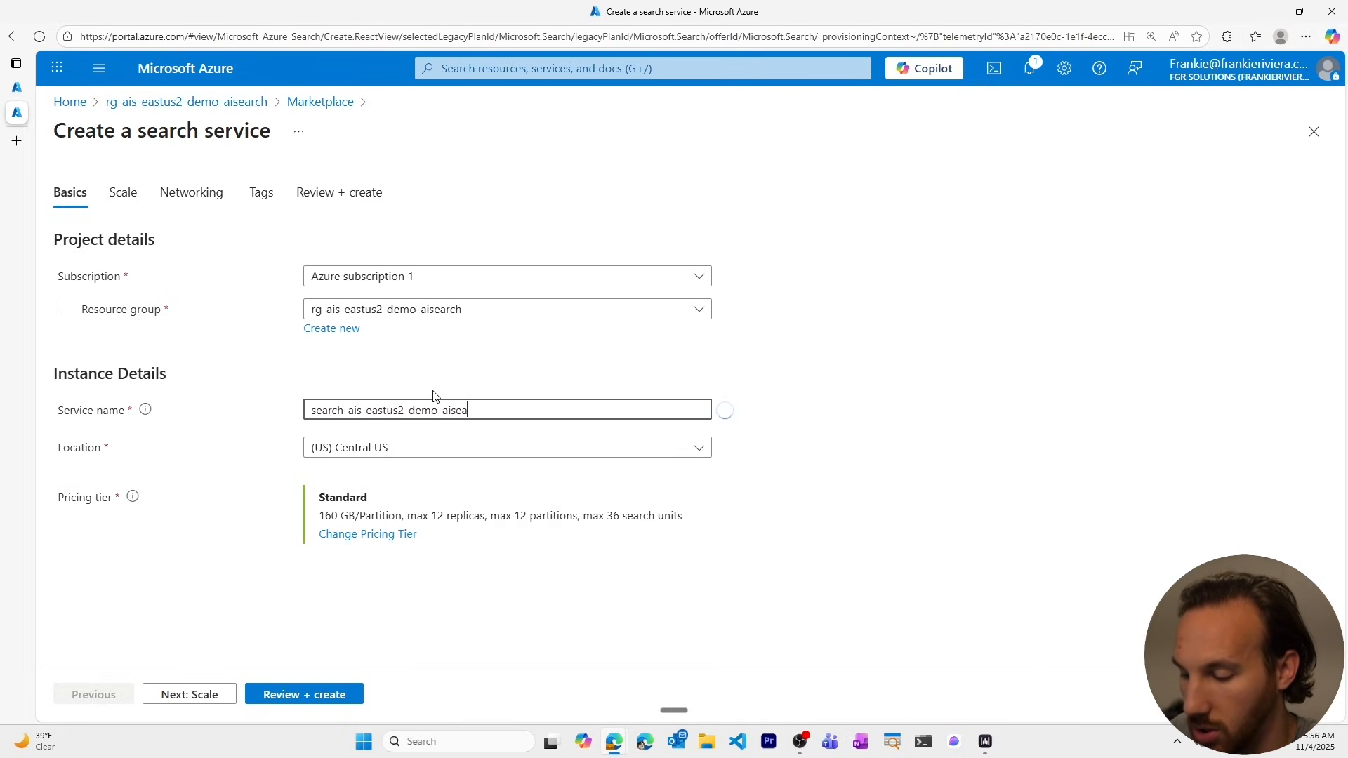
type("rc")
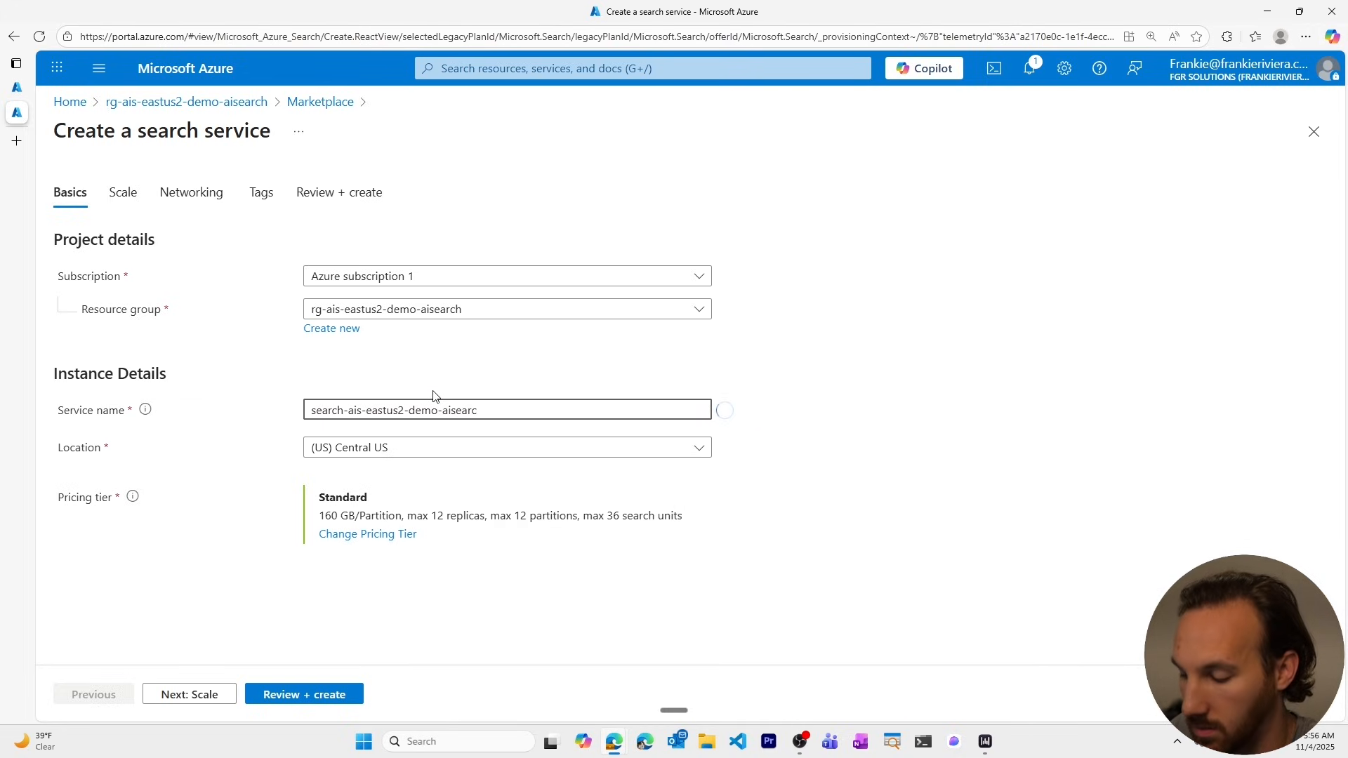
type("h")
left_click(605, 455)
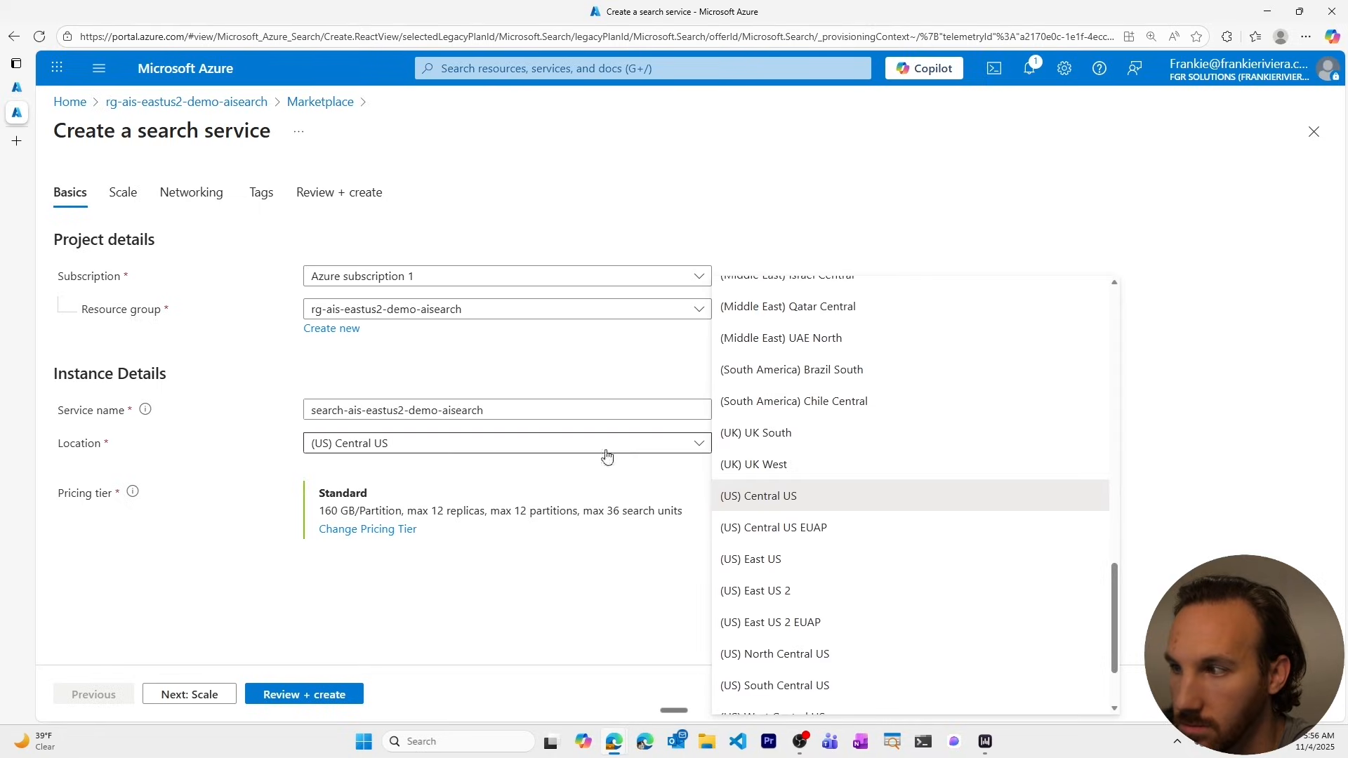
left_click(820, 596)
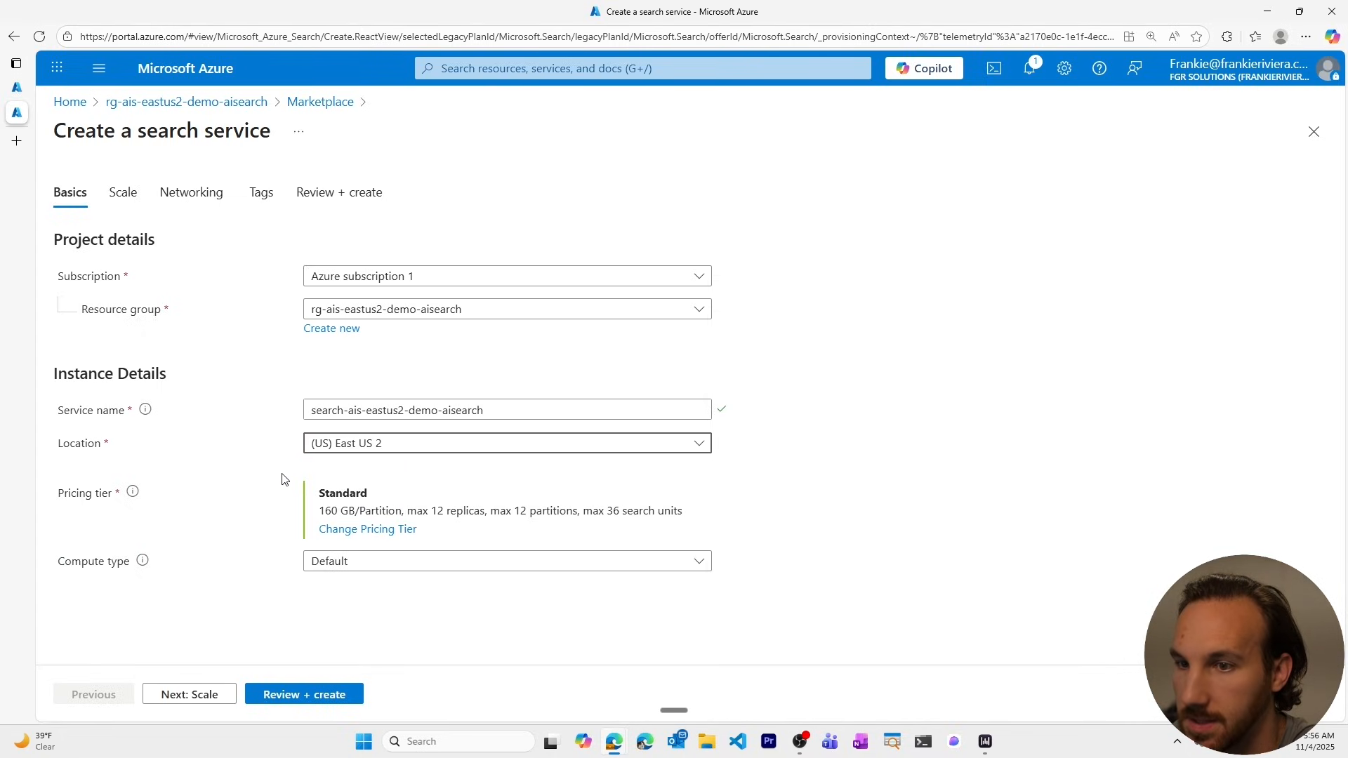
left_click(372, 529)
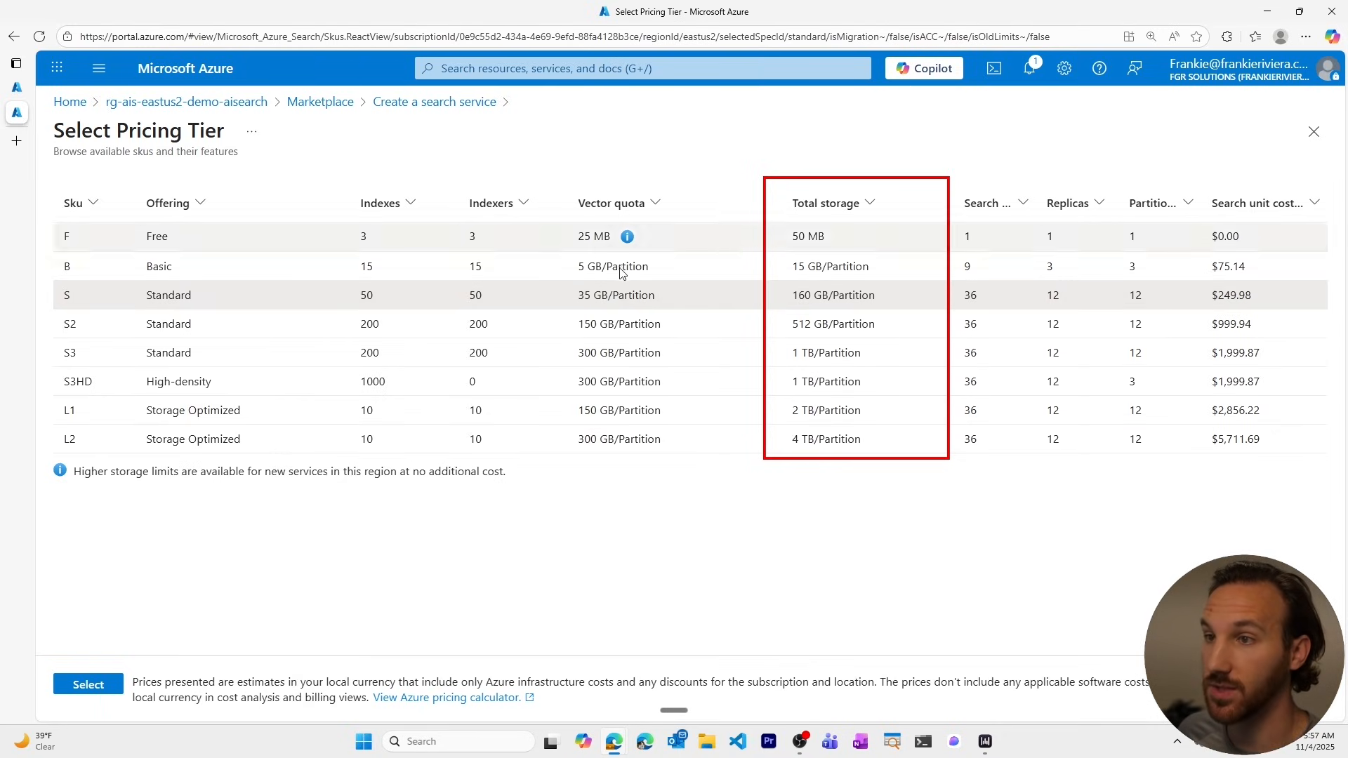
Step: Choose the Standard (S) tier: 50 indexes, 160 GB/Partition storage, $249.98 per month
left_click(154, 303)
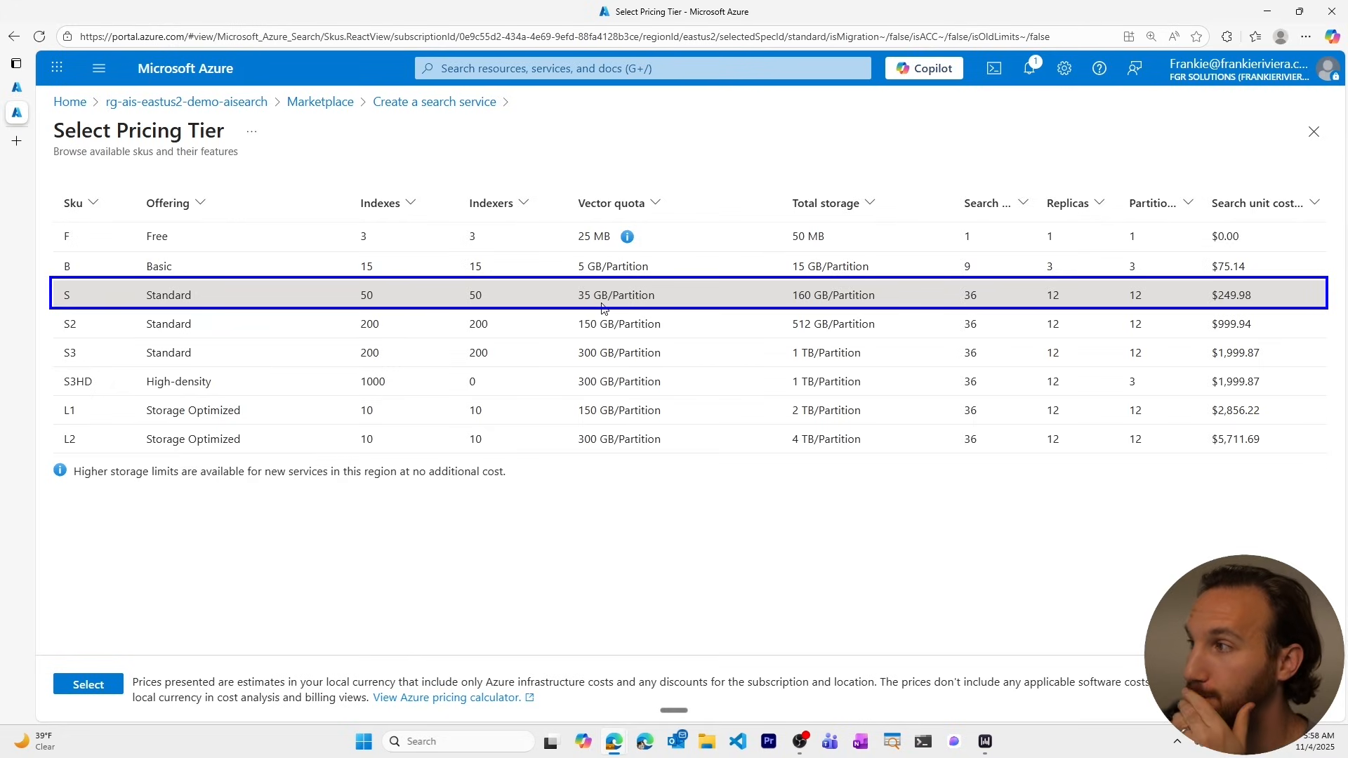
Step: Narrow the Vector quota, Search units and Replicas columns so Partitions fits in view
left_click_drag(955, 204, 906, 206)
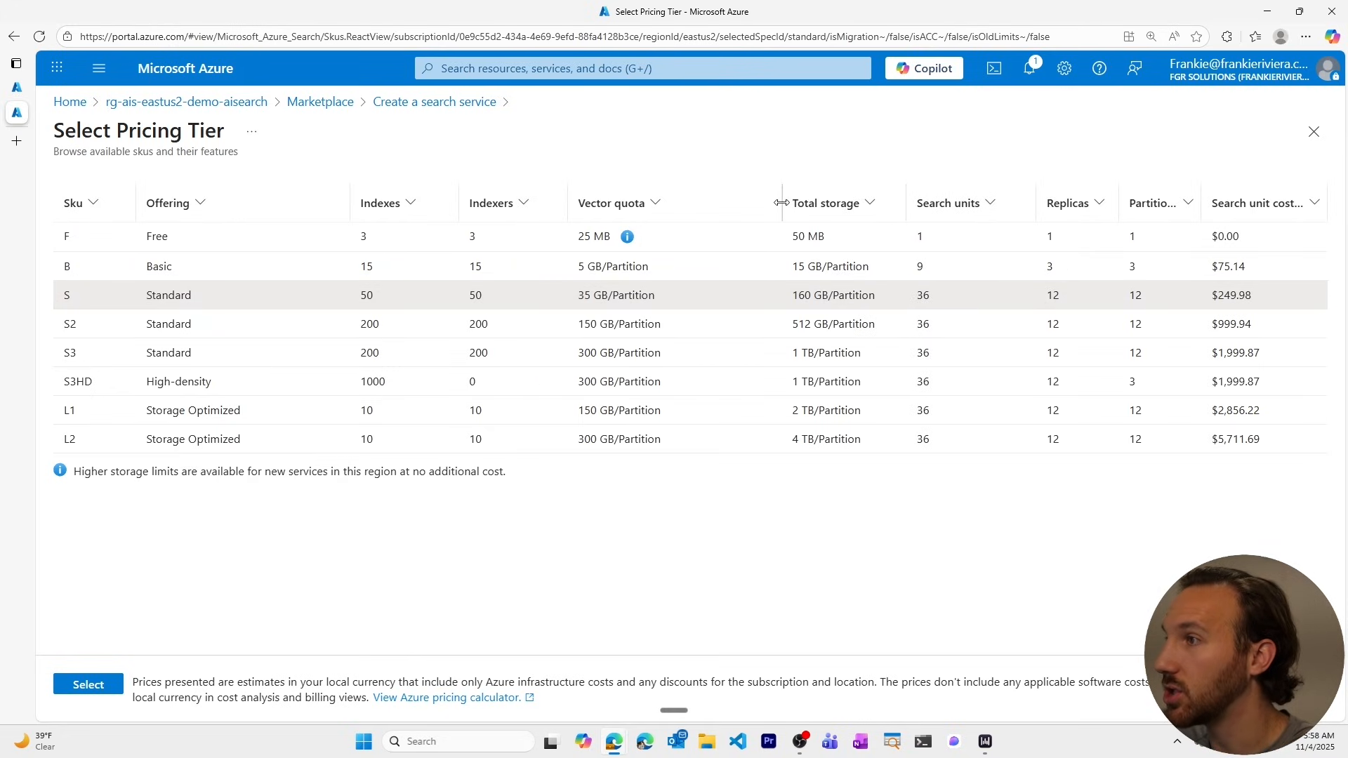
left_click_drag(782, 203, 723, 203)
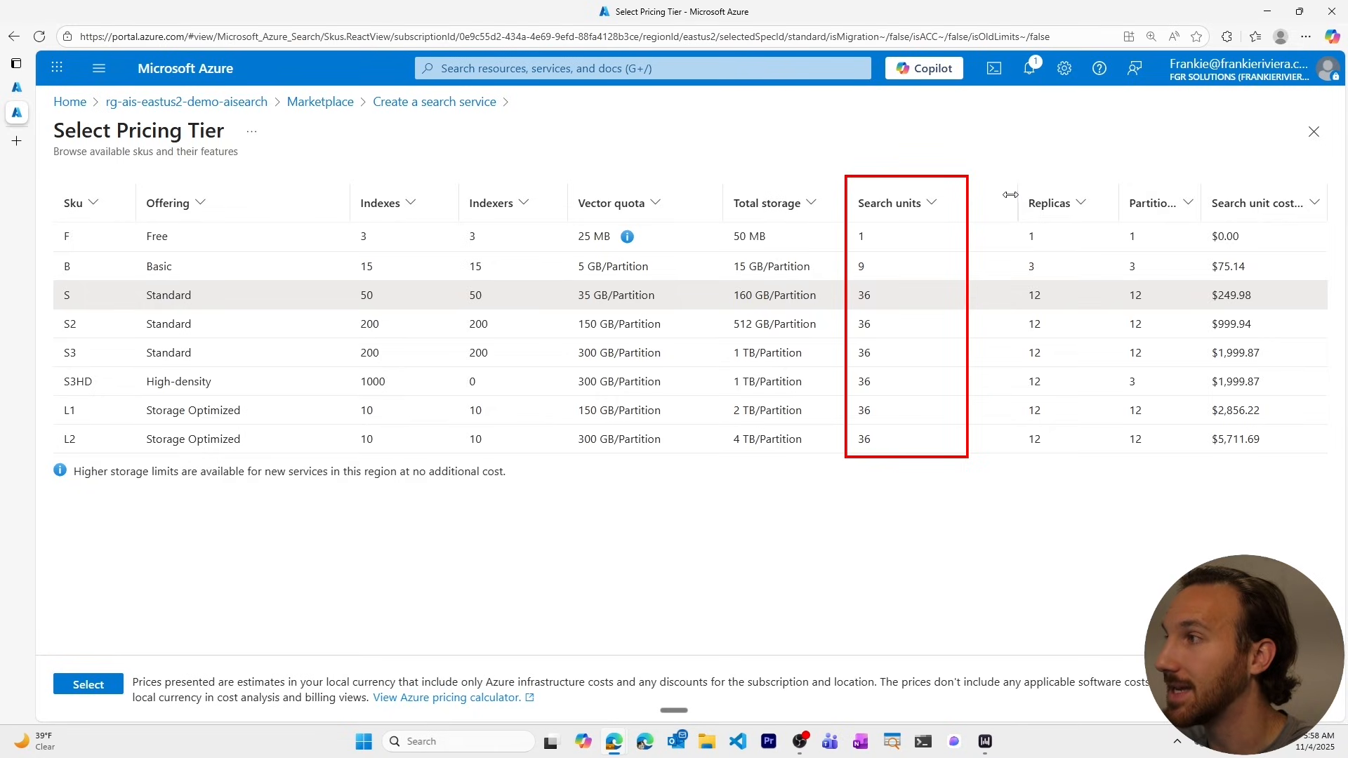
left_click_drag(1010, 194, 969, 202)
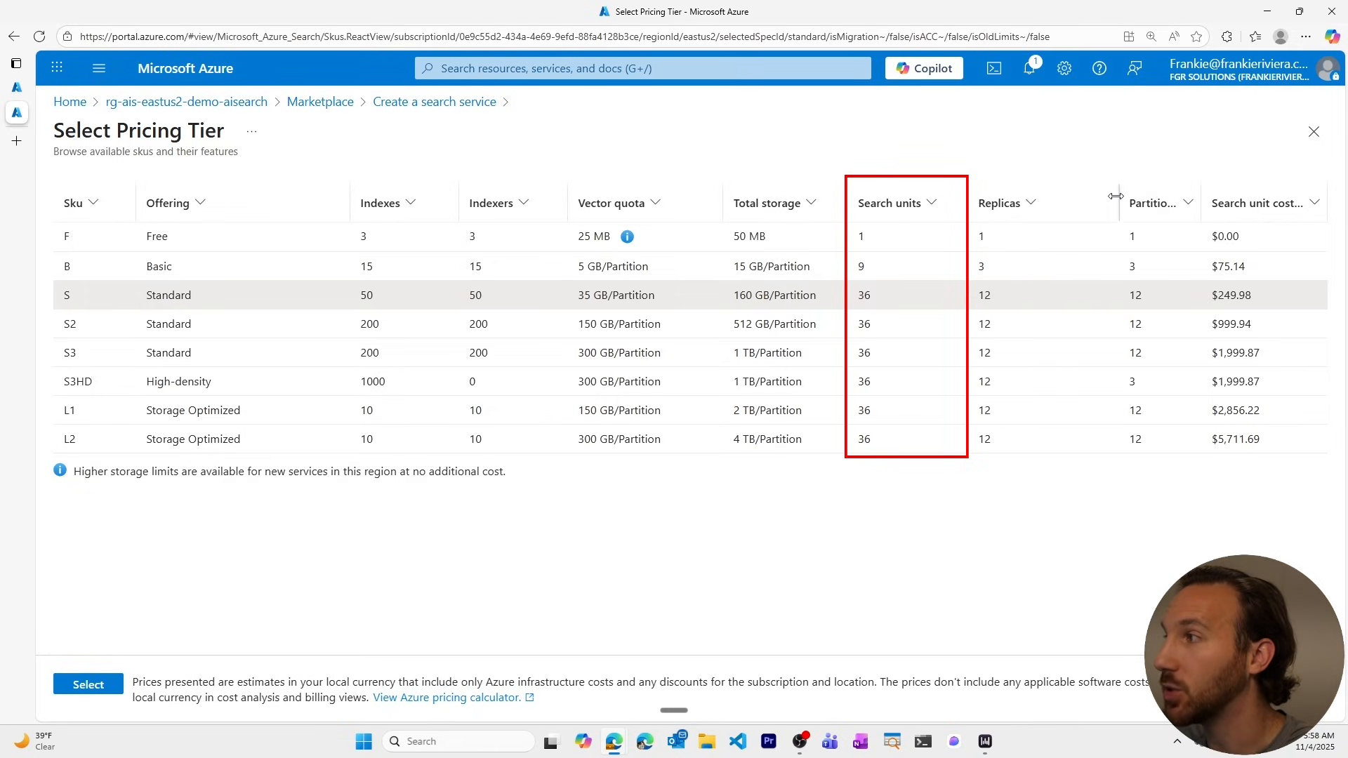
left_click_drag(1117, 196, 1068, 202)
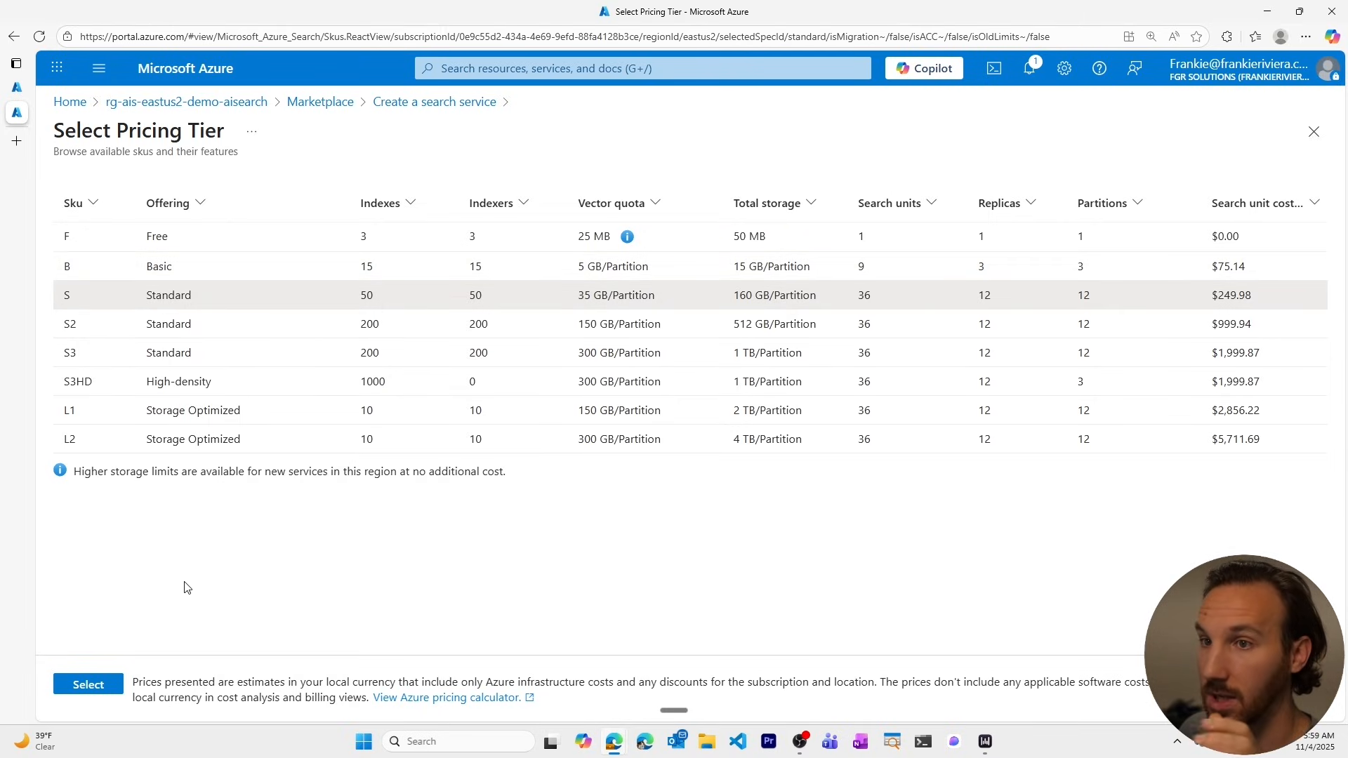
Step: Apply the Standard tier and review the Default and Confidential compute type options
left_click(99, 689)
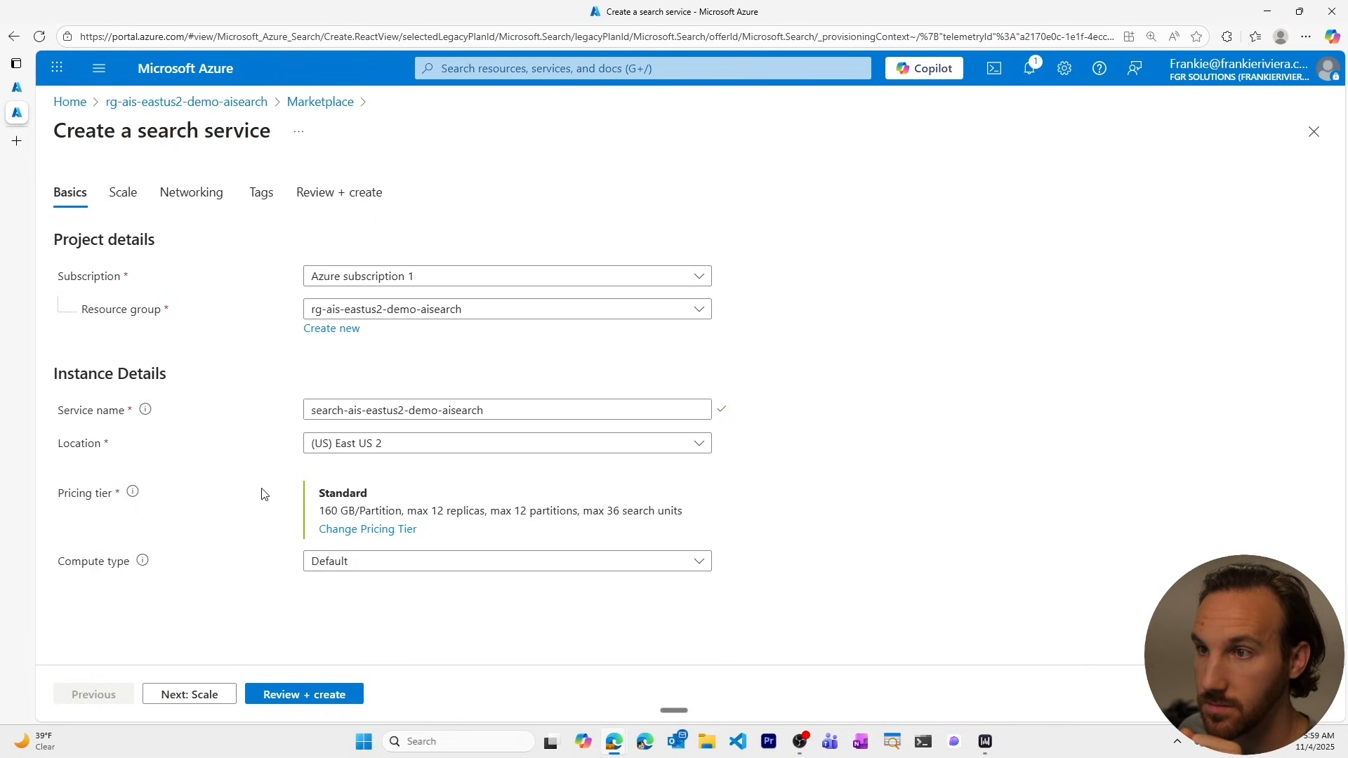
left_click(390, 569)
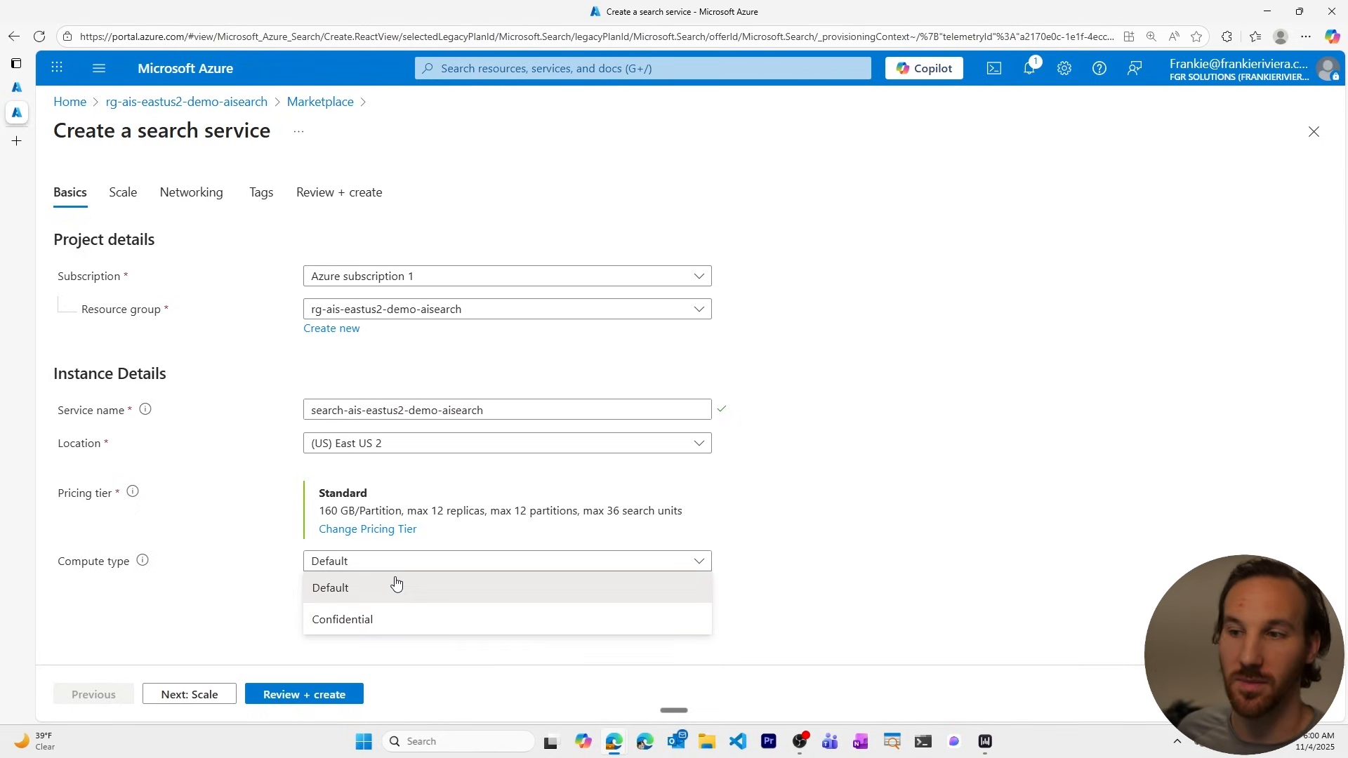
Step: Keep Default compute and proceed to scale settings showing 1 replica and 1 partition
left_click(396, 586)
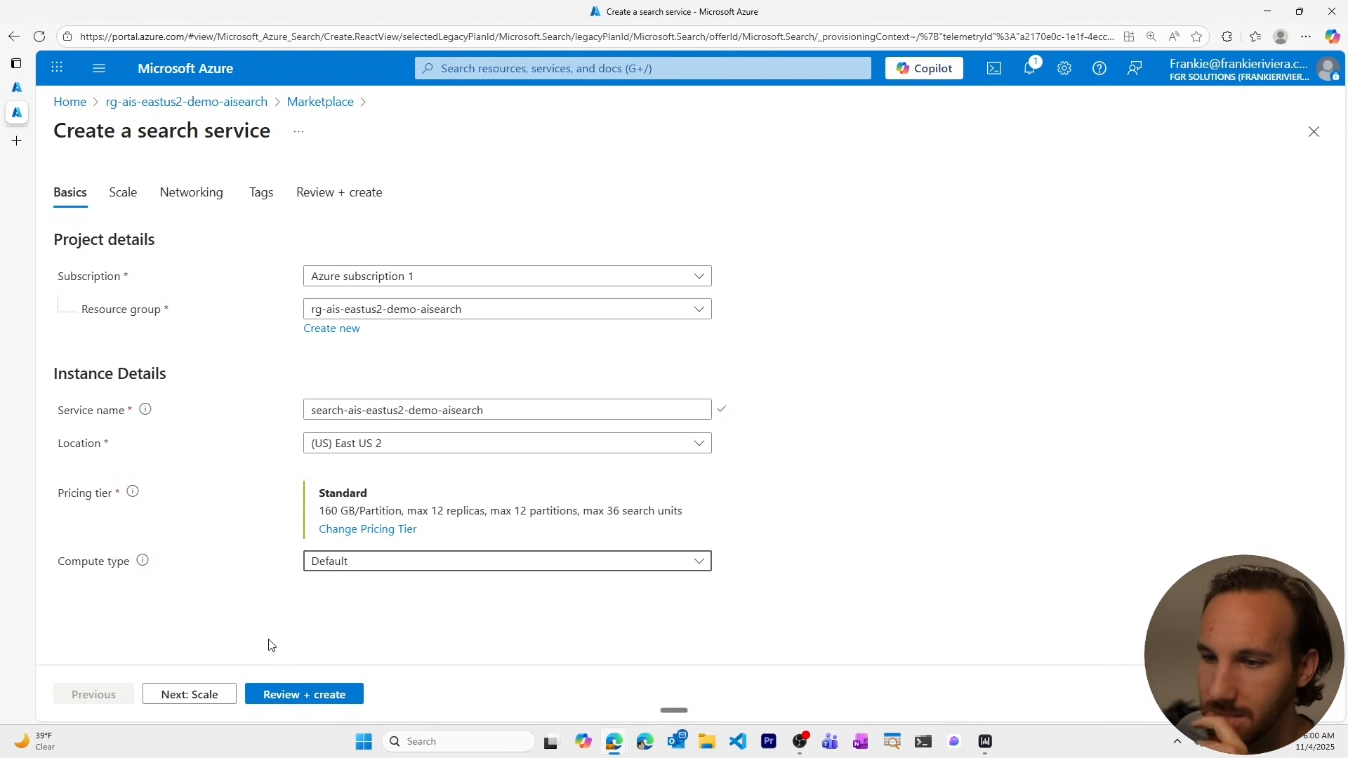
left_click(188, 694)
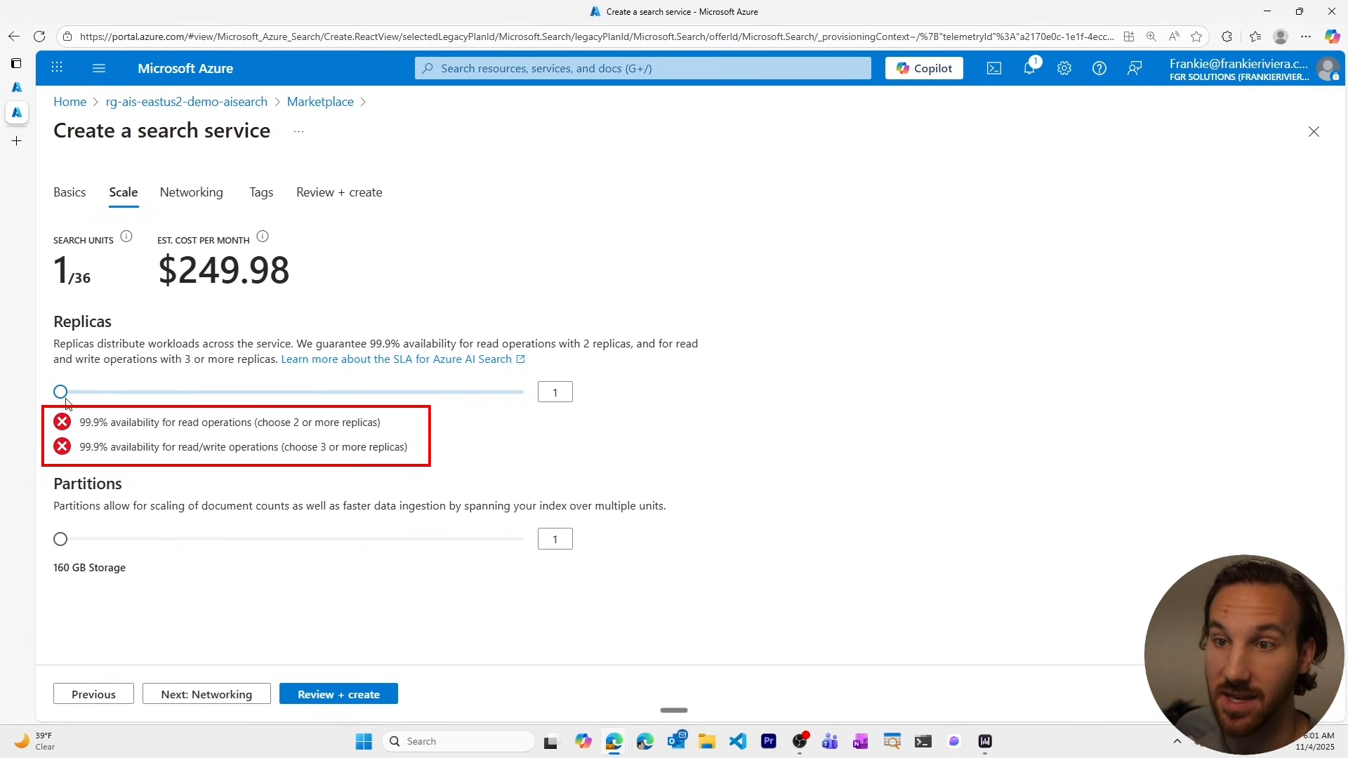
mouse_move(70, 394)
left_mouse_down()
mouse_move(226, 398)
mouse_move(61, 394)
left_mouse_up()
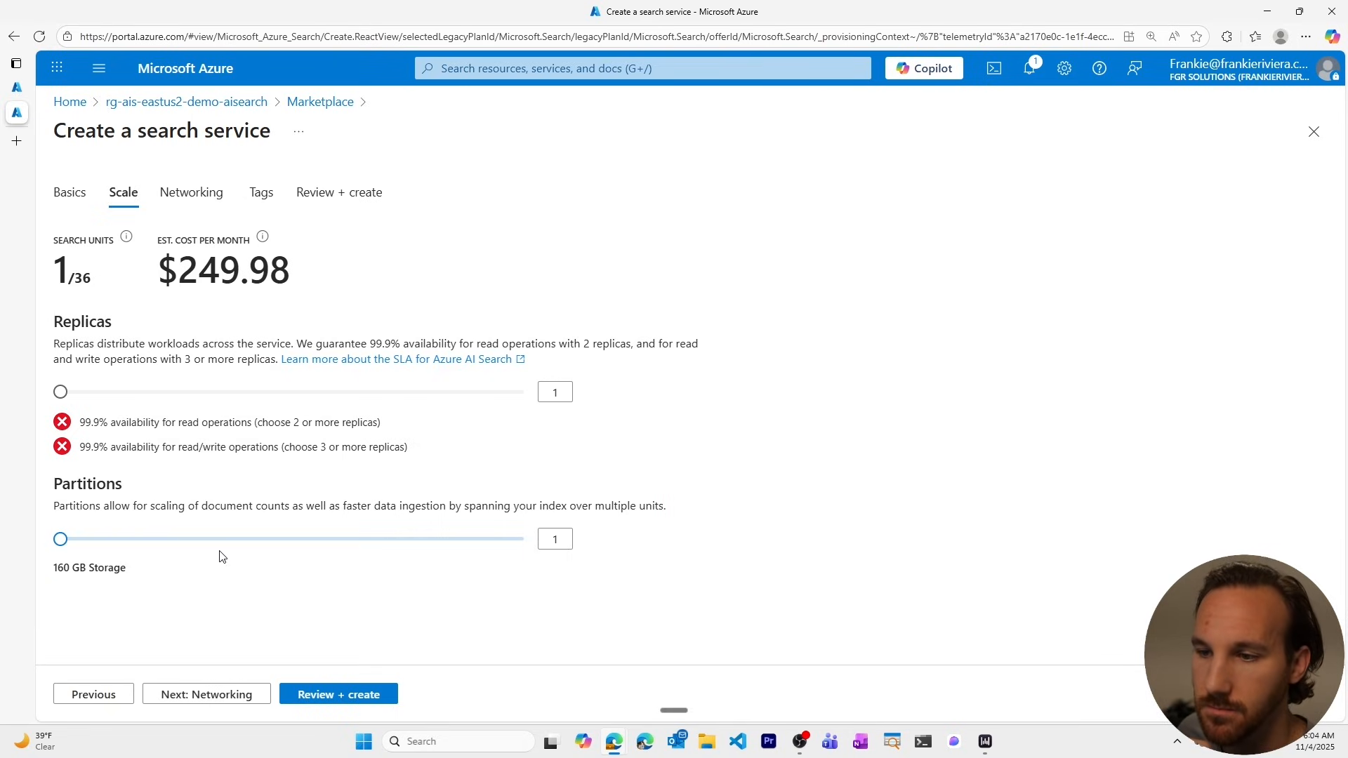
Step: Keep Public endpoint connectivity on the Networking settings after briefly trying Private
left_click(219, 694)
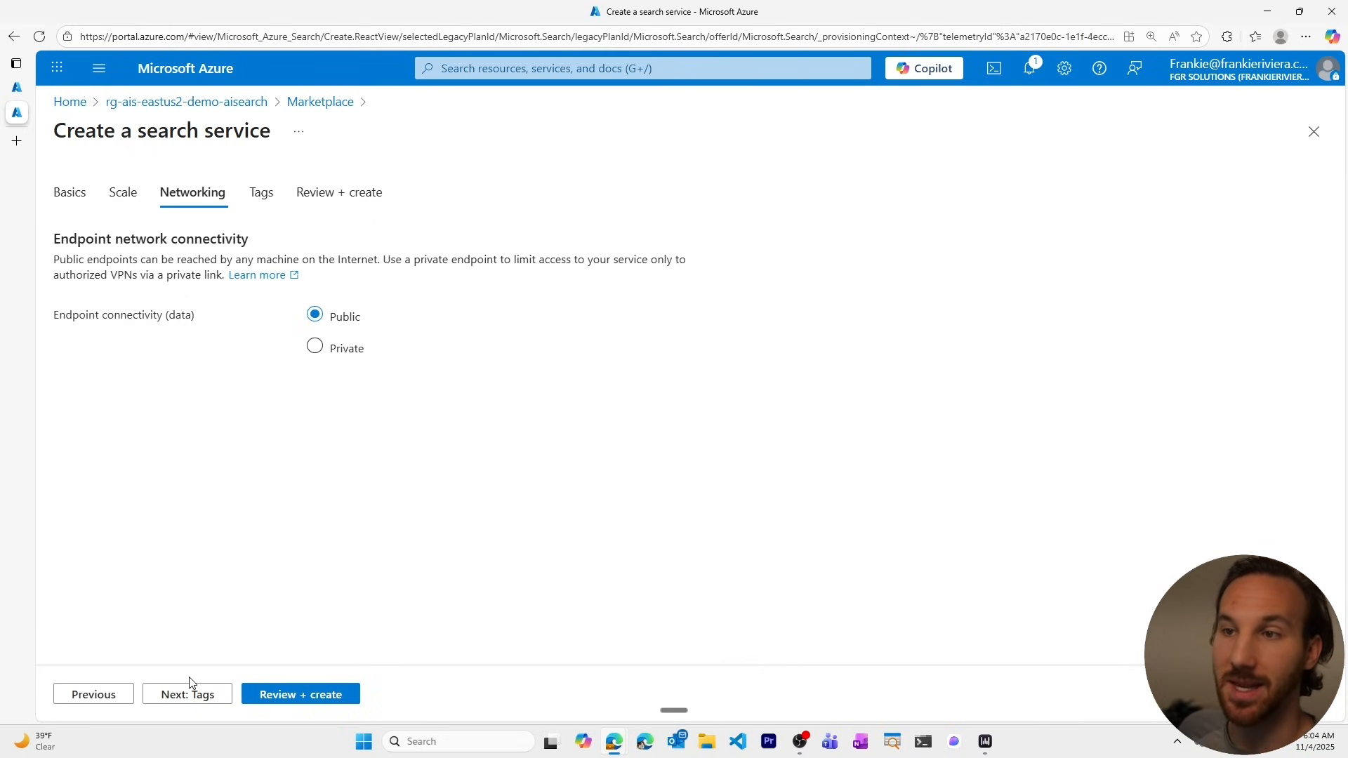
left_click(315, 346)
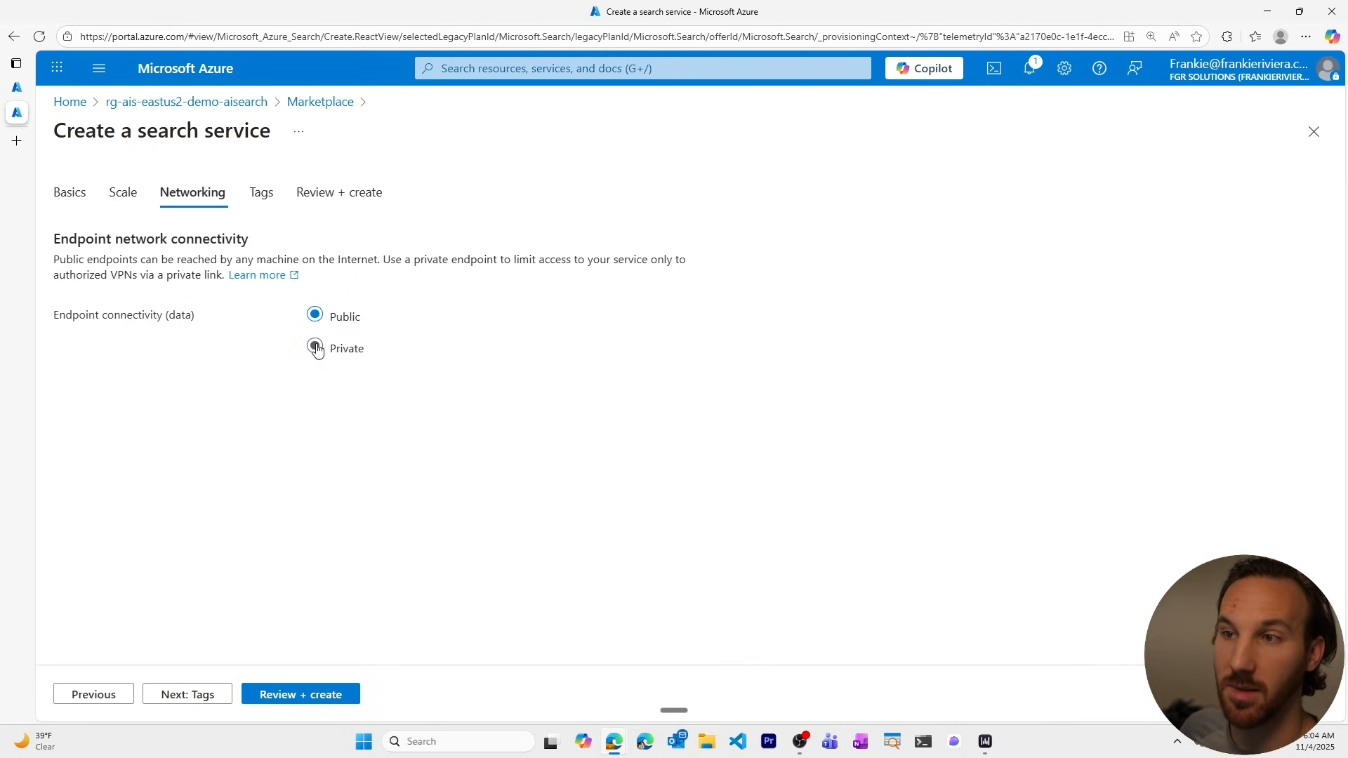
left_click(314, 320)
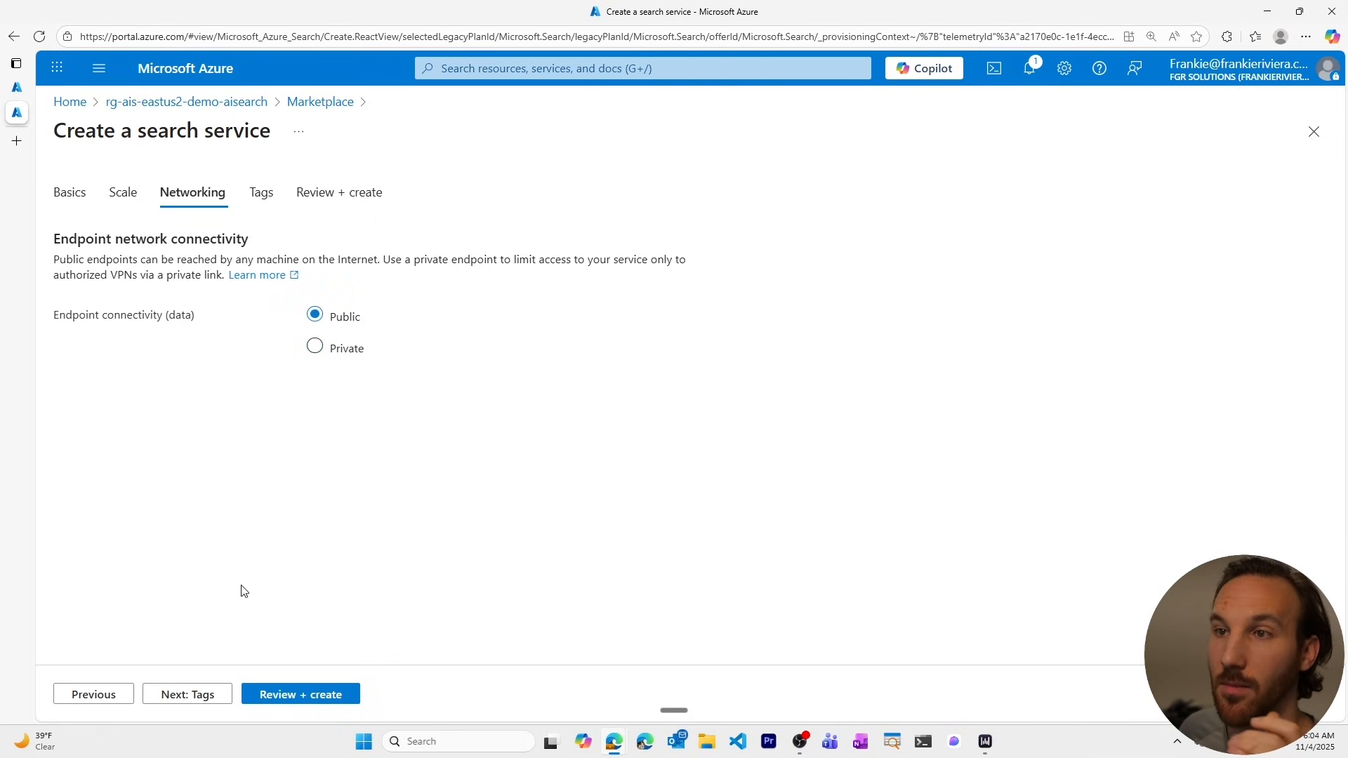
Step: Skip tags, review all settings and create the search service
left_click(200, 696)
left_click(200, 695)
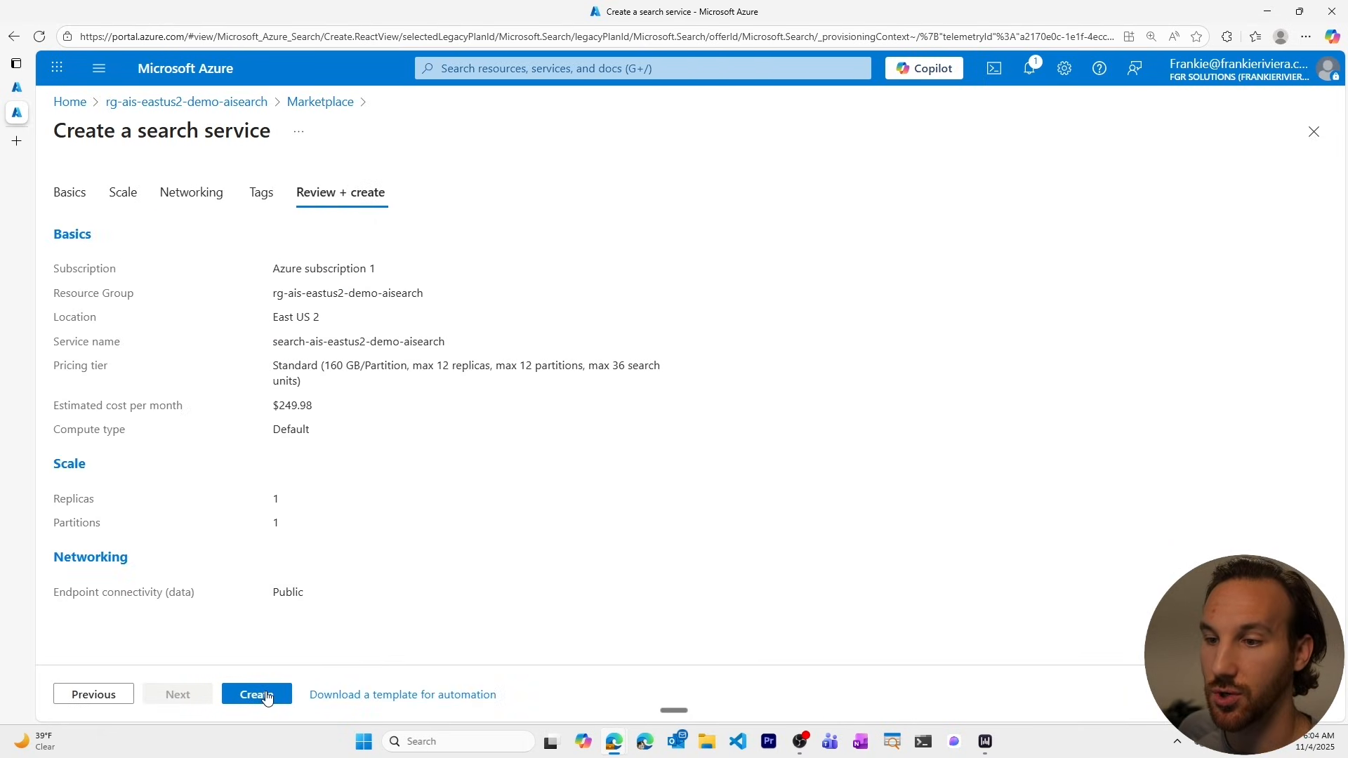
left_click(268, 696)
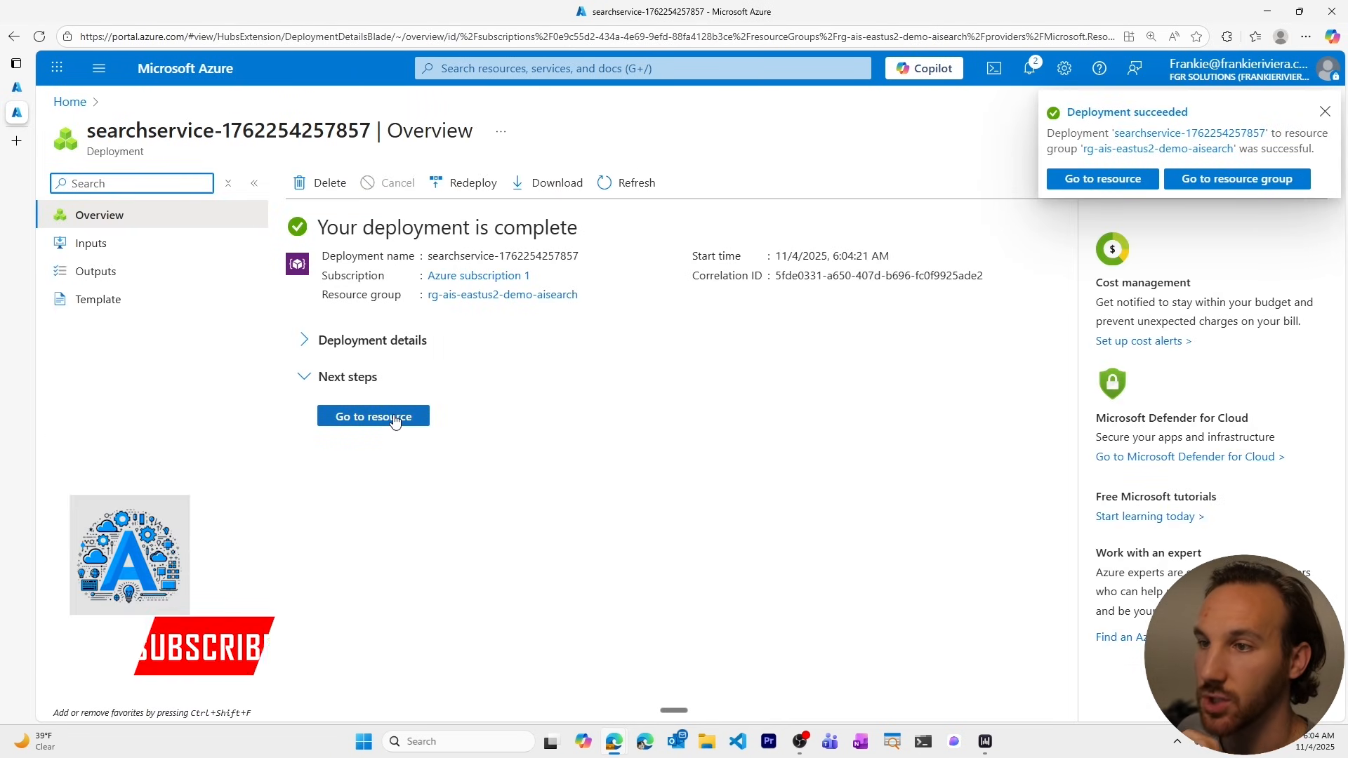
Step: Open the deployed search-ais-eastus2-demo-aisearch service and start a blank index with Add index
left_click(392, 419)
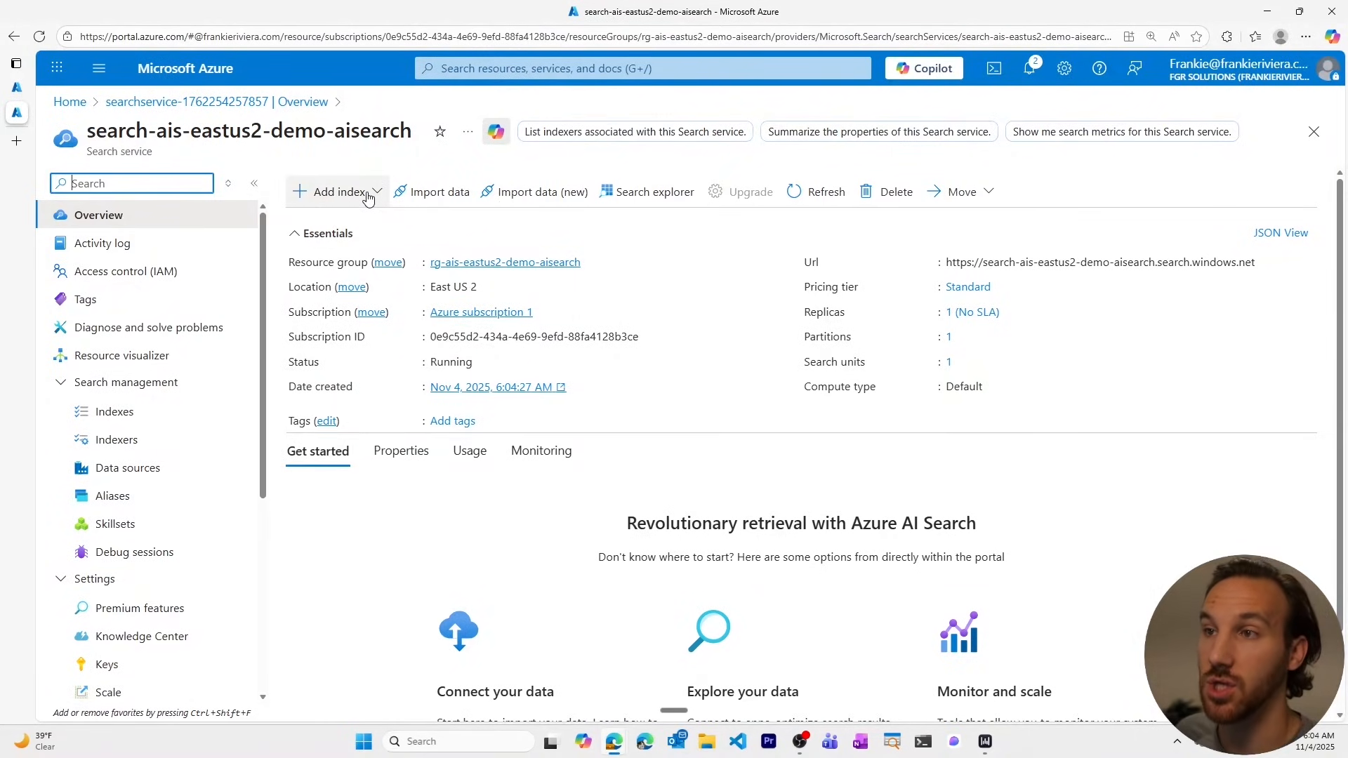
left_click(366, 197)
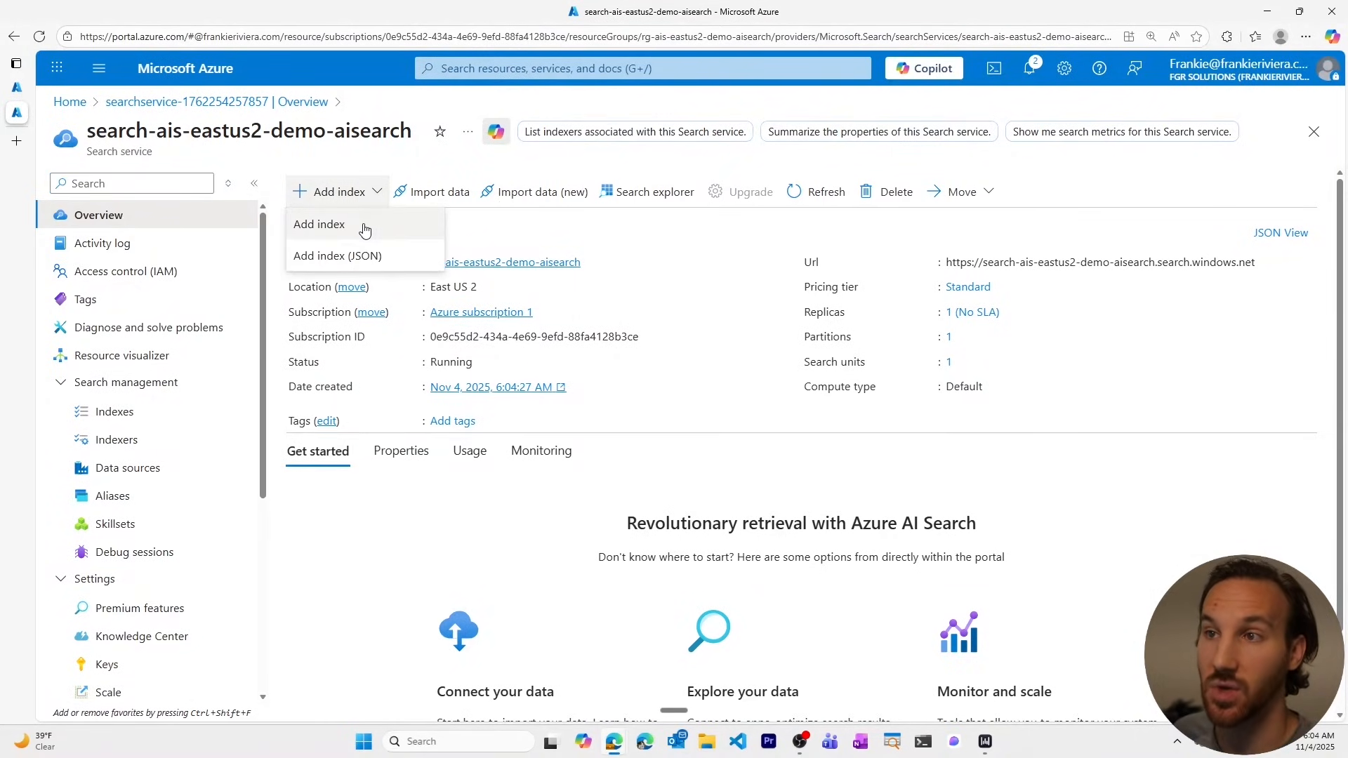
left_click(365, 225)
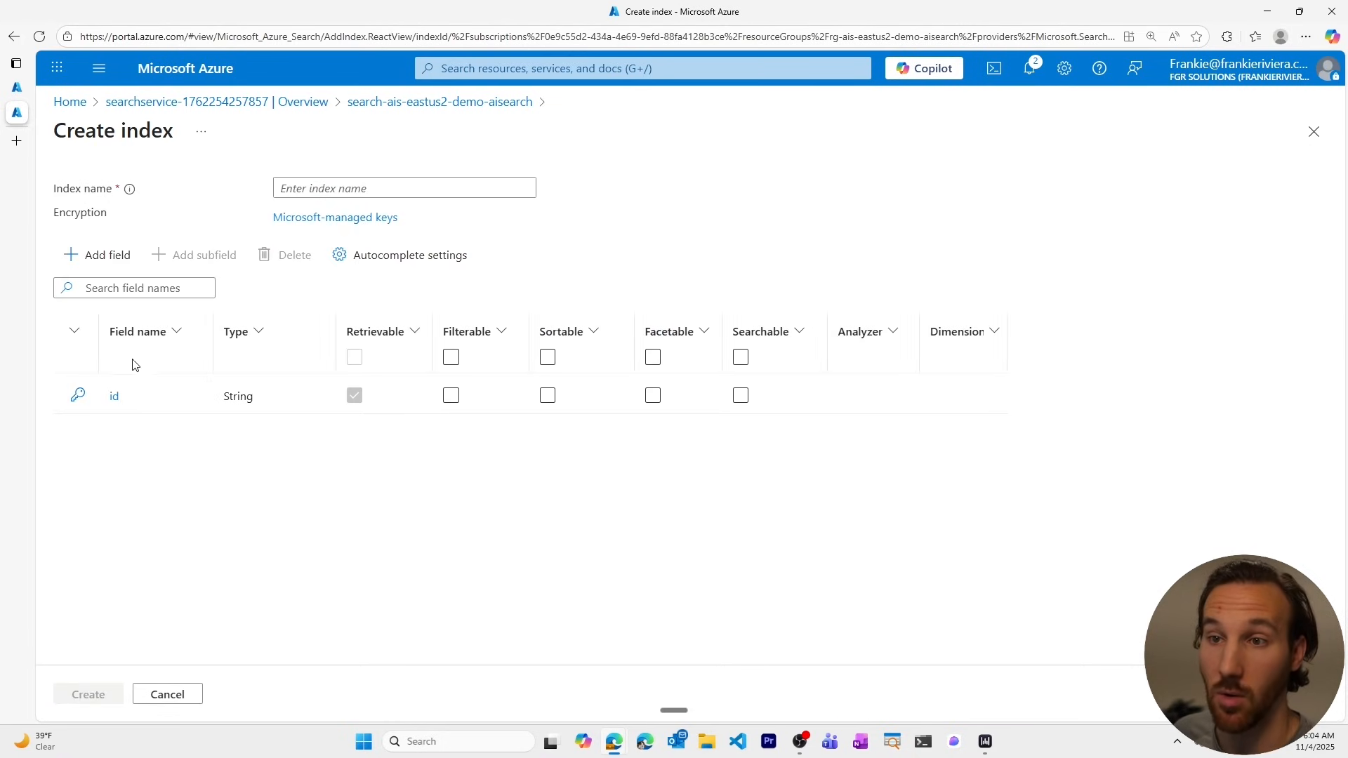
Step: Discard a new index field and abandon the Create index form, returning to the service Overview
left_click(101, 255)
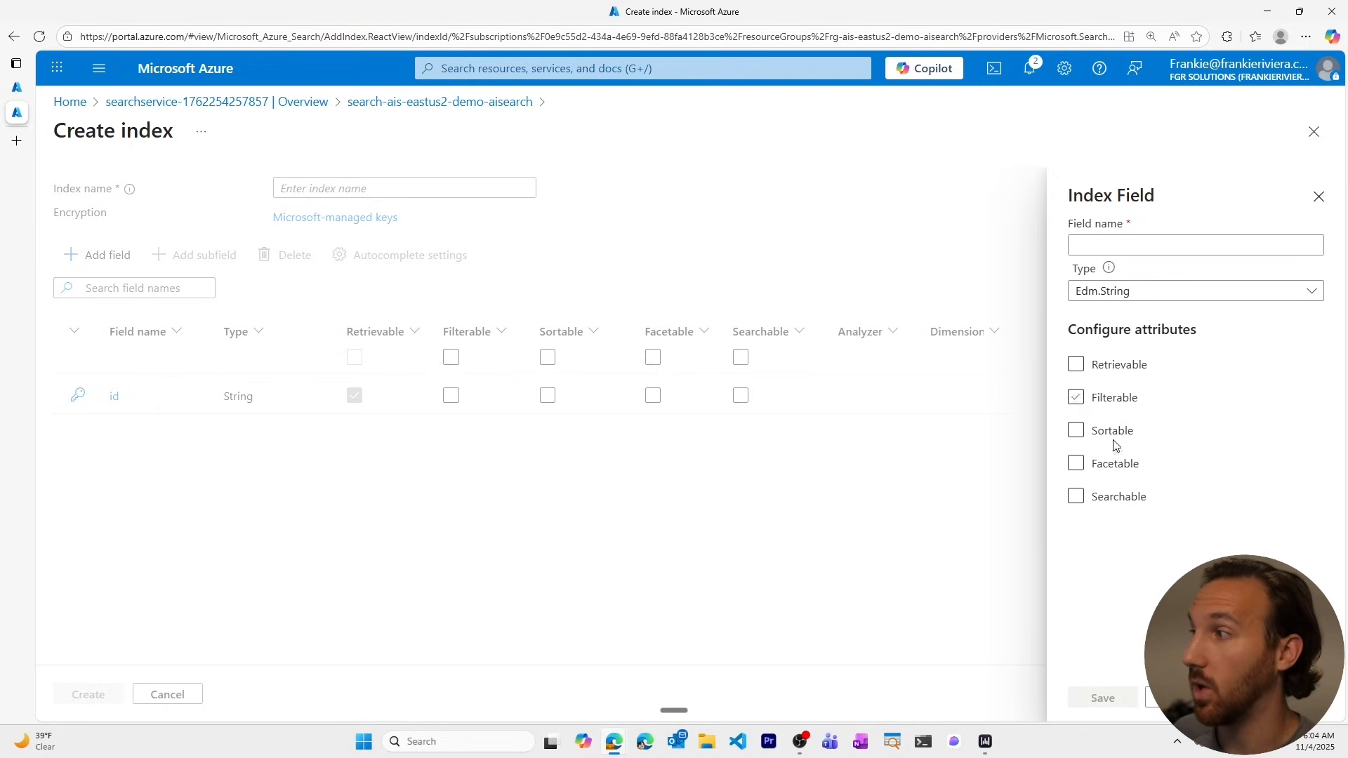
left_click(1319, 196)
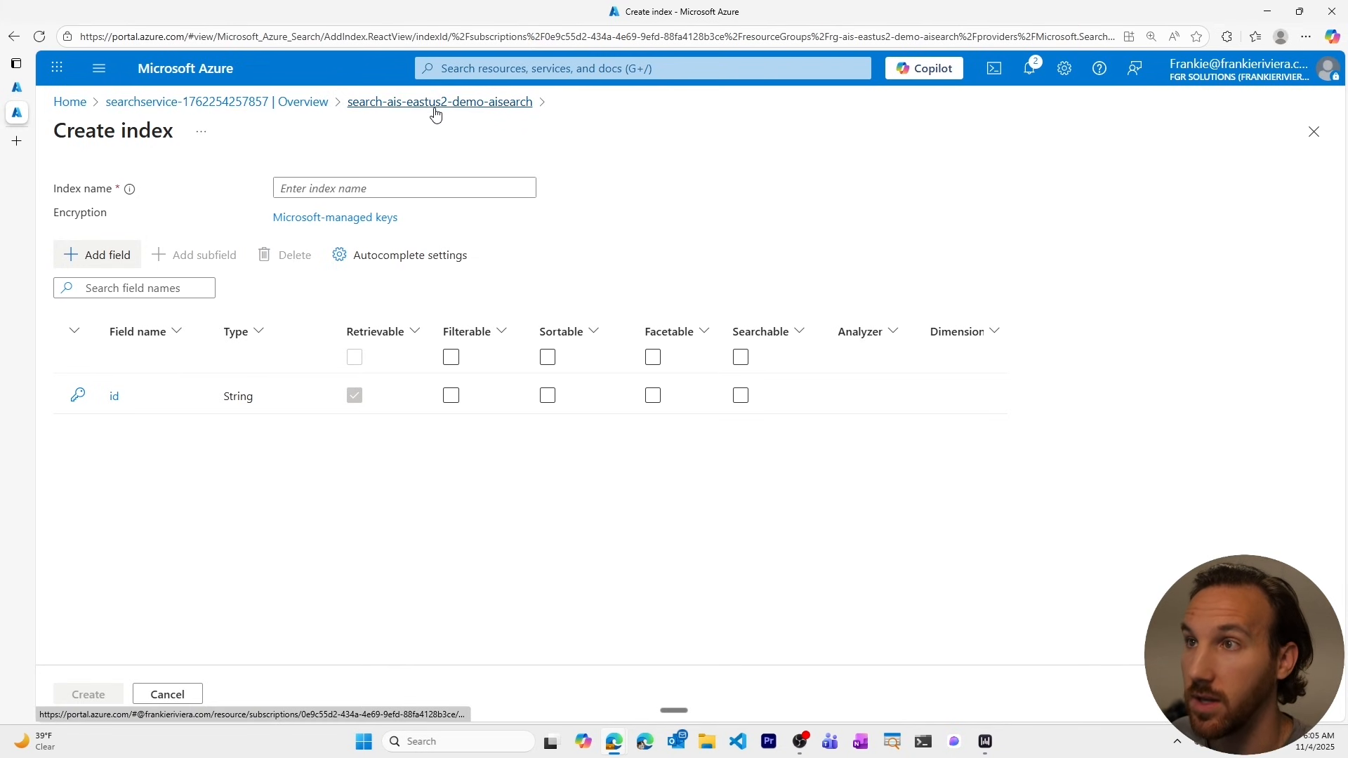
left_click(392, 102)
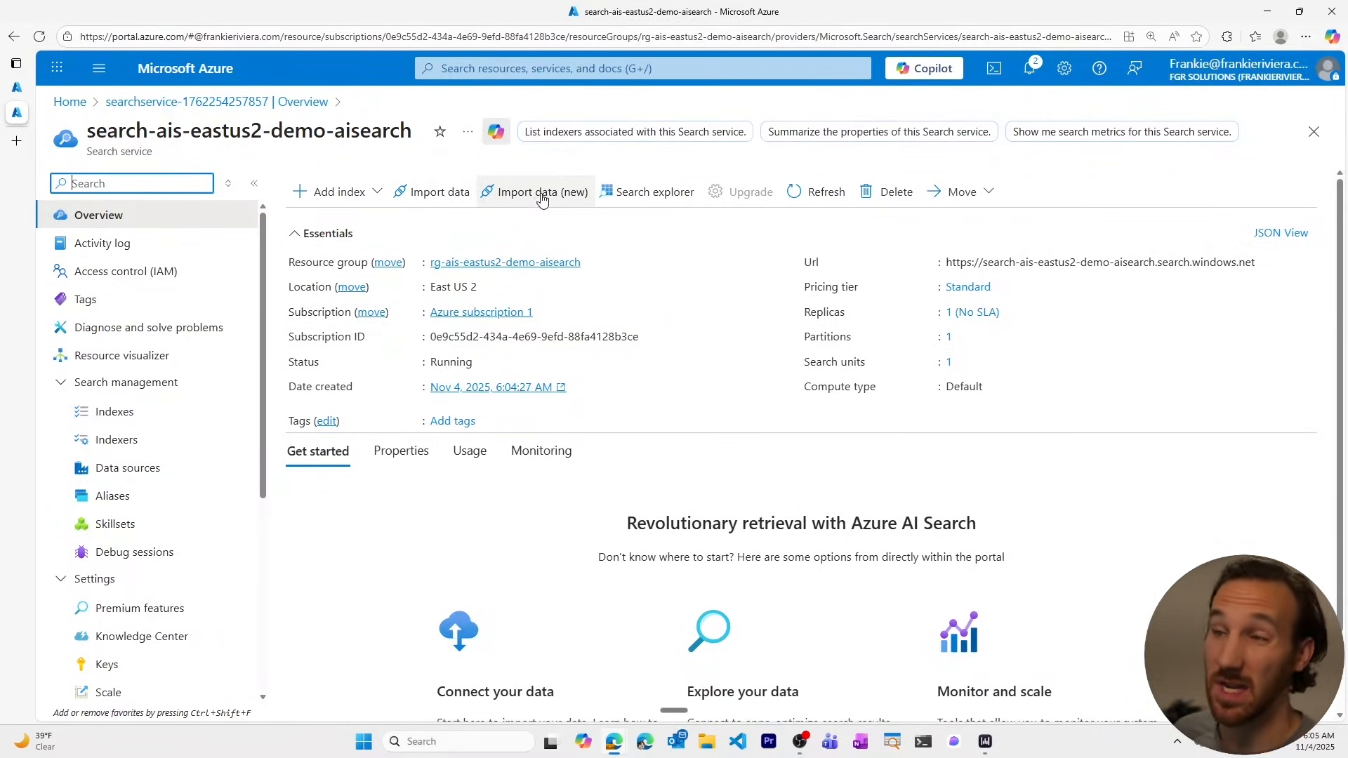
left_click(449, 200)
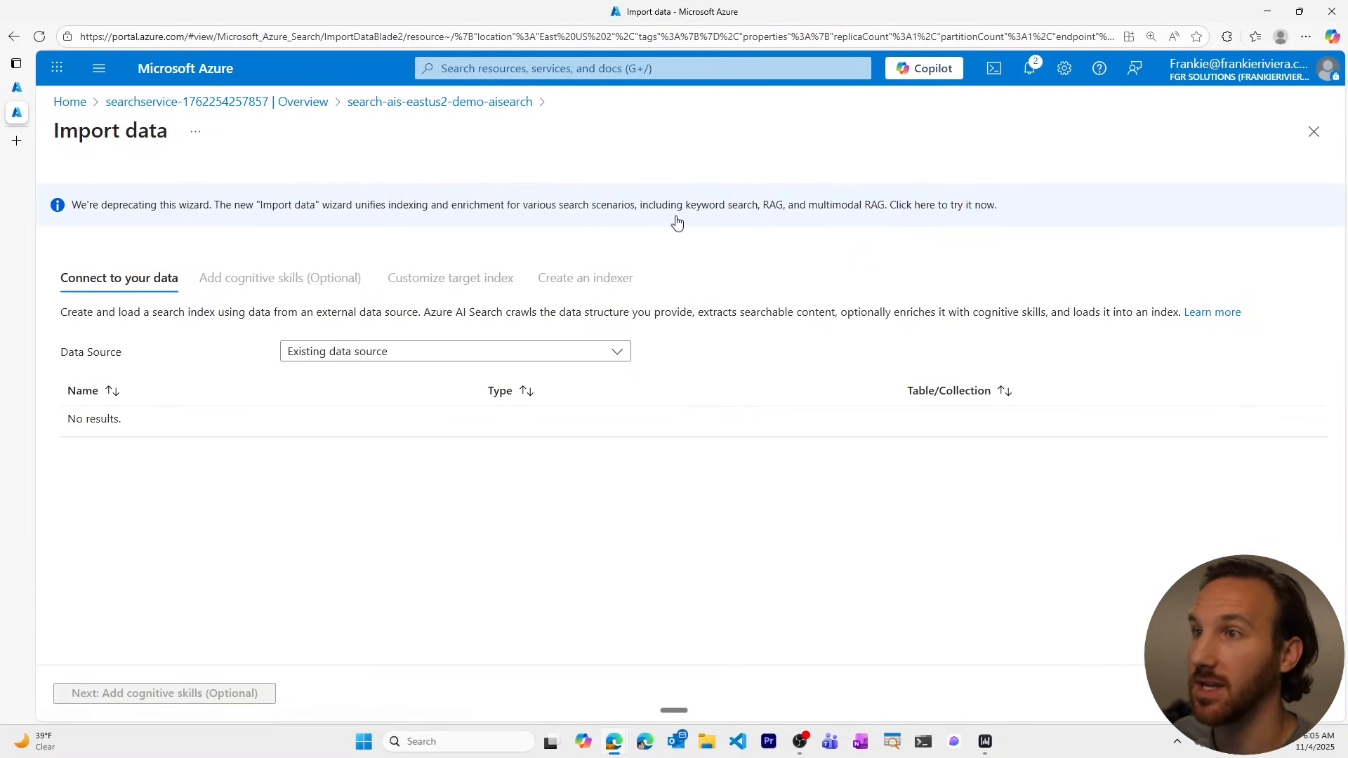
left_click(460, 103)
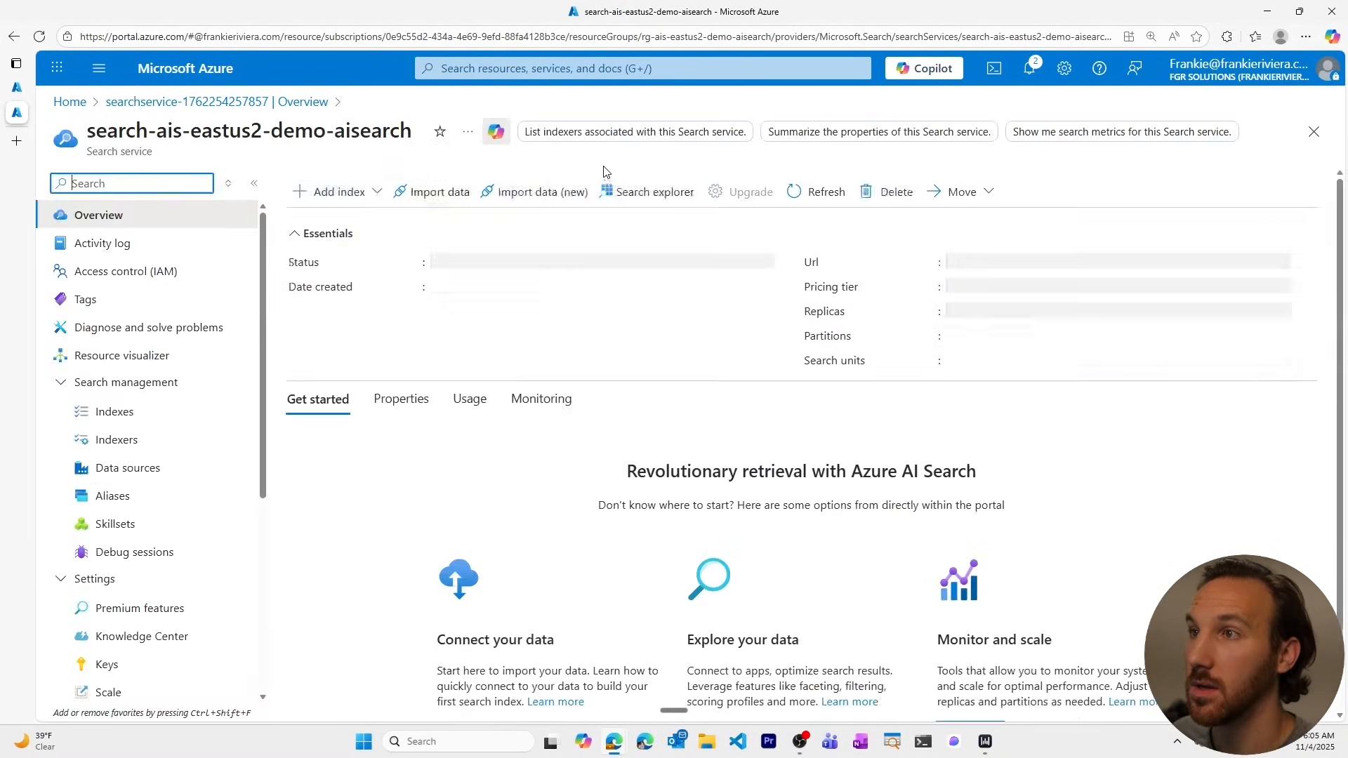
left_click(519, 198)
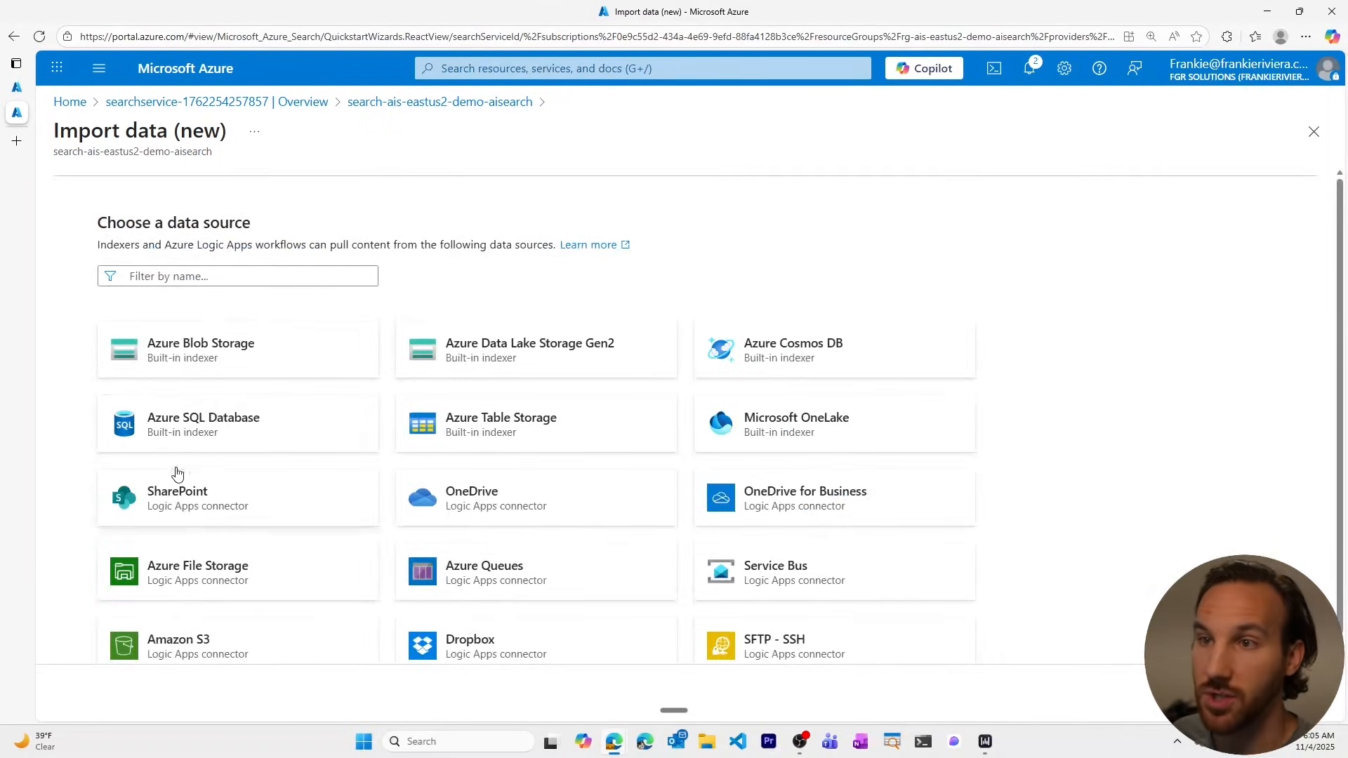
left_click(431, 103)
left_click(760, 125)
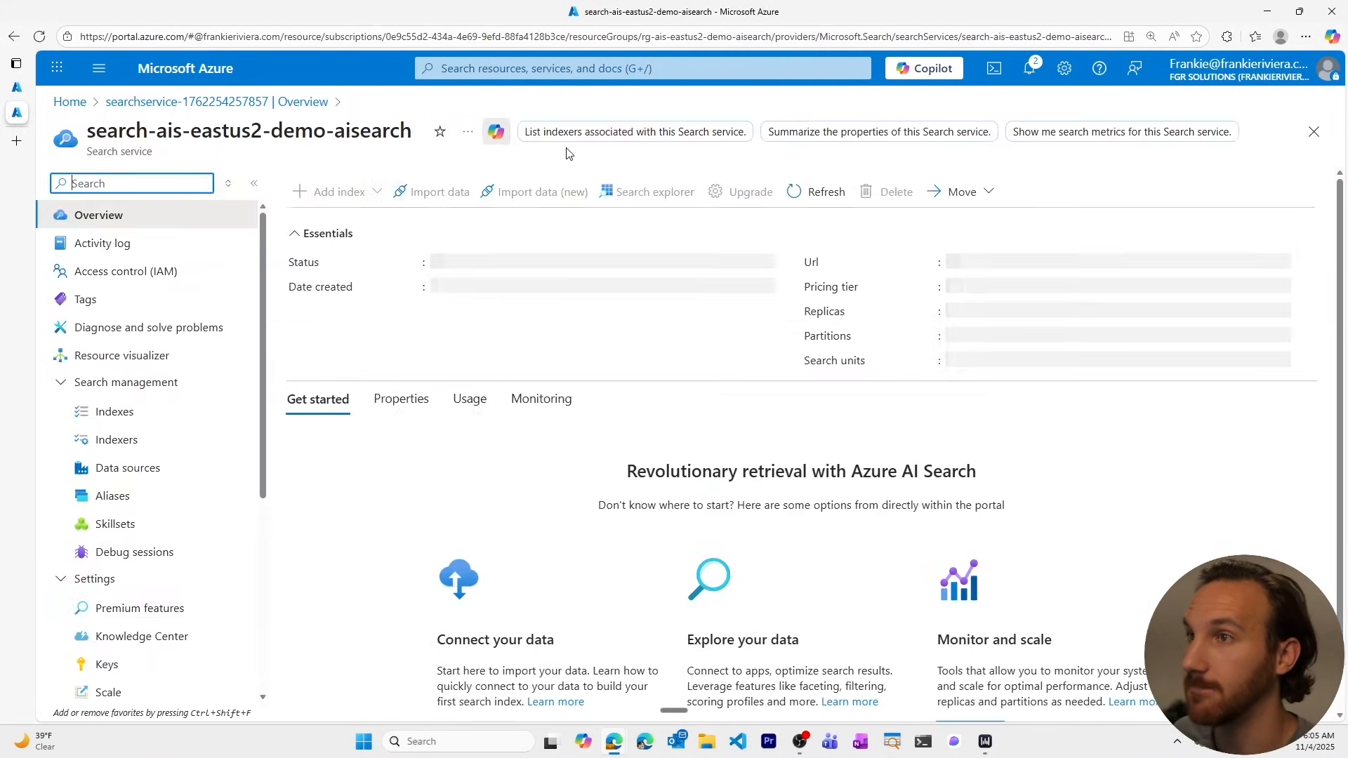
left_click(660, 199)
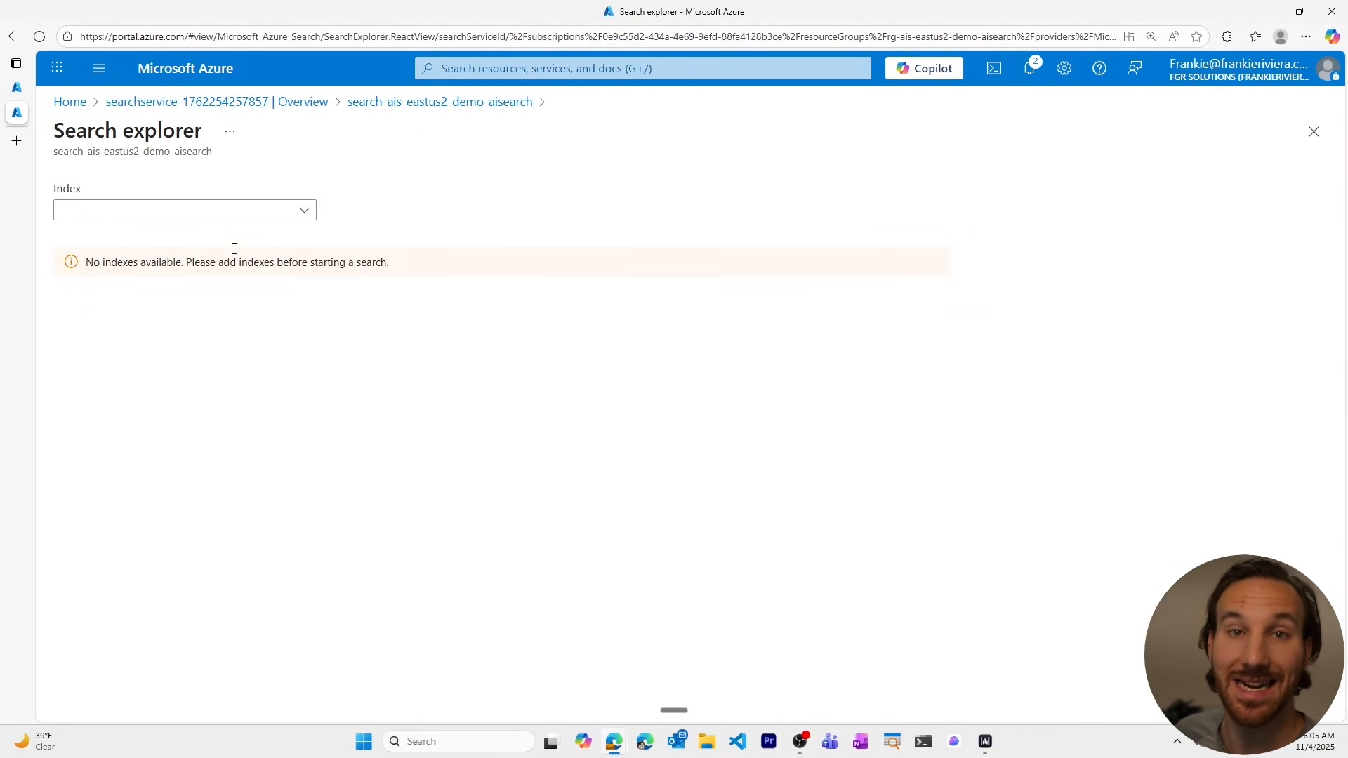
left_click(475, 103)
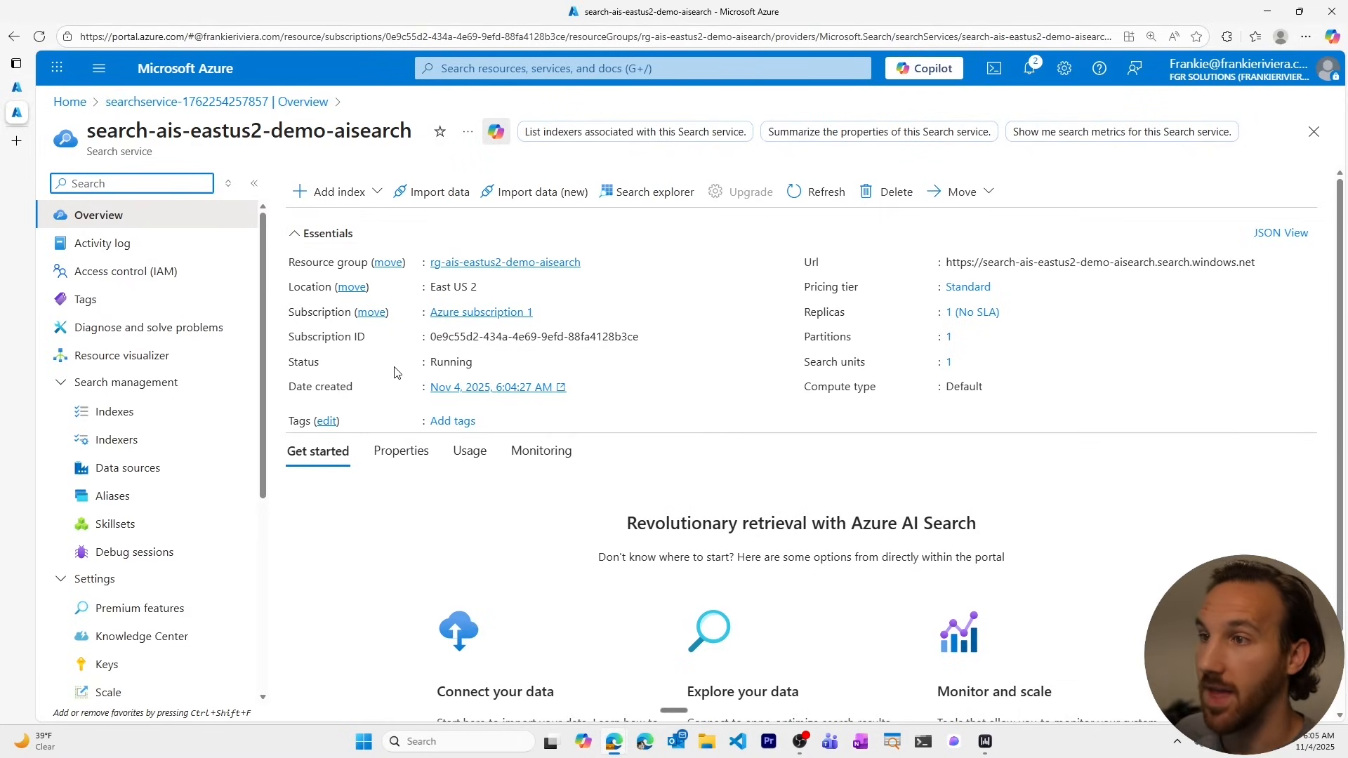
scroll(570, 413, "down", 2)
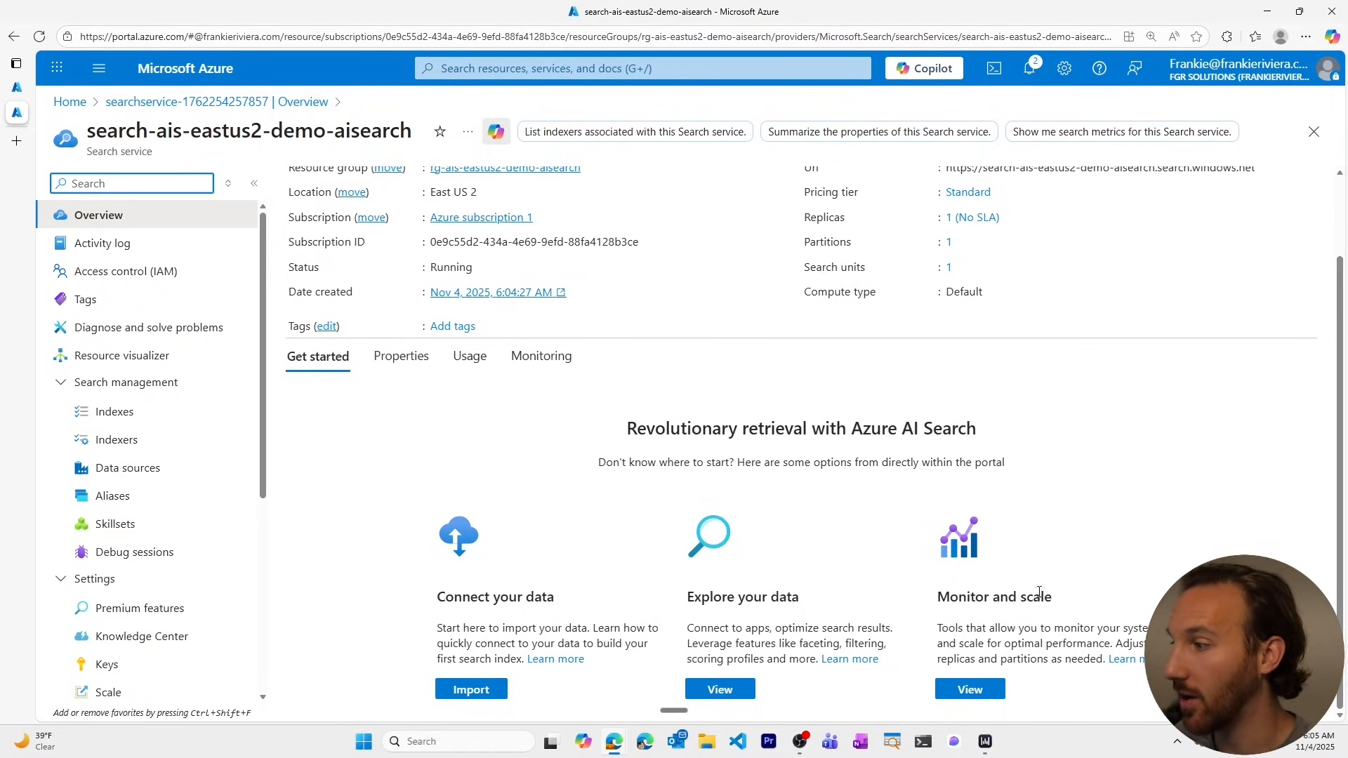
Step: Check the Properties and Usage tabs, then view the empty latency, queries-per-second and throttling charts
left_click(401, 357)
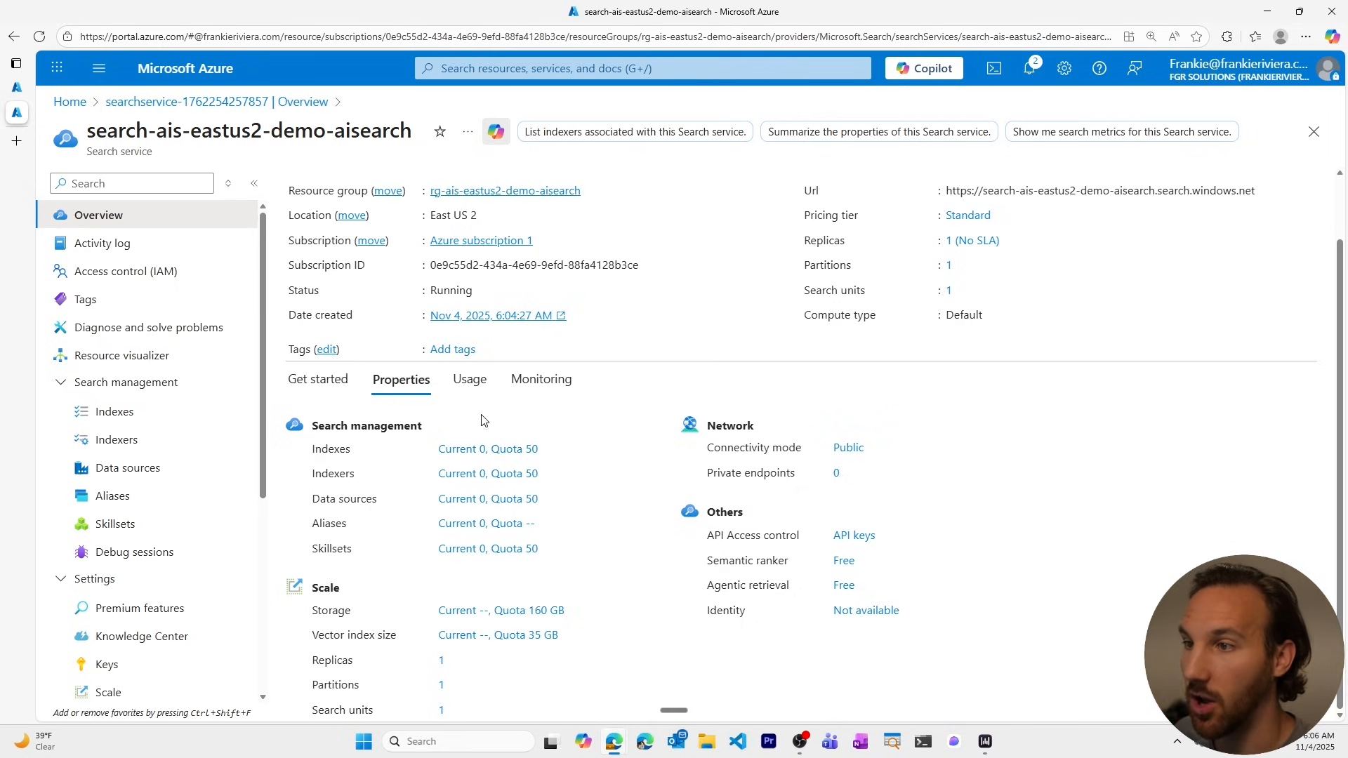
left_click(484, 386)
scroll(509, 446, "down", 4)
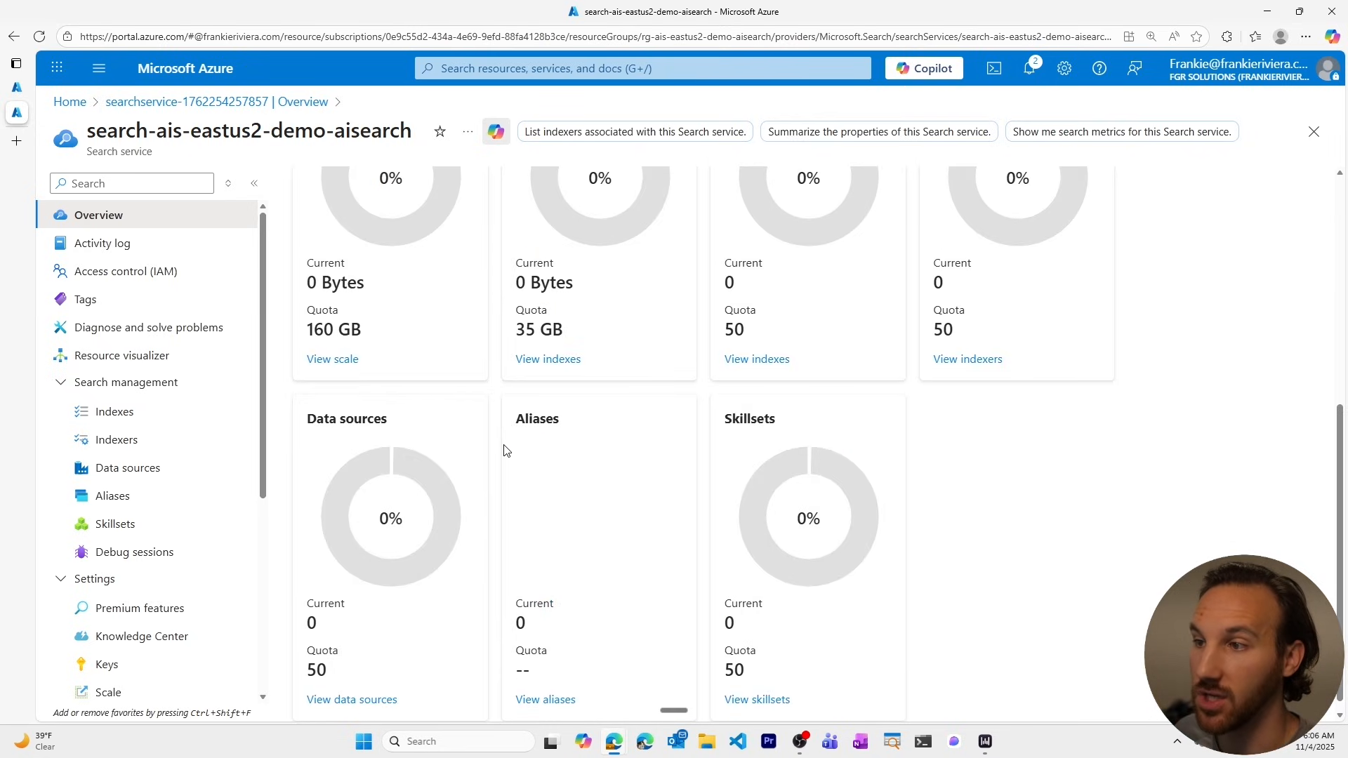
scroll(505, 450, "up", 3)
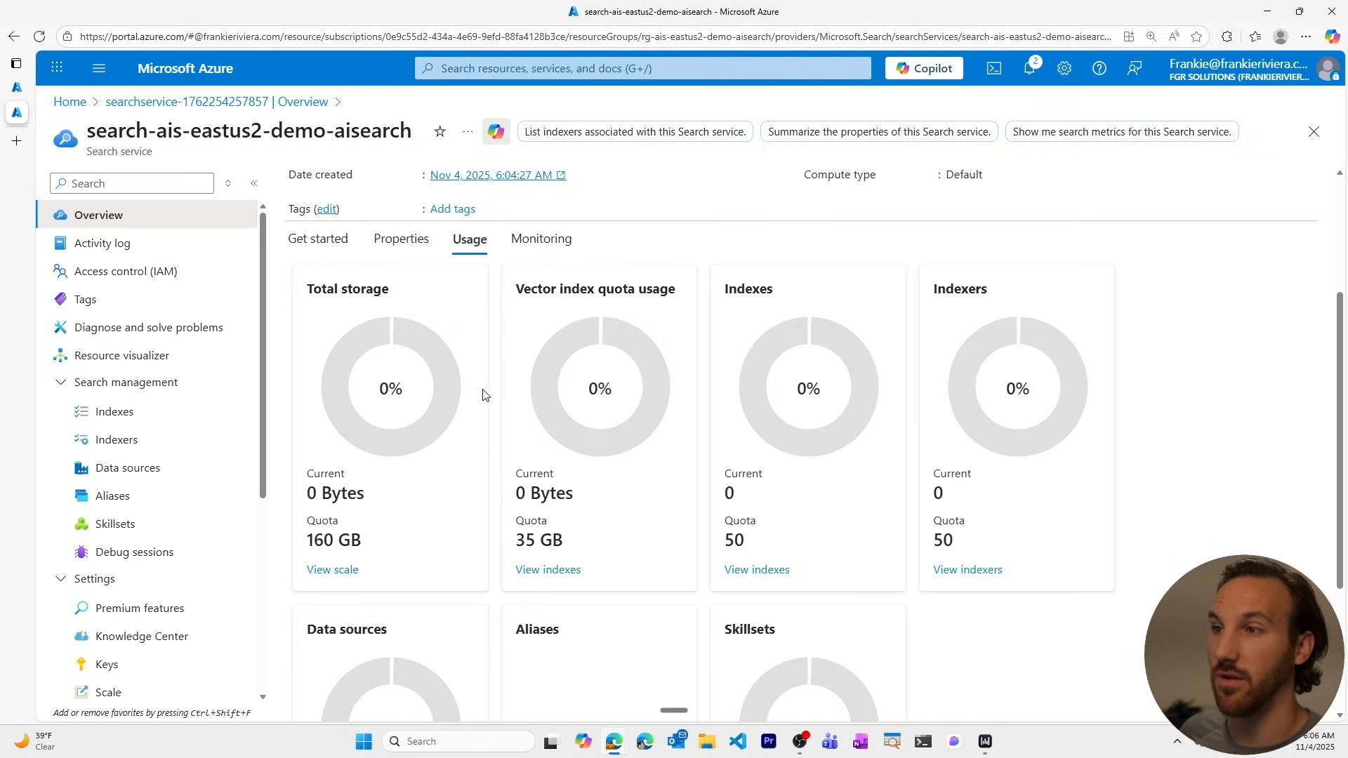
left_click(542, 239)
scroll(621, 383, "down", 2)
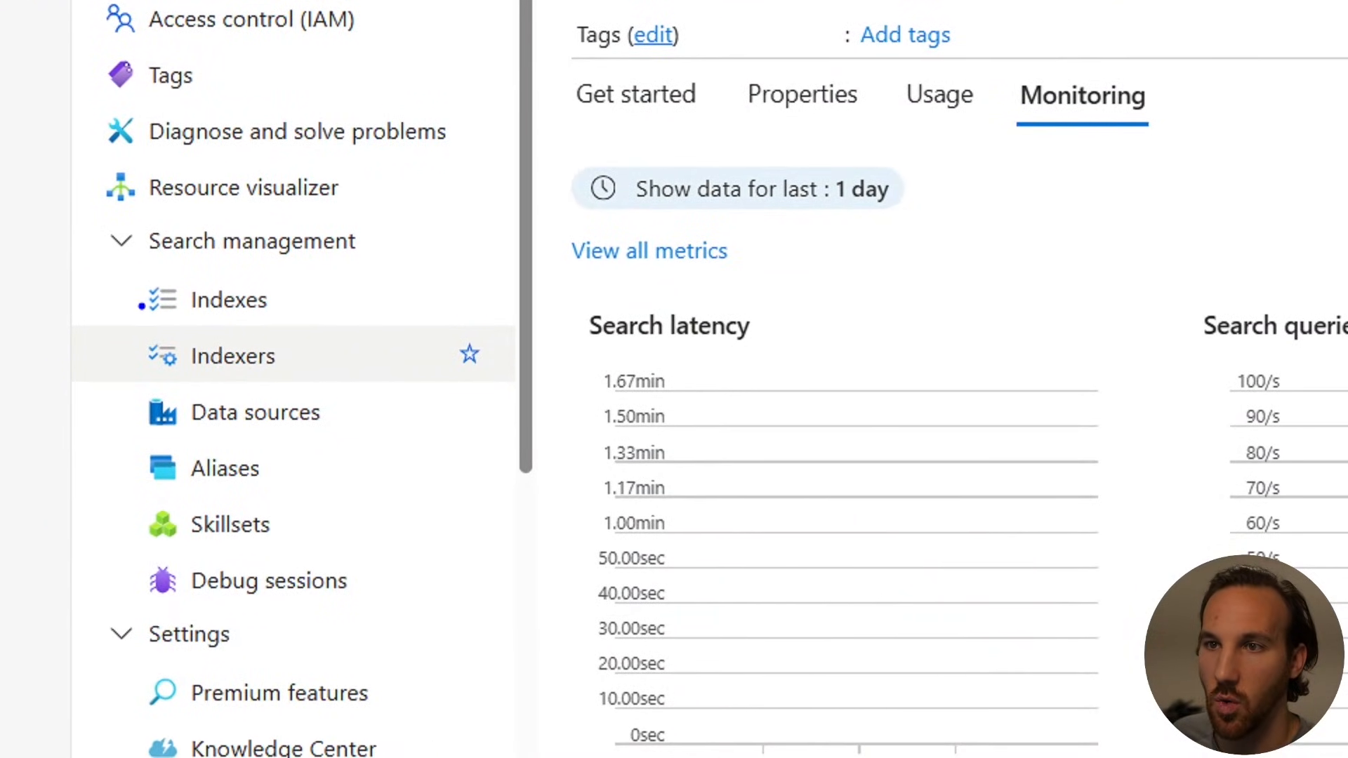
left_click_drag(127, 304, 83, 304)
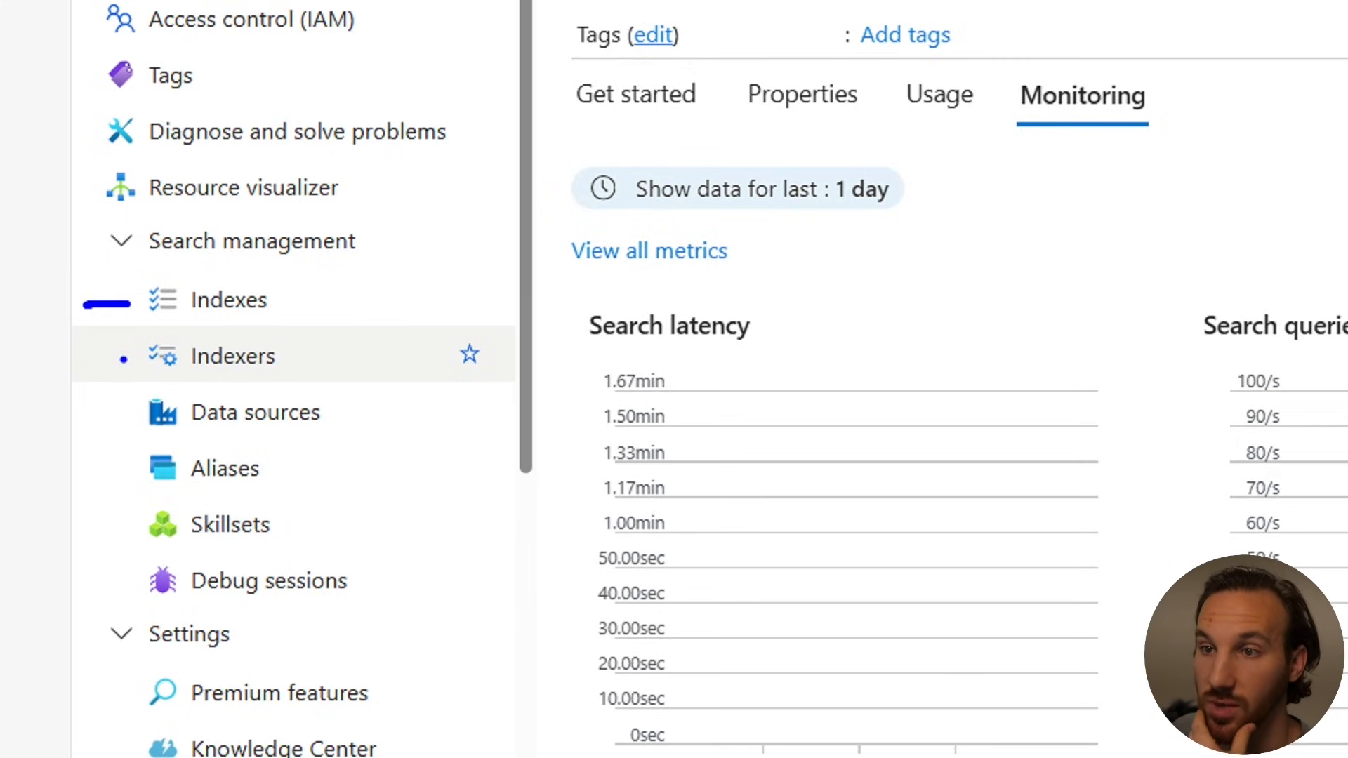
left_click_drag(129, 362, 85, 361)
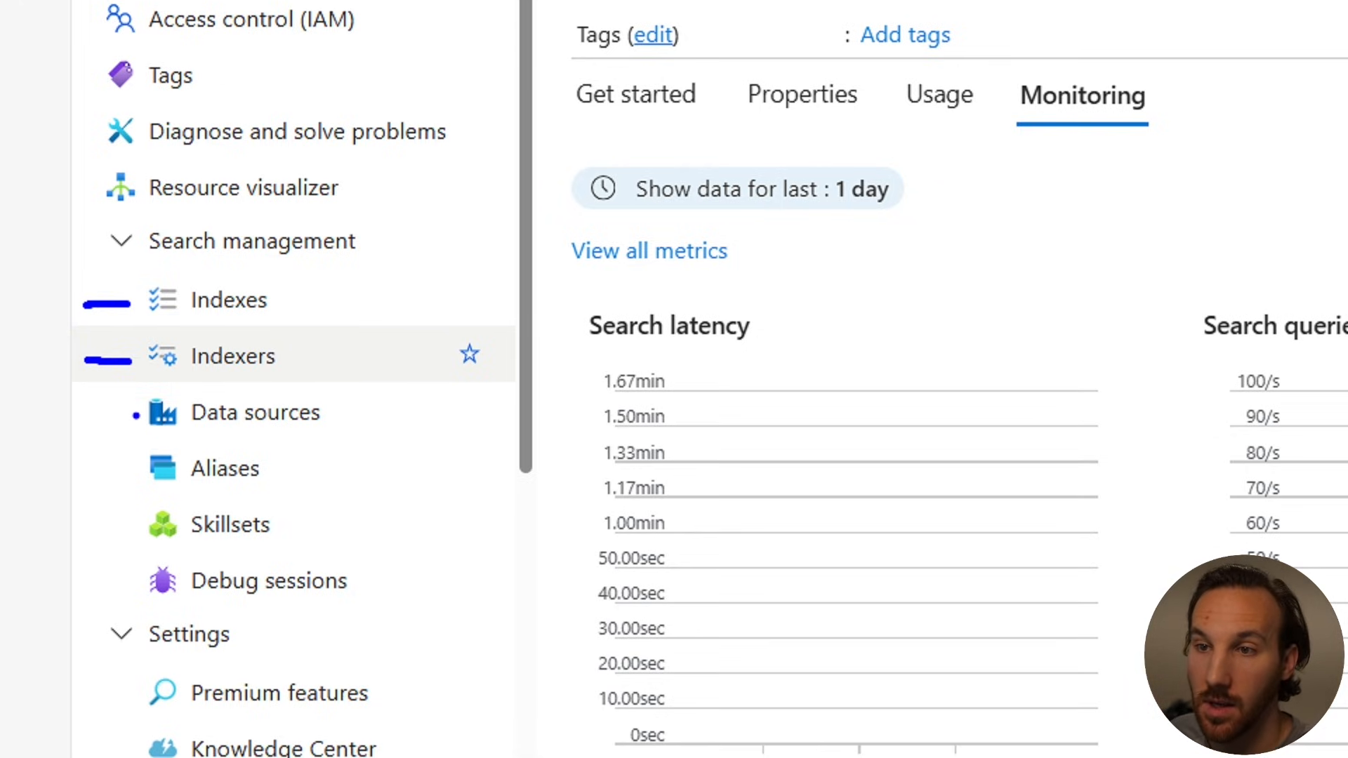
left_click_drag(135, 409, 80, 407)
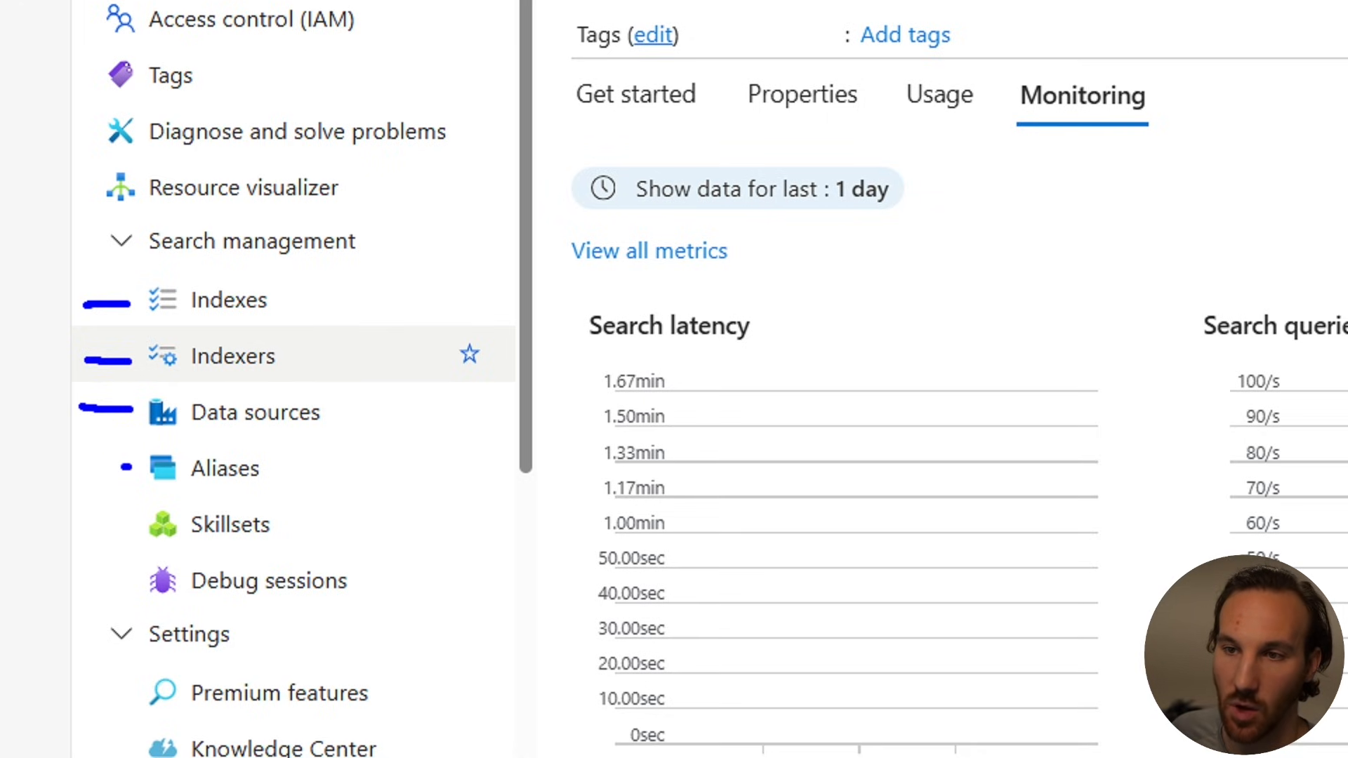
left_click_drag(131, 466, 86, 466)
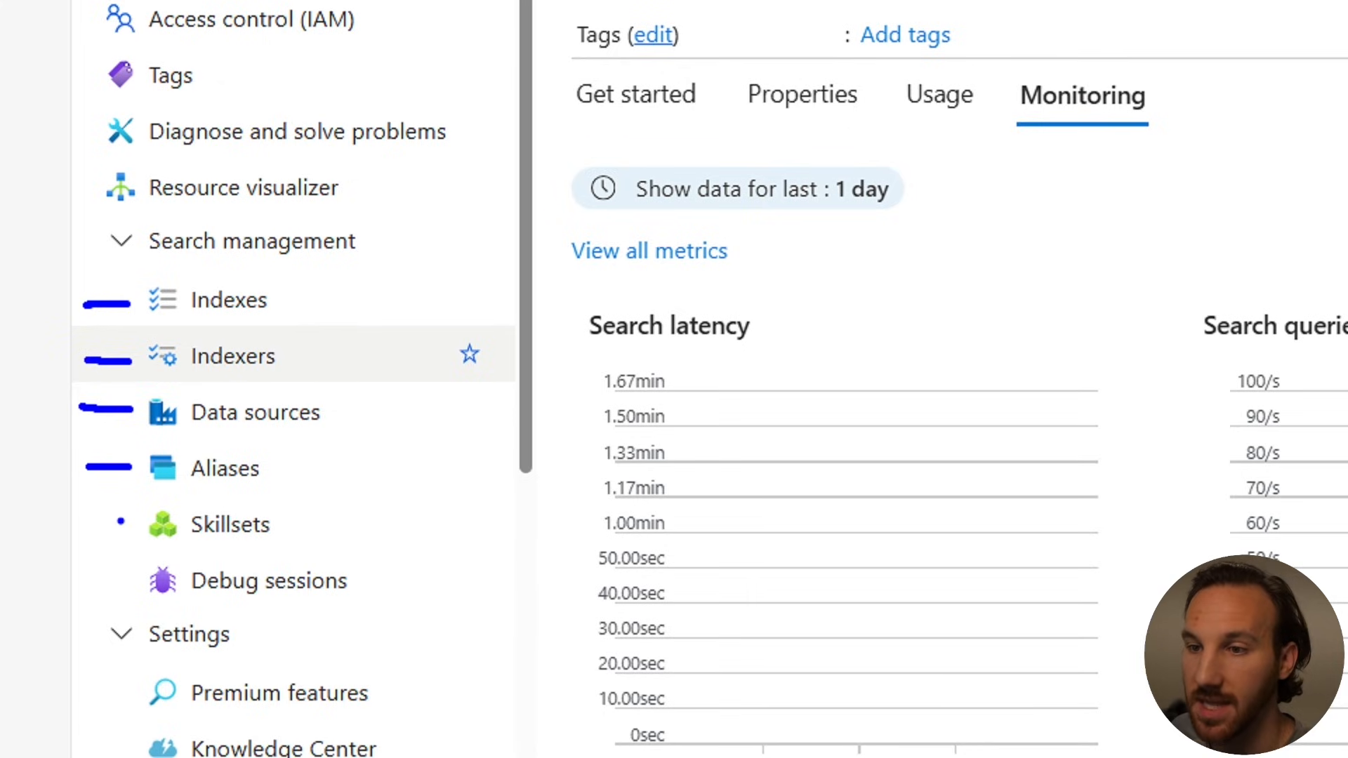
left_click_drag(139, 518, 73, 518)
left_click(88, 506)
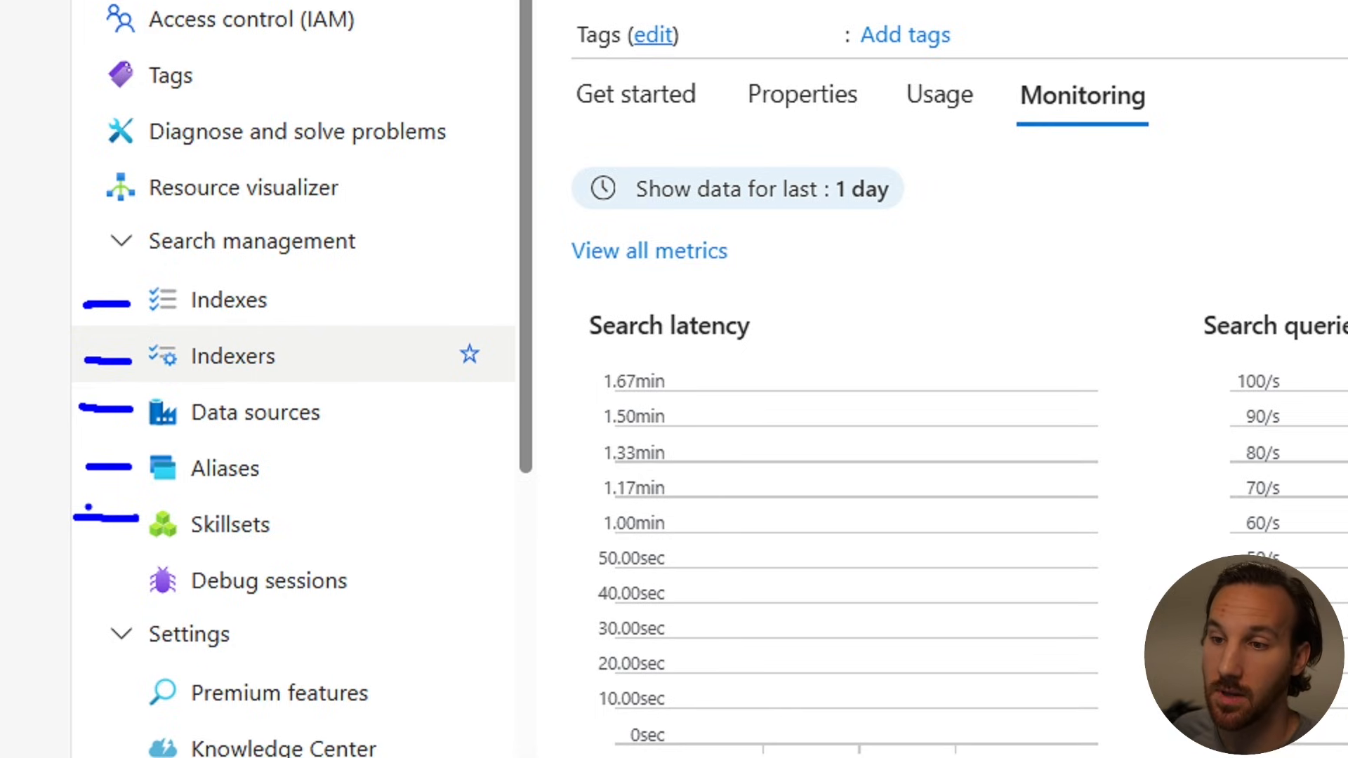
left_click_drag(132, 575, 76, 578)
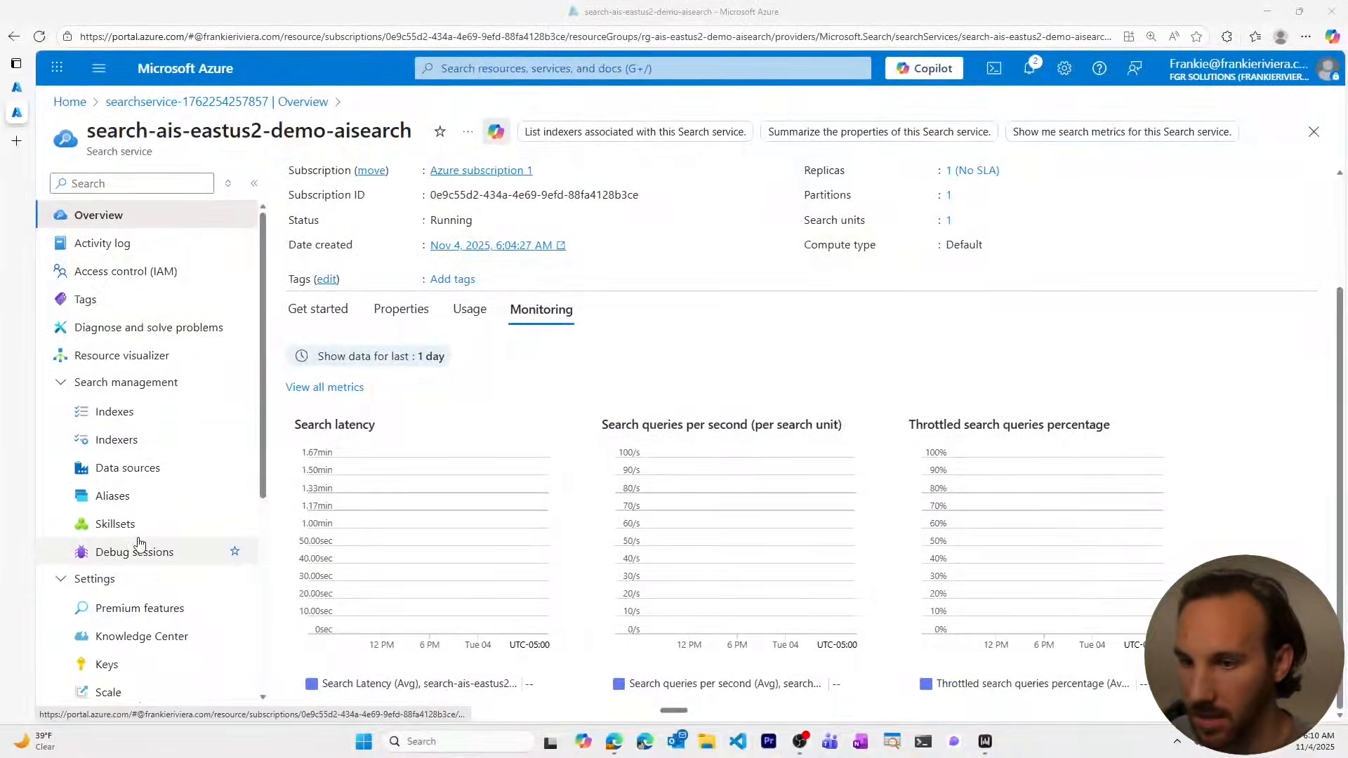
Step: Annotate the Keys and Scale settings in the sidebar, then clear the marks and return to Get started
scroll(134, 541, "down", 3)
scroll(149, 541, "down", 1)
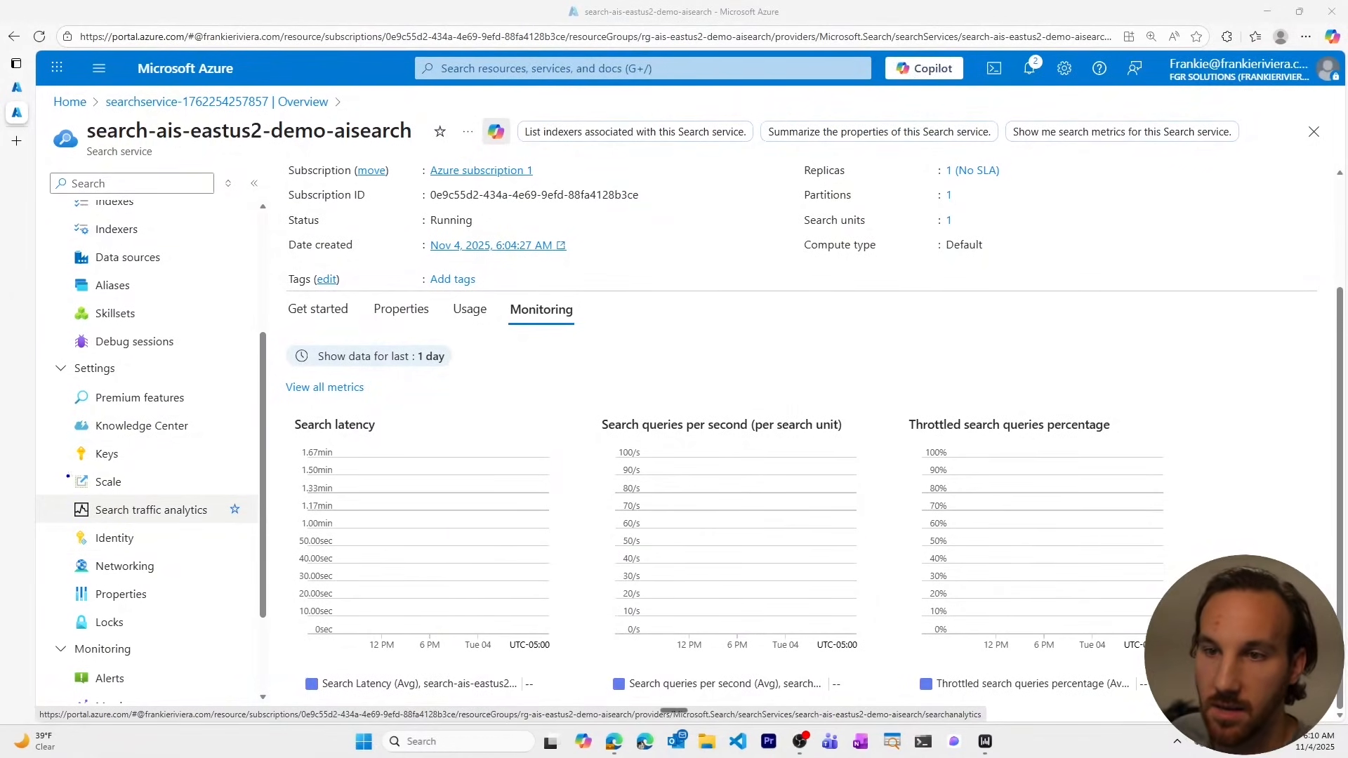
mouse_move(68, 455)
left_mouse_down()
mouse_move(52, 454)
mouse_move(37, 483)
left_mouse_up()
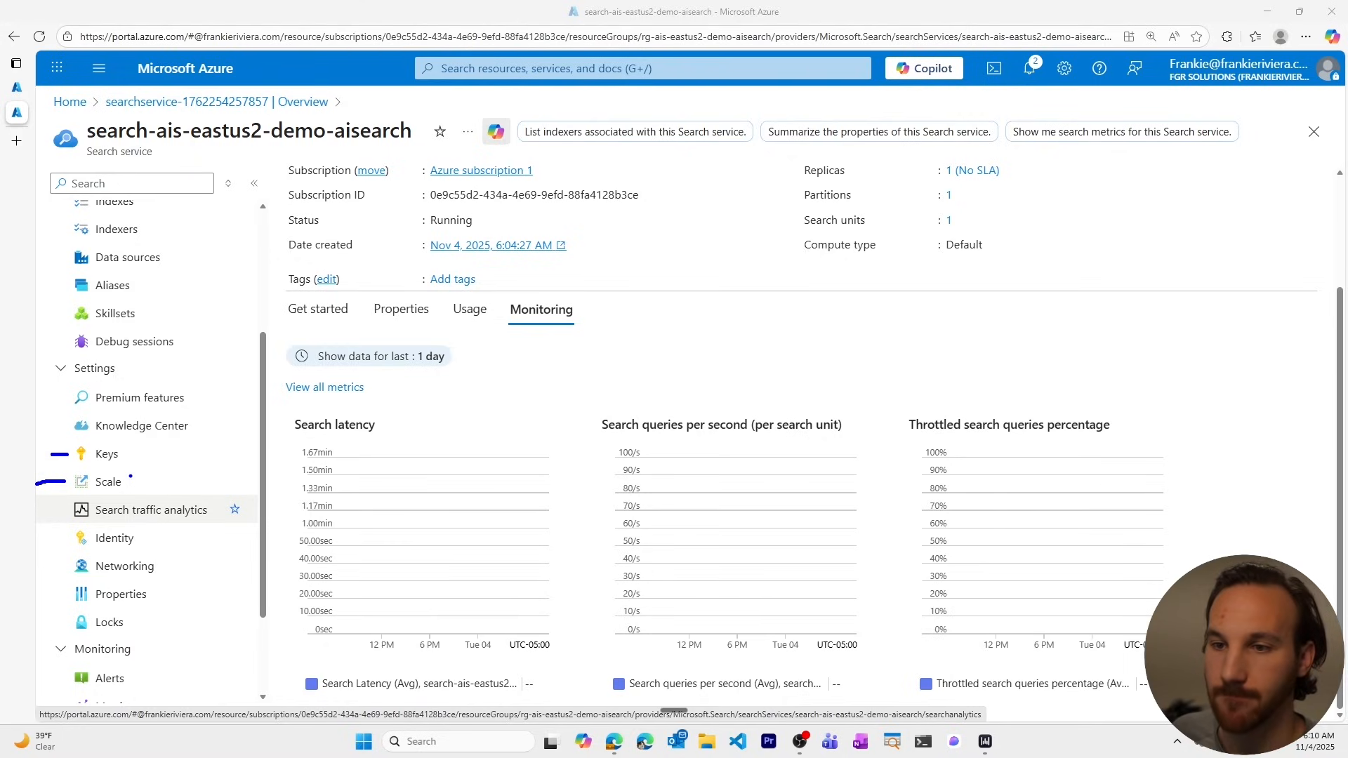
key("Escape")
scroll(408, 446, "up", 2)
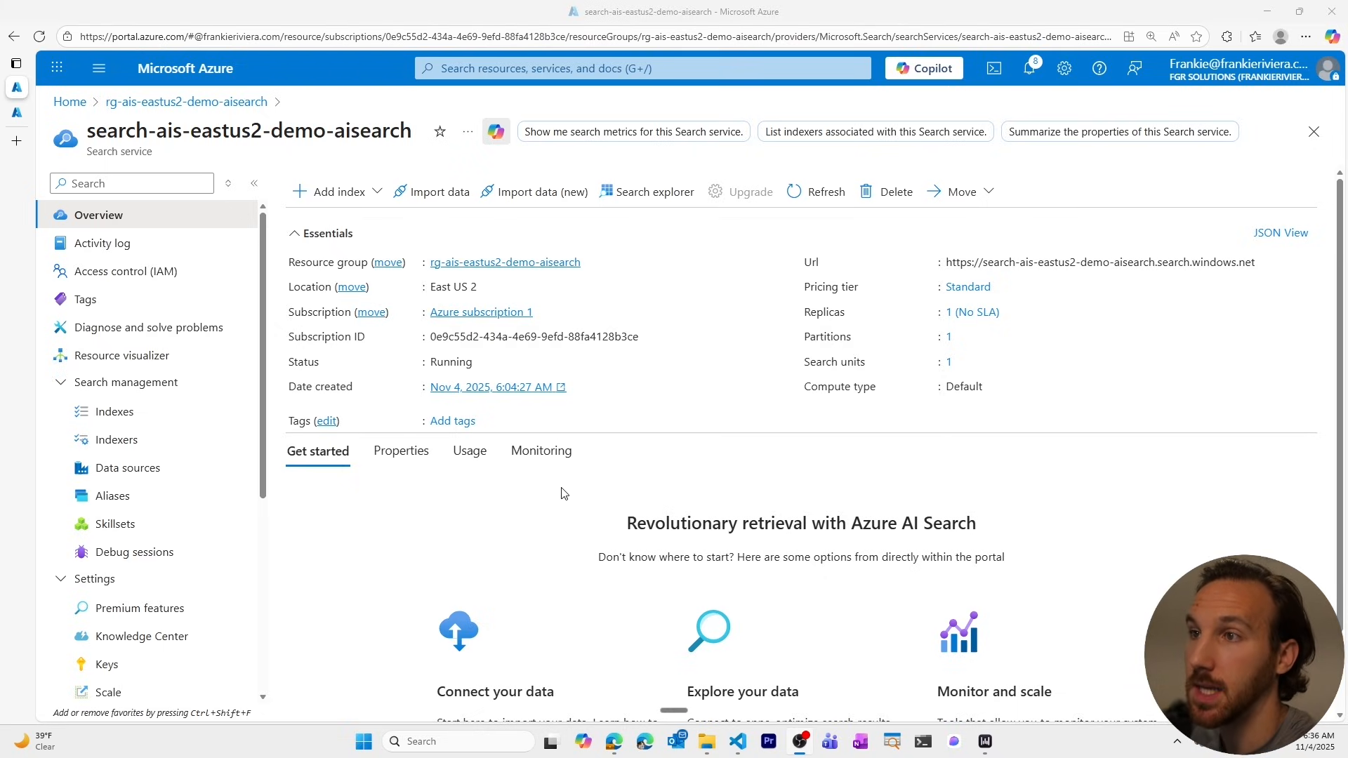
Step: Open Import data (new), cancel leaving it, and switch to the rg-ais-eastus2-demo-aisearch resource group
left_click(540, 201)
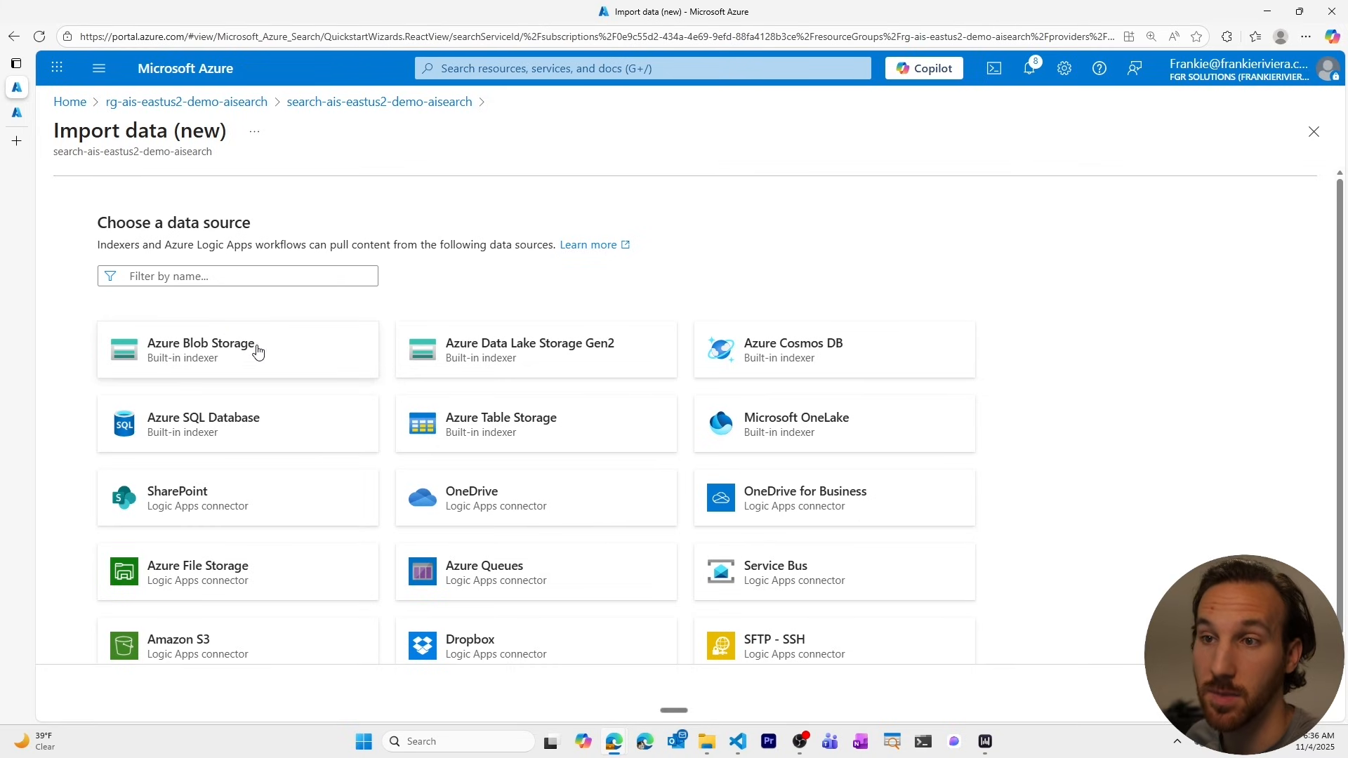
left_click(405, 106)
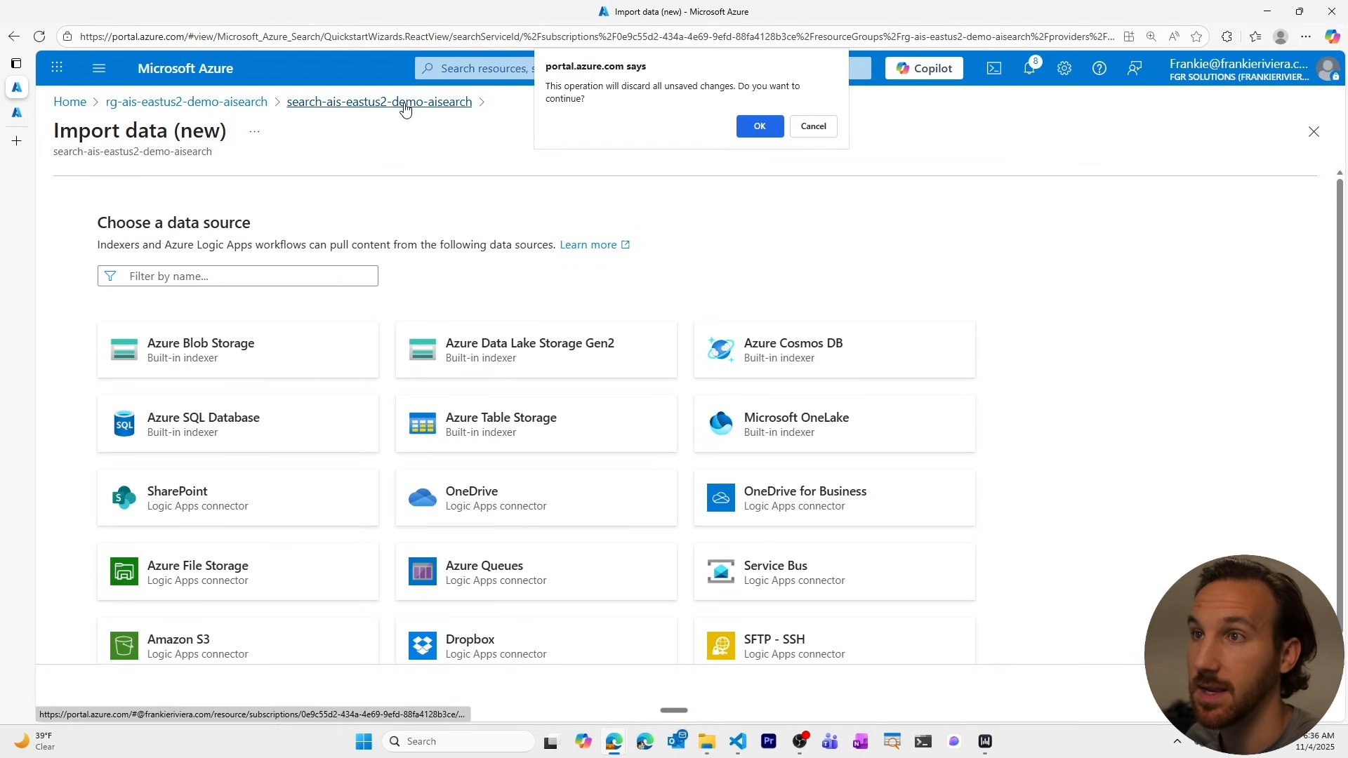
left_click(815, 126)
left_click(21, 116)
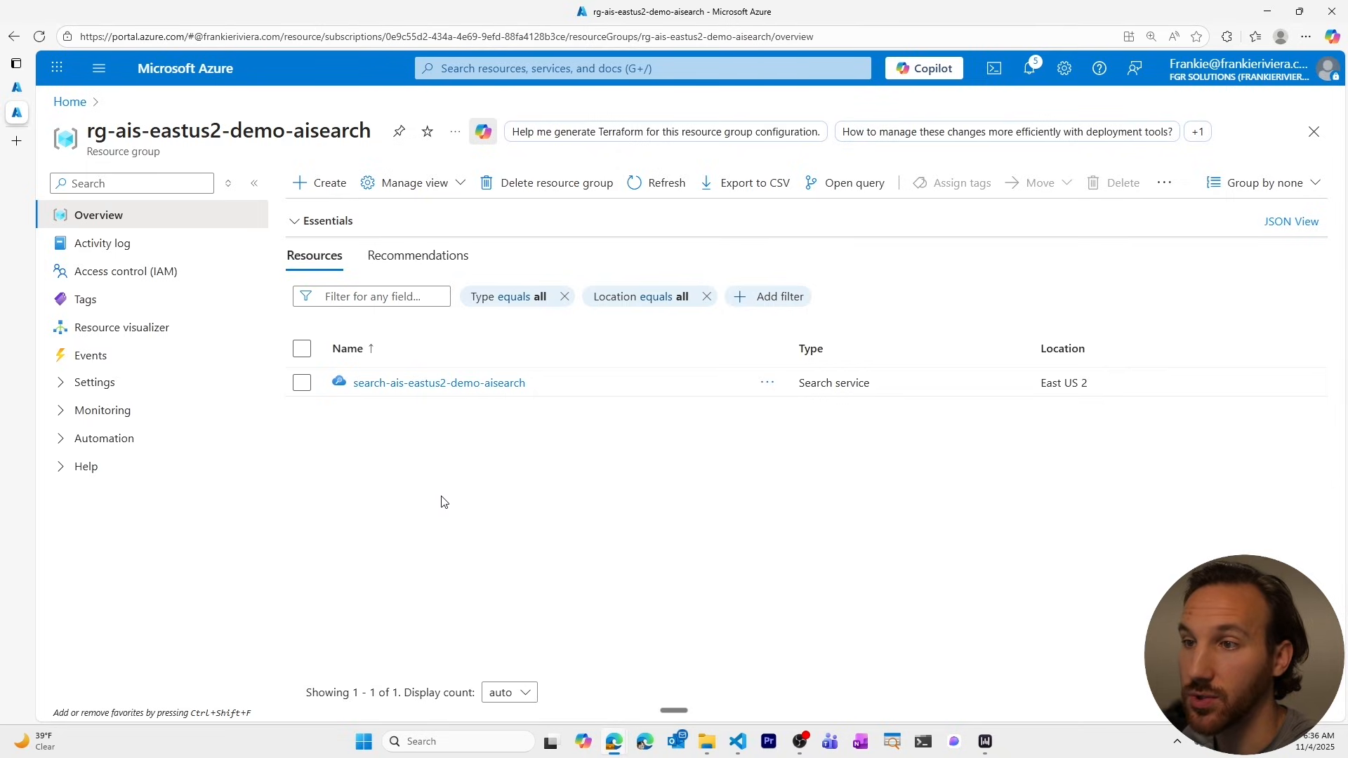
Step: Search the Marketplace for 'storage account' and start creating a Microsoft Storage account
left_click(313, 182)
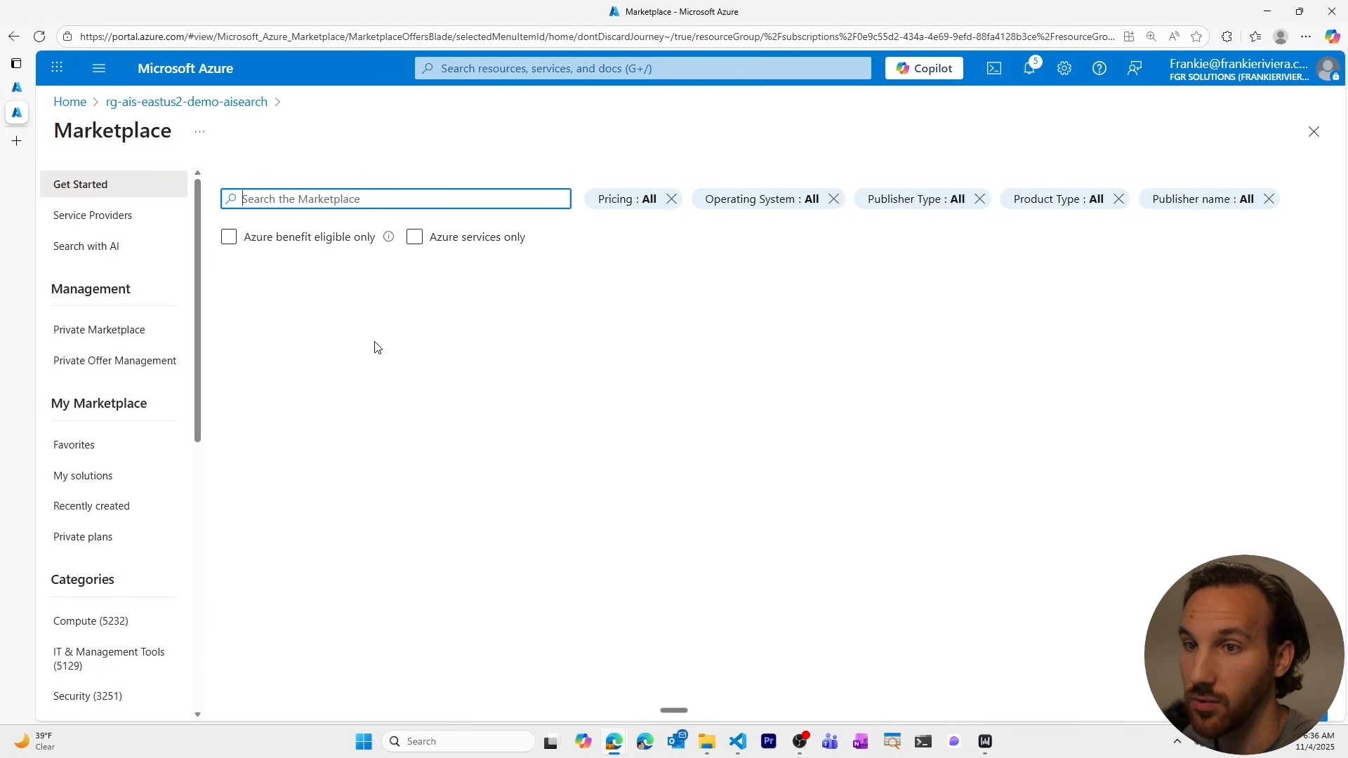
left_click(365, 209)
type("st")
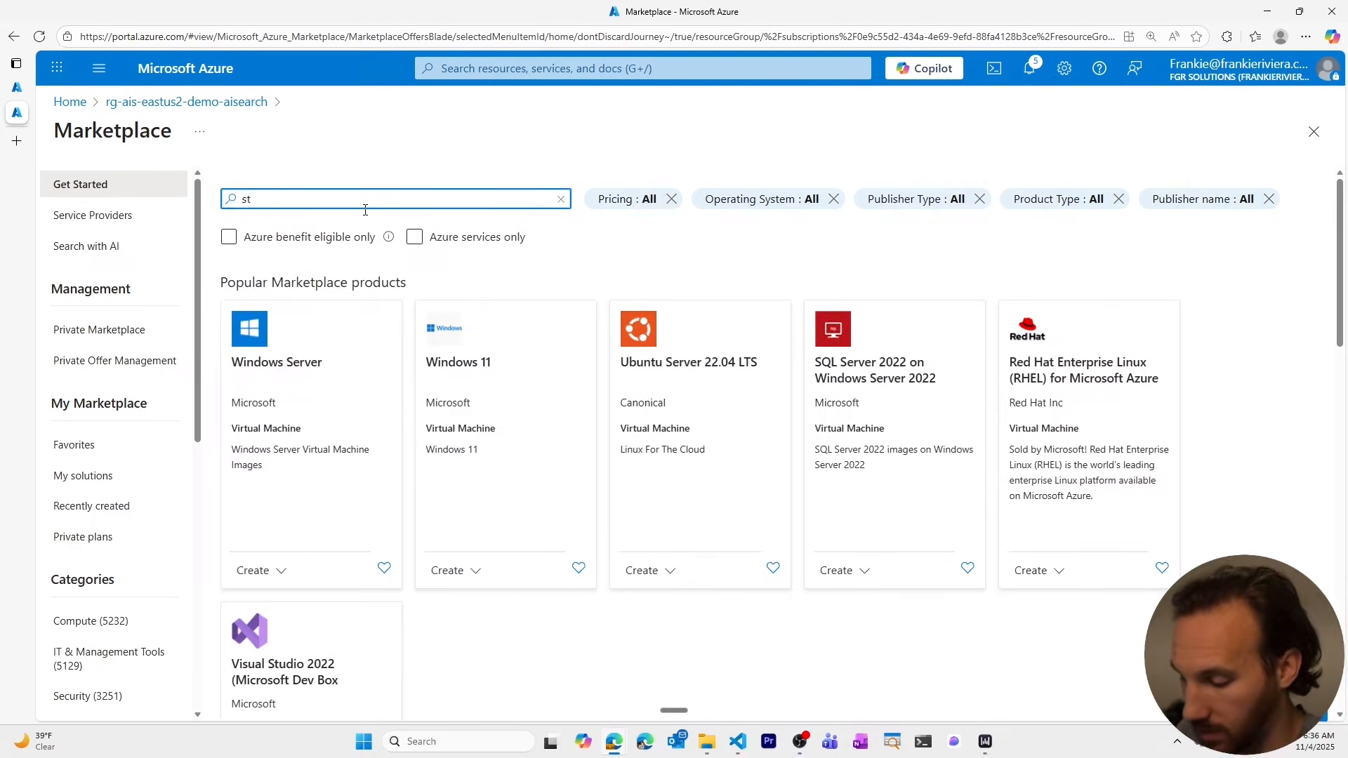
type("orage a")
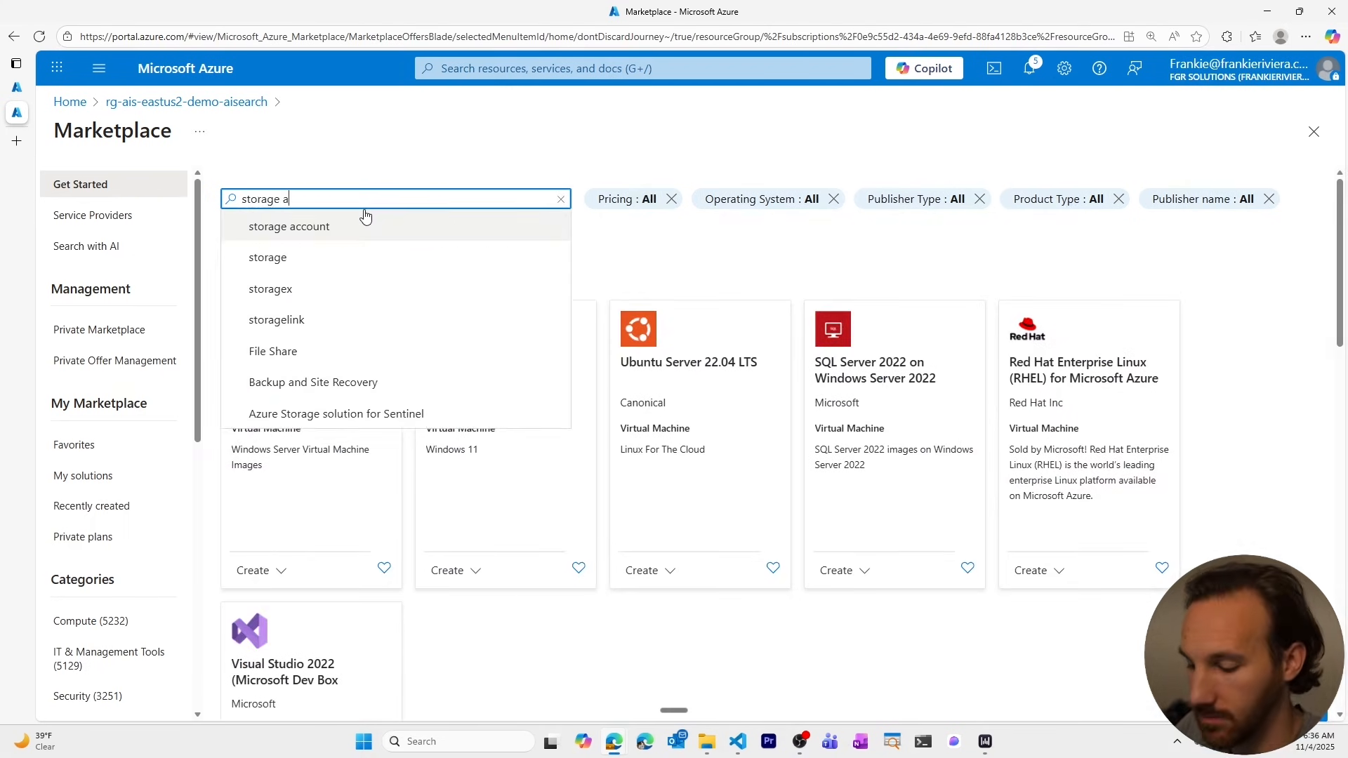
type("ccount")
key("Return")
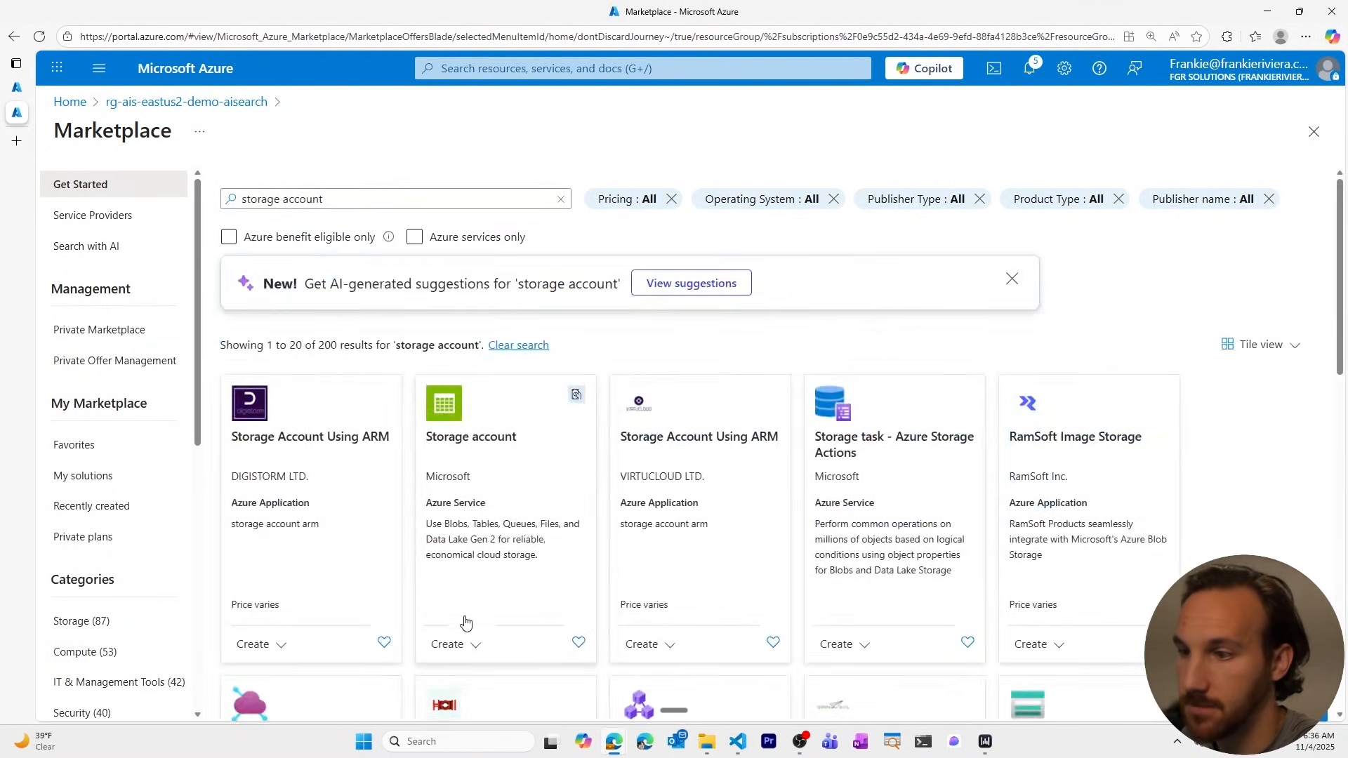
left_click(477, 675)
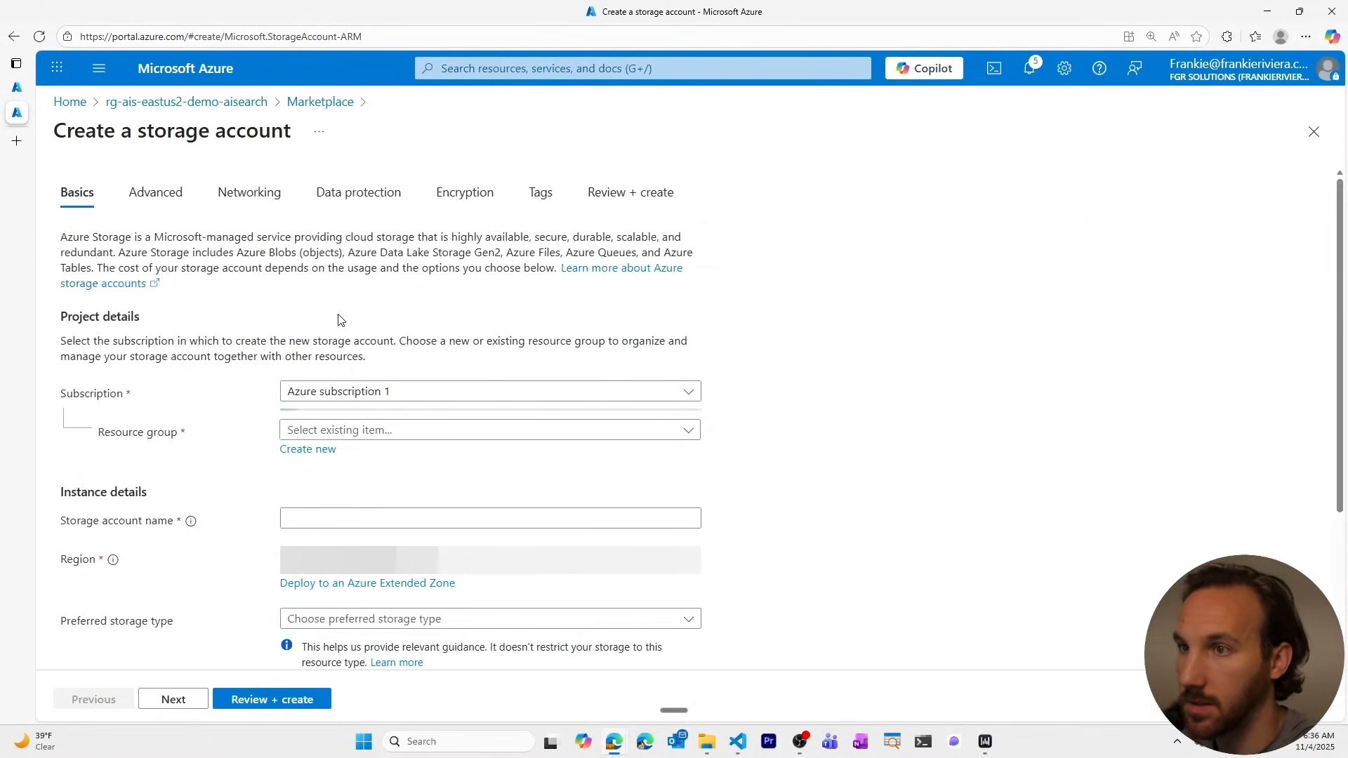
Step: Name the storage account saaiseastus2demoaisearch with Azure Blob Storage or Data Lake Gen 2 as its type
scroll(368, 488, "down", 1)
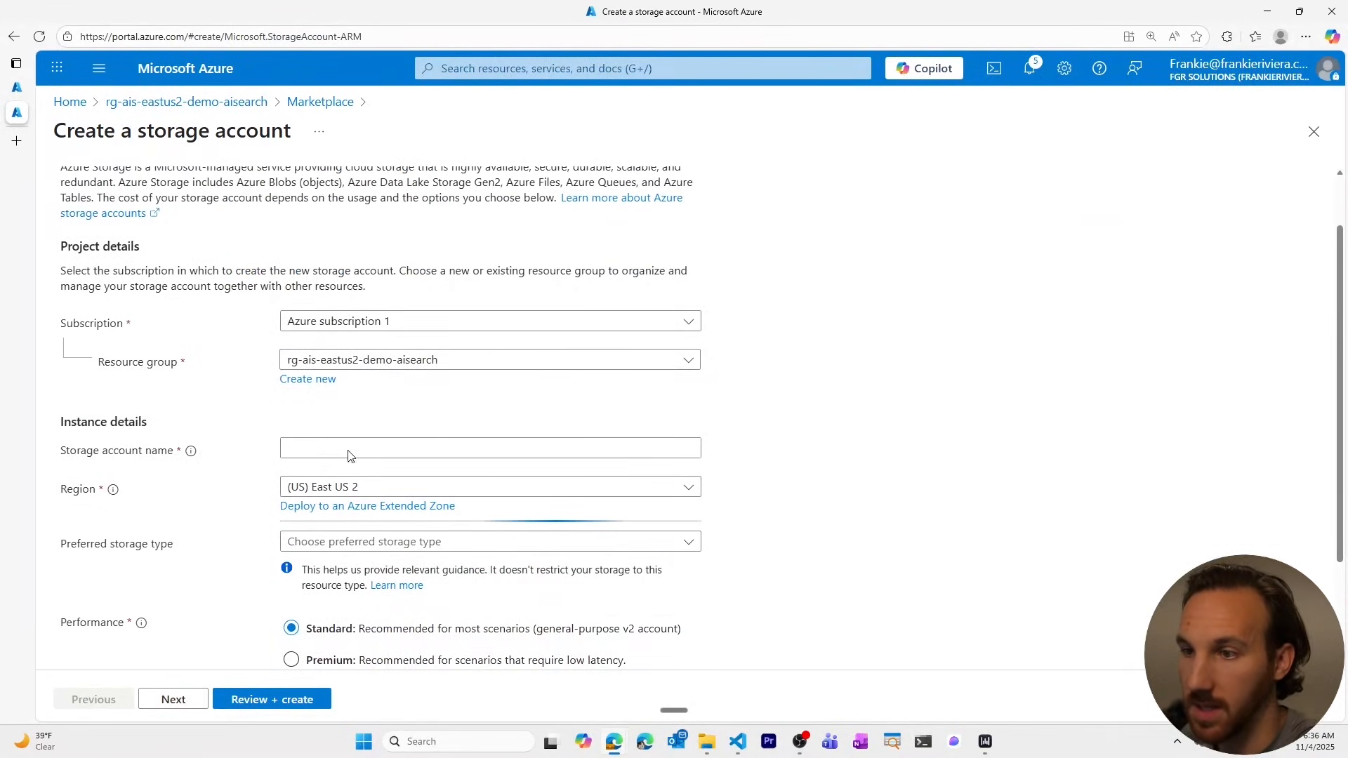
left_click(401, 448)
type("sa")
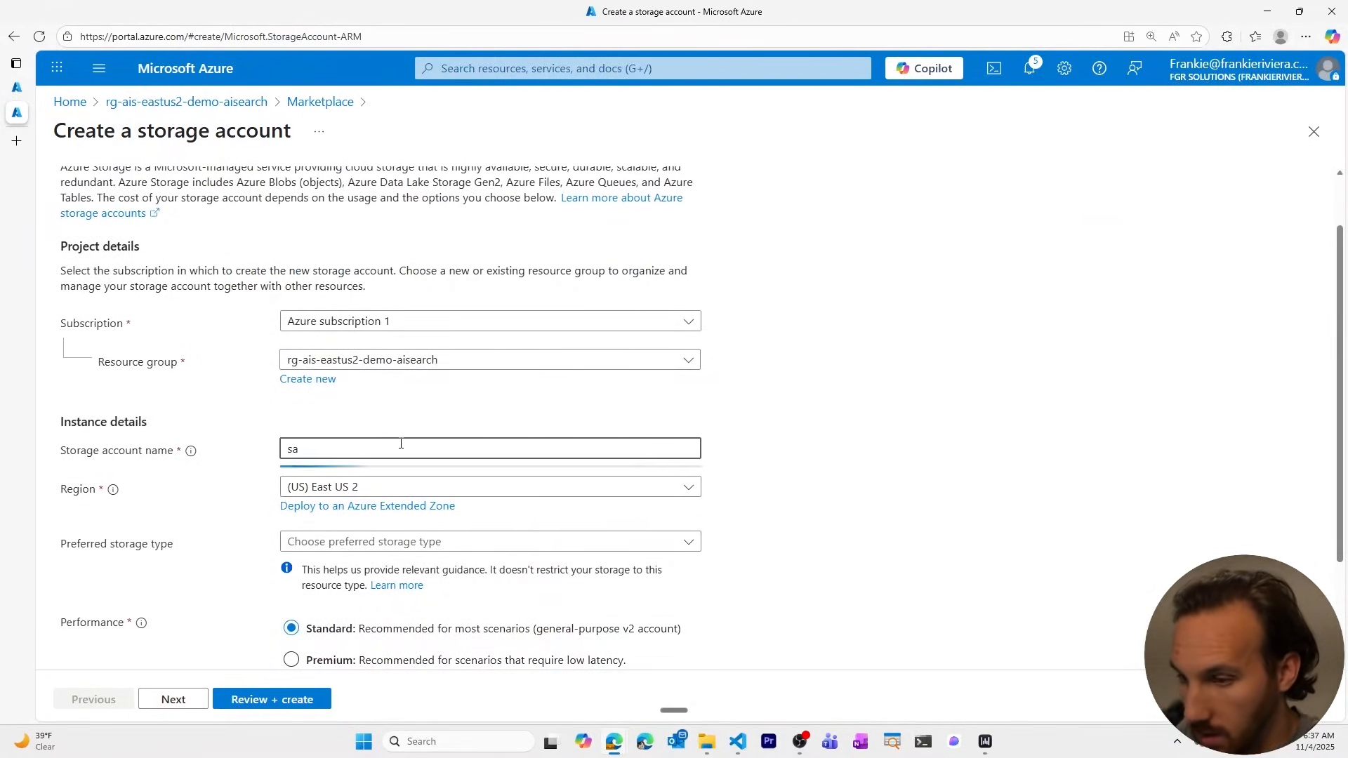
type("aiseast")
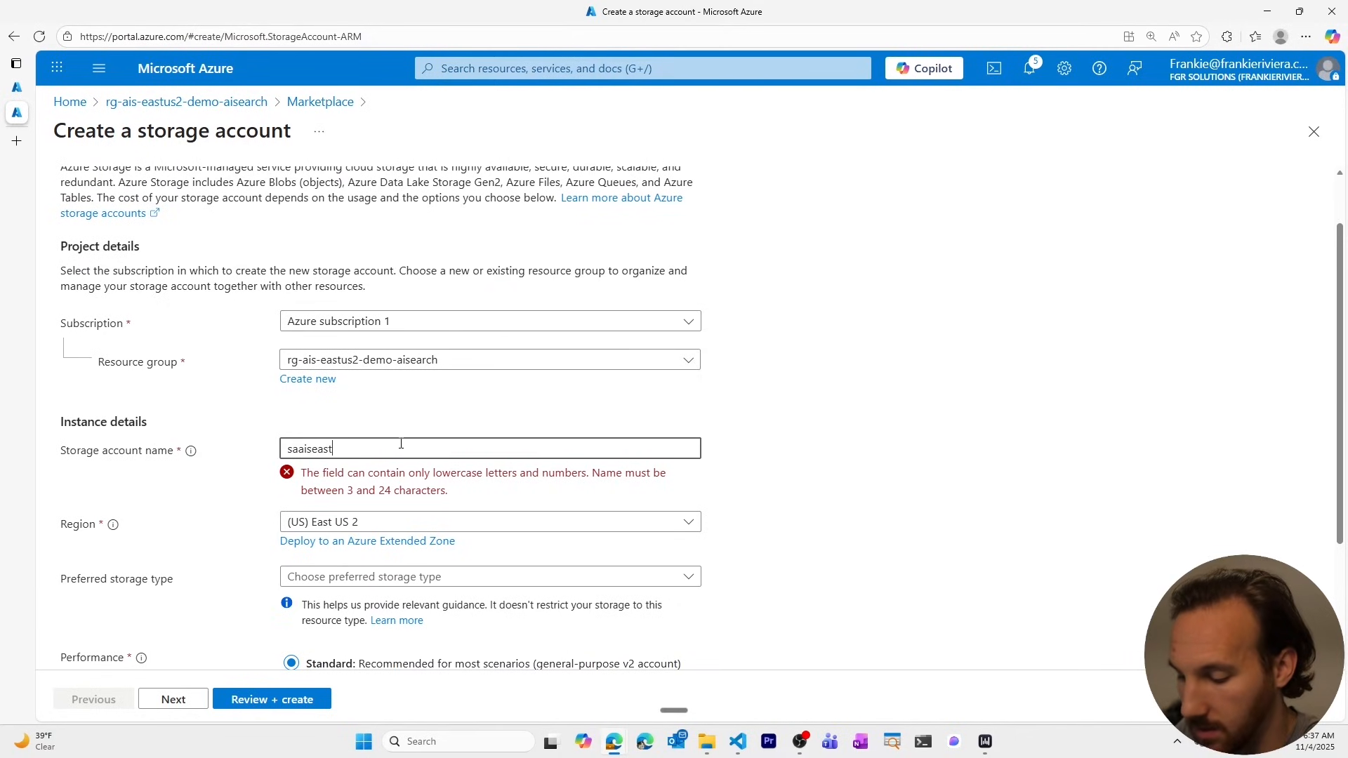
type("us2")
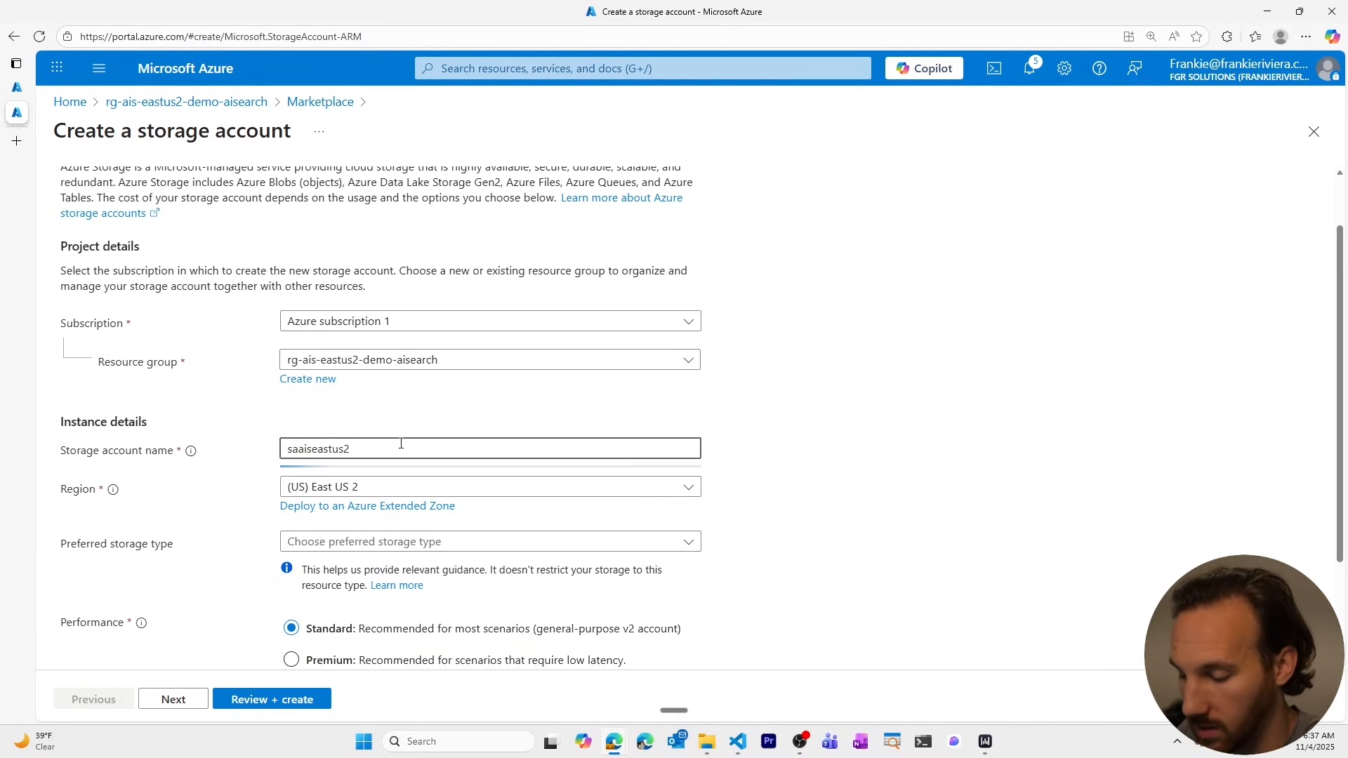
type("demoa")
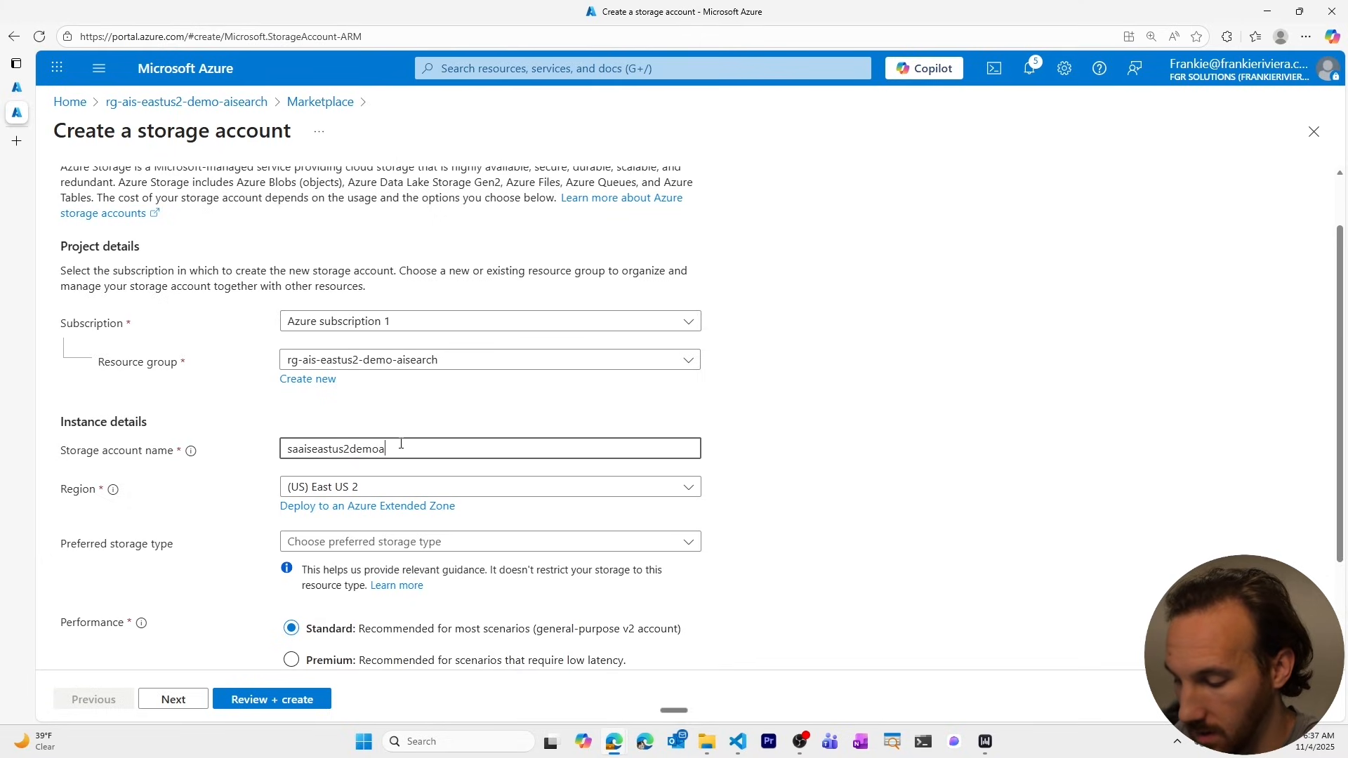
type("isearch")
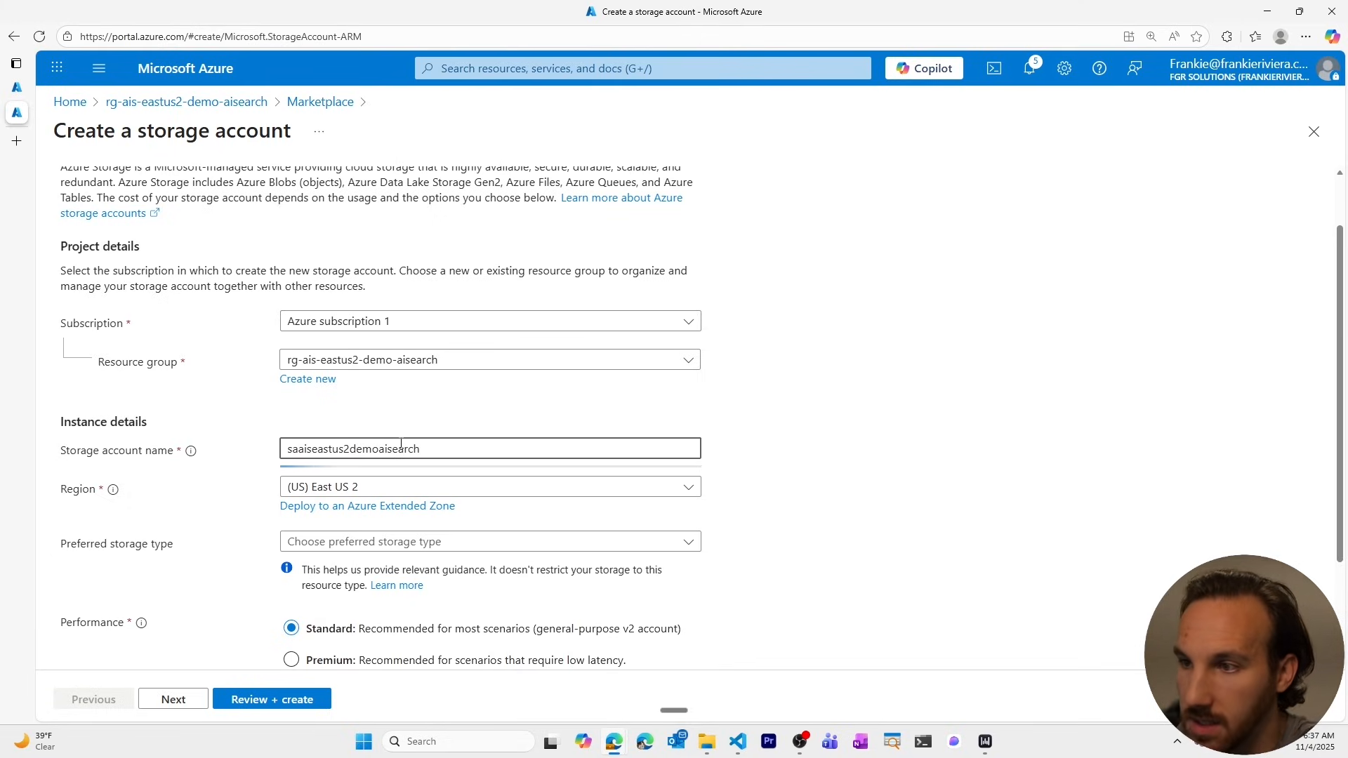
left_click(397, 543)
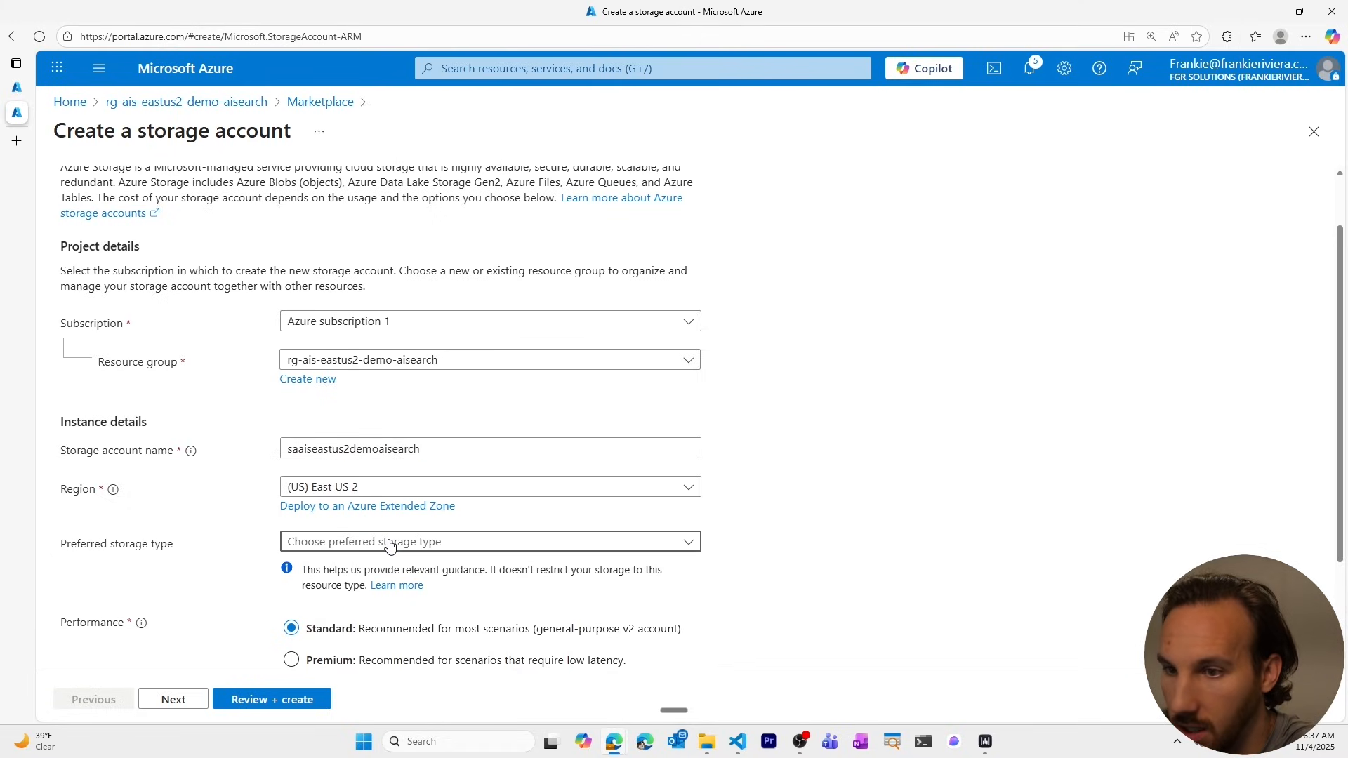
left_click(397, 565)
Step: Set the workload to machine learning and AI and redundancy to LRS, then review
scroll(364, 428, "down", 3)
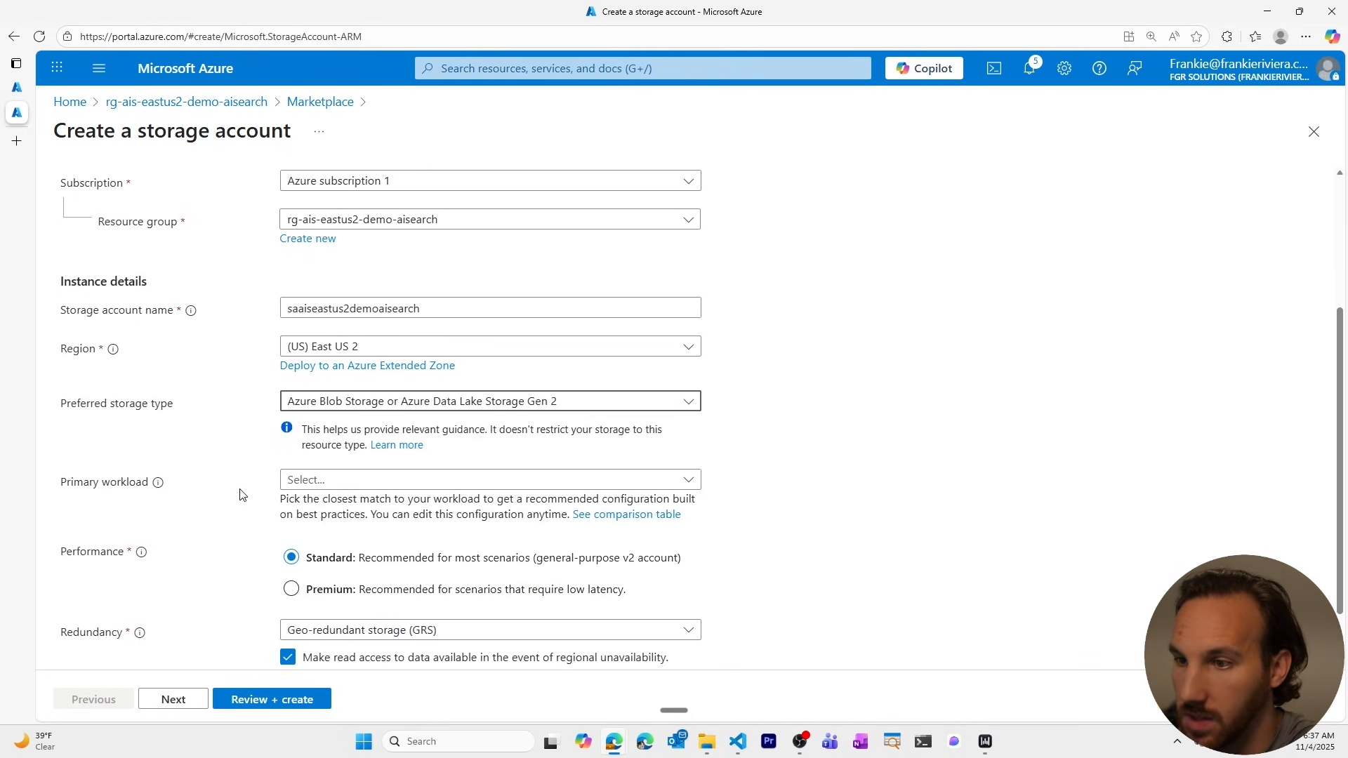
left_click(376, 410)
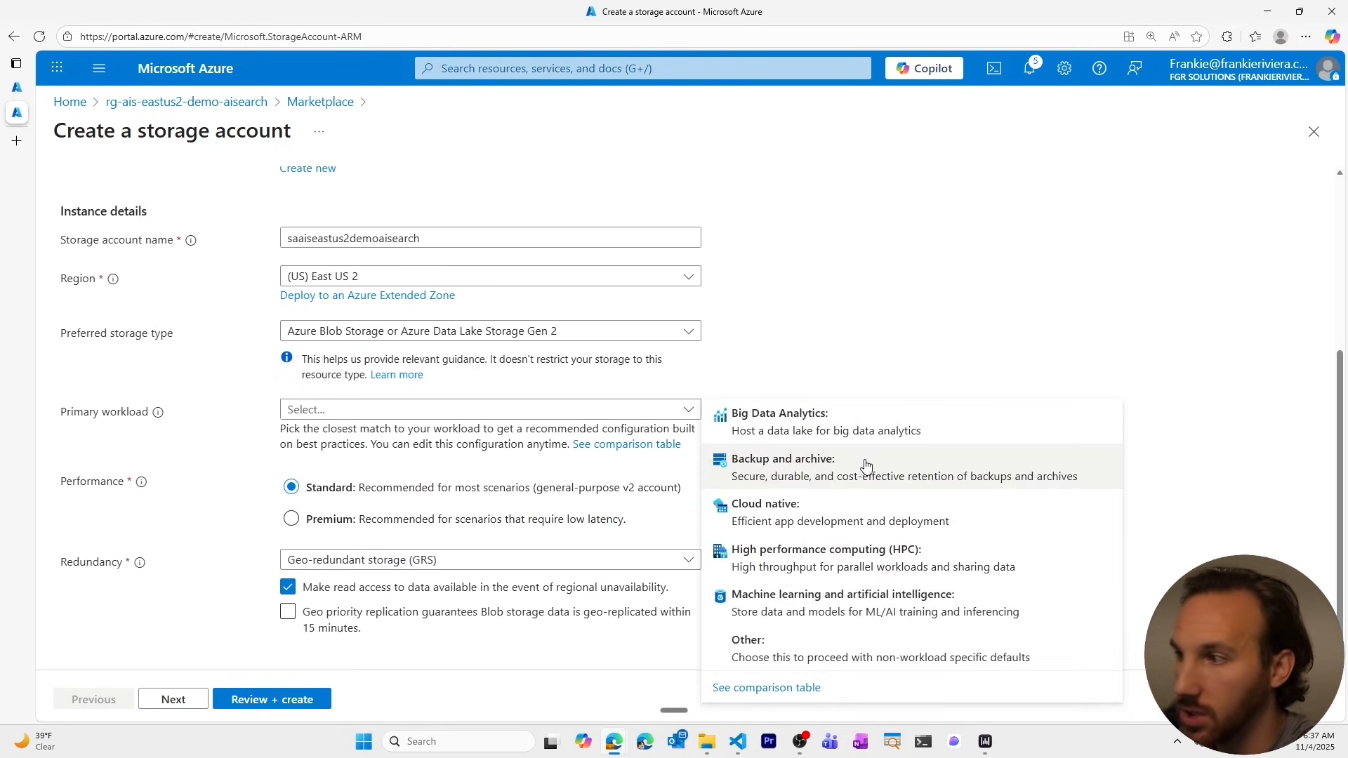
left_click(957, 609)
scroll(255, 410, "down", 1)
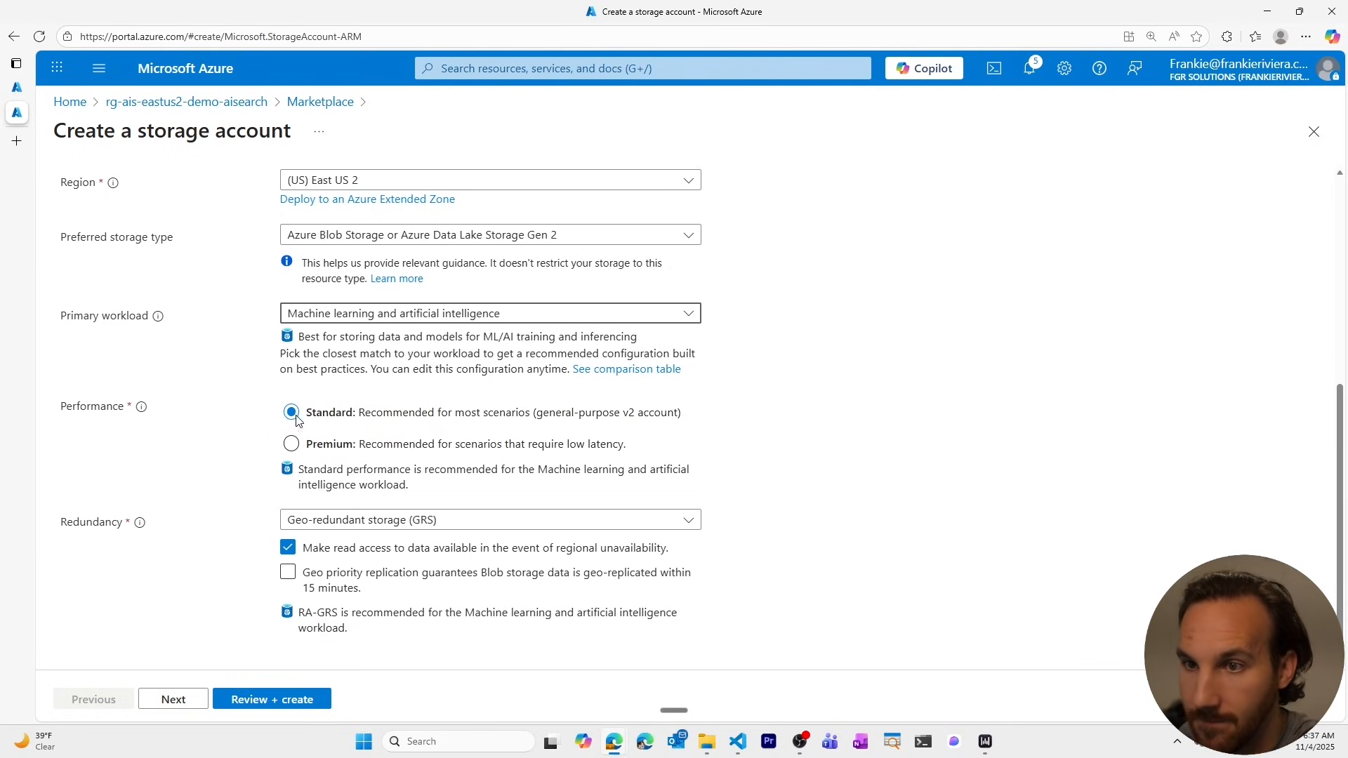
left_click(397, 519)
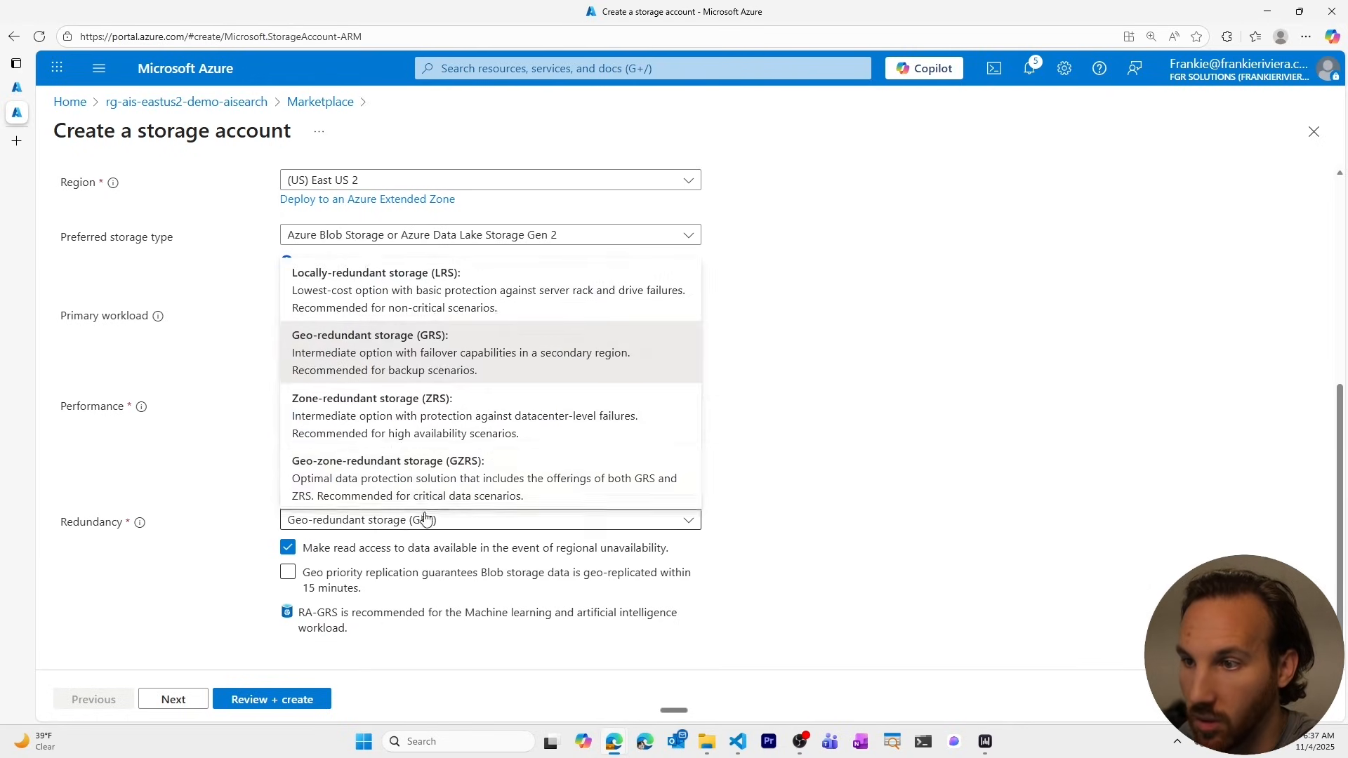
left_click(386, 289)
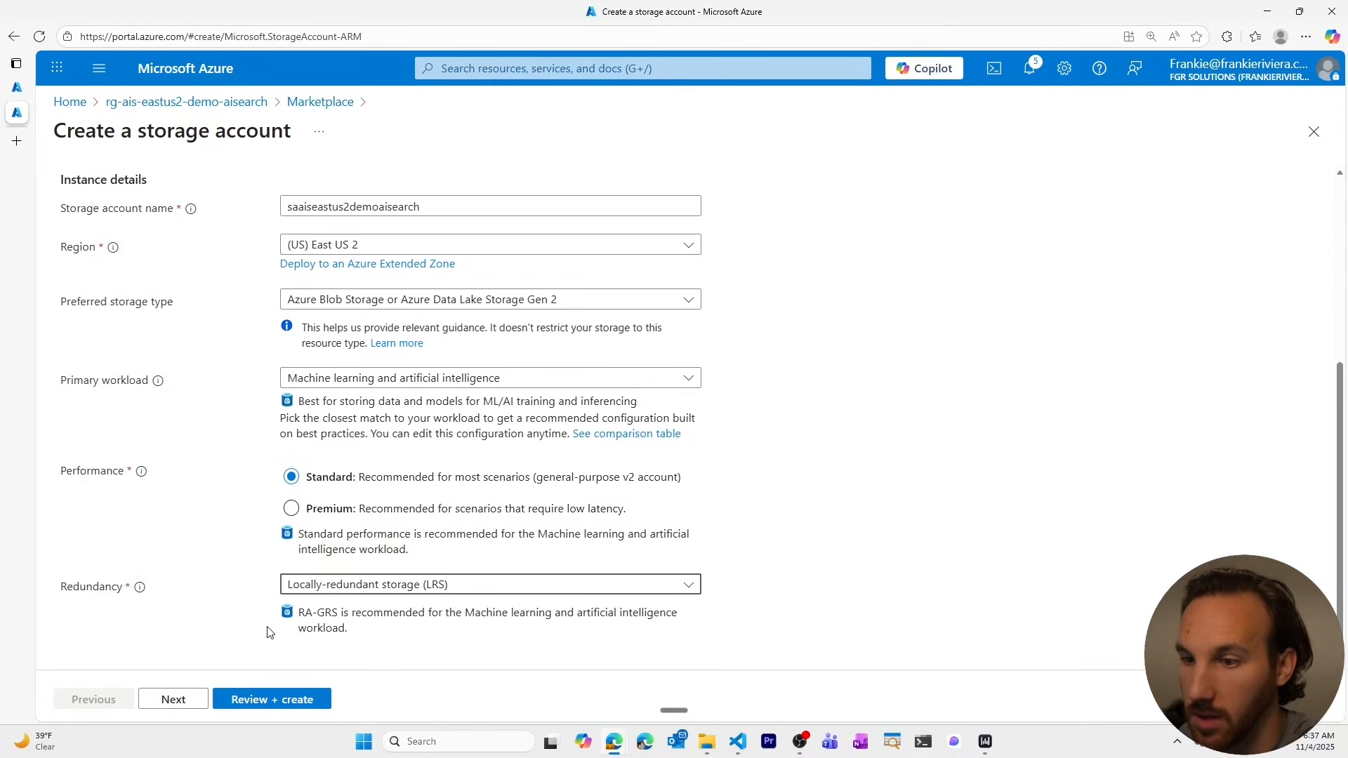
left_click(242, 703)
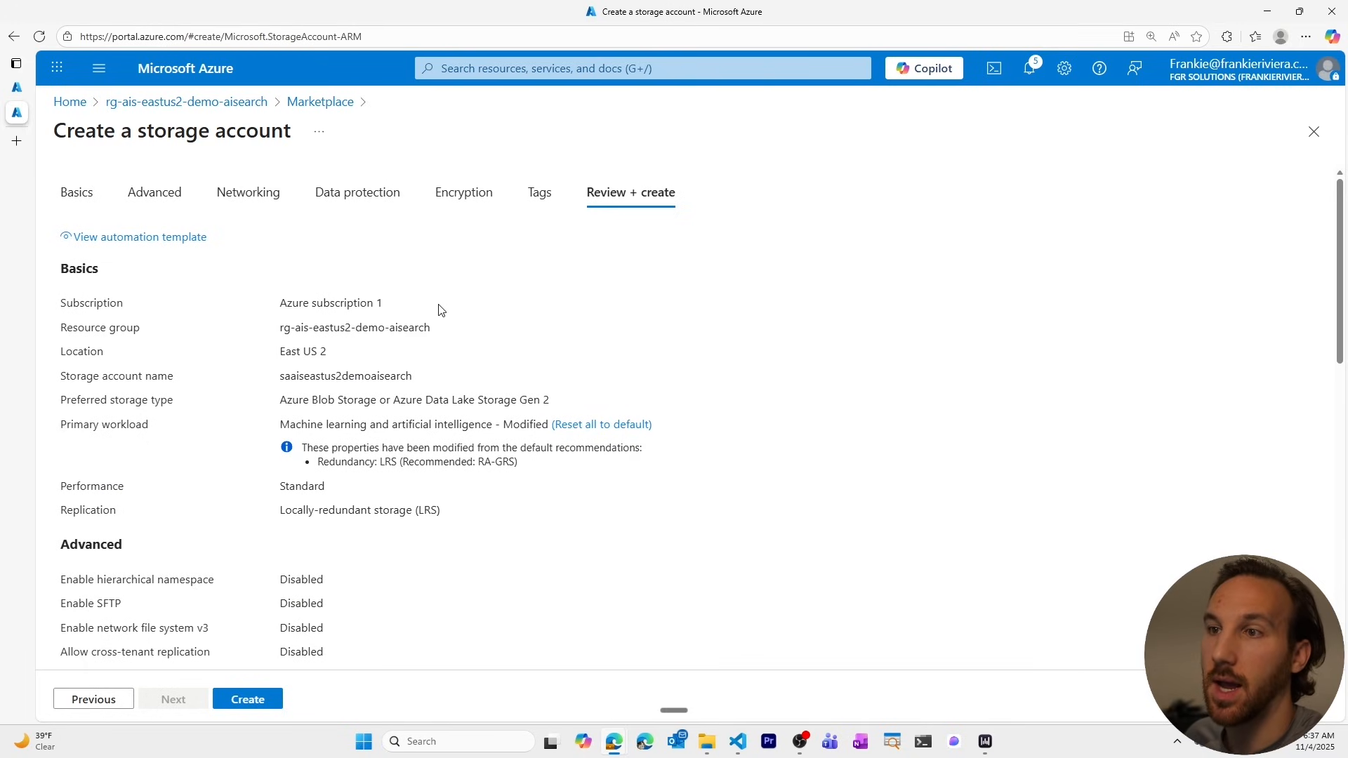
Step: Create the storage account, then bring the fields_demo products folder window over the browser
scroll(397, 429, "down", 3)
left_click(274, 699)
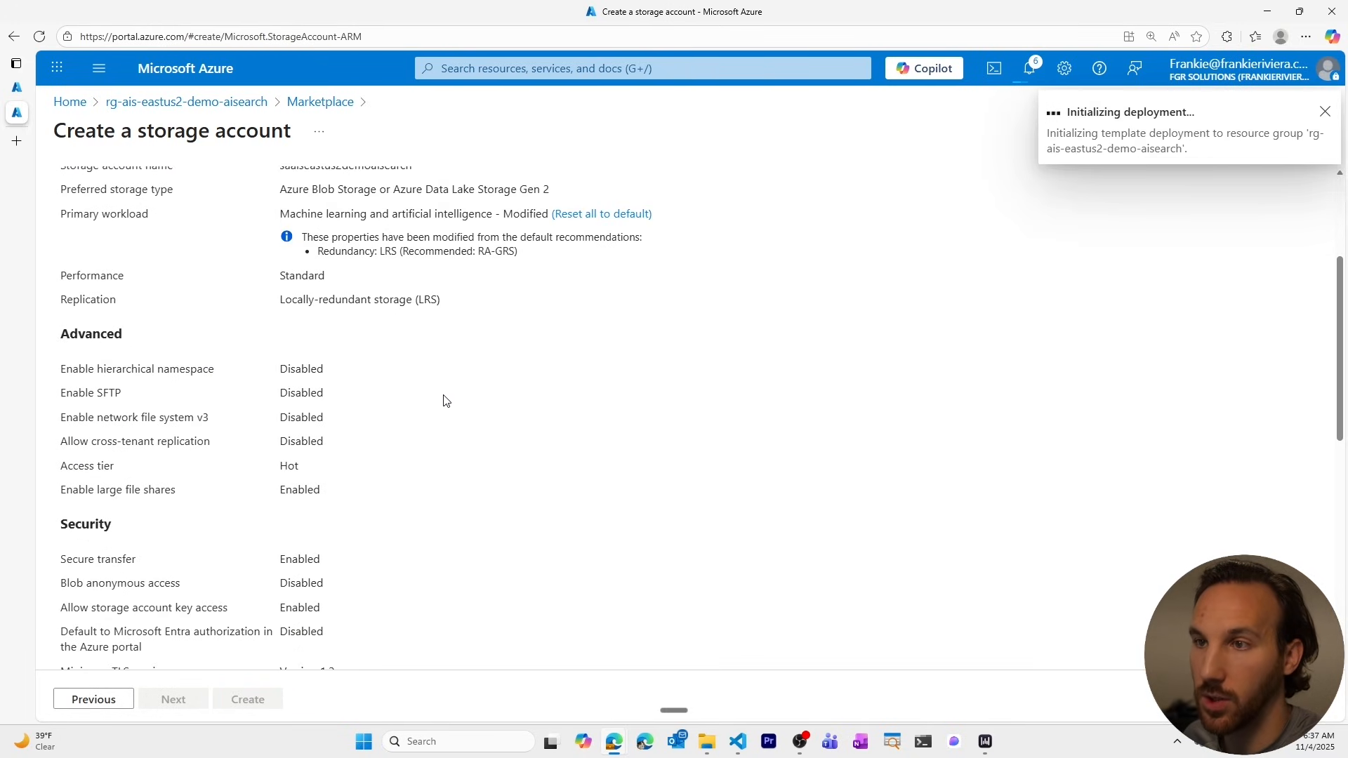
scroll(507, 379, "up", 4)
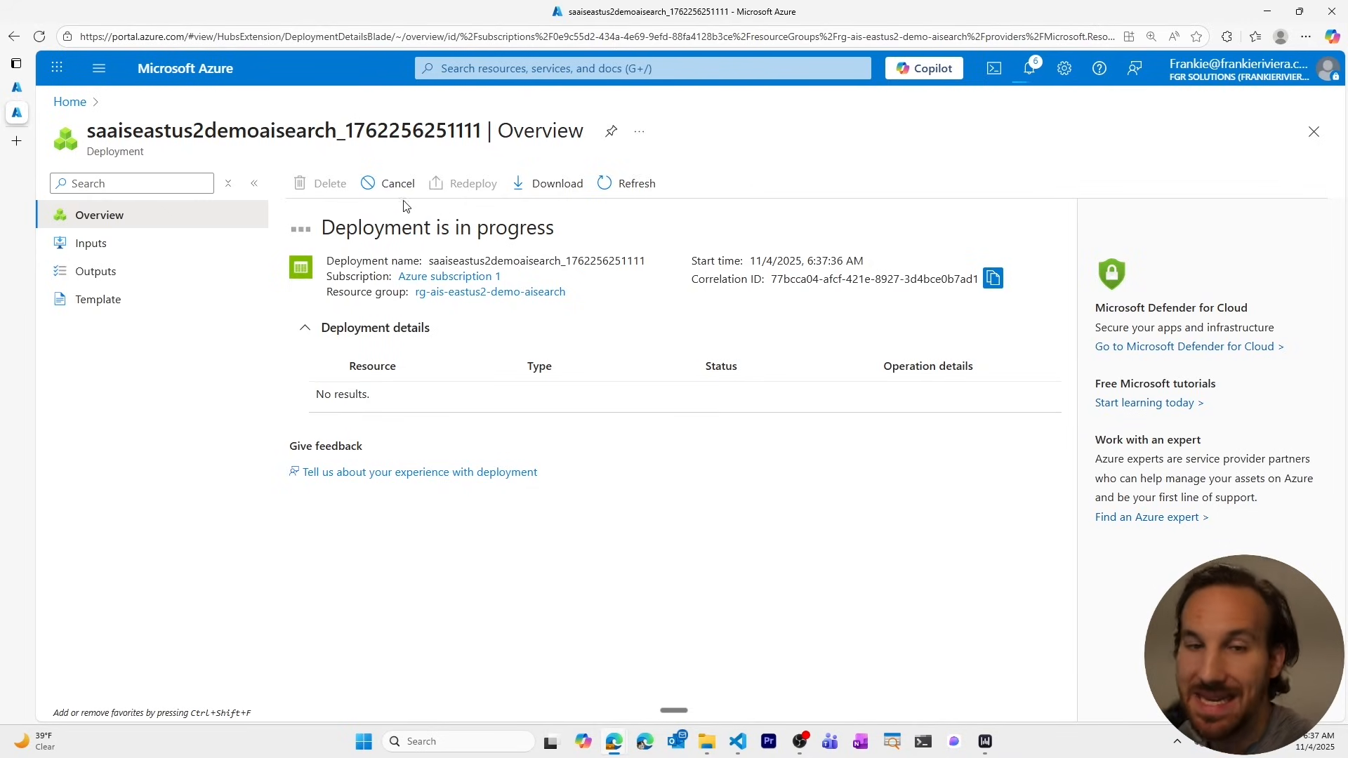
key("alt+Tab")
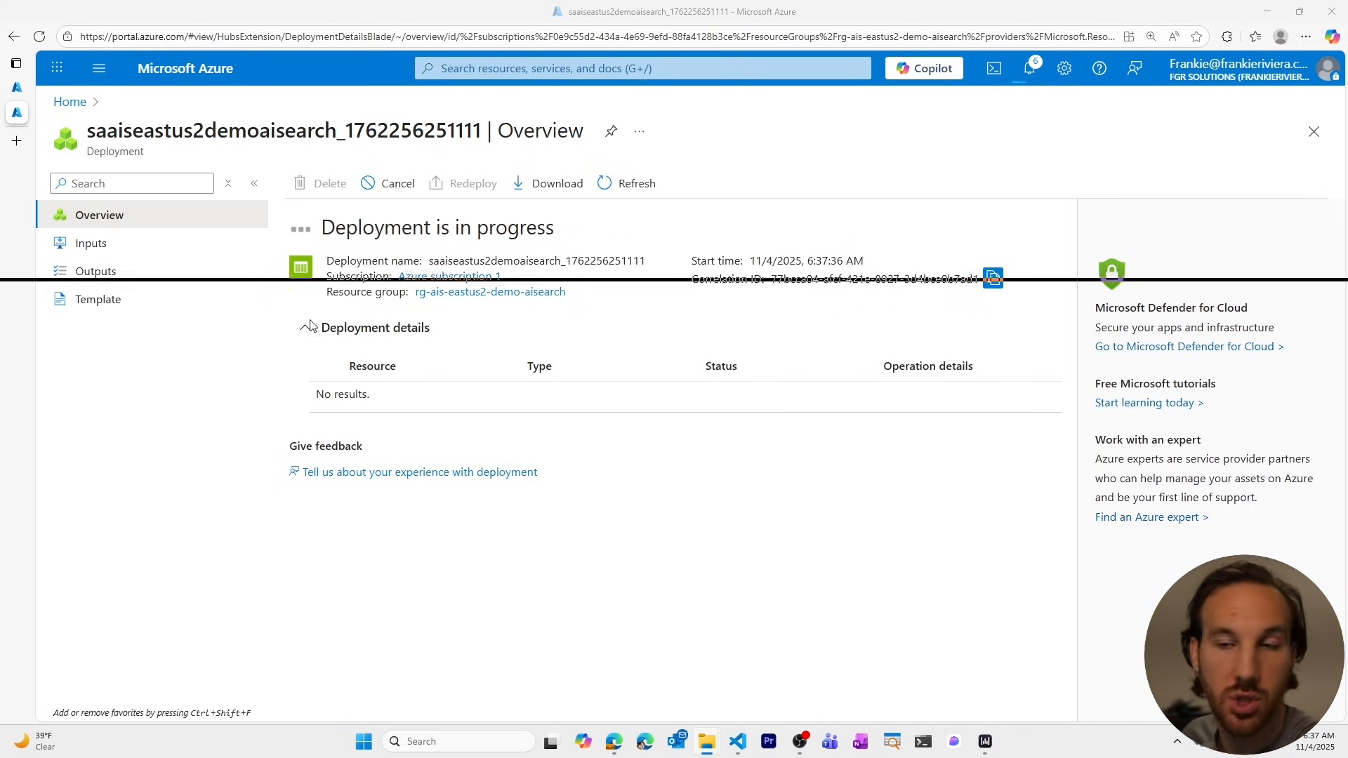
left_click_drag(615, 281, 615, 47)
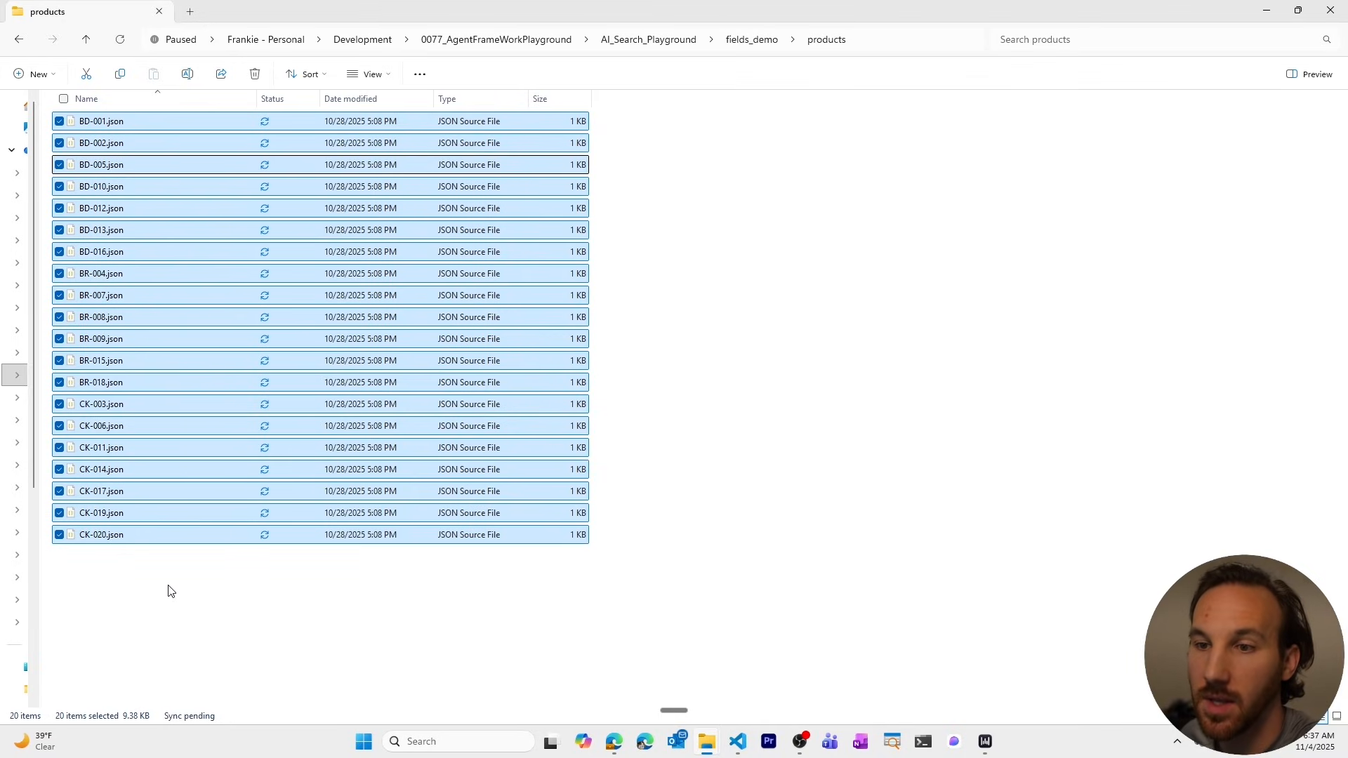
Step: Inspect product files BD-013.json and BR-008.json, view one in VS Code, then return to Azure
left_click(175, 252)
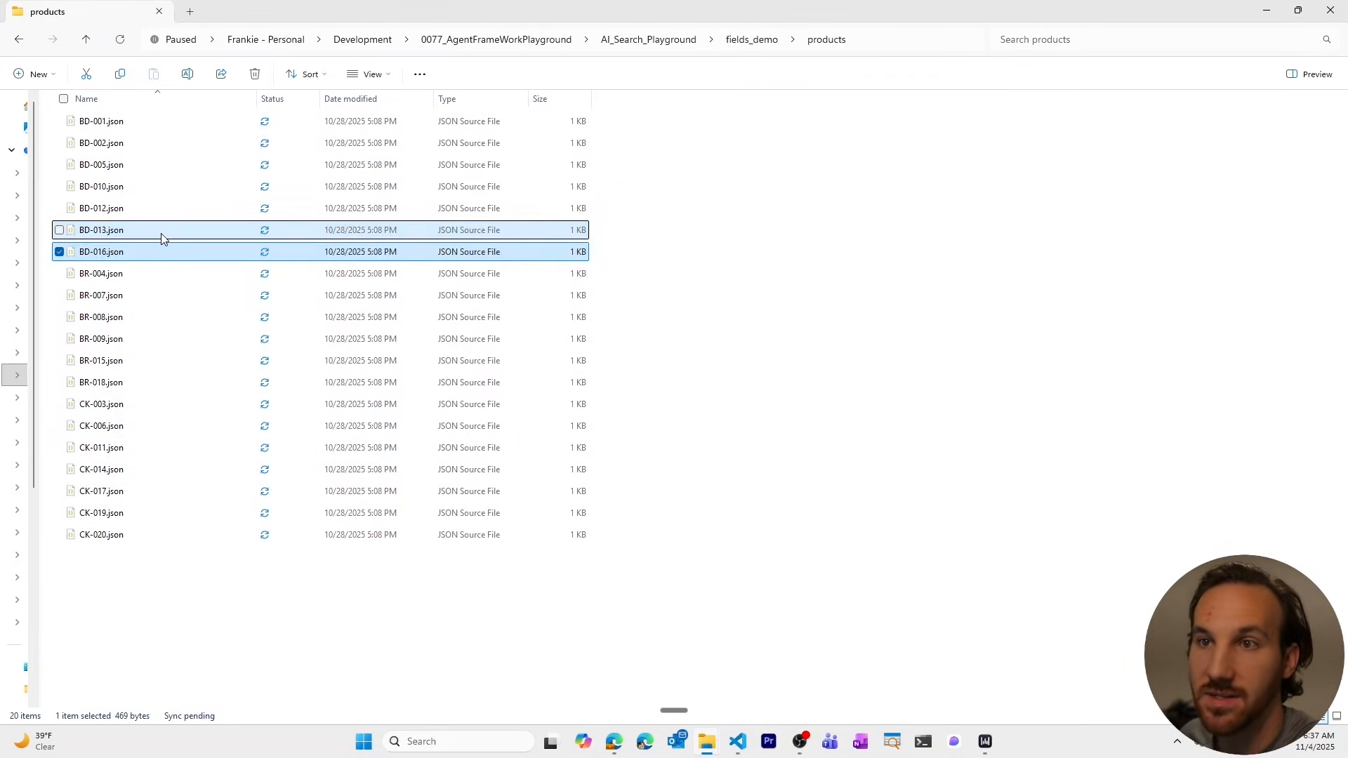
left_click(161, 236)
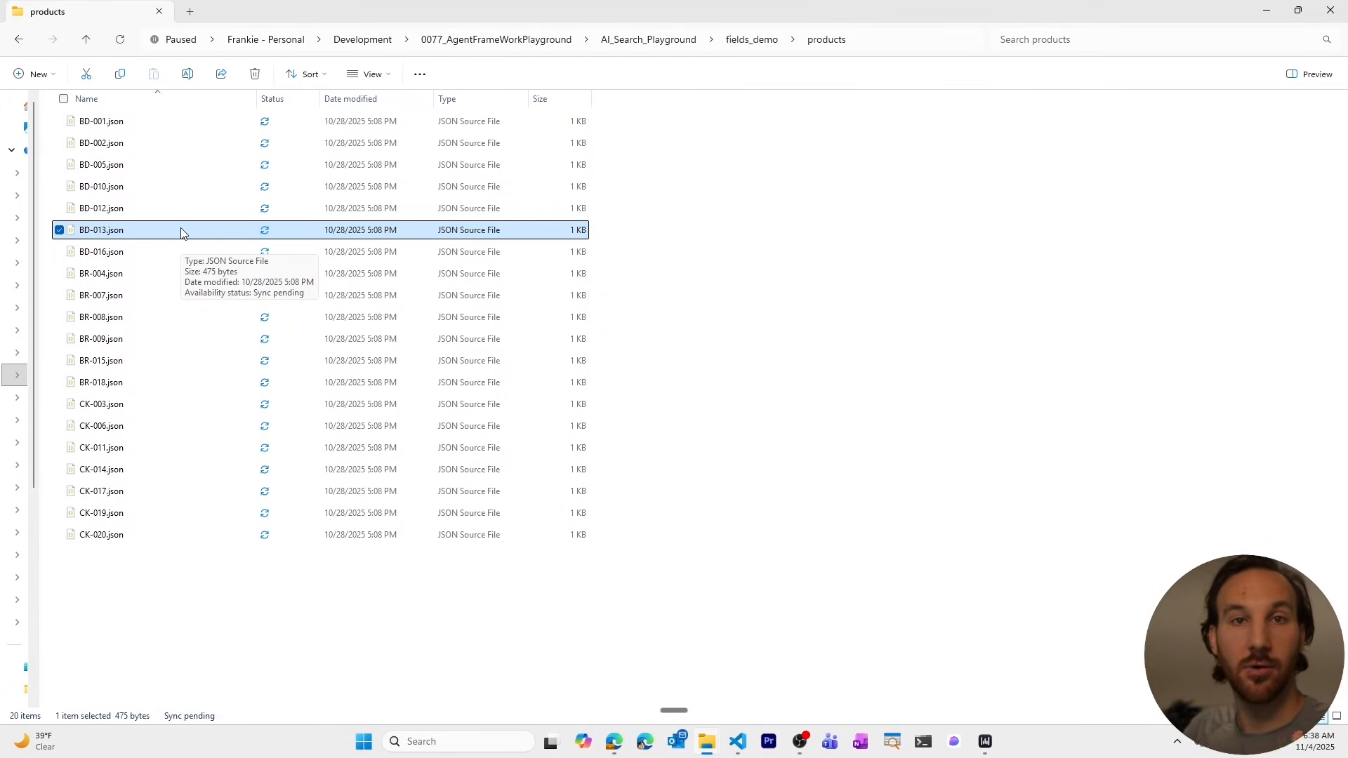
left_click(172, 317)
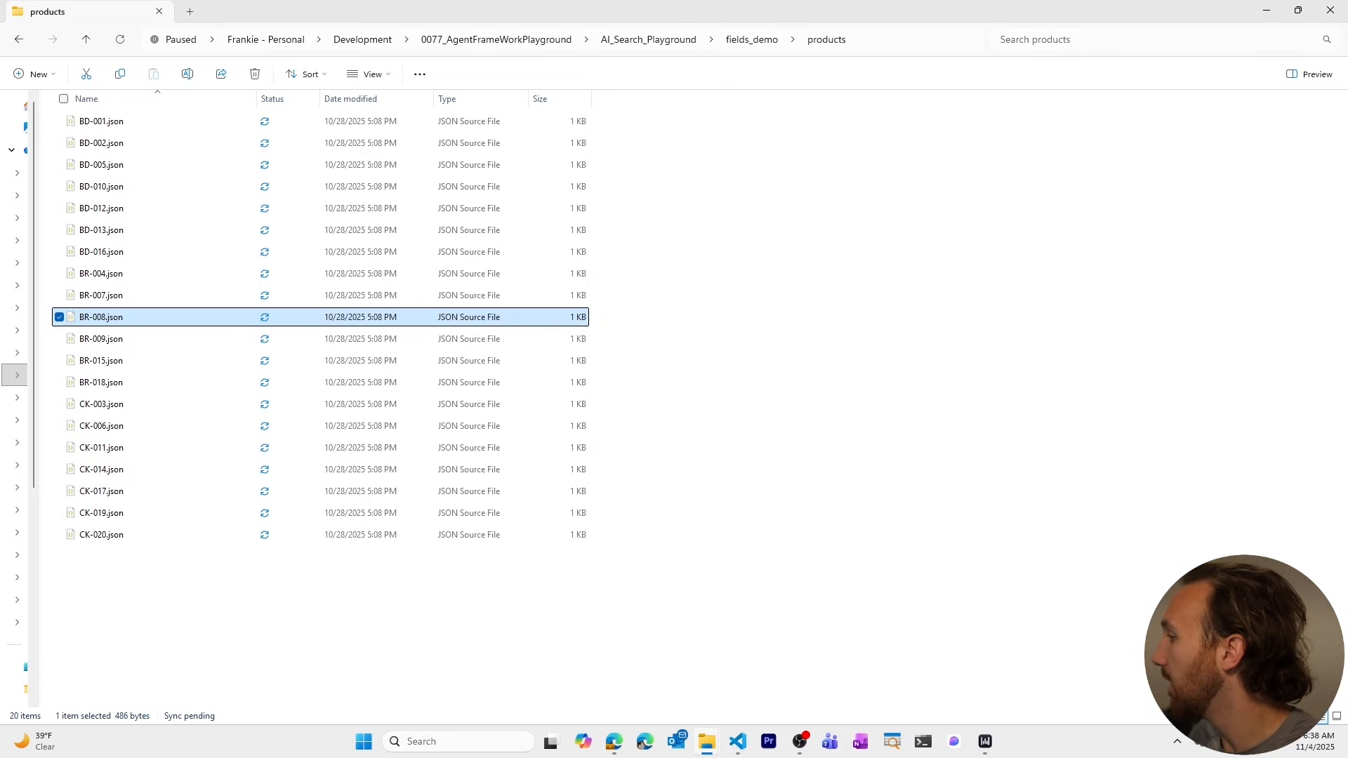
key("alt+Tab")
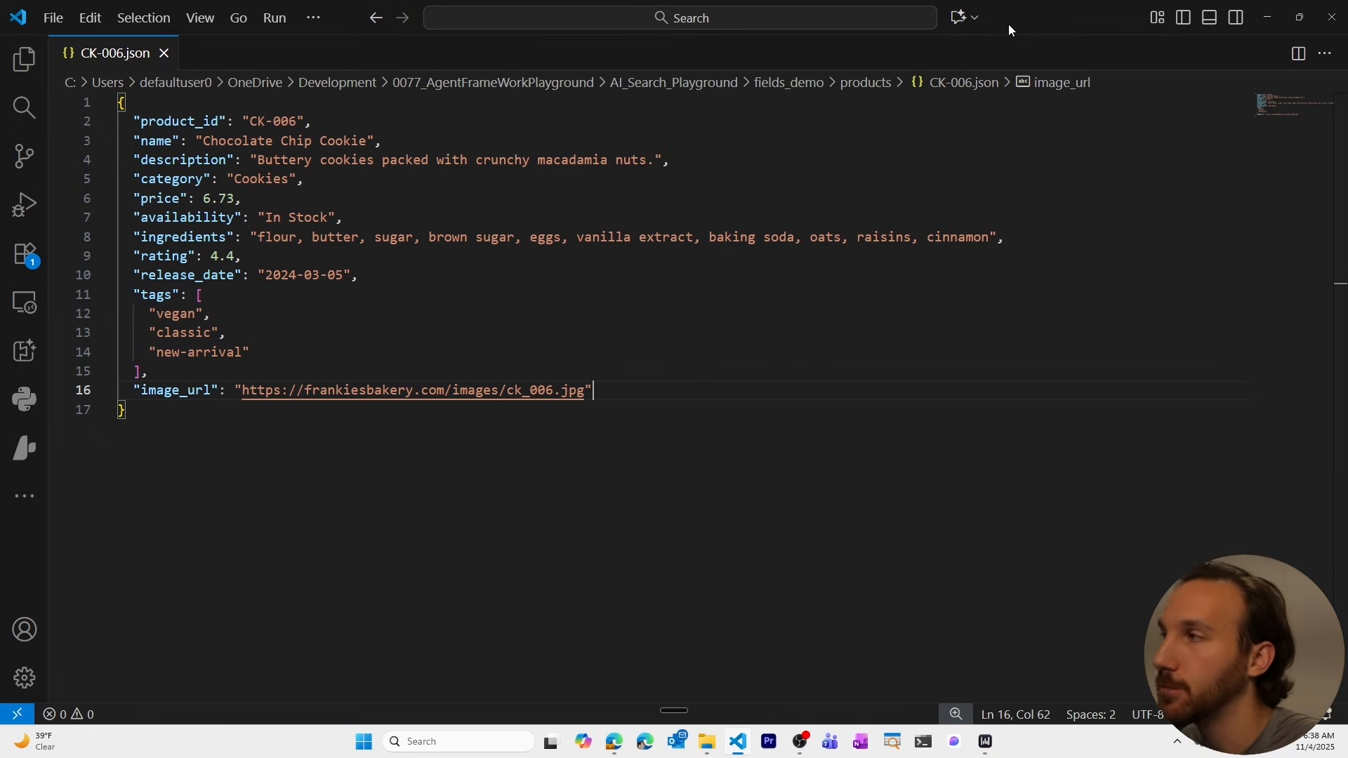
key("alt+Tab")
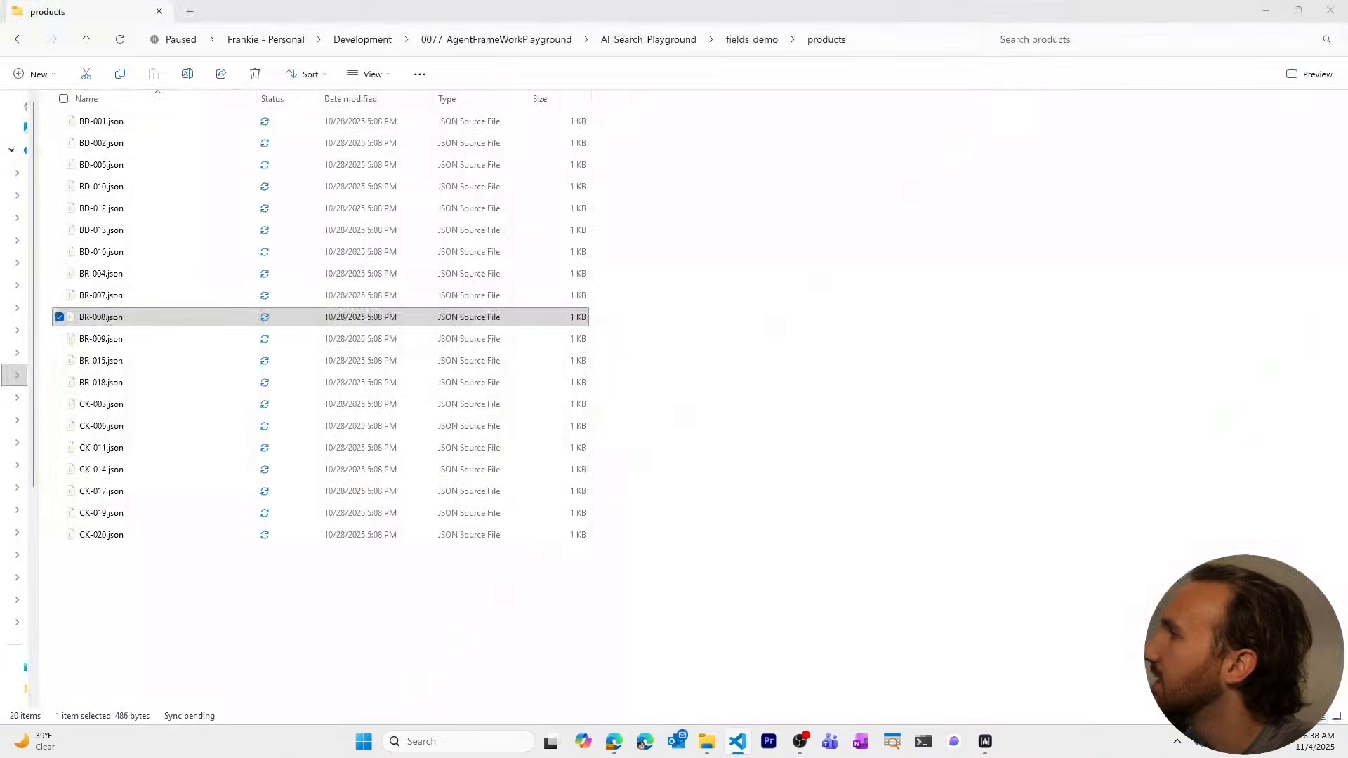
key("alt+Tab")
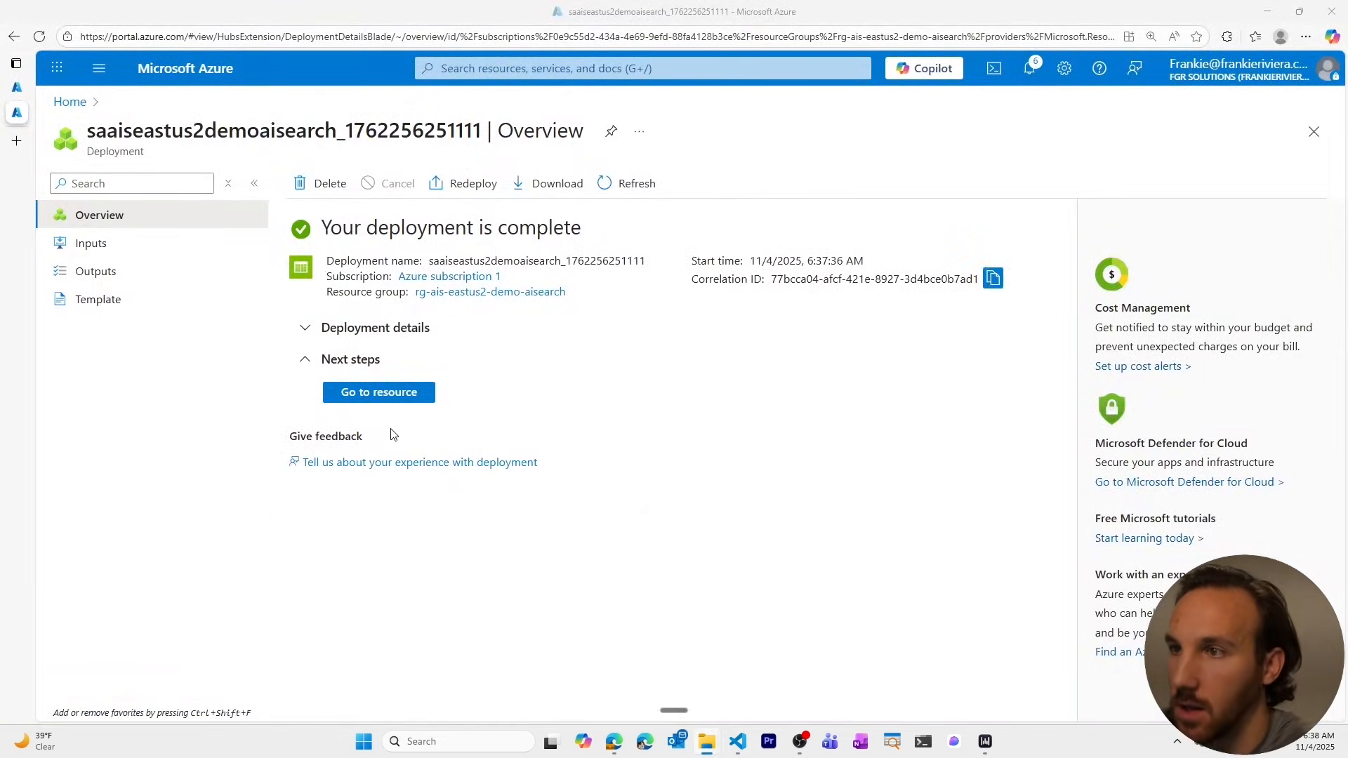
Step: In saaiseastus2demoaisearch's Storage browser, add blob container 'frankies-bakery-product-catalog'
left_click(397, 397)
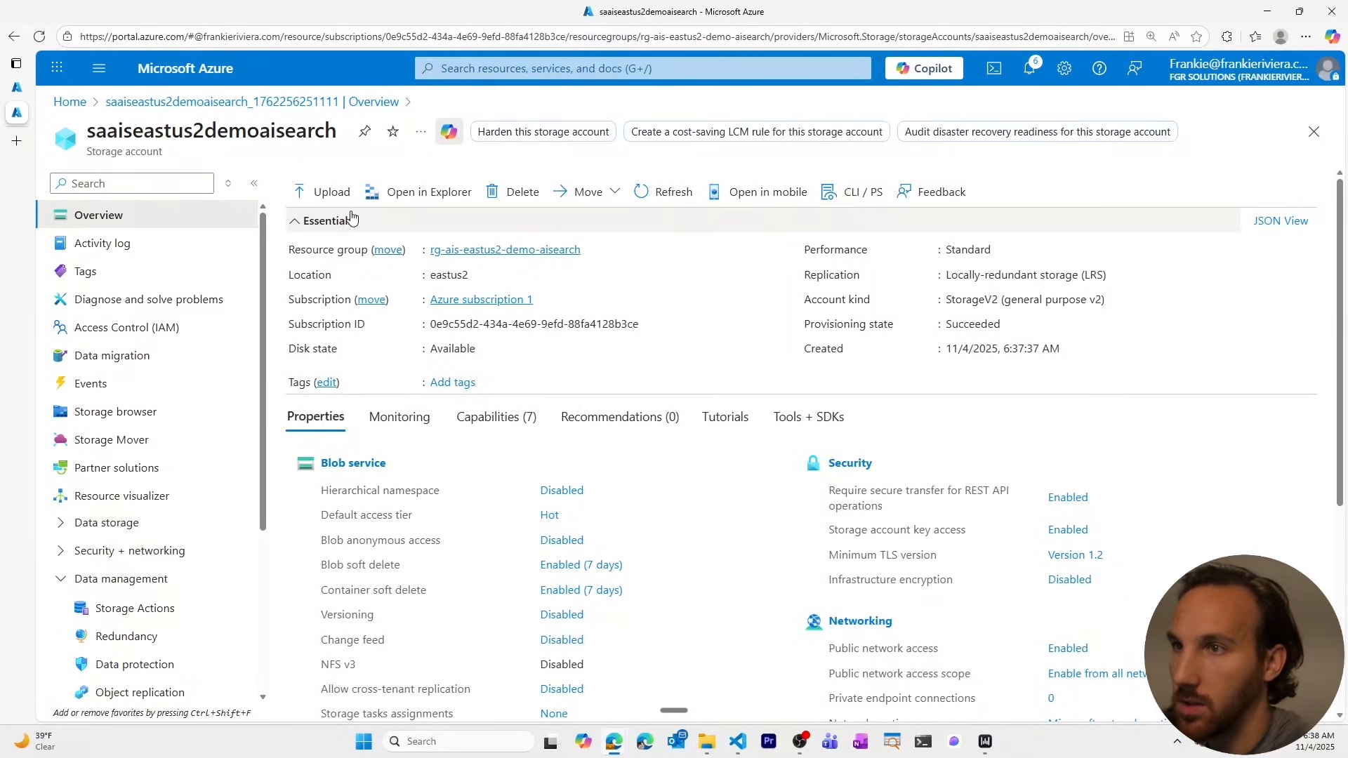
left_click(137, 412)
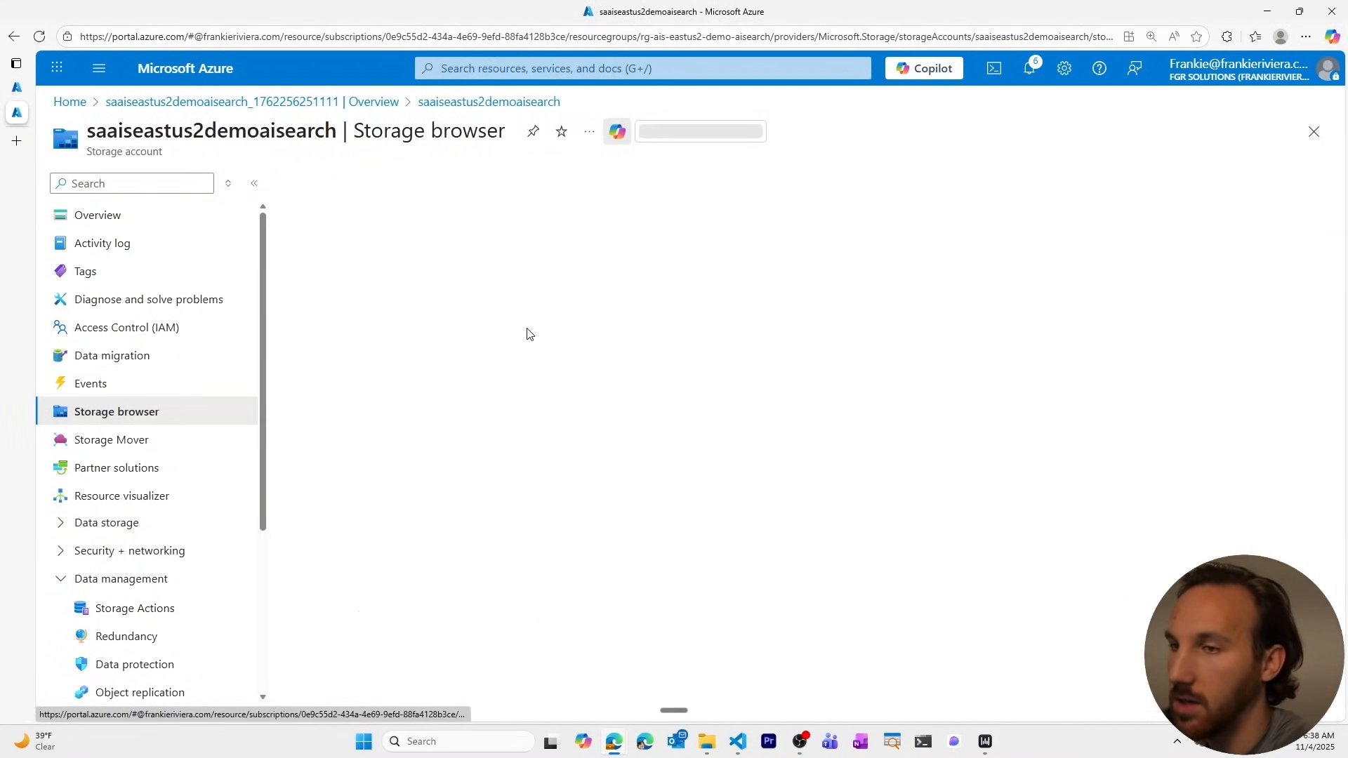
left_click(597, 341)
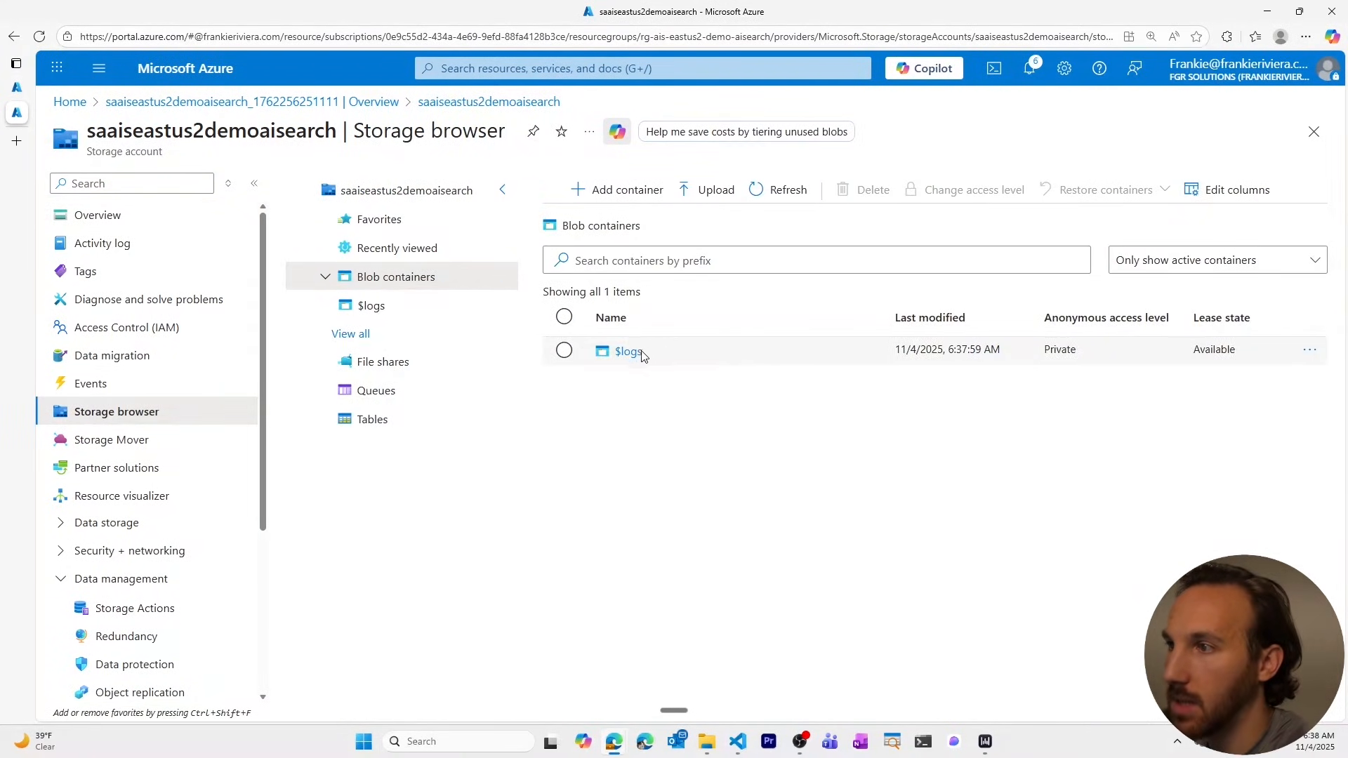
left_click(632, 189)
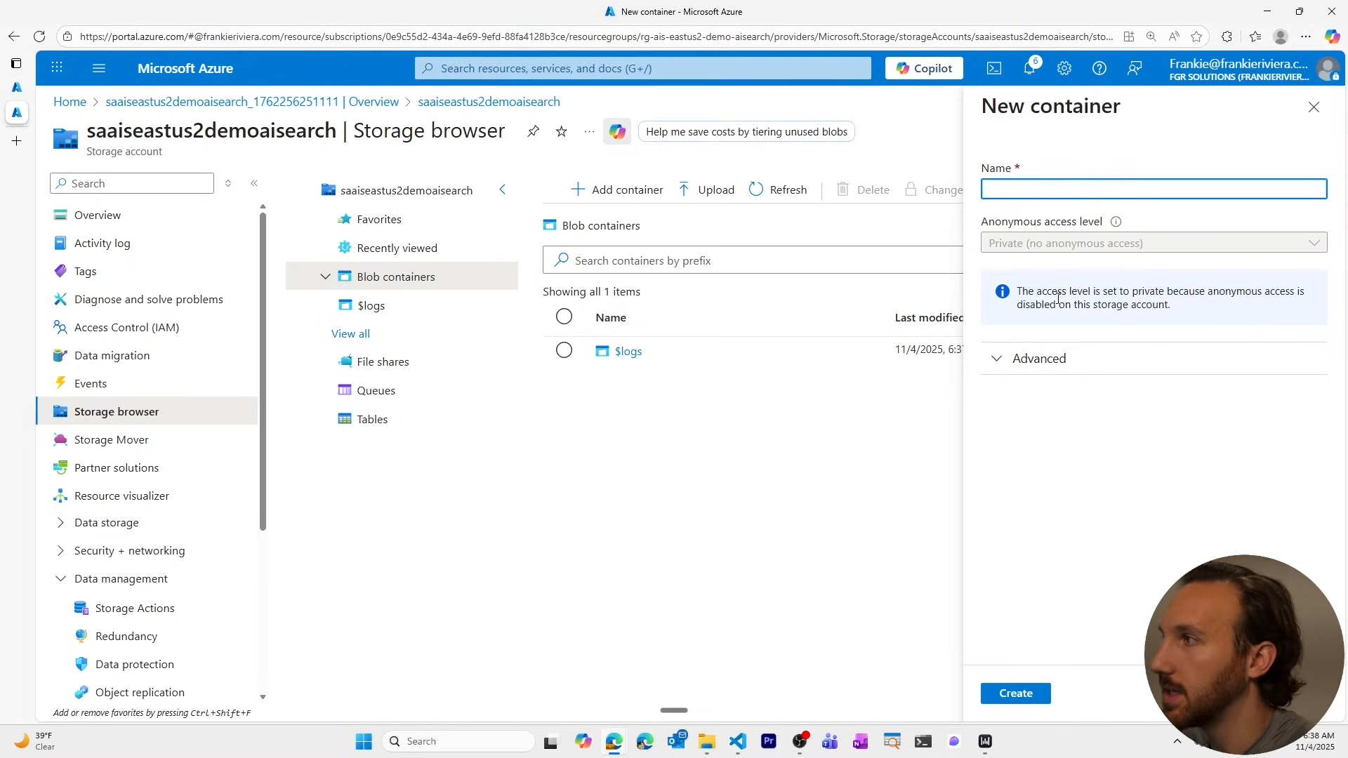
type("pro")
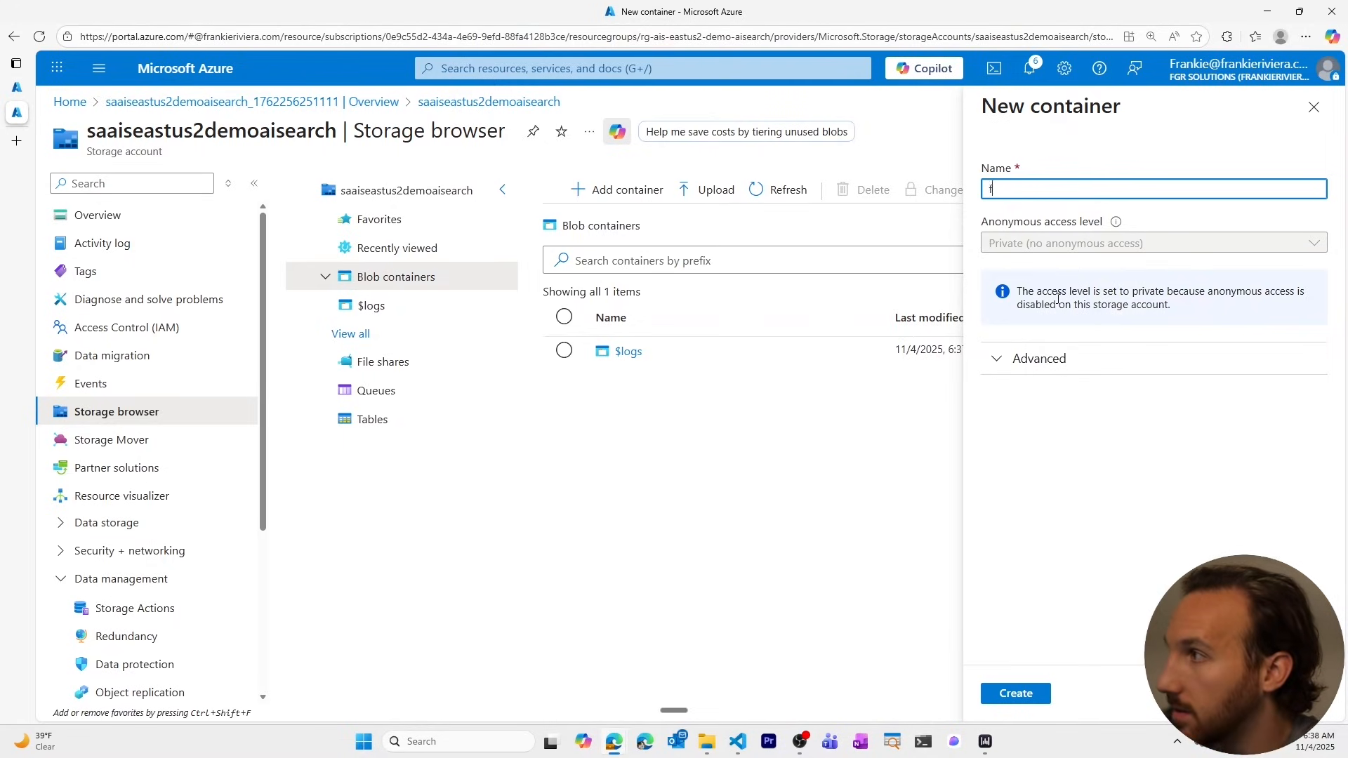
type("frank")
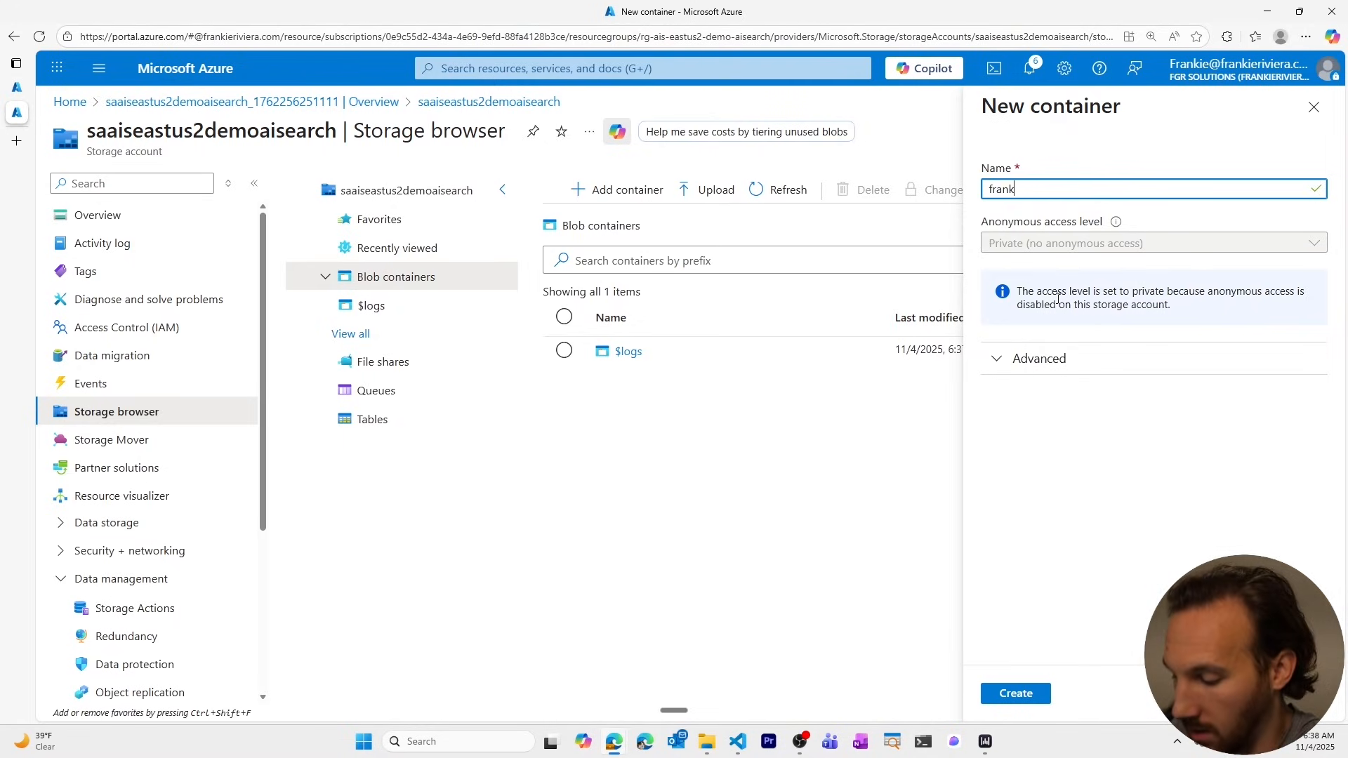
type("ies-")
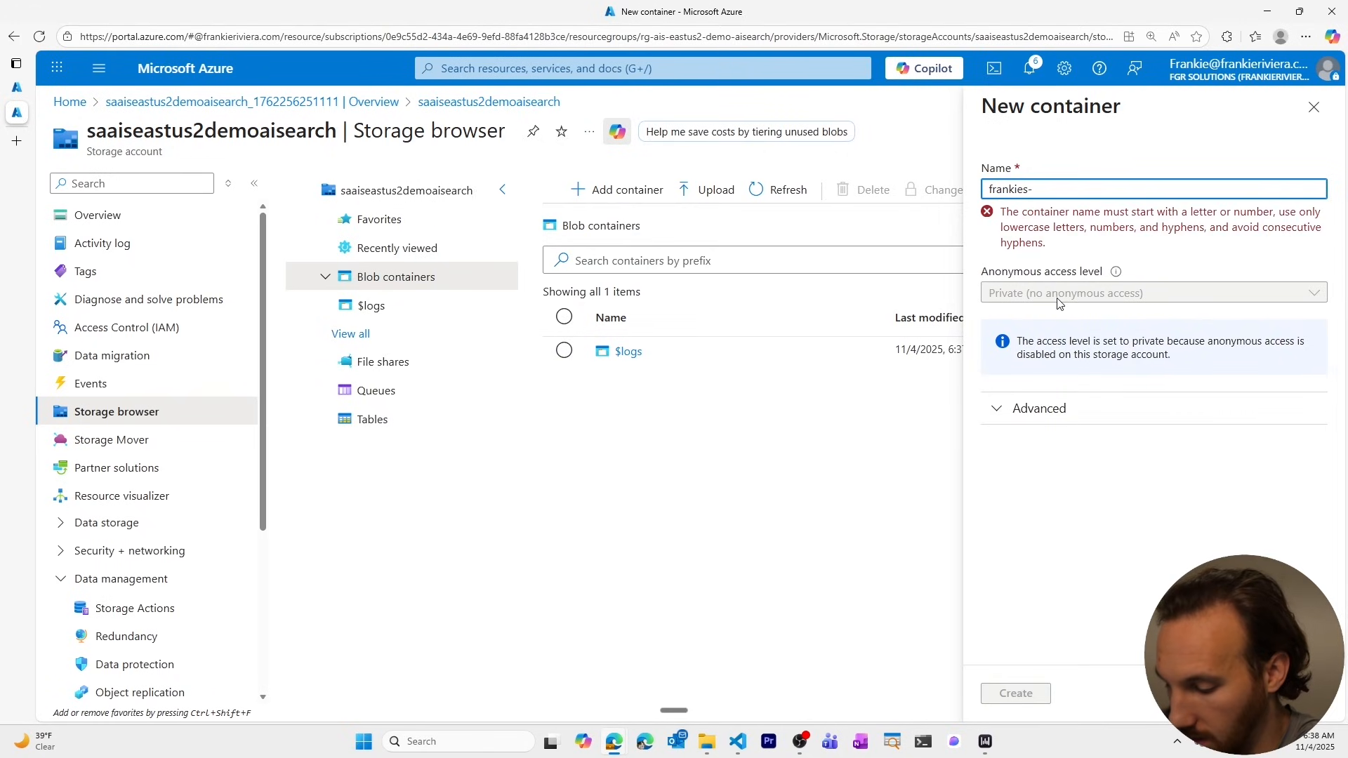
type("c")
key("BackSpace")
type("baker")
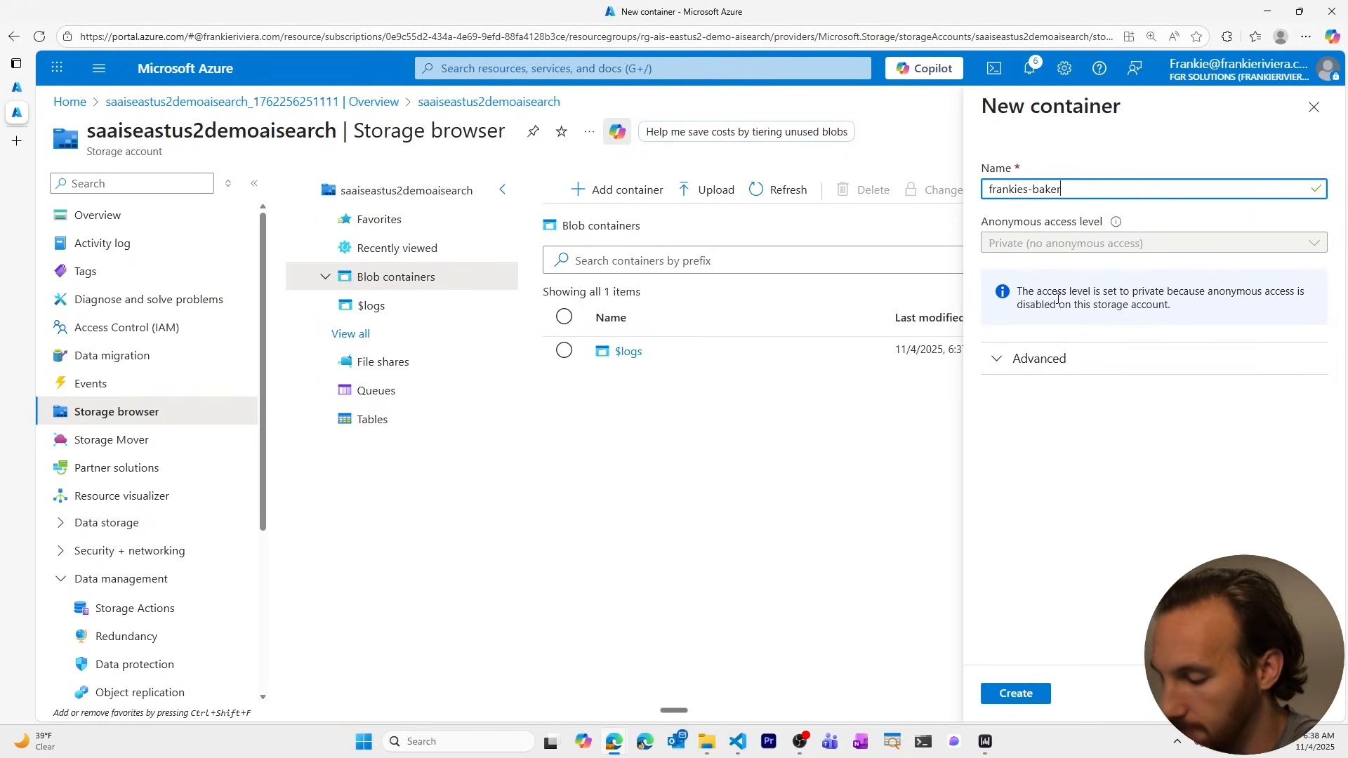
type("y-produ")
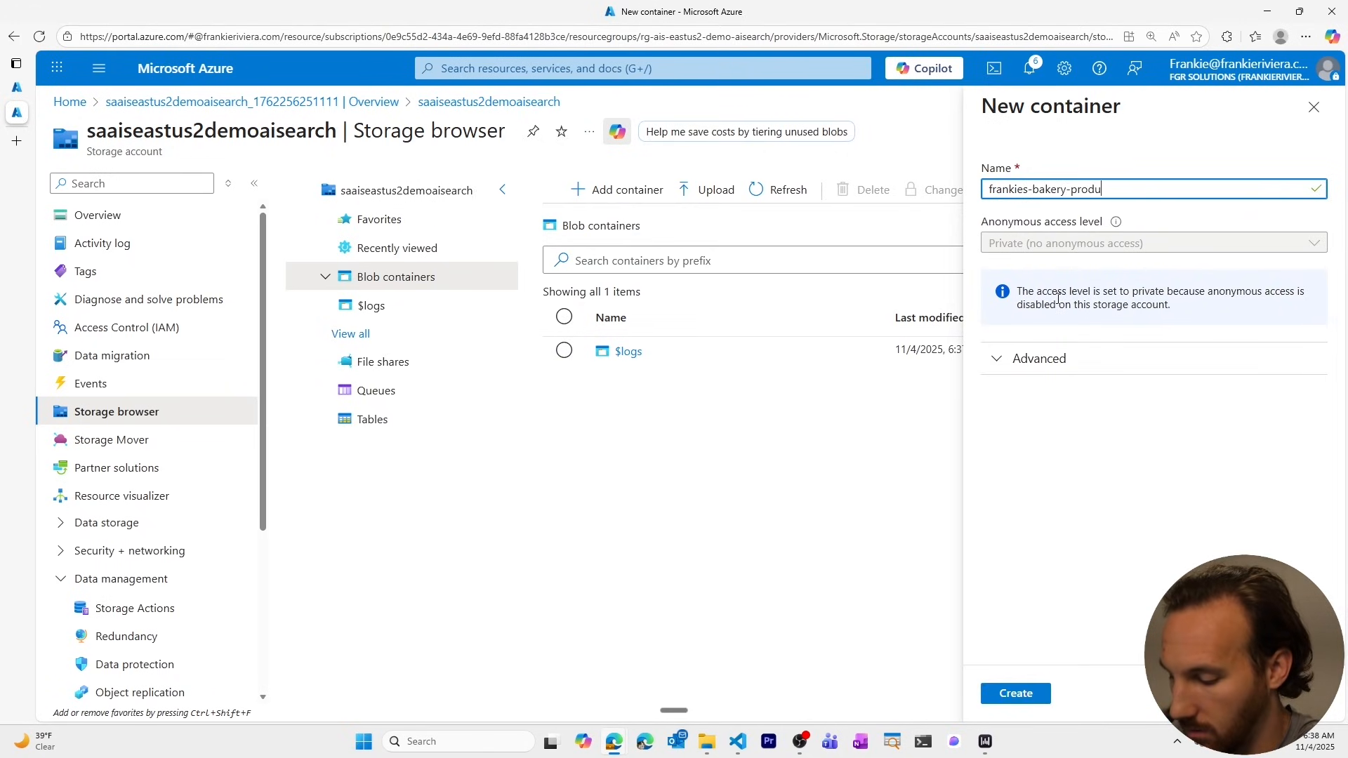
type("ct-catalog")
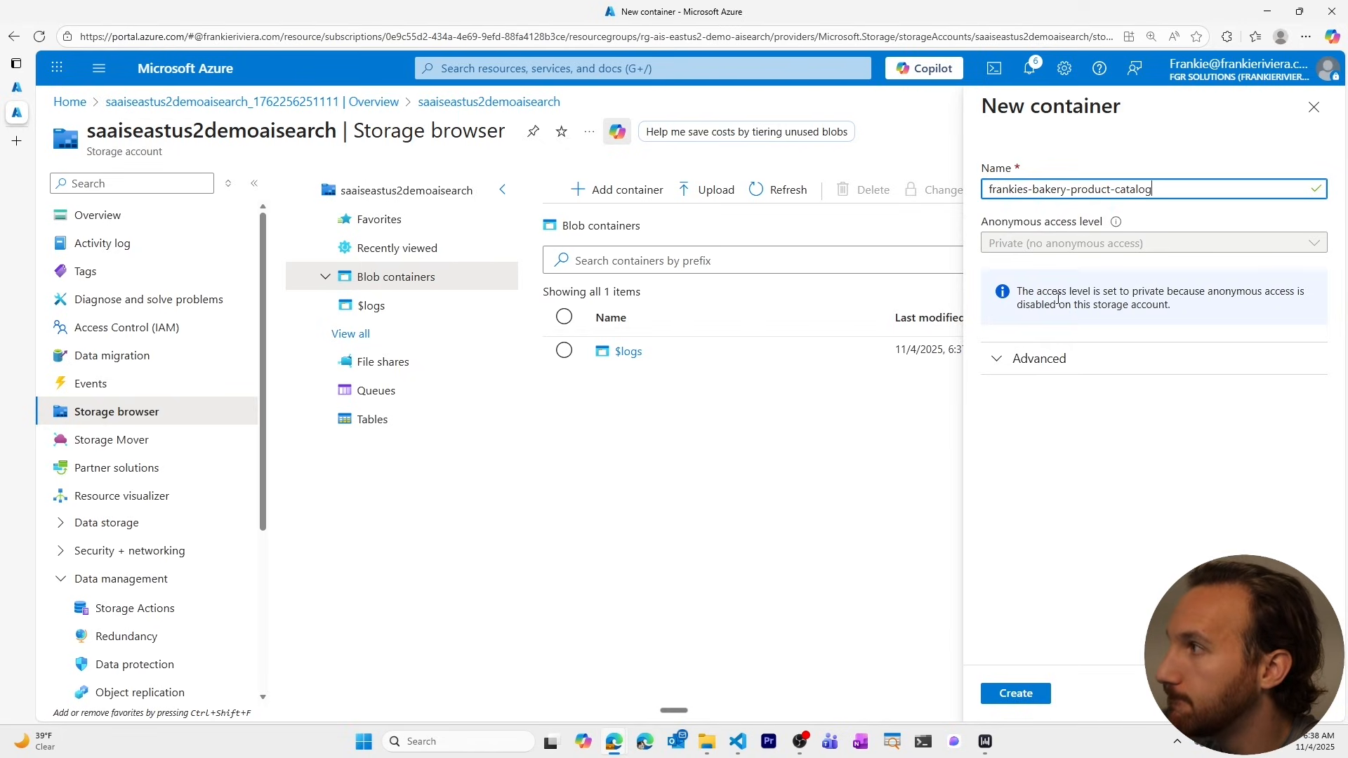
left_click(1003, 693)
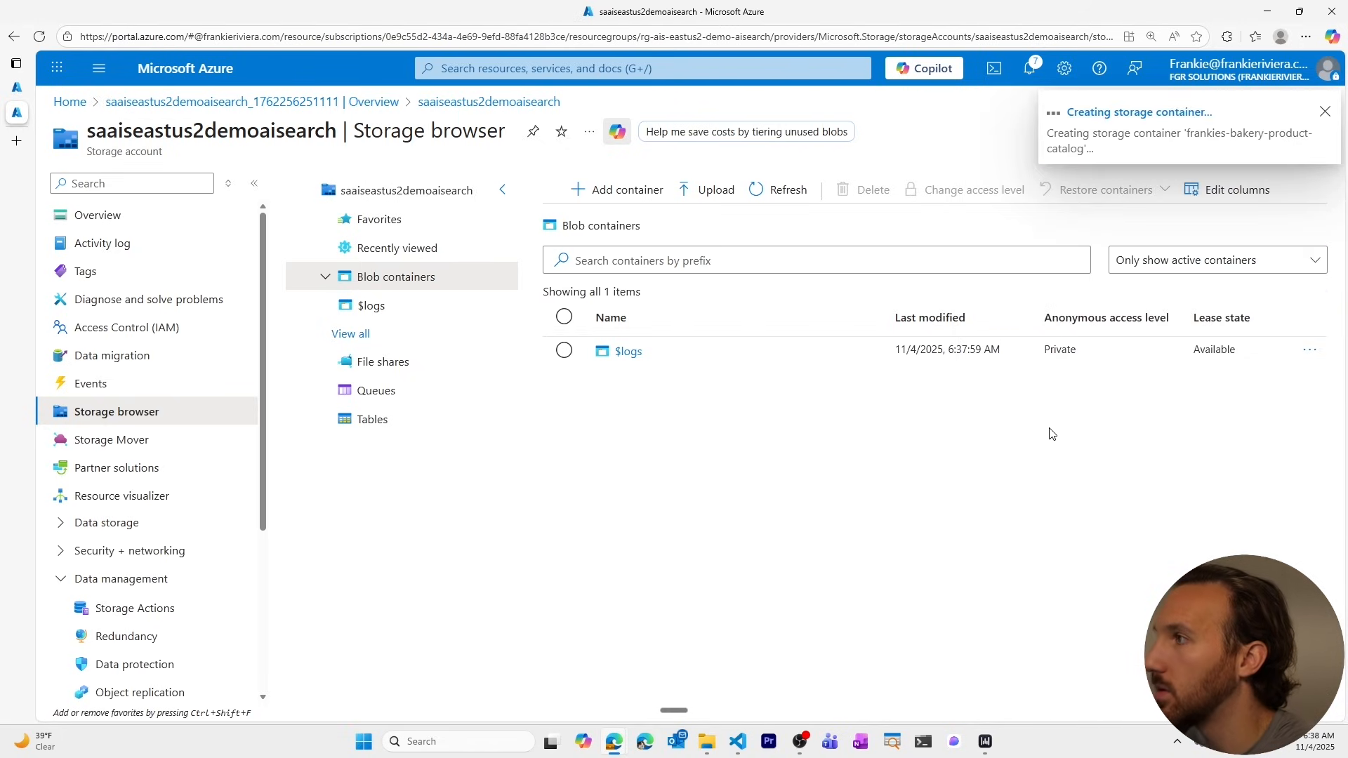
Step: Open the container's upload panel, then close it and reload the portal to clear an error
left_click(681, 387)
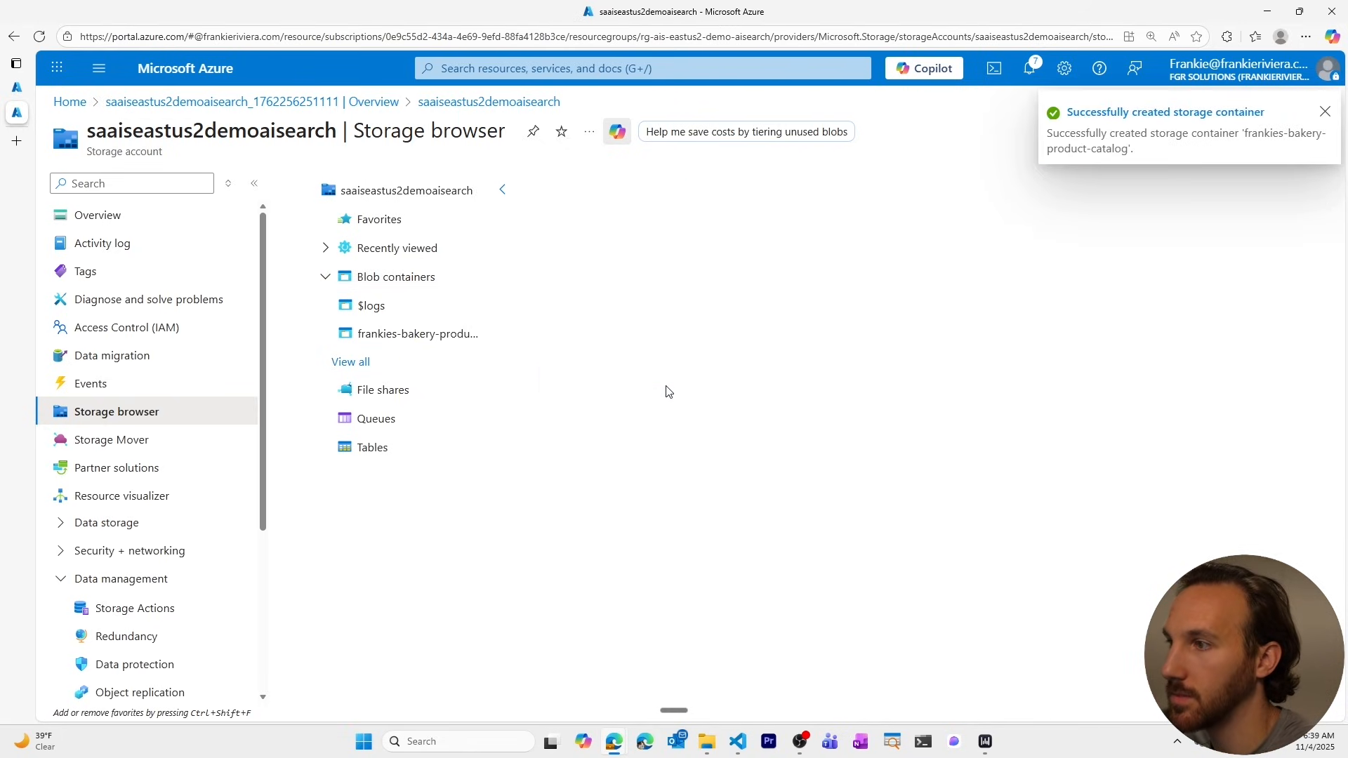
left_click(710, 190)
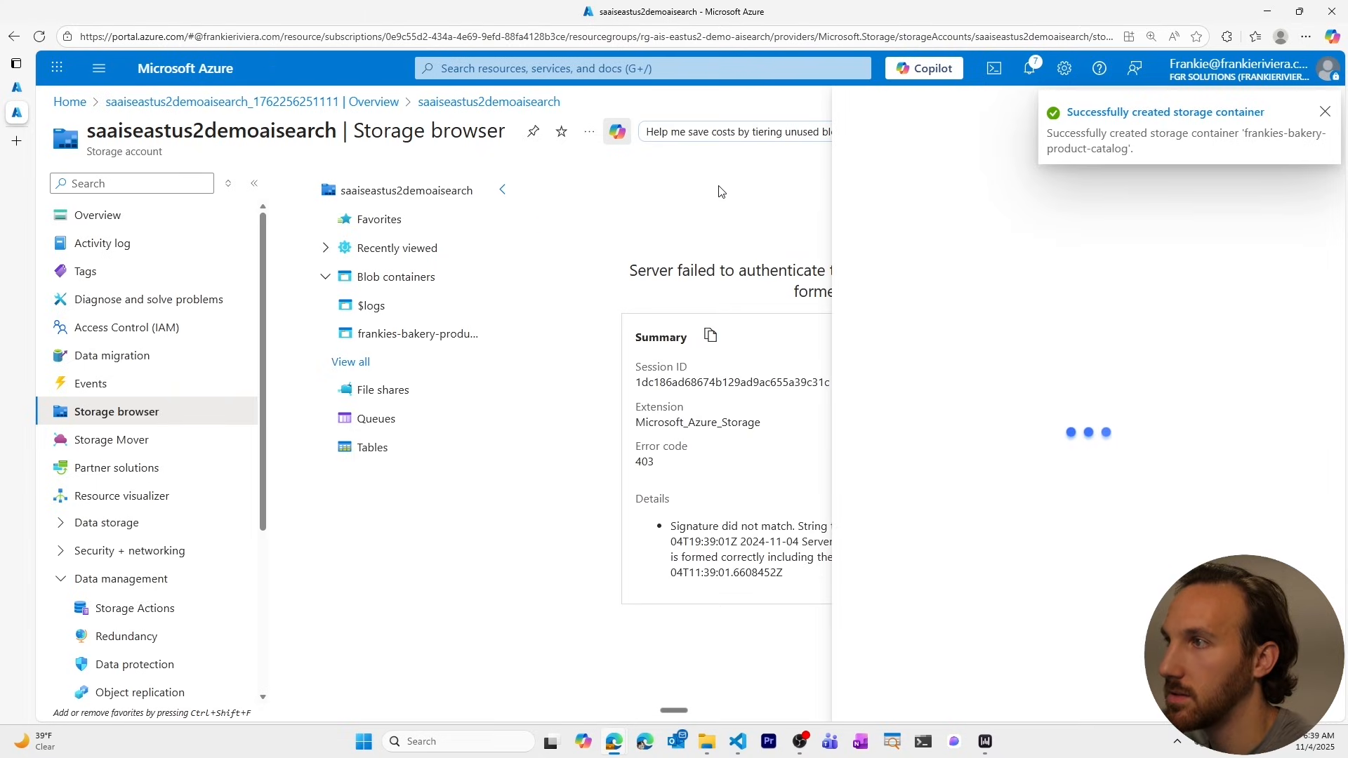
left_click(1325, 112)
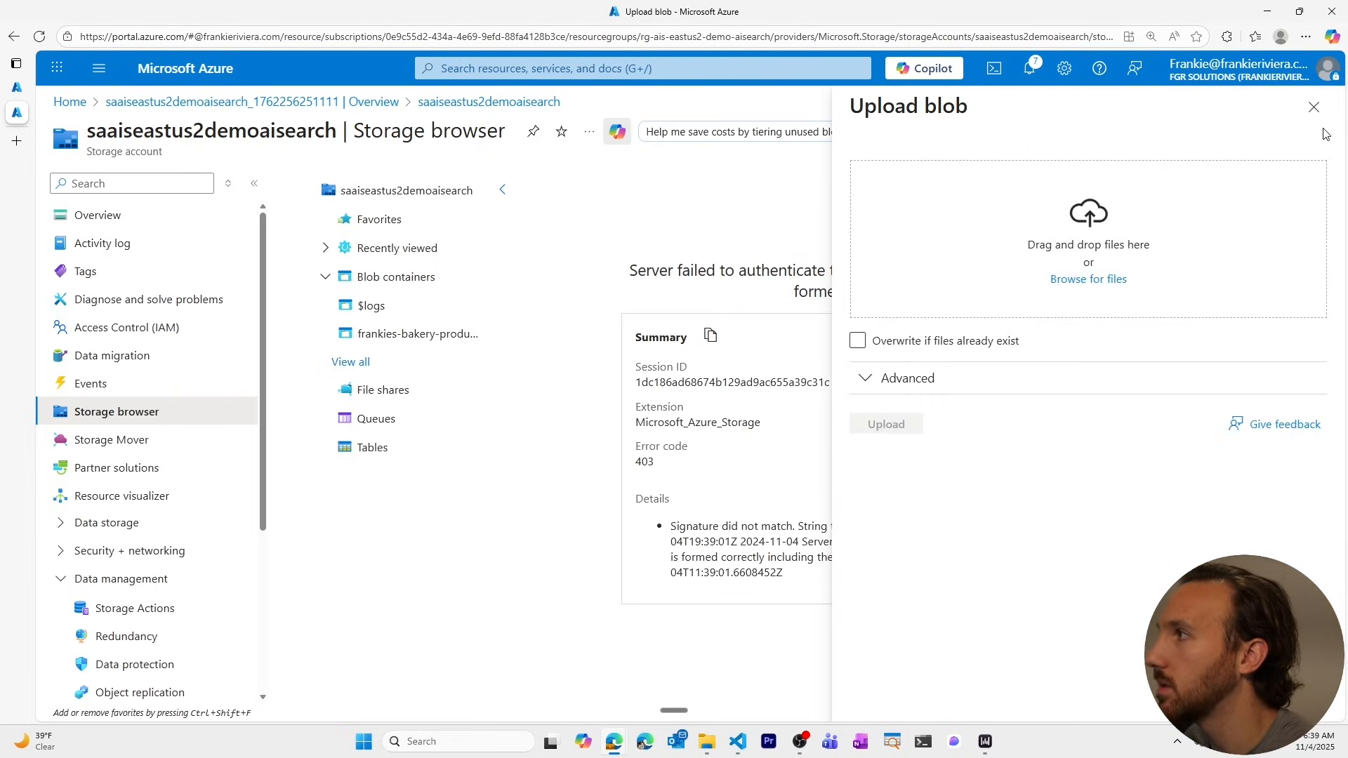
left_click(1325, 107)
key("F5")
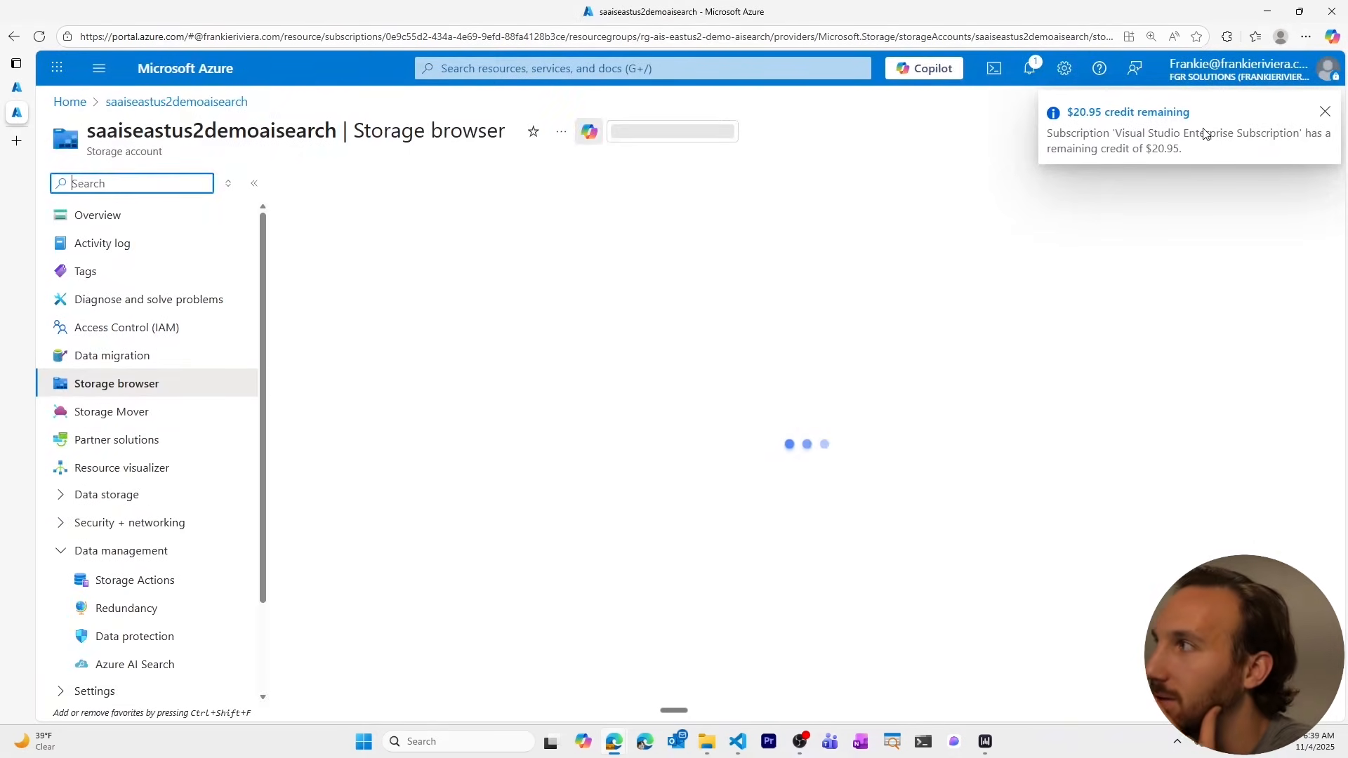
left_click(1325, 112)
Step: Upload the 20 product JSON files from File Explorer into the container, then return to the wizard
left_click(593, 343)
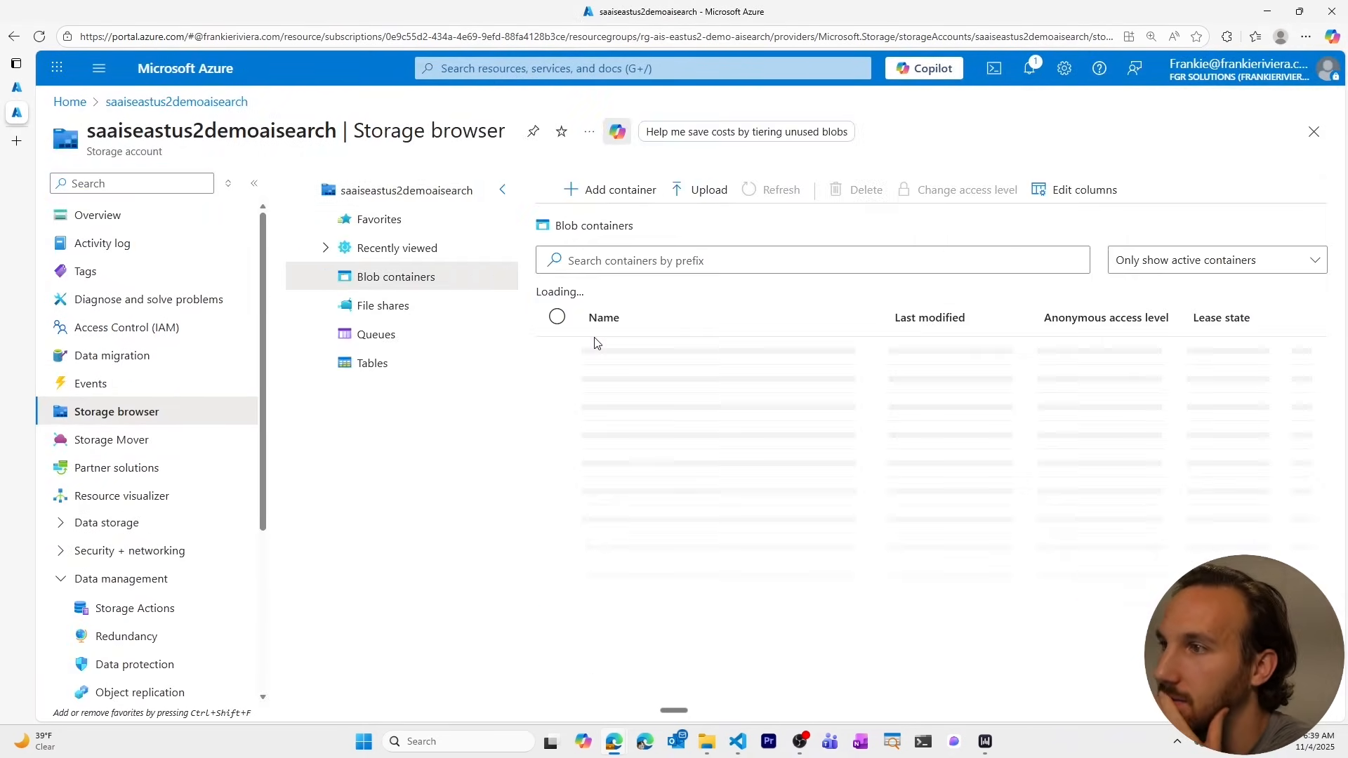
left_click(711, 380)
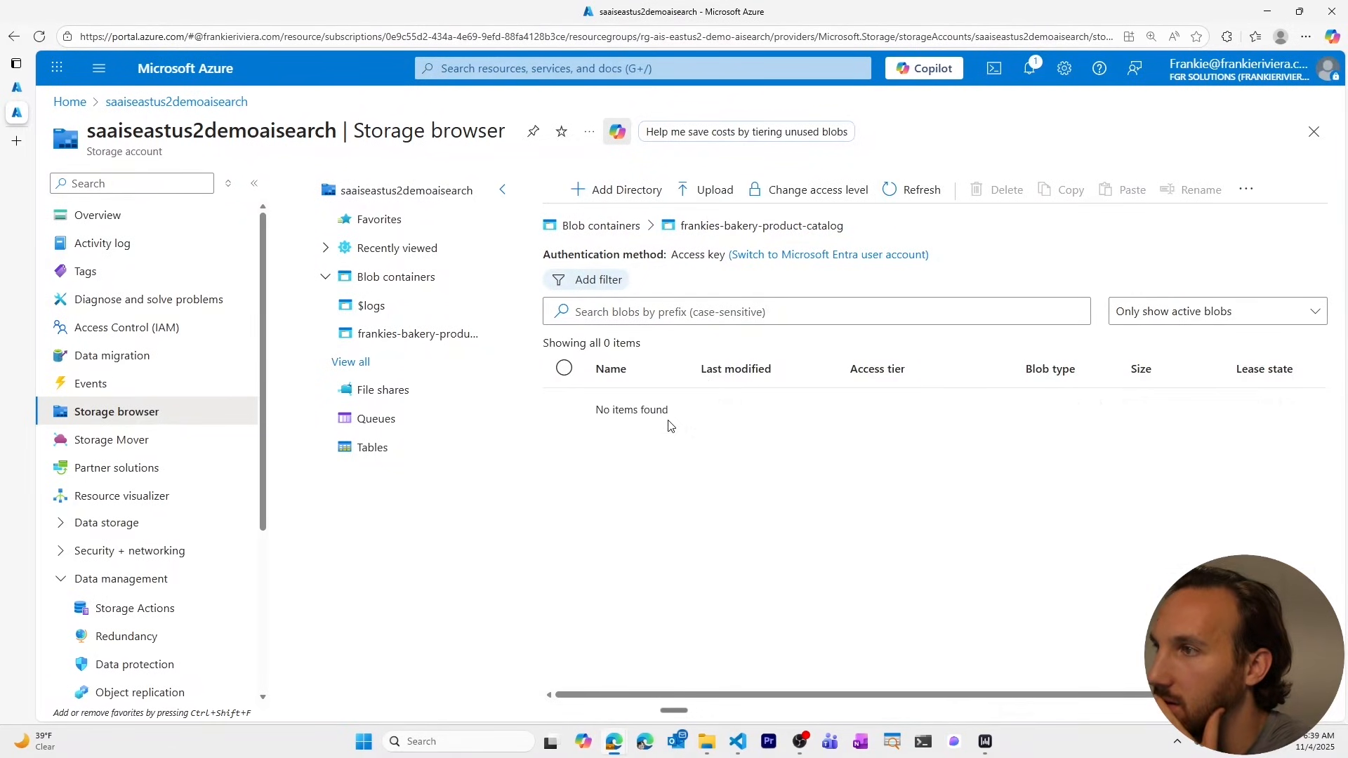
left_click(708, 190)
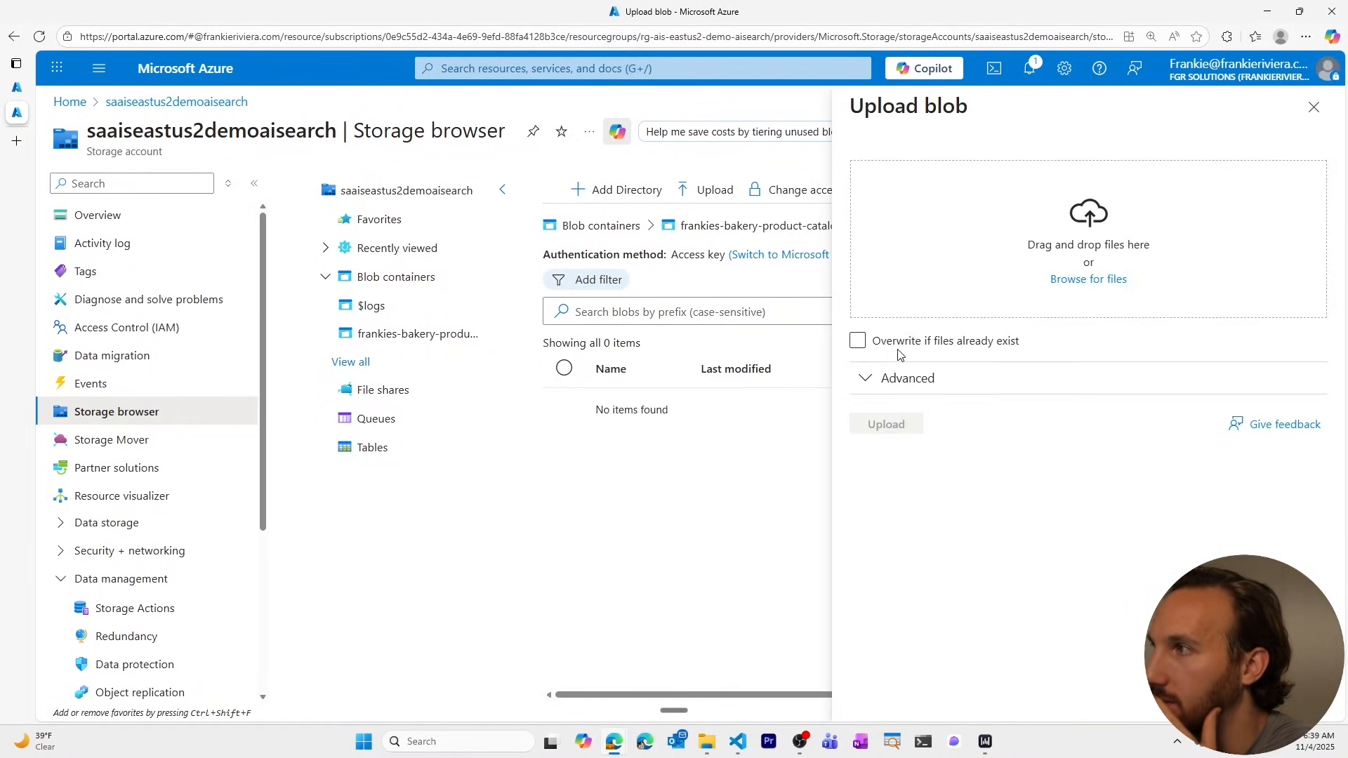
key("super+e")
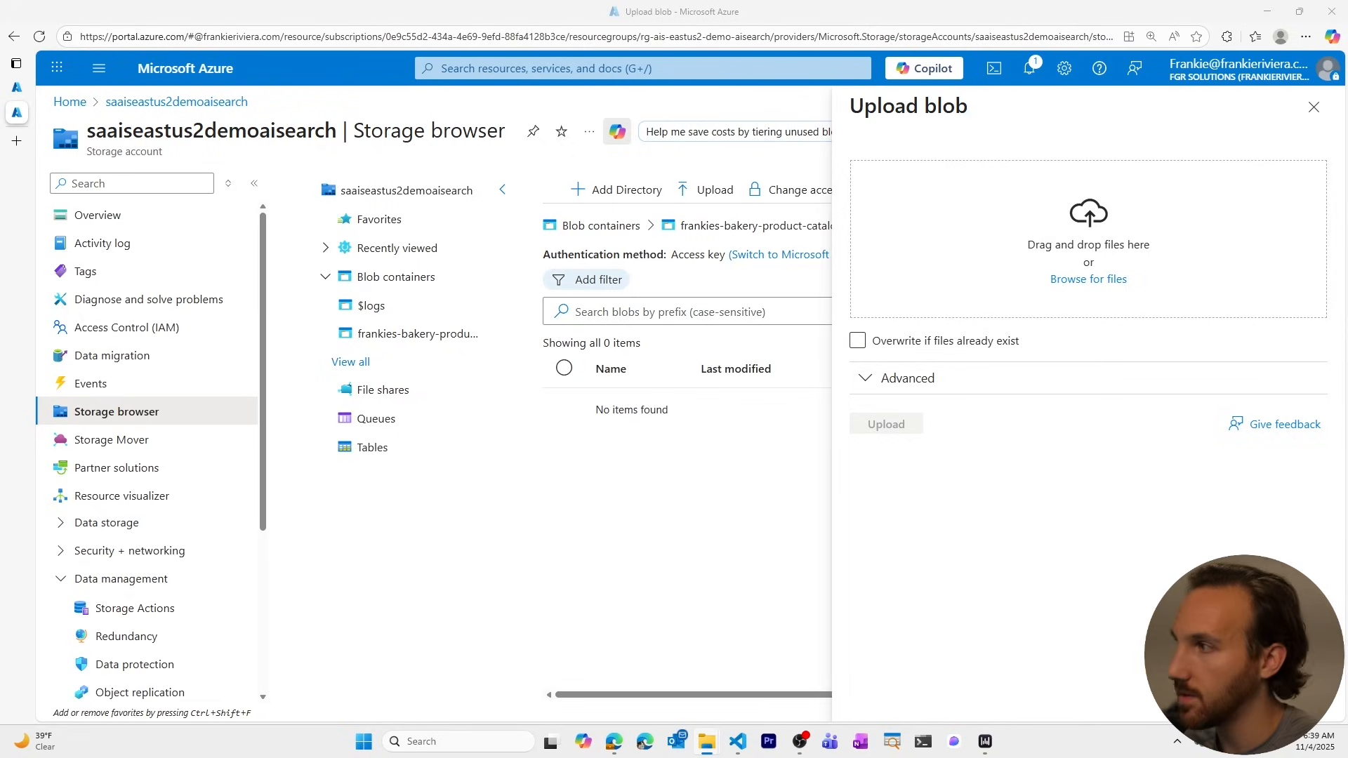
left_click_drag(323, 541, 1004, 228)
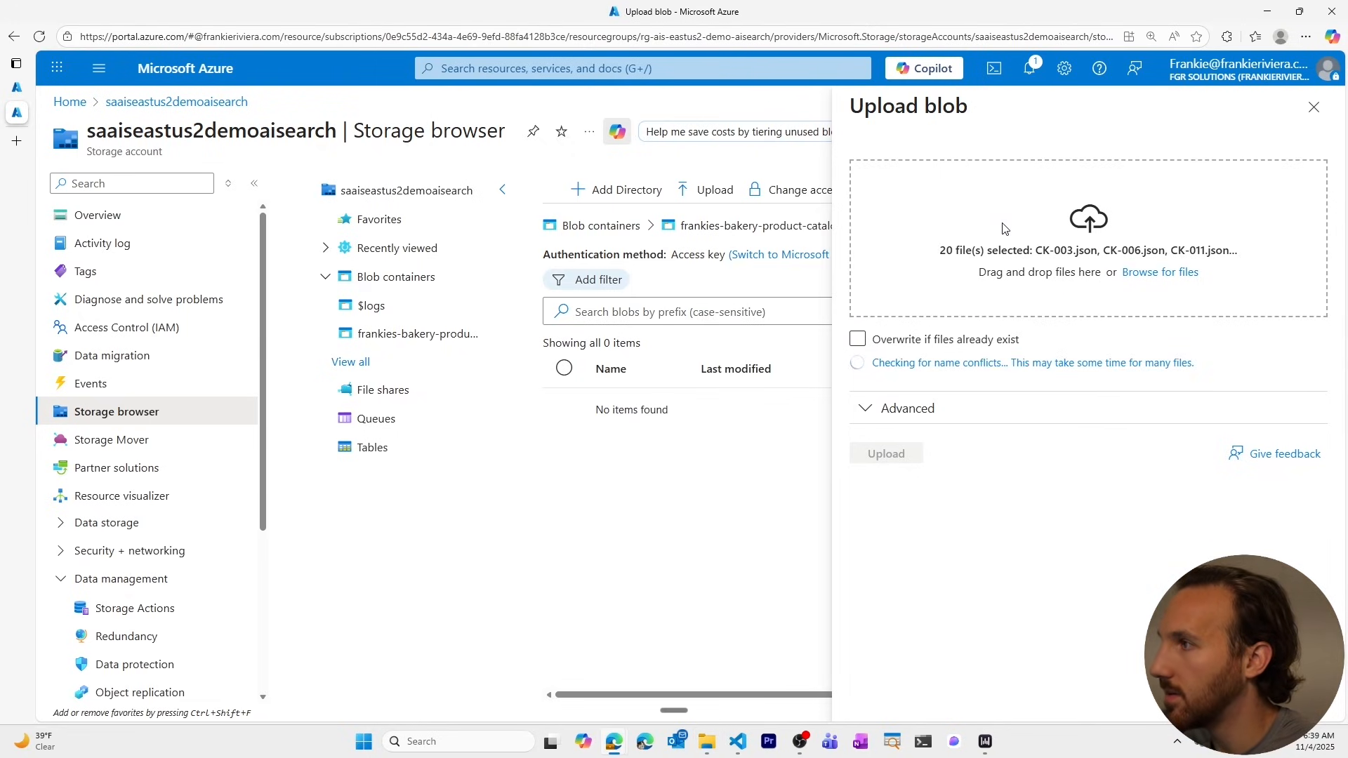
left_click(904, 425)
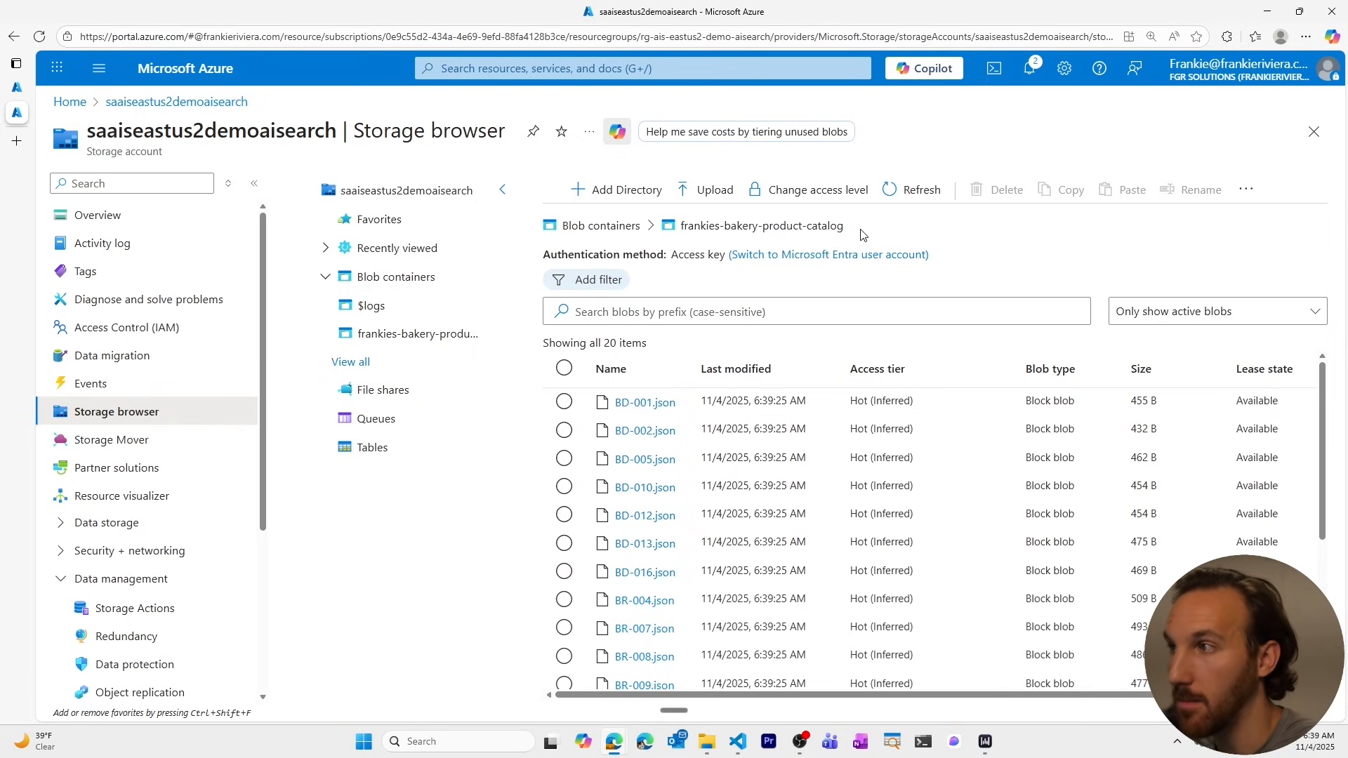
left_click(19, 88)
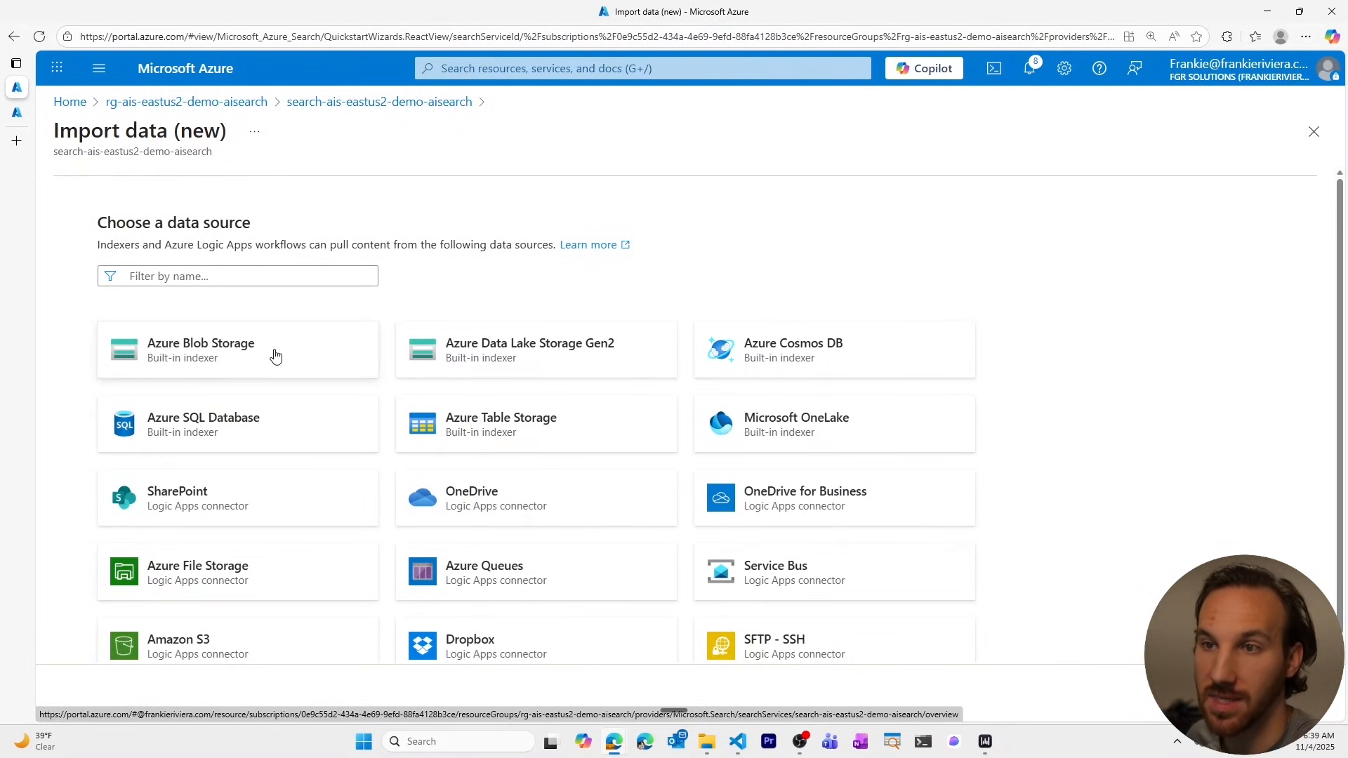
Step: Pick the Azure Blob Storage card as the import's data source
left_click(274, 352)
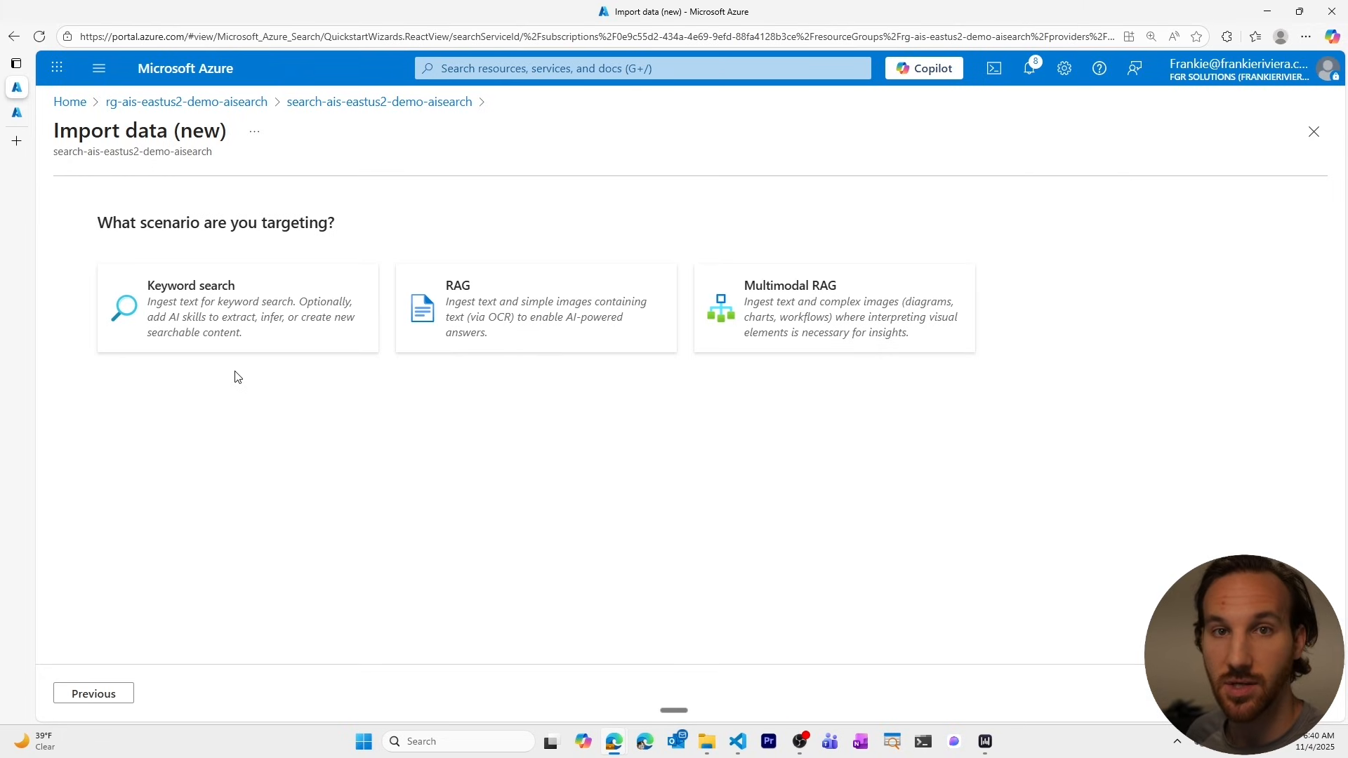
Step: Choose Keyword search on saaiseastus2demoaisearch's frankies-bakery-product-catalog container with JSON parsing mode
left_click(260, 323)
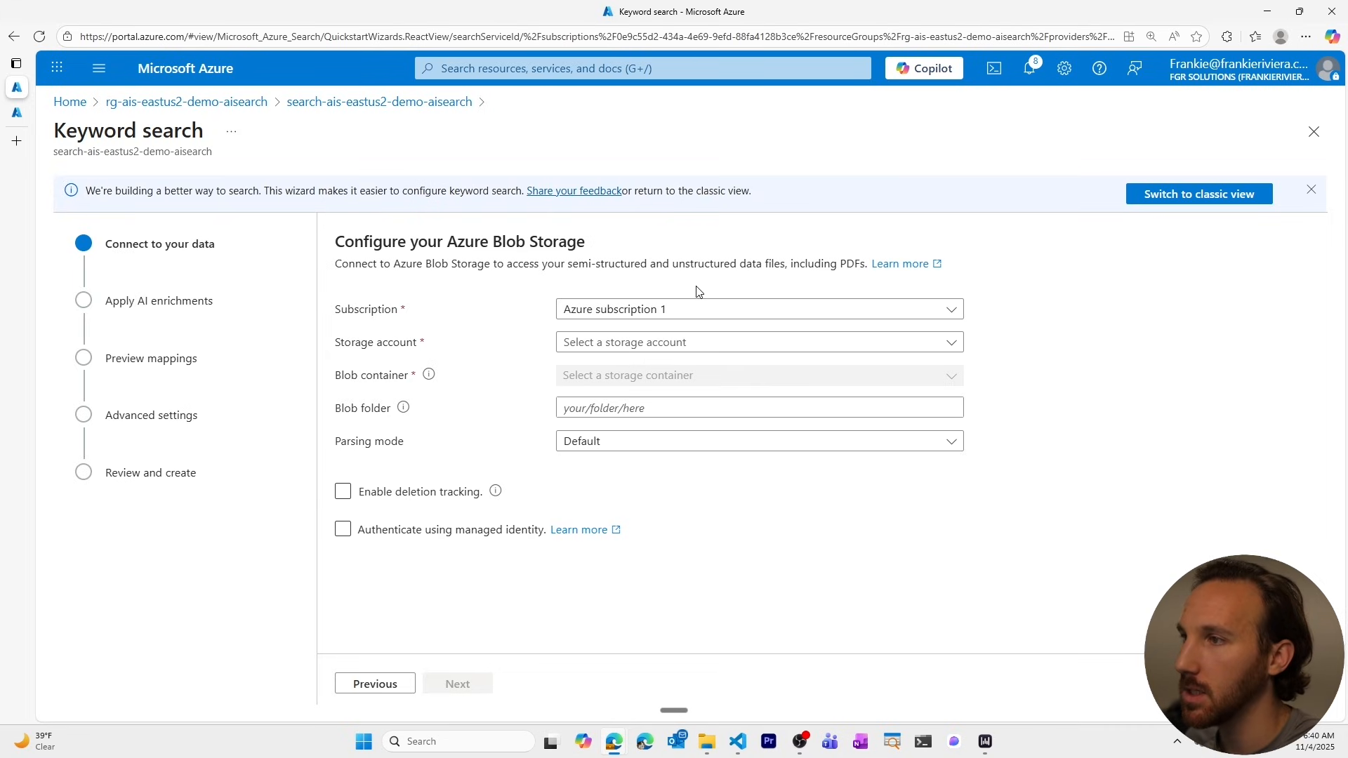
left_click(680, 341)
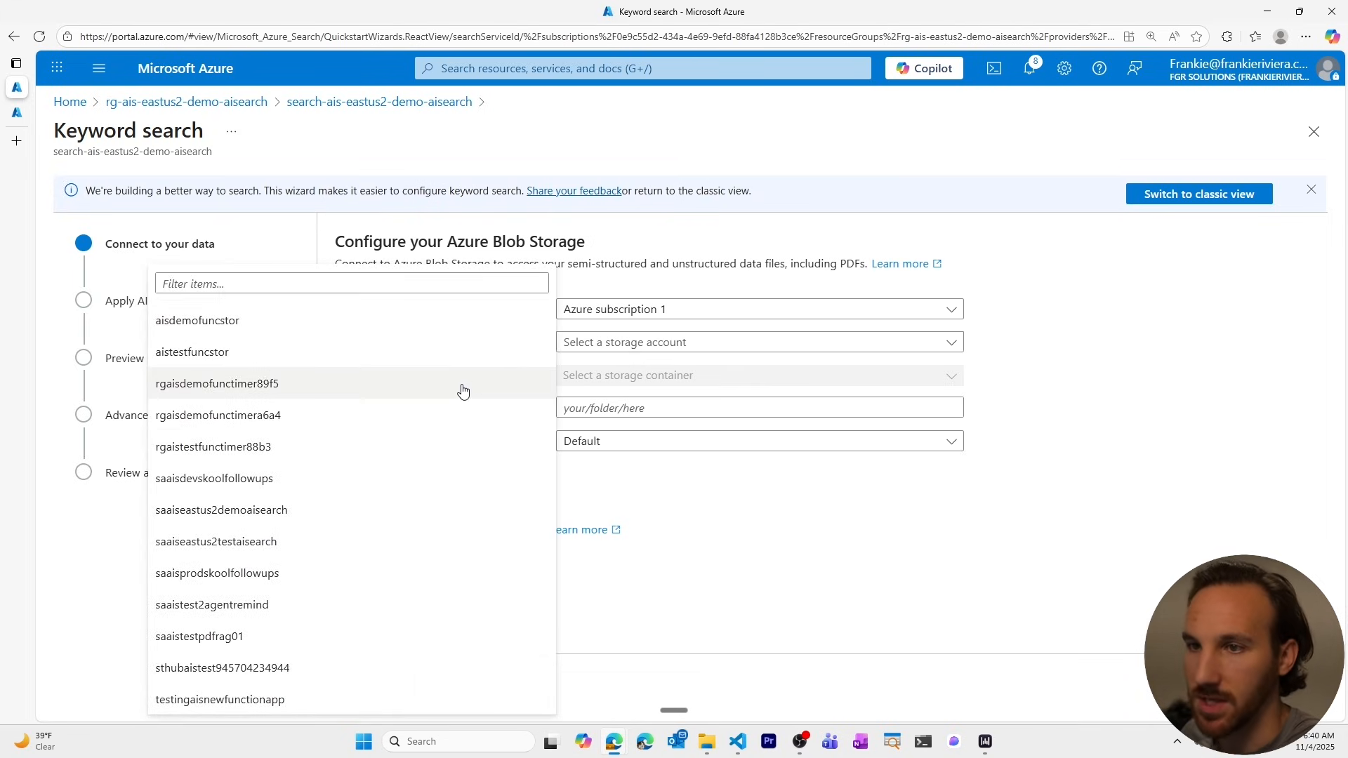
left_click(353, 518)
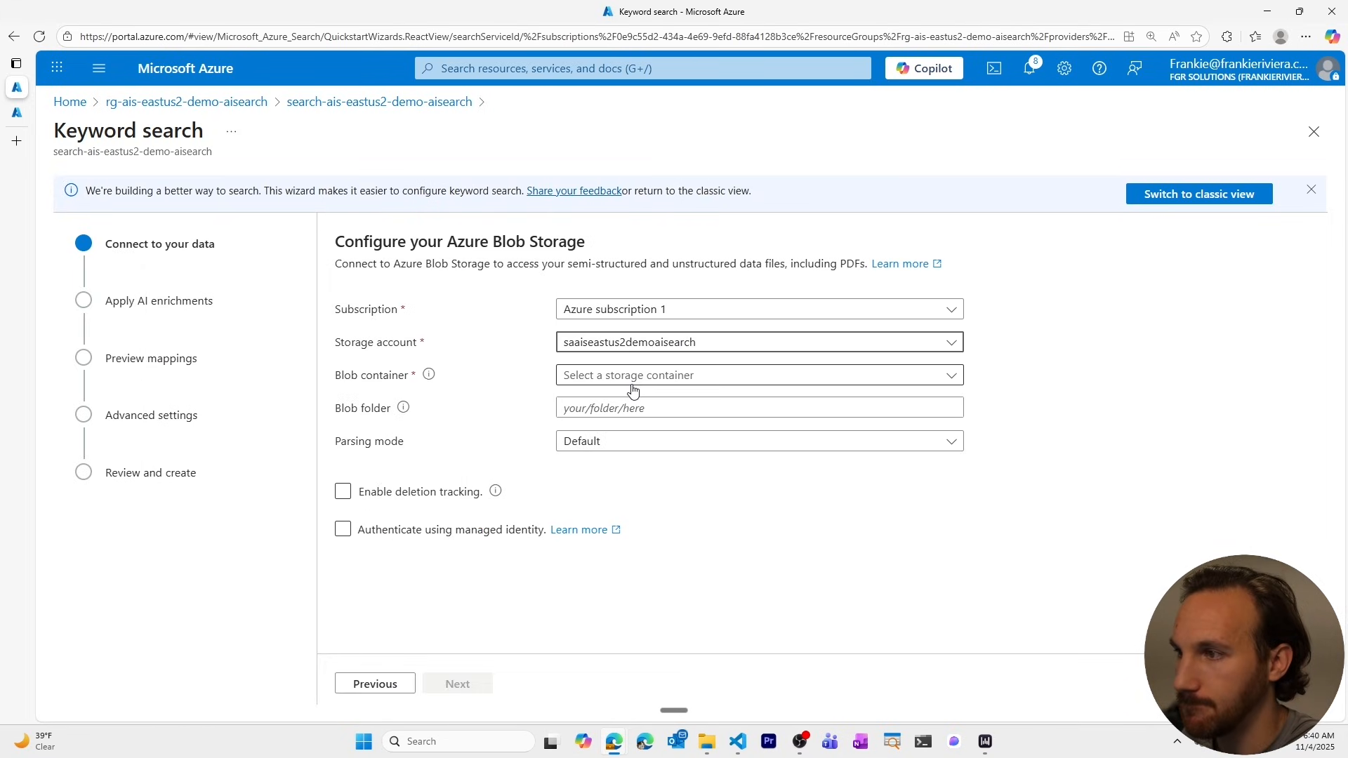
left_click(633, 382)
left_click(656, 442)
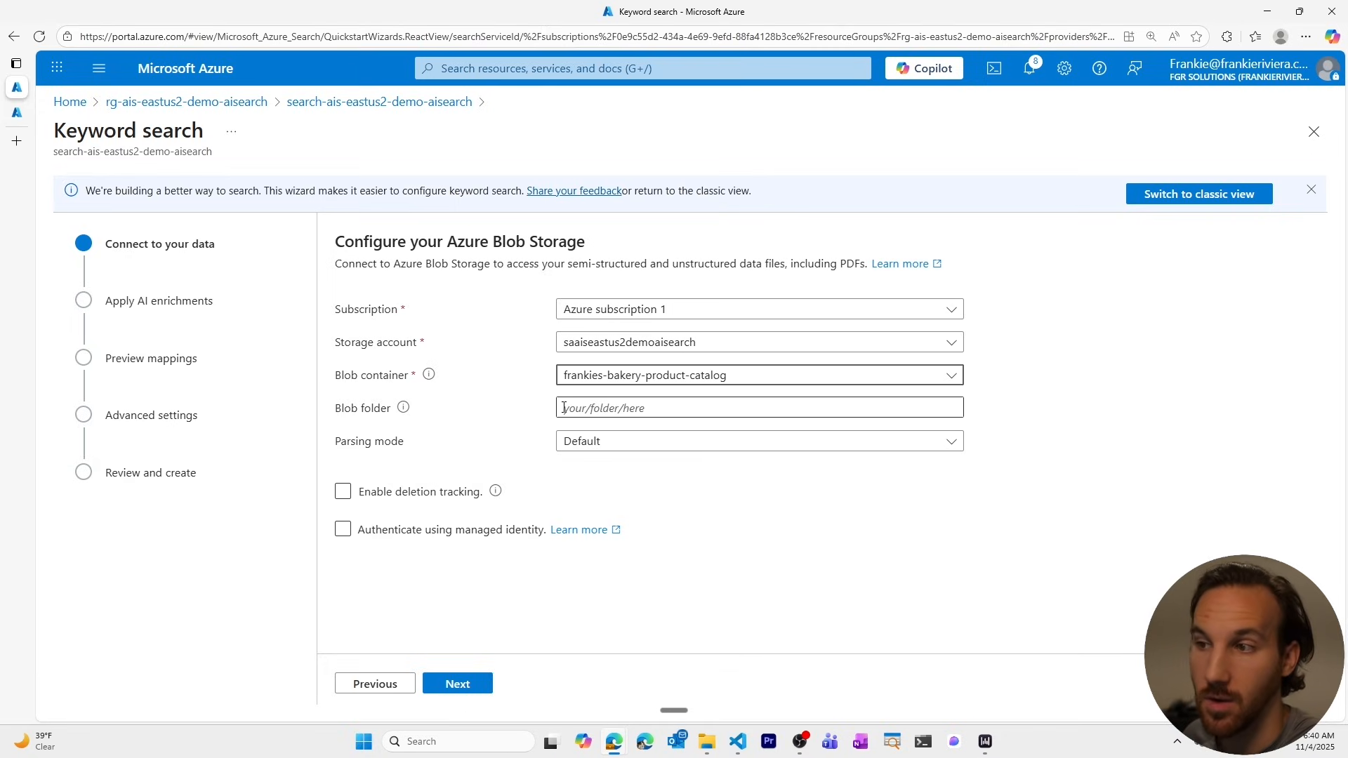
left_click(653, 445)
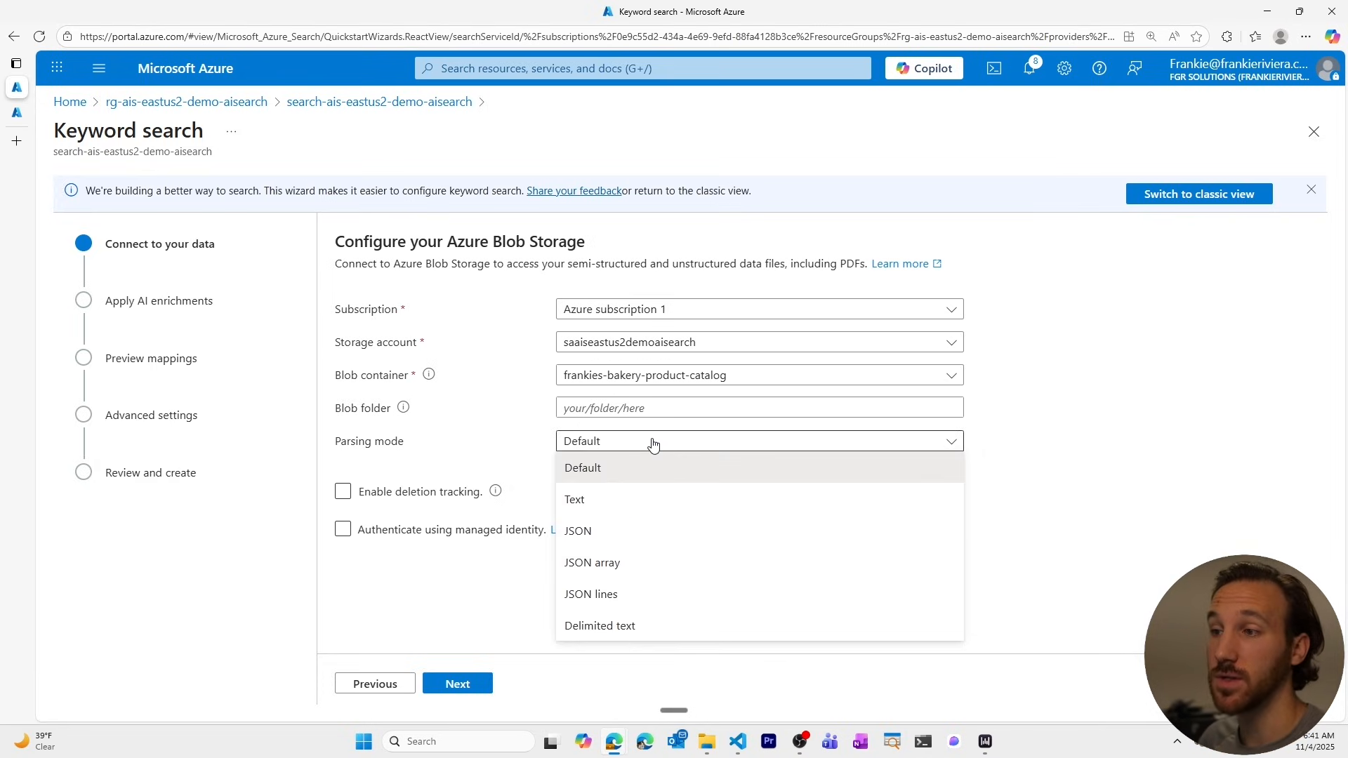
left_click(622, 533)
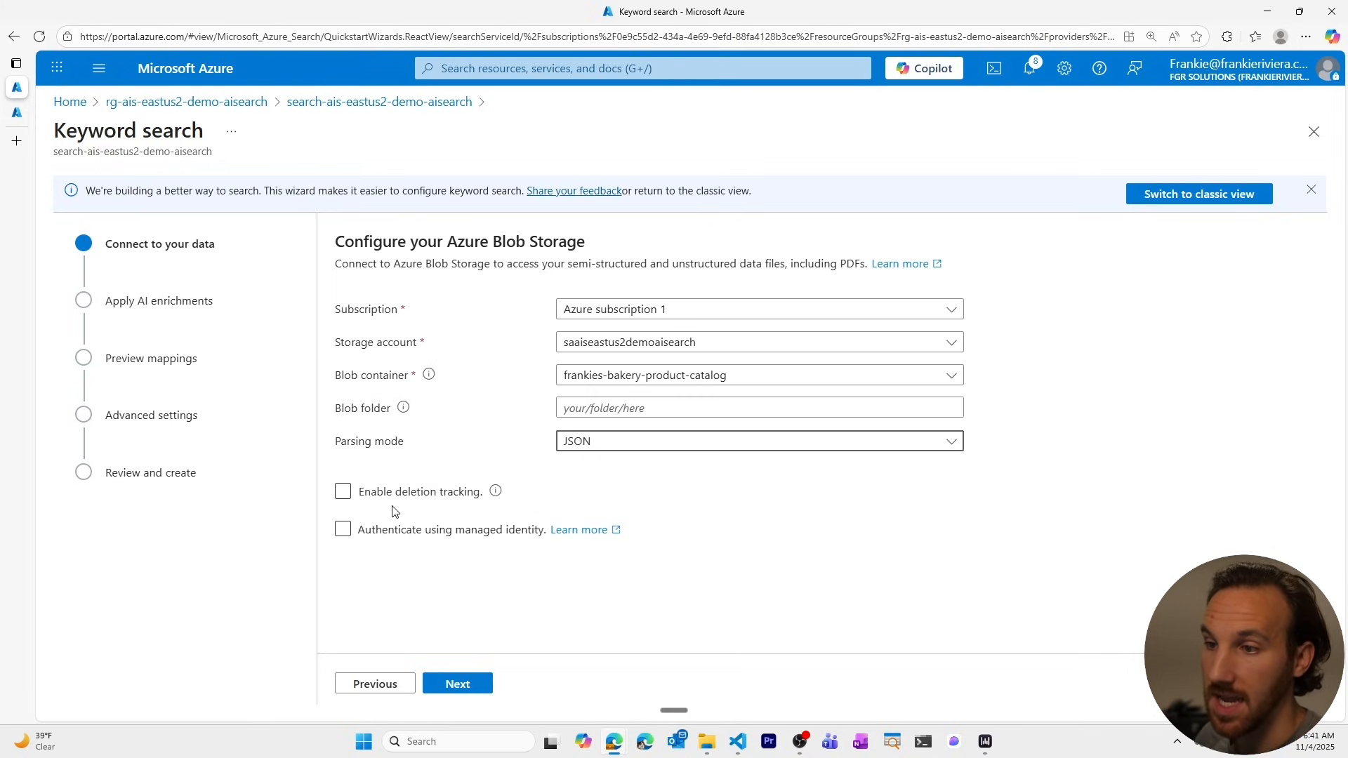
Step: Read up on deletion tracking and leave it turned off
left_click(409, 500)
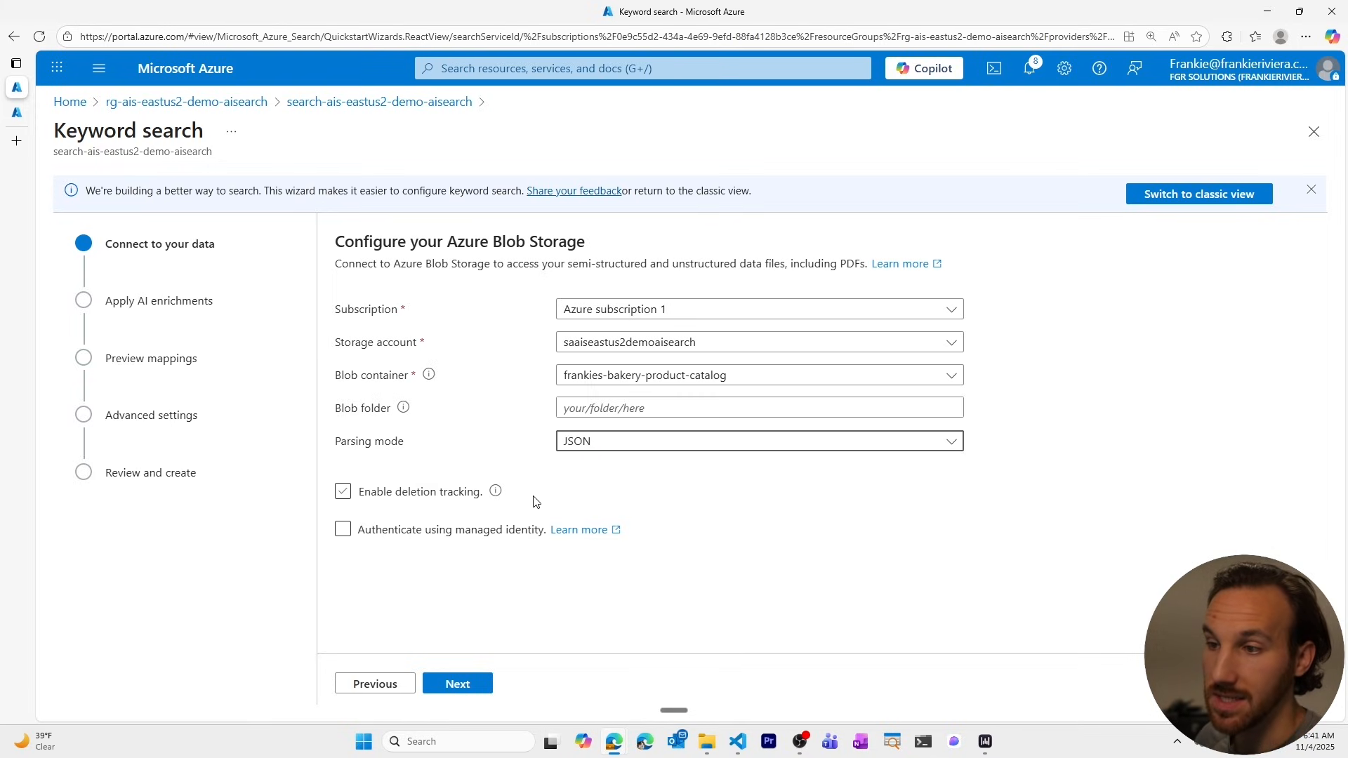
left_click(495, 493)
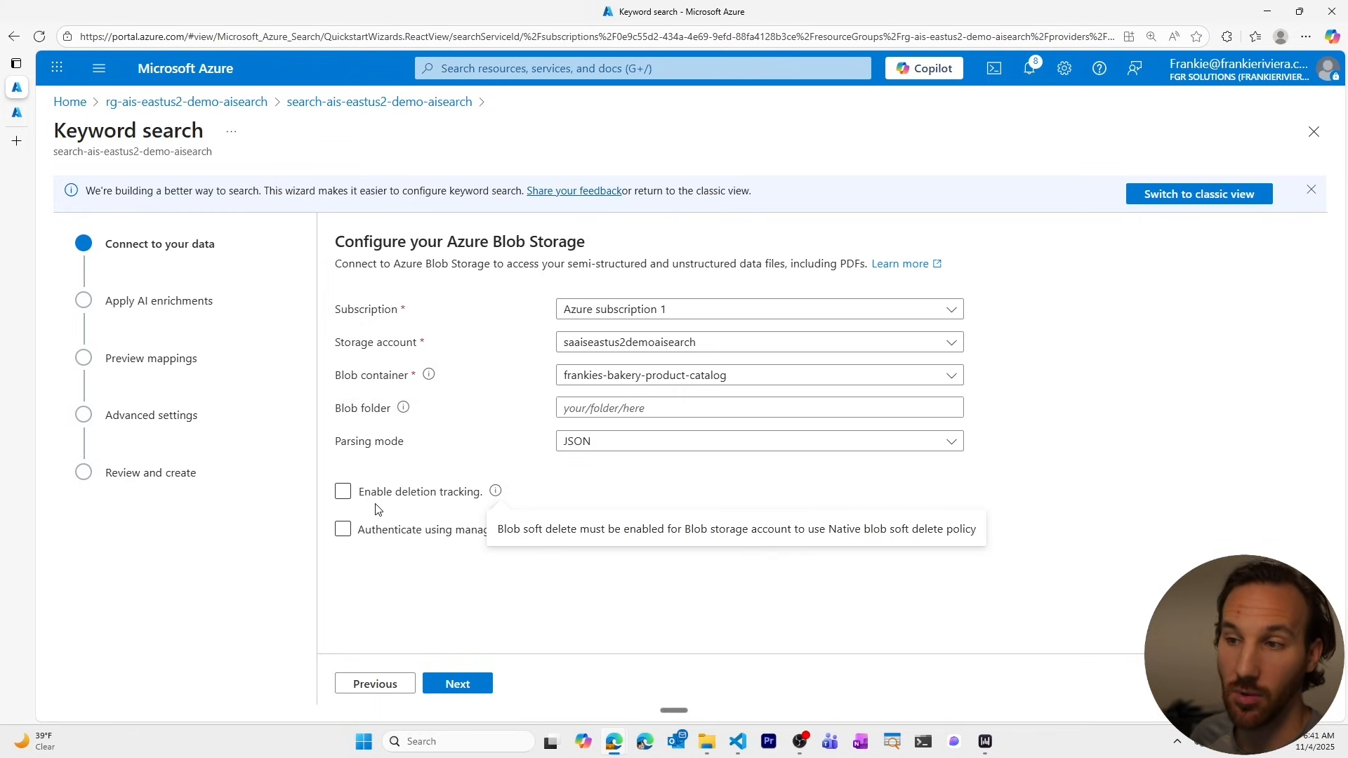
left_click(406, 501)
left_click(408, 501)
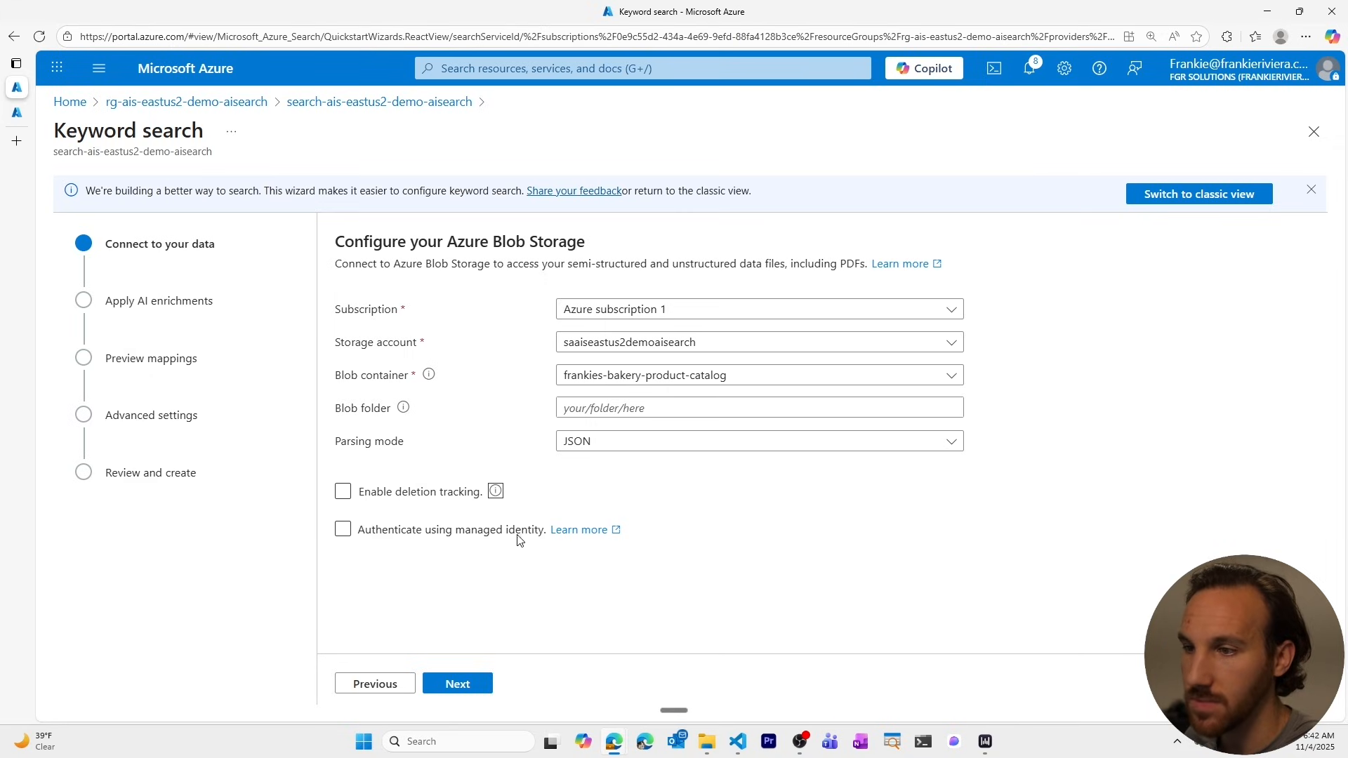
Step: Authenticate to the blob storage with managed identity and validate the data source
left_click(519, 534)
left_click(630, 535)
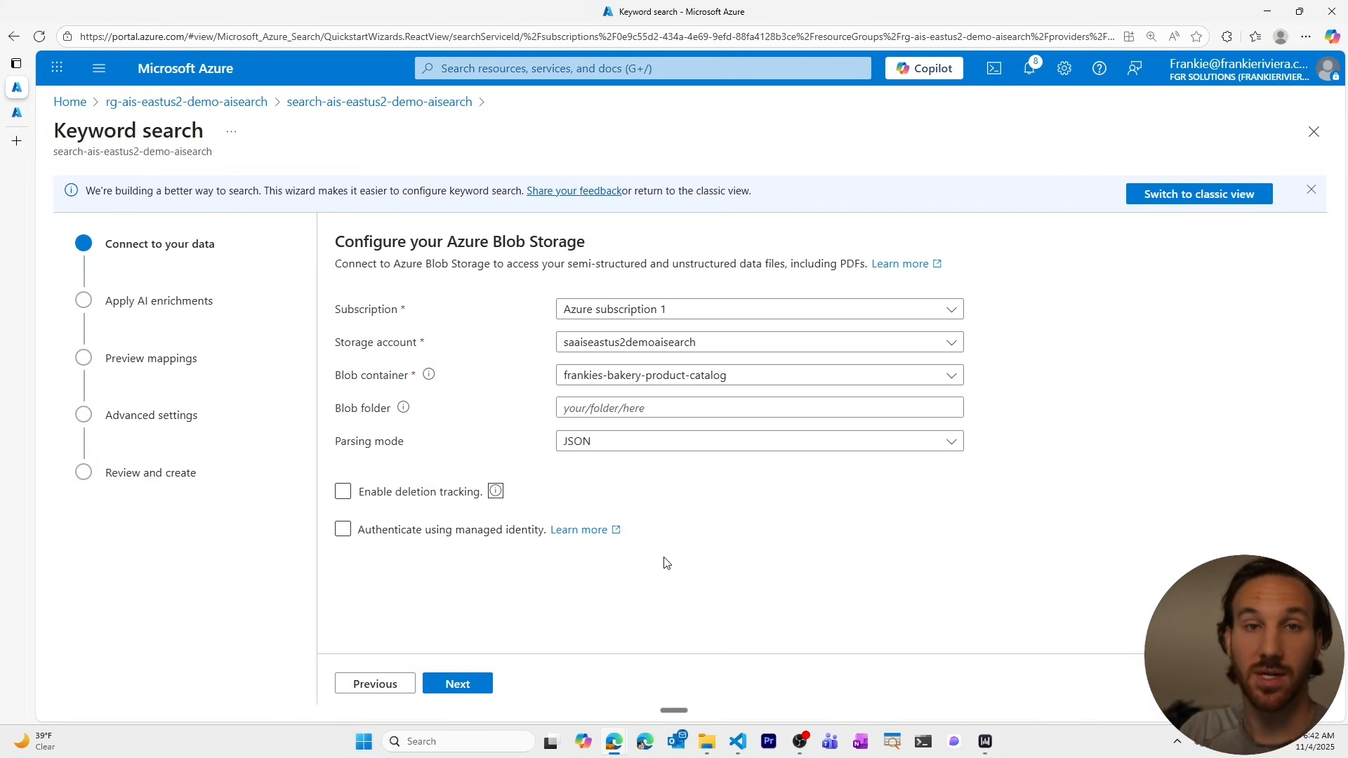
left_click(502, 538)
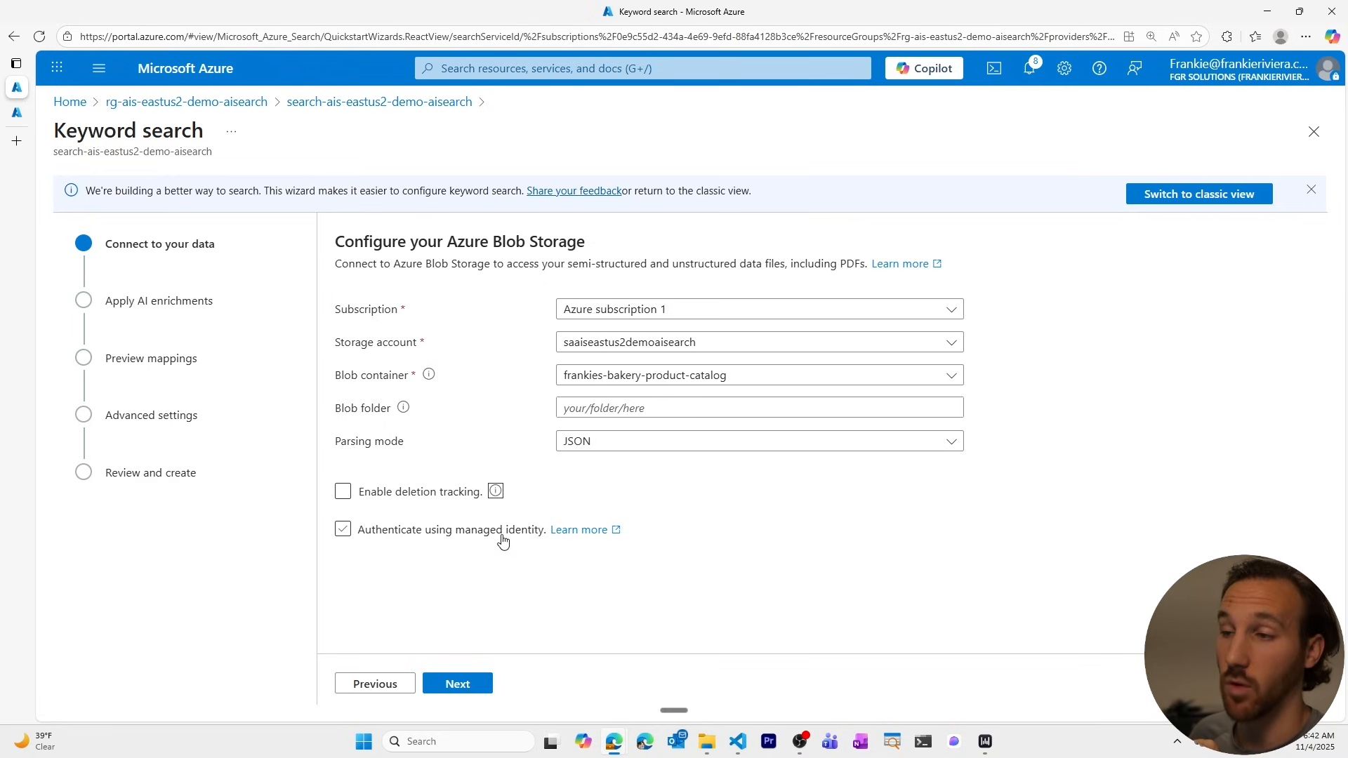
left_click(471, 692)
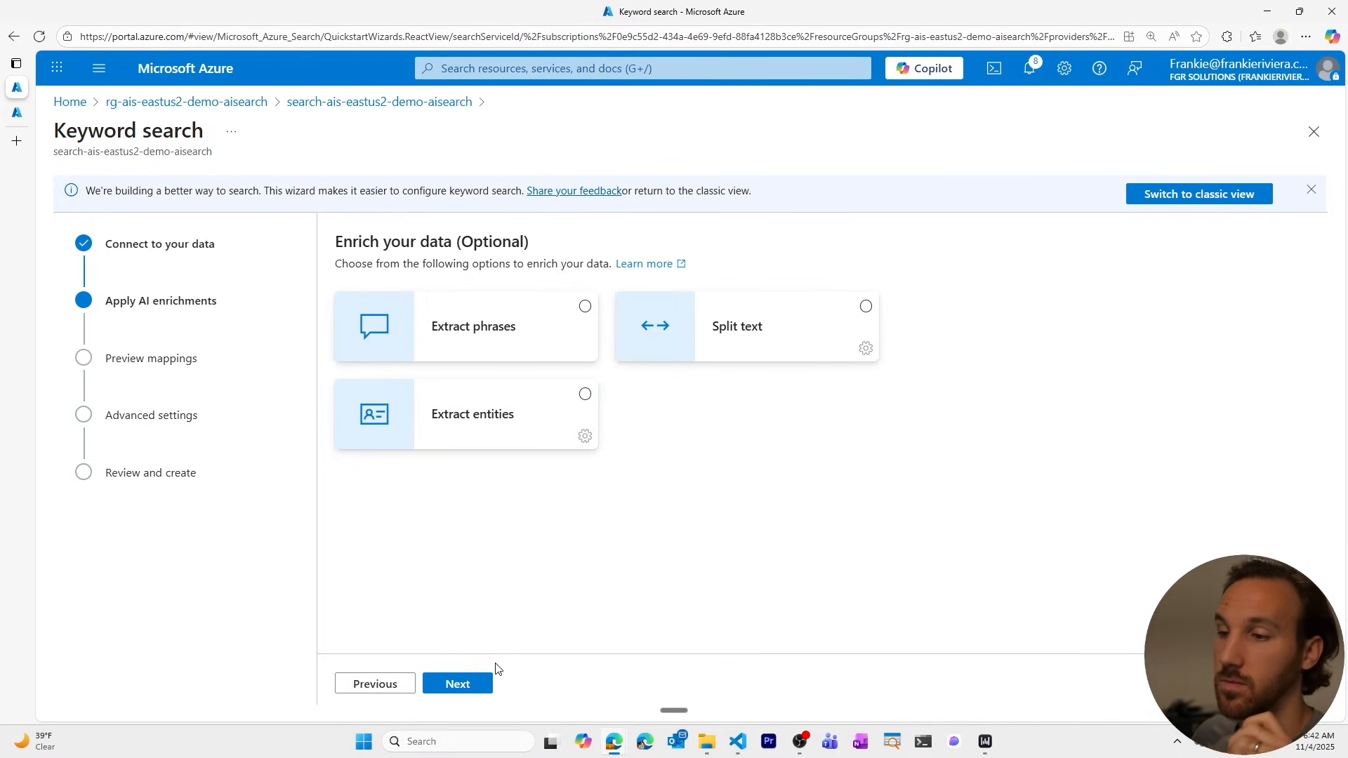
Step: Skip all enrichments and browse the previewed field mappings such as price and tags
left_click(485, 680)
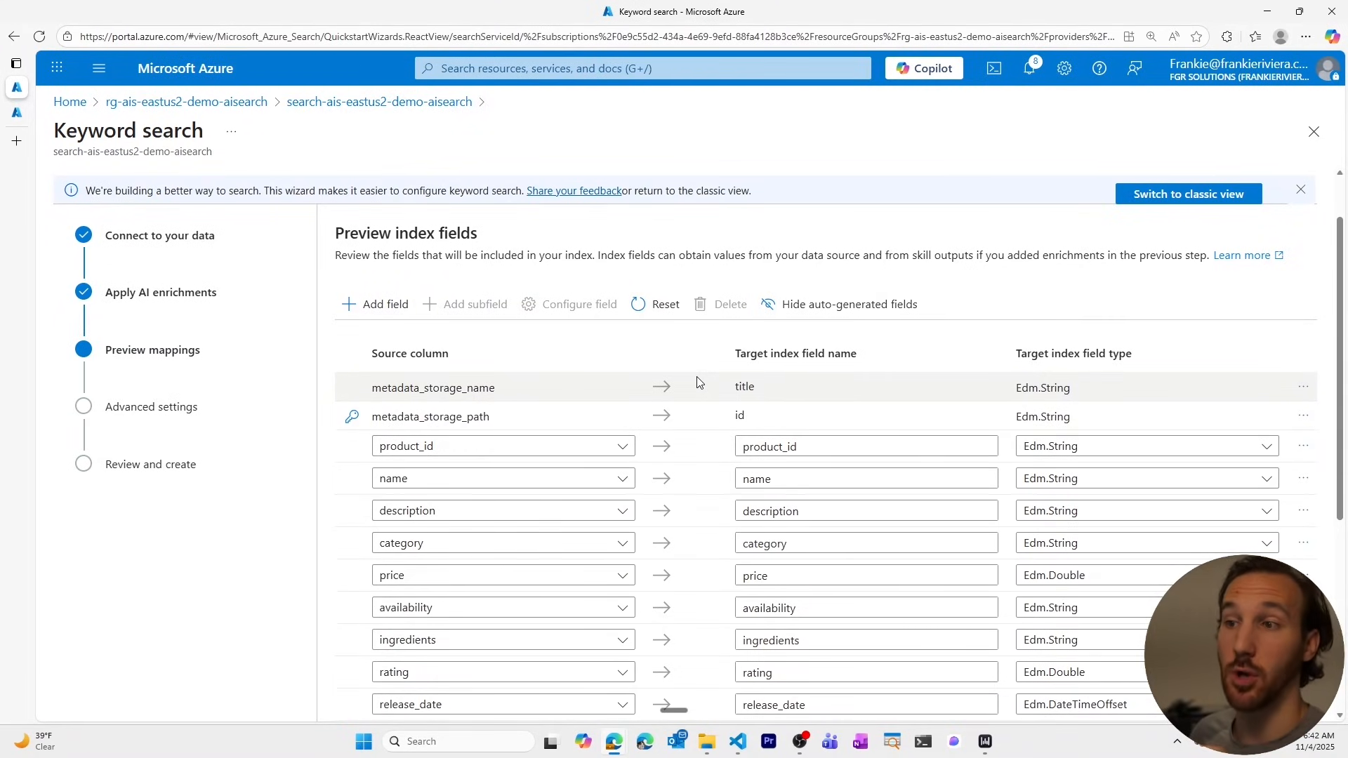
scroll(521, 403, "down", 6)
scroll(472, 451, "up", 3)
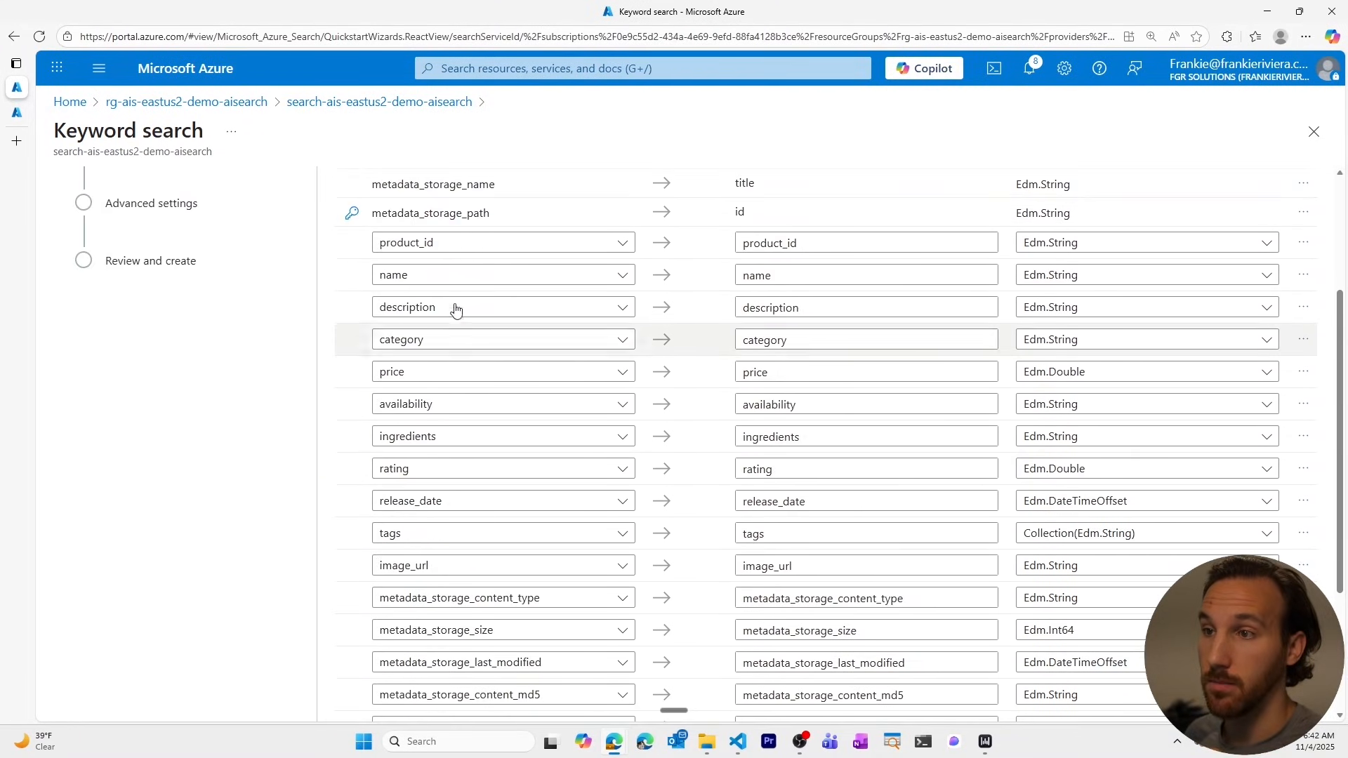
scroll(476, 553, "down", 2)
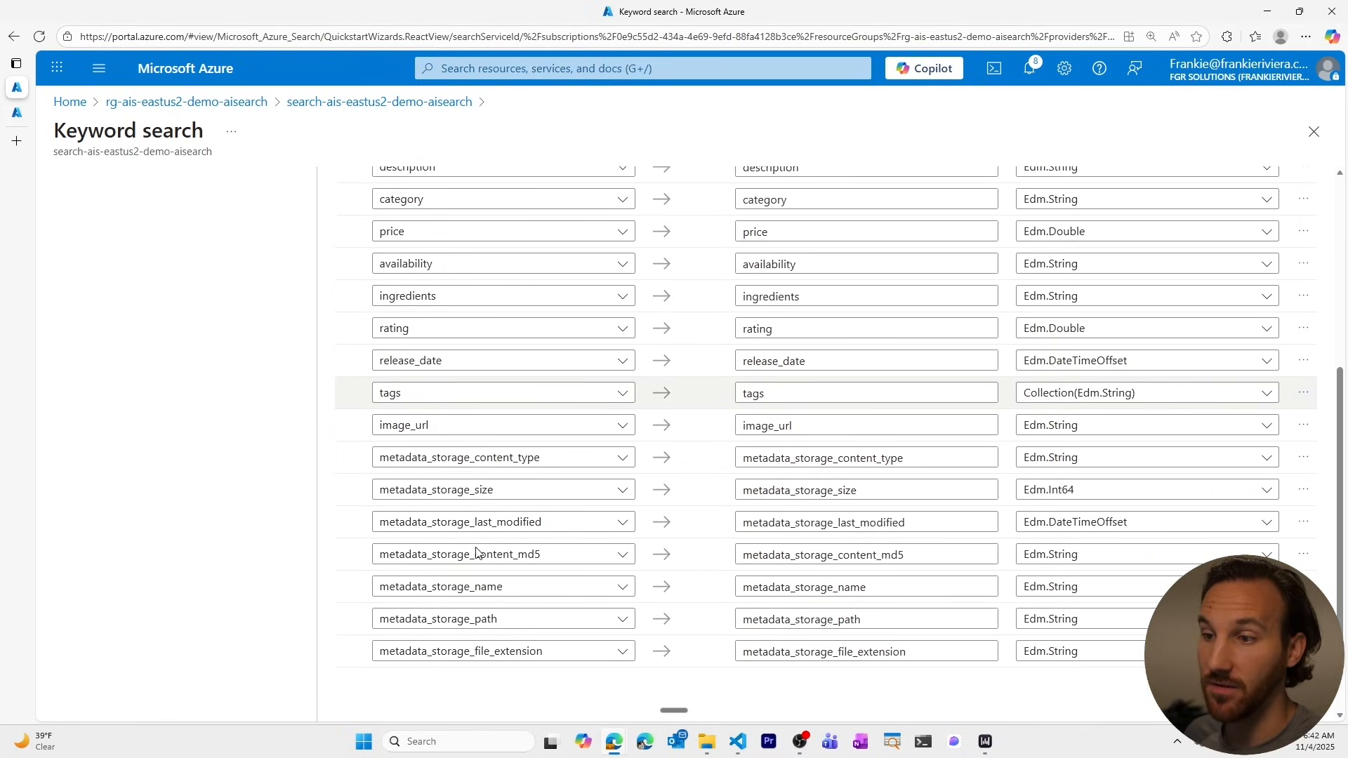
scroll(528, 556, "up", 3)
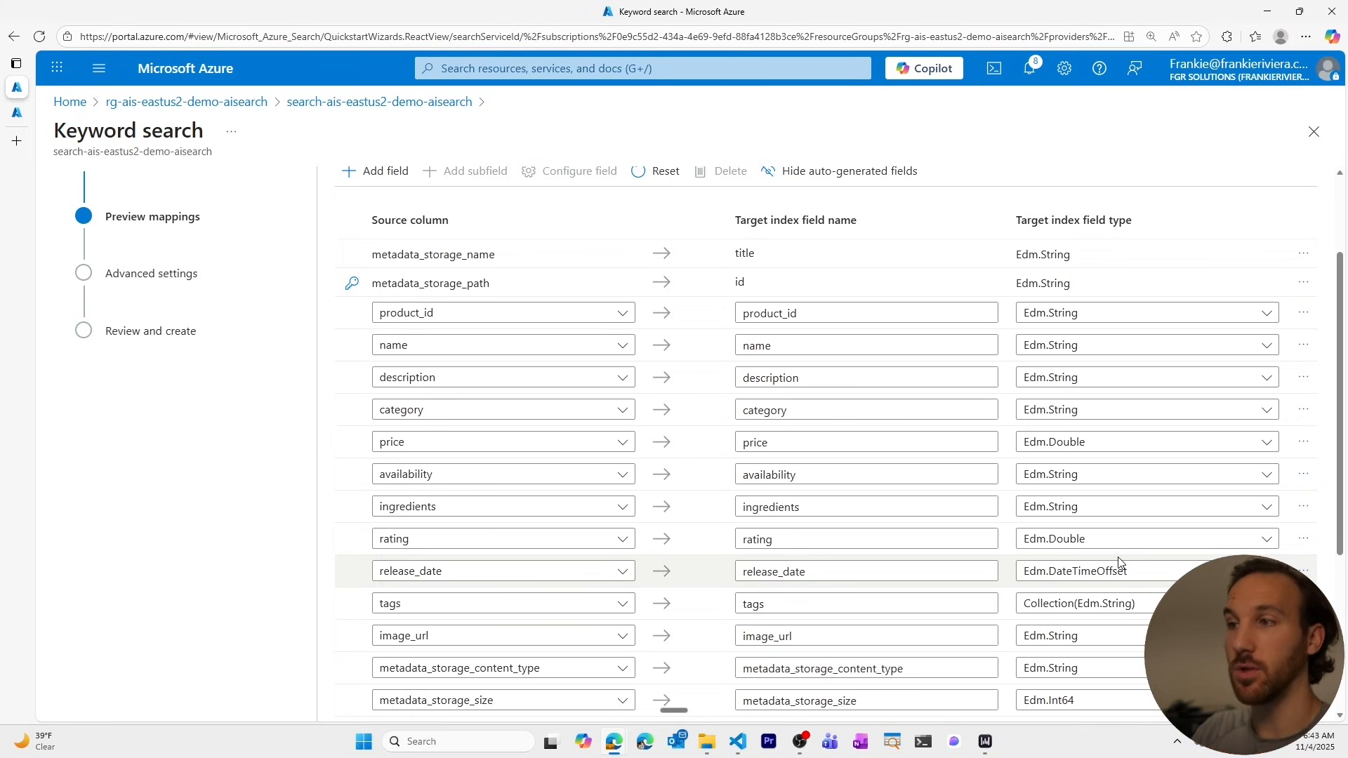
Step: Inspect the product_id field's attributes, then accept the default mappings unchanged
left_click(1303, 318)
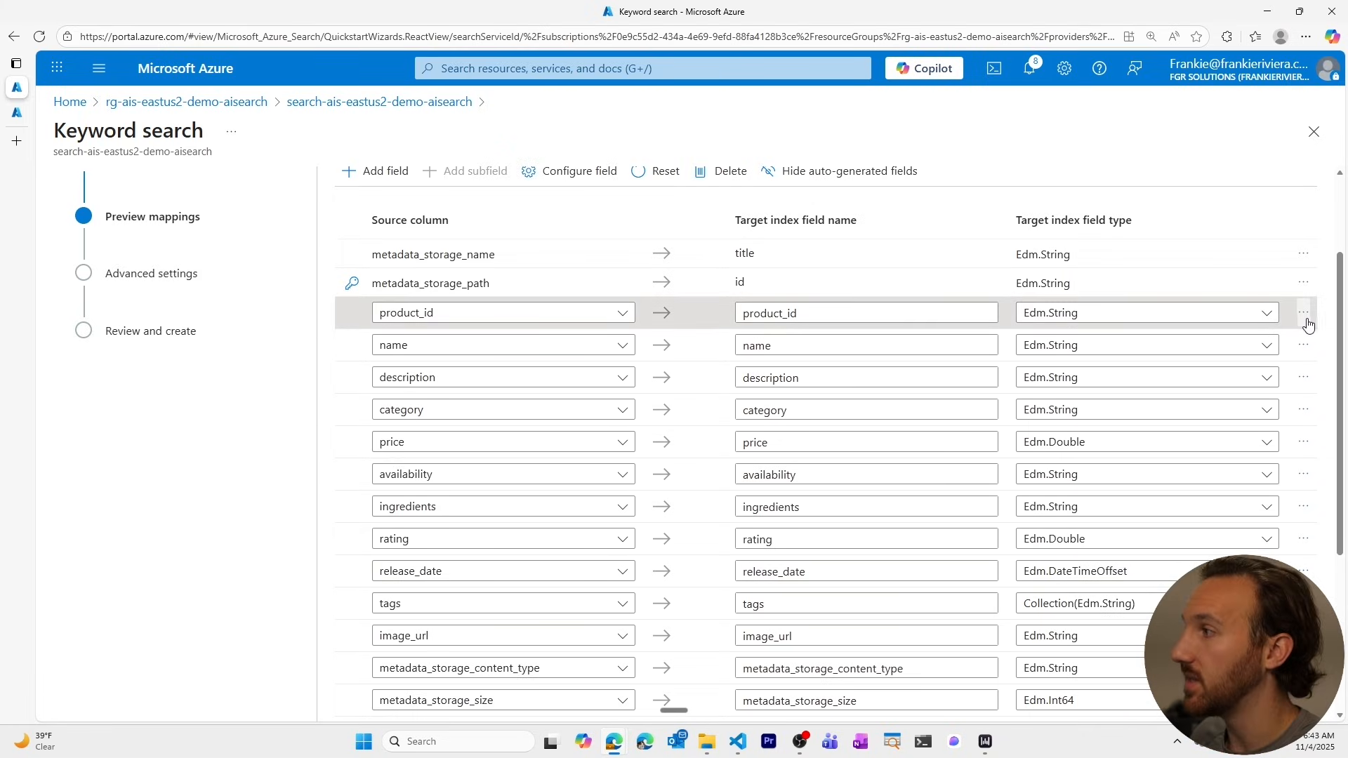
left_click(1268, 344)
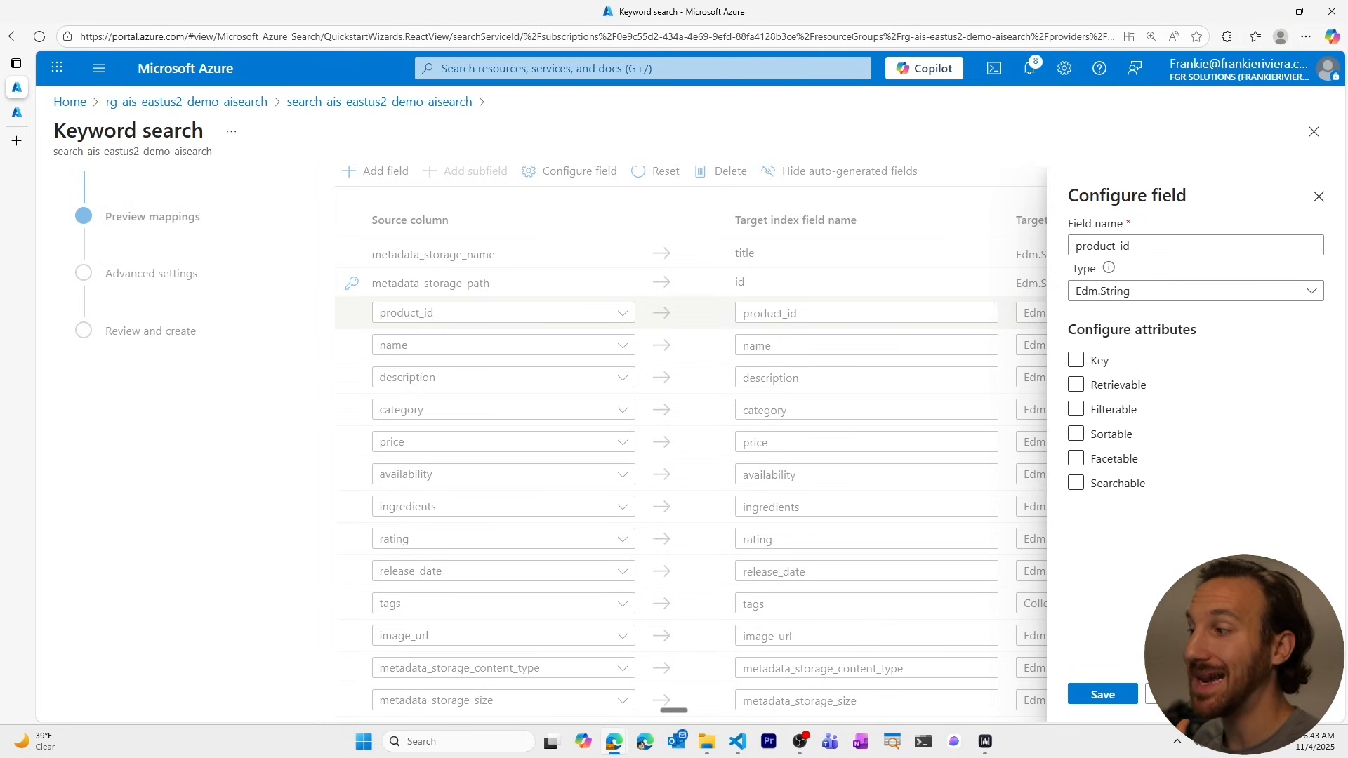
key("Escape")
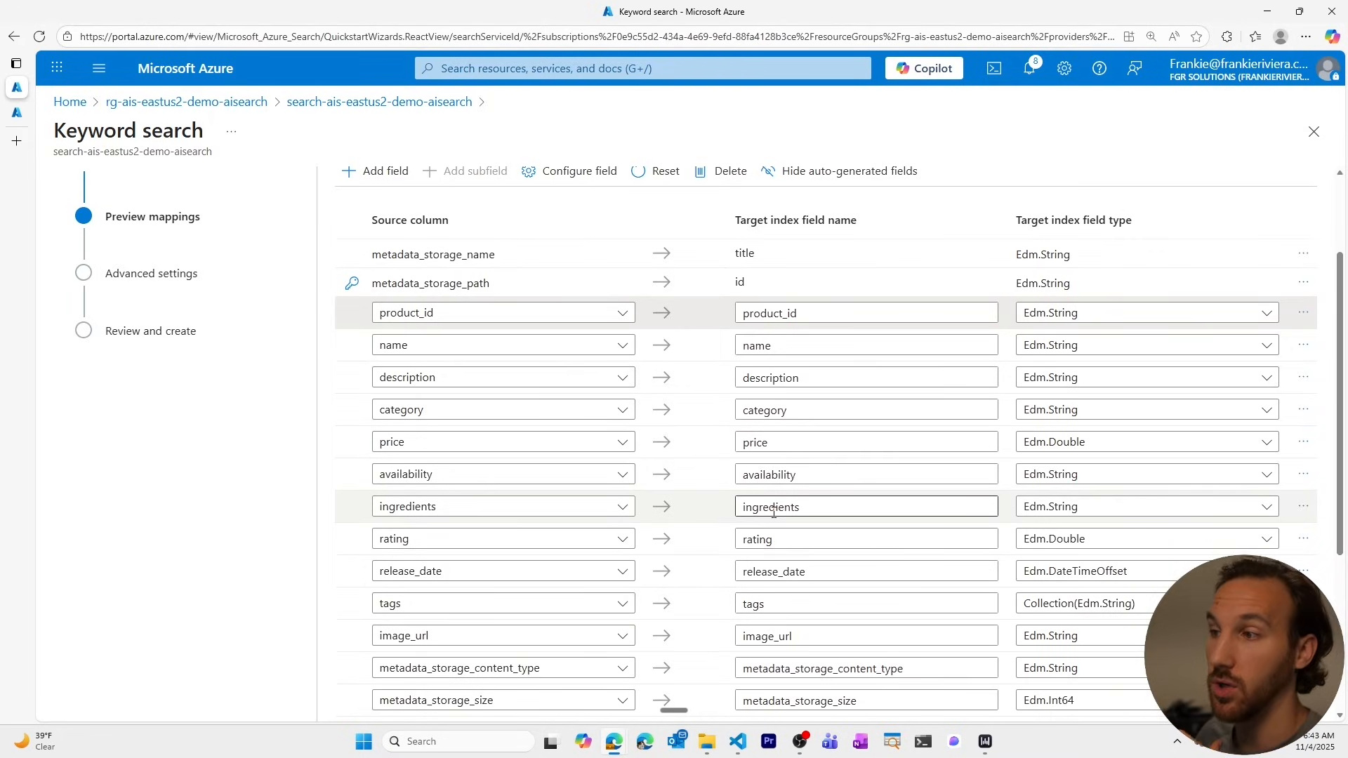
scroll(750, 530, "down", 4)
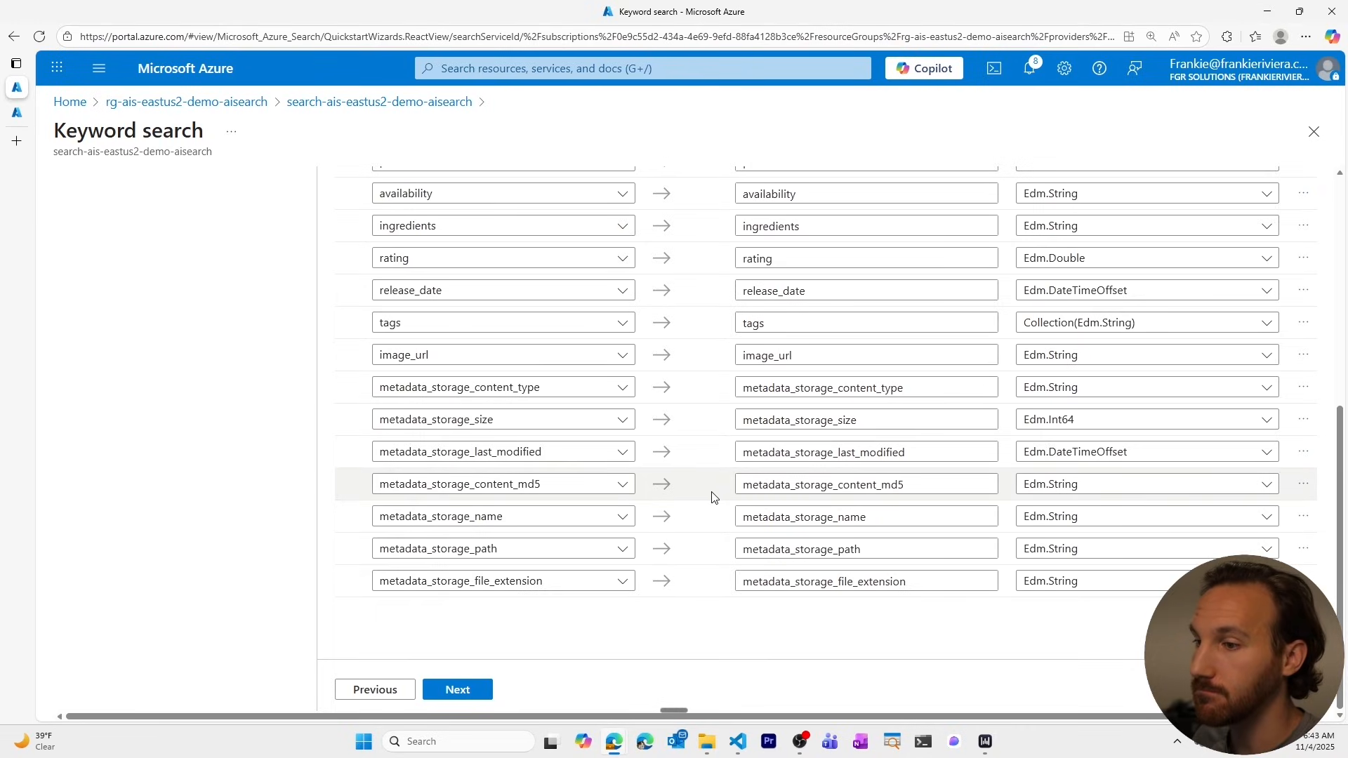
left_click(482, 691)
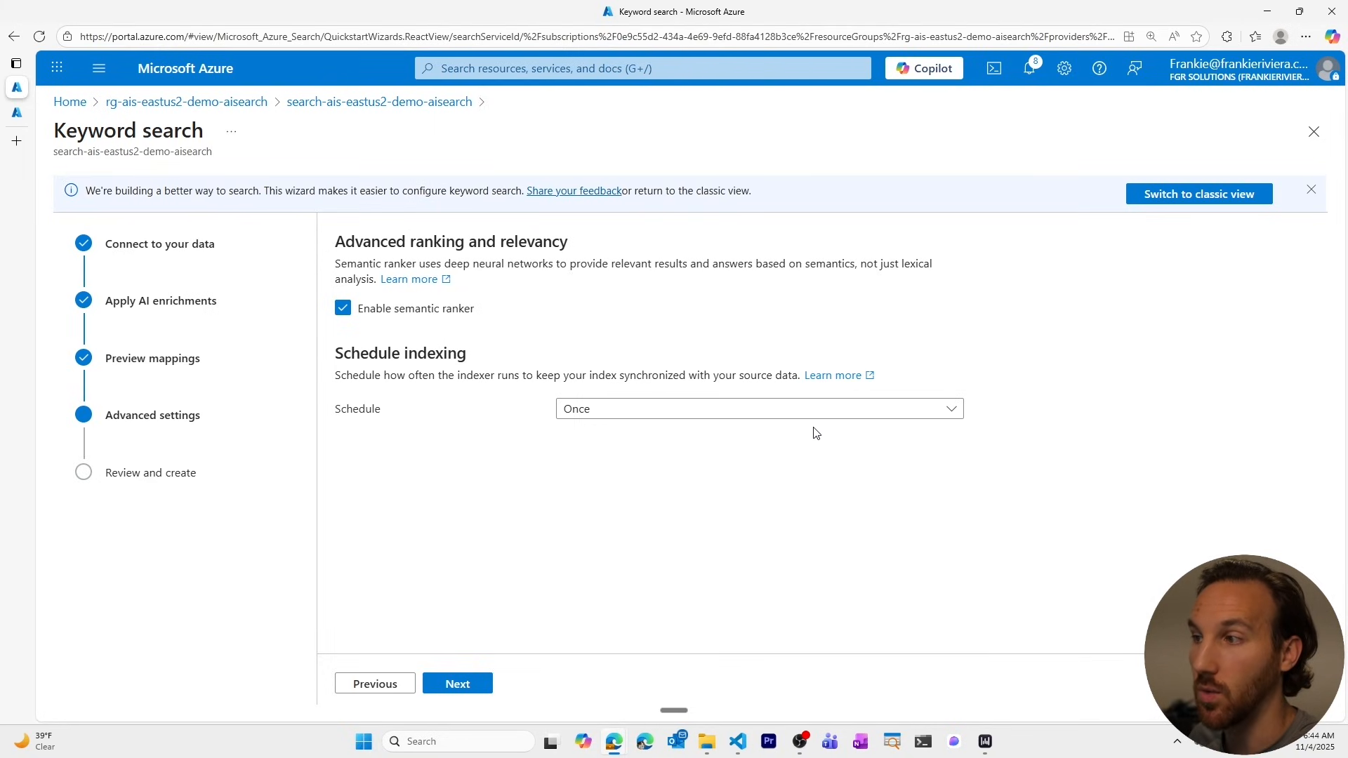
Step: Keep the indexer schedule at Once and disable the semantic ranker
left_click(610, 412)
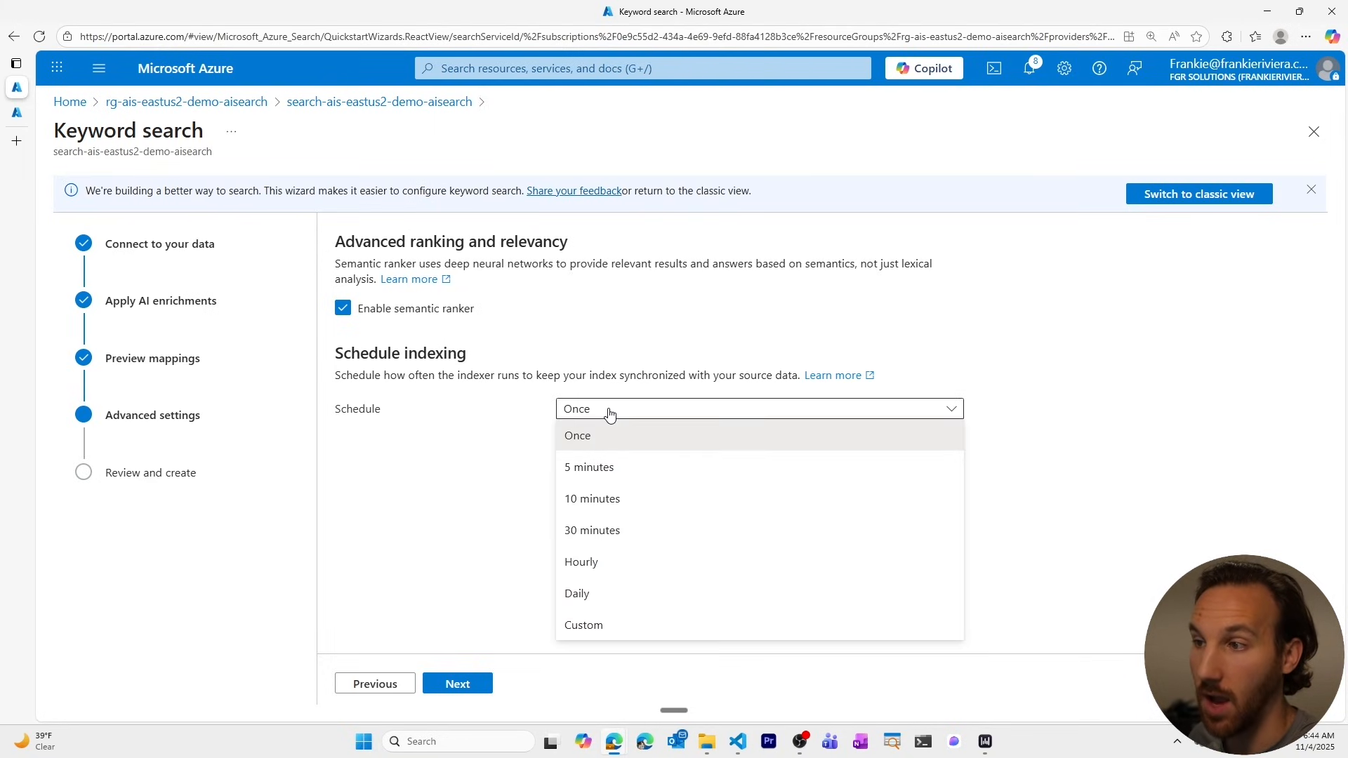
left_click(542, 413)
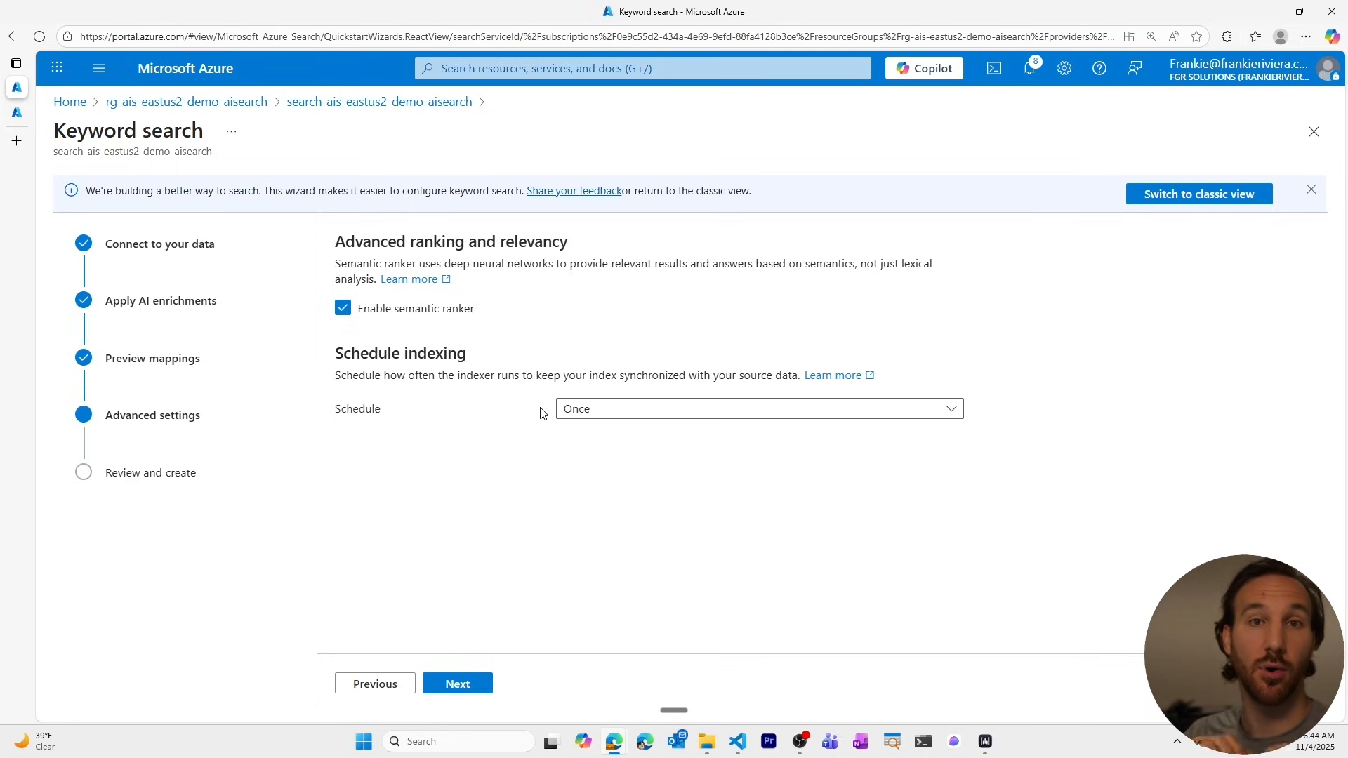
left_click(577, 410)
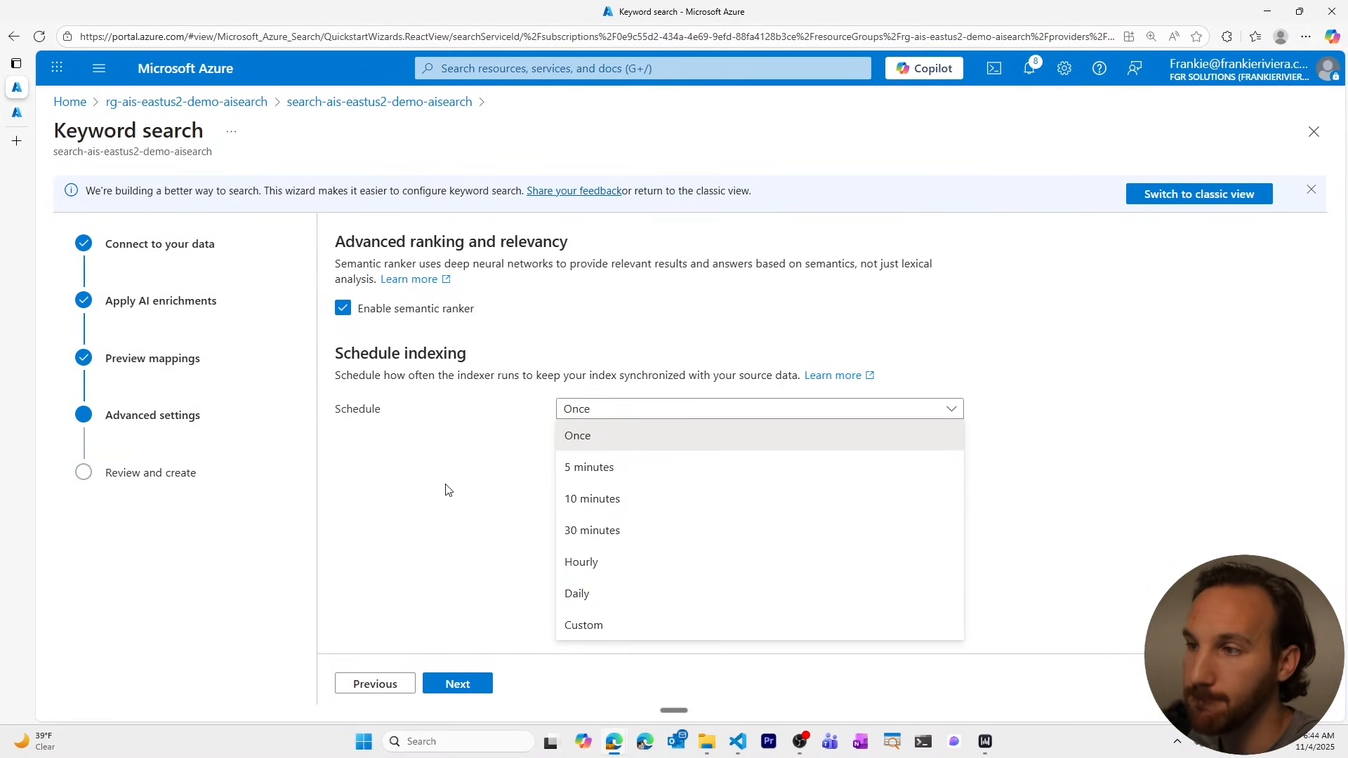
left_click(463, 489)
left_click(345, 314)
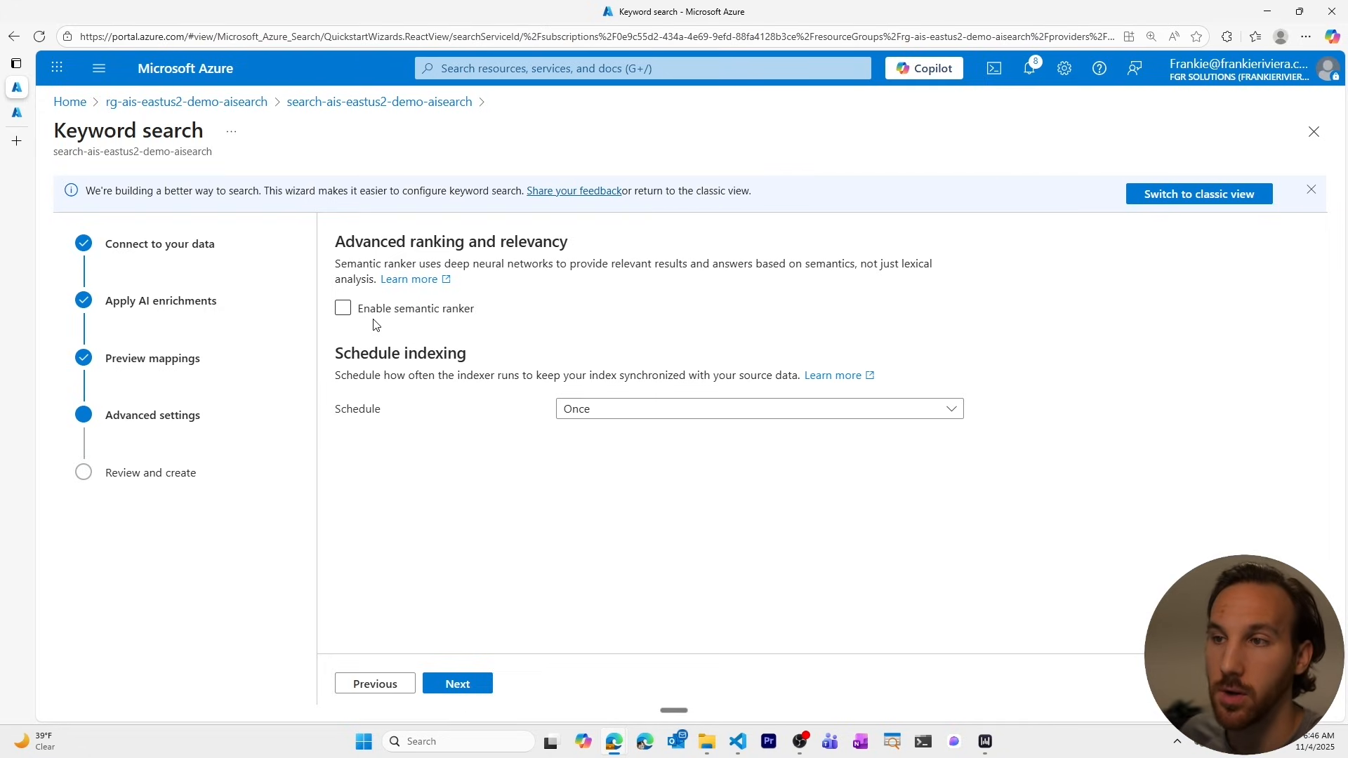
Step: Set the objects name prefix to 'full-text-search' and create the search objects
left_click(465, 686)
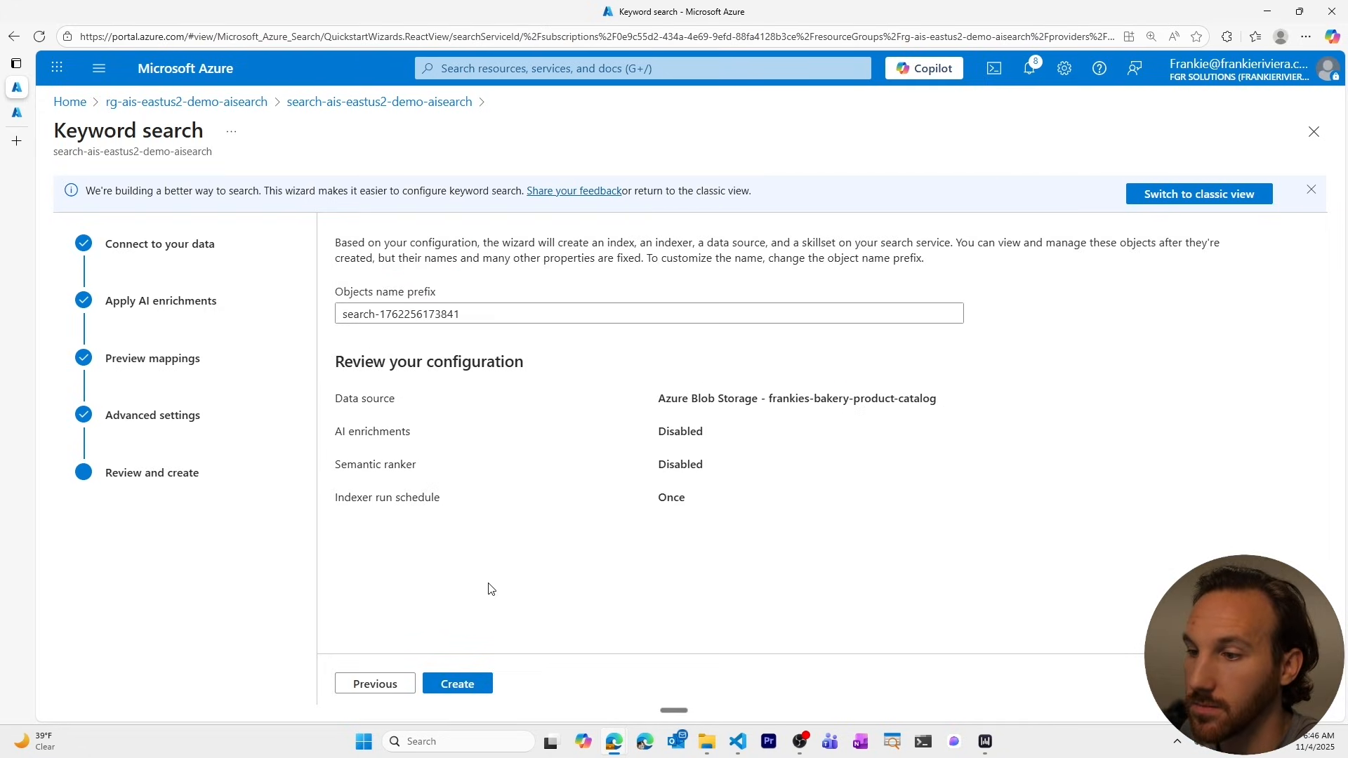
triple_click(370, 315)
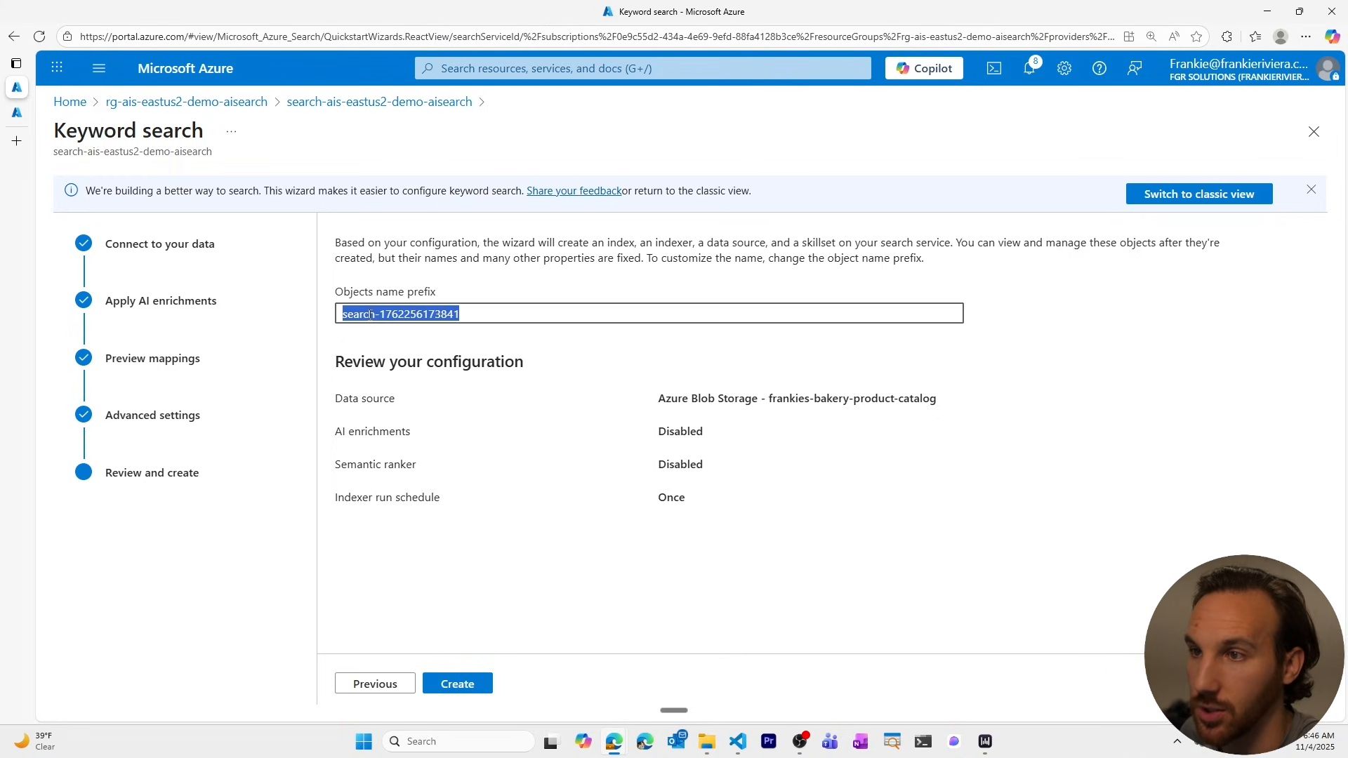
type("fun")
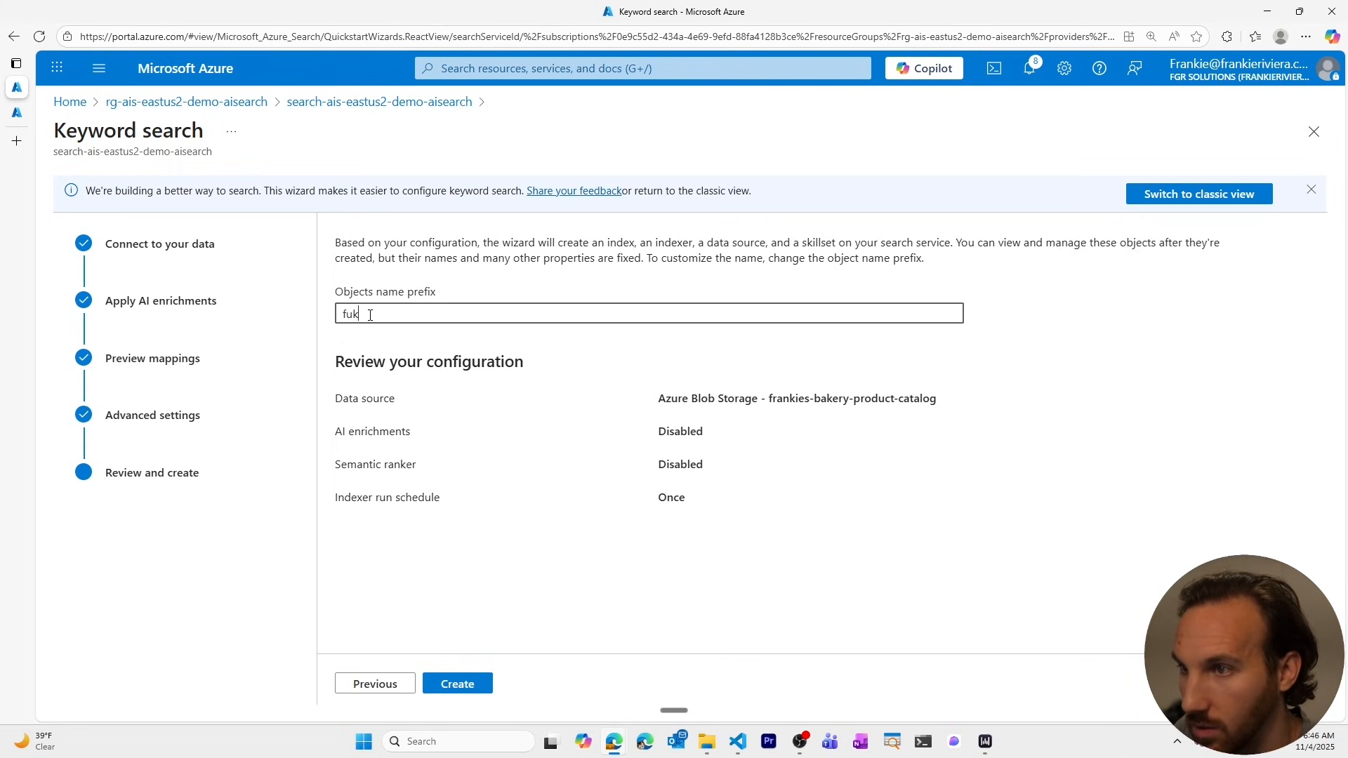
key("BackSpace")
type("ll-t")
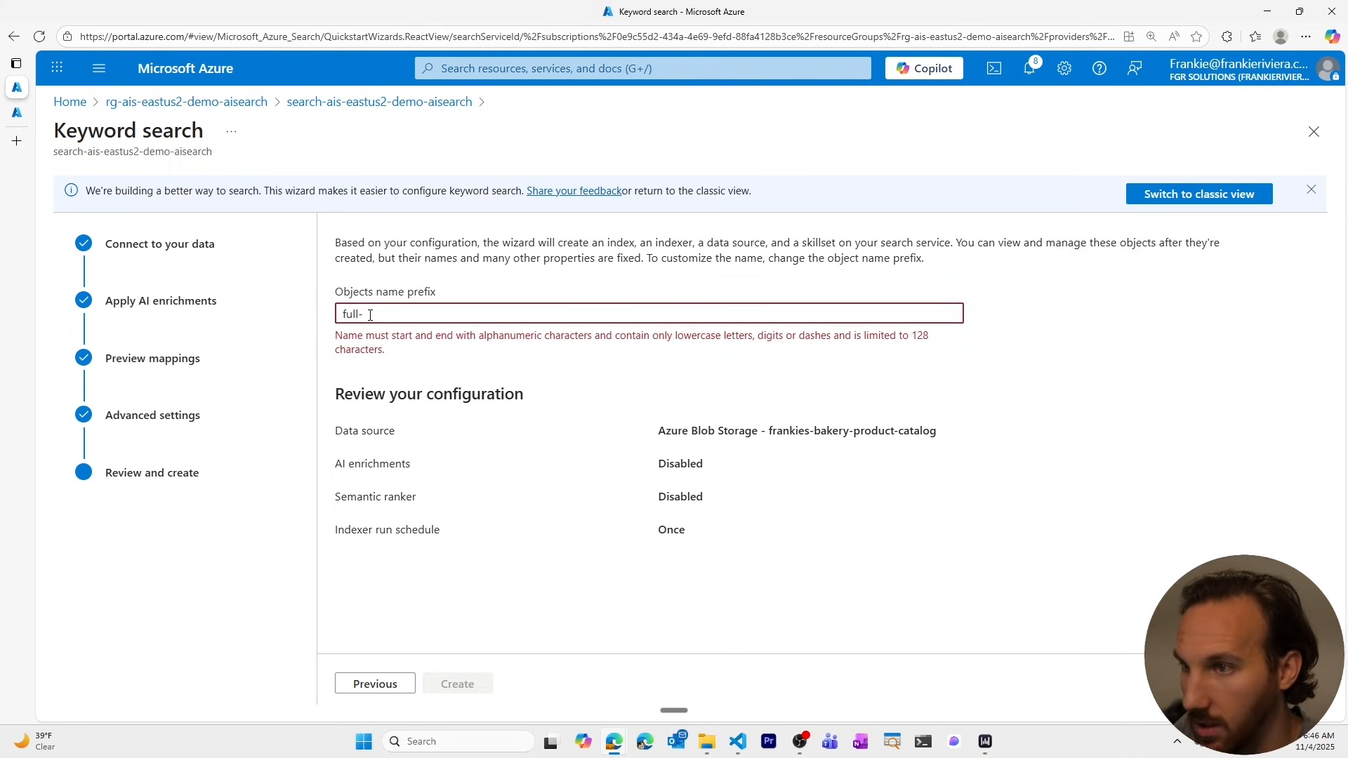
type("ext-")
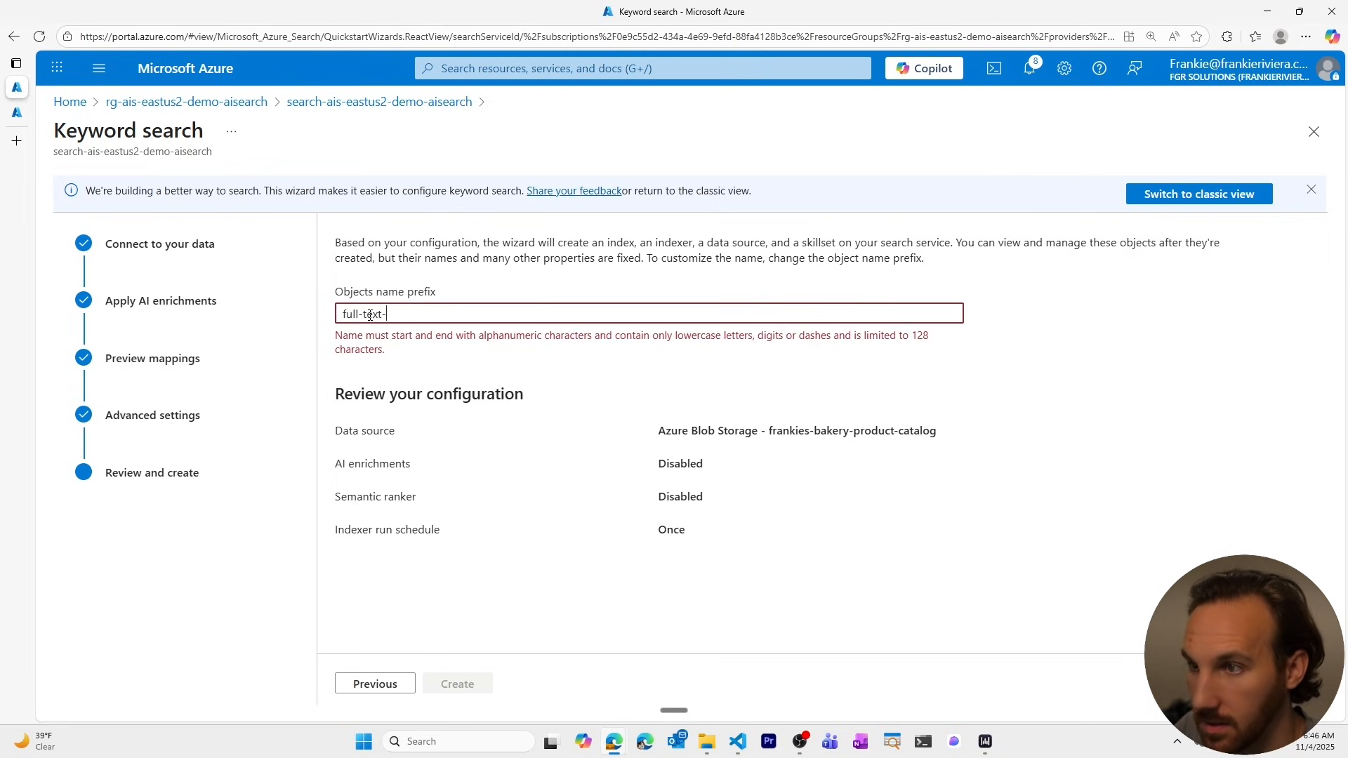
type("serach")
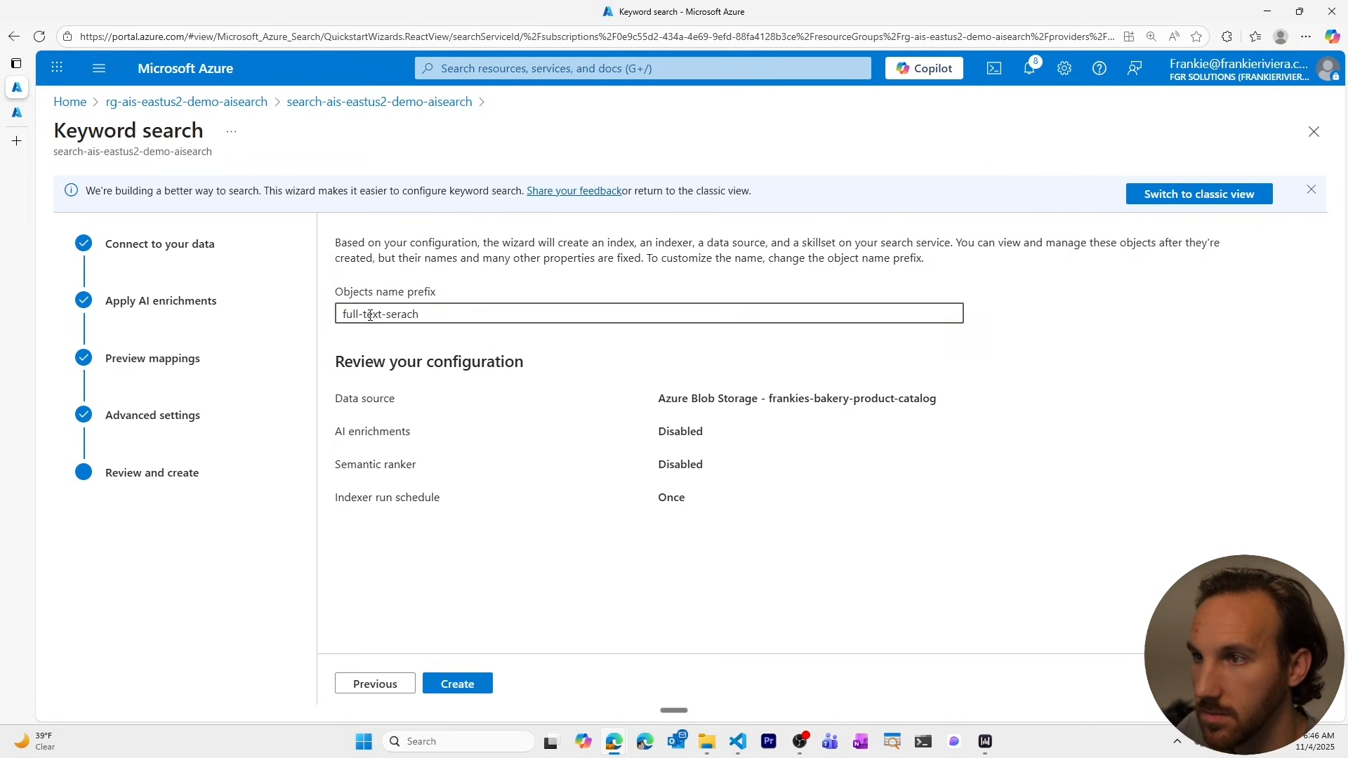
key("ctrl+shift+Left")
type("ser")
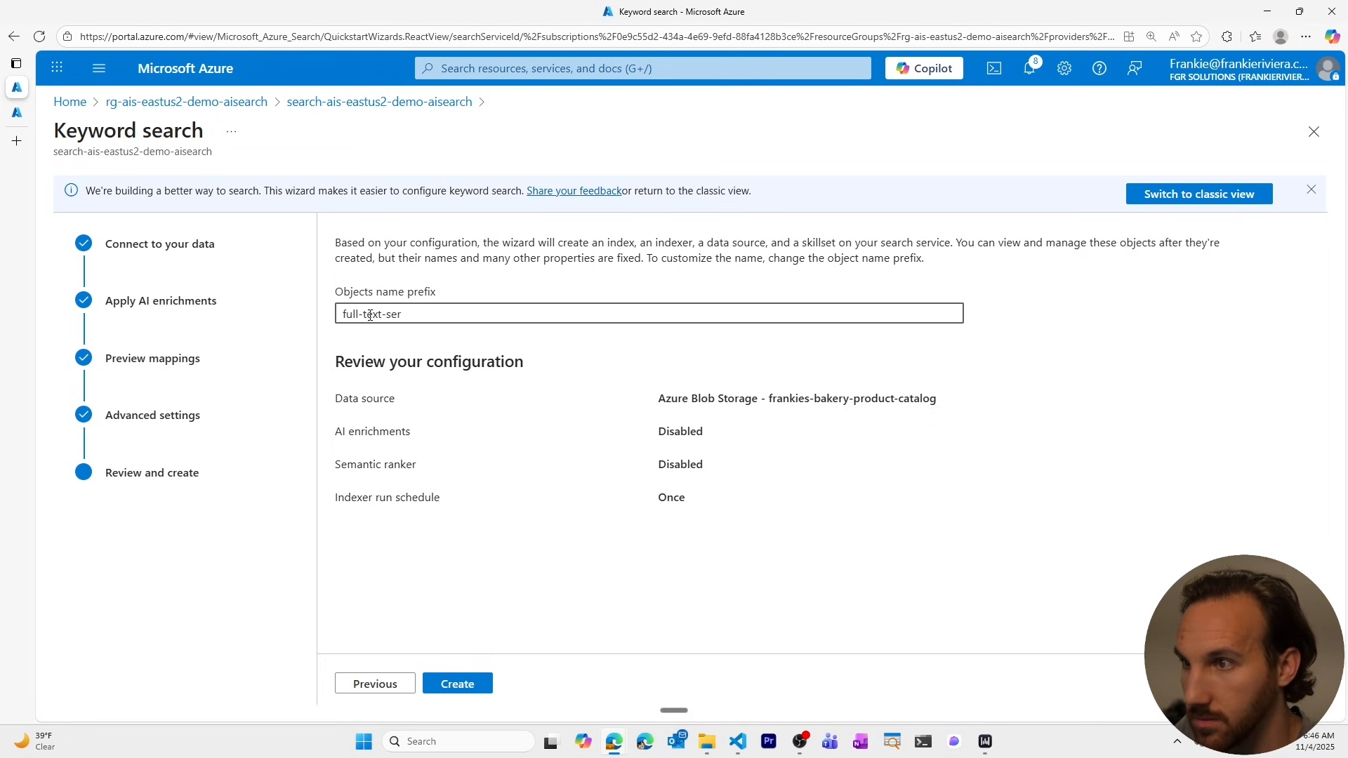
key("BackSpace")
type("arch")
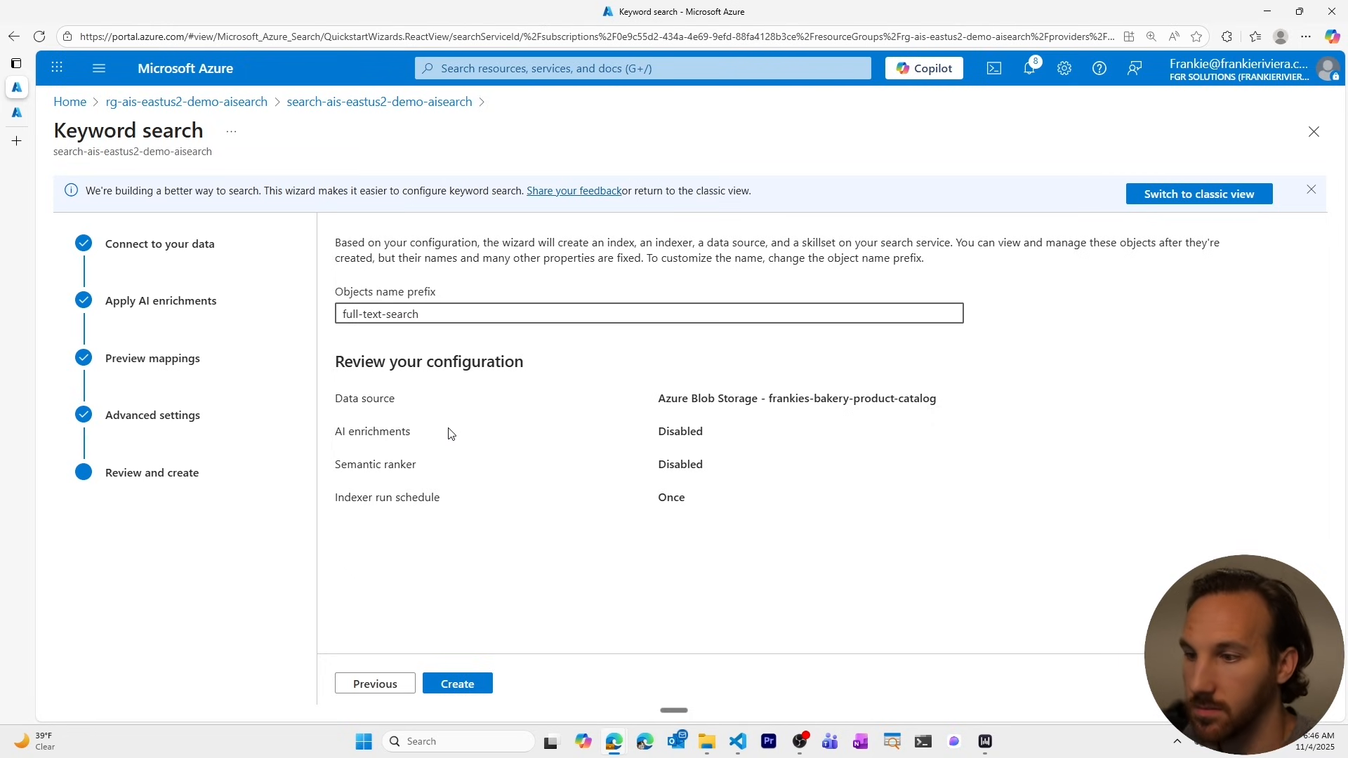
left_click(471, 679)
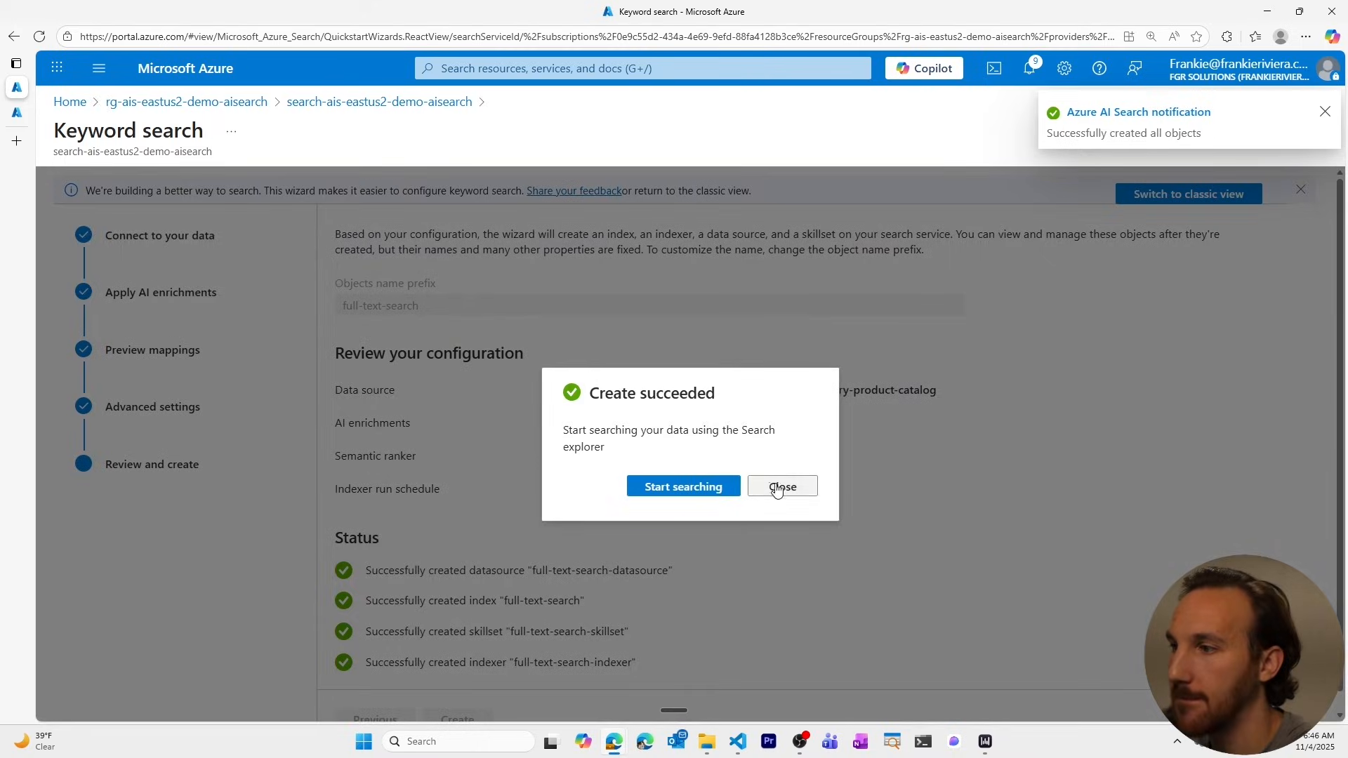
left_click(719, 487)
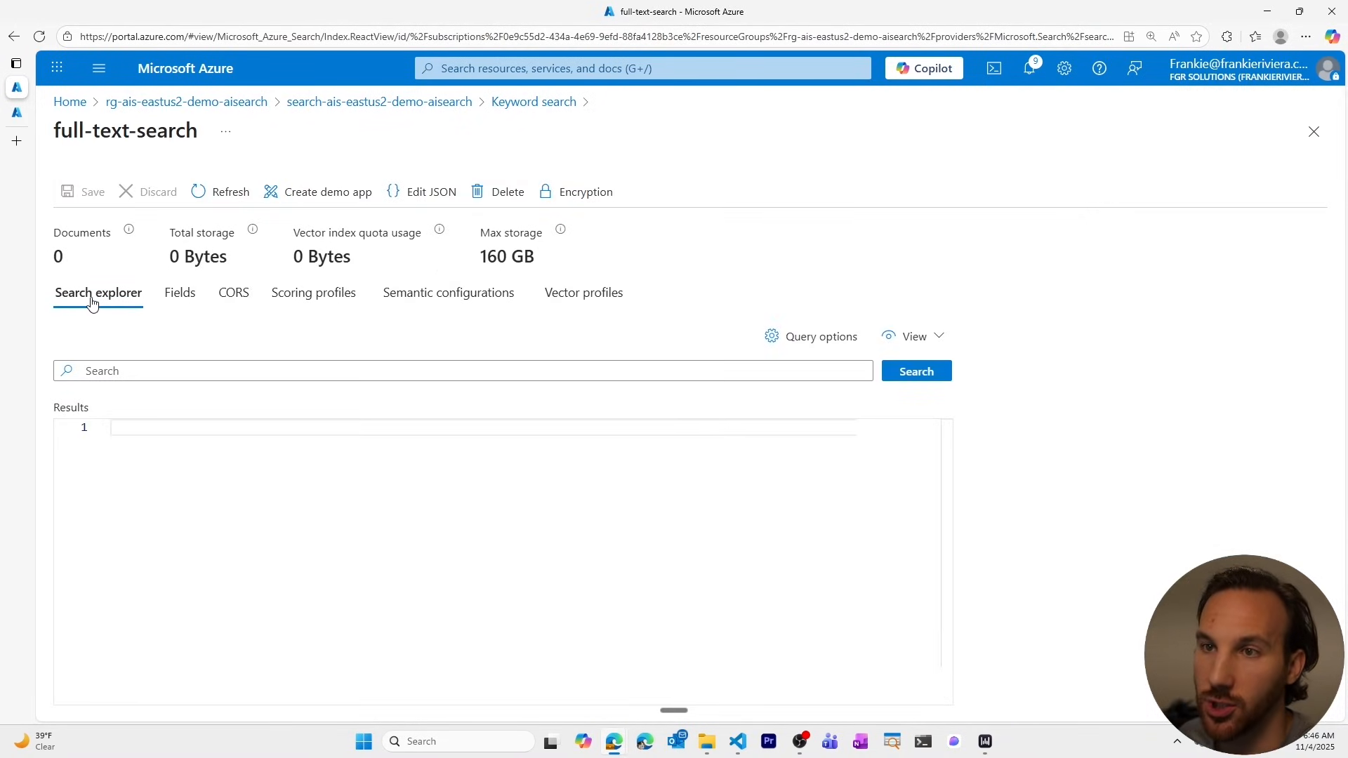
left_click(945, 377)
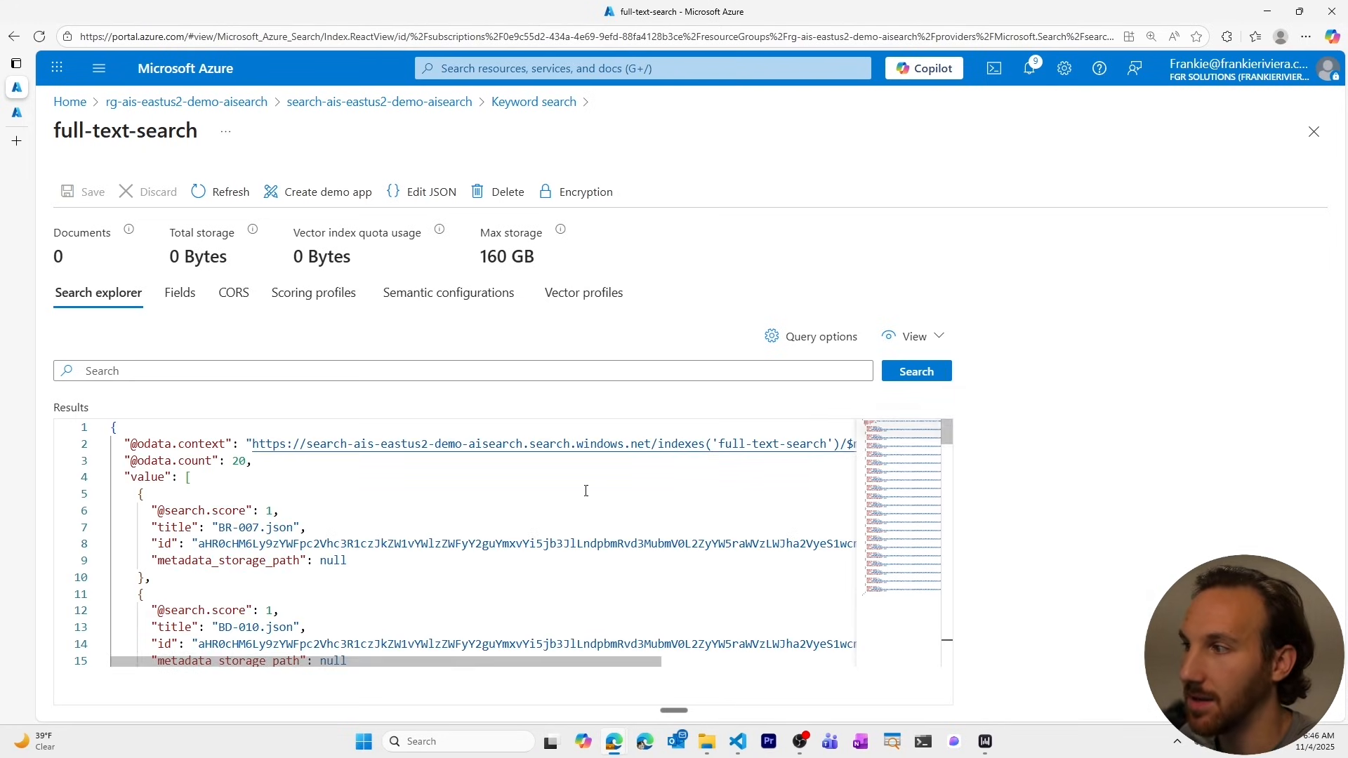
scroll(309, 496, "down", 2)
scroll(309, 496, "down", 13)
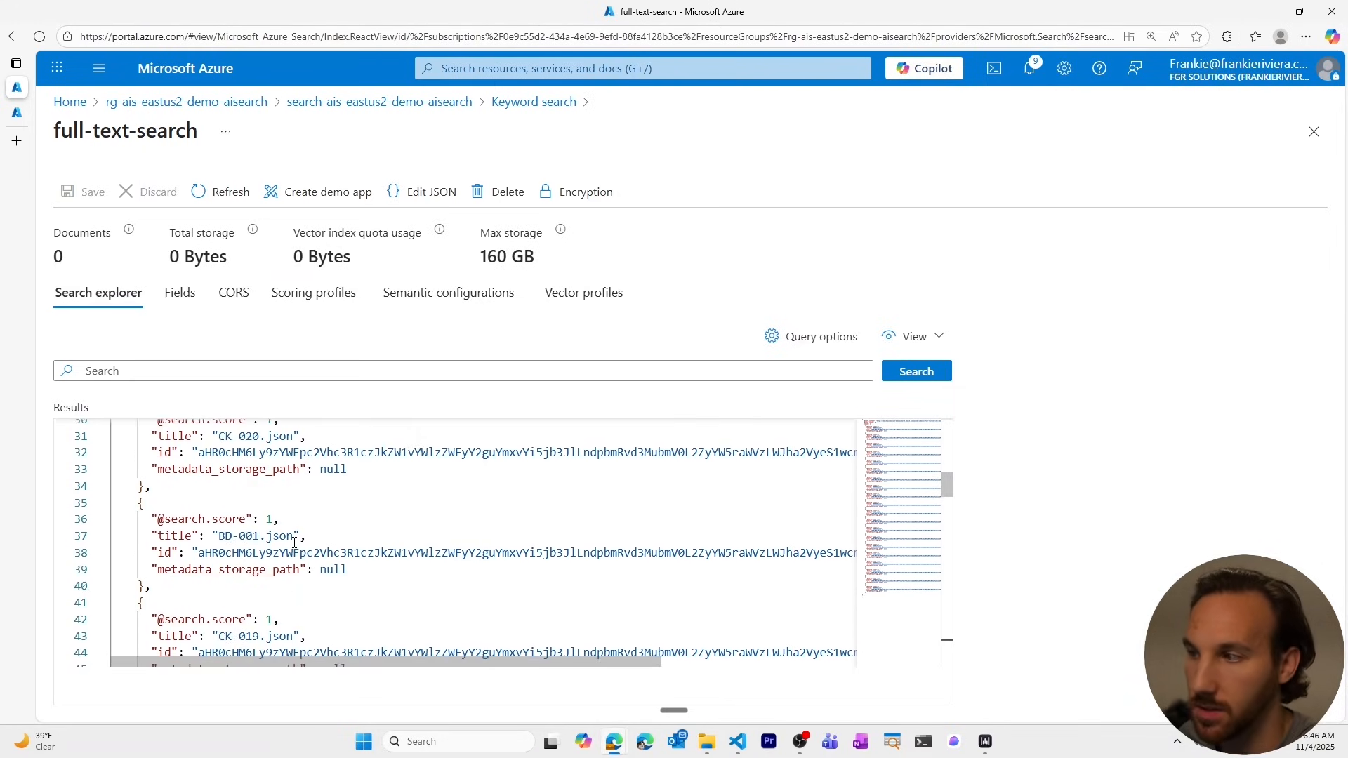
scroll(294, 543, "up", 15)
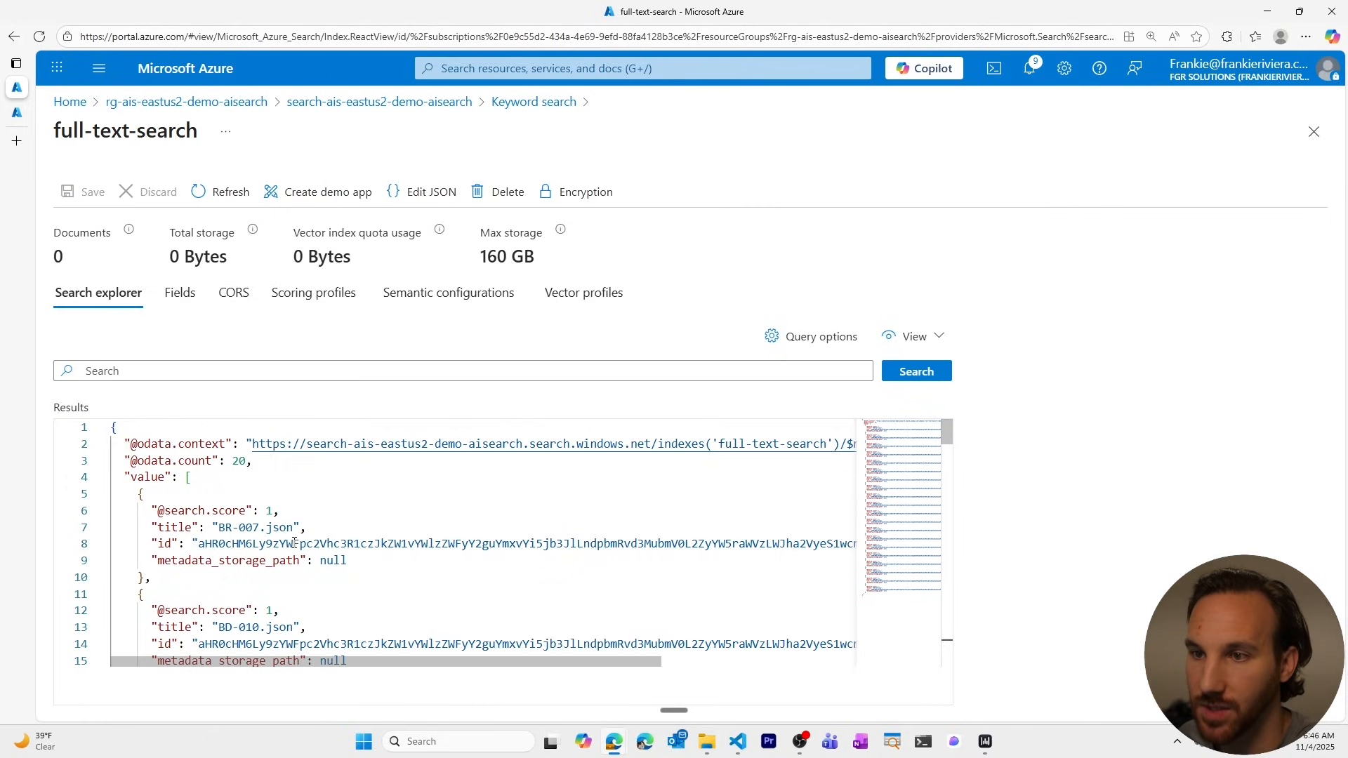
left_click_drag(260, 465, 227, 461)
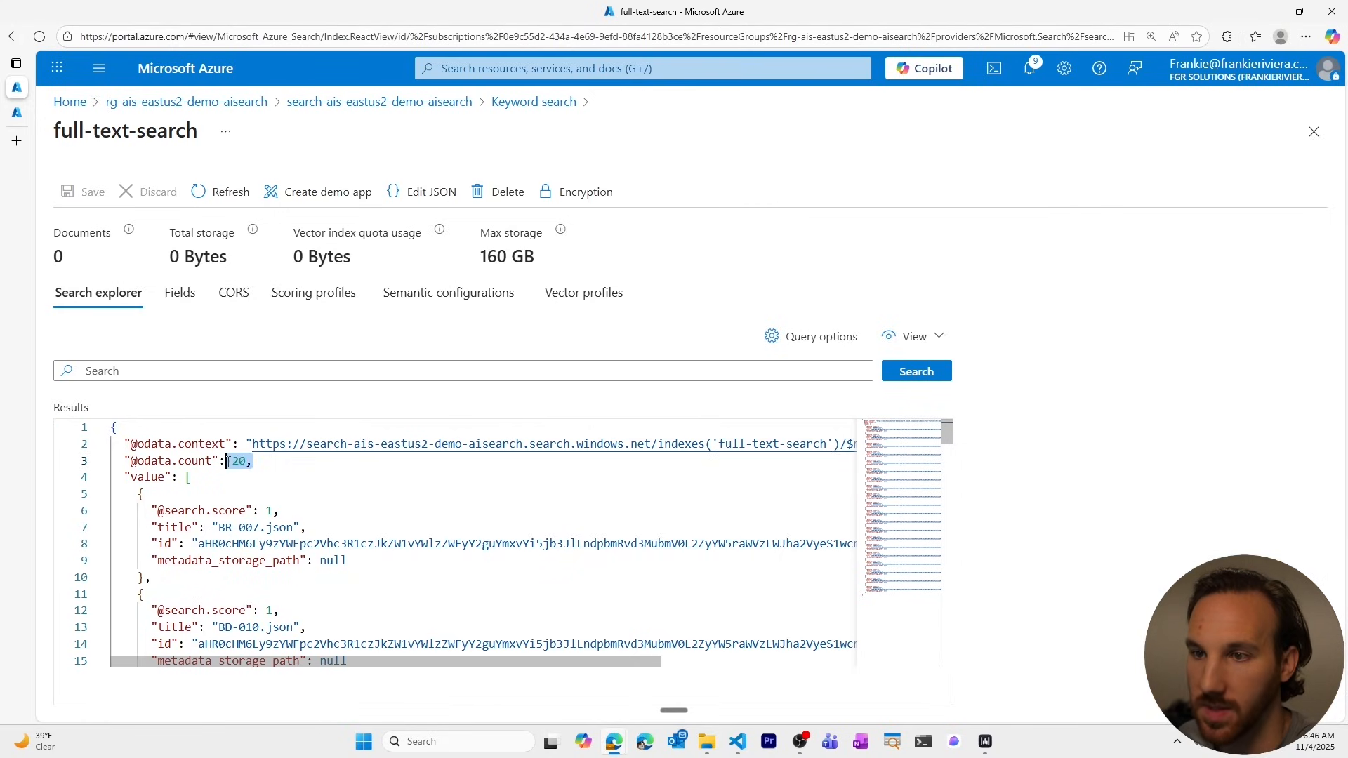
Step: Review the index's fields, then open its definition in Edit JSON
left_click(176, 294)
scroll(657, 460, "down", 3)
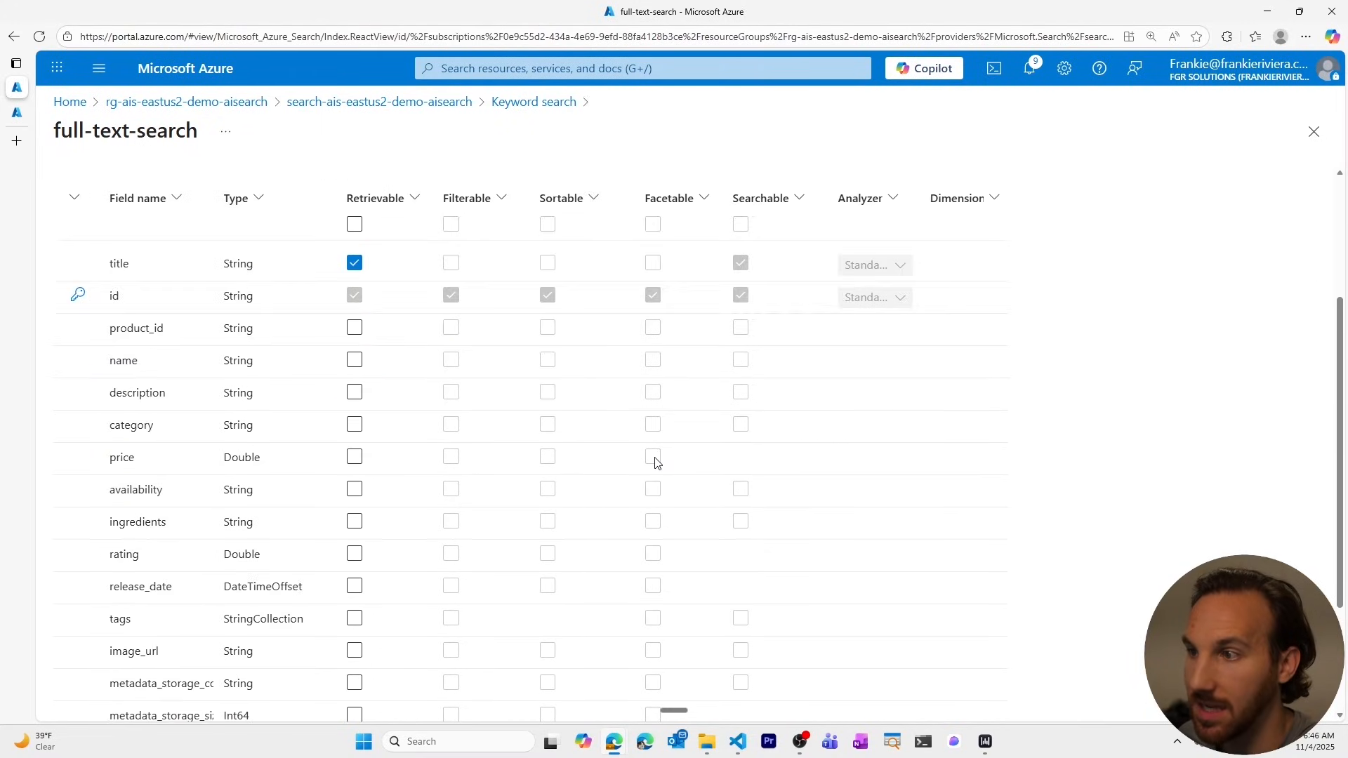
scroll(518, 344, "up", 1)
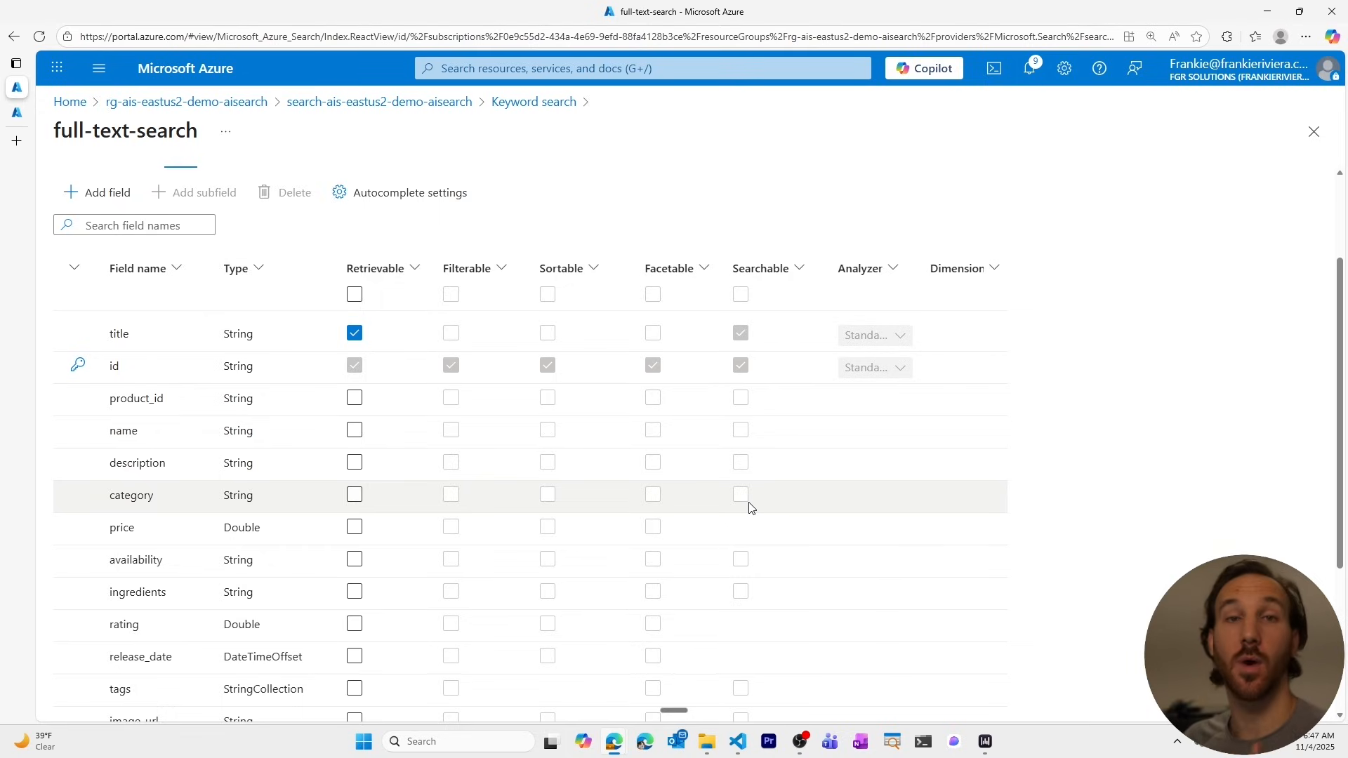
scroll(750, 508, "up", 2)
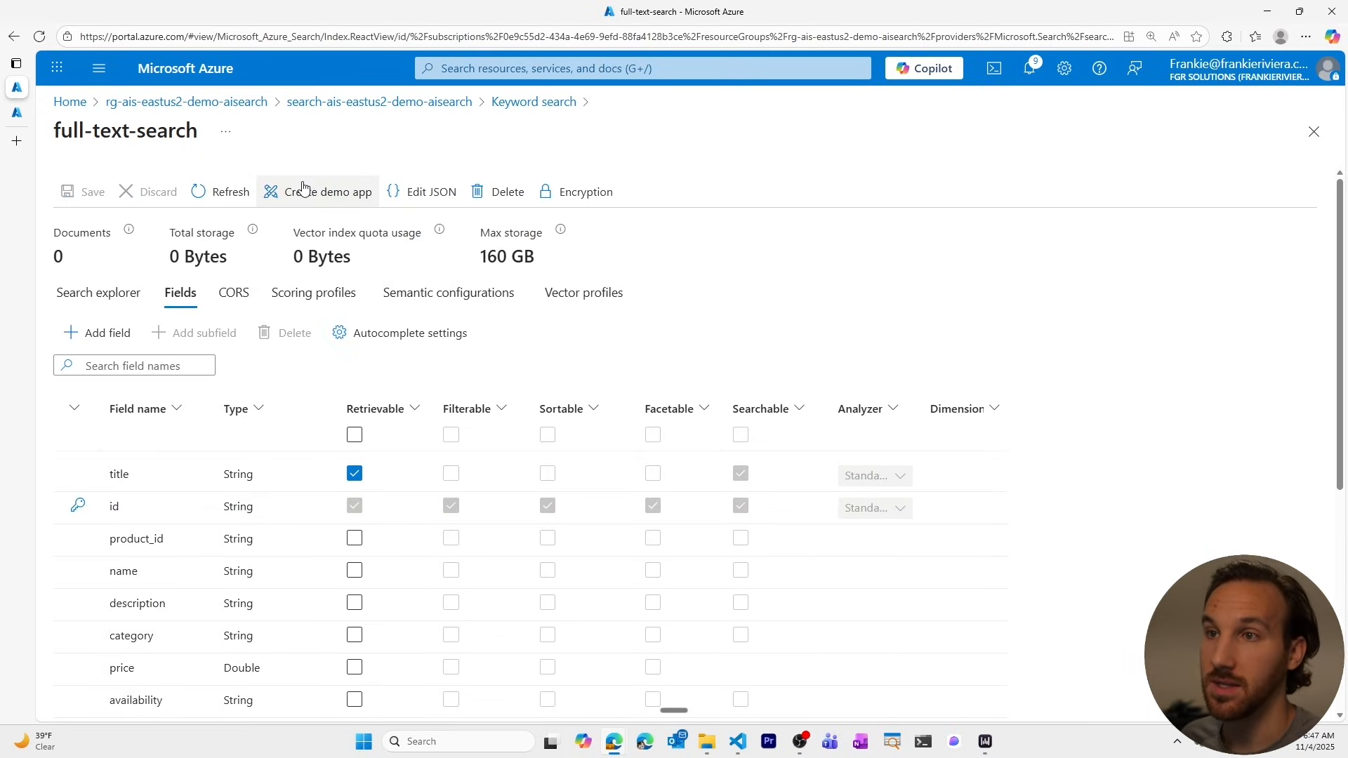
left_click(416, 195)
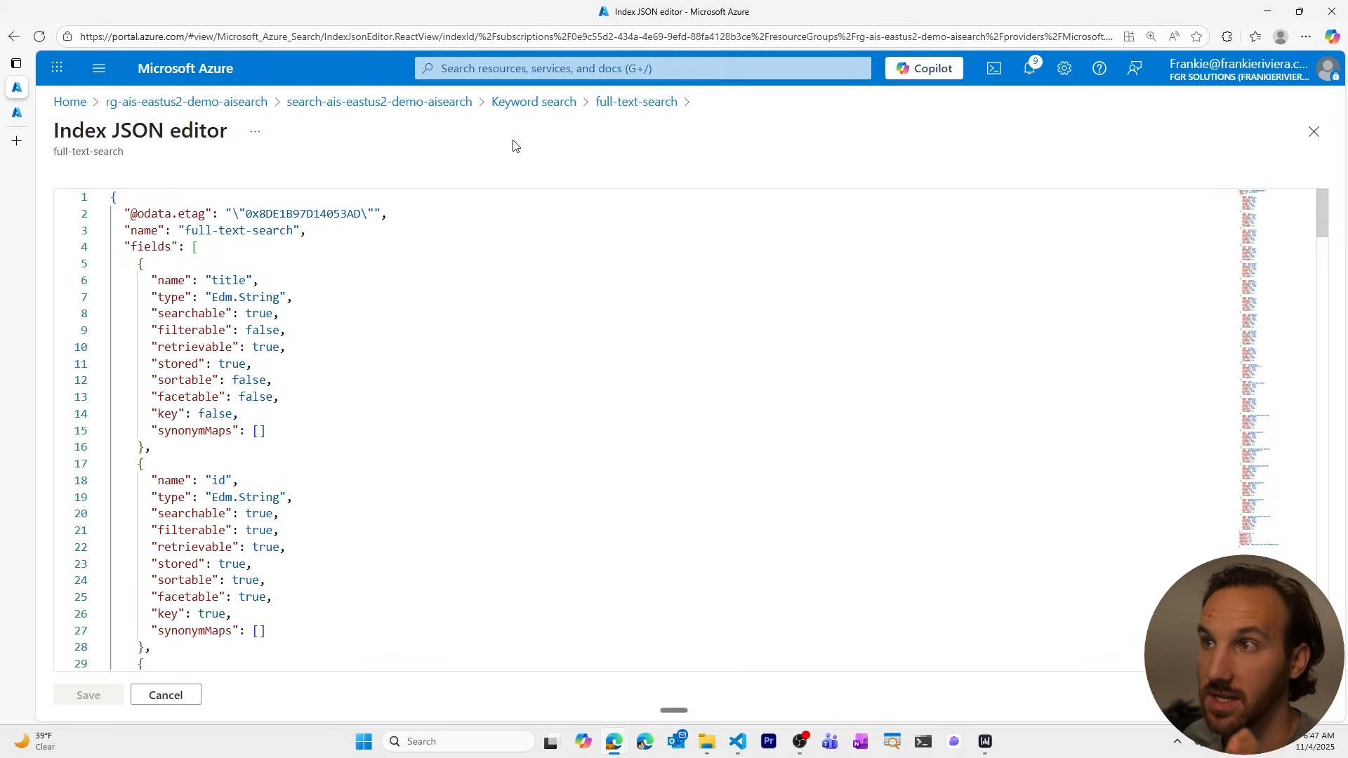
Step: Mark product_id, name, description, category, price and availability retrievable and save the index
left_click(625, 103)
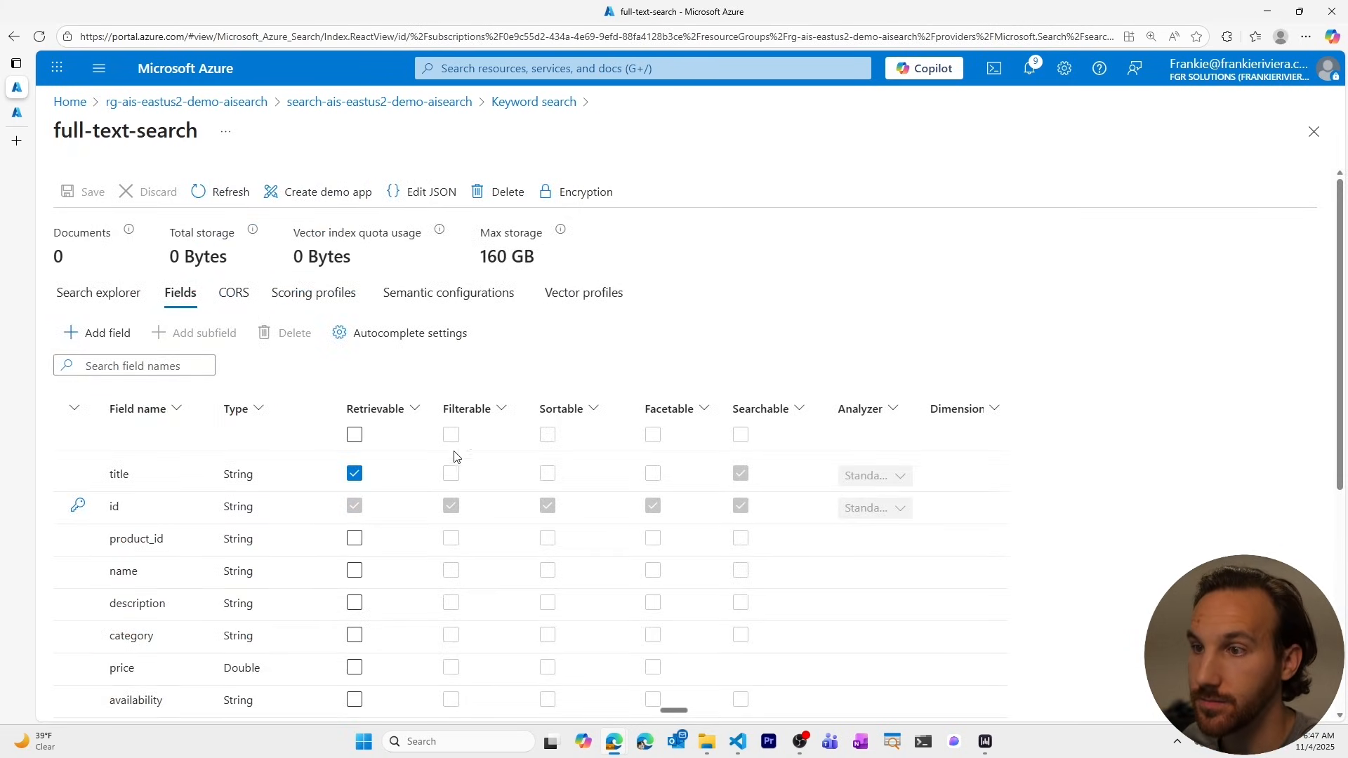
scroll(393, 446, "down", 4)
scroll(356, 331, "up", 2)
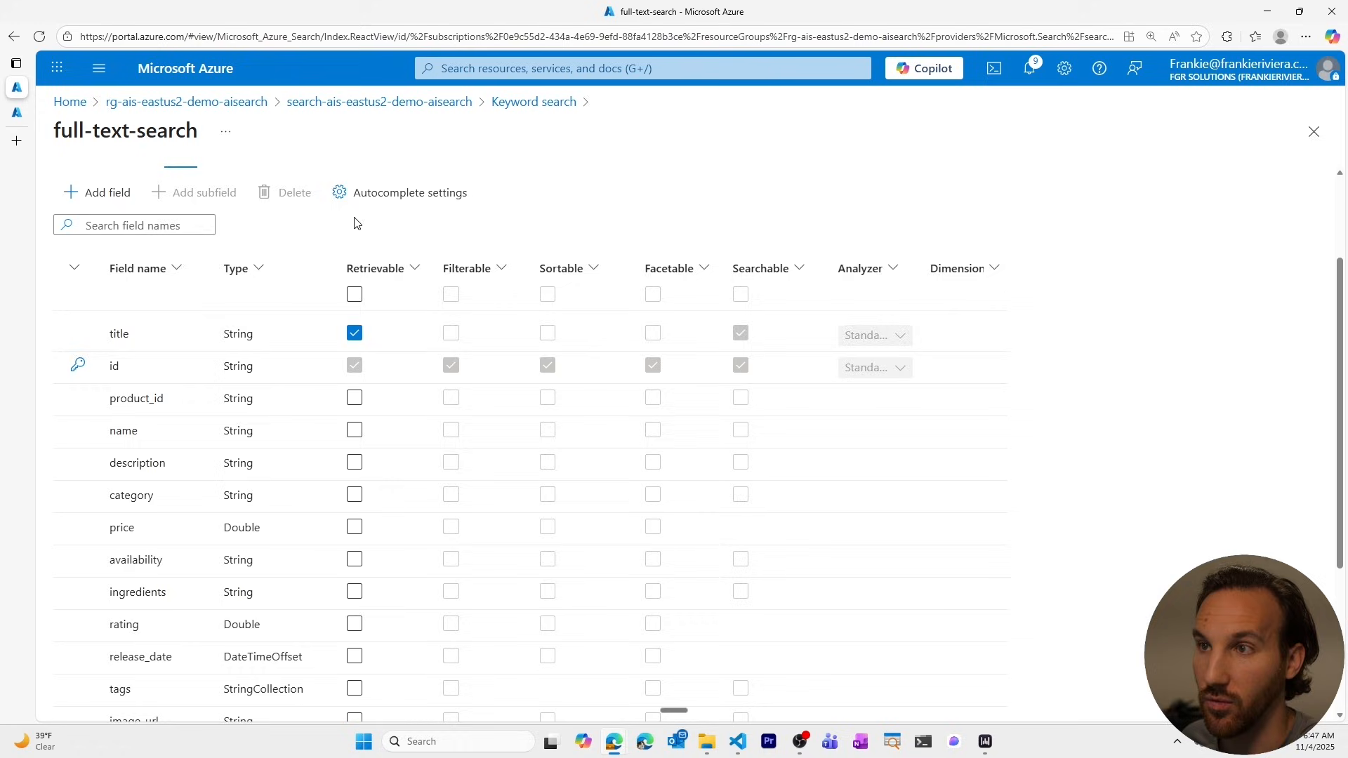
left_click(354, 398)
left_click(355, 430)
left_click(355, 463)
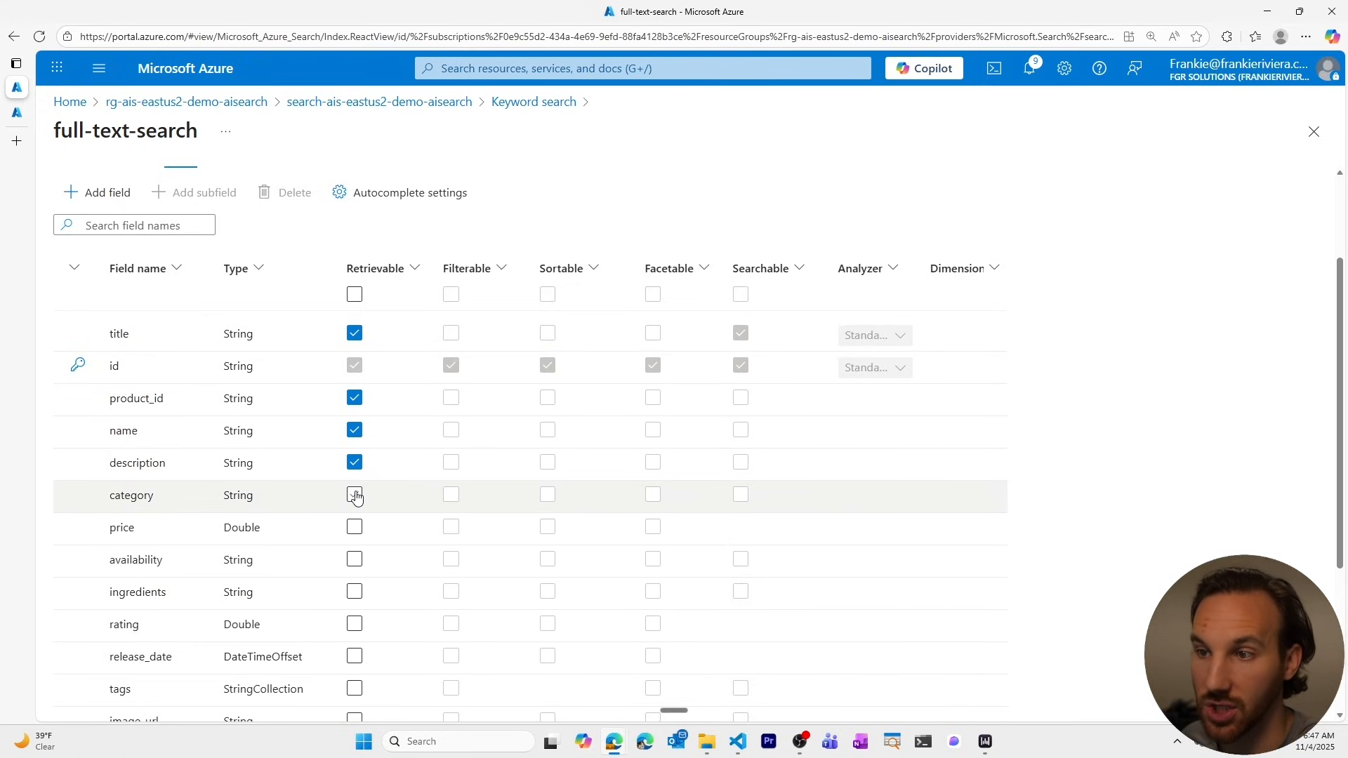
left_click(354, 495)
left_click(355, 527)
left_click(355, 566)
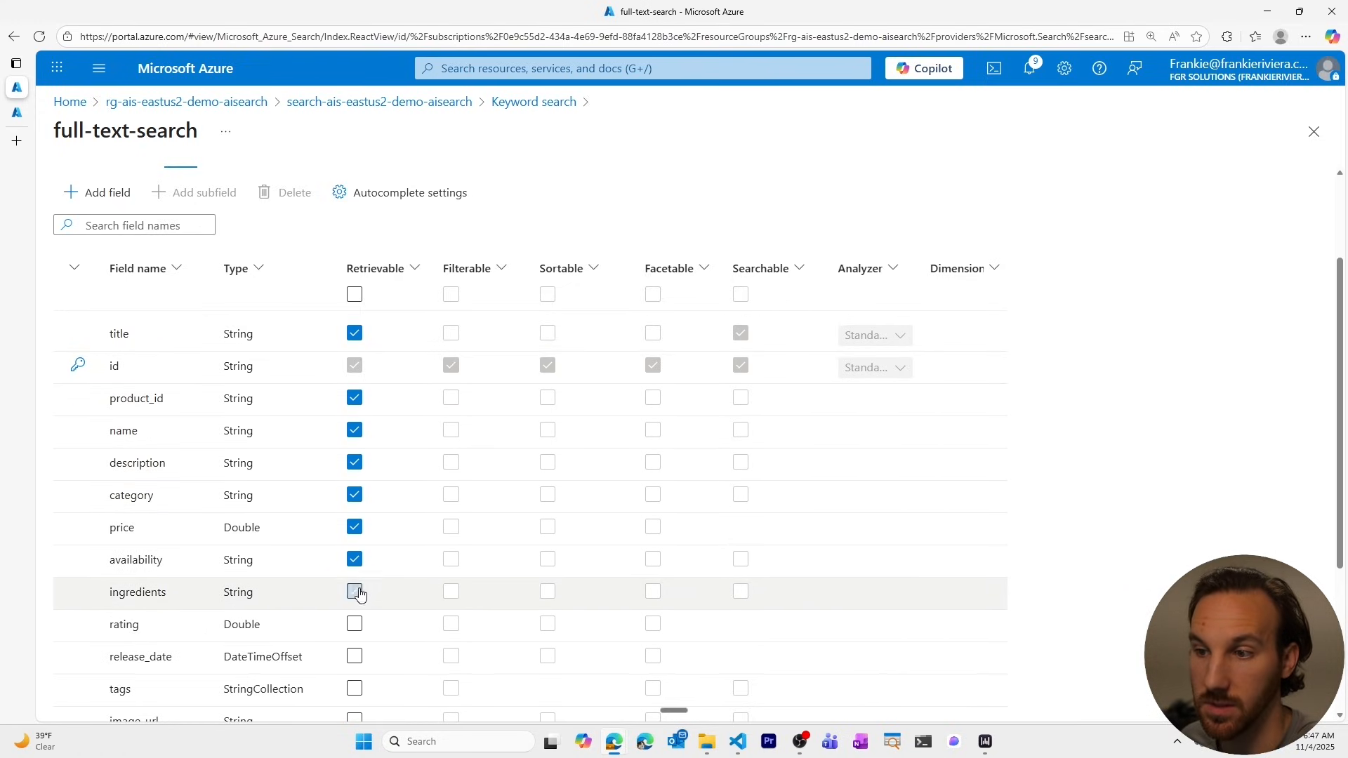
scroll(372, 562, "up", 2)
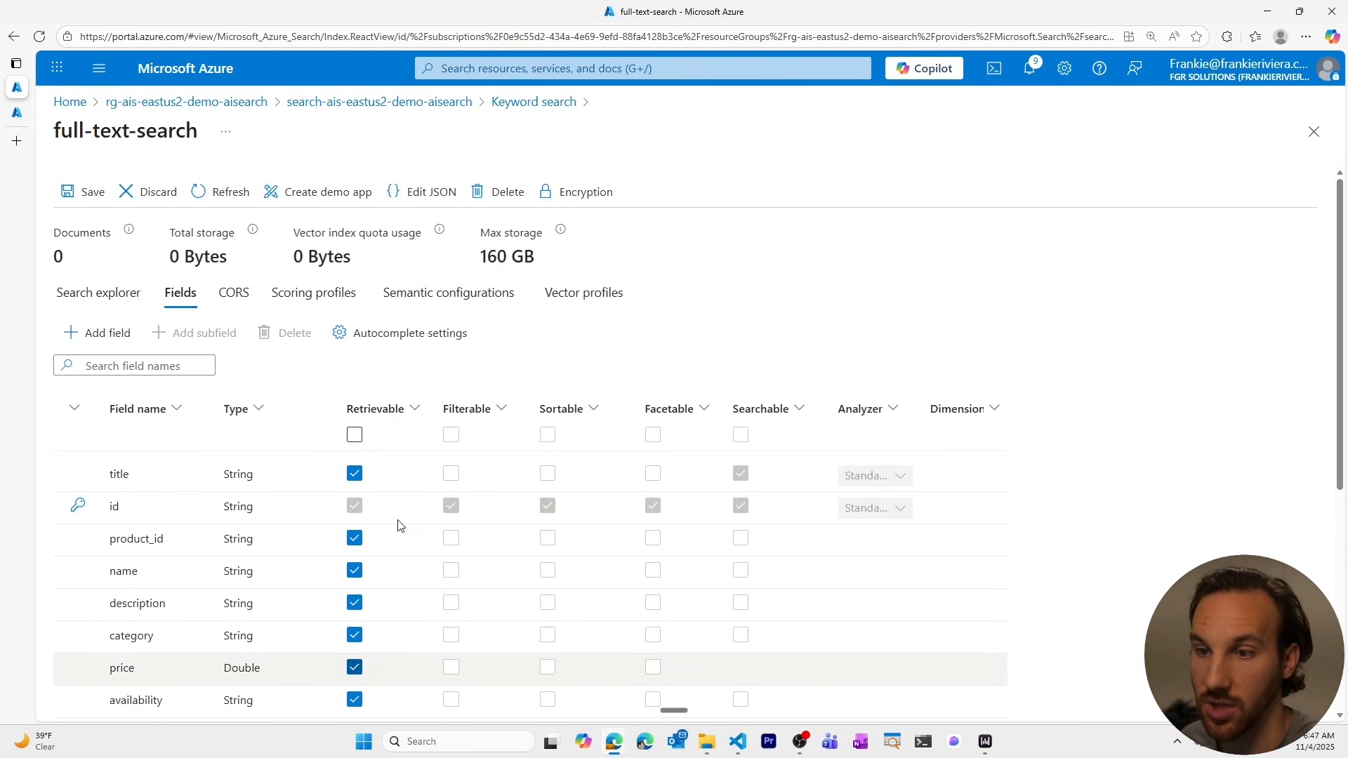
left_click(82, 196)
Step: Run an empty search in Search explorer to check the returned fields
left_click(100, 298)
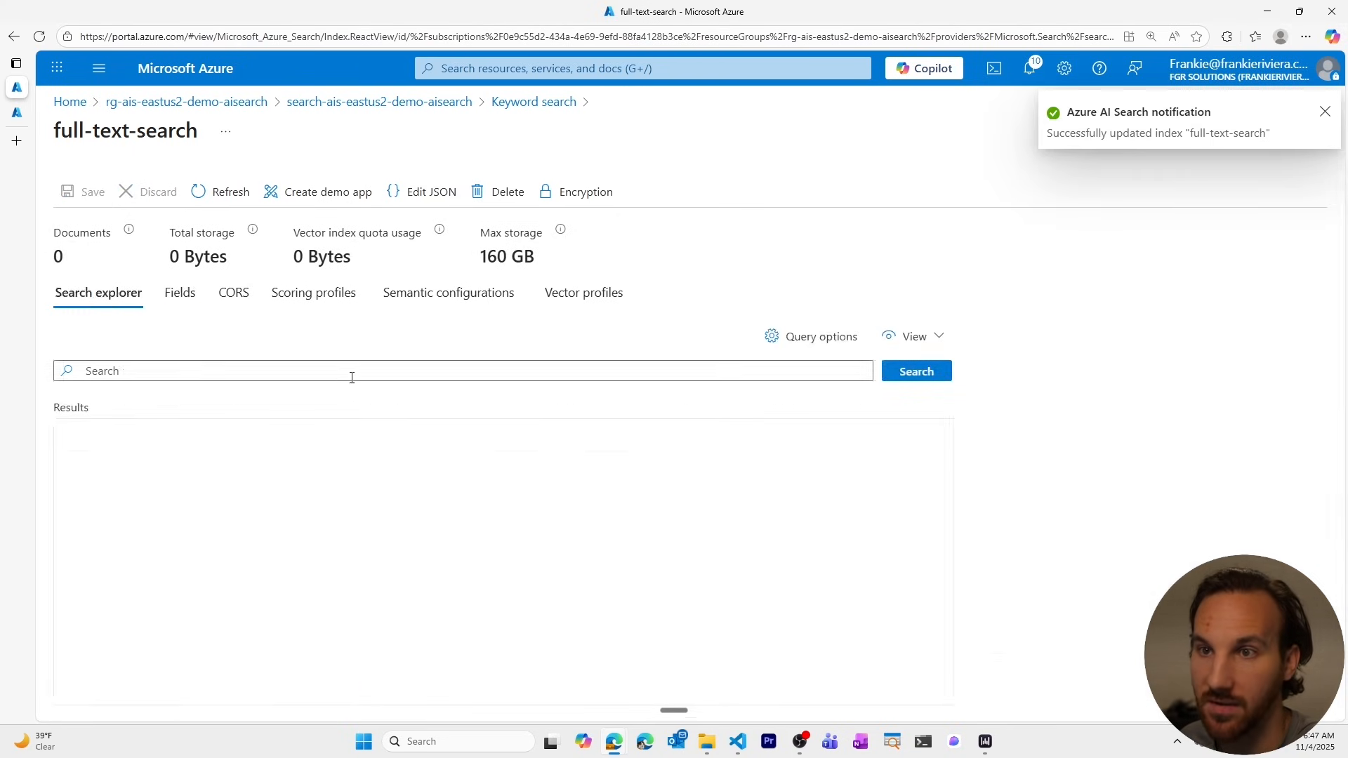
left_click(899, 379)
scroll(274, 567, "down", 2)
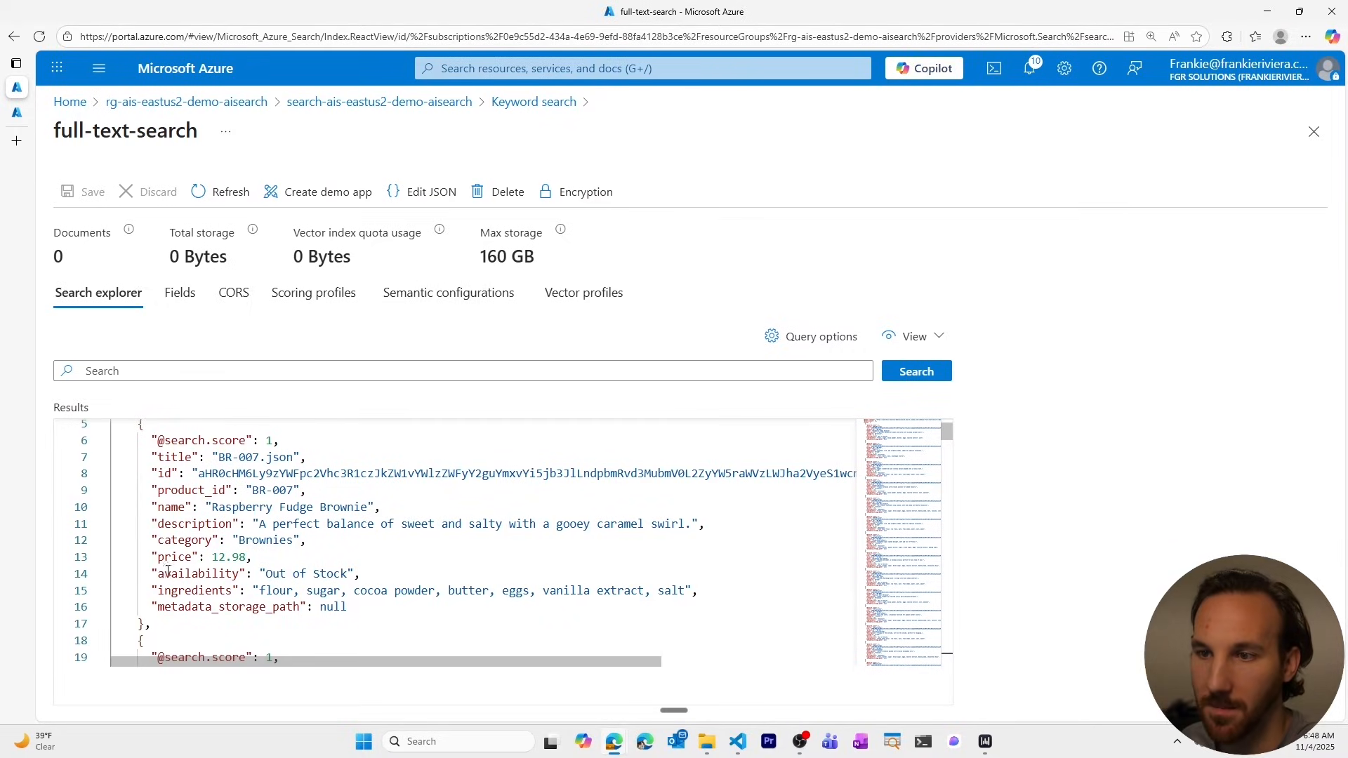
left_click(180, 294)
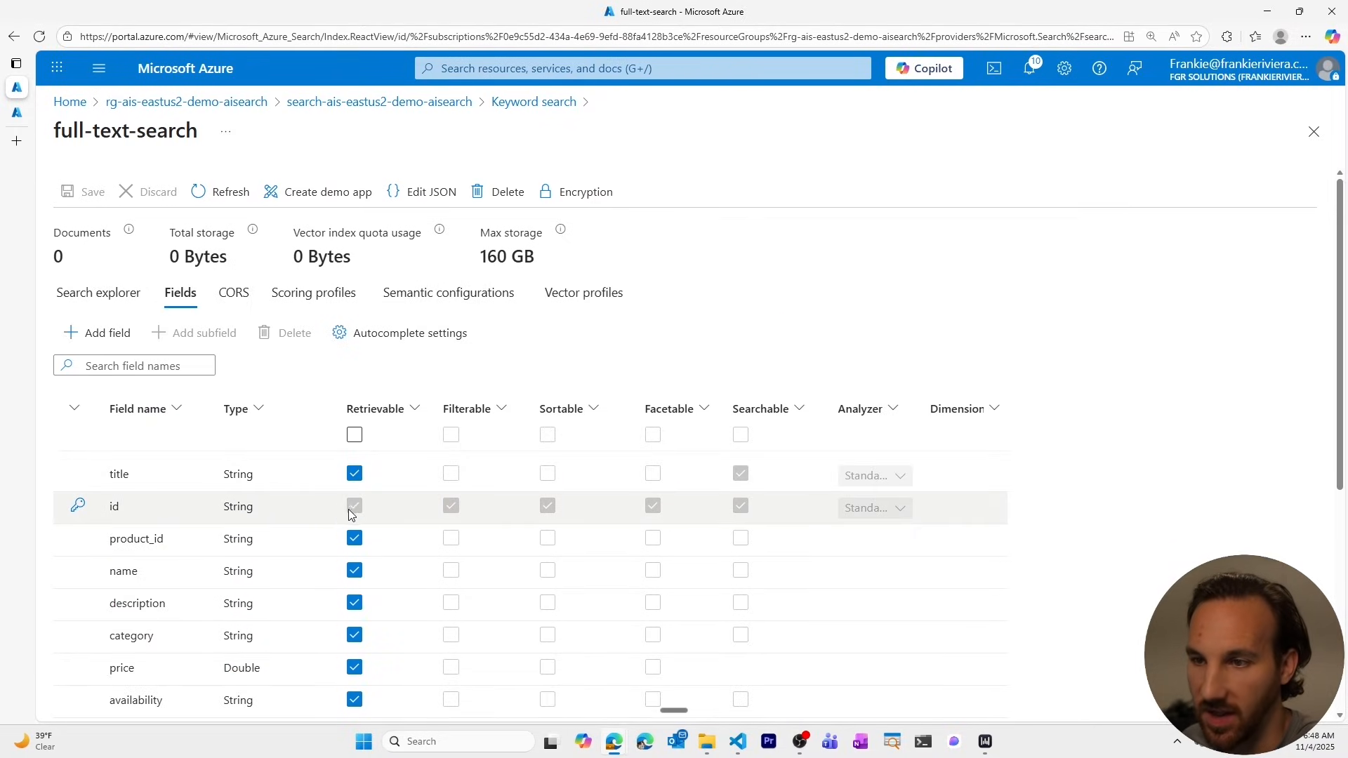
Step: Untick Retrievable for product_id, name, category, price, availability and metadata_storage_path, then save
scroll(352, 505, "down", 4)
left_click(354, 419)
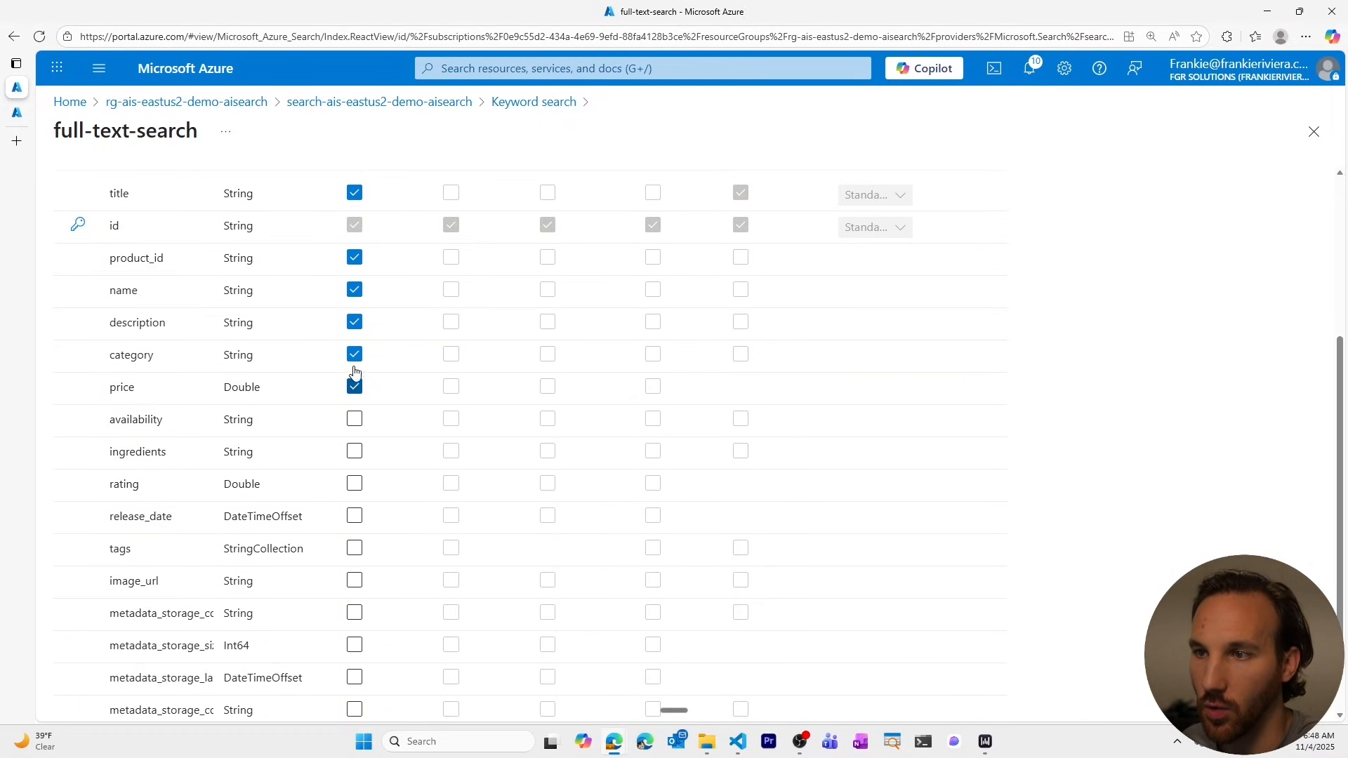
left_click(355, 387)
left_click(355, 354)
left_click(355, 290)
left_click(354, 258)
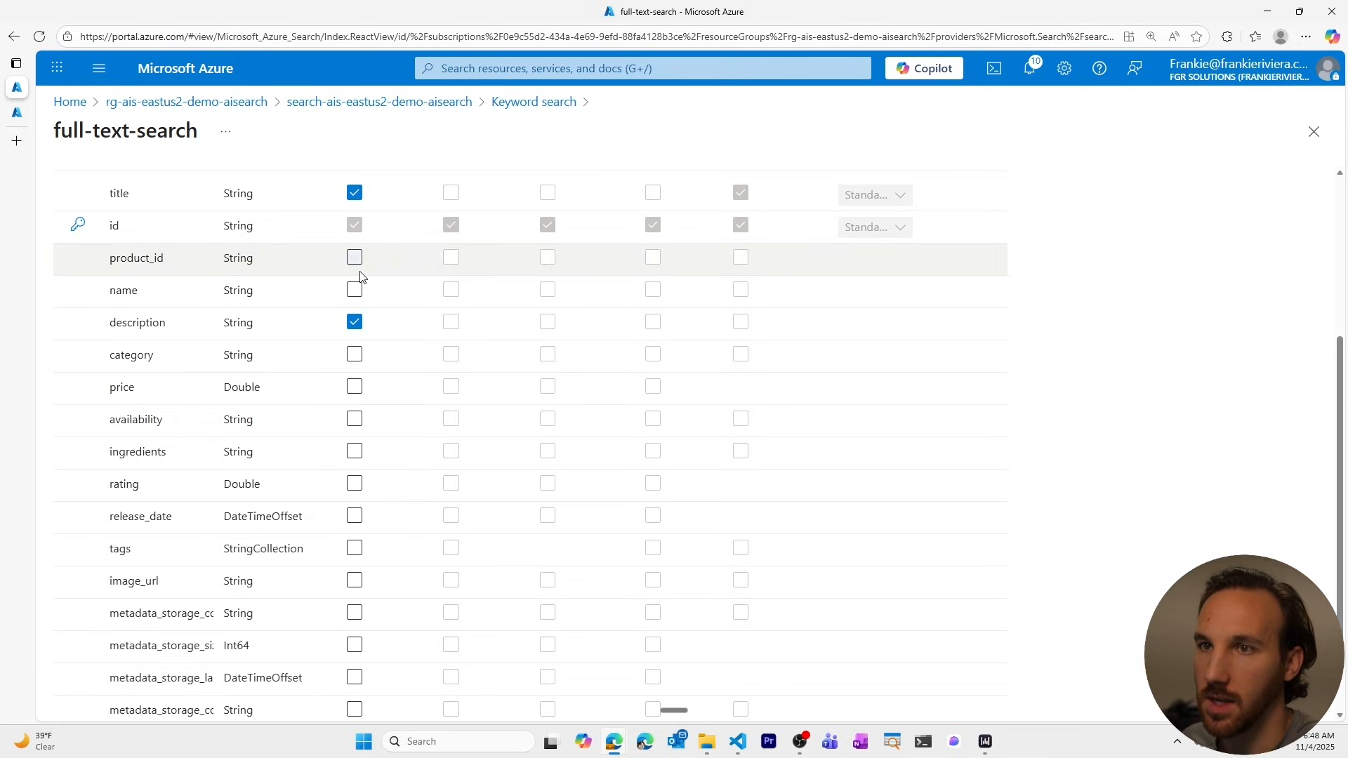
scroll(356, 281, "up", 3)
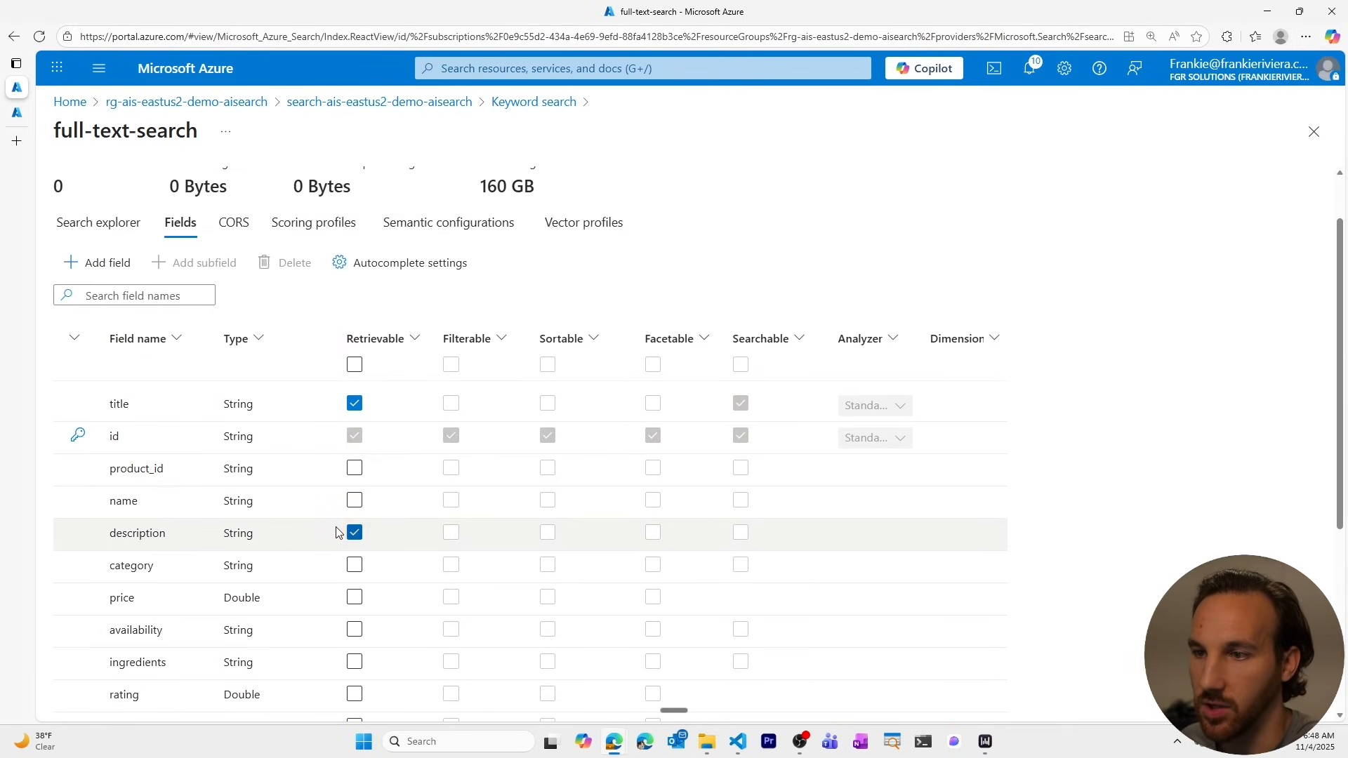
scroll(352, 533, "down", 5)
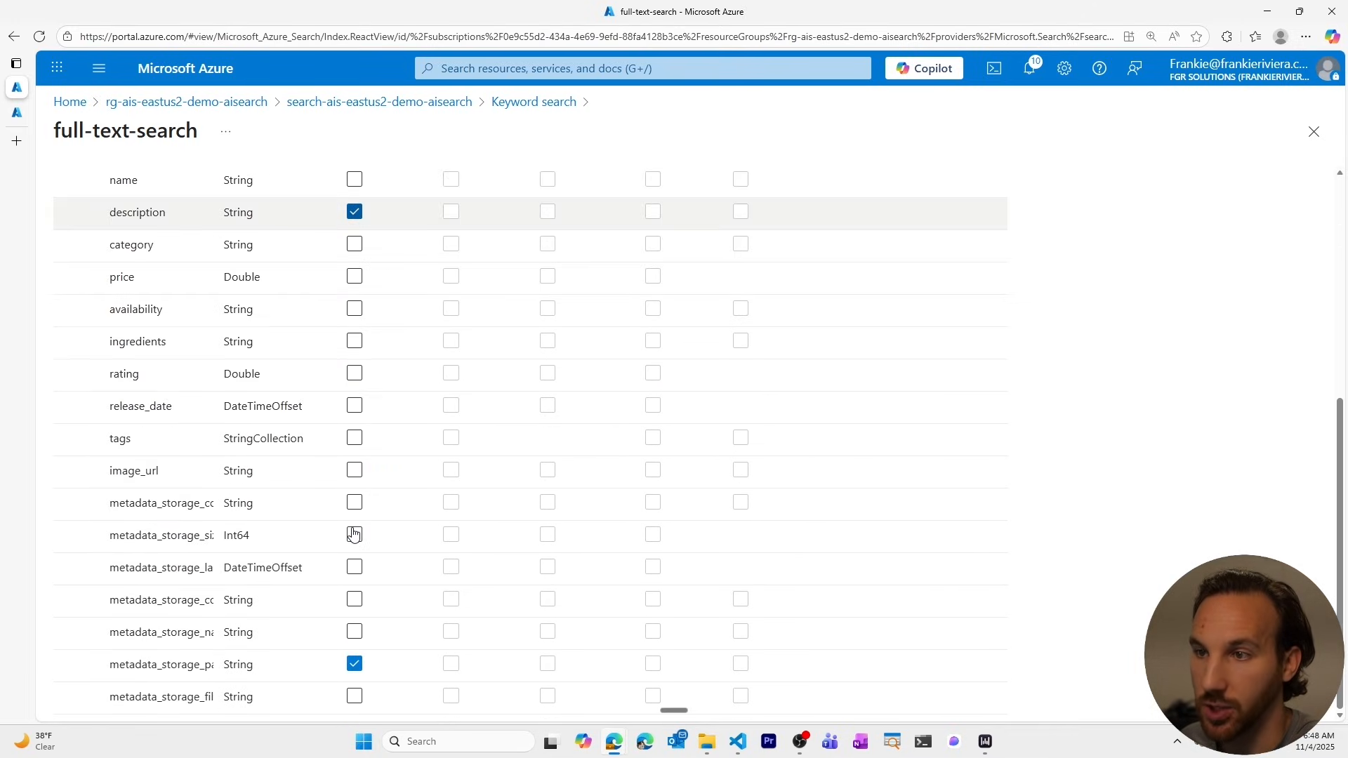
left_click(355, 663)
scroll(281, 491, "up", 6)
left_click(87, 190)
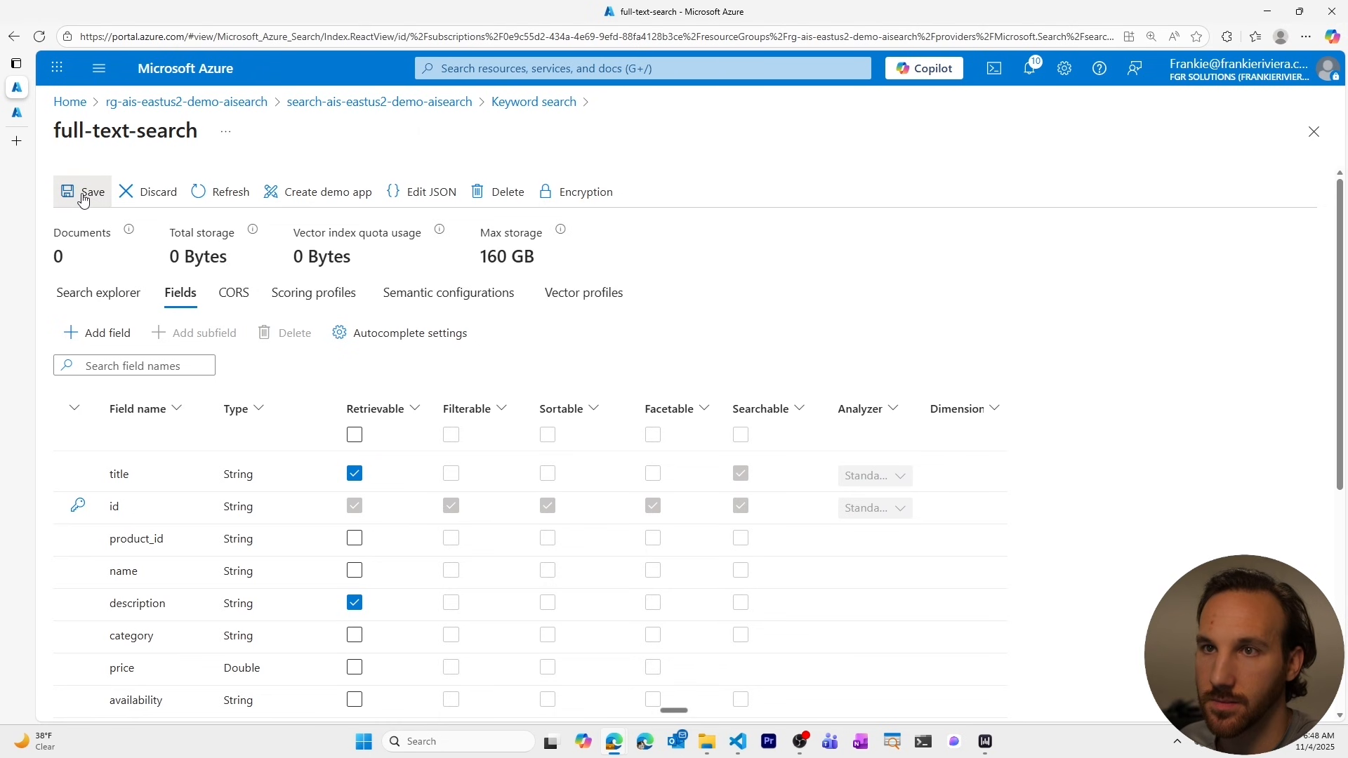
Step: Rerun the search to confirm only title, id and description are returned
left_click(99, 292)
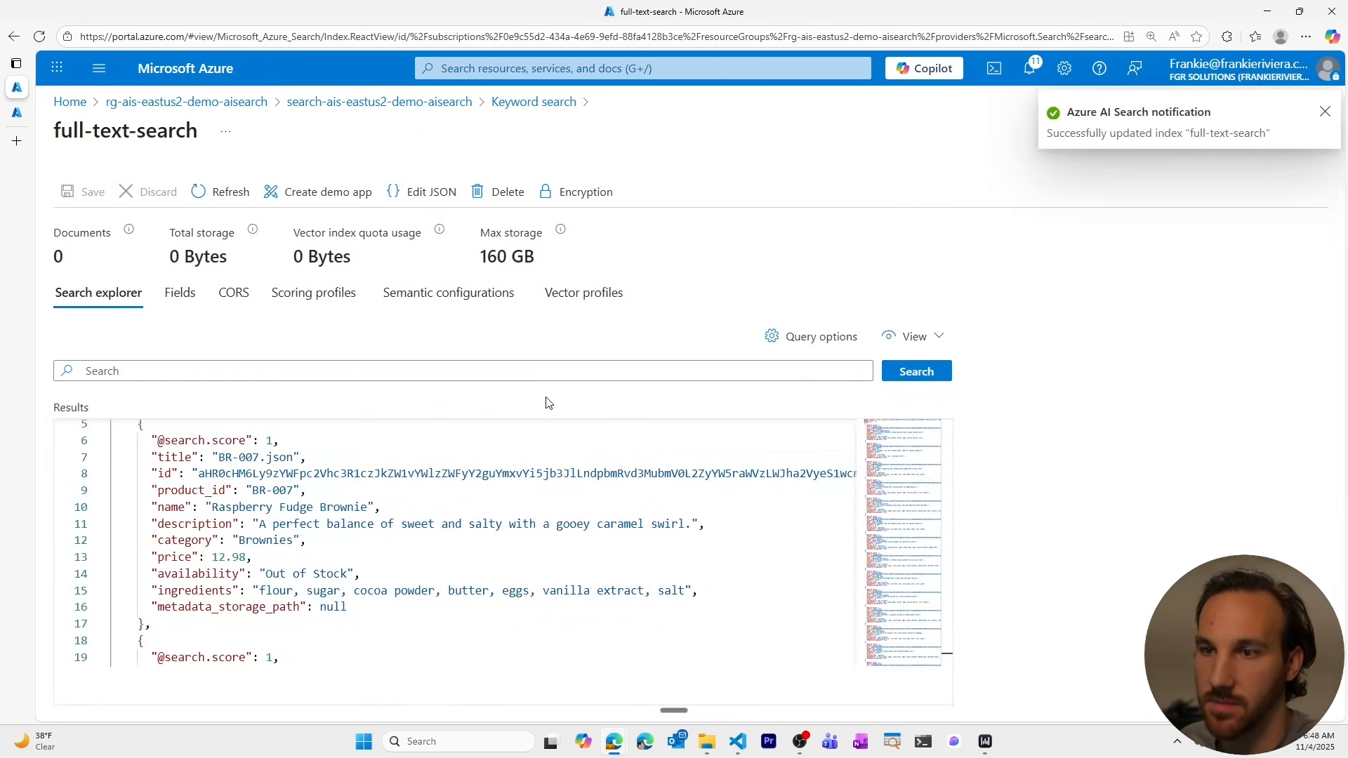
left_click(914, 370)
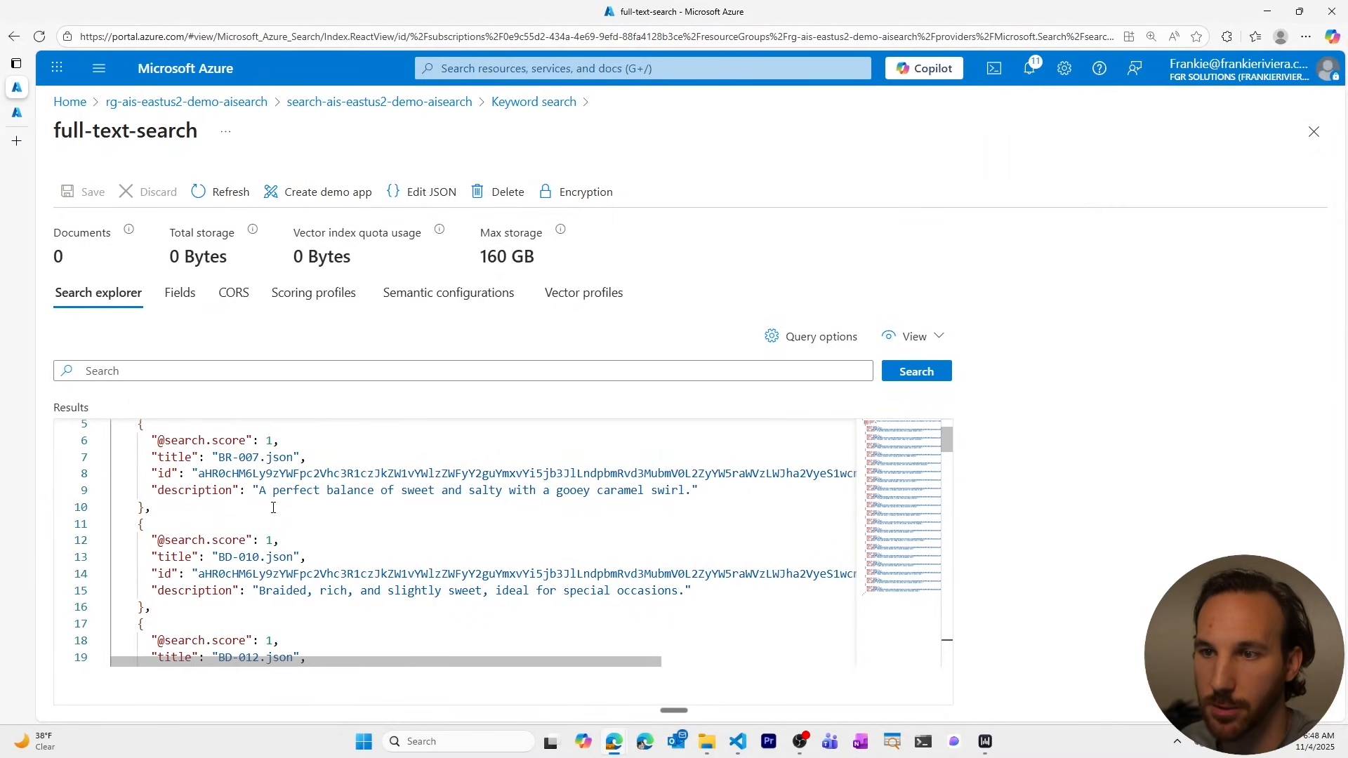
scroll(300, 558, "up", 1)
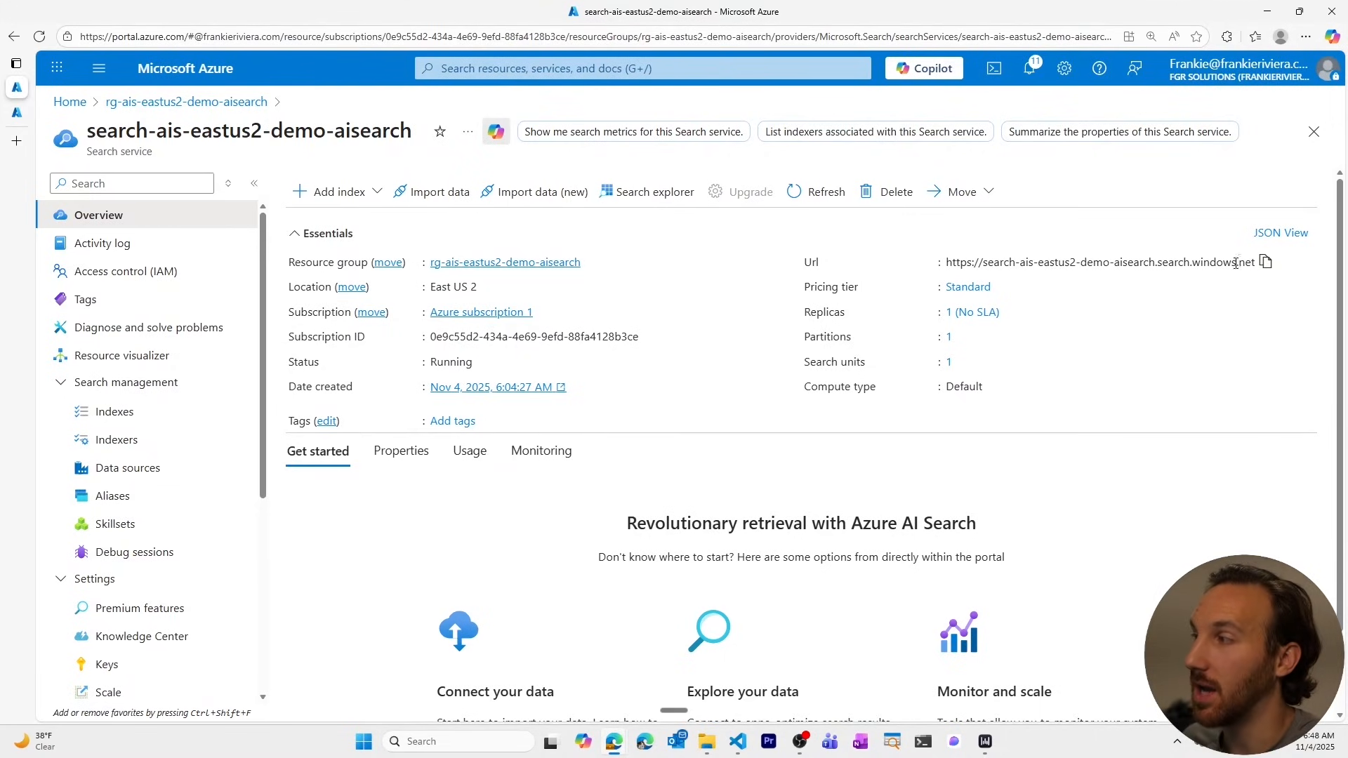
Step: Check the search service's access keys and managed identity, then return to Overview
left_click(149, 666)
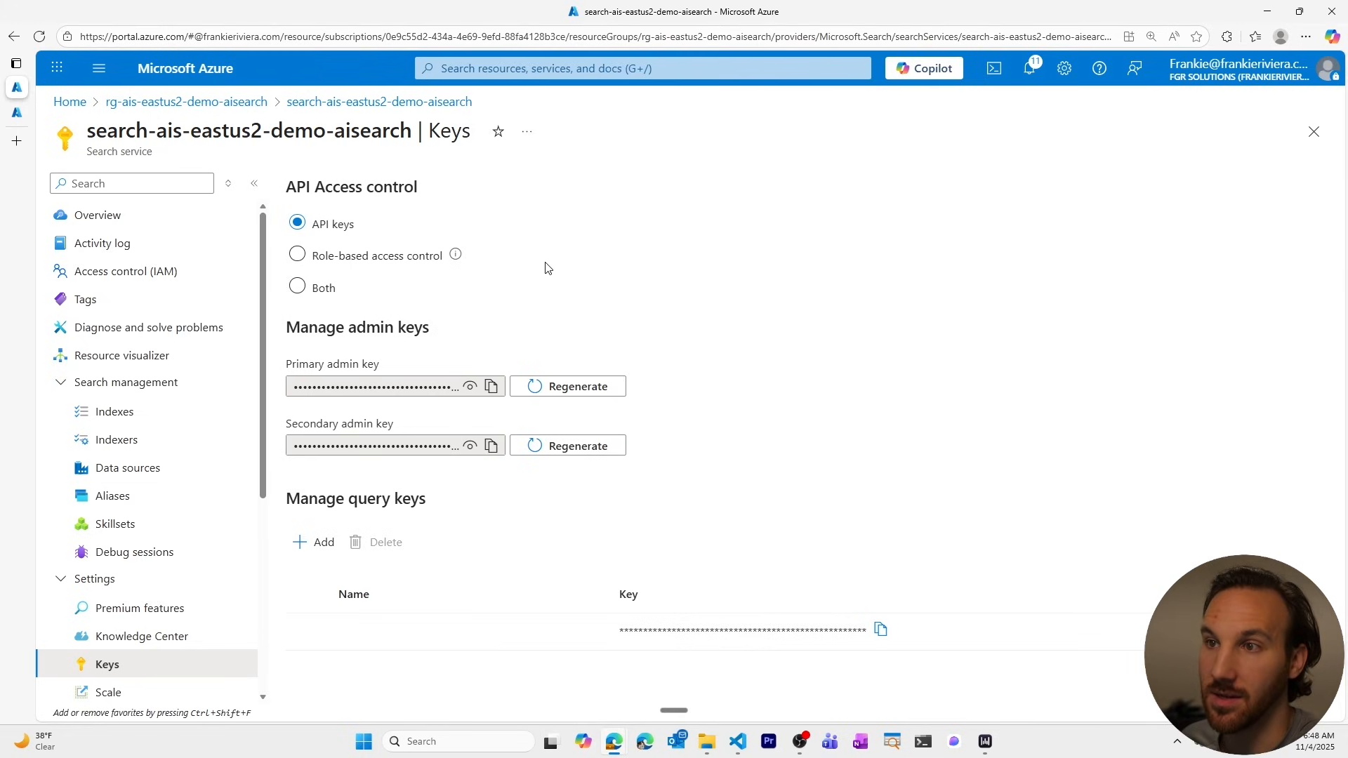
scroll(141, 604, "down", 3)
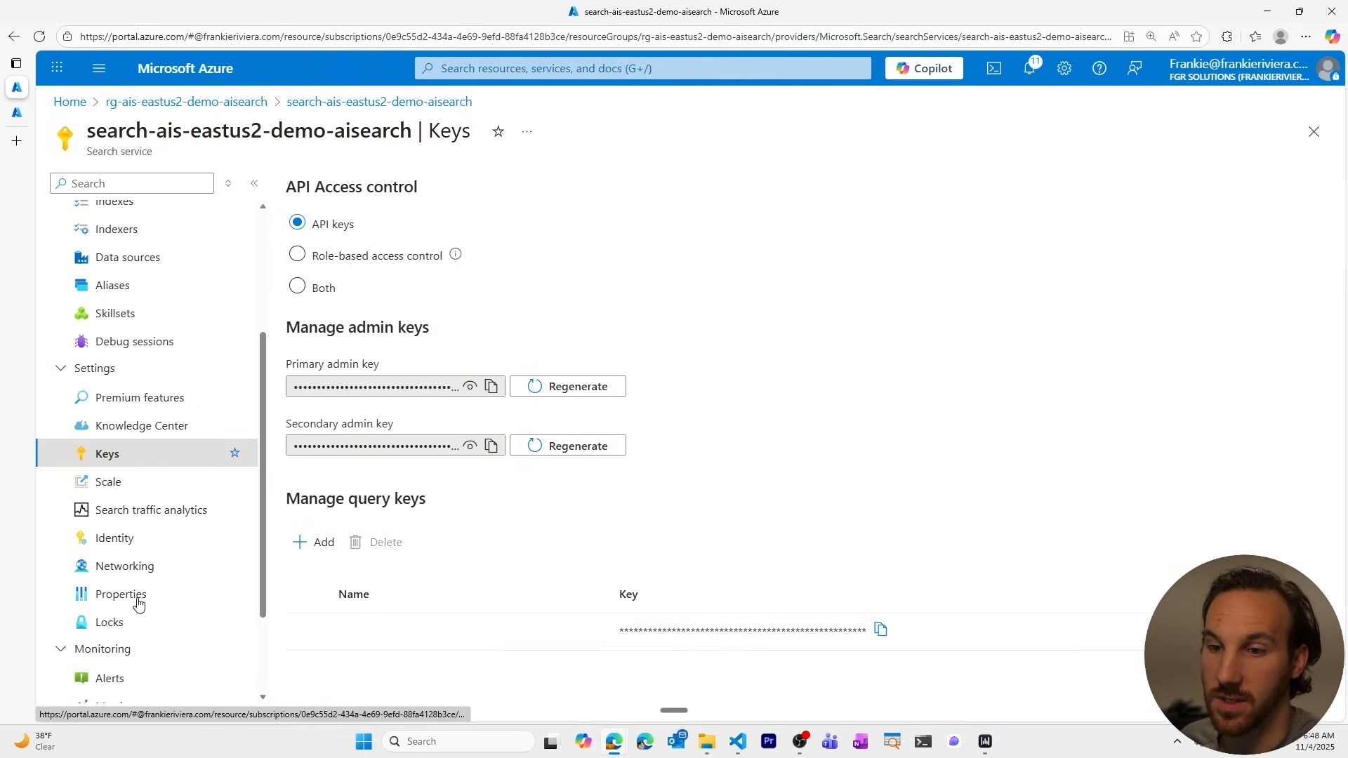
left_click(137, 548)
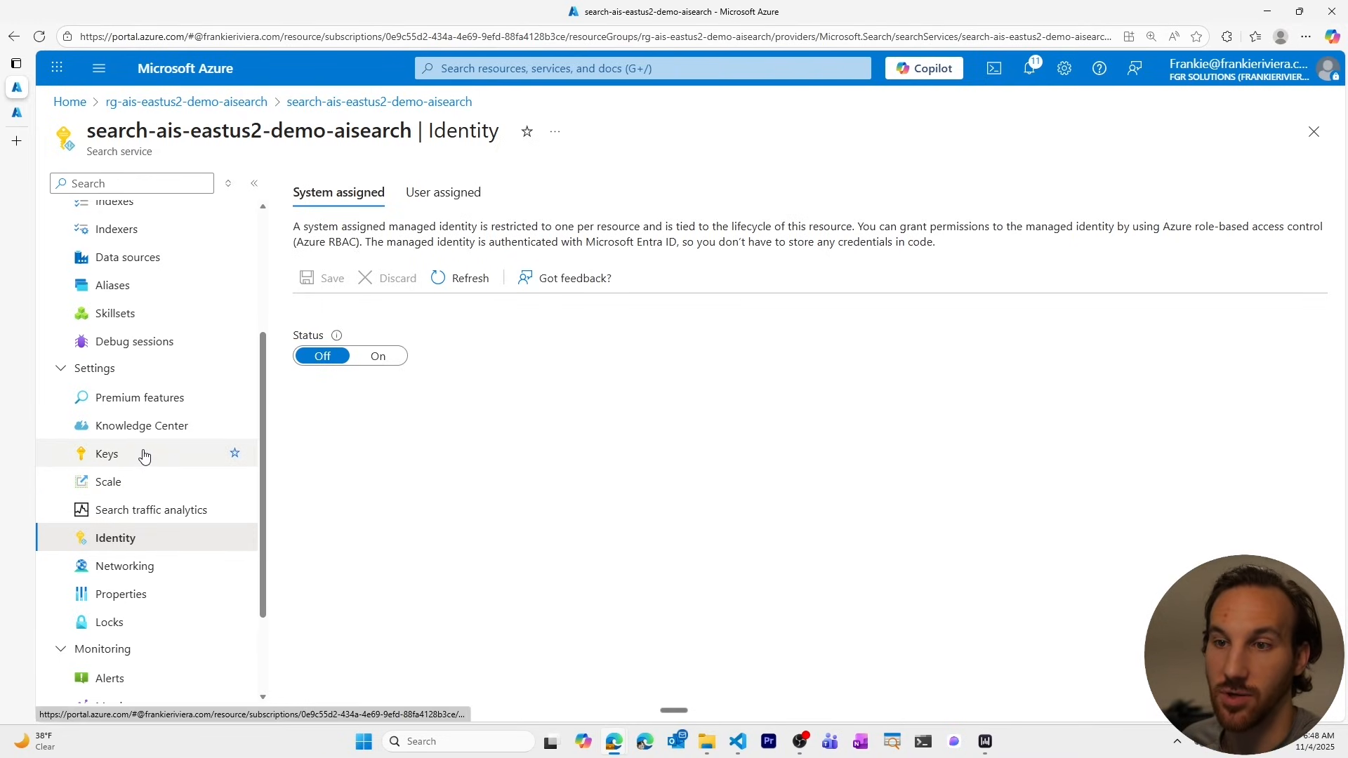
scroll(143, 455, "up", 3)
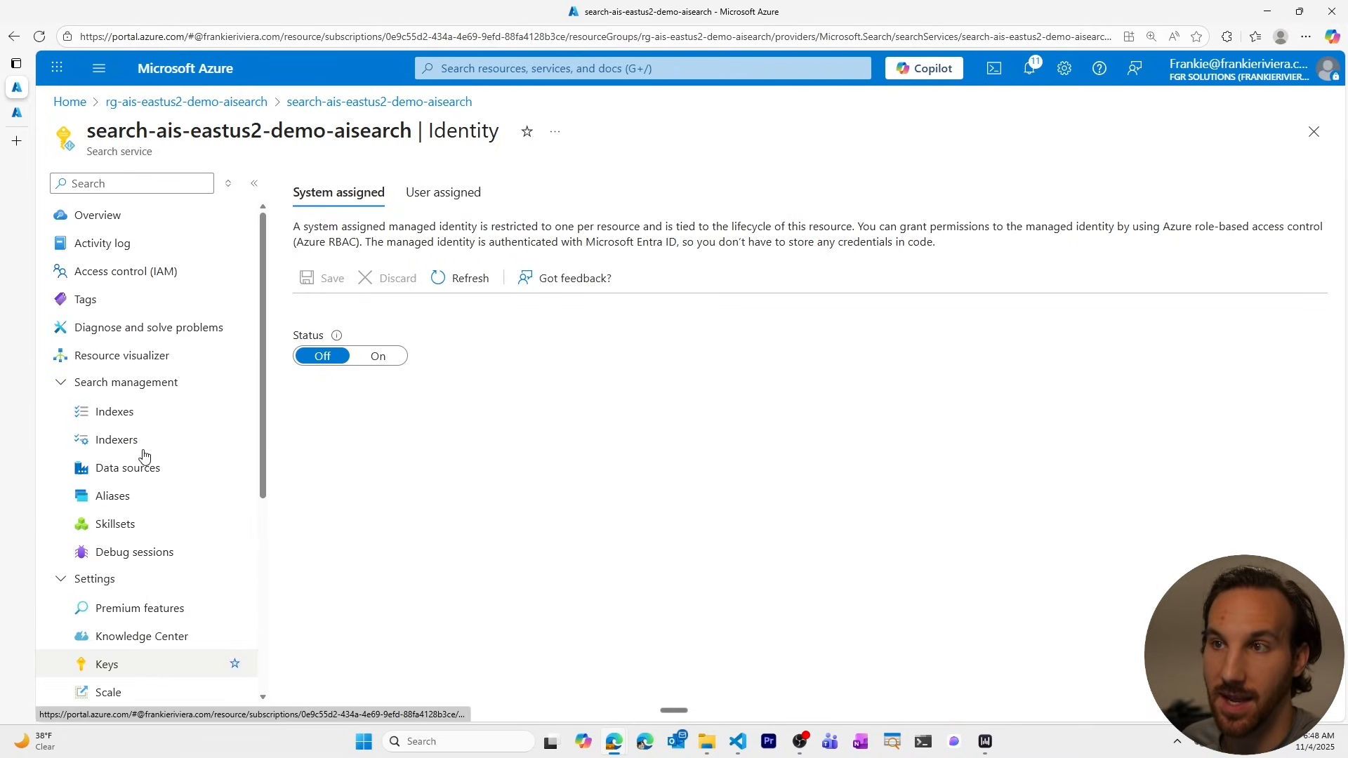
left_click(145, 221)
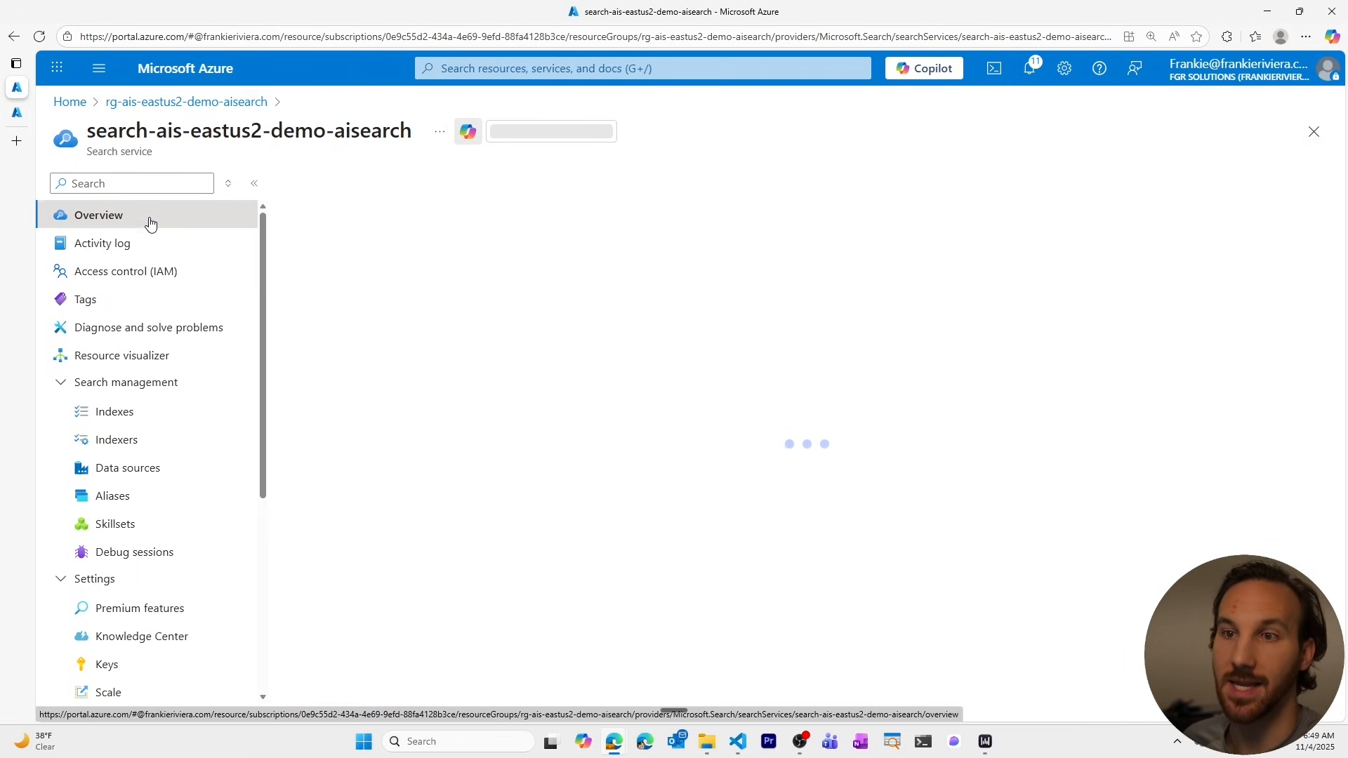
Step: Browse the service's indexes, indexer status and data sources lists
left_click(145, 410)
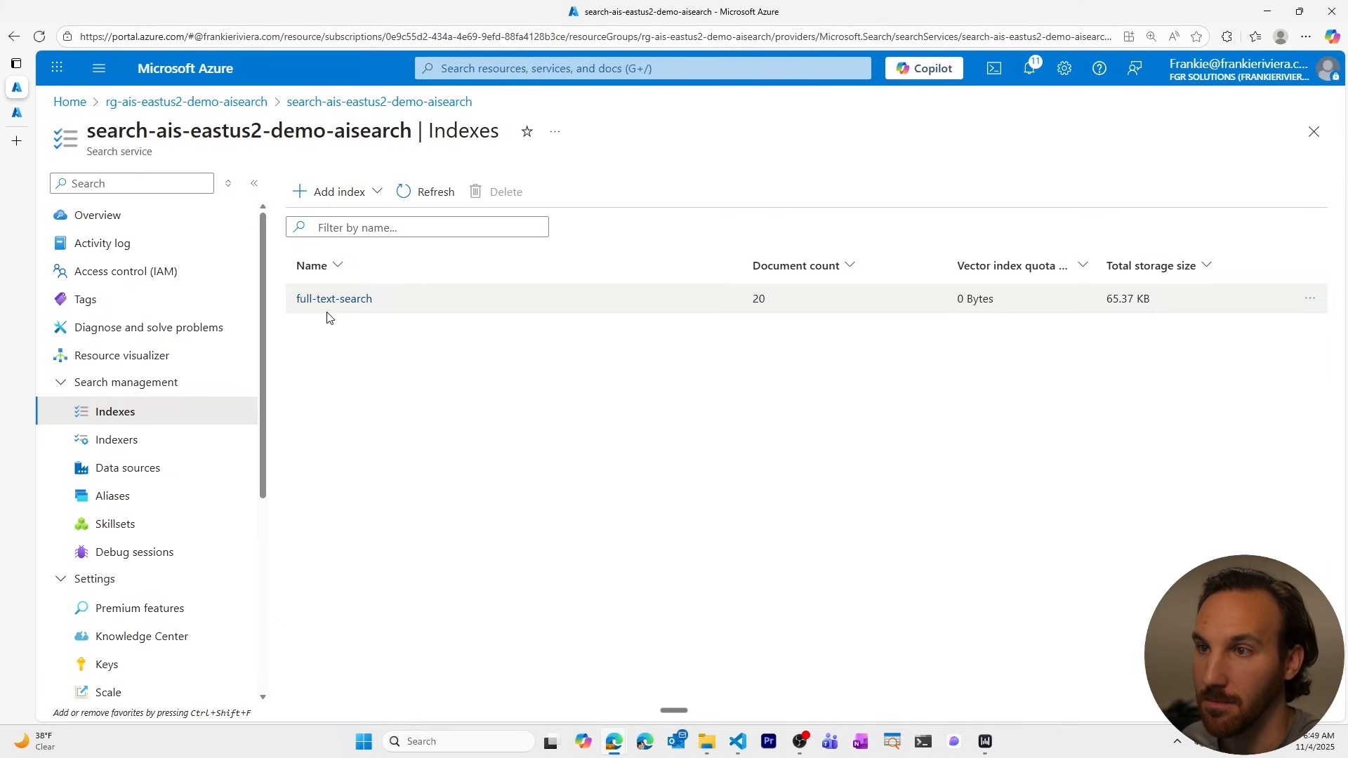
left_click(150, 441)
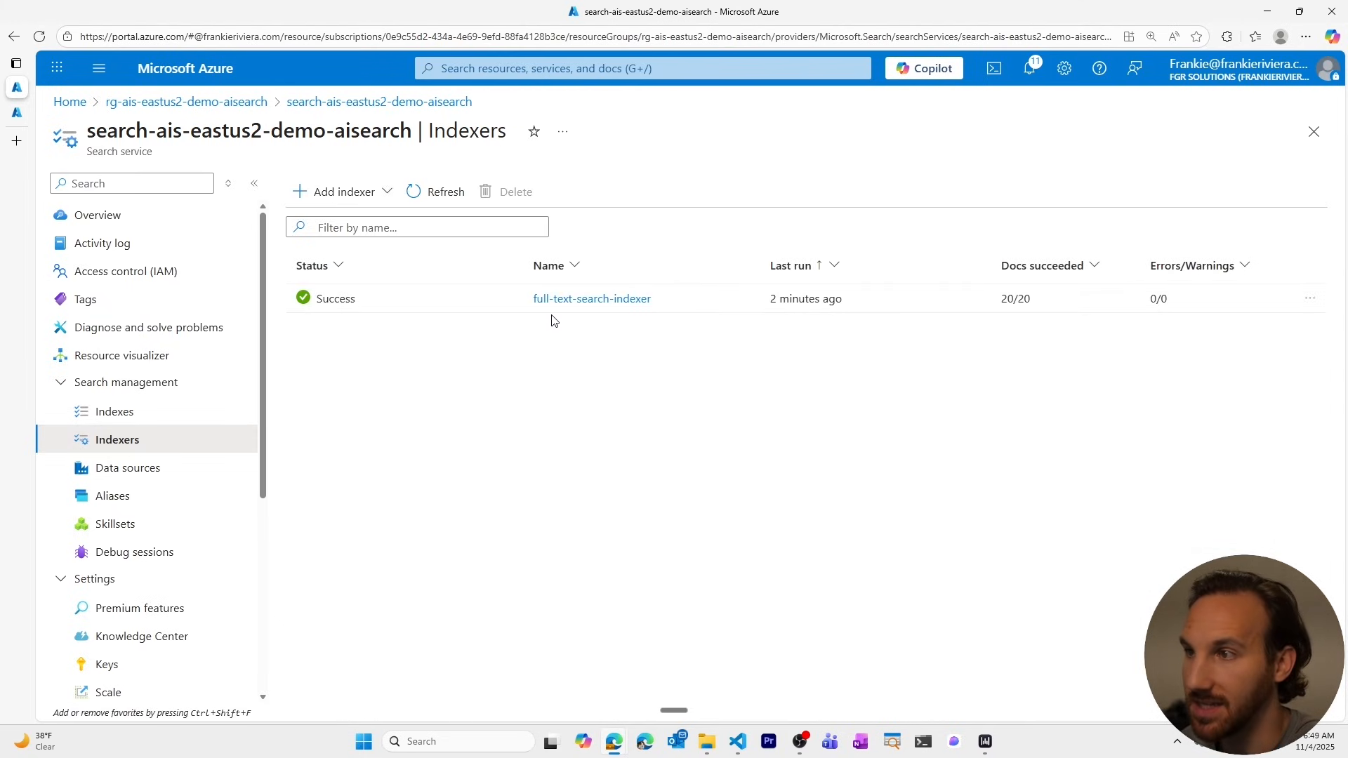
left_click(124, 475)
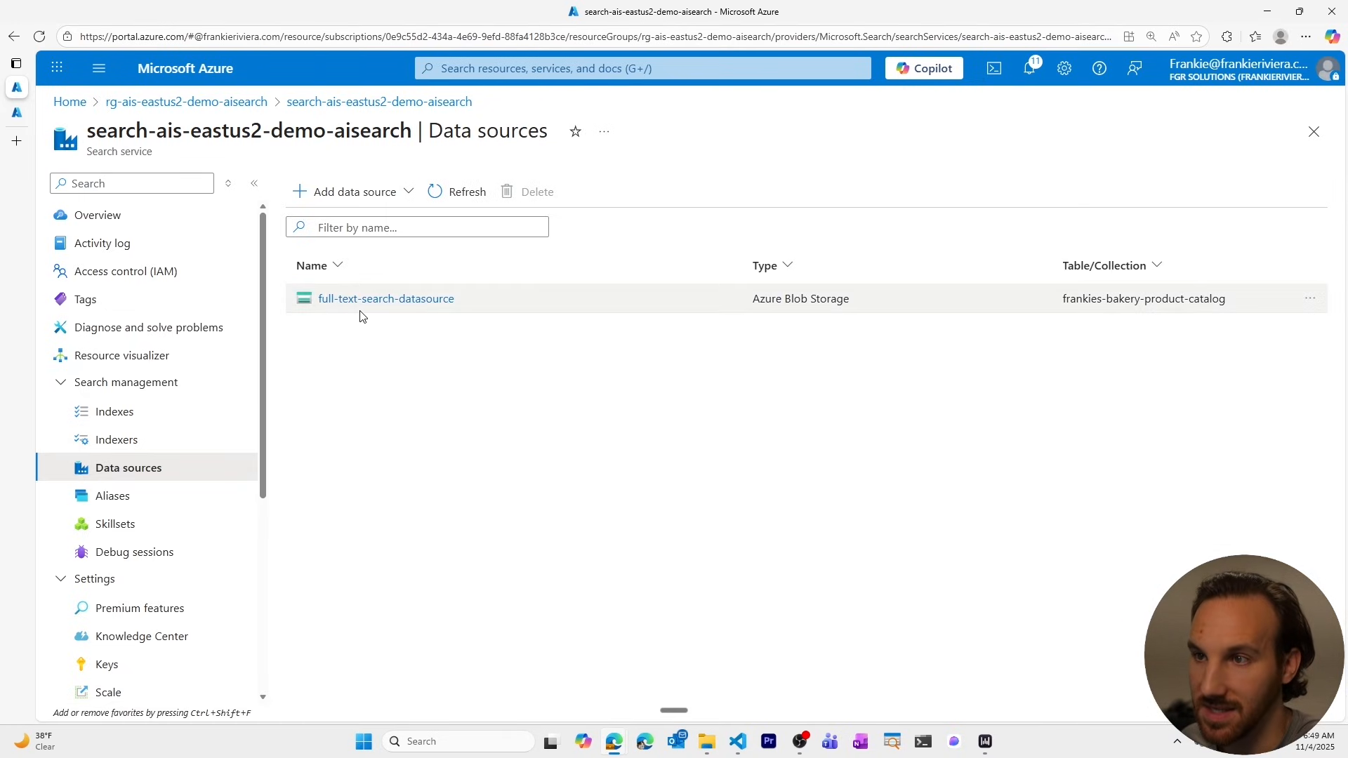
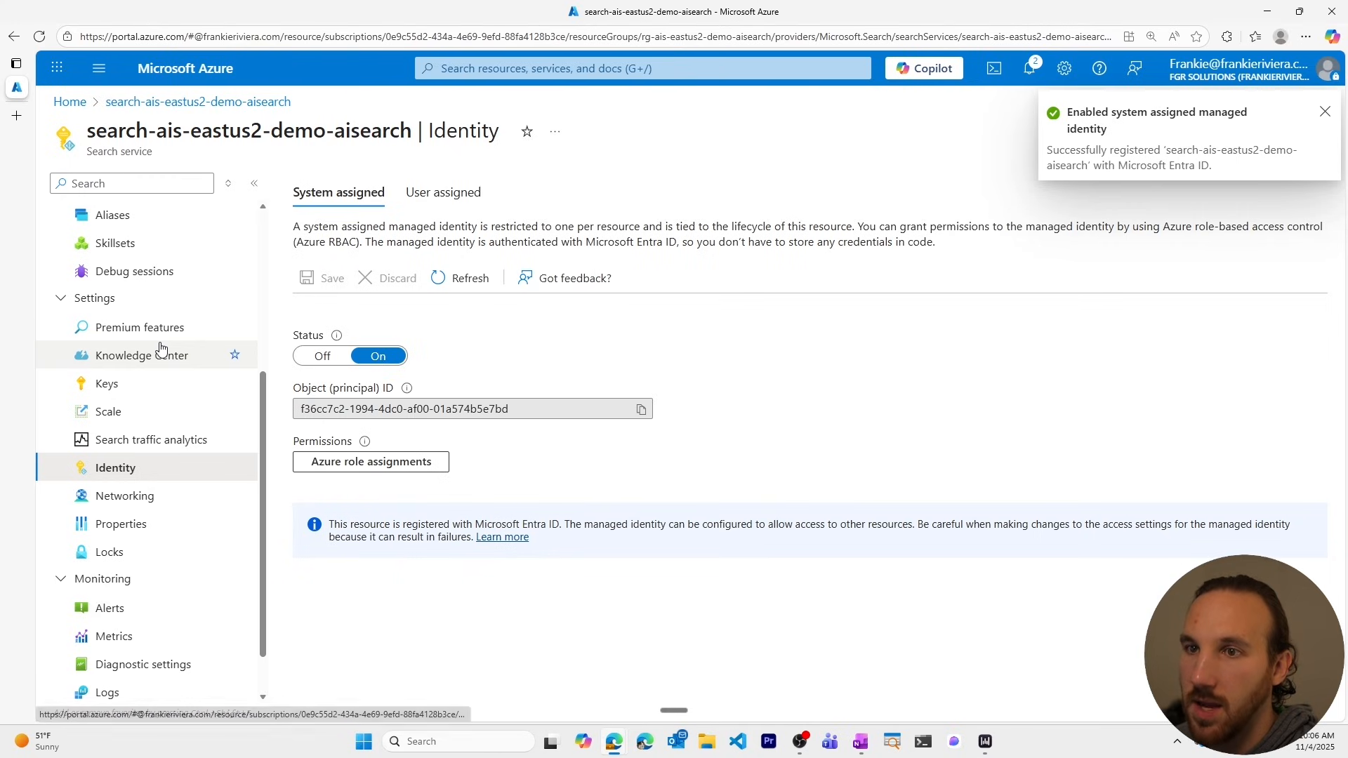
Step: Go from the search service's Overview to its rg-ais-eastus2-demo-aisearch resource group
scroll(161, 346, "up", 4)
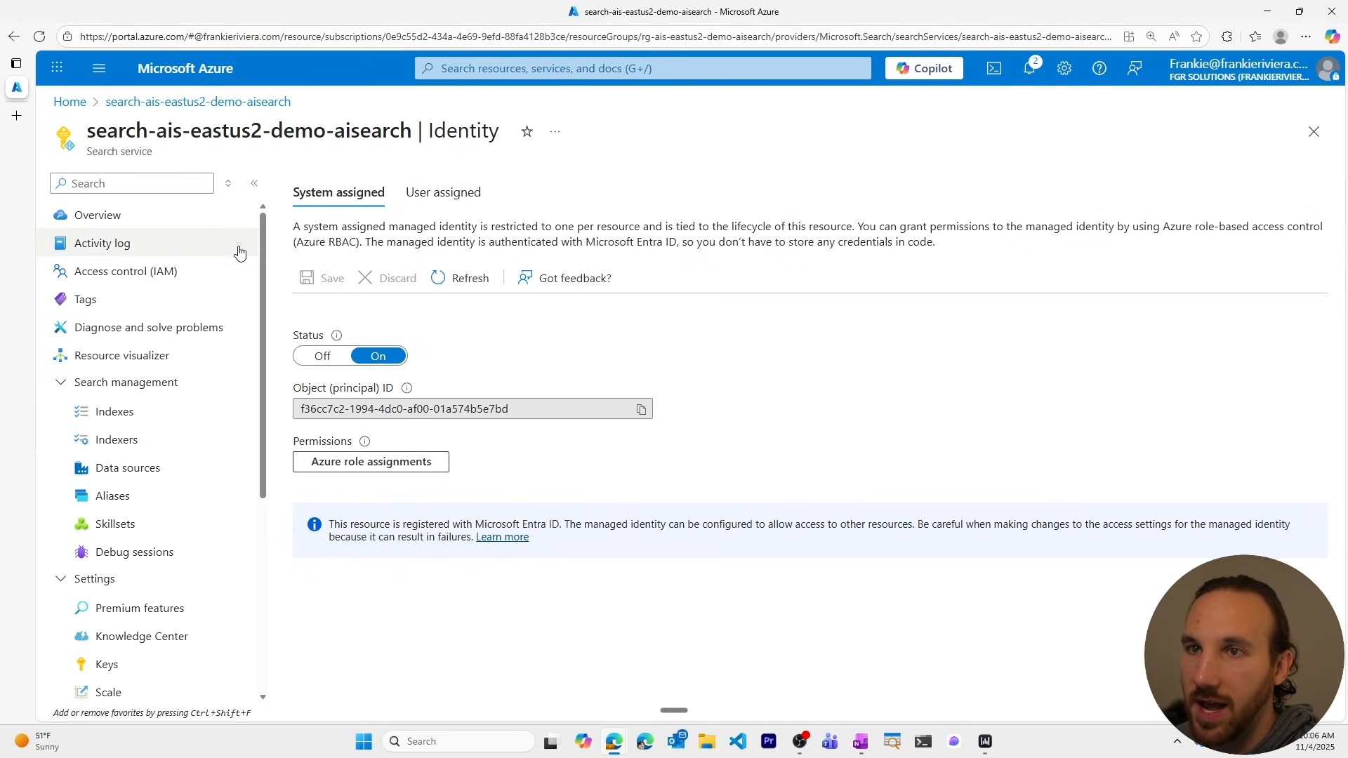
left_click(171, 220)
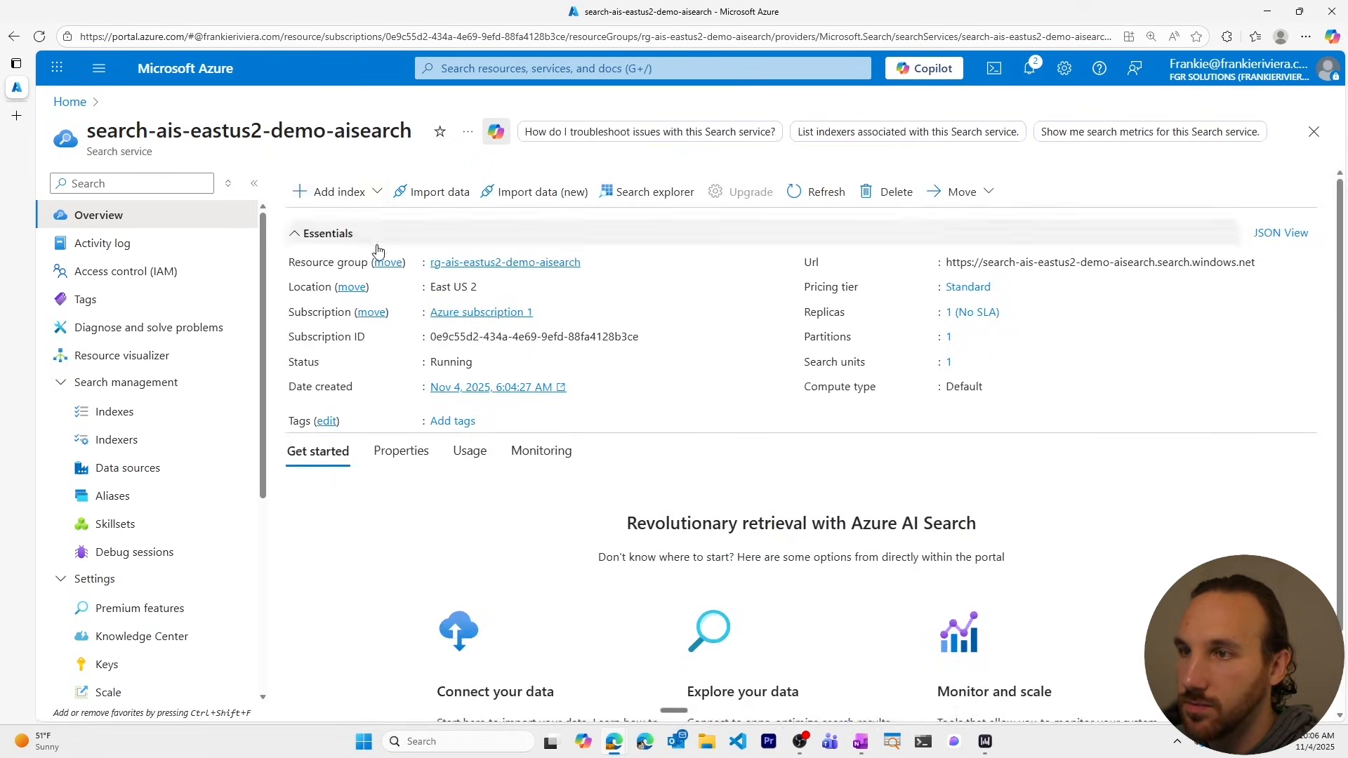
left_click(469, 262)
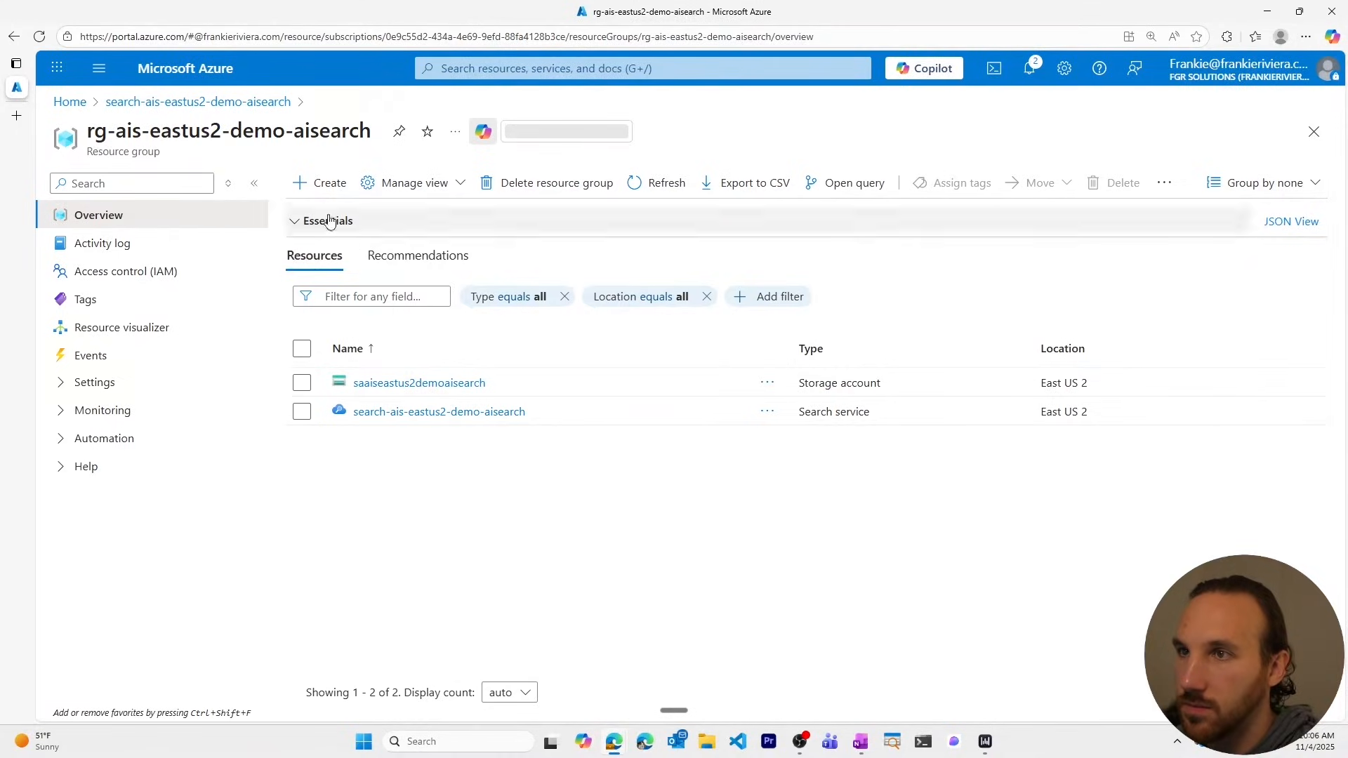
Step: Search the Marketplace for 'ai foundry' and pick the Azure AI Foundry offering
left_click(313, 188)
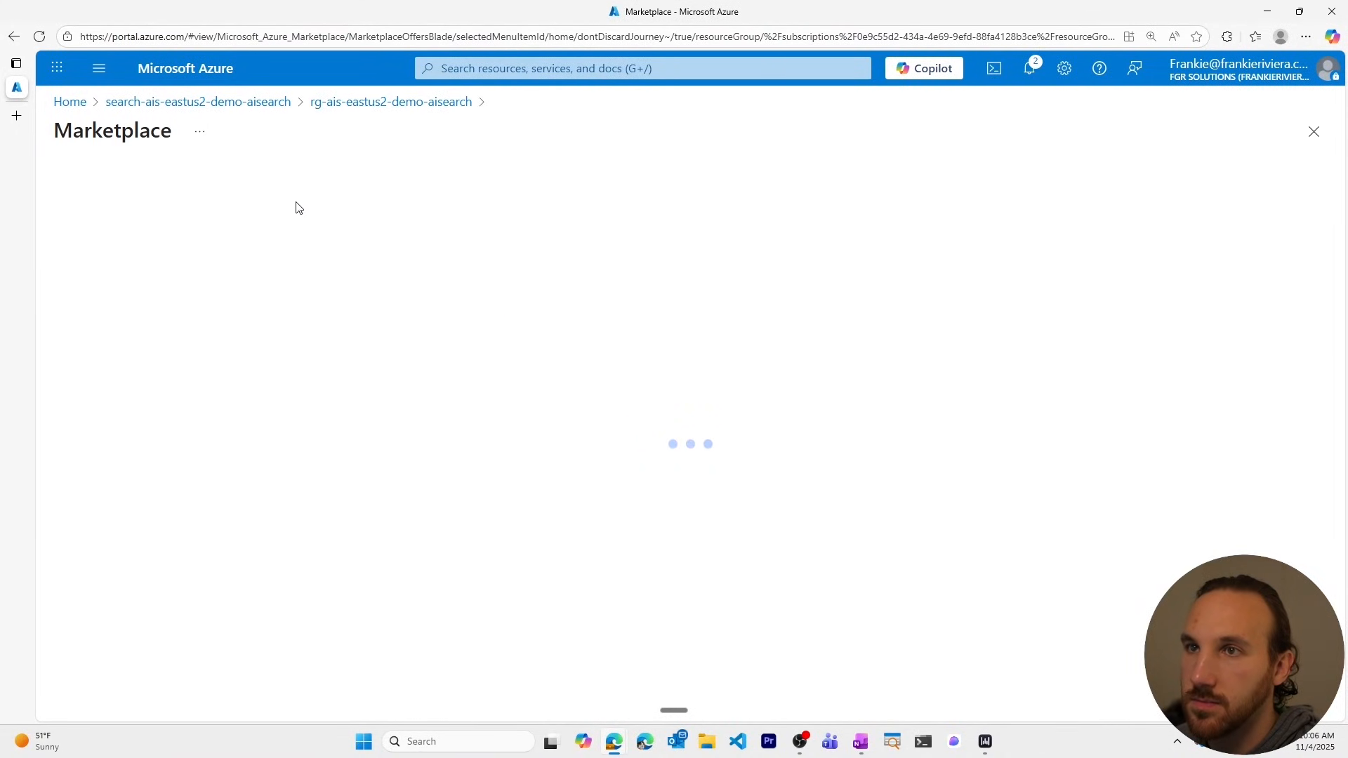
type("a")
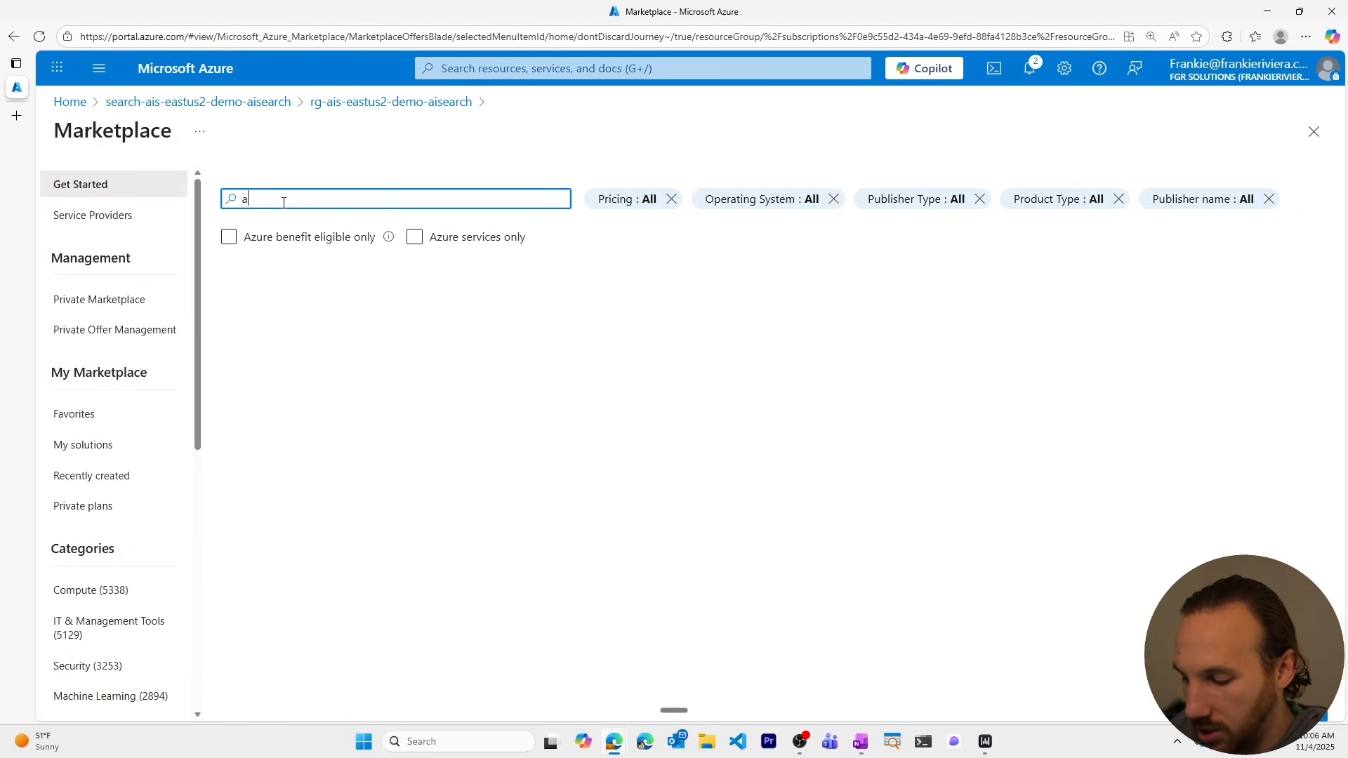
type("i foundry")
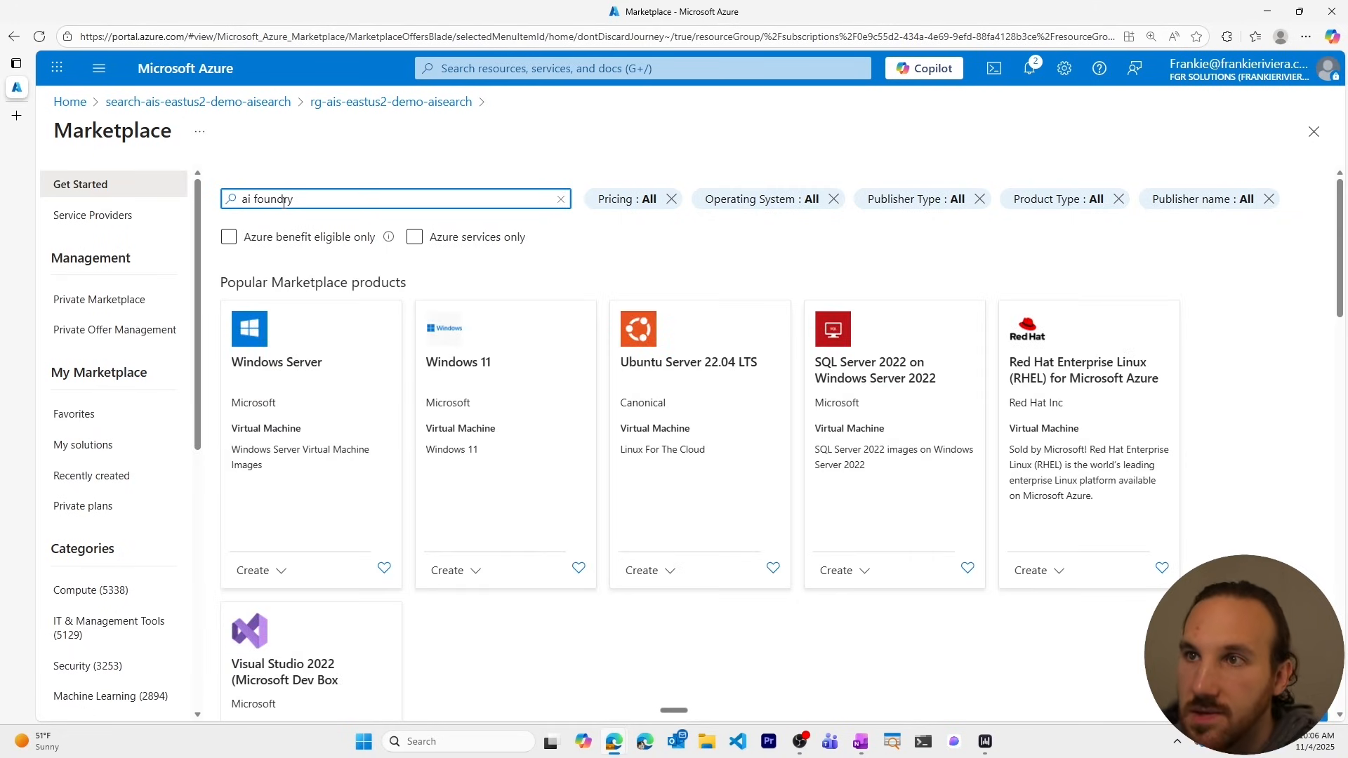
key("Return")
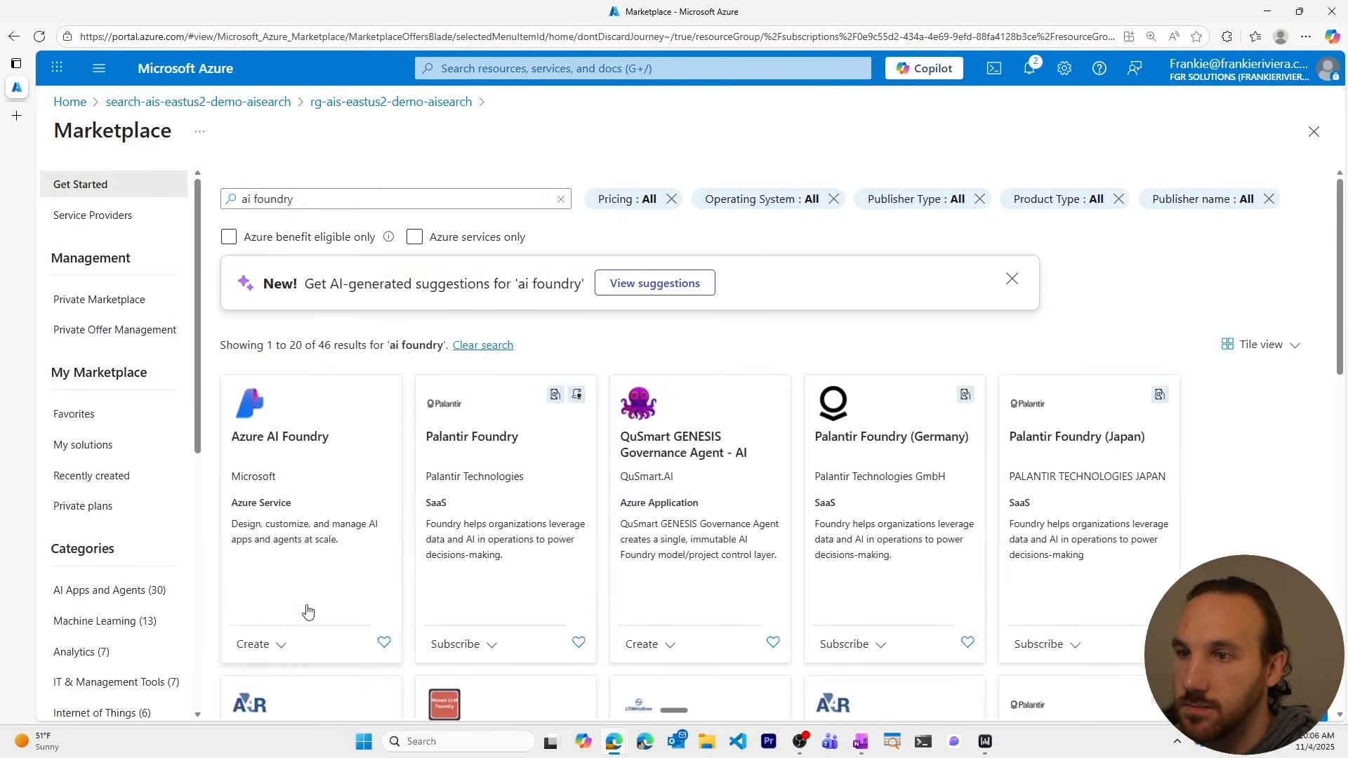
left_click(311, 590)
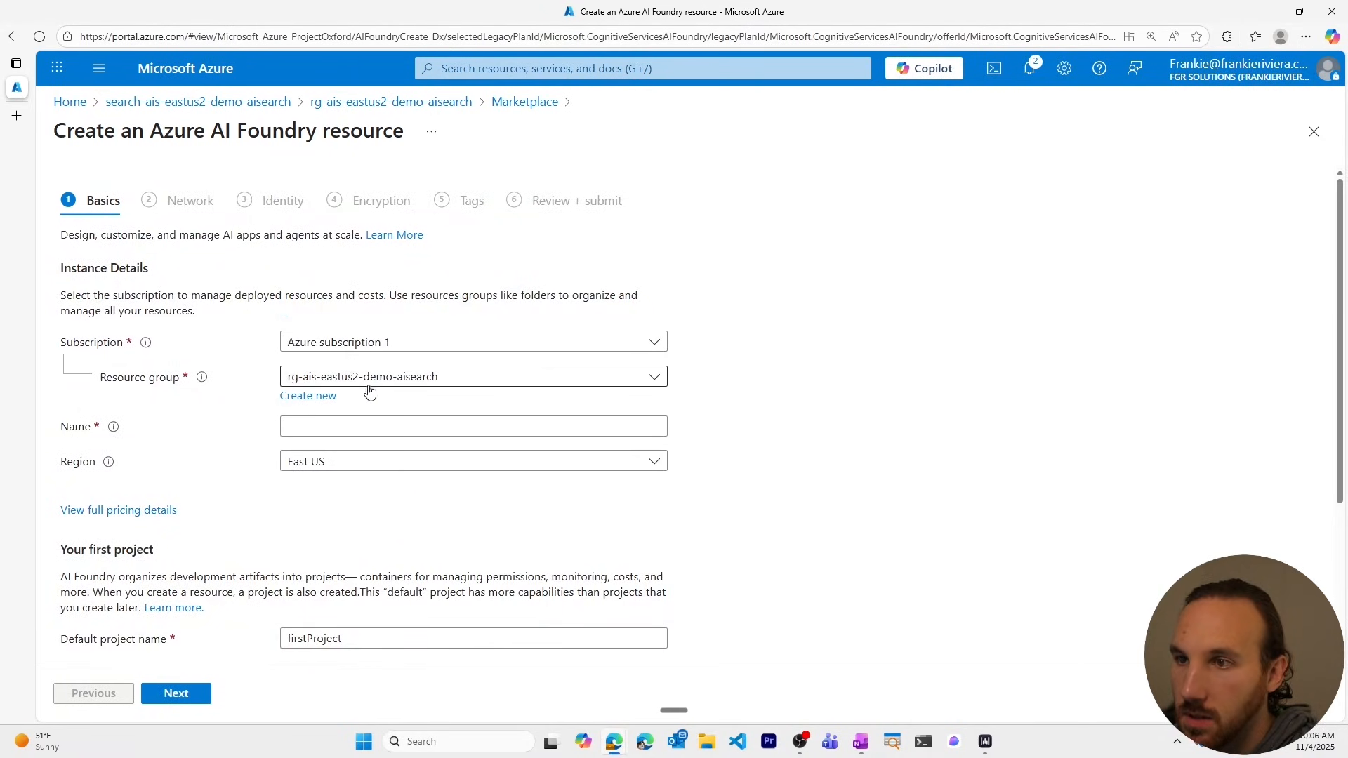
Step: Name the resource aif-ais-eastus2-demo-aisearch in East US 2 with project proj-ais-eastus2-demo-aisearch
left_click(371, 428)
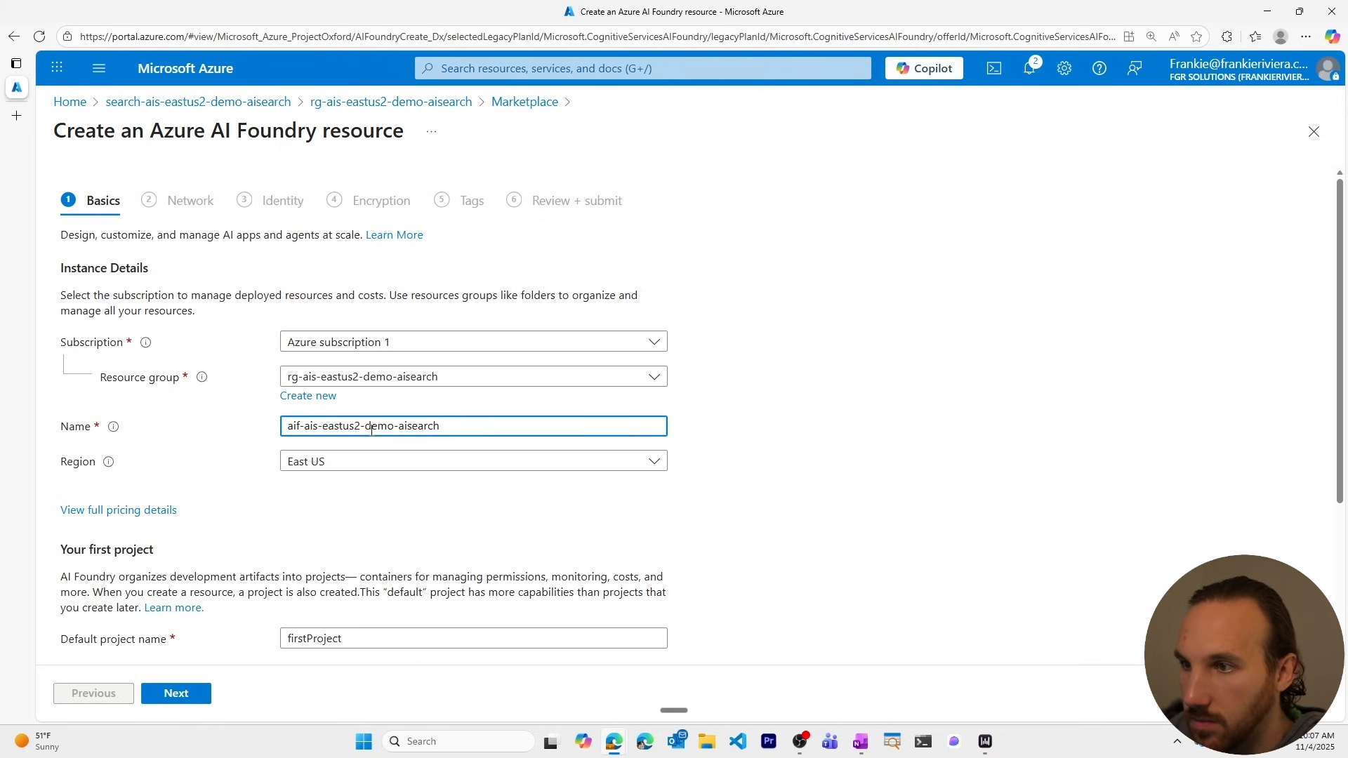
left_click(354, 461)
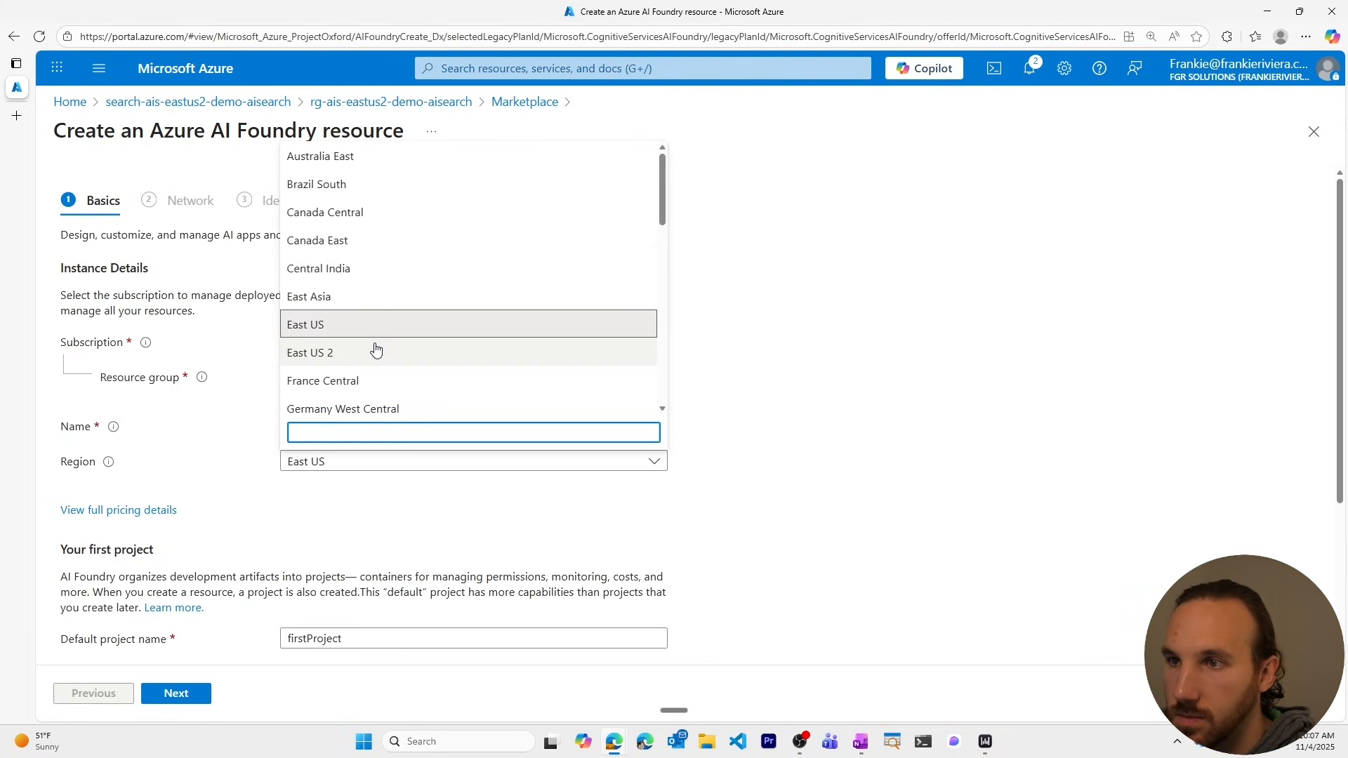
left_click(330, 352)
scroll(256, 478, "down", 3)
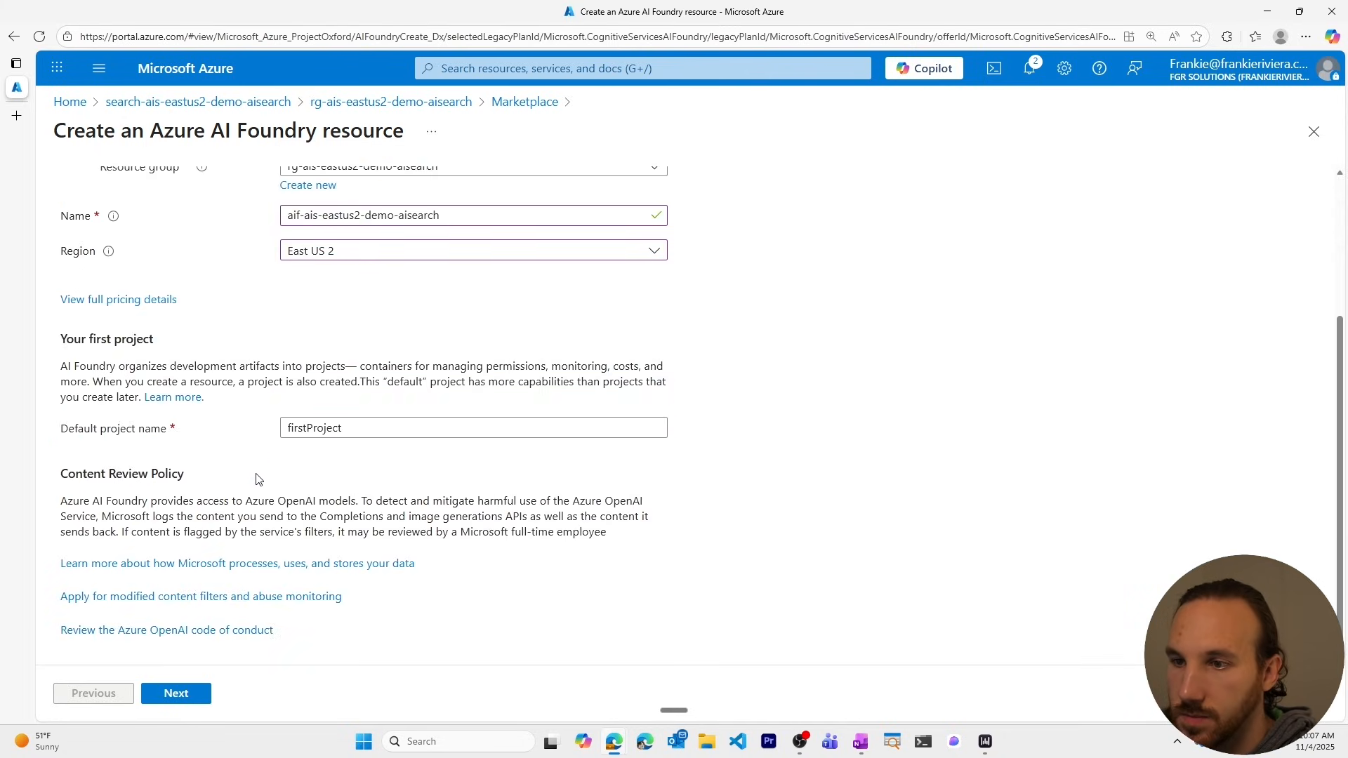
double_click(311, 430)
type("proj-ais-eastus2-demo-aisearch")
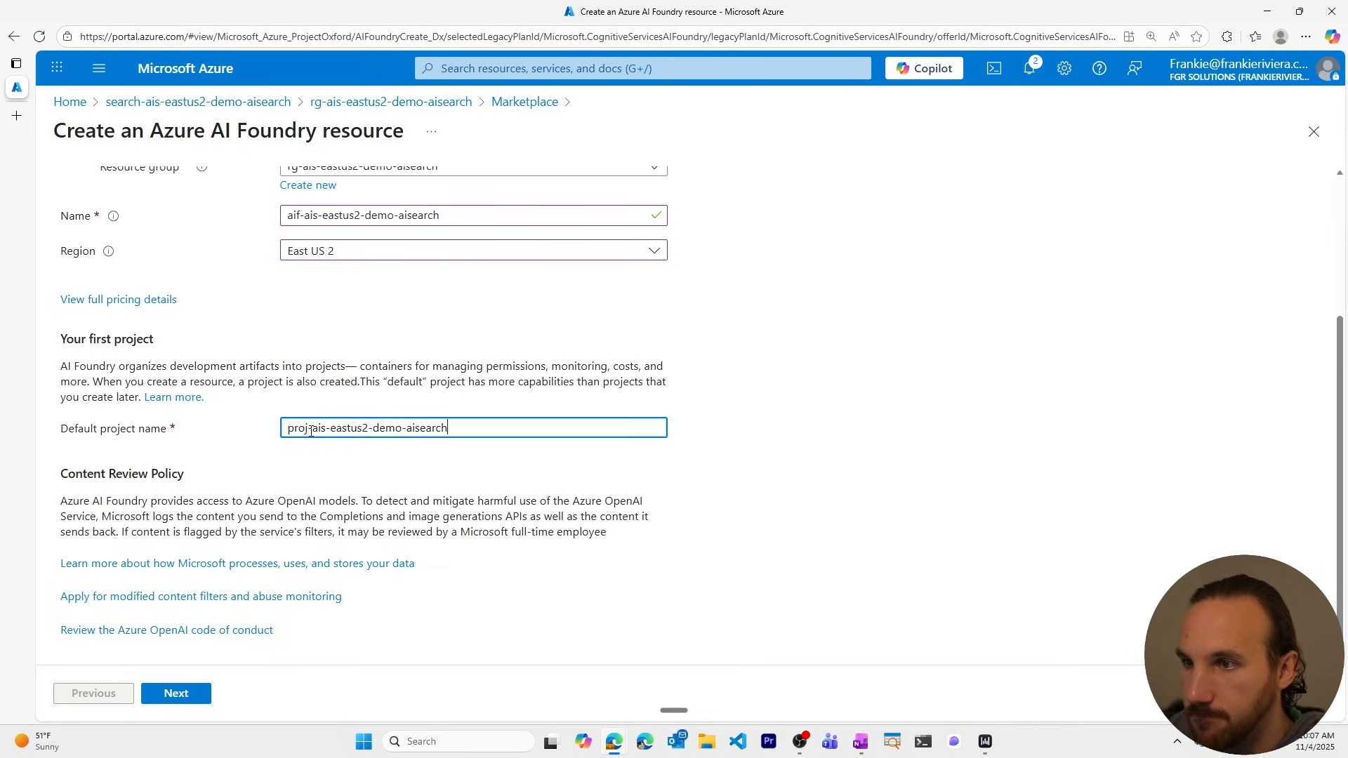
Step: Accept the network, identity, encryption and tags defaults and create the Foundry resource
left_click(174, 698)
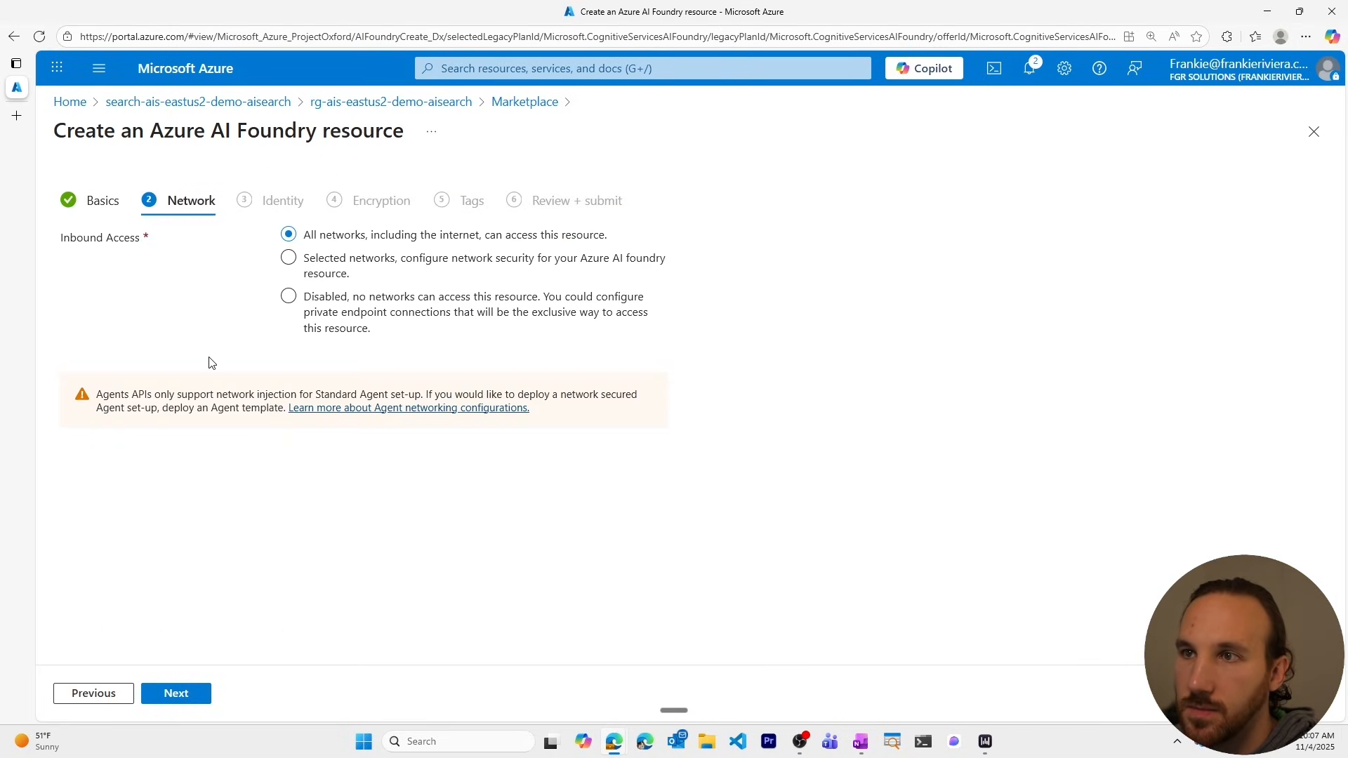
left_click(180, 699)
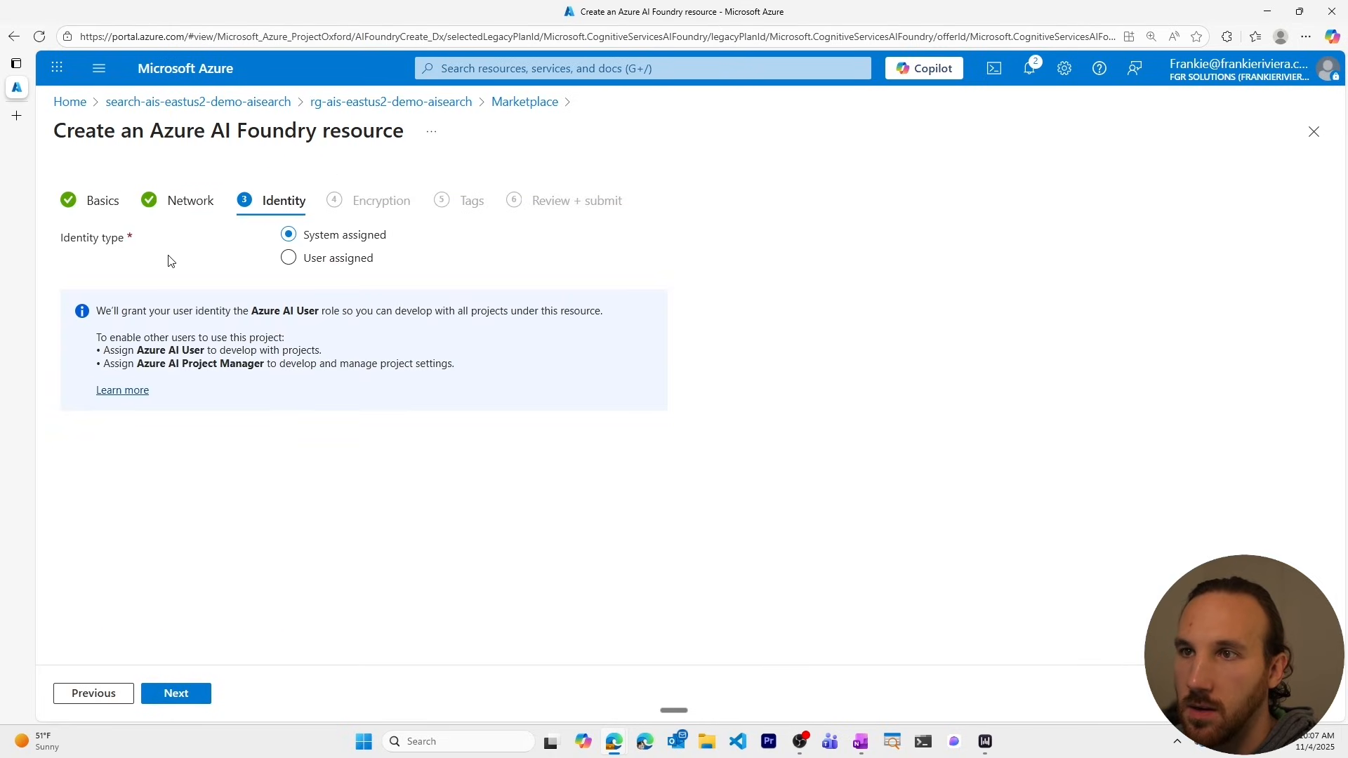
left_click(189, 694)
left_click(190, 693)
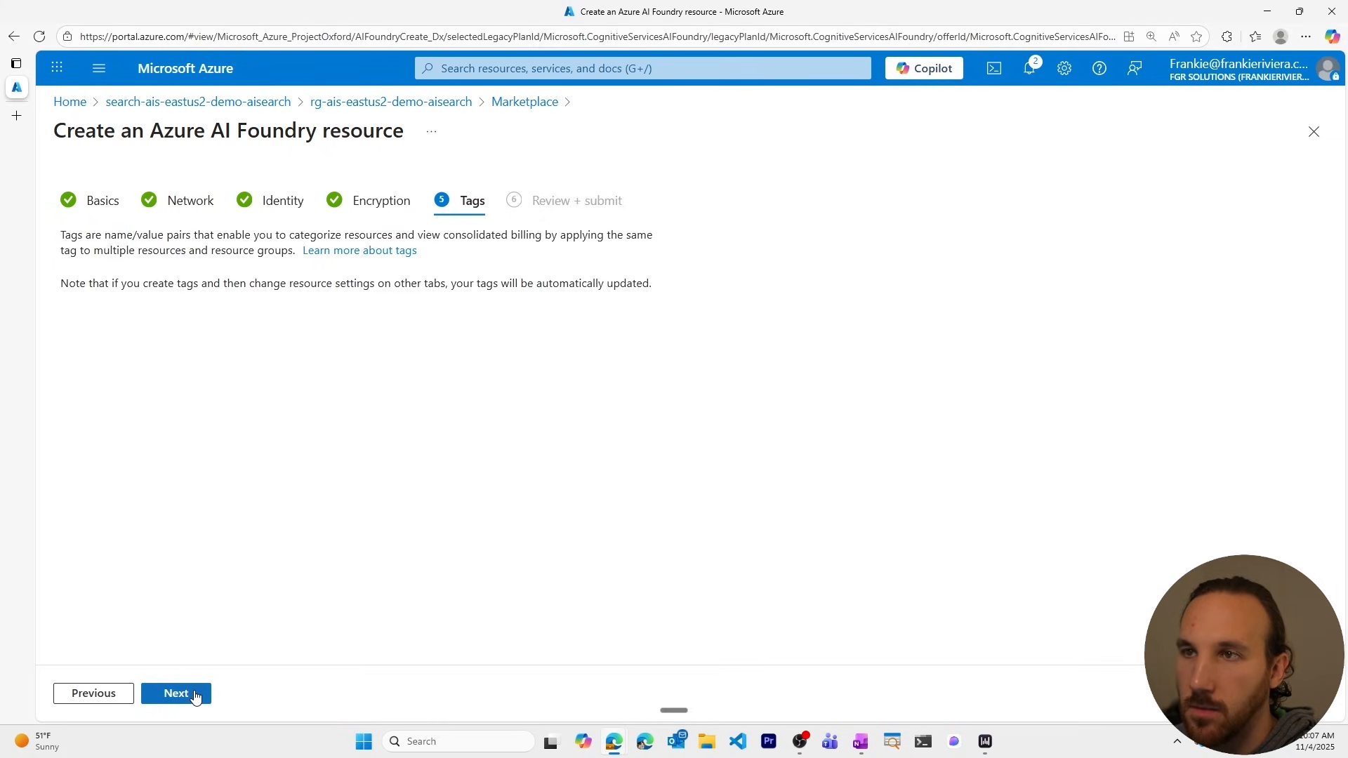
left_click(193, 696)
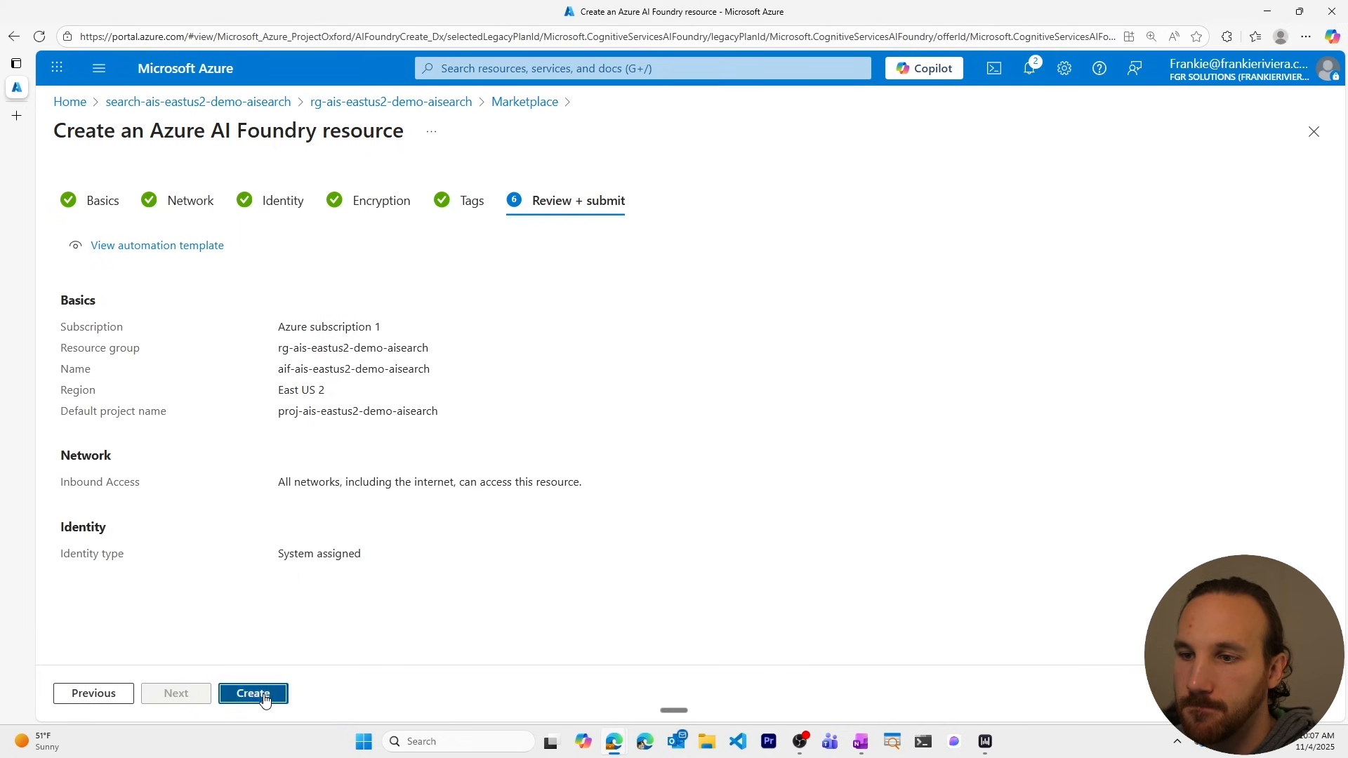
left_click(254, 694)
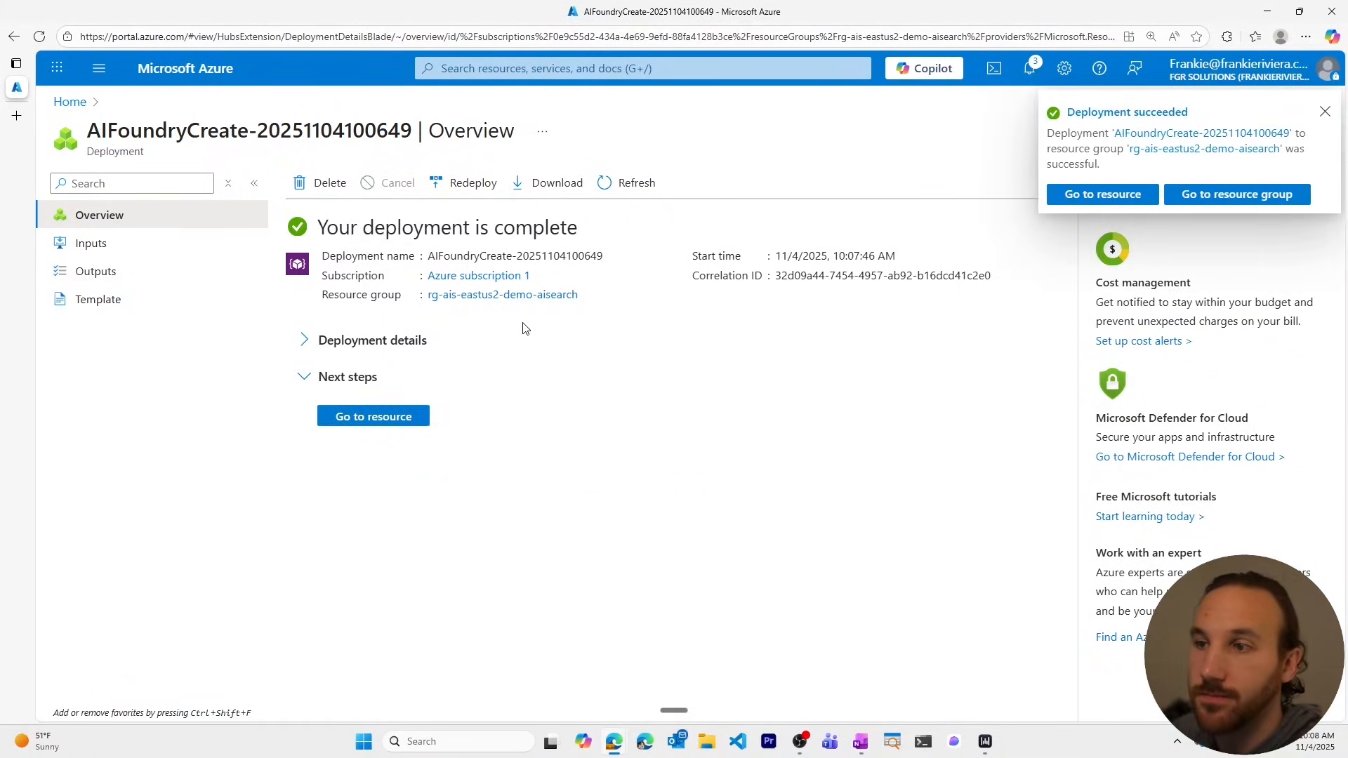
Step: On the new Foundry resource, start a role assignment for Cognitive Services OpenAI User
left_click(383, 421)
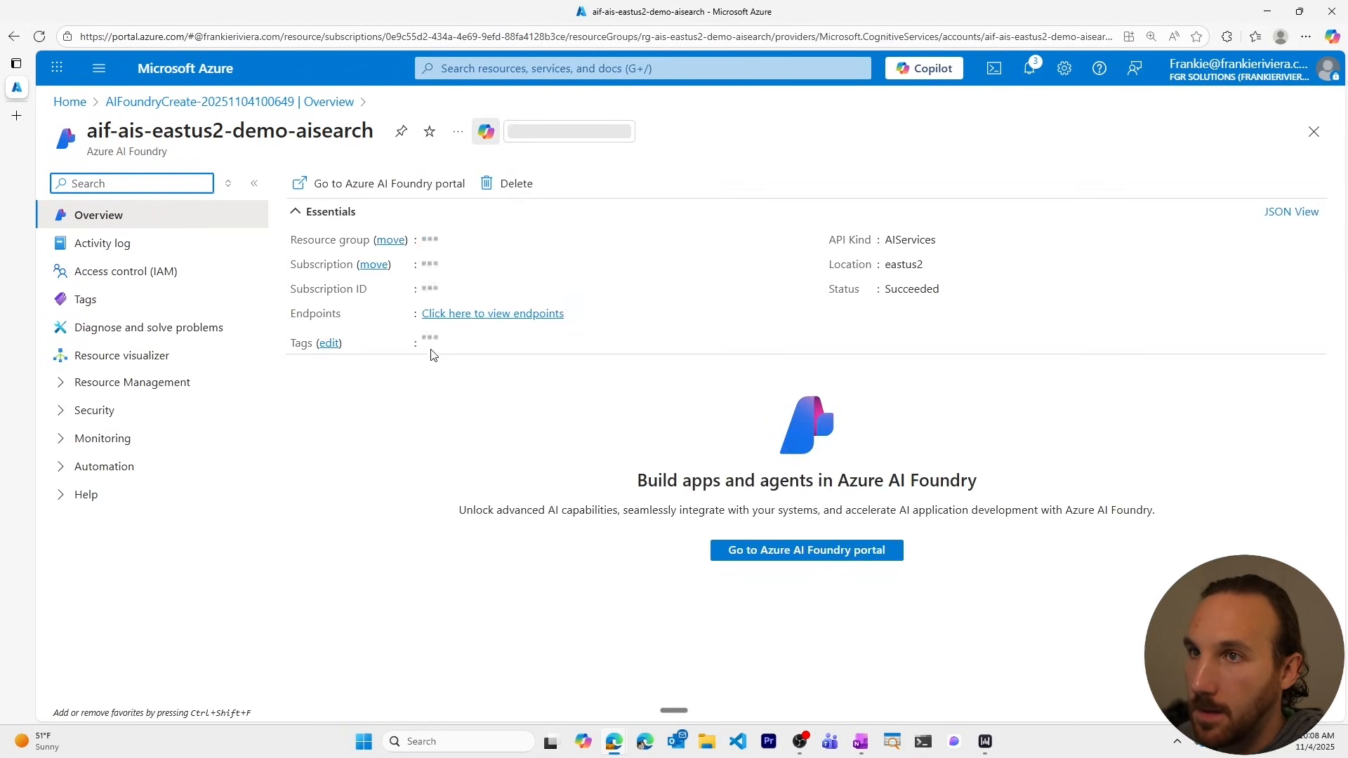
left_click(187, 273)
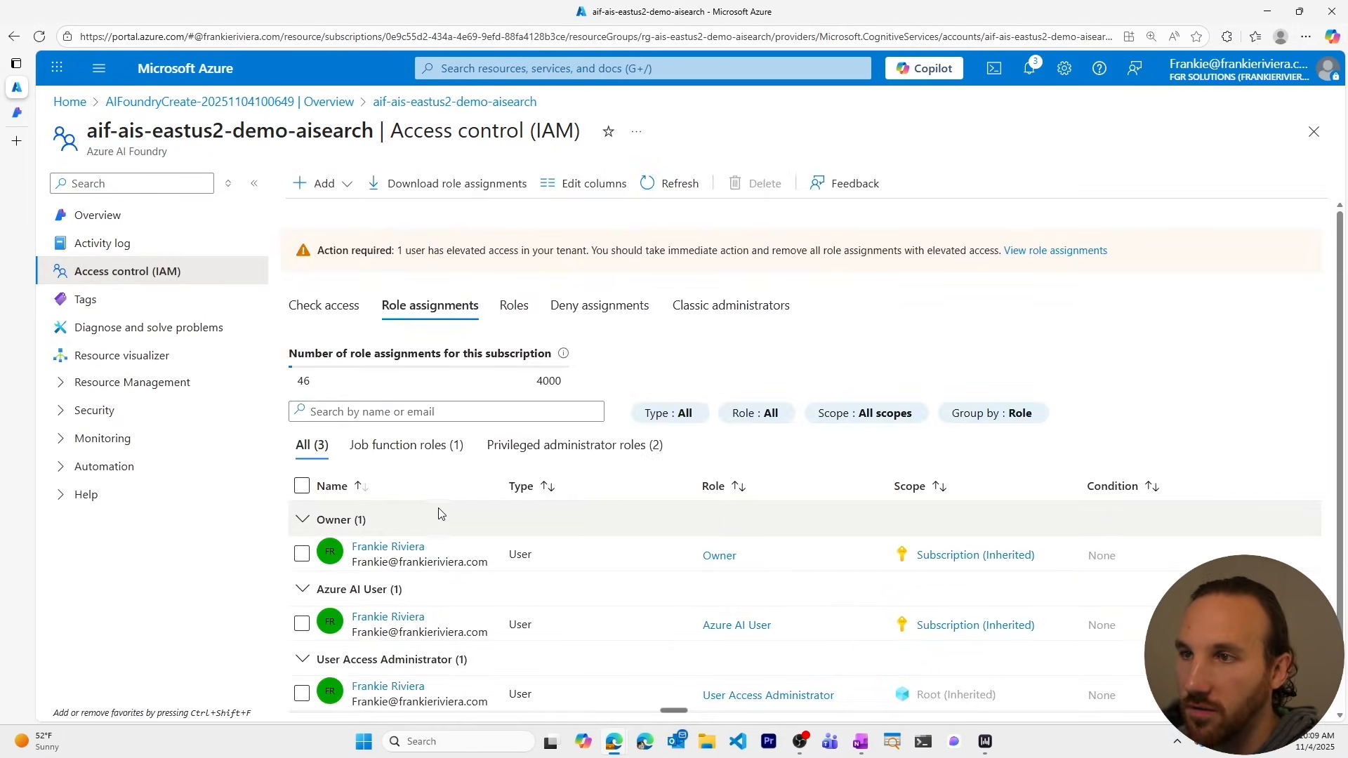
left_click(340, 183)
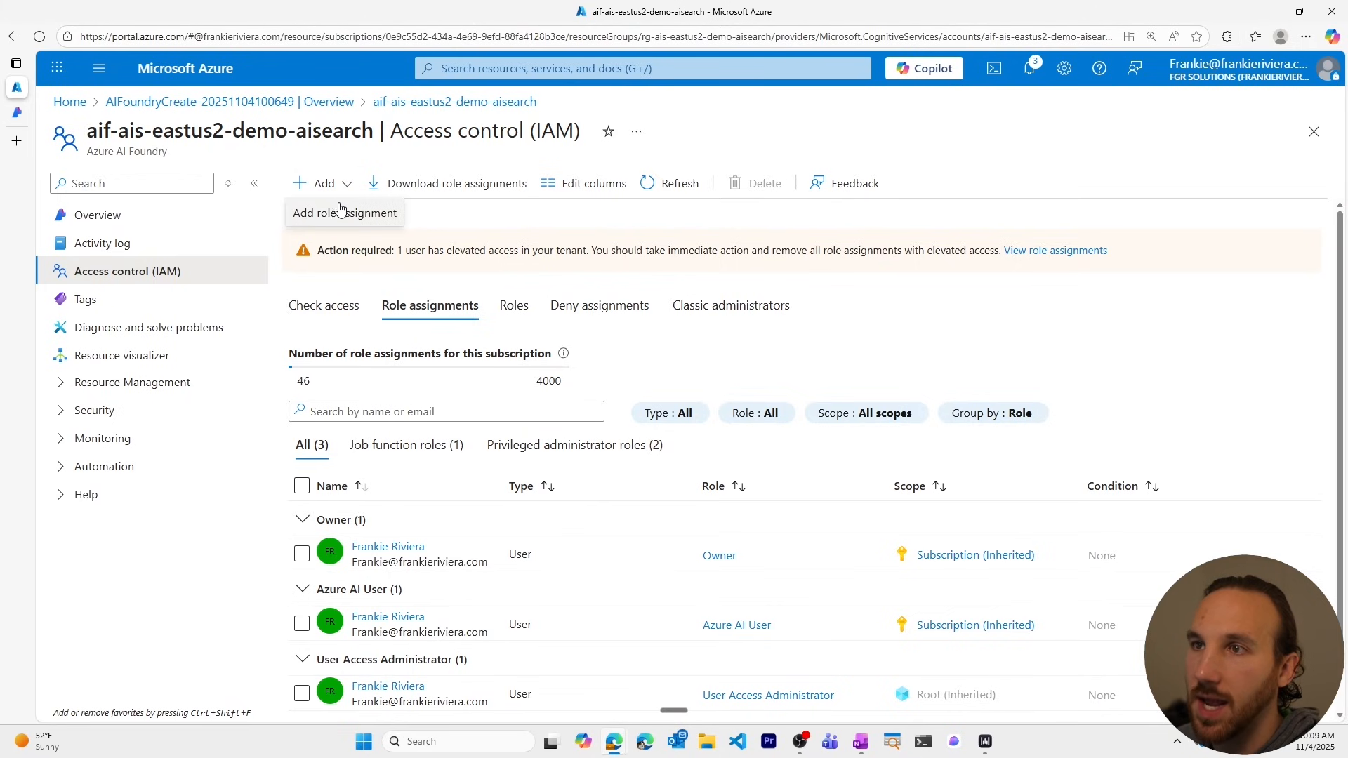
left_click(340, 213)
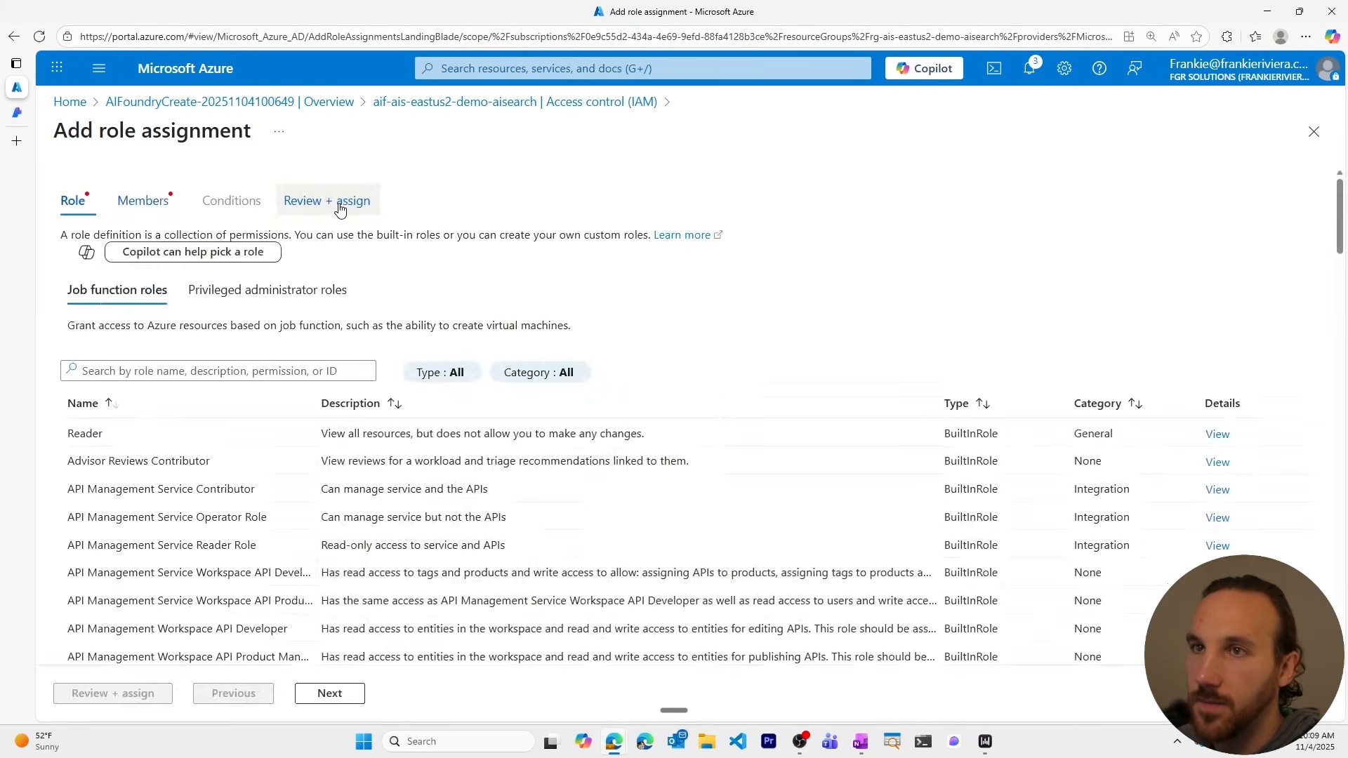
left_click(276, 372)
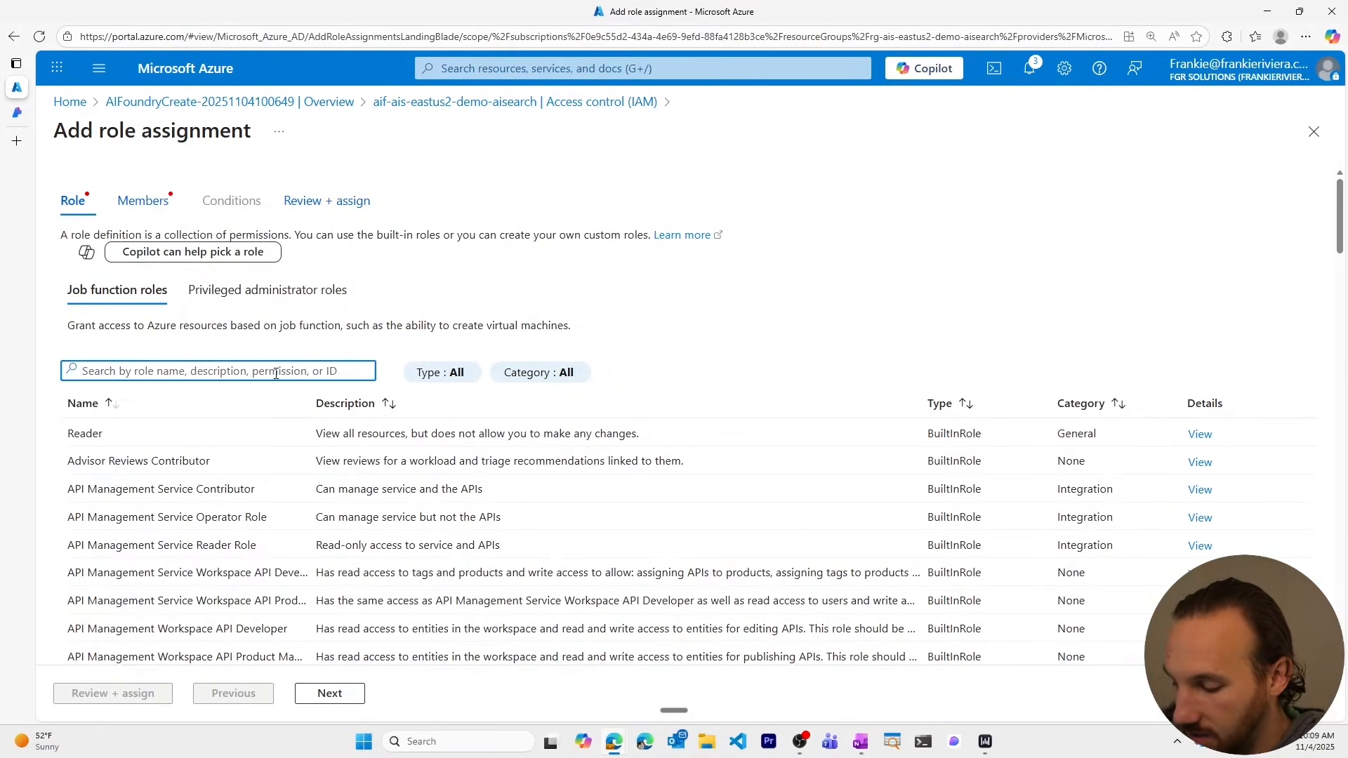
type("openai user")
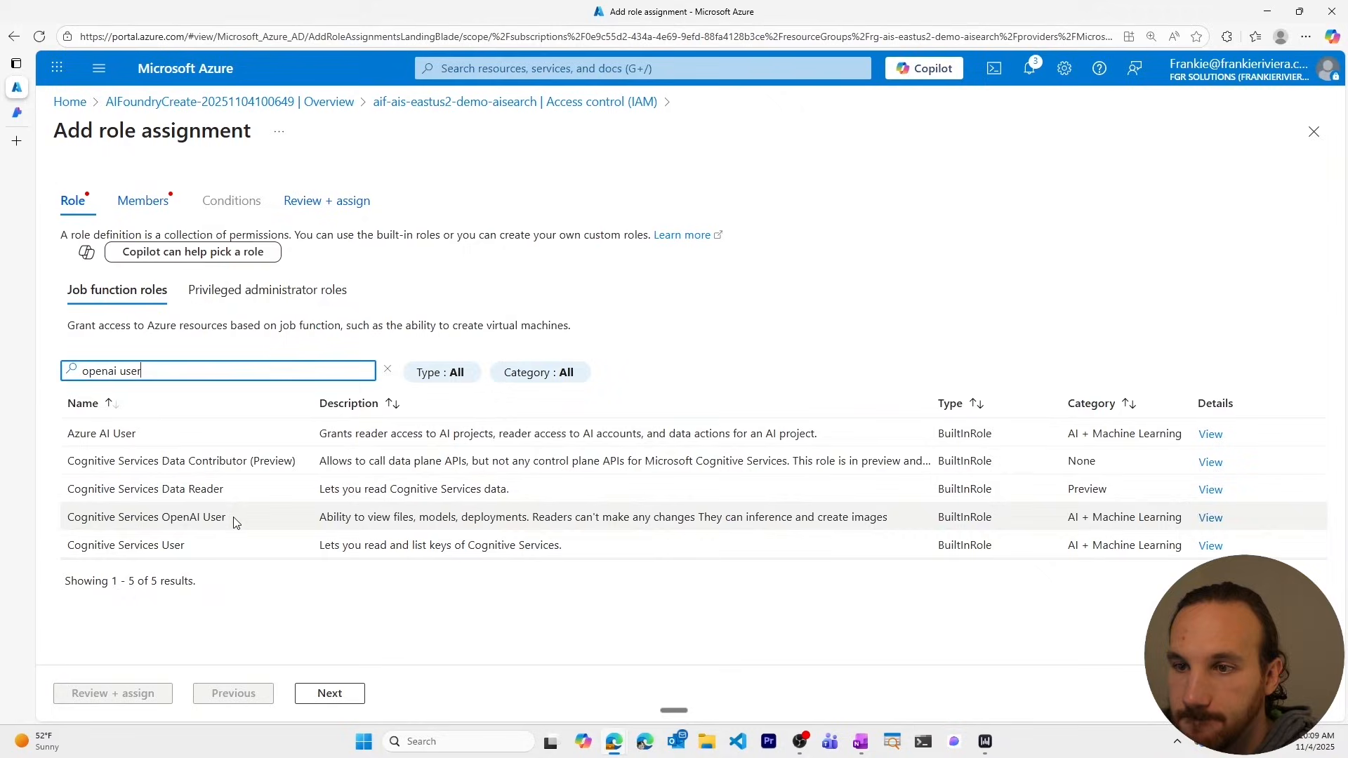
left_click(235, 518)
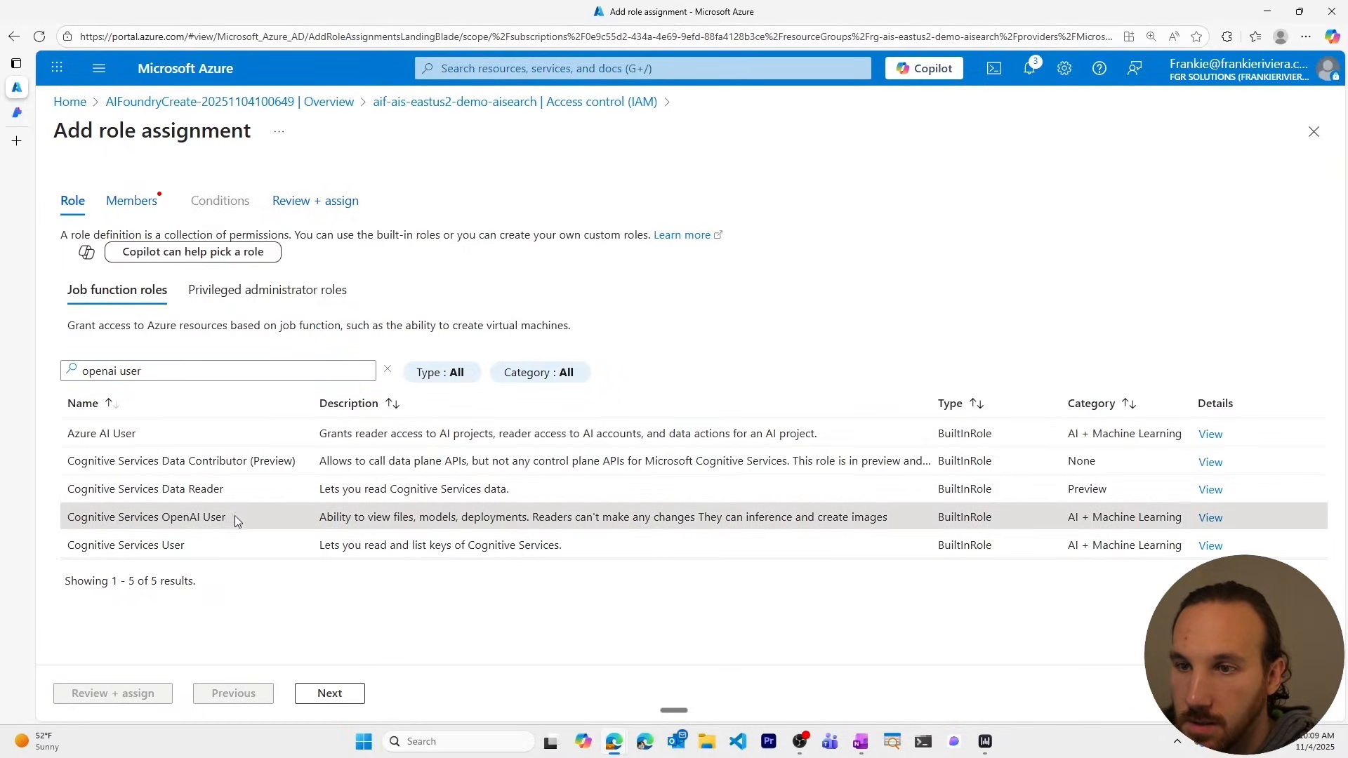
Step: Assign that role to the search service's managed identity and submit it
left_click(328, 693)
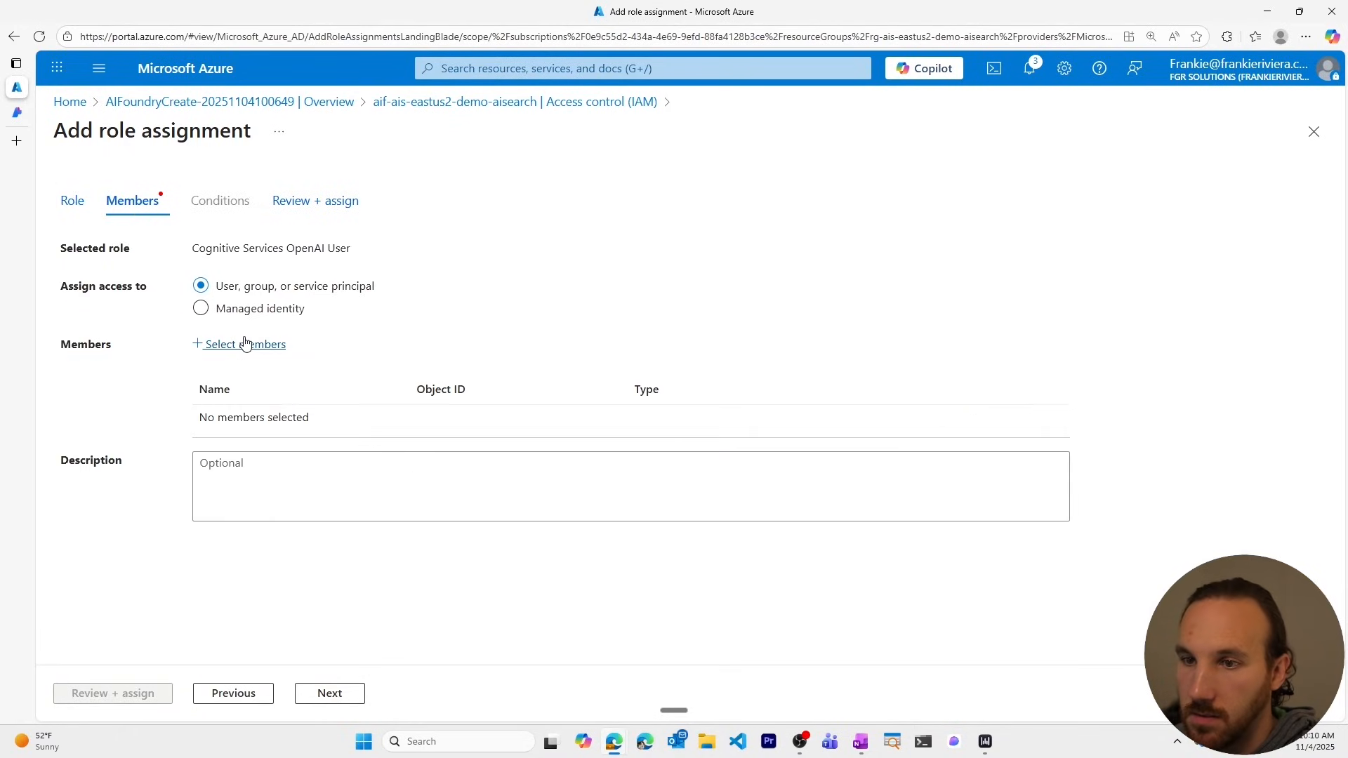
left_click(199, 314)
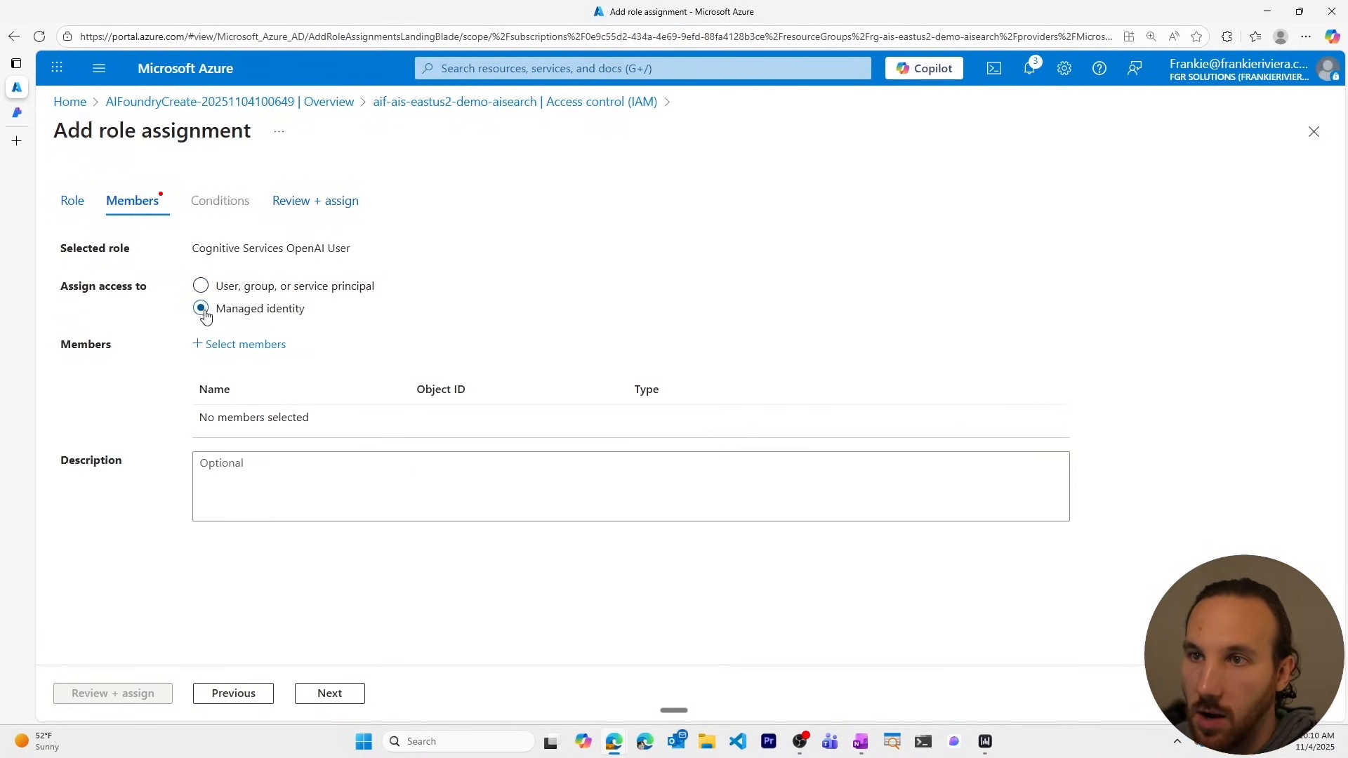
left_click(258, 351)
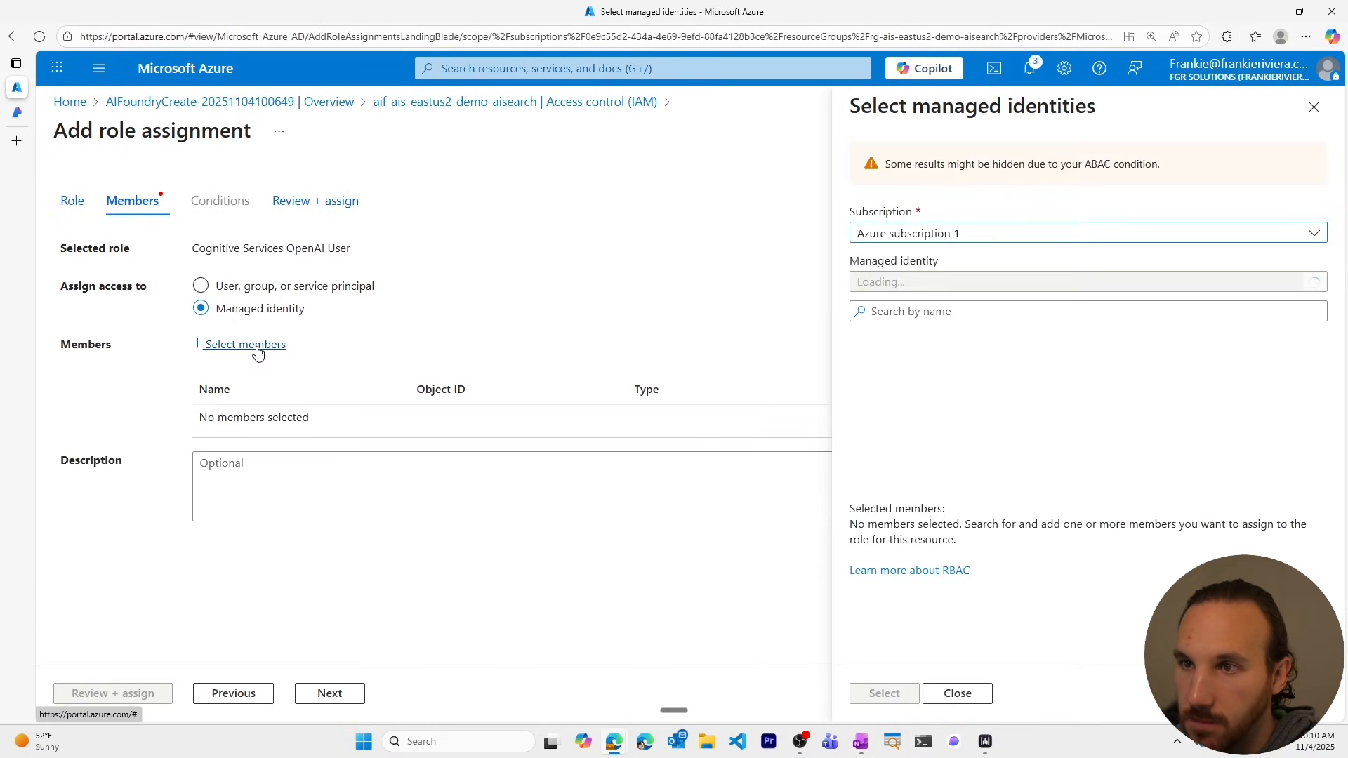
left_click(928, 288)
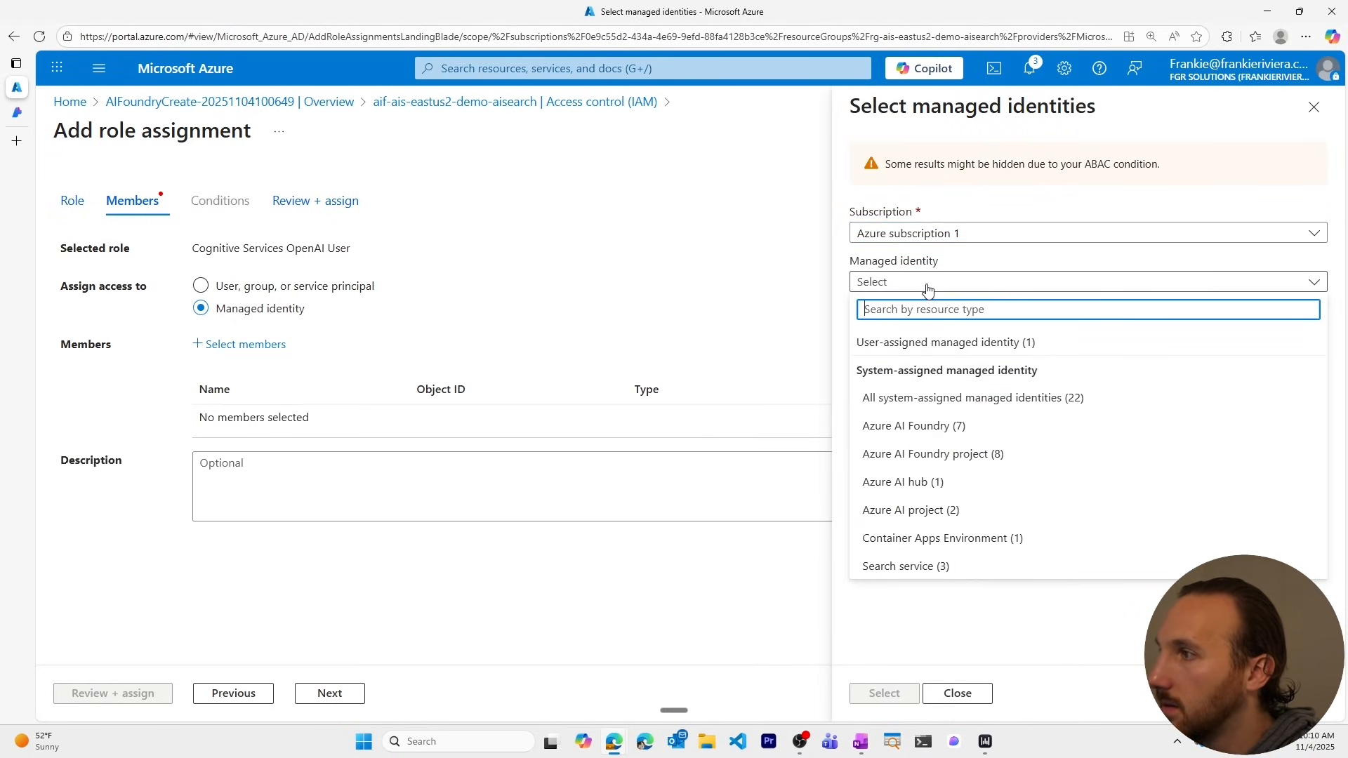
left_click(934, 566)
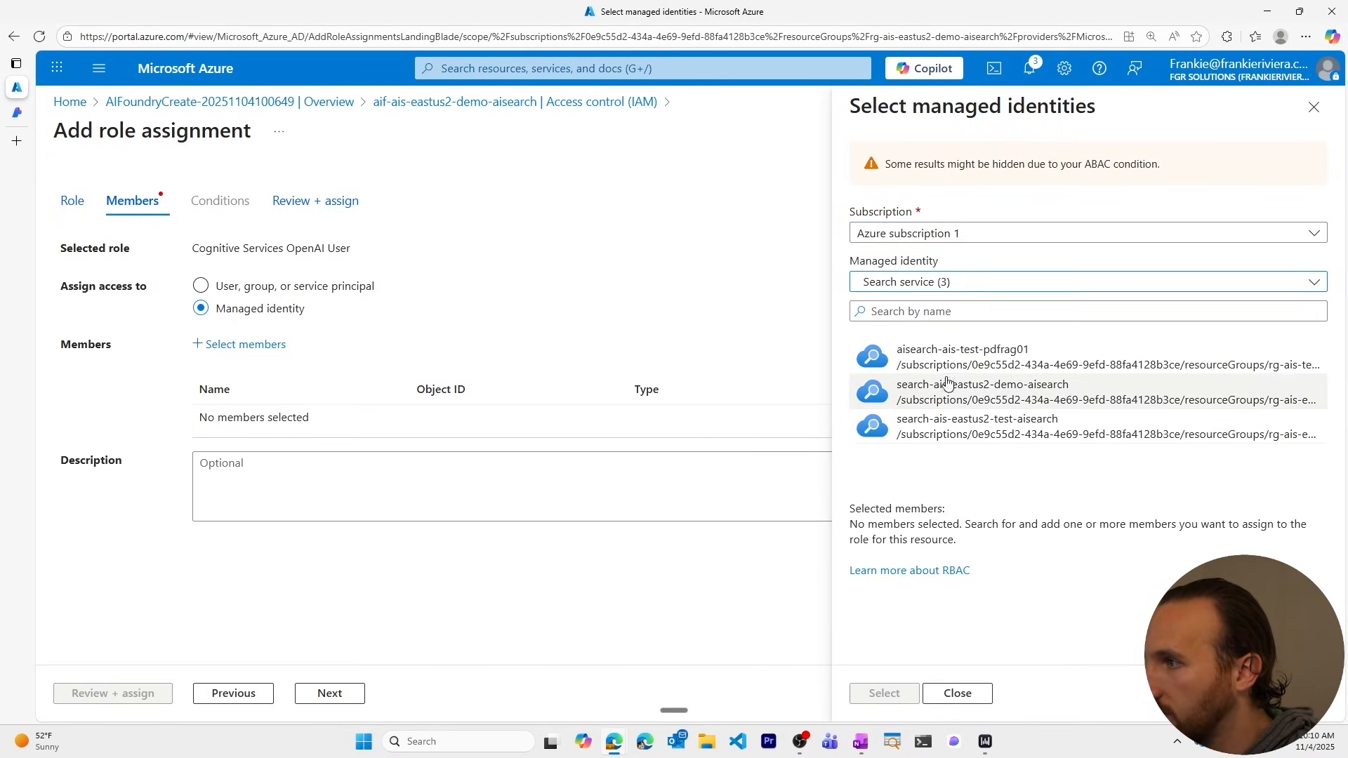
left_click(969, 391)
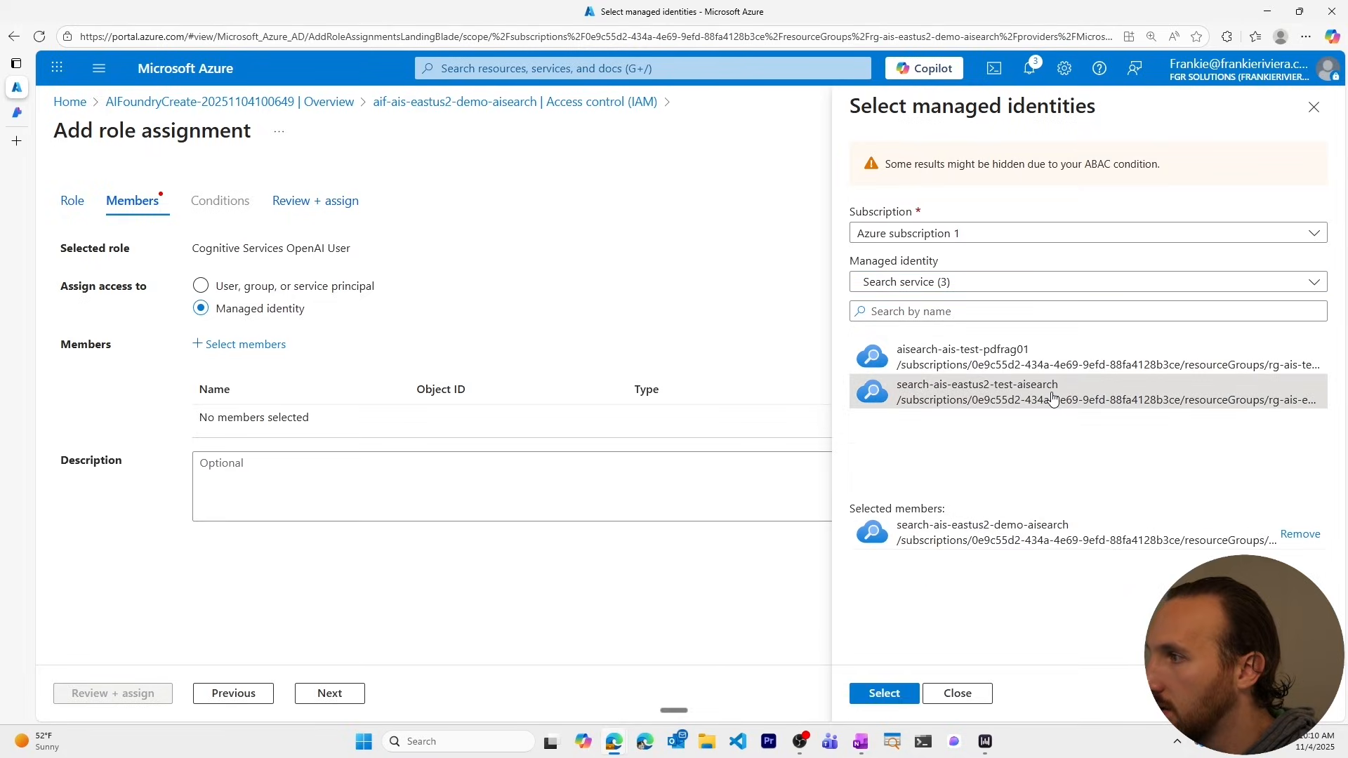
left_click(886, 693)
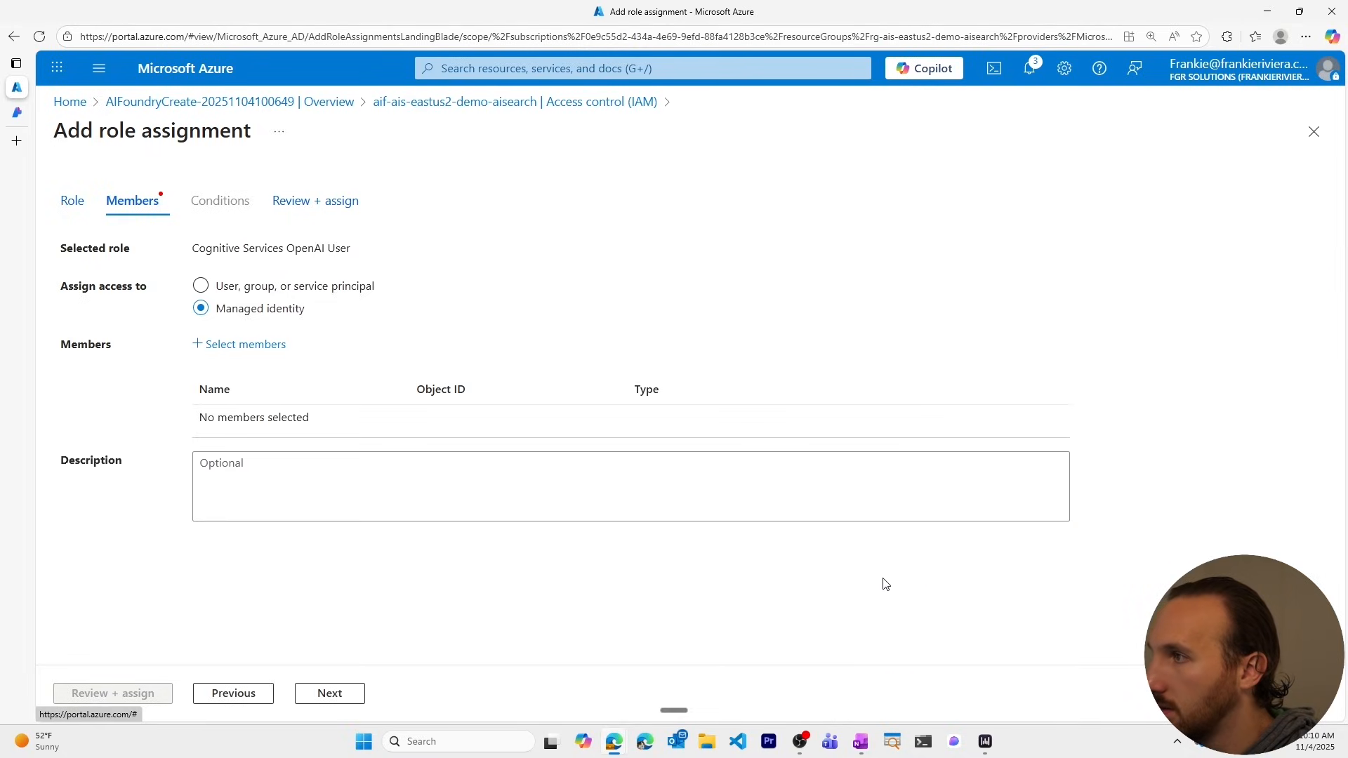
left_click(156, 695)
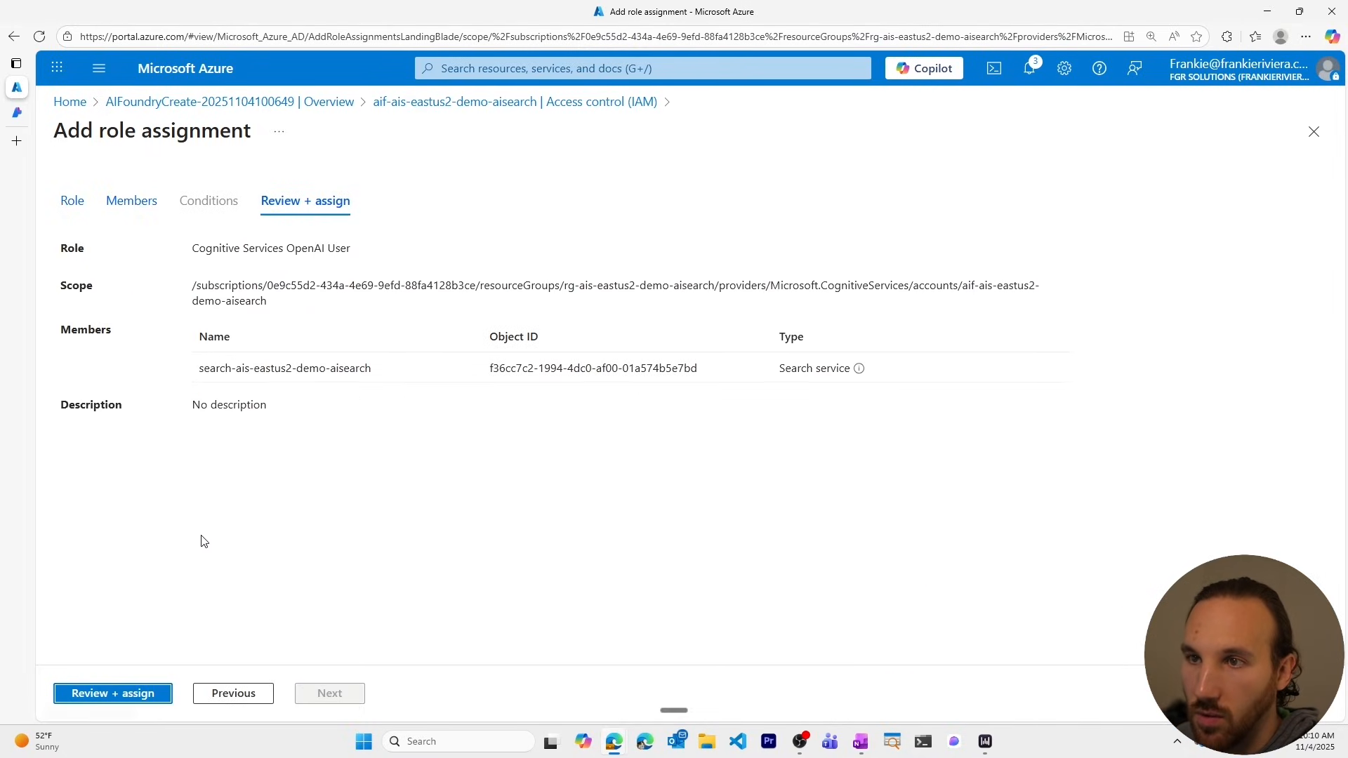
left_click(137, 696)
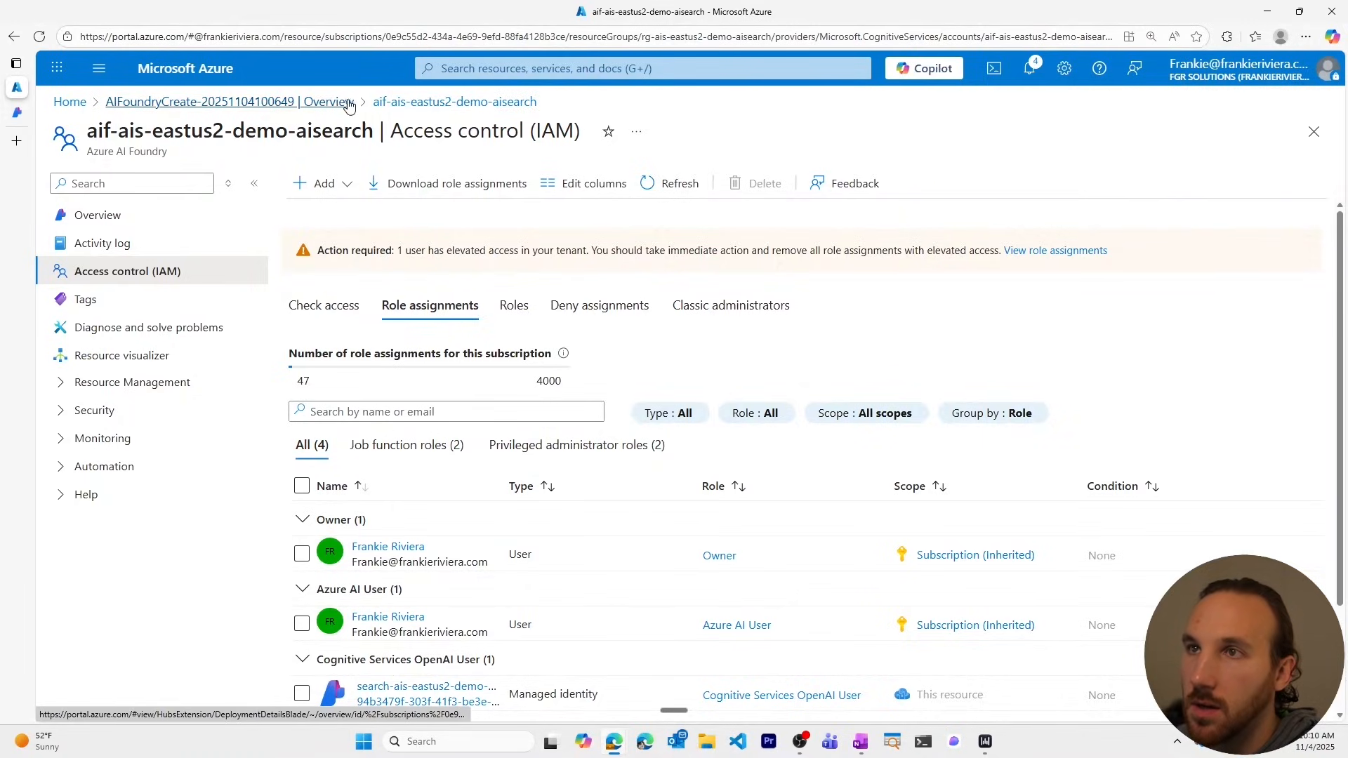
Step: Review the role assignments on the saaiseastus2demoaisearch storage account
left_click(239, 219)
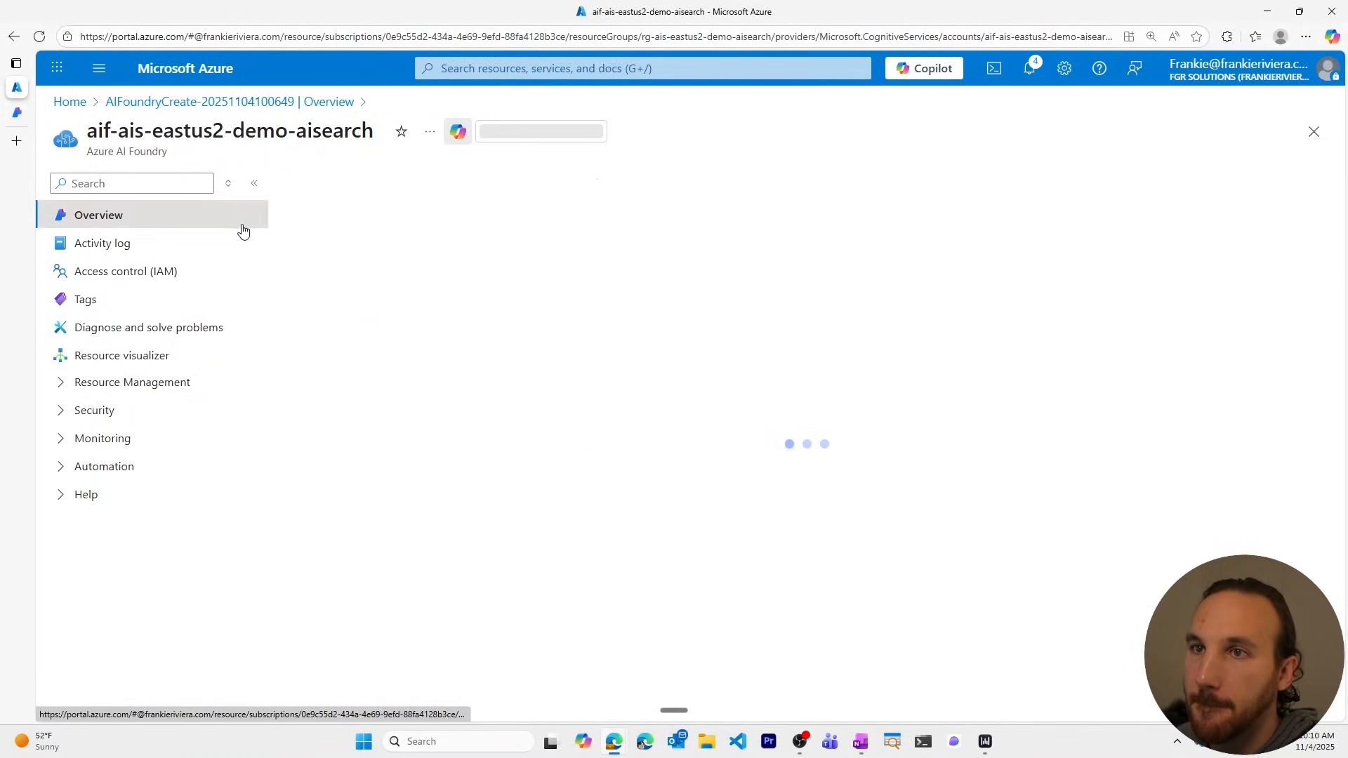
left_click(523, 253)
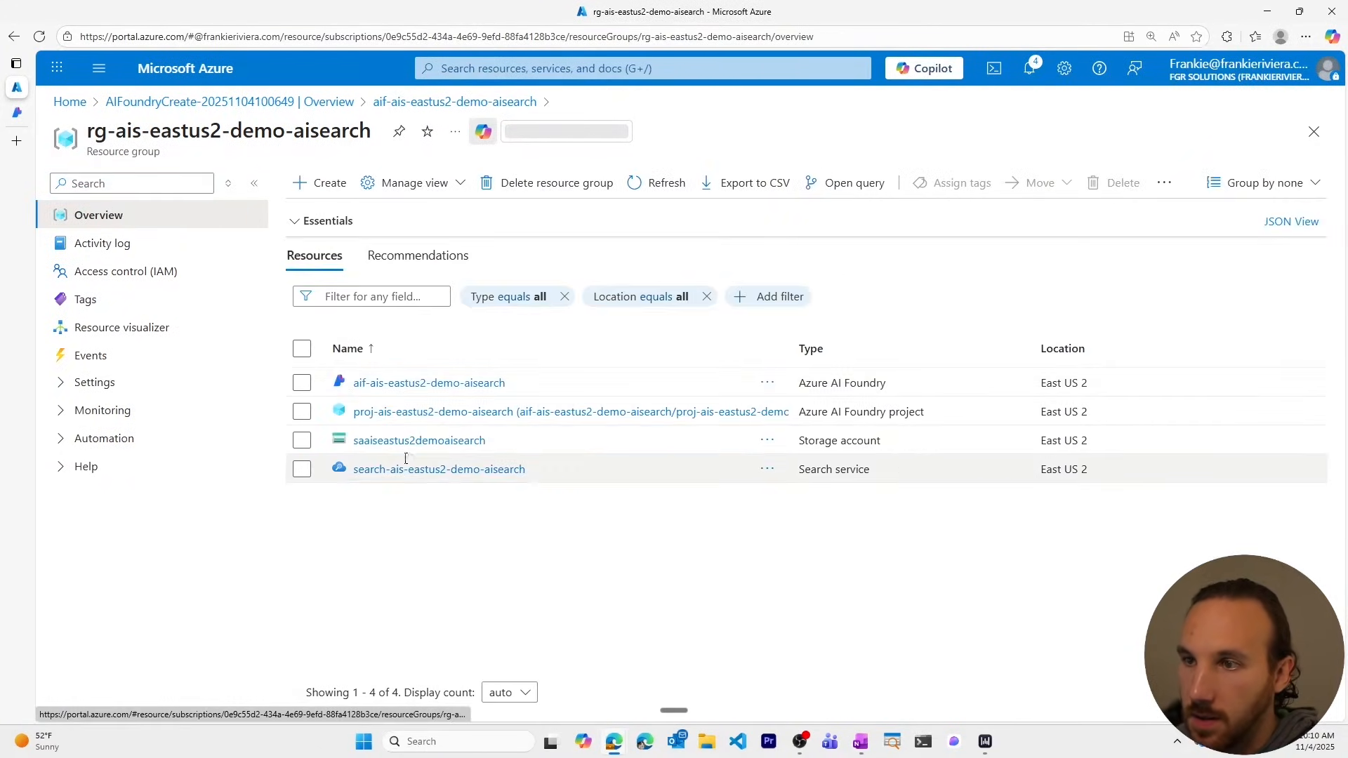
left_click(420, 445)
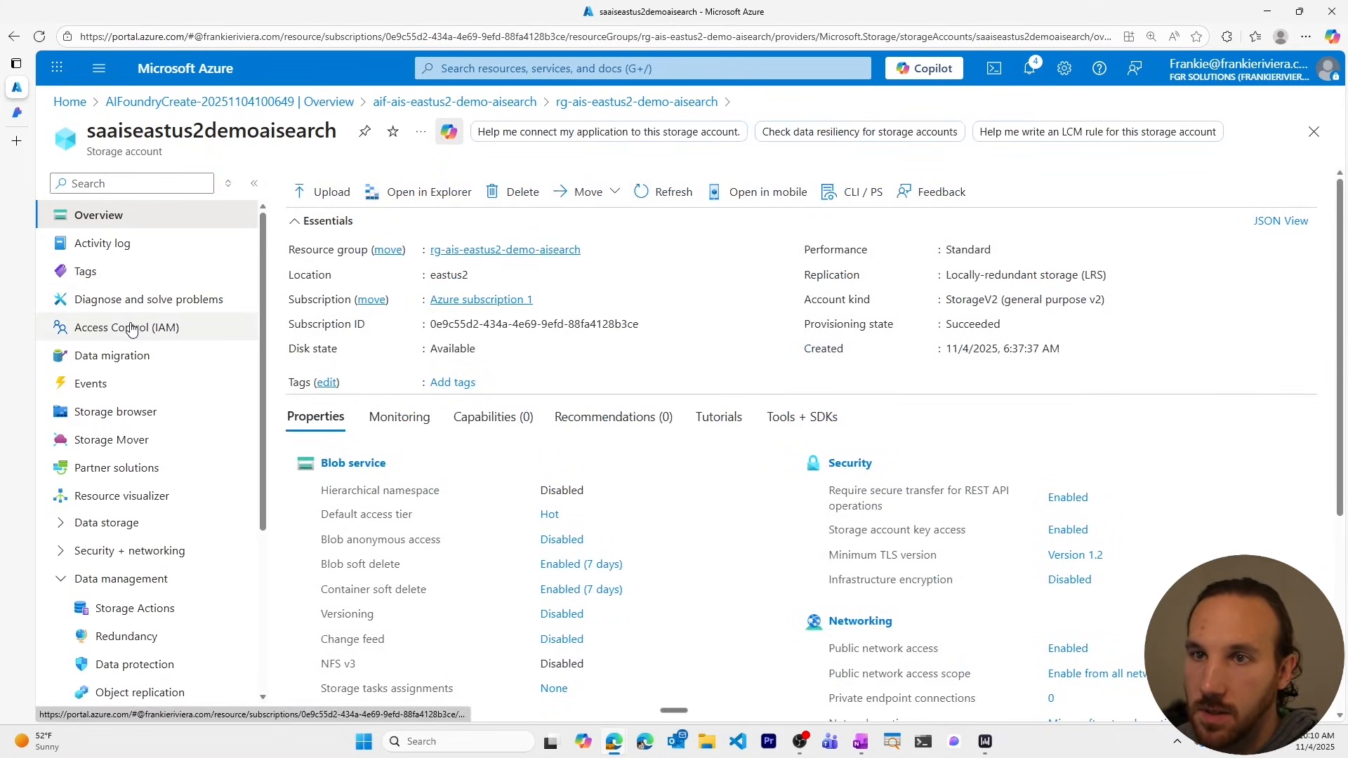
left_click(132, 328)
left_click(425, 307)
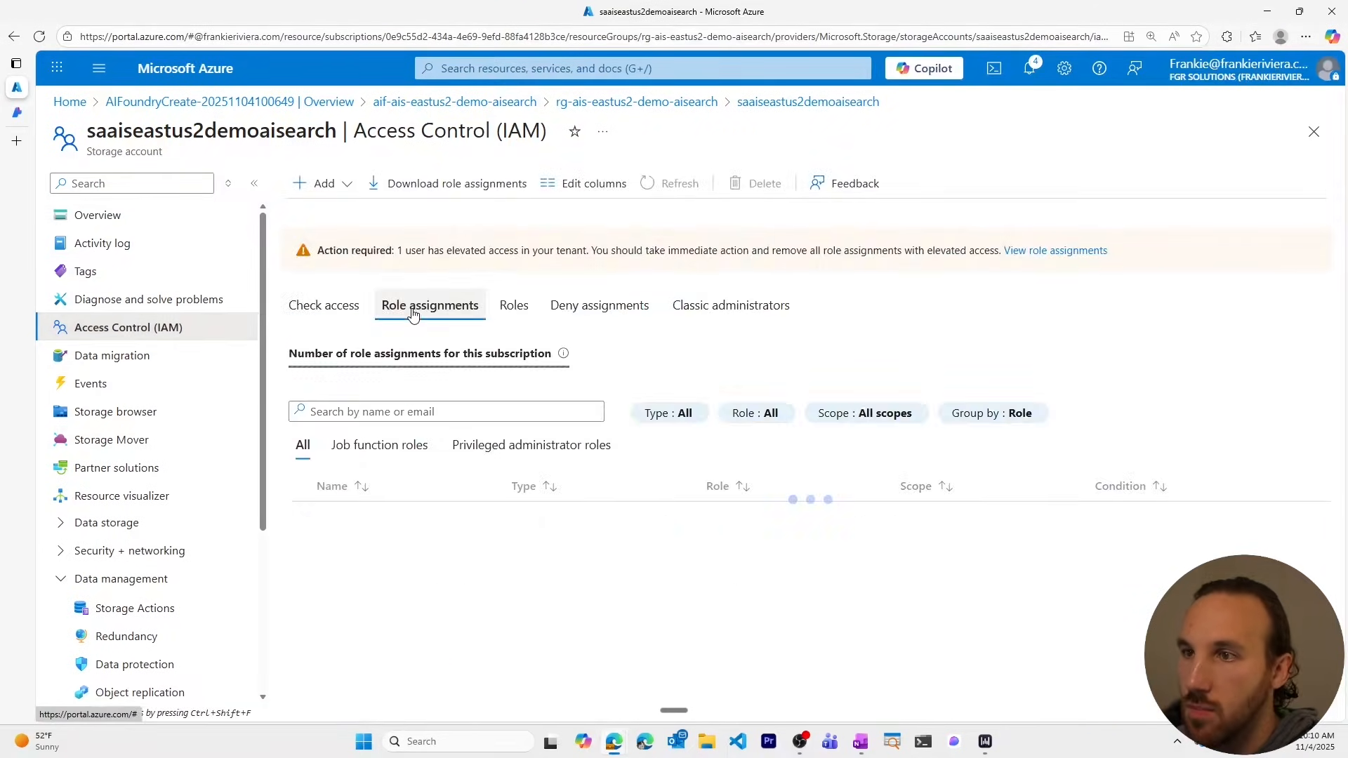
scroll(470, 397, "down", 1)
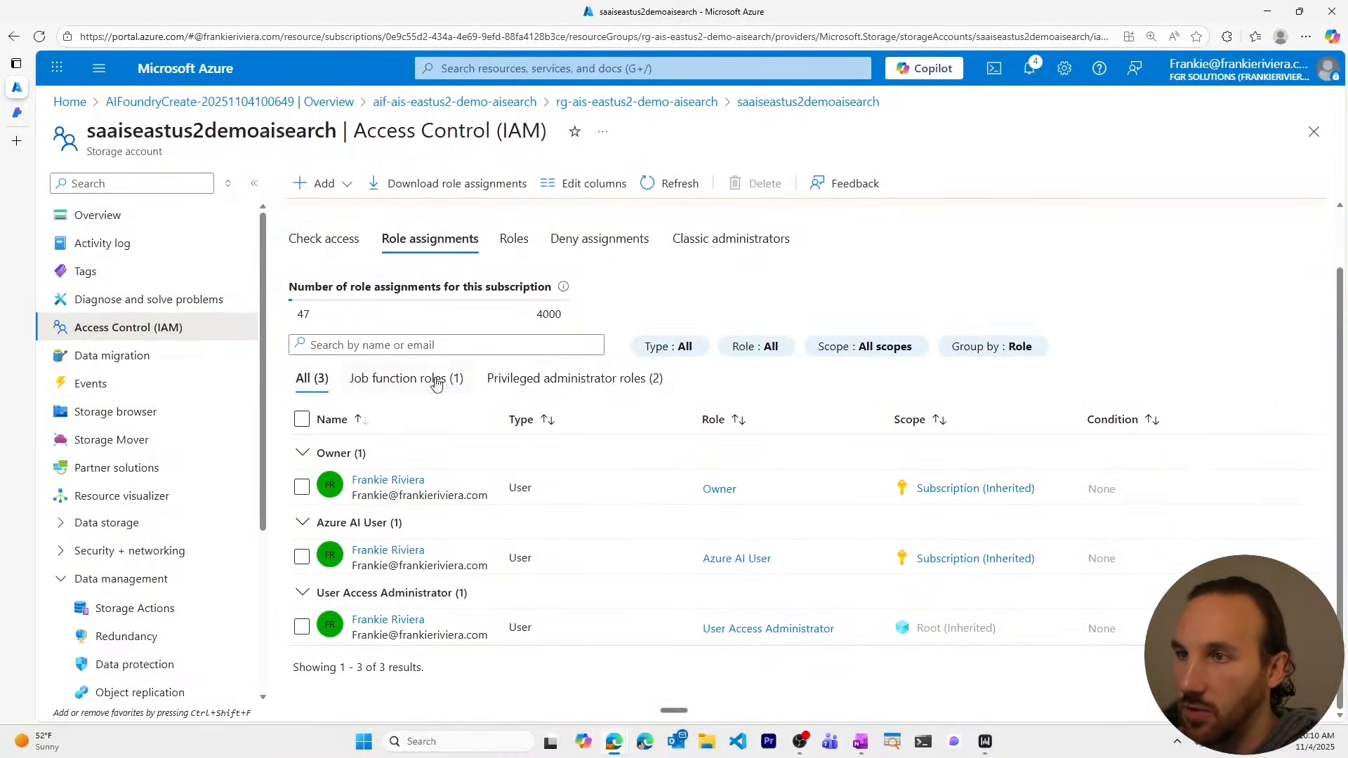
scroll(430, 361, "up", 1)
Step: Start a role assignment for the Storage Blob Data Contributor role
left_click(319, 184)
left_click(338, 217)
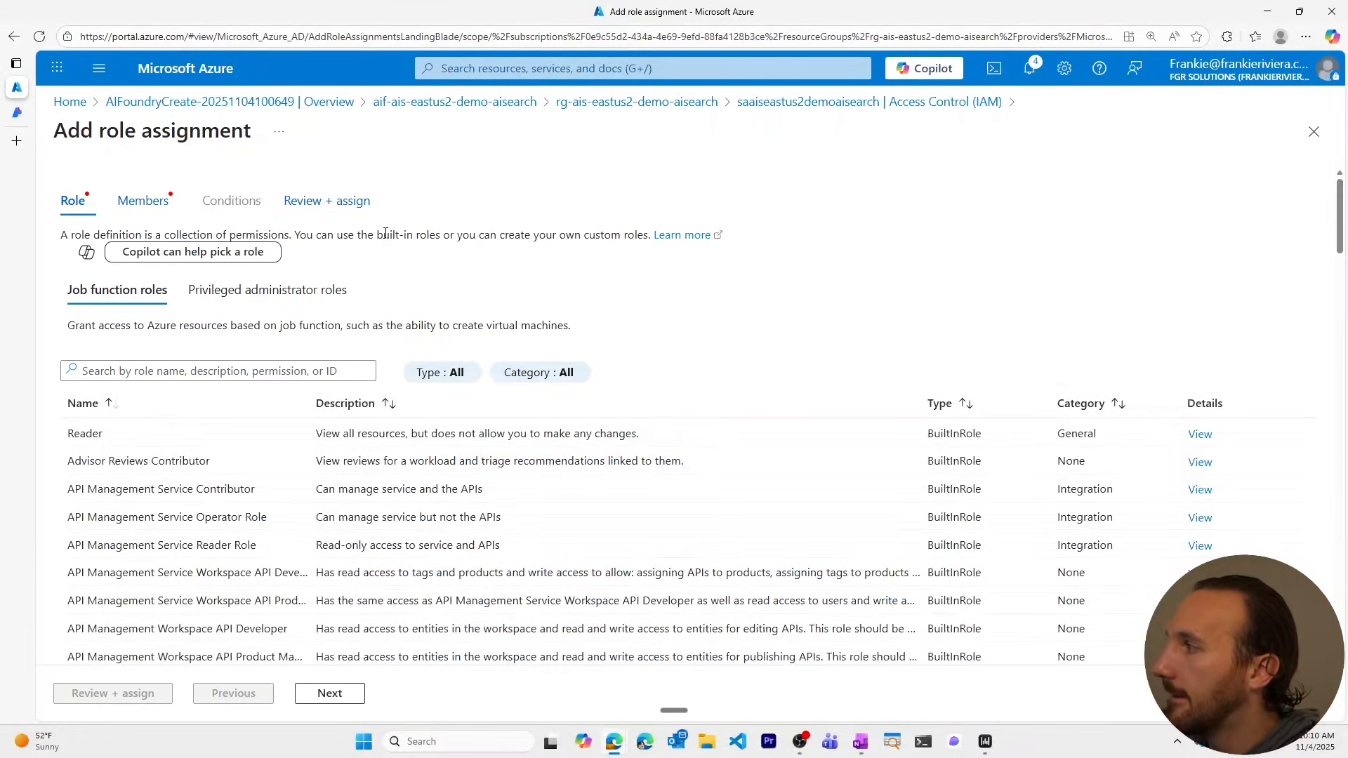
left_click(253, 370)
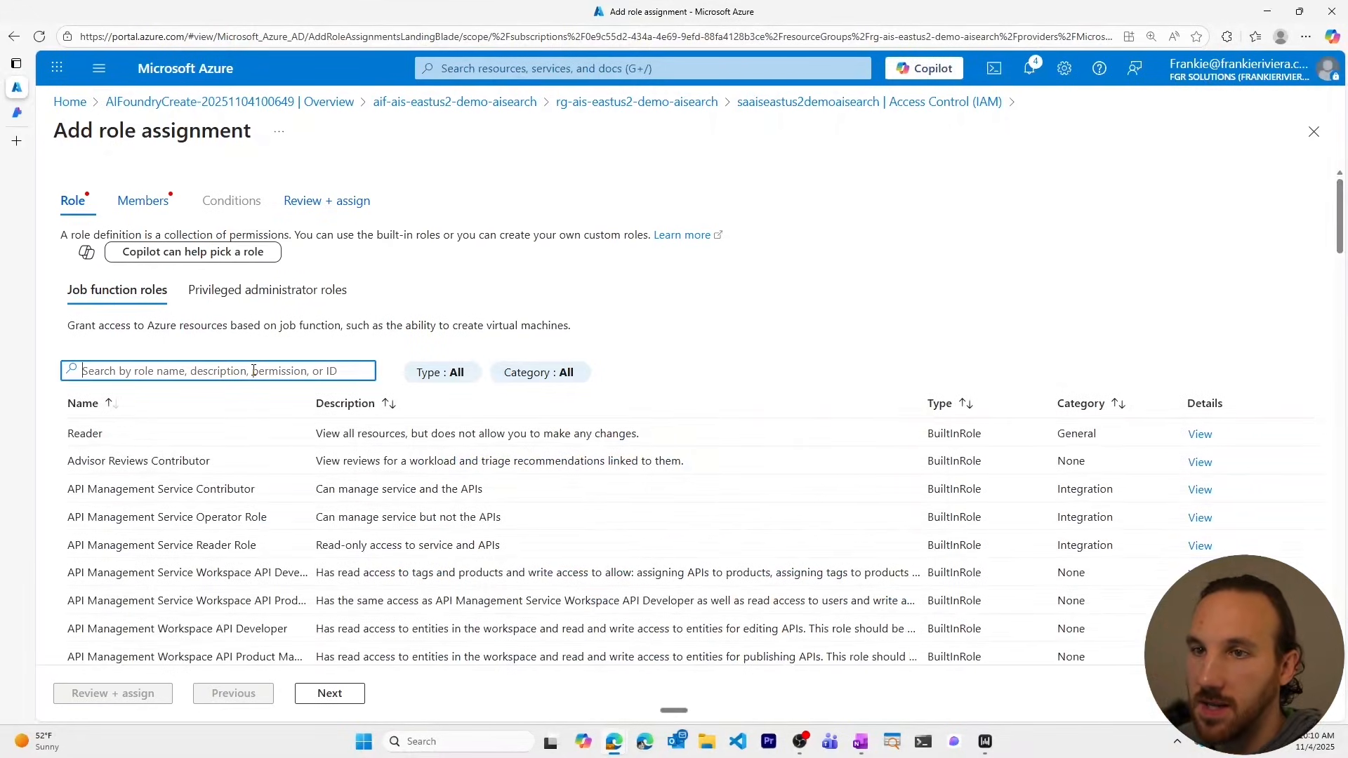
type("blob data")
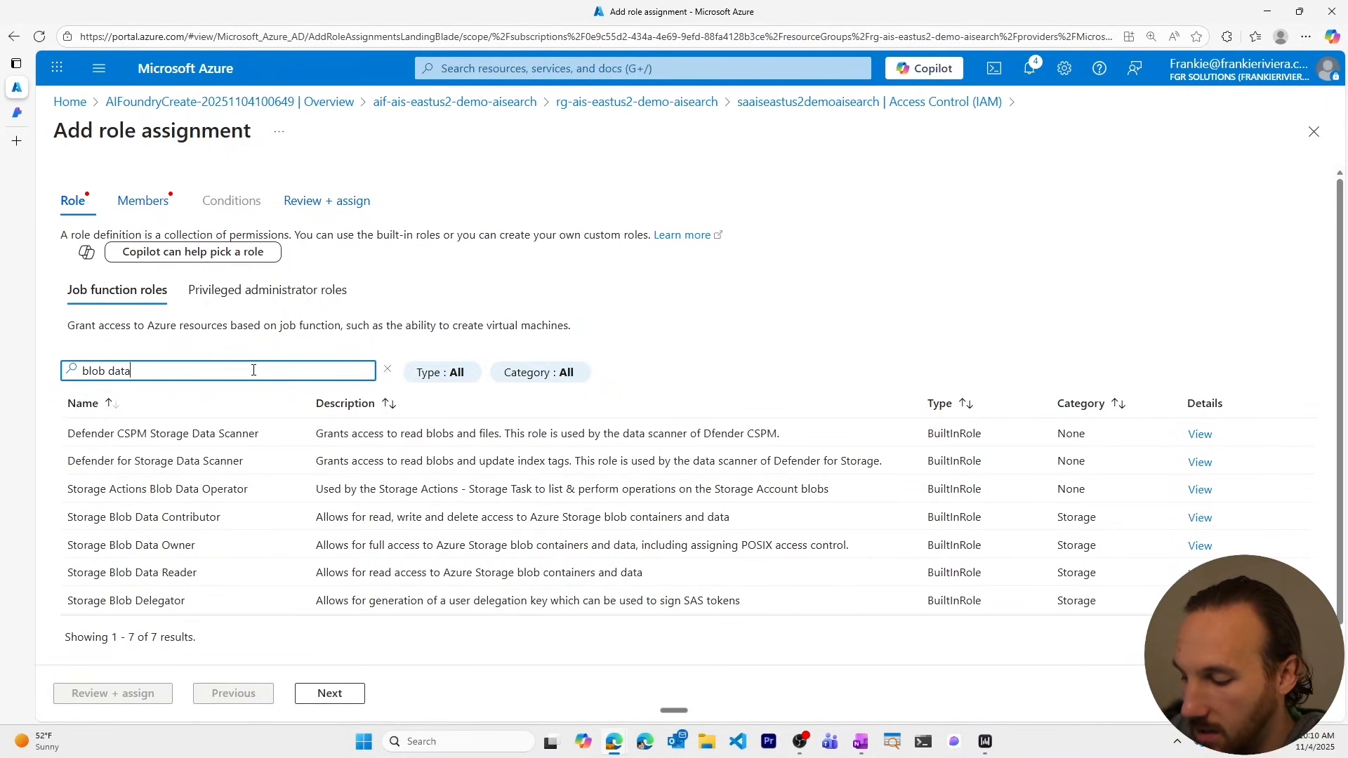
type(" con")
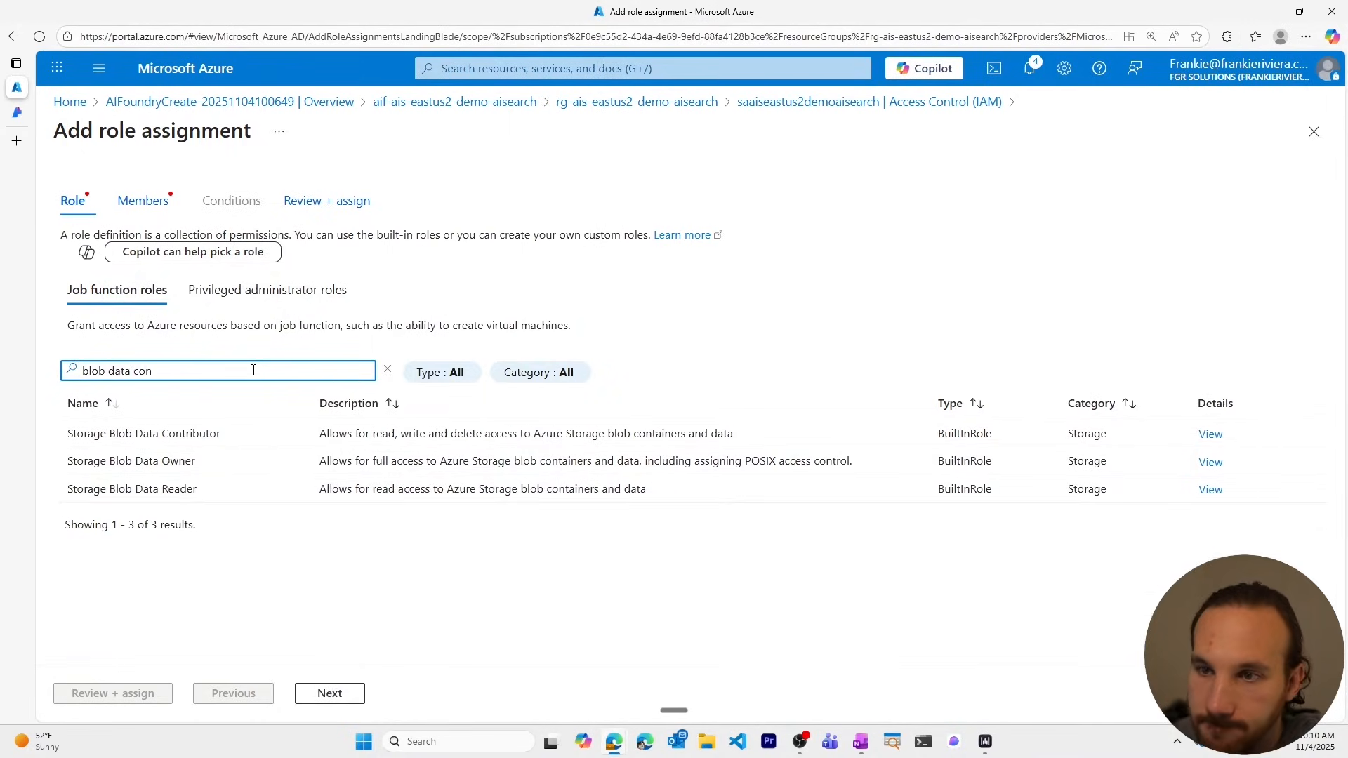
left_click(251, 428)
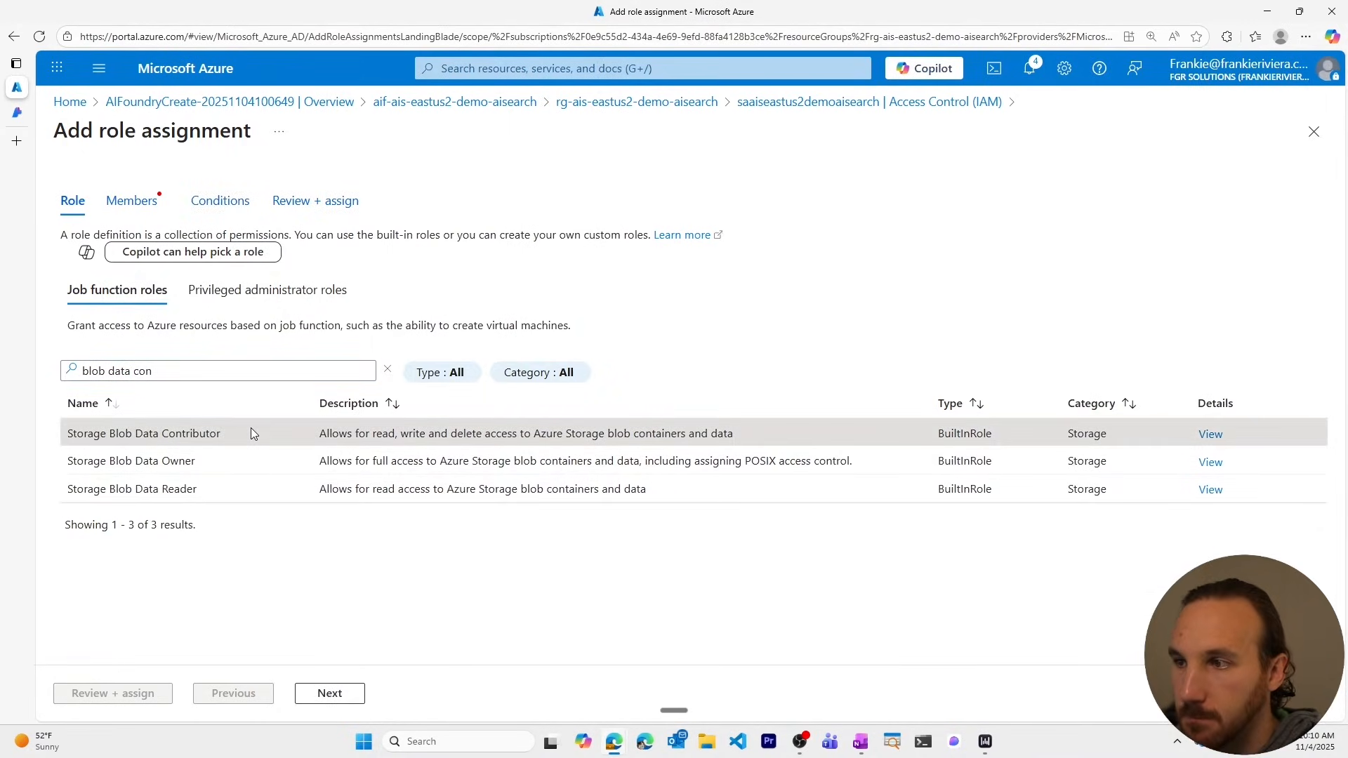
Step: Assign it to the search-ais-eastus2-demo-aisearch managed identity, then return to the resource group
left_click(327, 693)
left_click(199, 309)
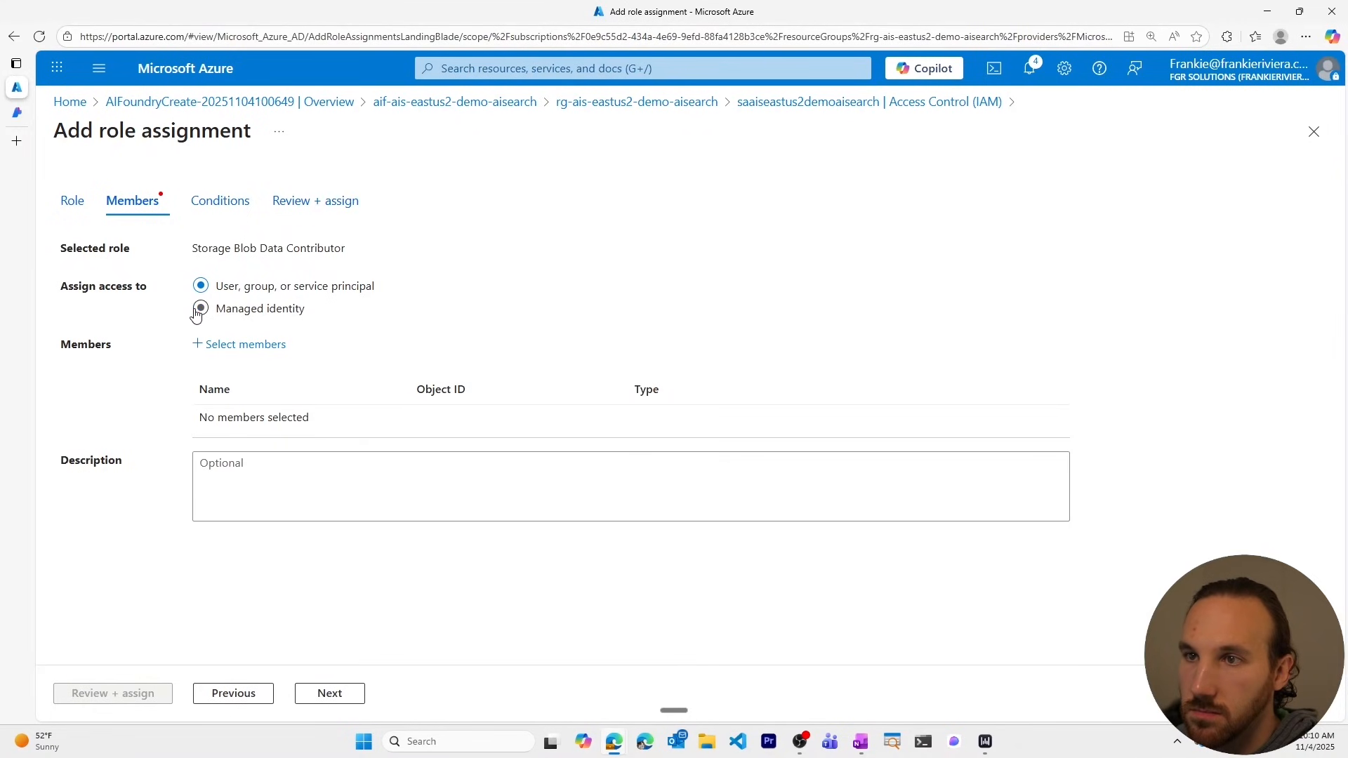
left_click(223, 344)
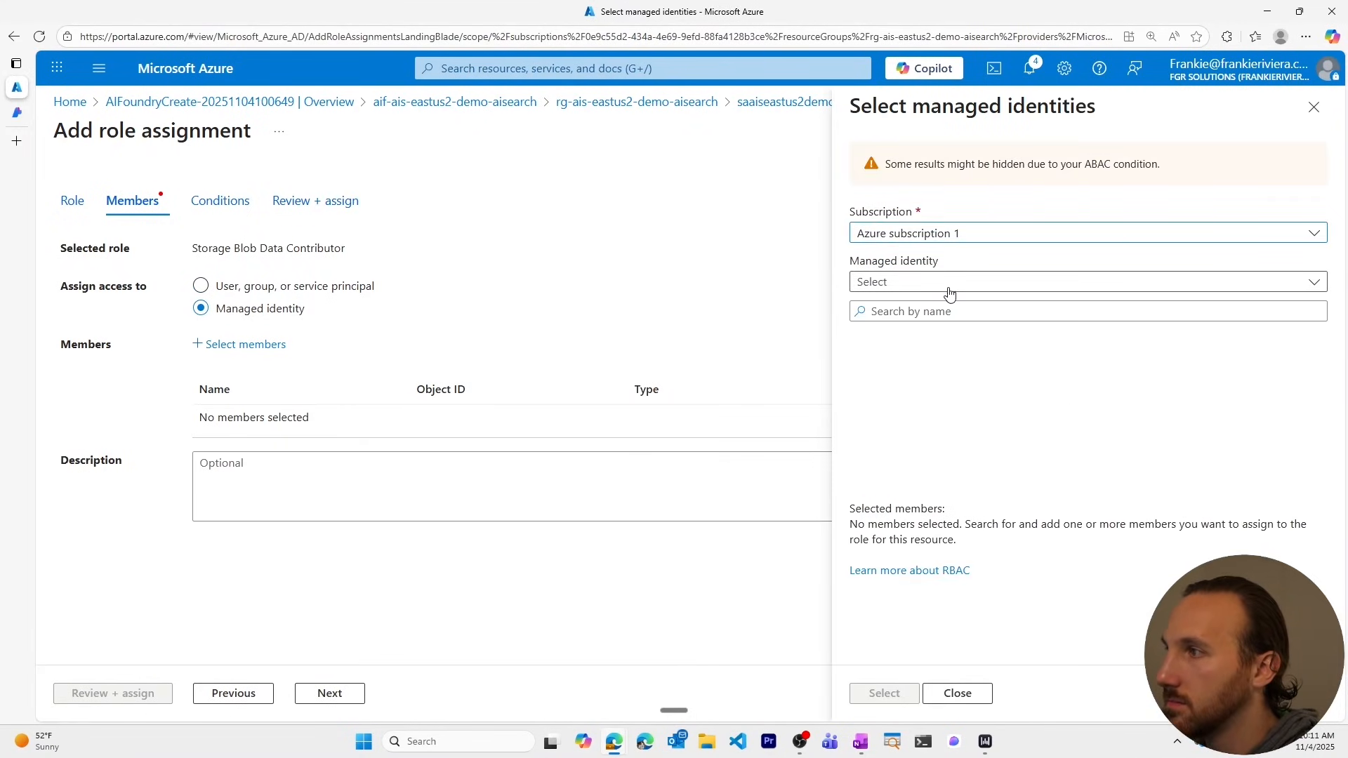
left_click(945, 288)
left_click(937, 564)
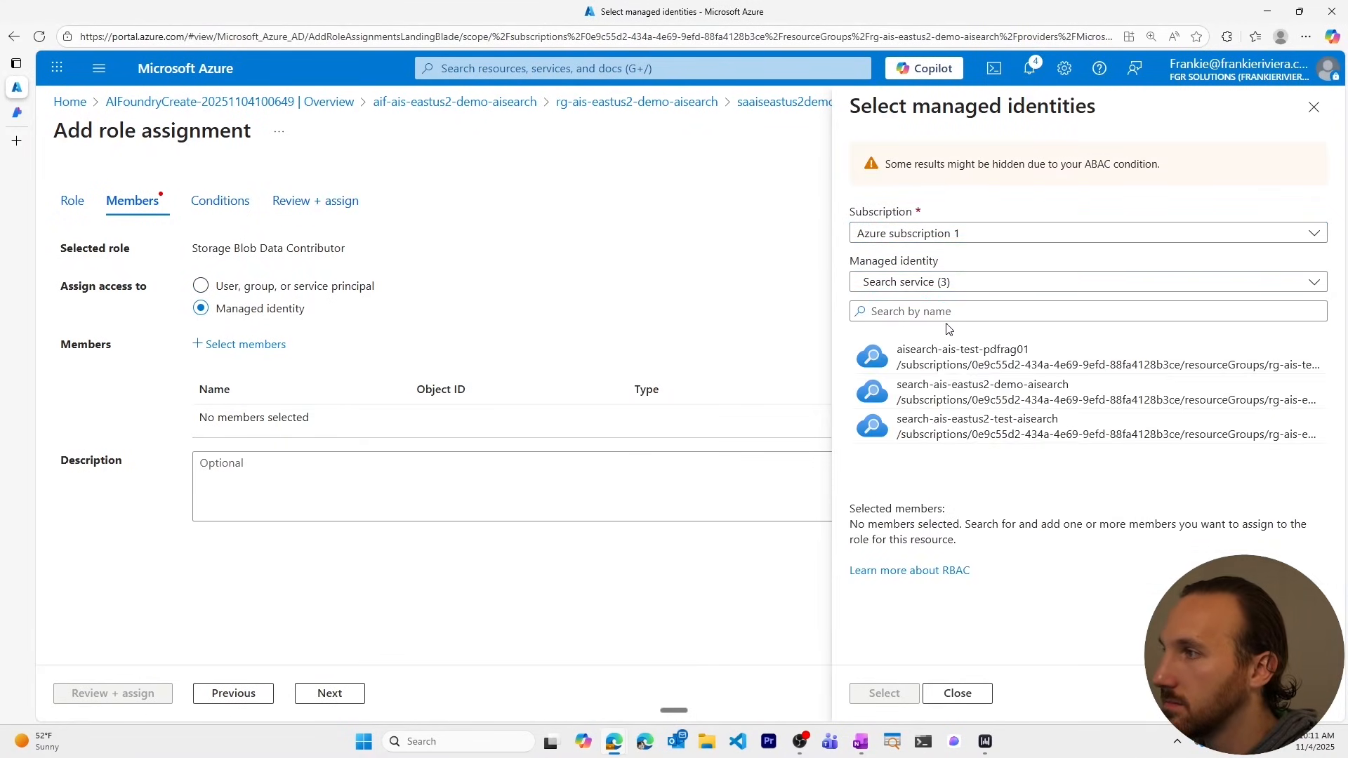
left_click(1000, 394)
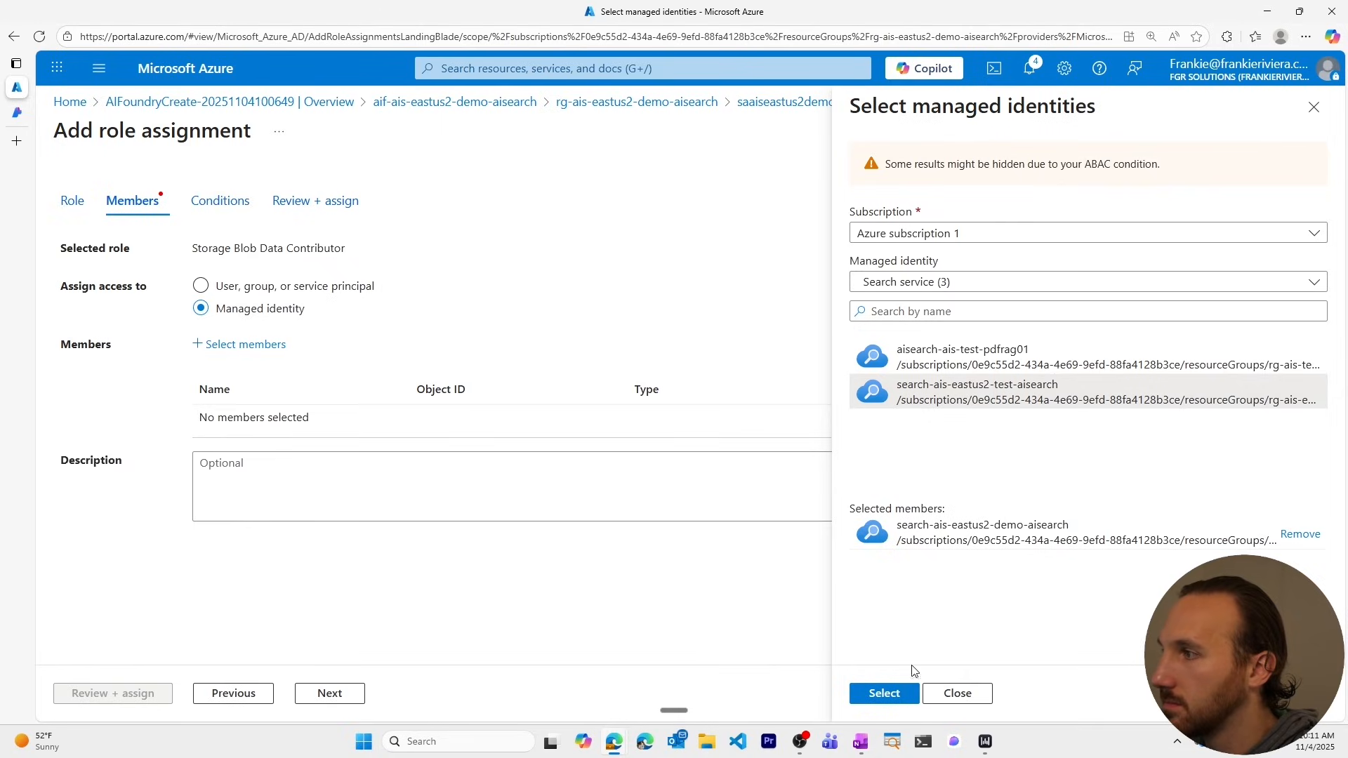
left_click(868, 695)
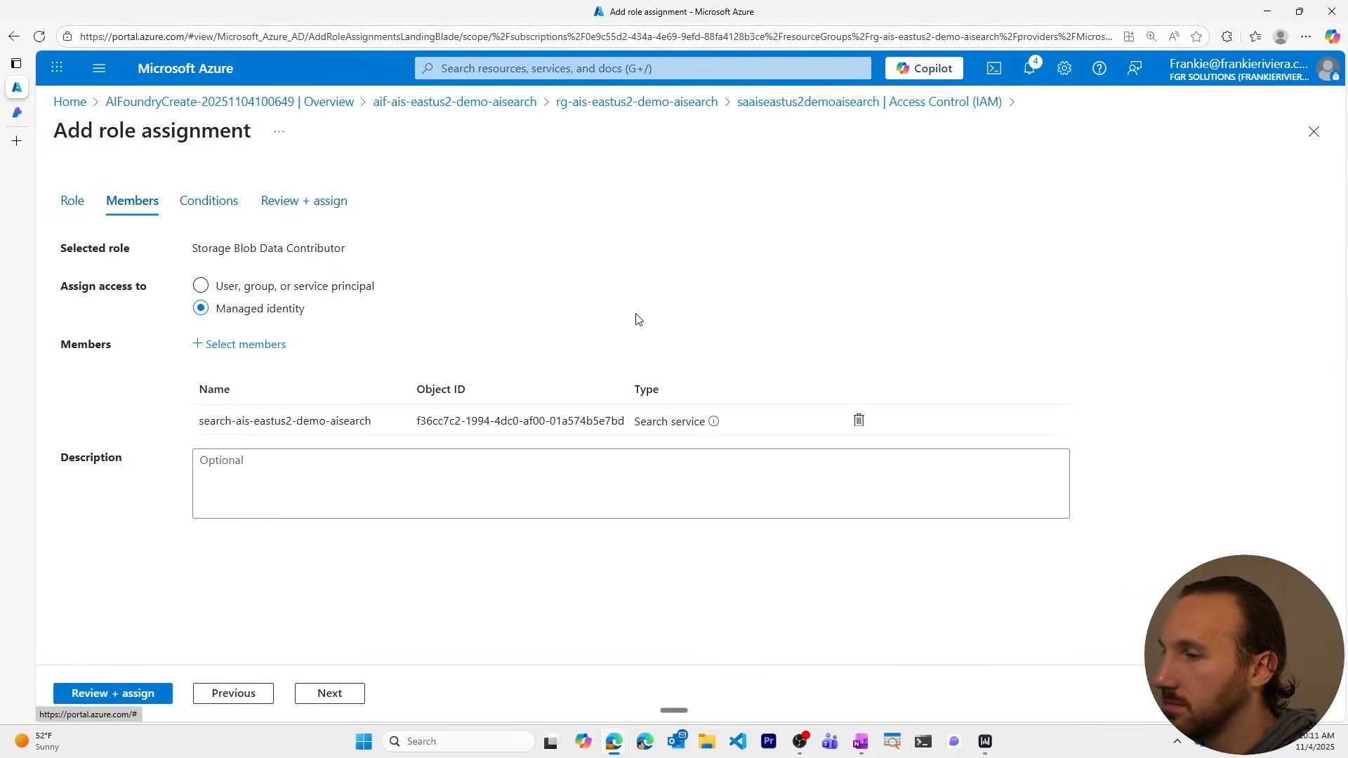
left_click(148, 693)
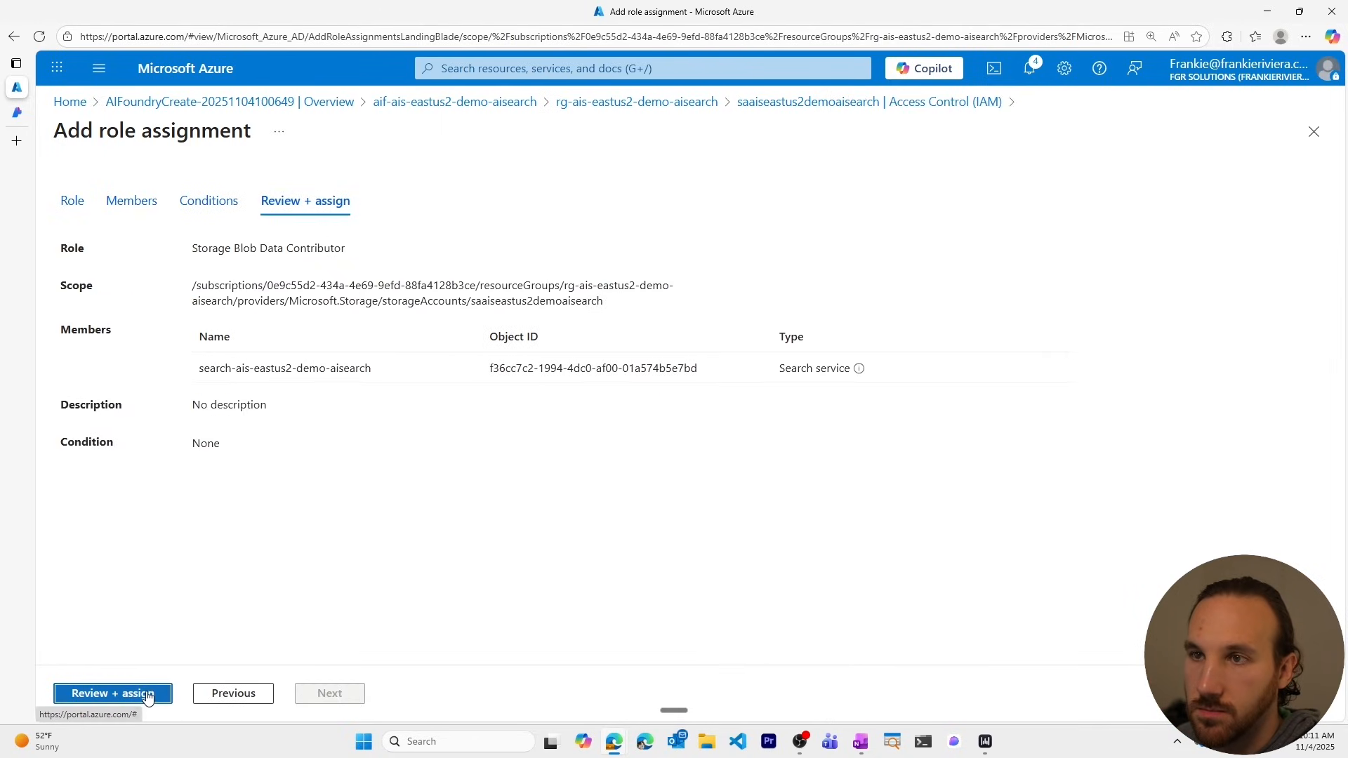
left_click(148, 693)
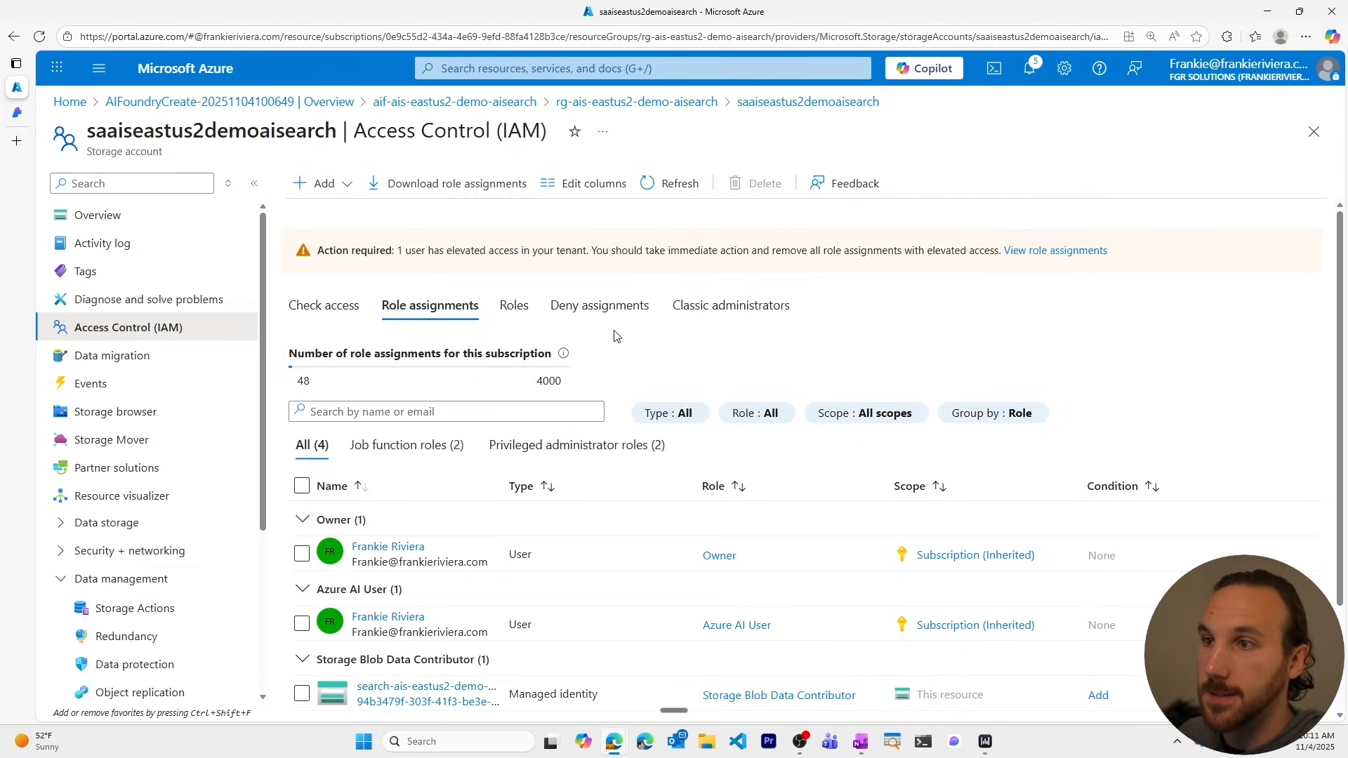
key("alt+Left")
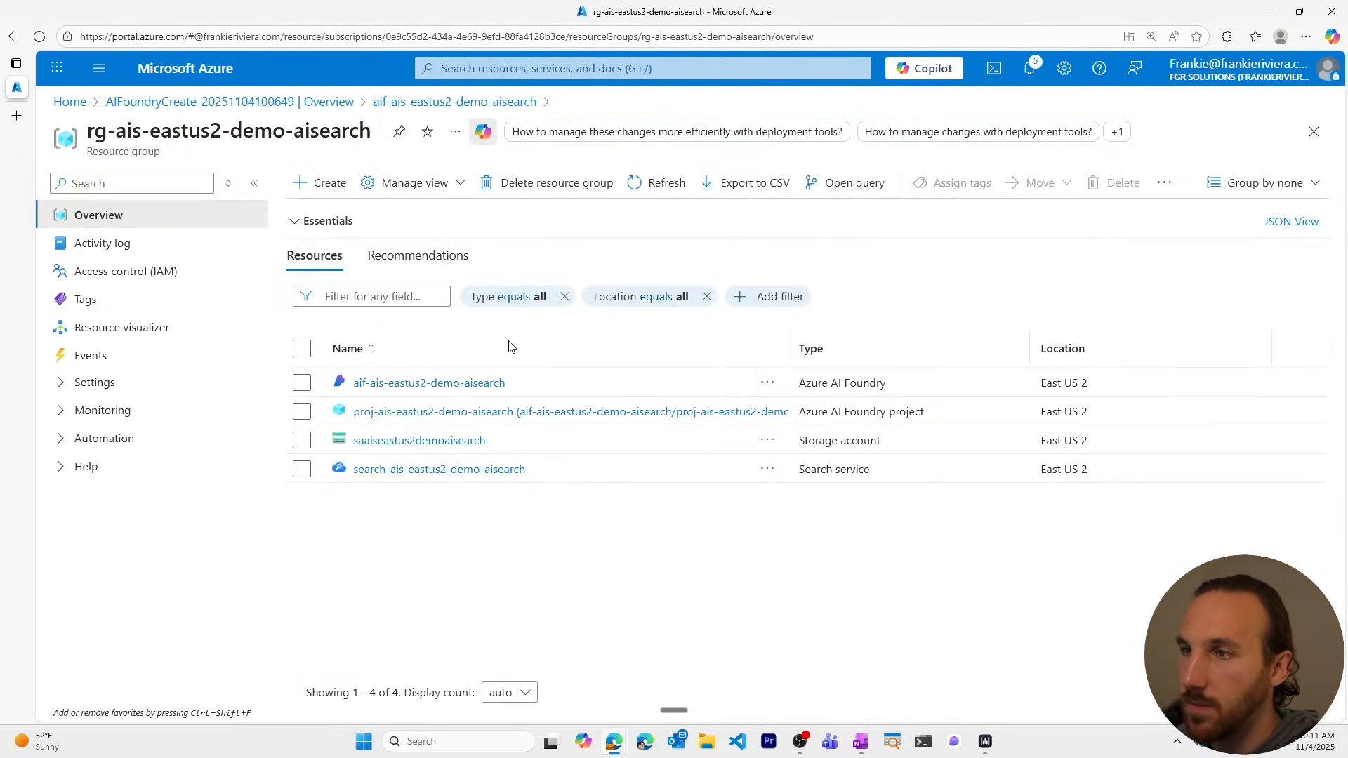
Step: Launch aif-ais-eastus2-demo-aisearch in the Azure AI Foundry portal
left_click(445, 385)
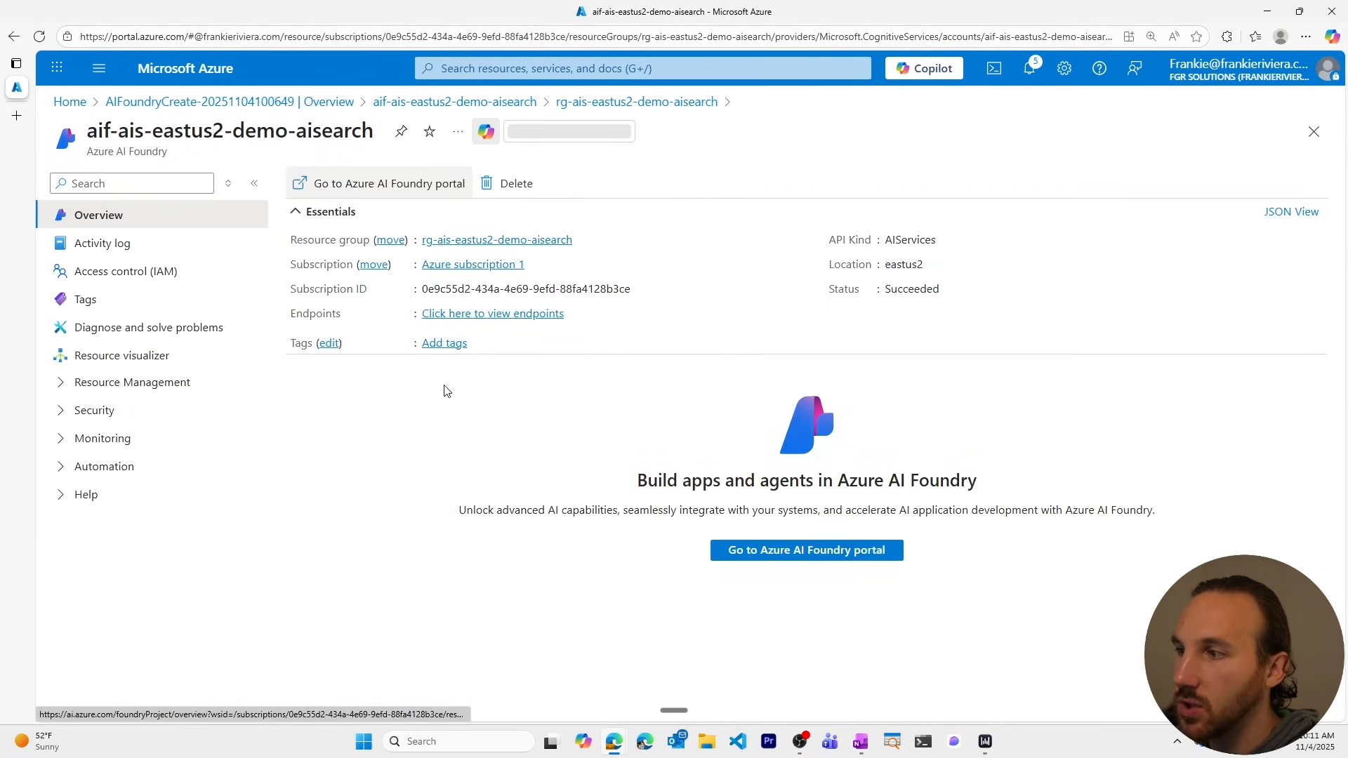
left_click(782, 555)
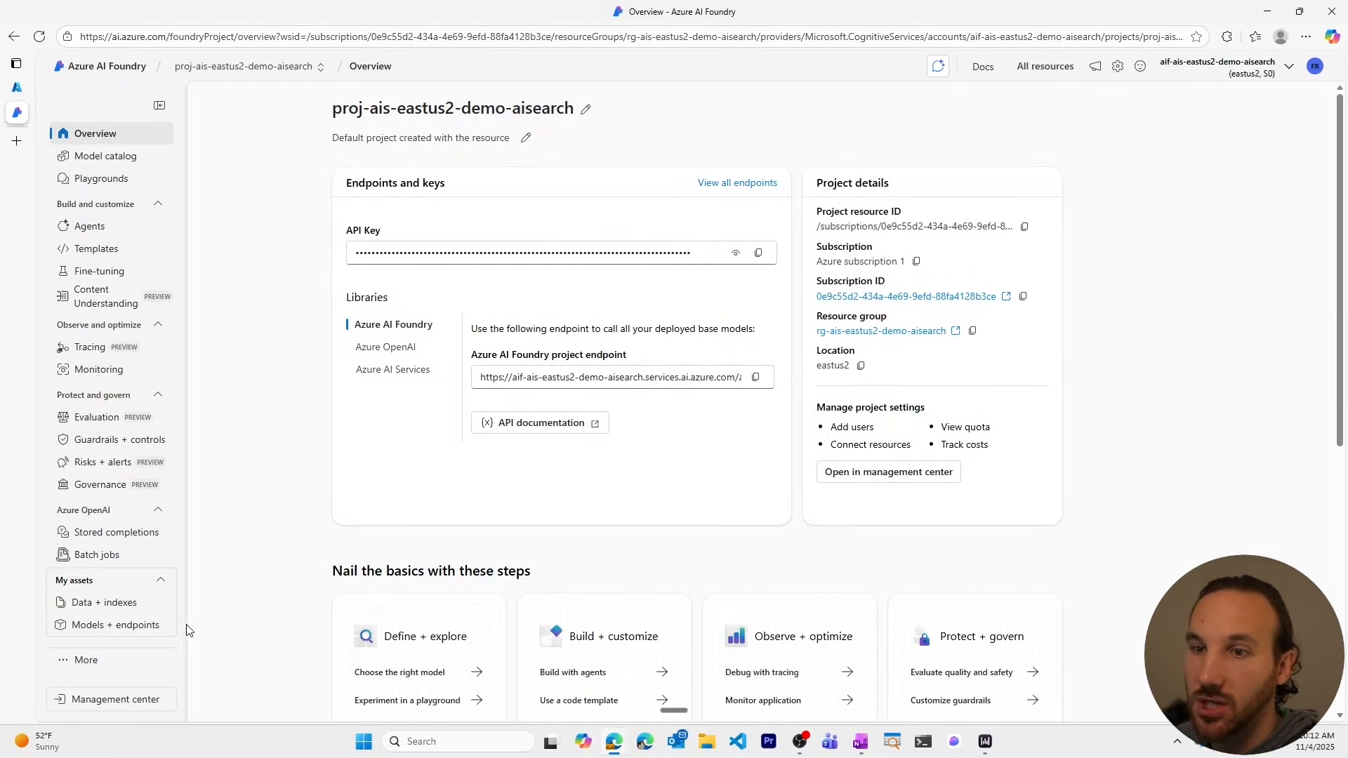
Step: Deploy a base model, filtering to Embeddings and choosing text-embedding-3-small
left_click(129, 628)
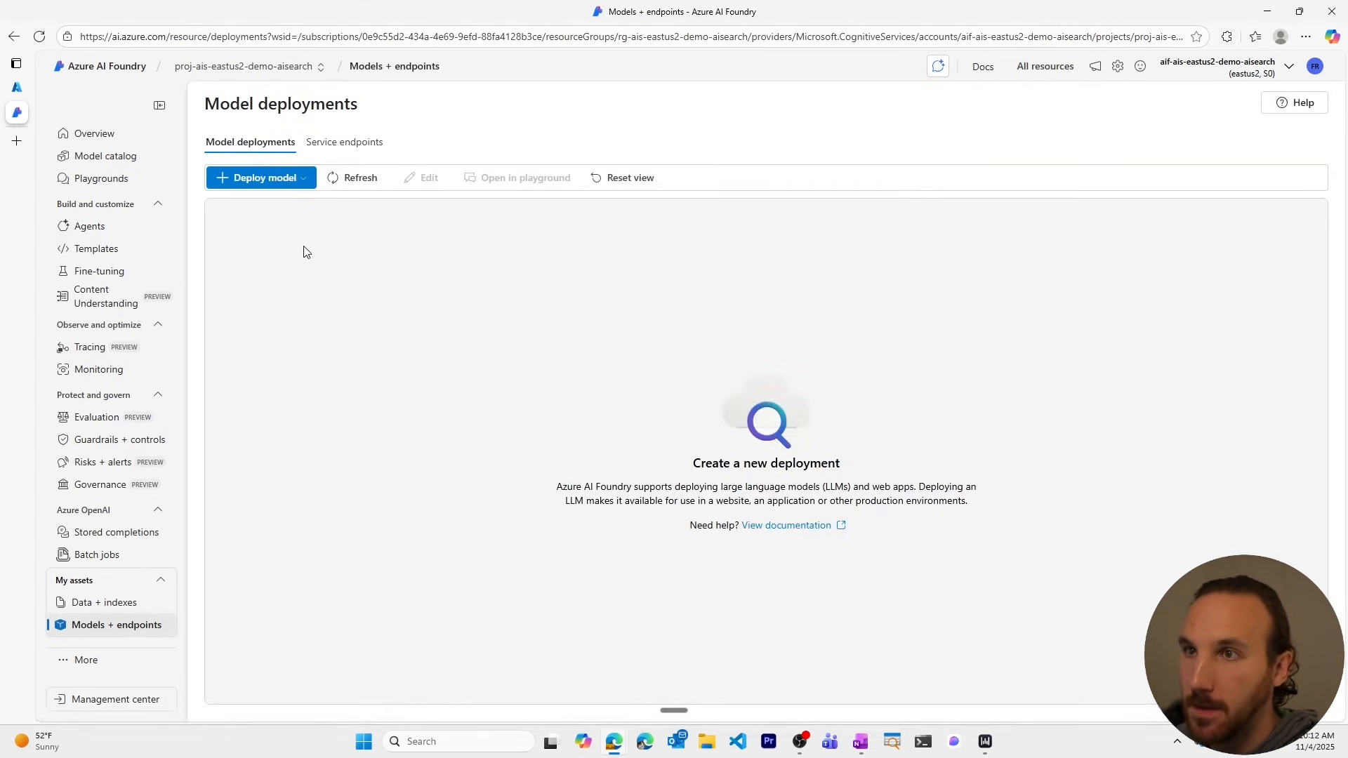
left_click(306, 179)
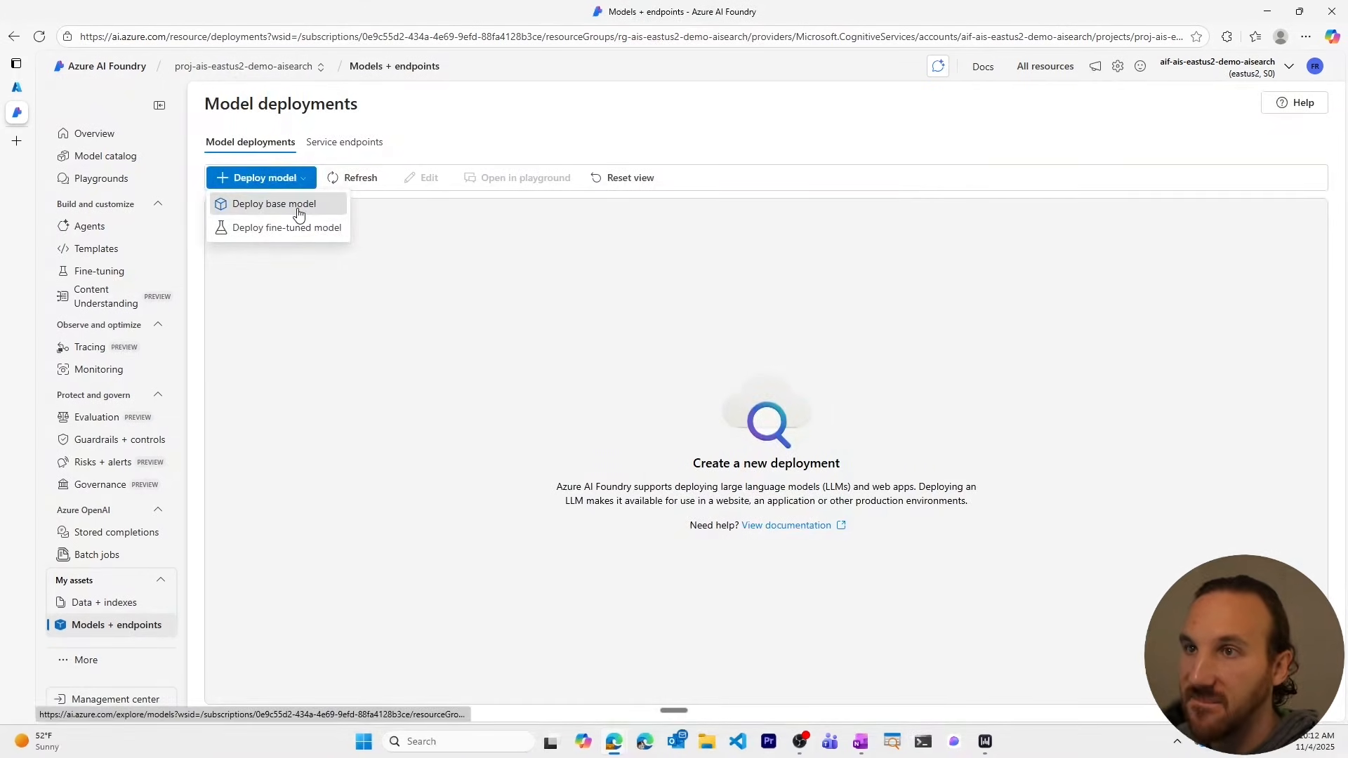
left_click(299, 204)
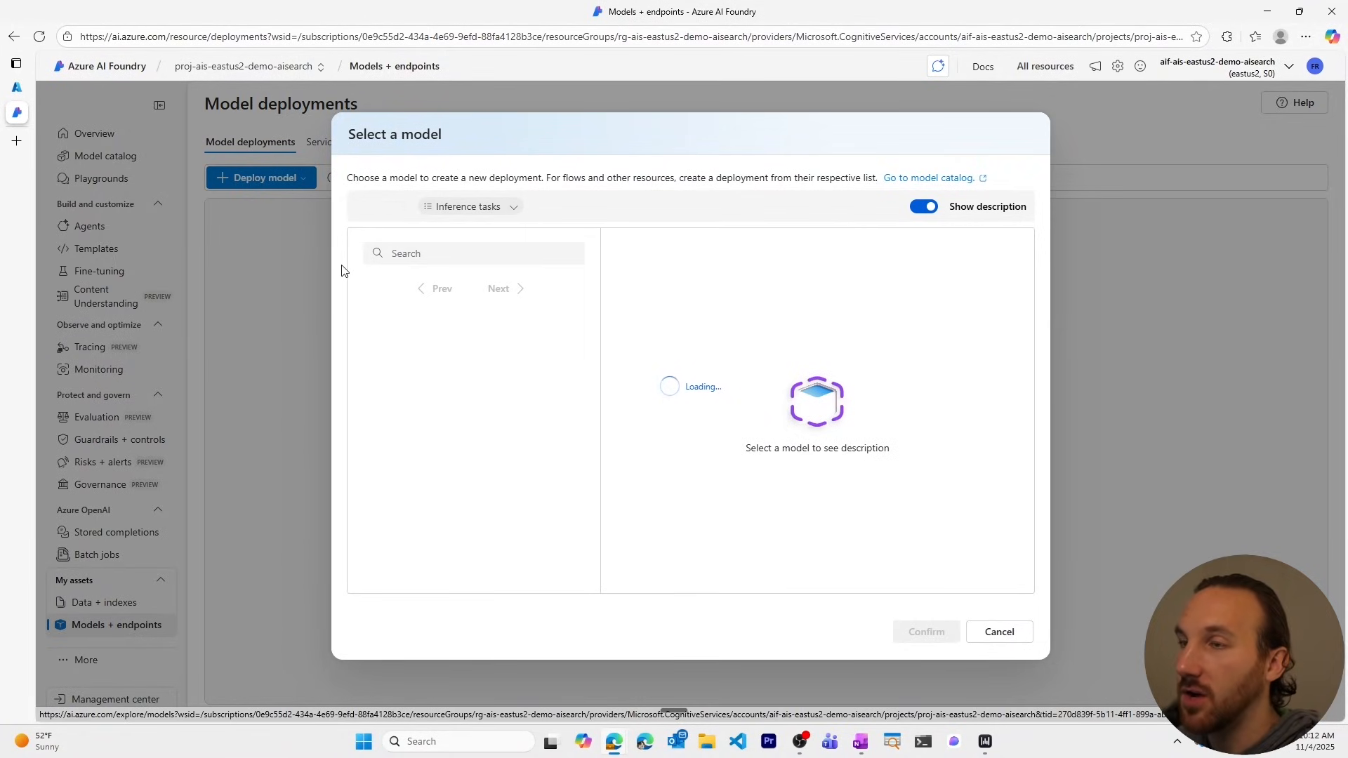
left_click(514, 208)
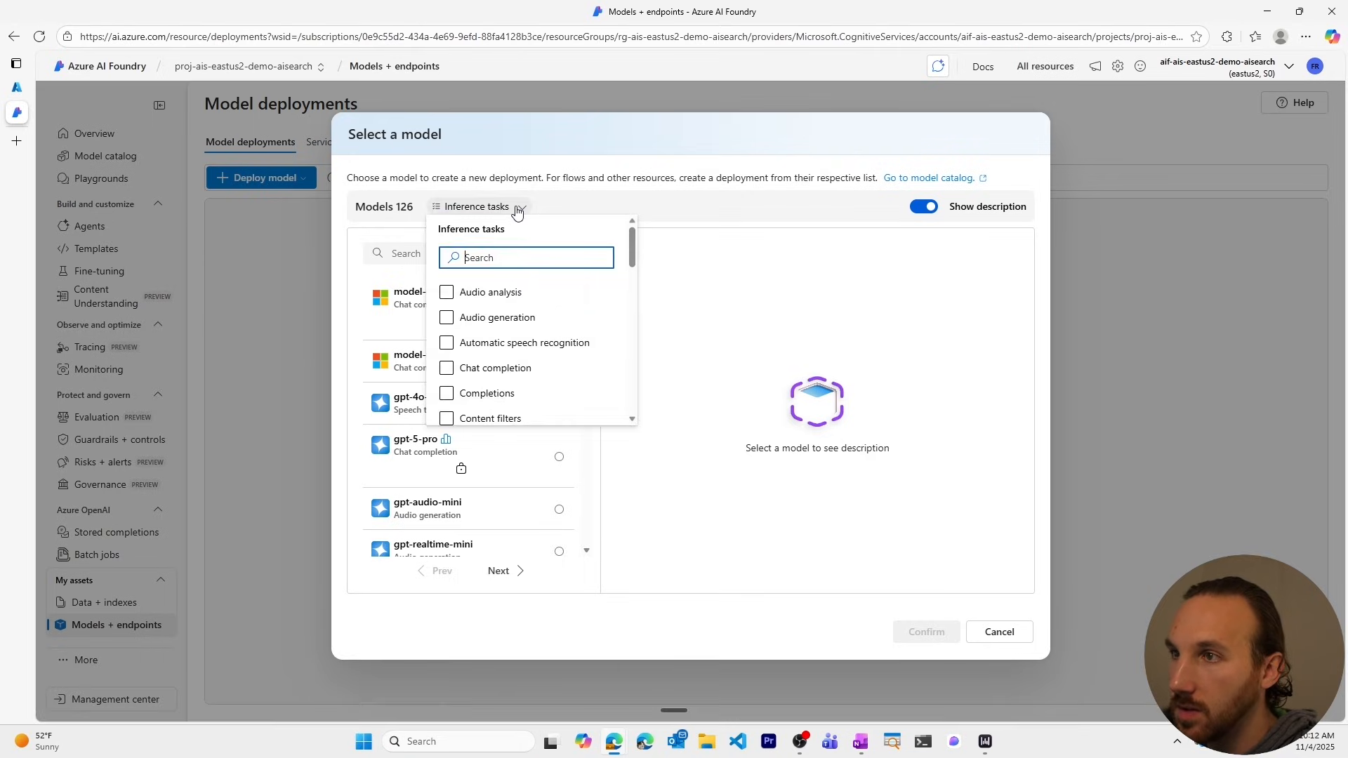
scroll(528, 349, "down", 1)
scroll(528, 349, "down", 5)
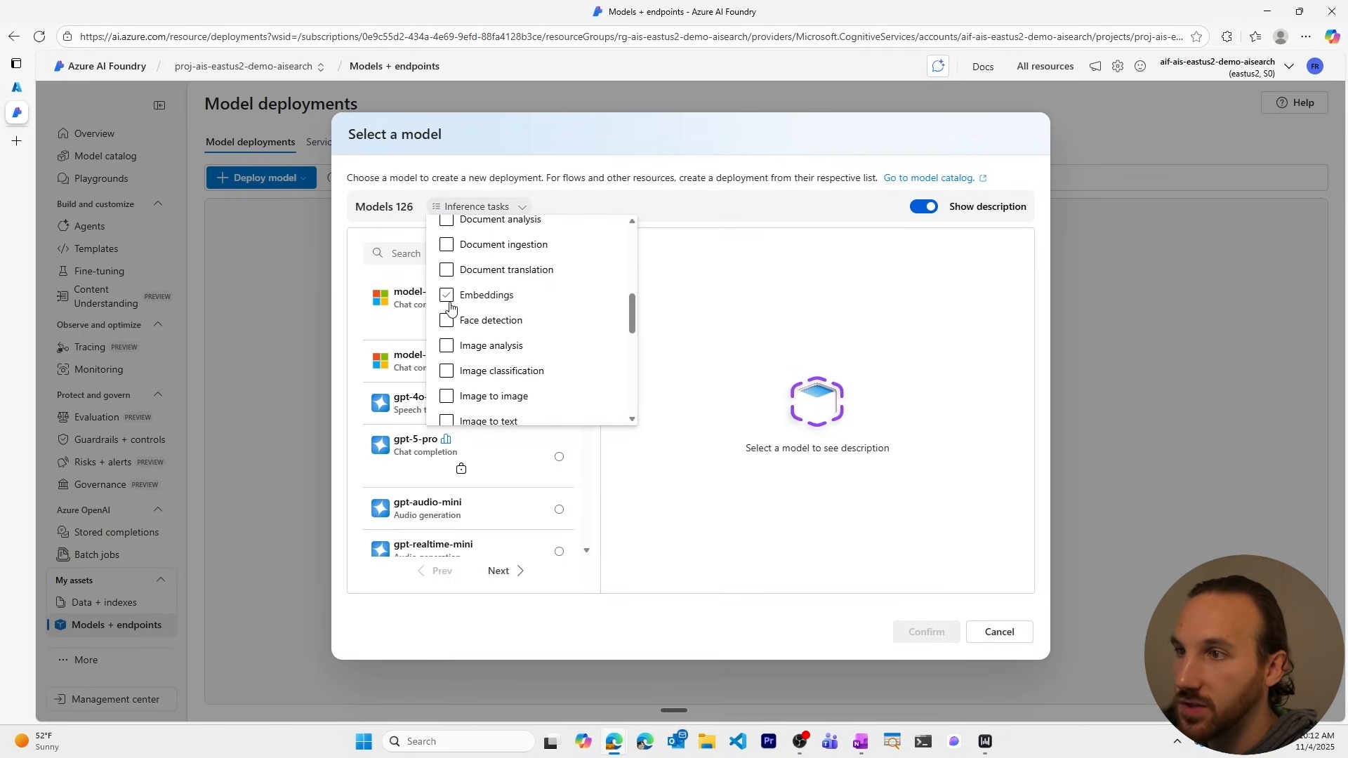
left_click(465, 304)
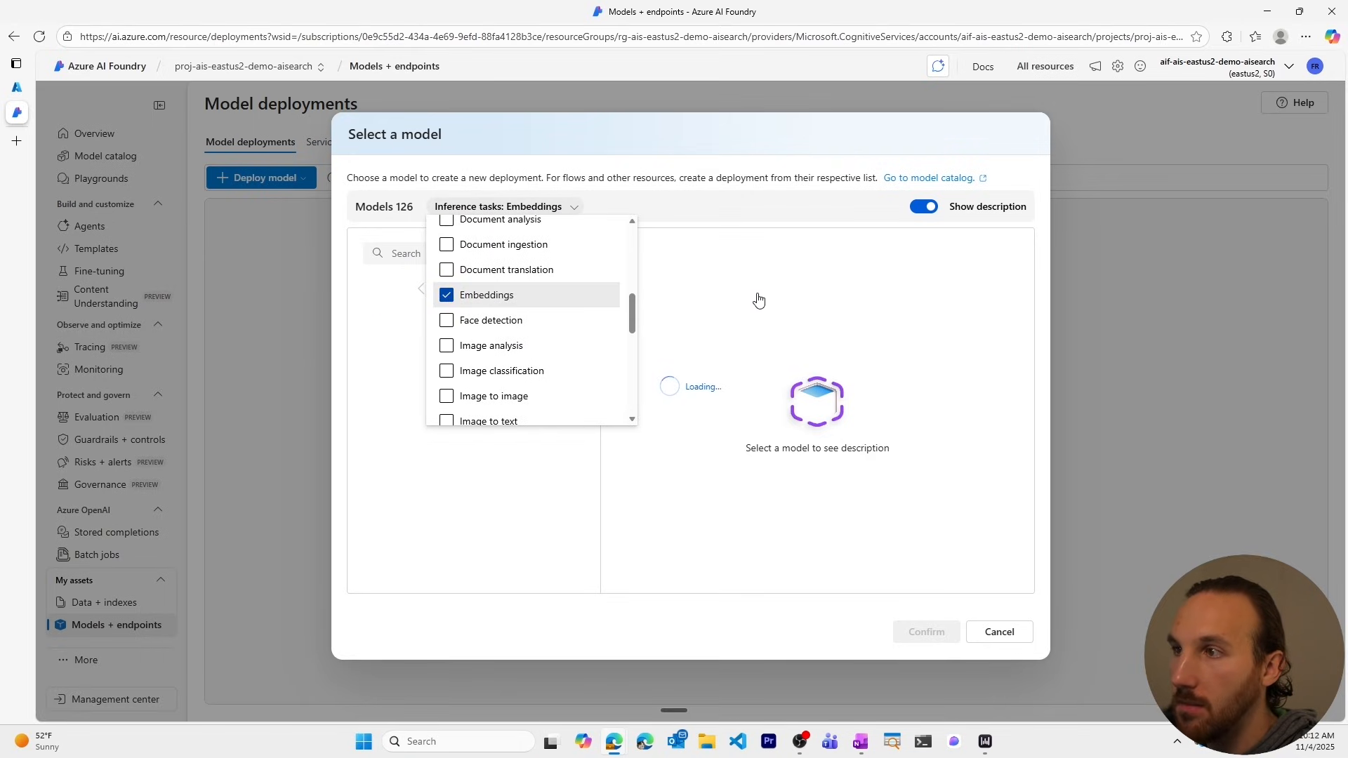
left_click(685, 233)
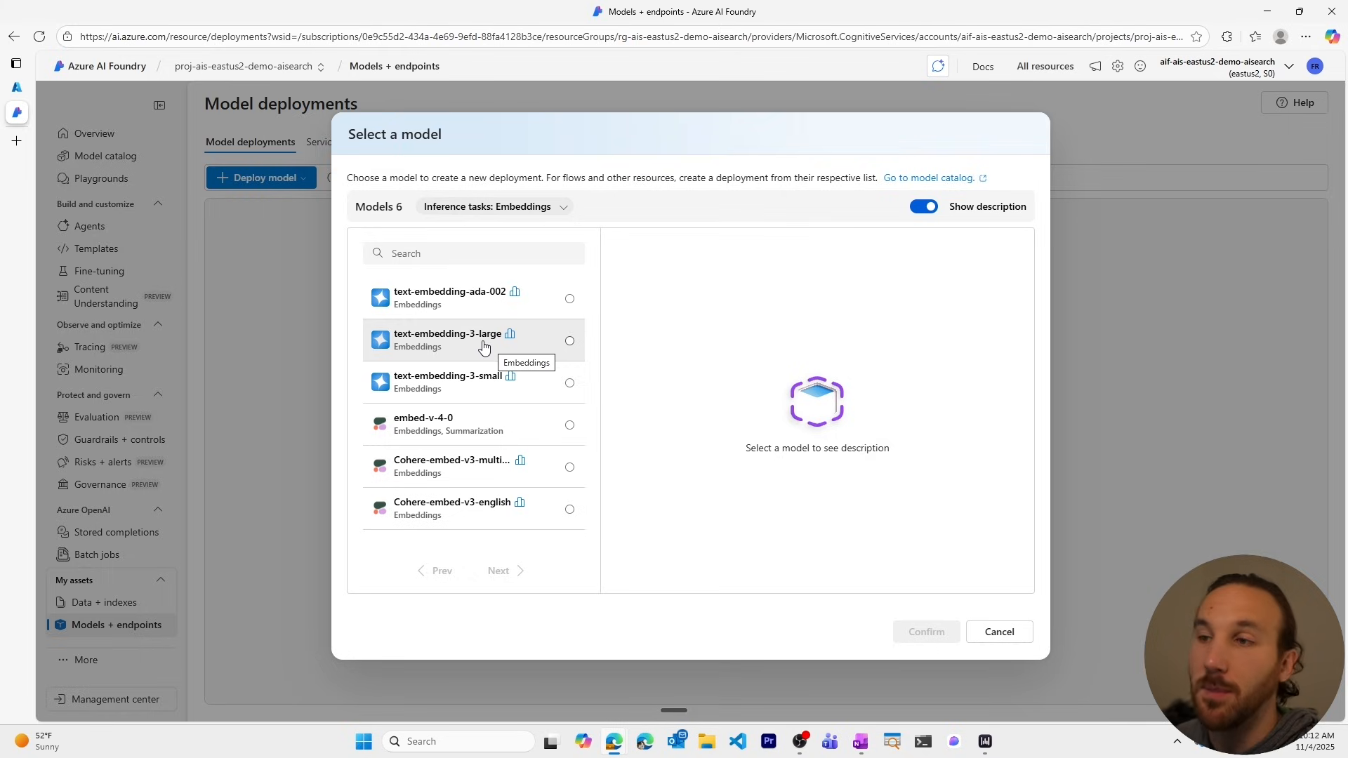
left_click(533, 384)
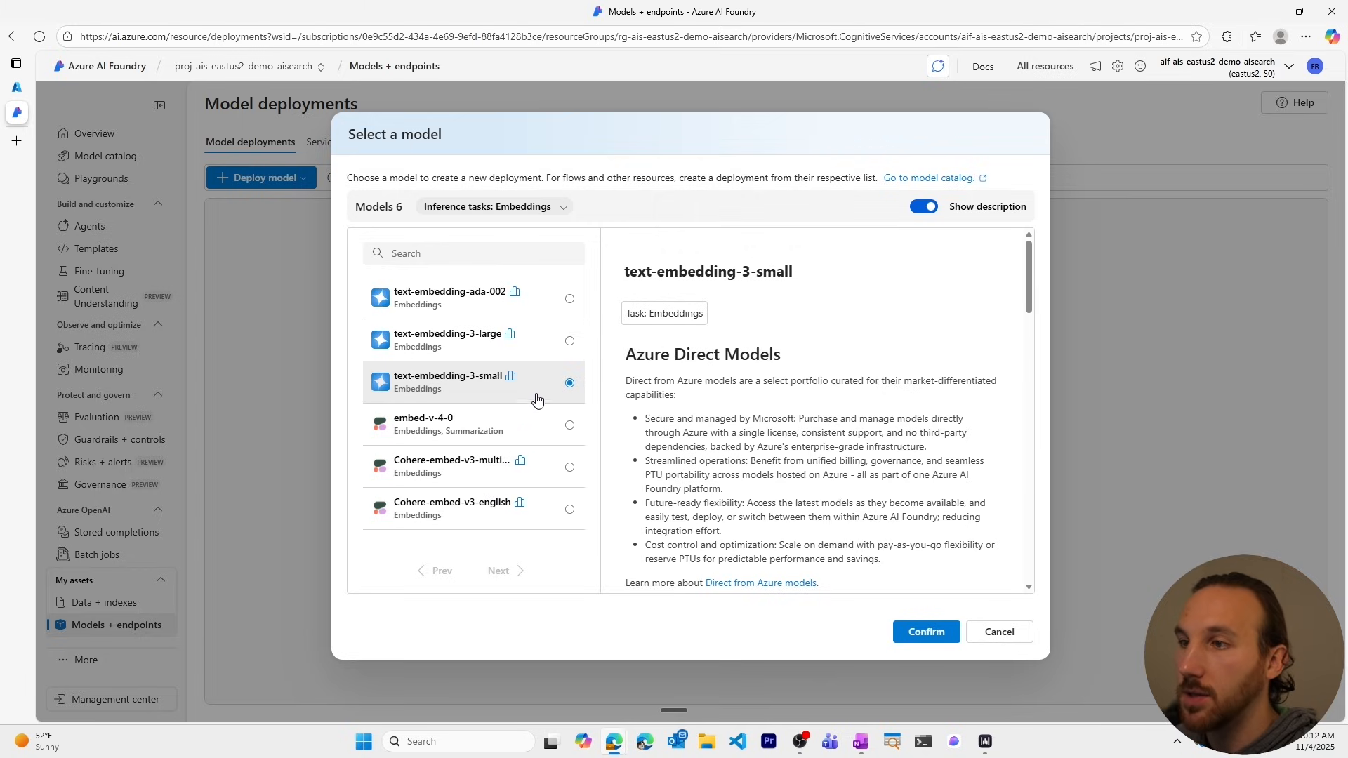
left_click(929, 636)
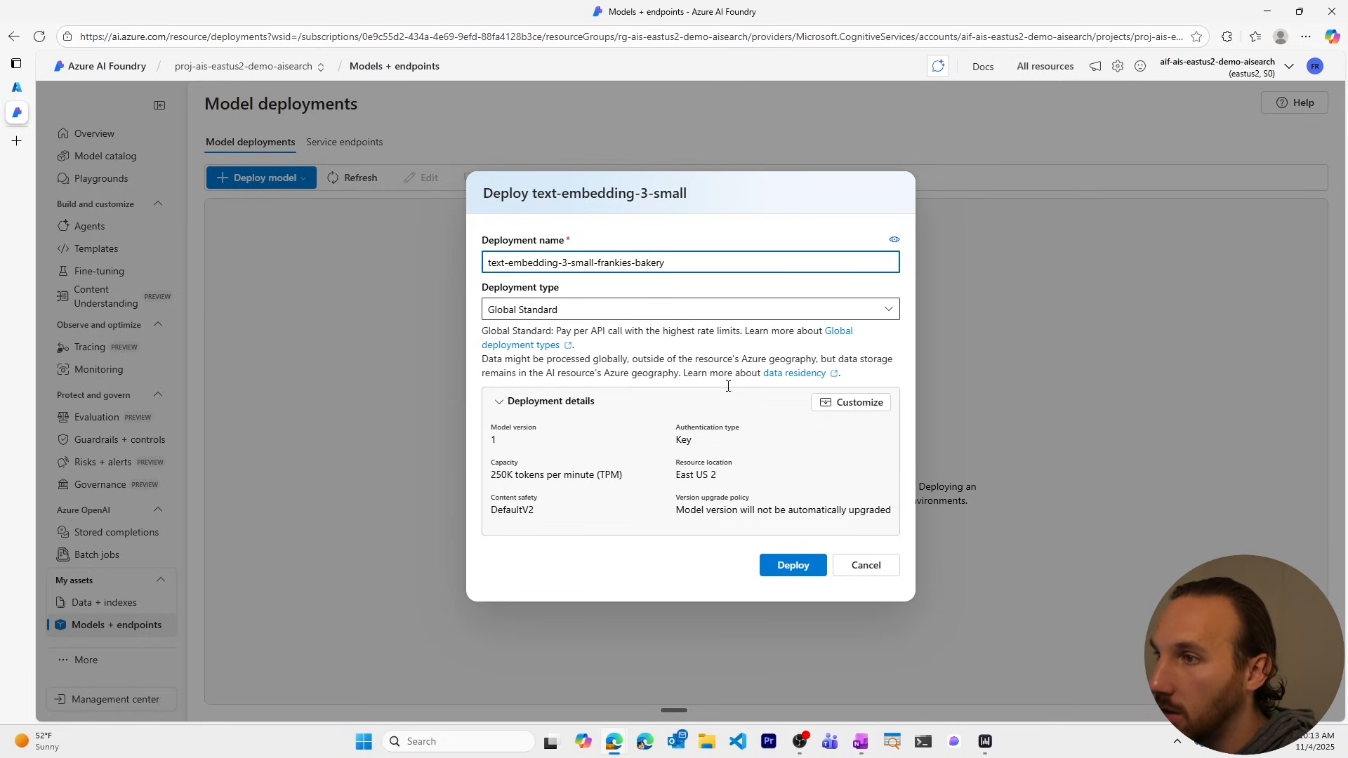
Step: Deploy text-embedding-3-small-frankies-bakery and return to the Azure portal once it succeeds
left_click(793, 555)
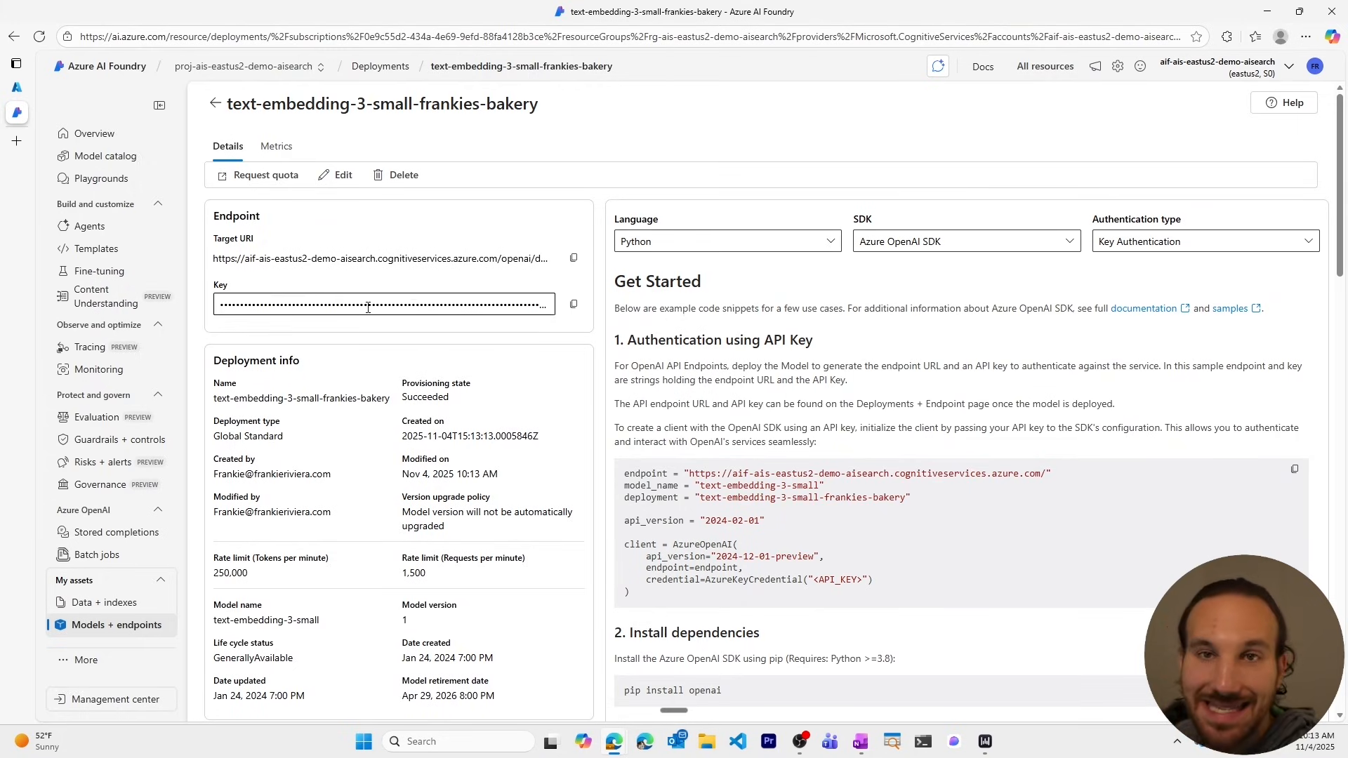
left_click(16, 87)
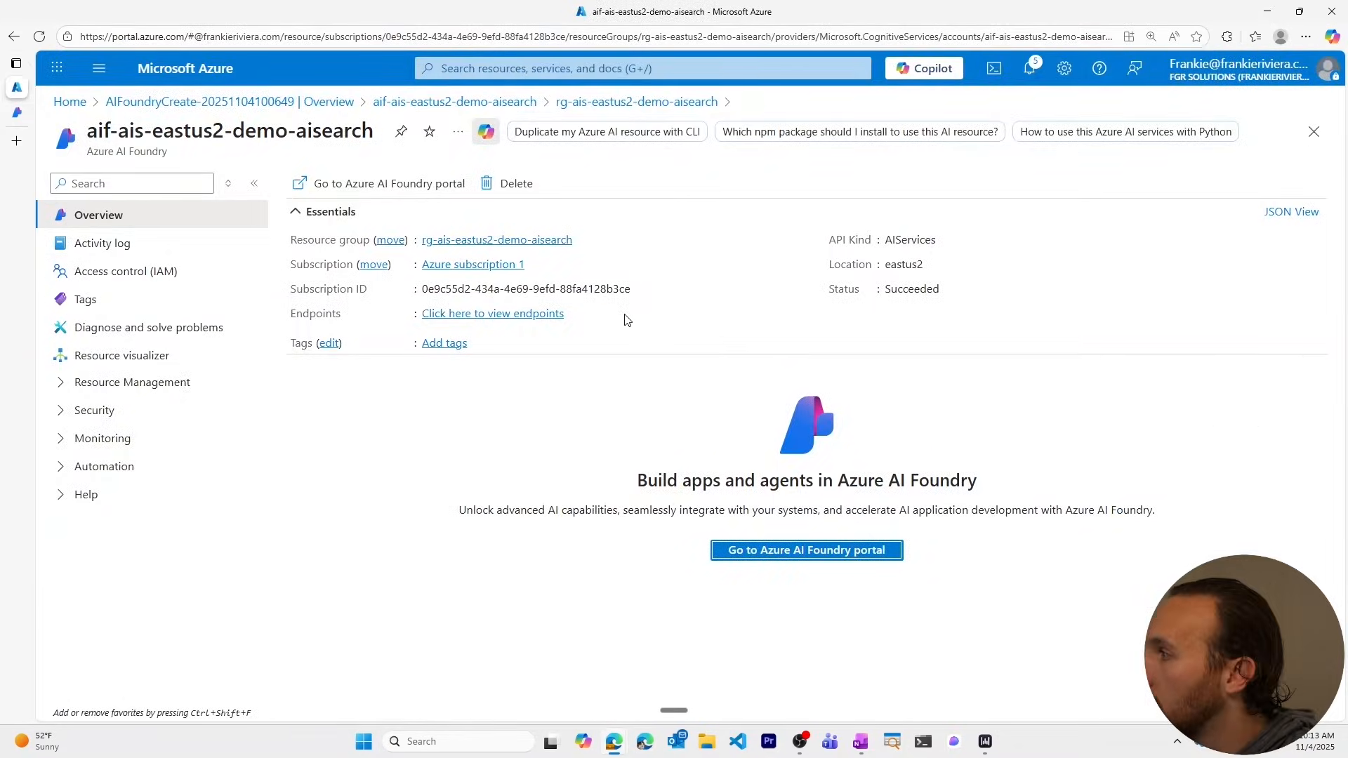
Step: Navigate via the resource group and search service to the full-text-search index
left_click(489, 240)
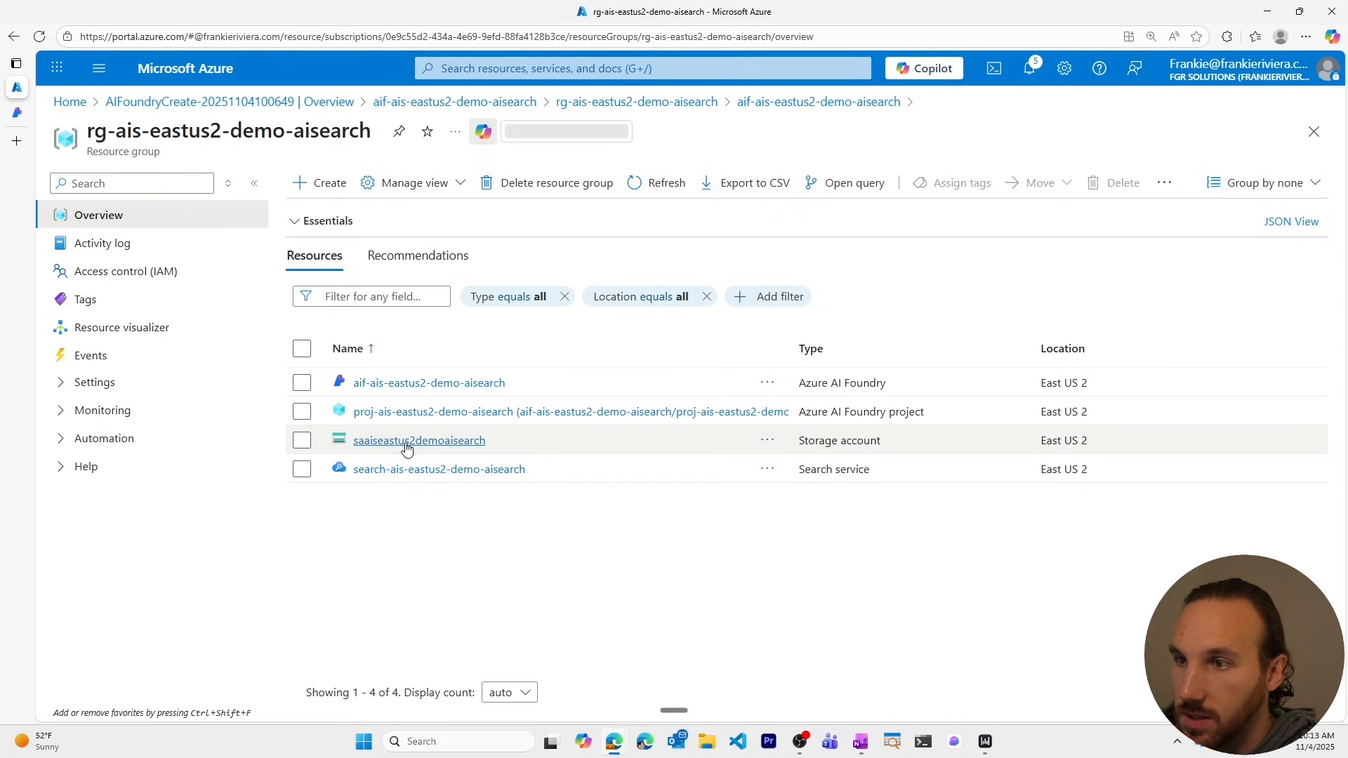
left_click(423, 469)
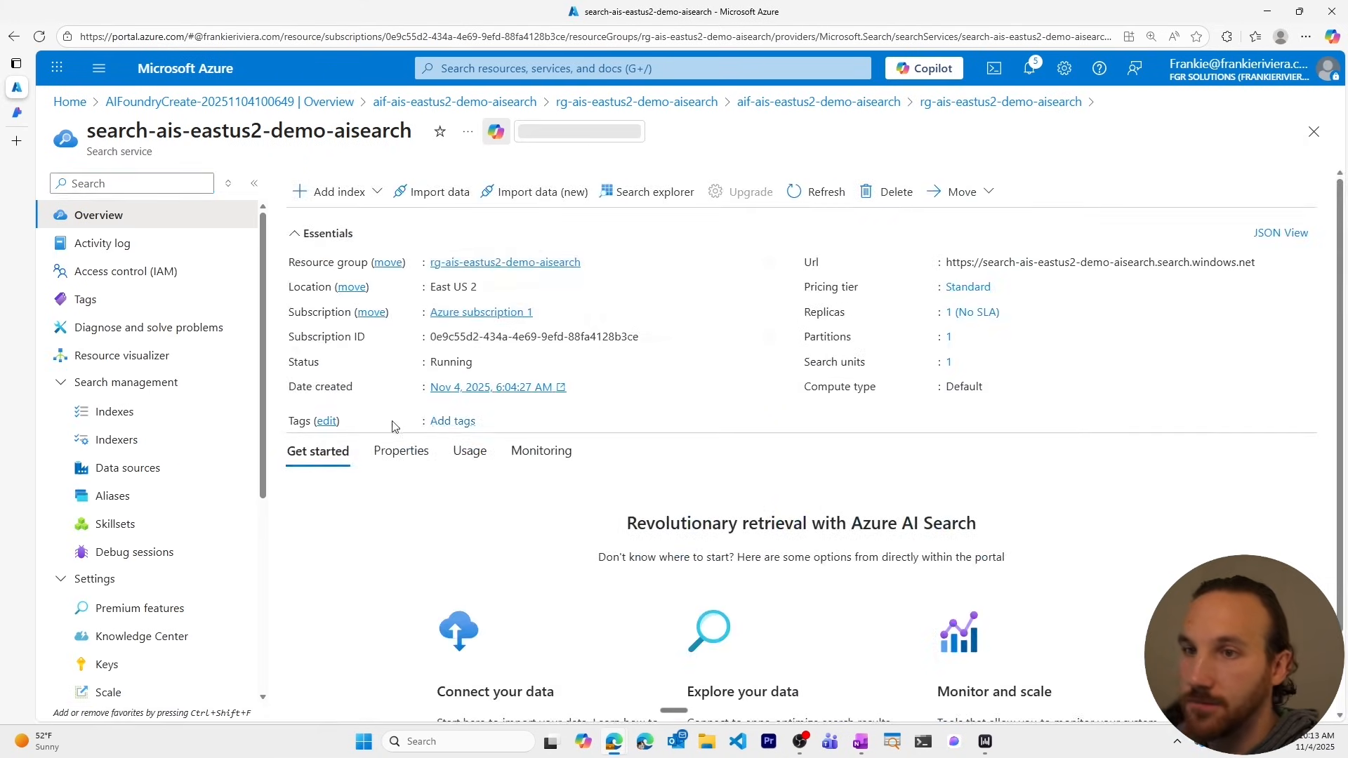
left_click(184, 415)
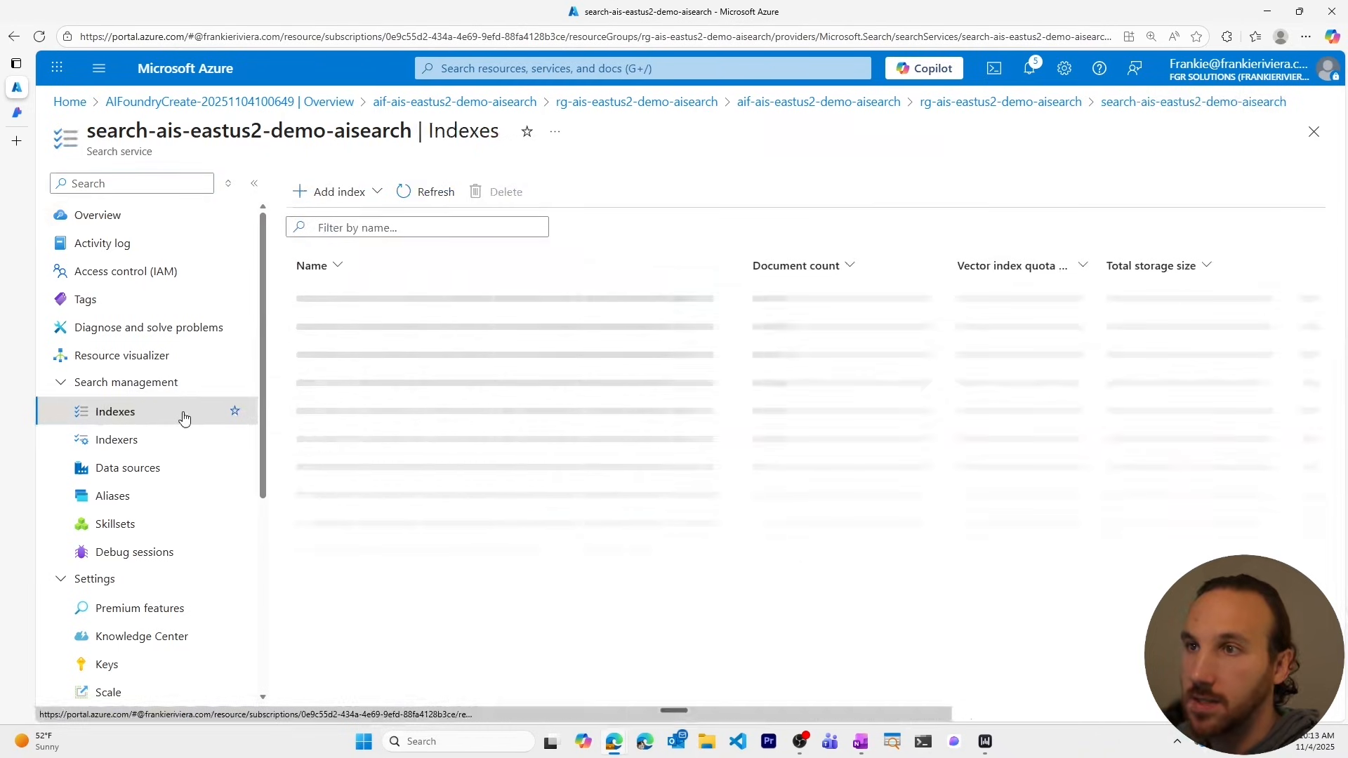
left_click(346, 302)
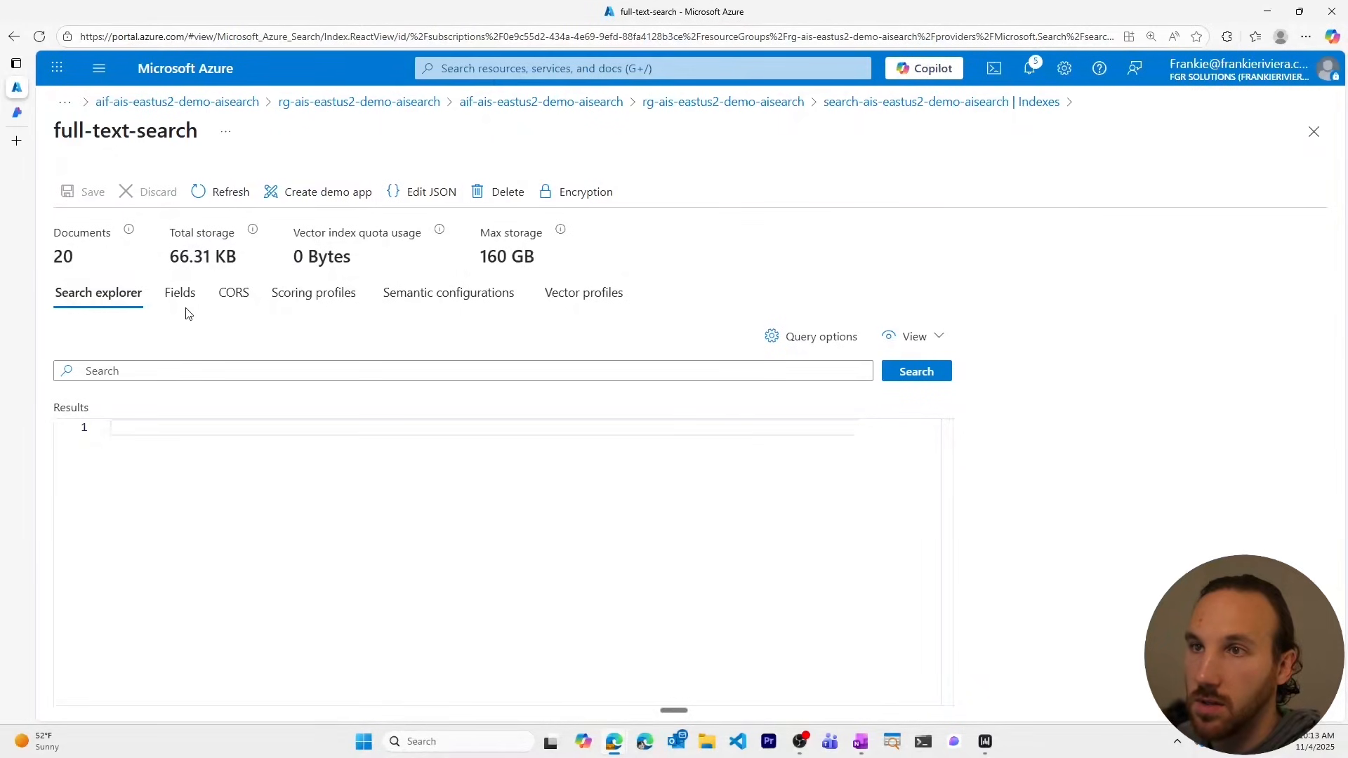
Step: Add a content_vector Collection(Edm.Single) field, then consult the embedding skill docs for dimensions
left_click(187, 300)
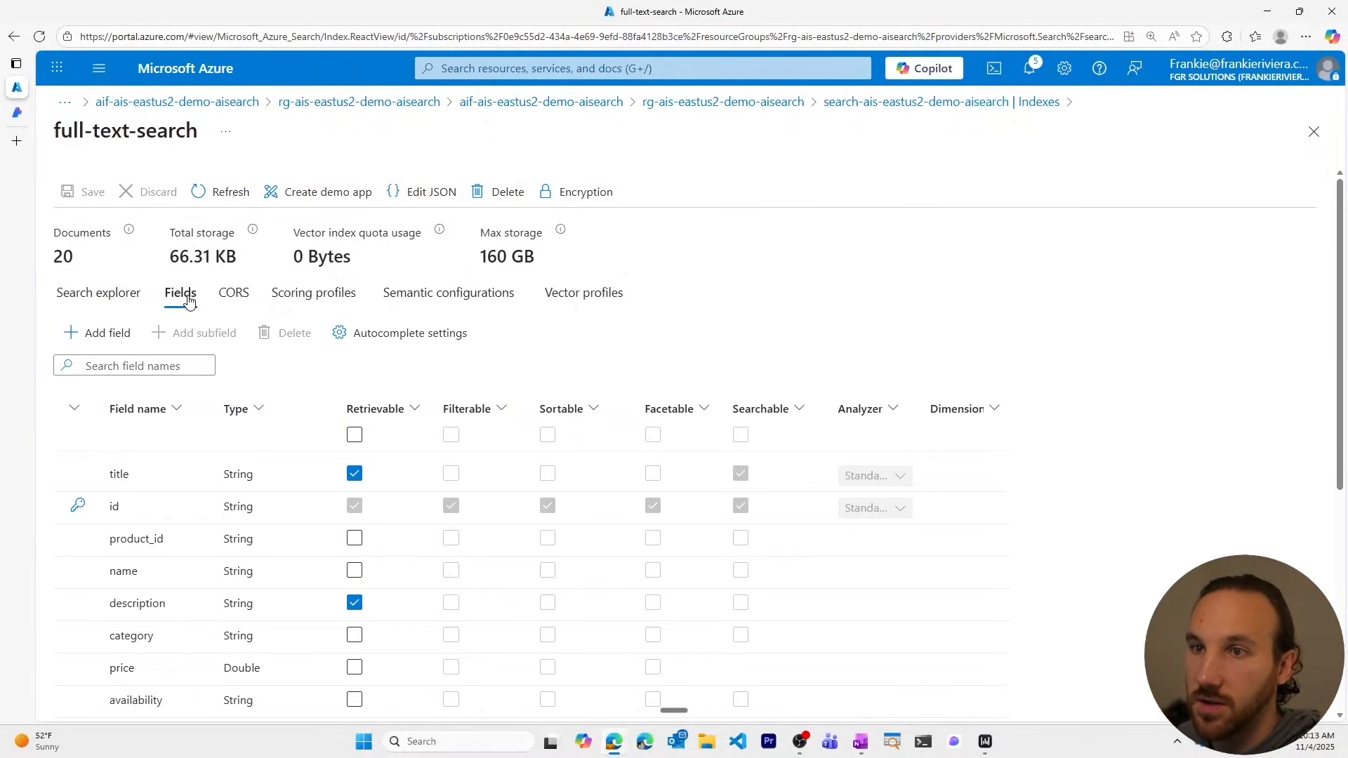
left_click(111, 335)
left_click(1118, 242)
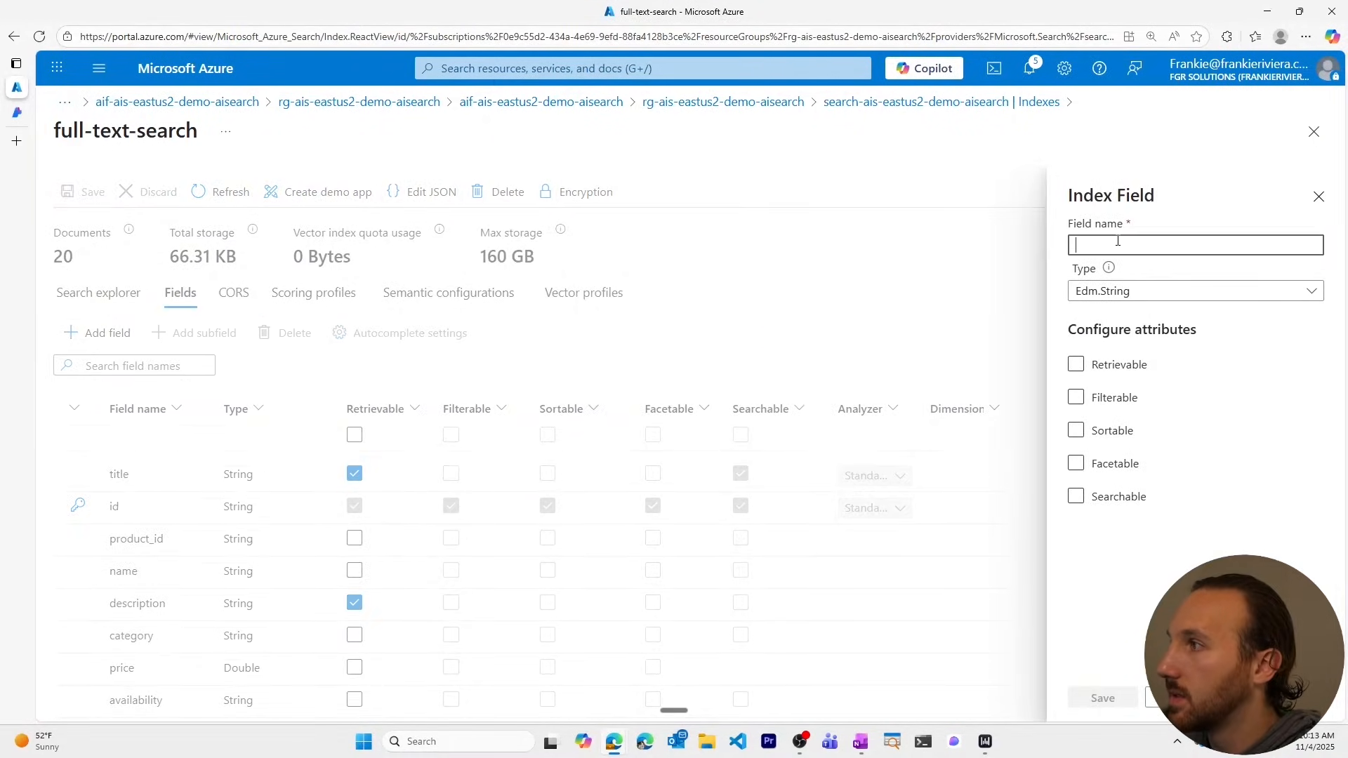
type("content_vector")
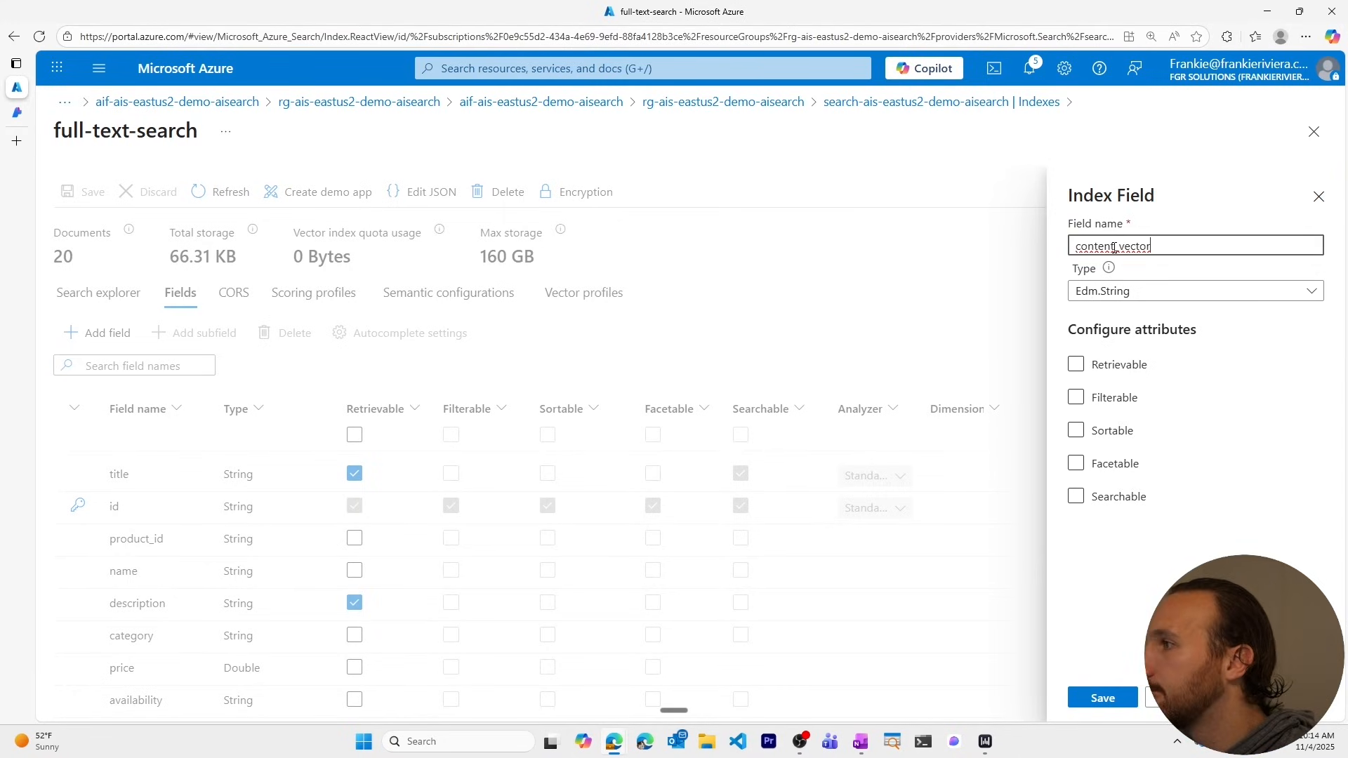
left_click(1215, 294)
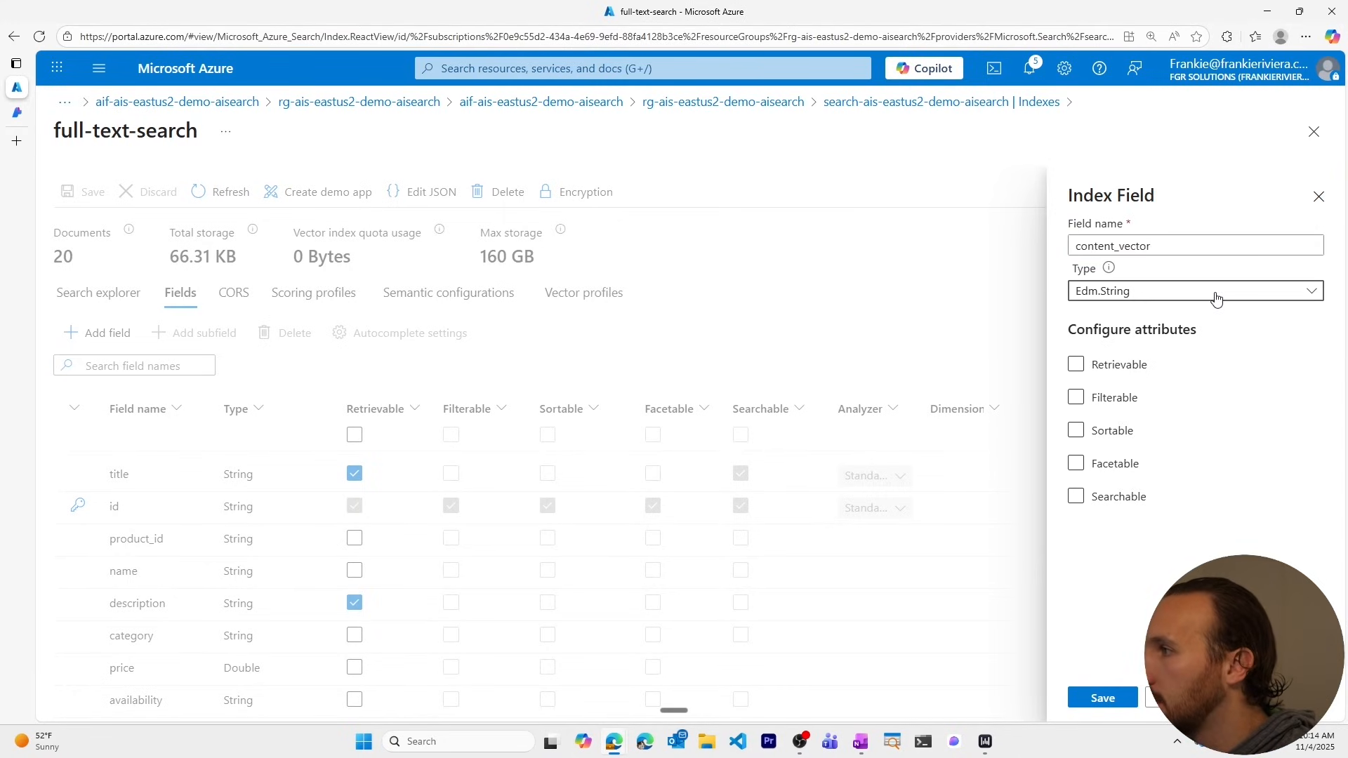
scroll(971, 455, "down", 2)
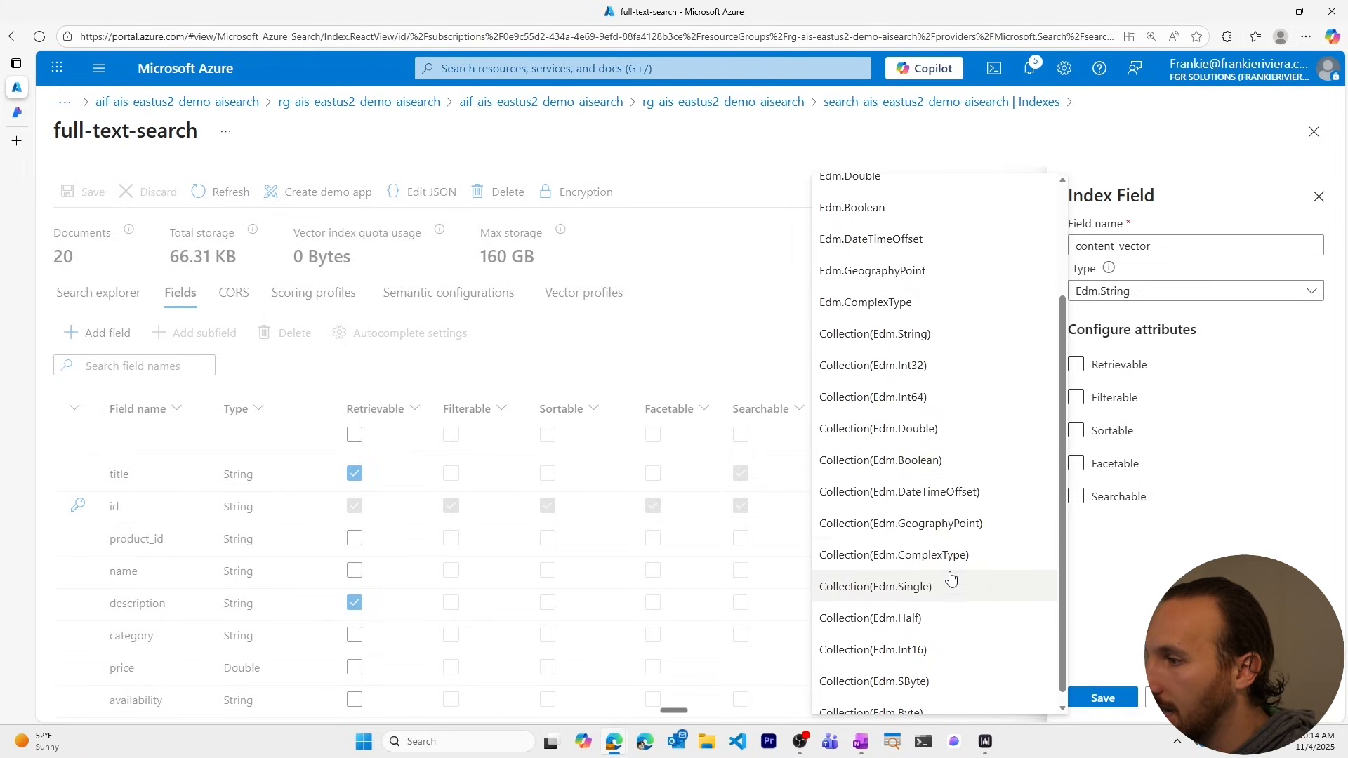
left_click(931, 588)
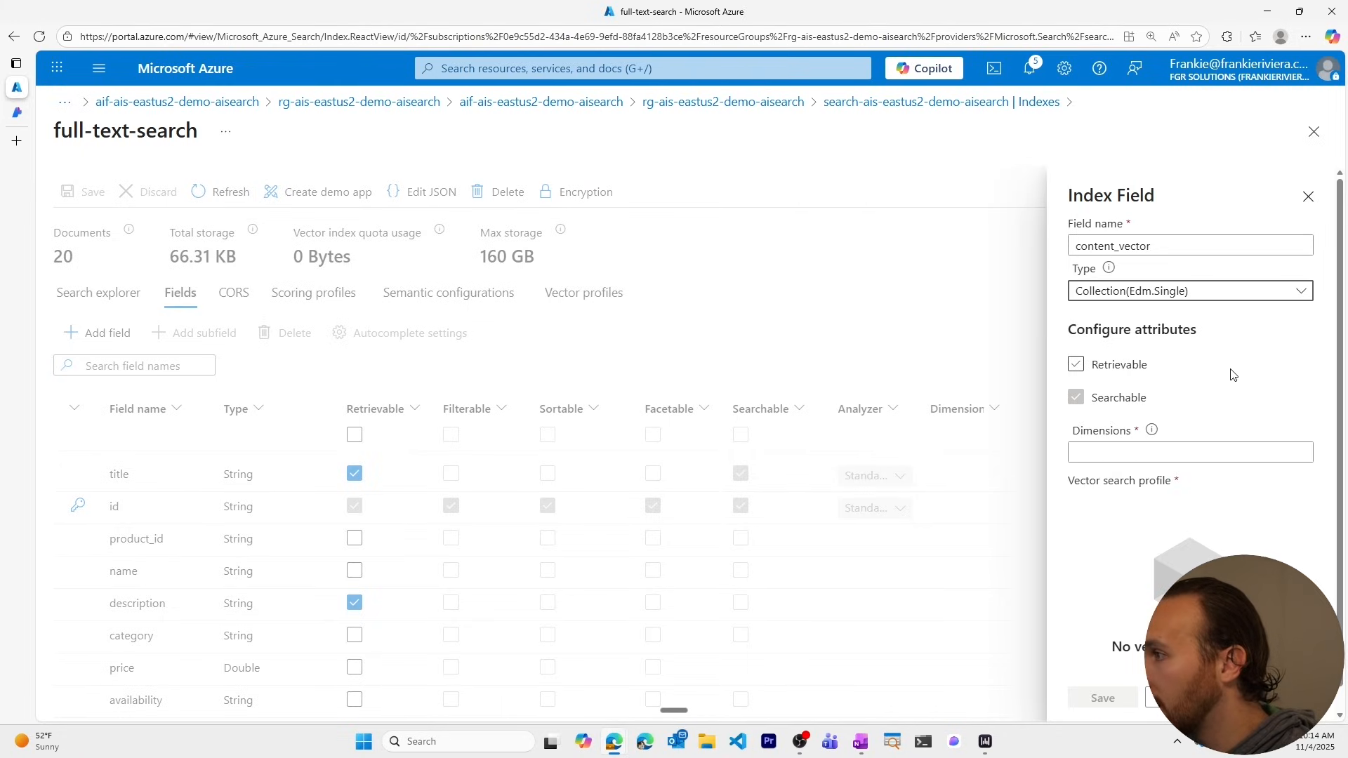
mouse_move(1153, 432)
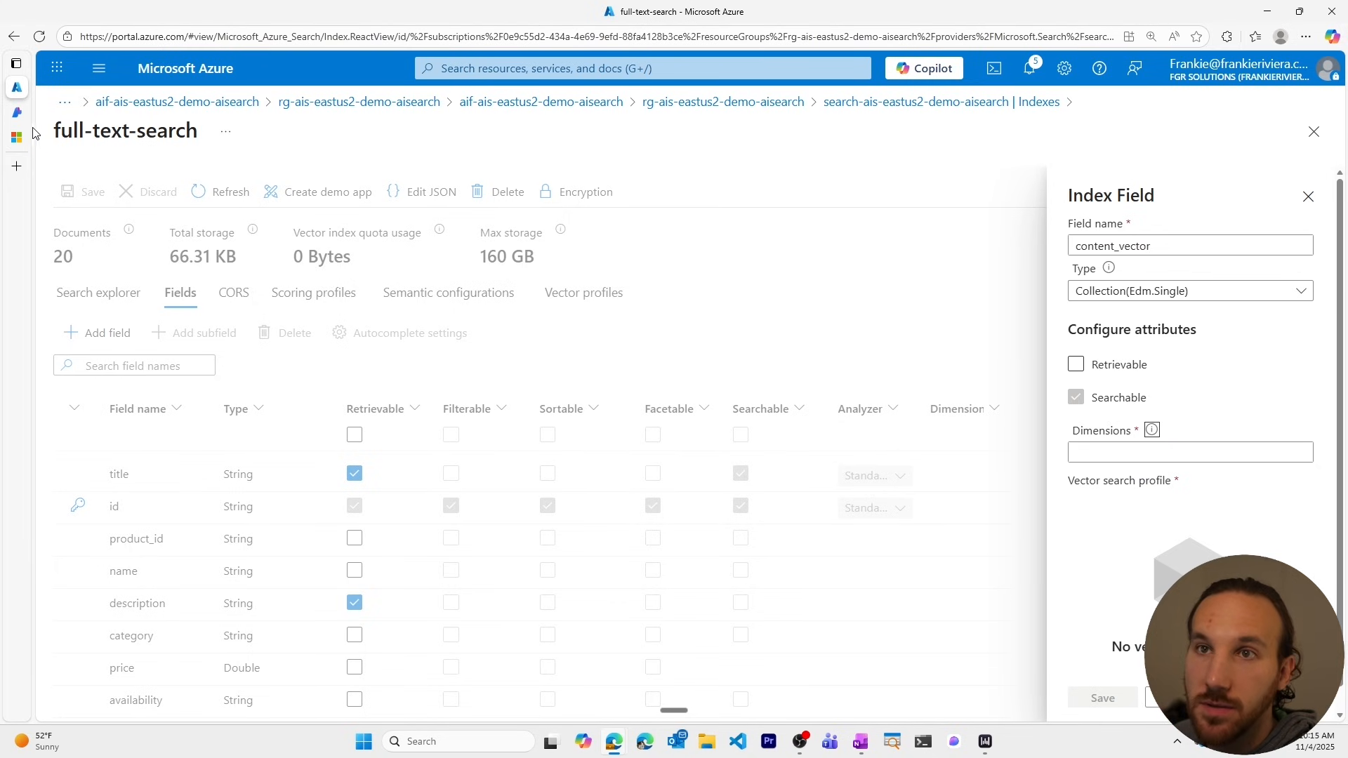
left_click(18, 137)
Step: Look up the 1536 maximum dimensions for text-embedding-3-small in the Embedding skill docs table
scroll(773, 323, "up", 5)
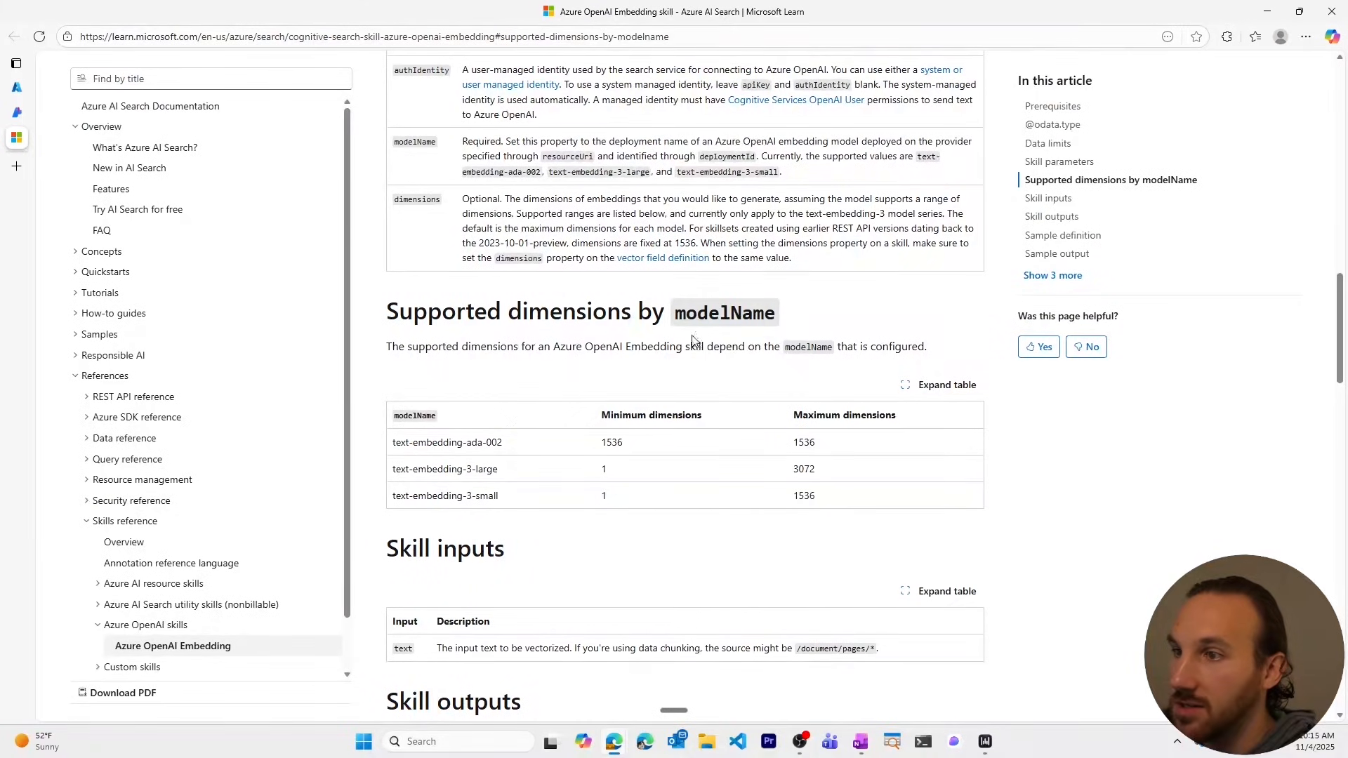
left_click_drag(499, 496, 394, 497)
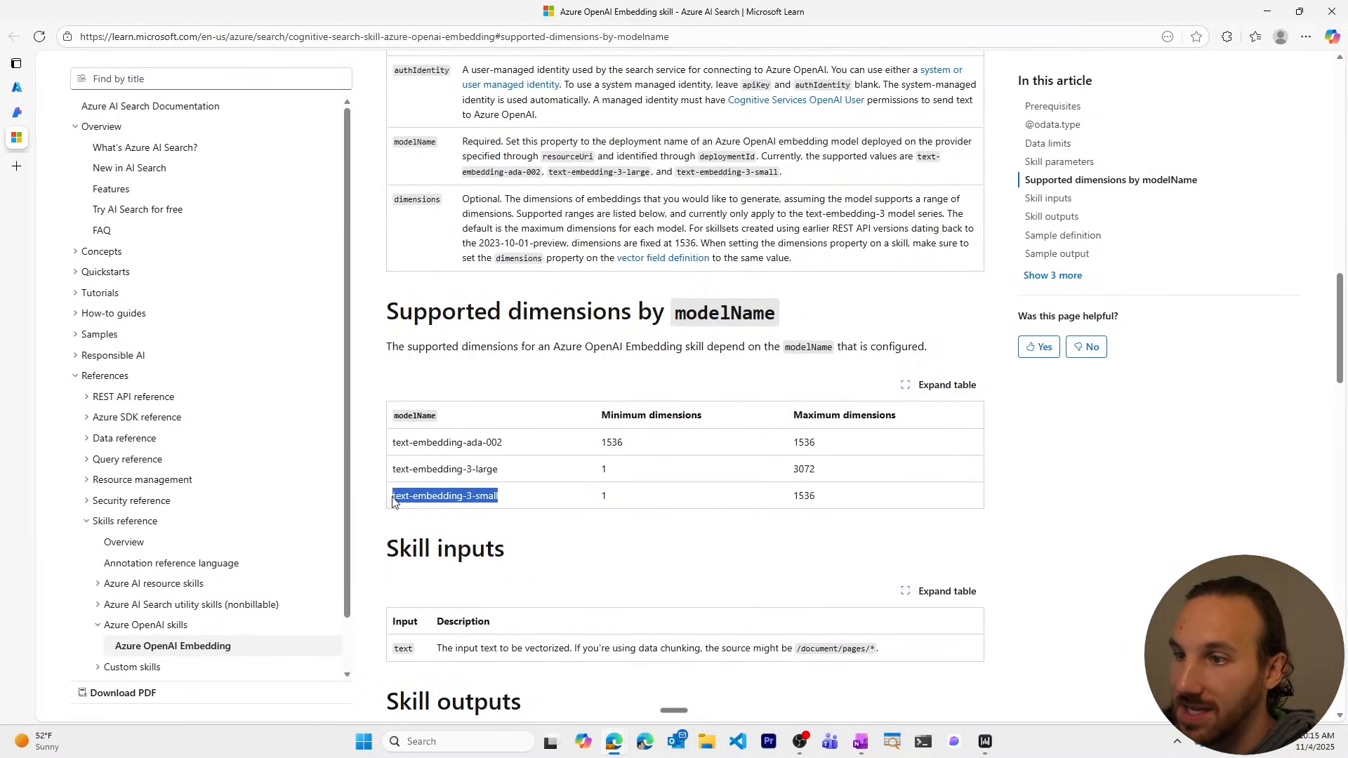
left_click(489, 503)
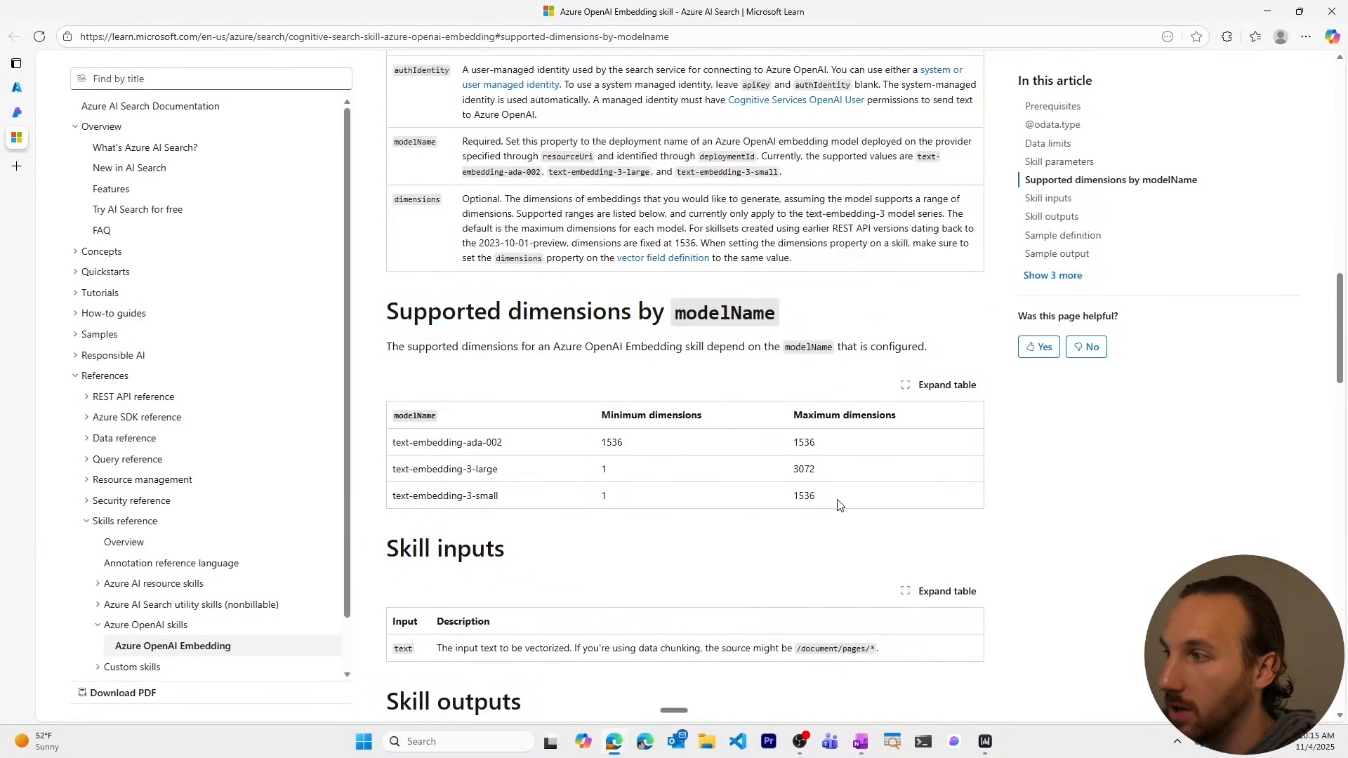
left_click_drag(817, 498, 799, 498)
key("ctrl+c")
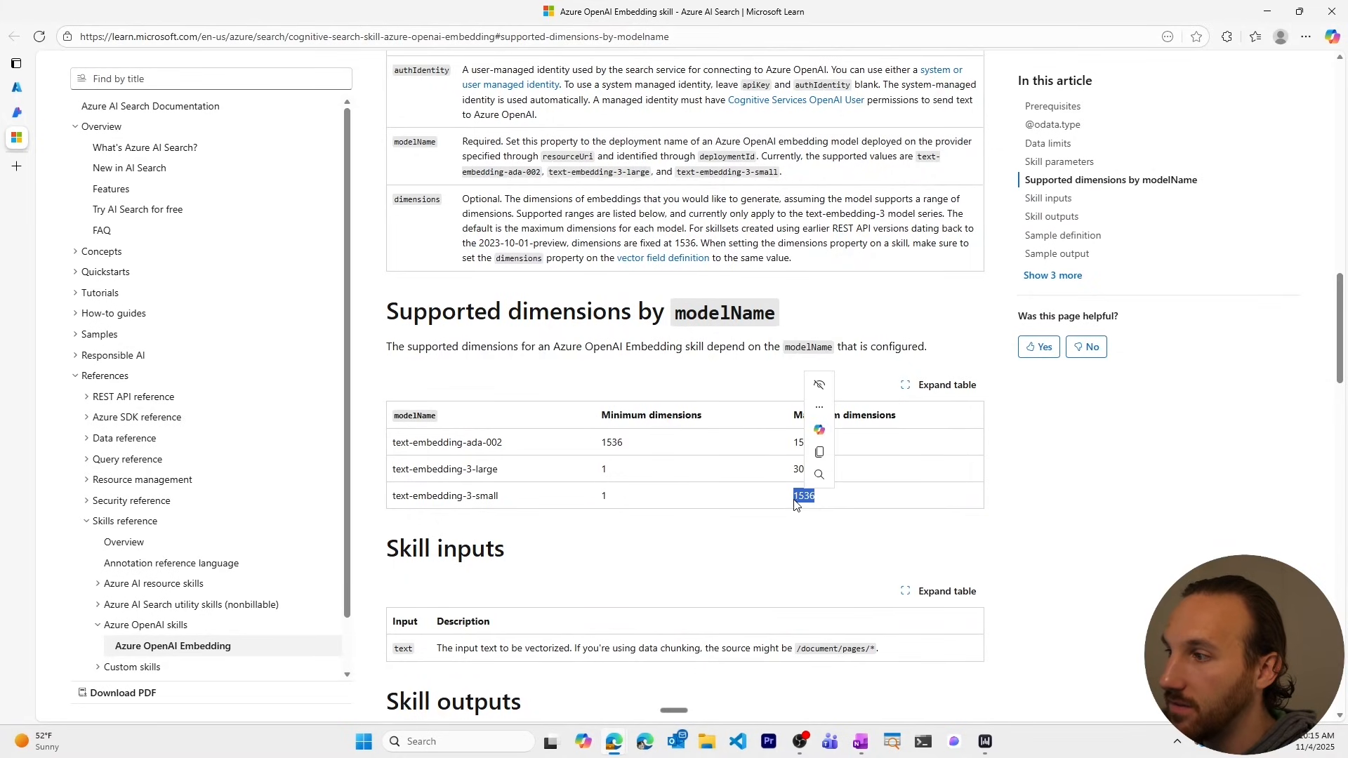
left_click(17, 87)
Step: Set the content_vector field's dimensions to 1536 and make it retrievable
left_click(1172, 445)
key("ctrl+v")
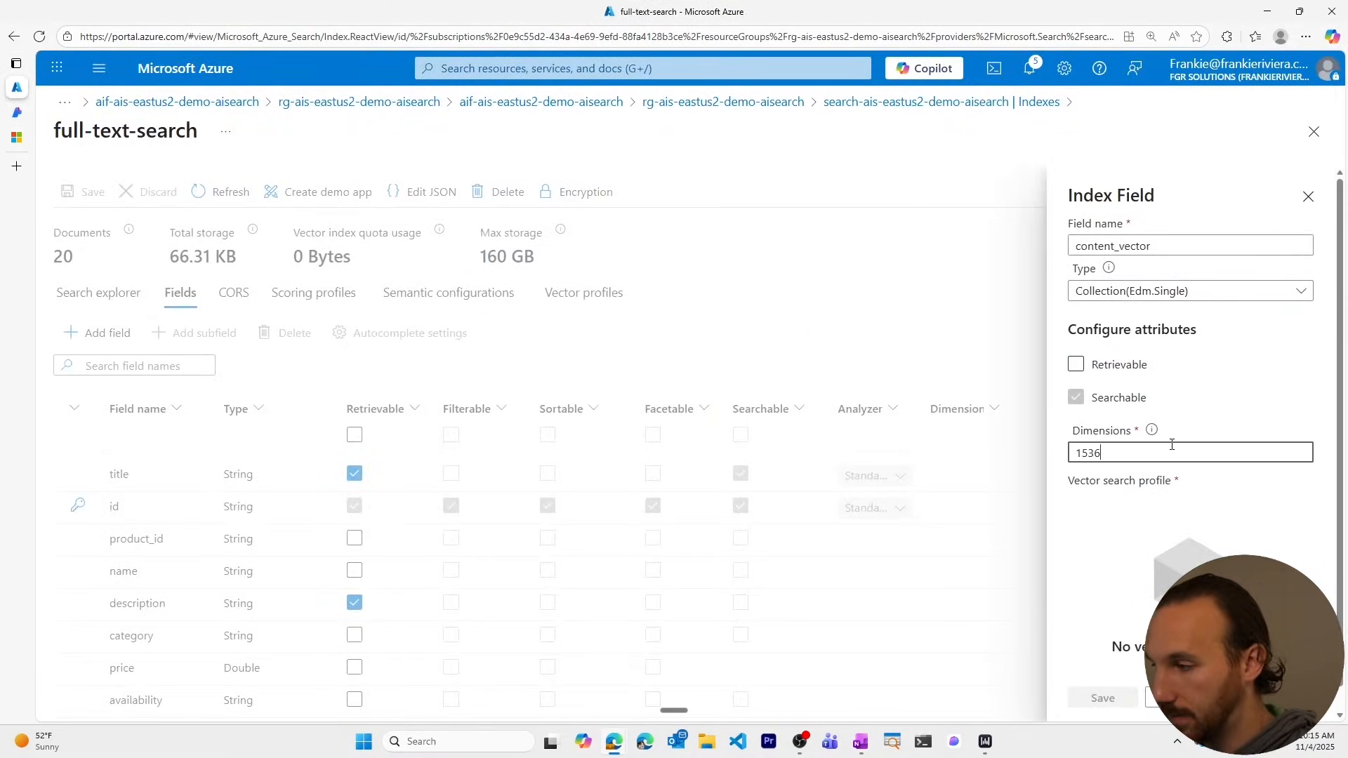
left_click(1178, 366)
scroll(1183, 376, "down", 1)
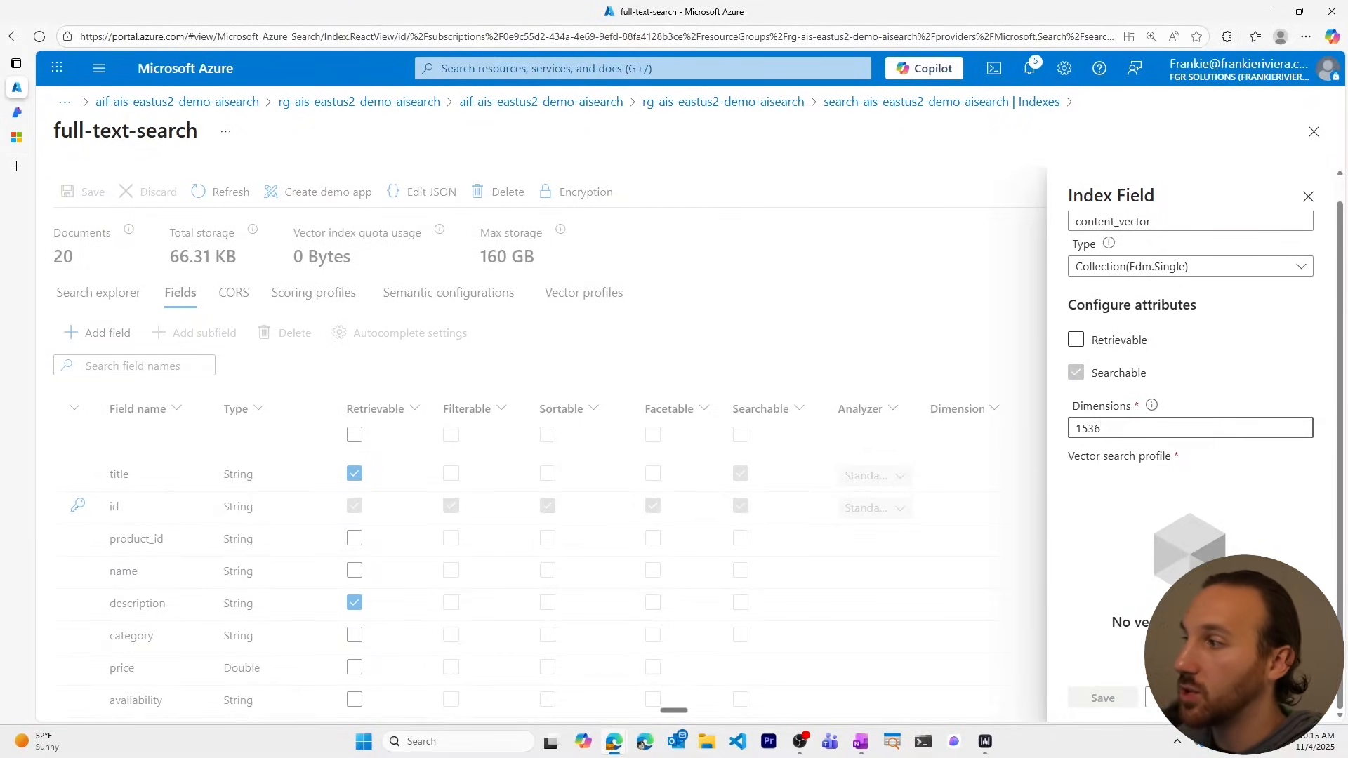
Step: Create a new vector search profile named my-vector-profile
left_click(1190, 650)
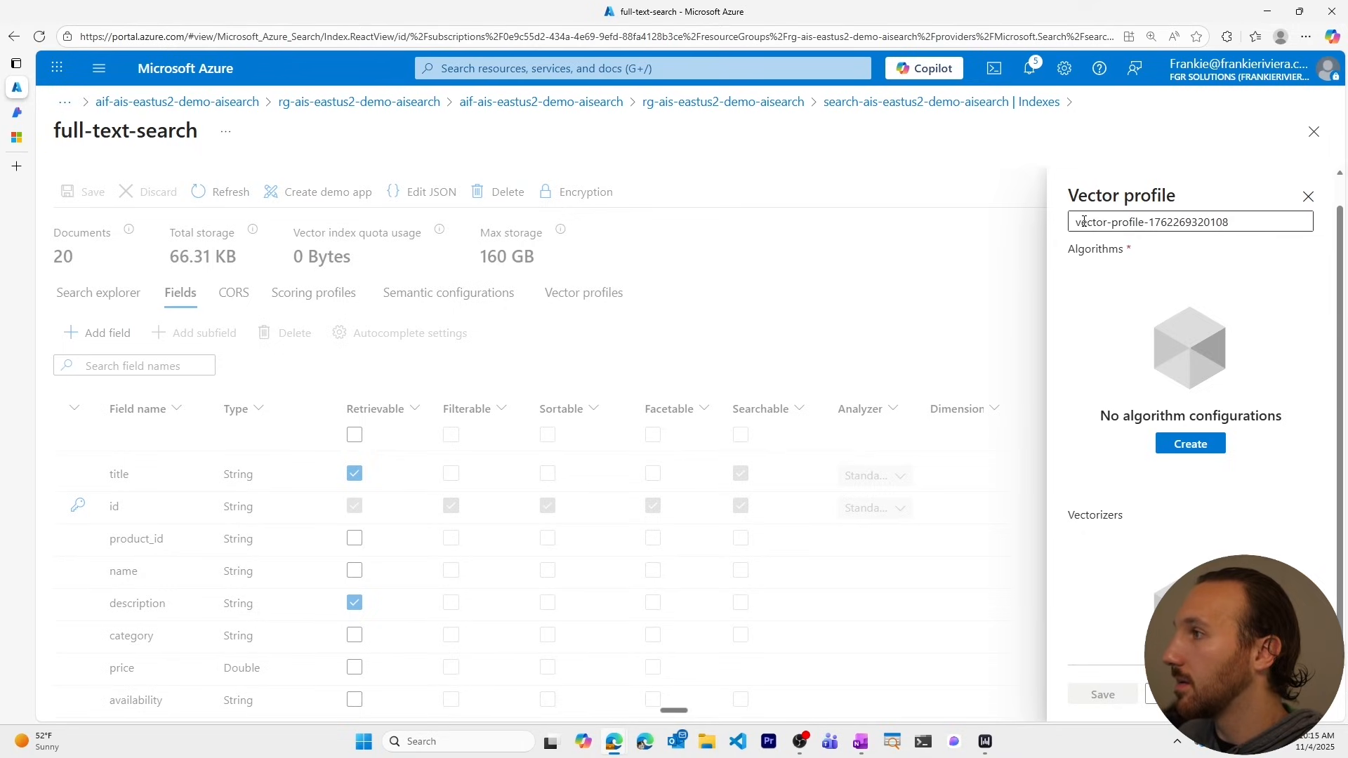
left_click(1115, 231)
key("Home")
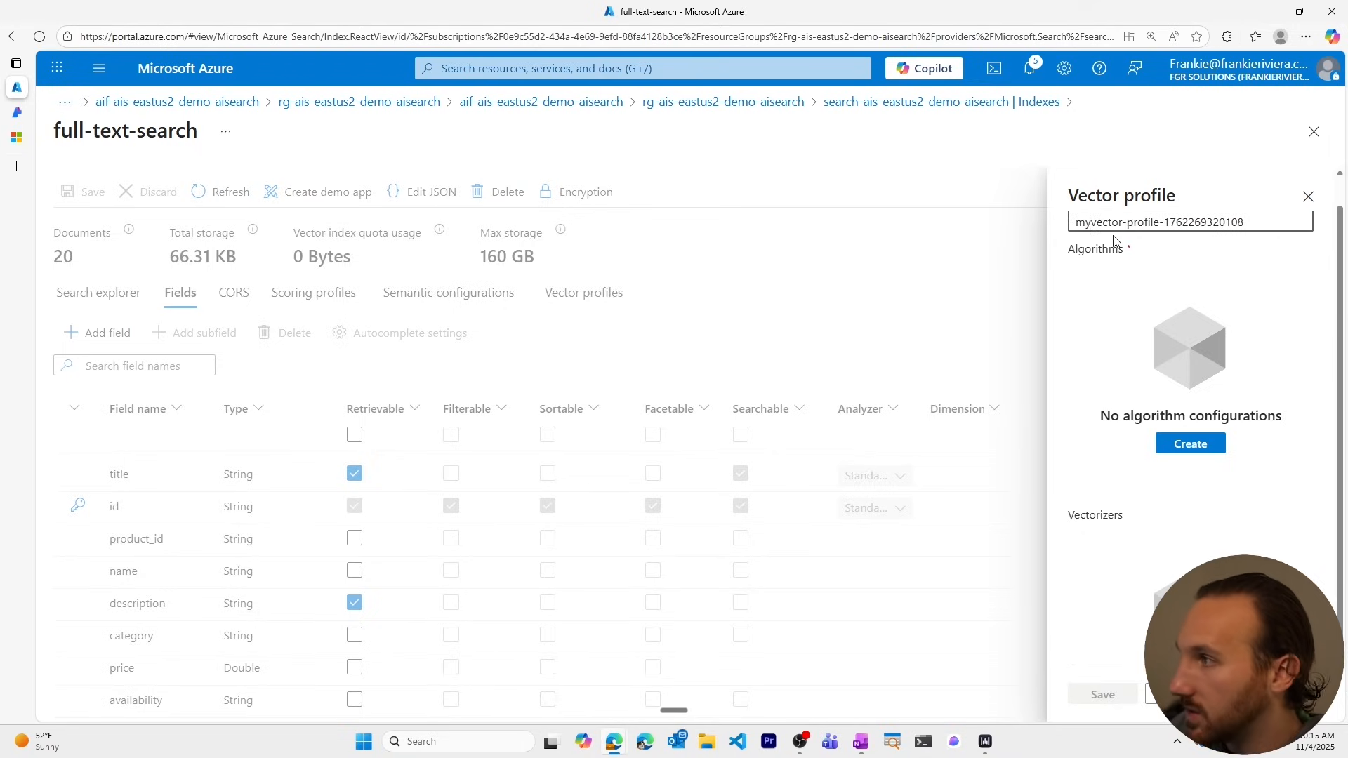
type("my-")
left_click_drag(1268, 222, 1168, 223)
key("BackSpace")
key("BackSpace")
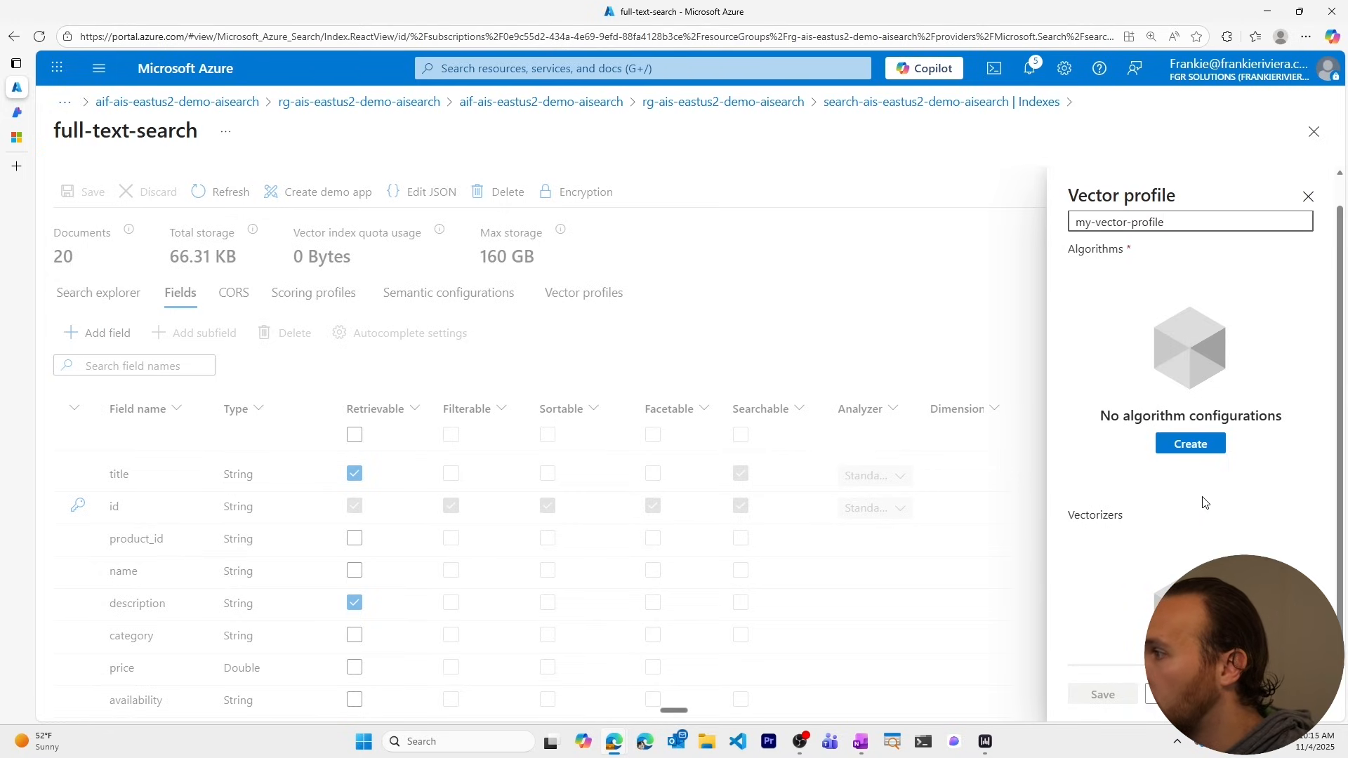
scroll(1204, 503, "down", 1)
Step: Add a vector algorithm configuration to the profile with kind hnsw
left_click(1175, 460)
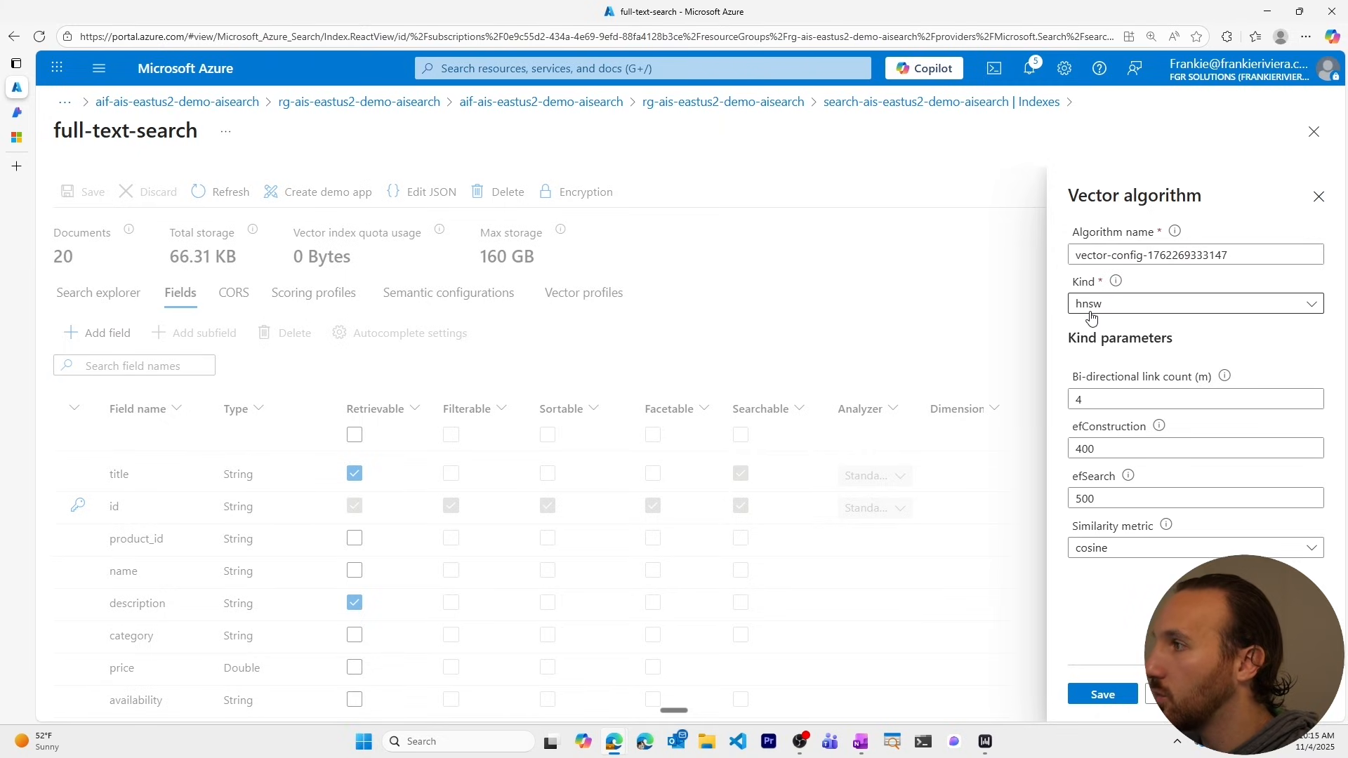
left_click(1125, 309)
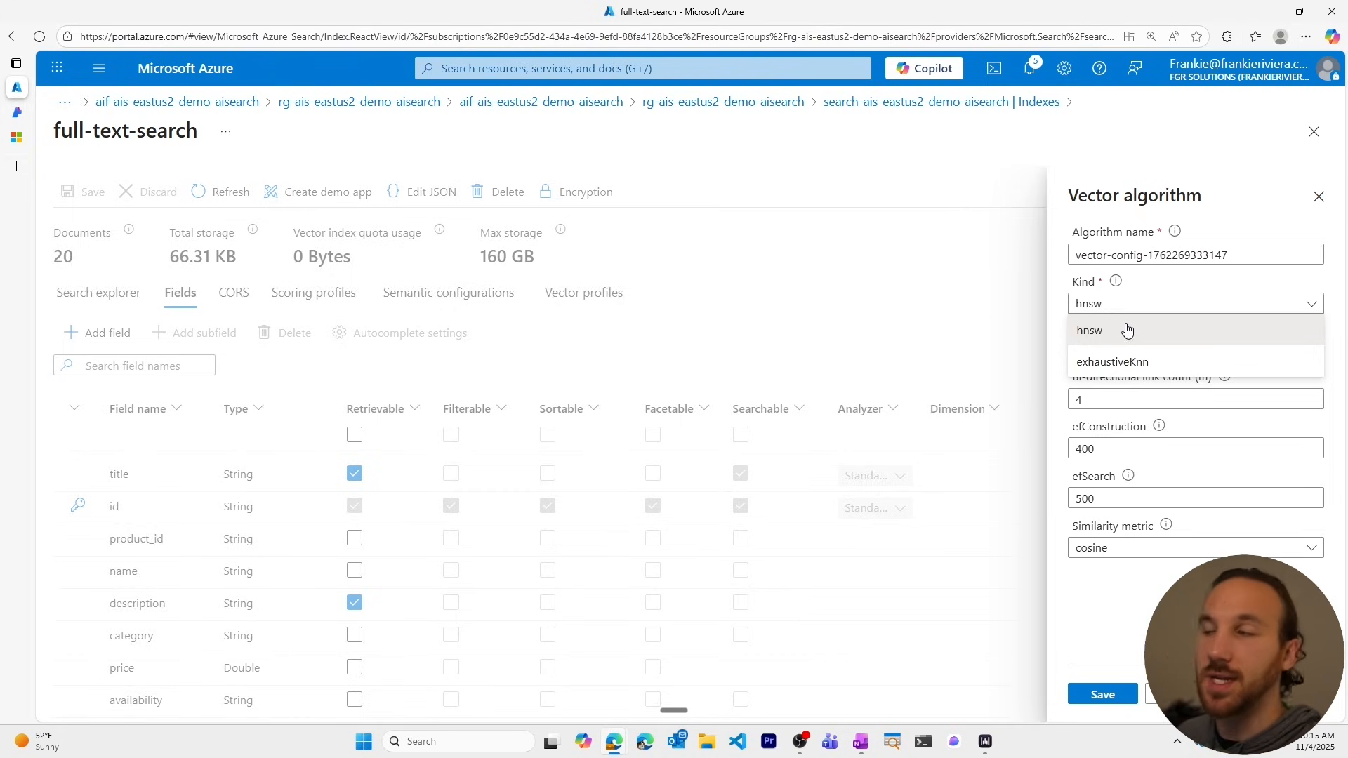
left_click(1162, 304)
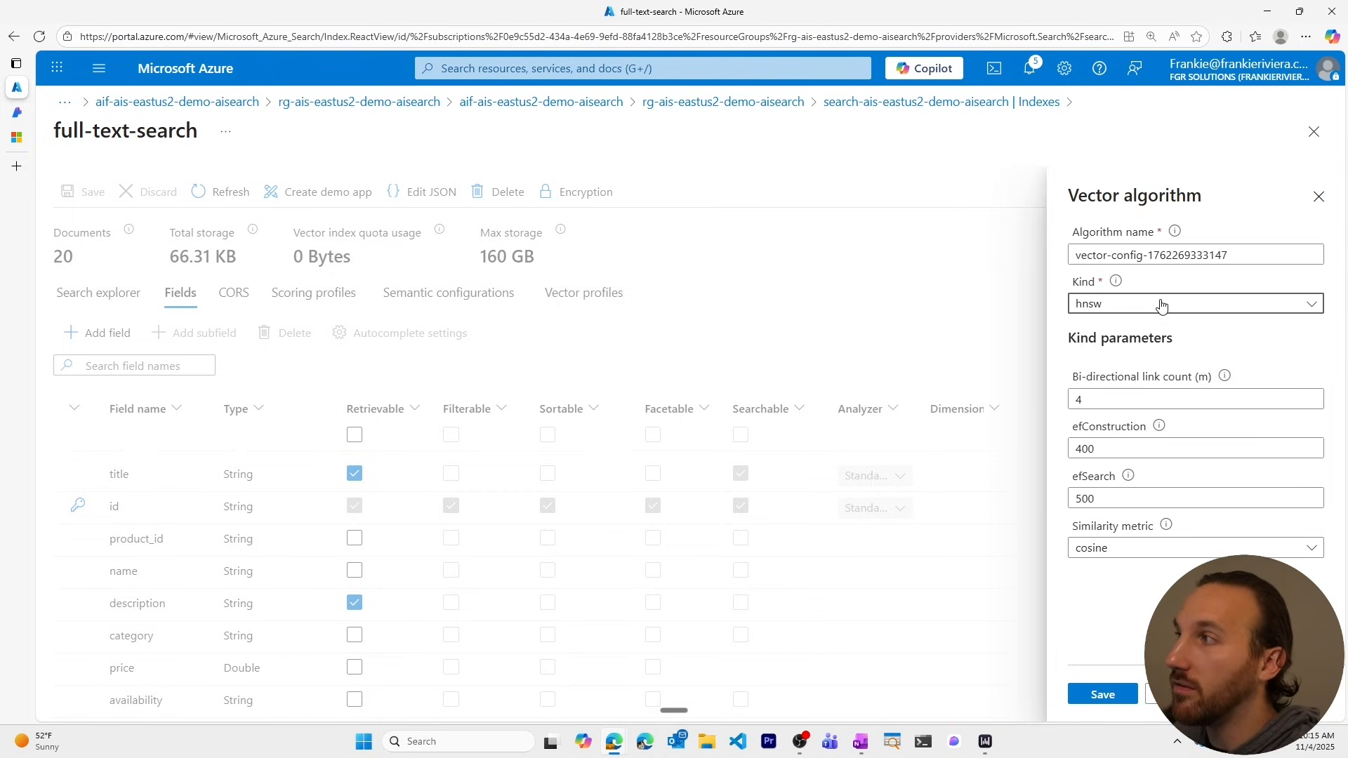
left_click(1162, 304)
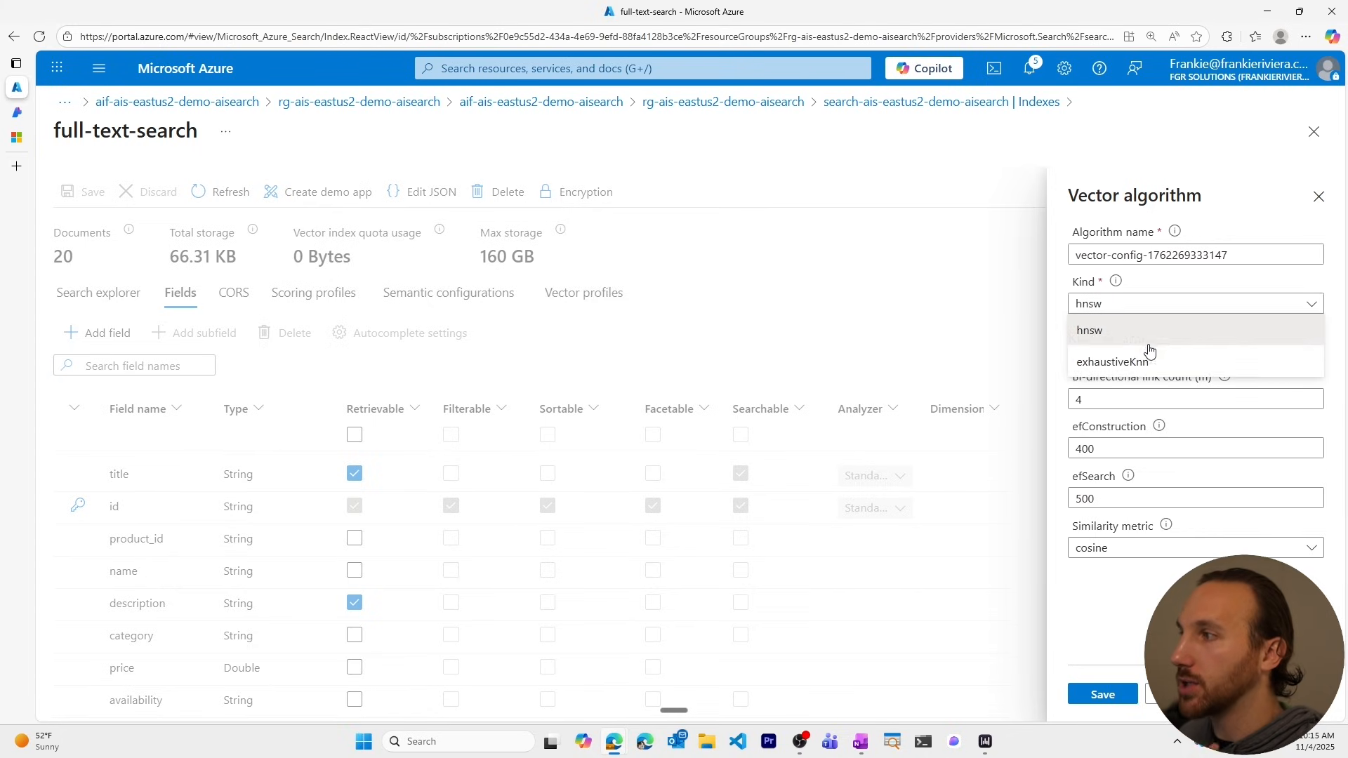
left_click(1151, 303)
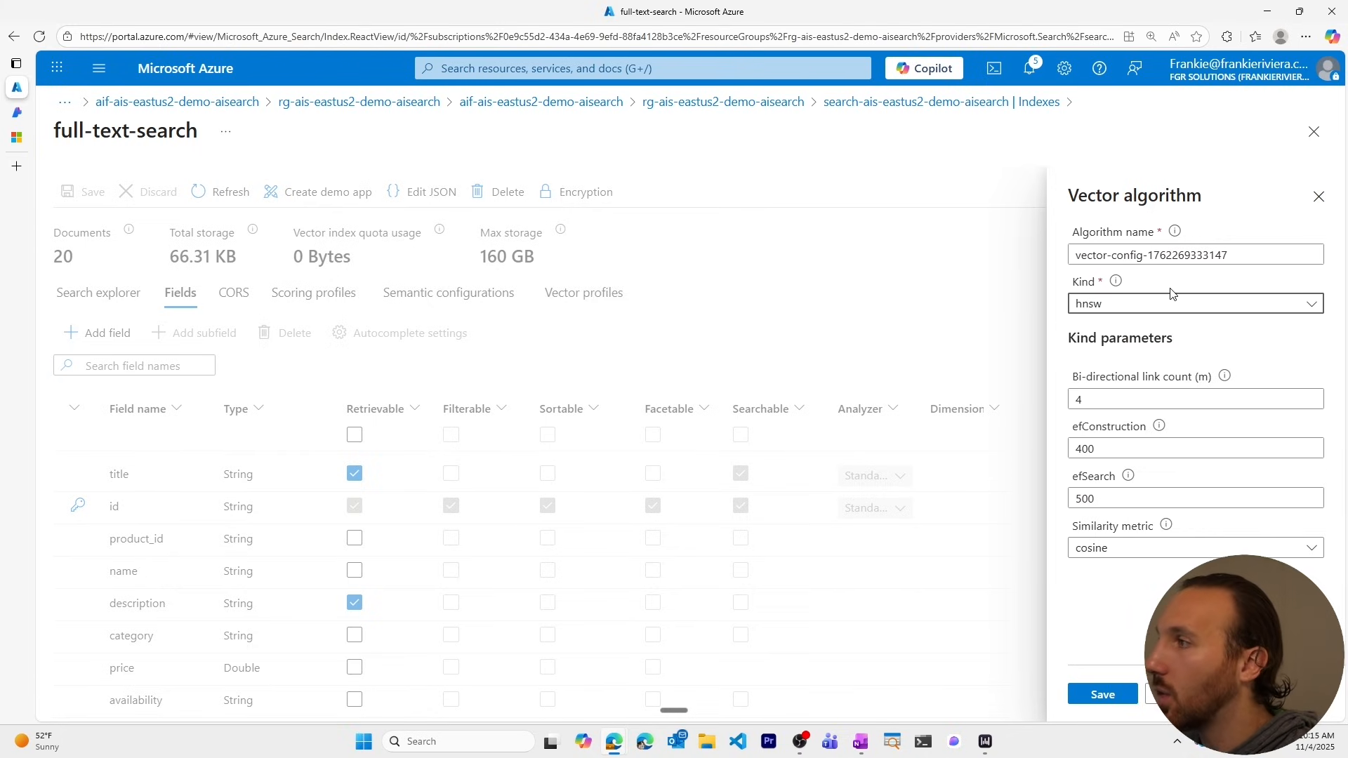
Step: Name the algorithm my-vector-algo and save it to my-vector-profile
left_click(1080, 250)
type("my-")
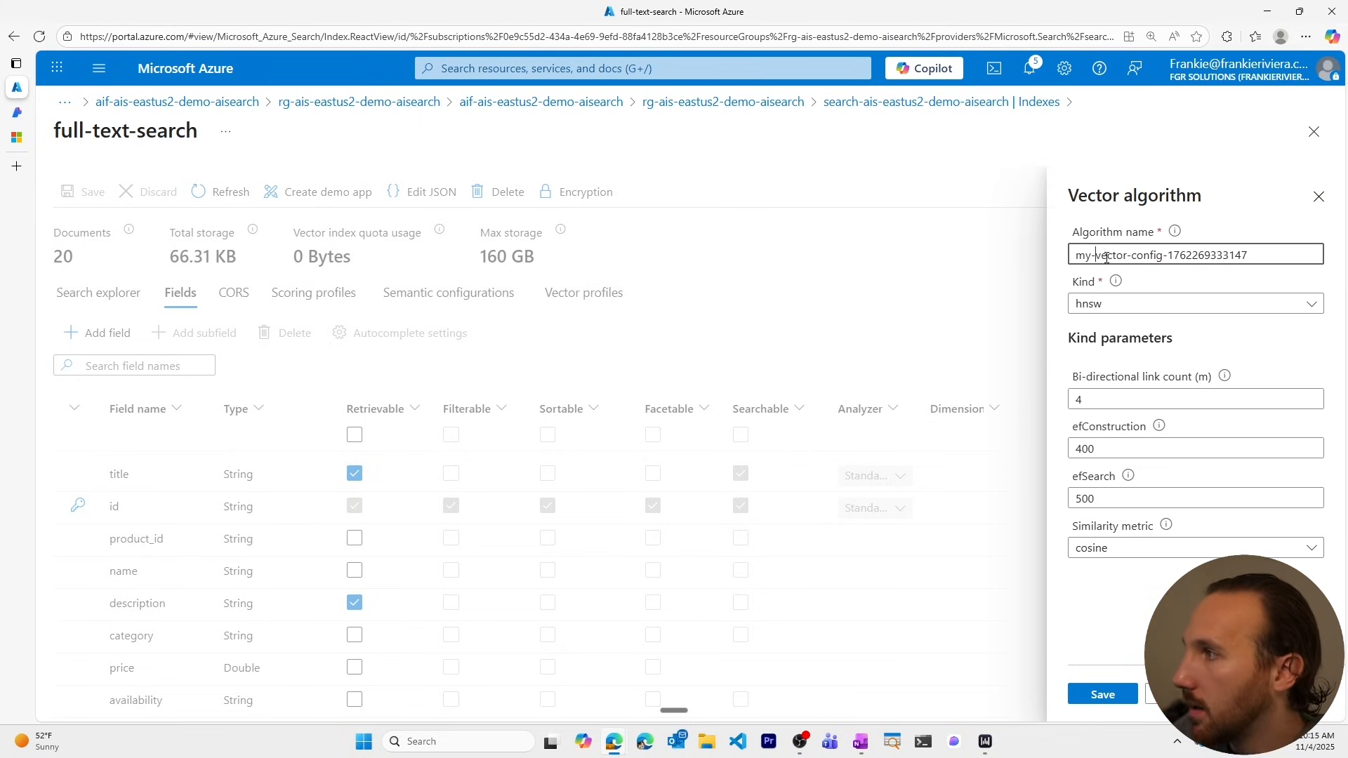
left_click_drag(1255, 255, 1127, 259)
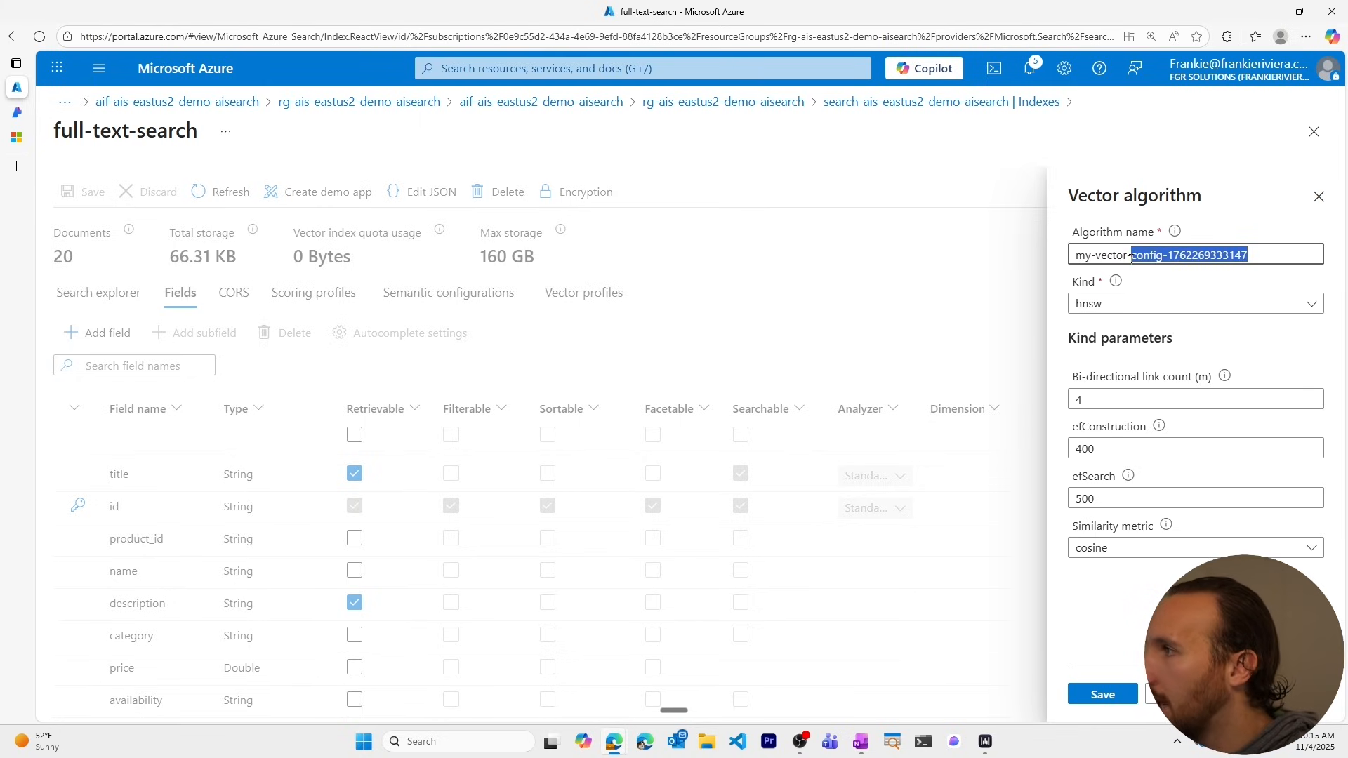
type("algo")
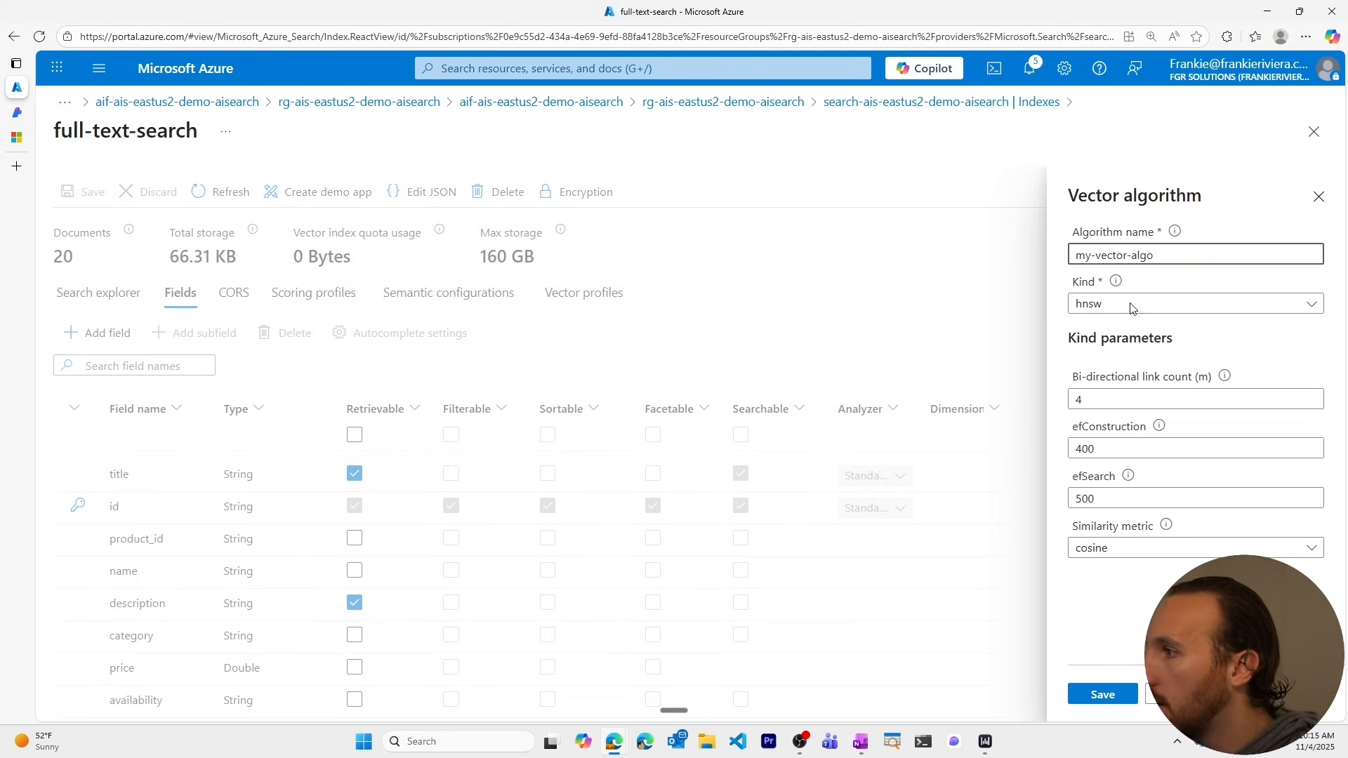
left_click(1101, 695)
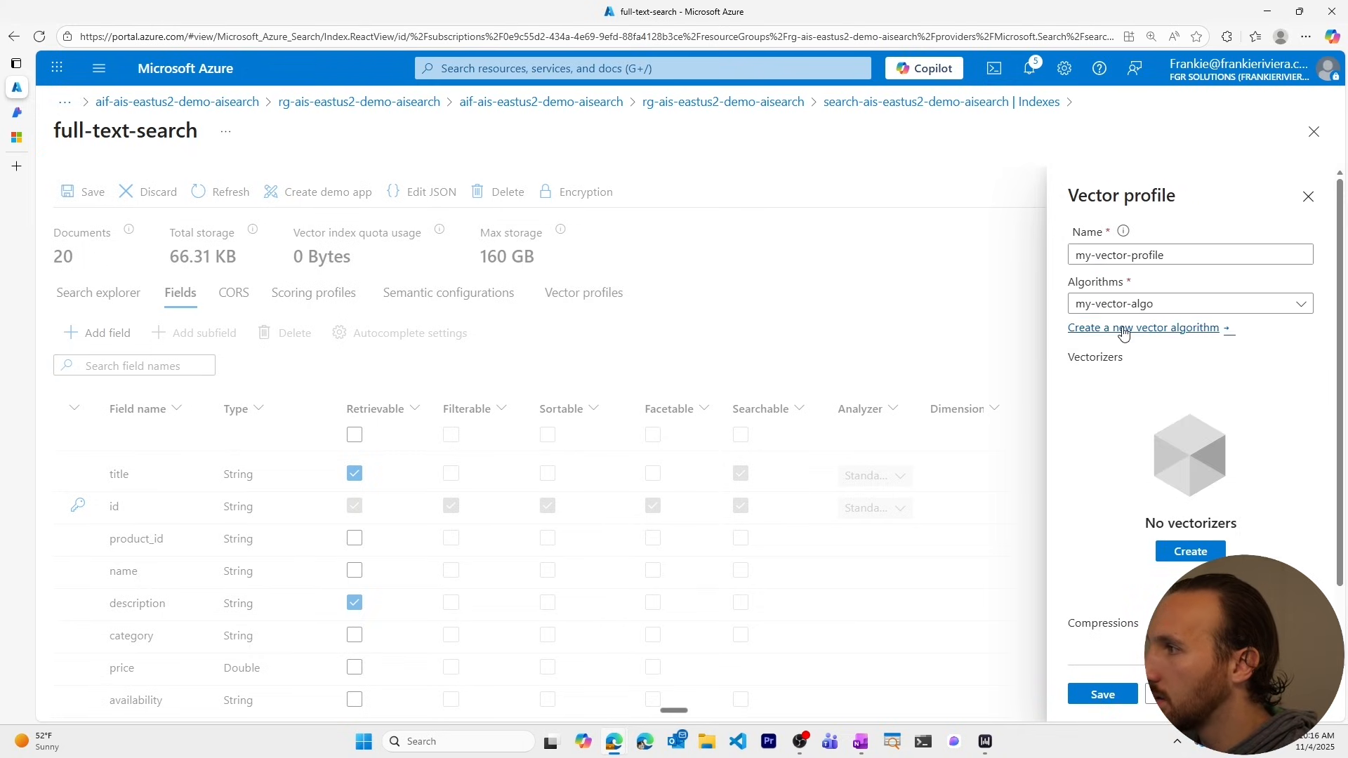
scroll(1165, 351, "down", 1)
Step: Start a vectorizer named my-vectorizer with kind Azure AI Foundry (Preview)
left_click(1189, 477)
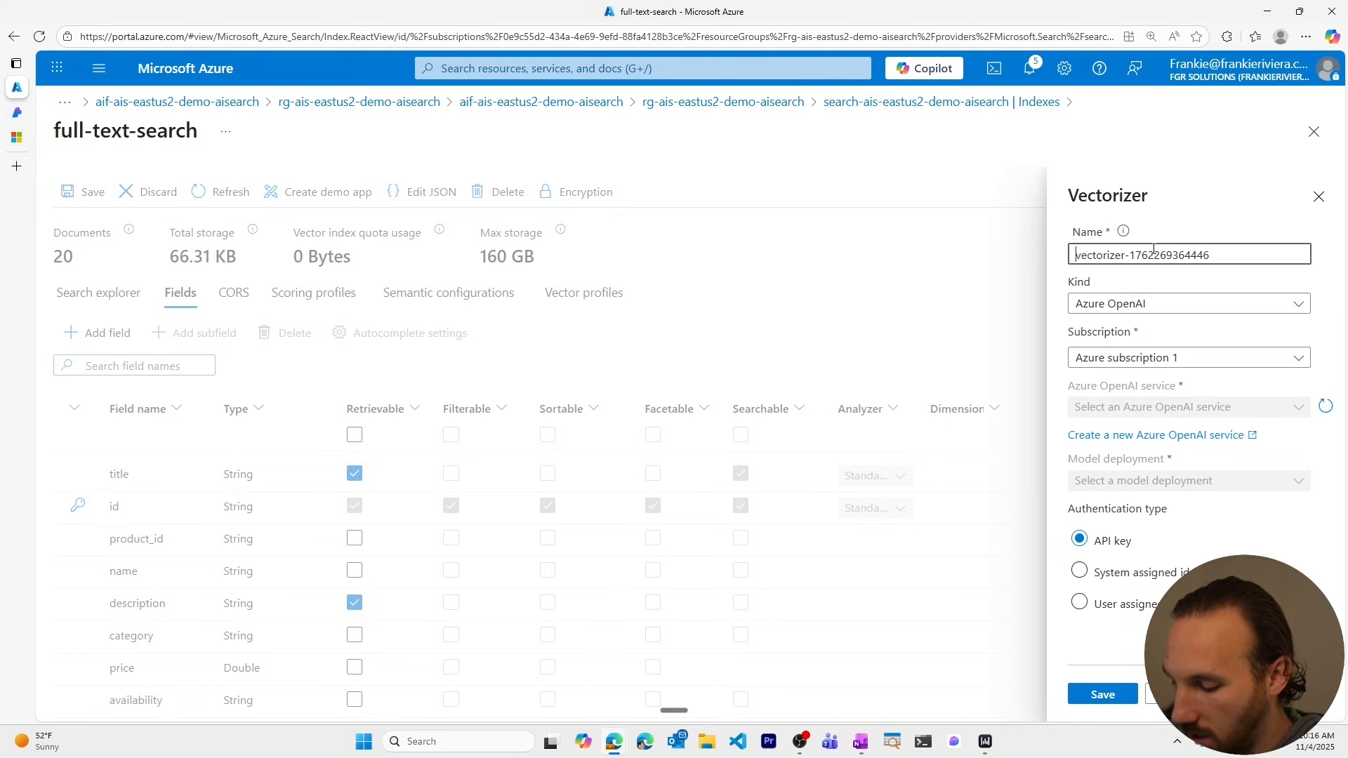
type("my-")
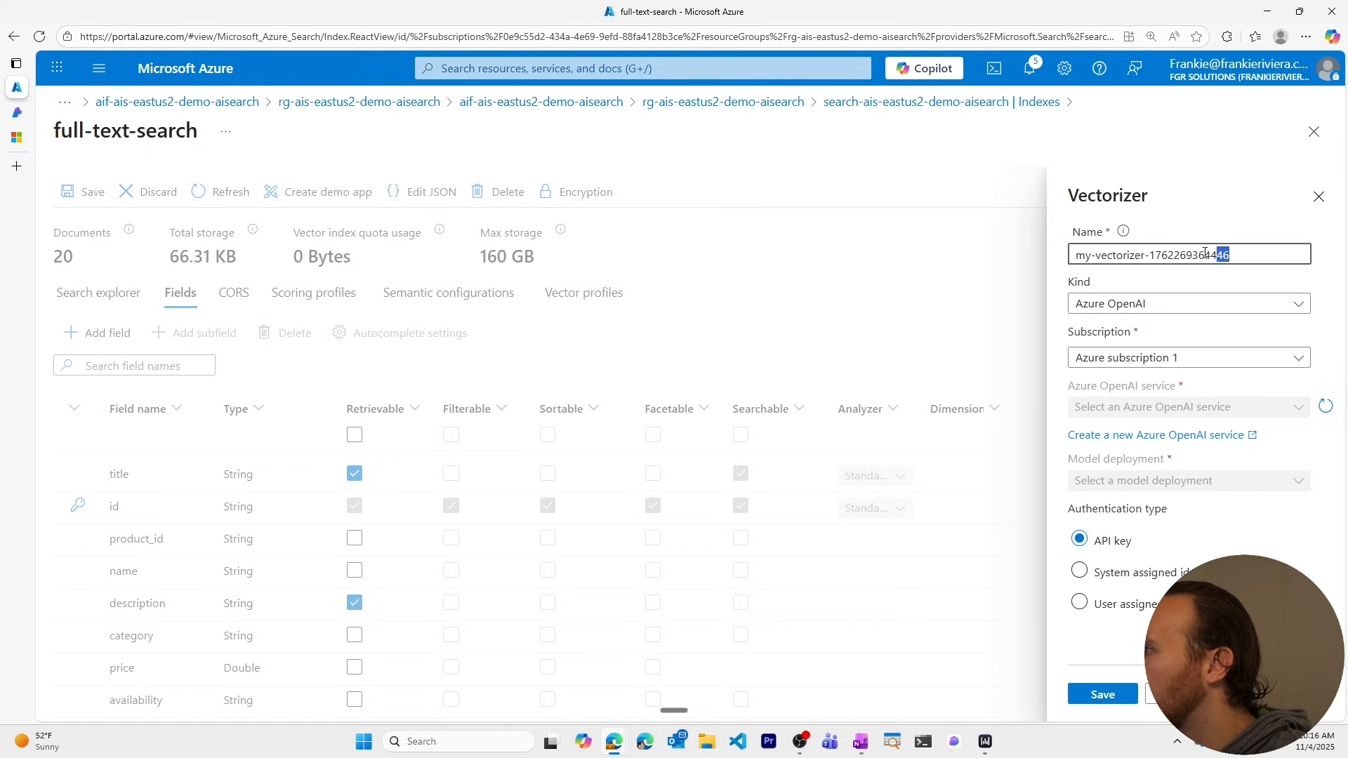
left_click_drag(1205, 253, 1147, 245)
key("BackSpace")
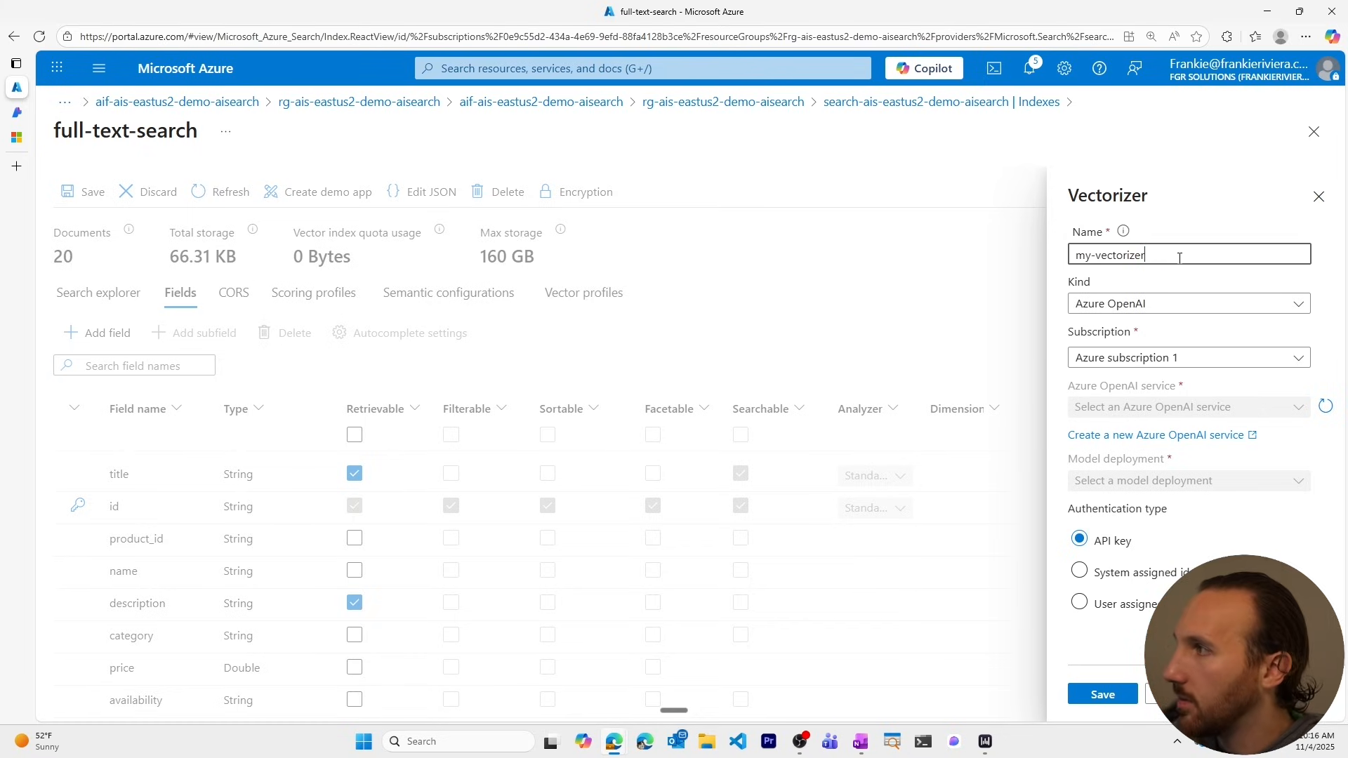
left_click(1120, 303)
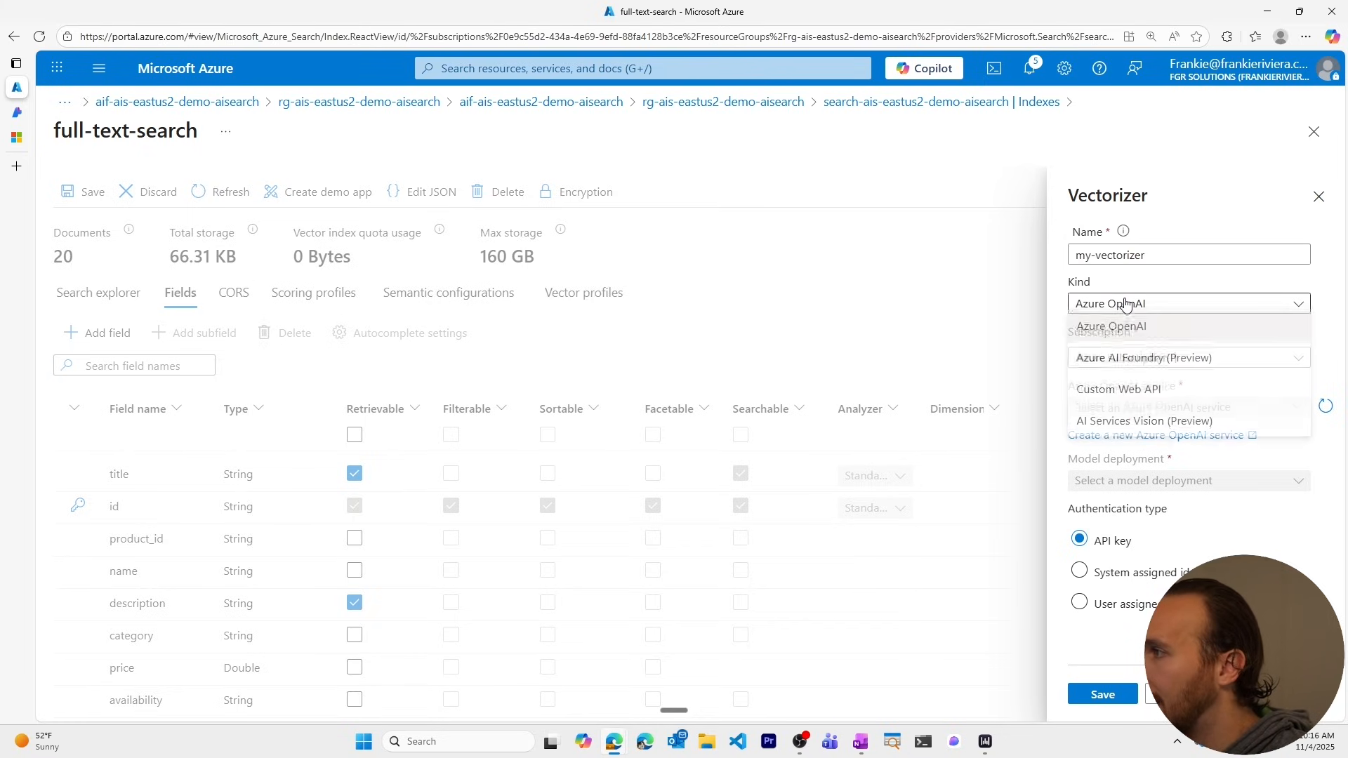
left_click(1208, 371)
Step: Point it at Azure subscription 1, proj-ais-eastus2-demo-aisearch and the text-embedding-3-small-frankies-bakery deployment, then save
left_click(1196, 360)
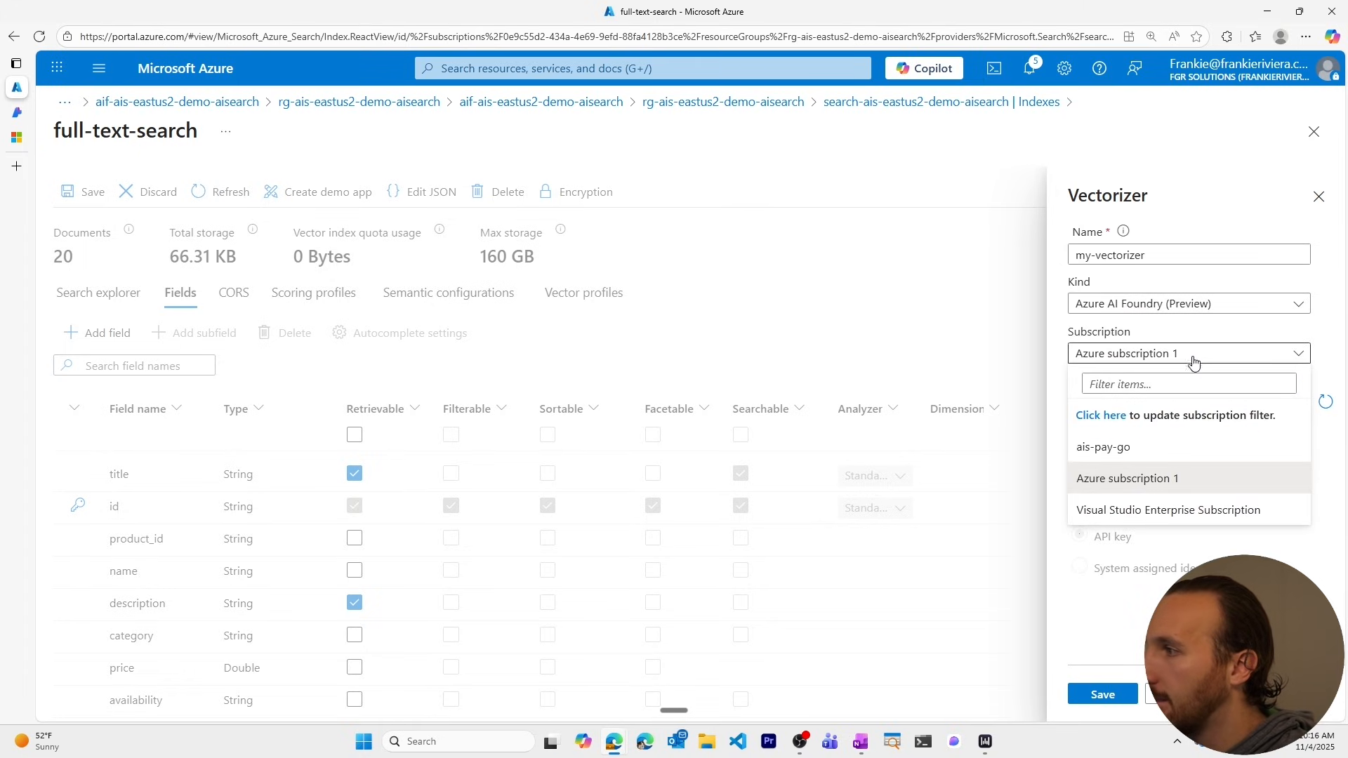
left_click(1053, 358)
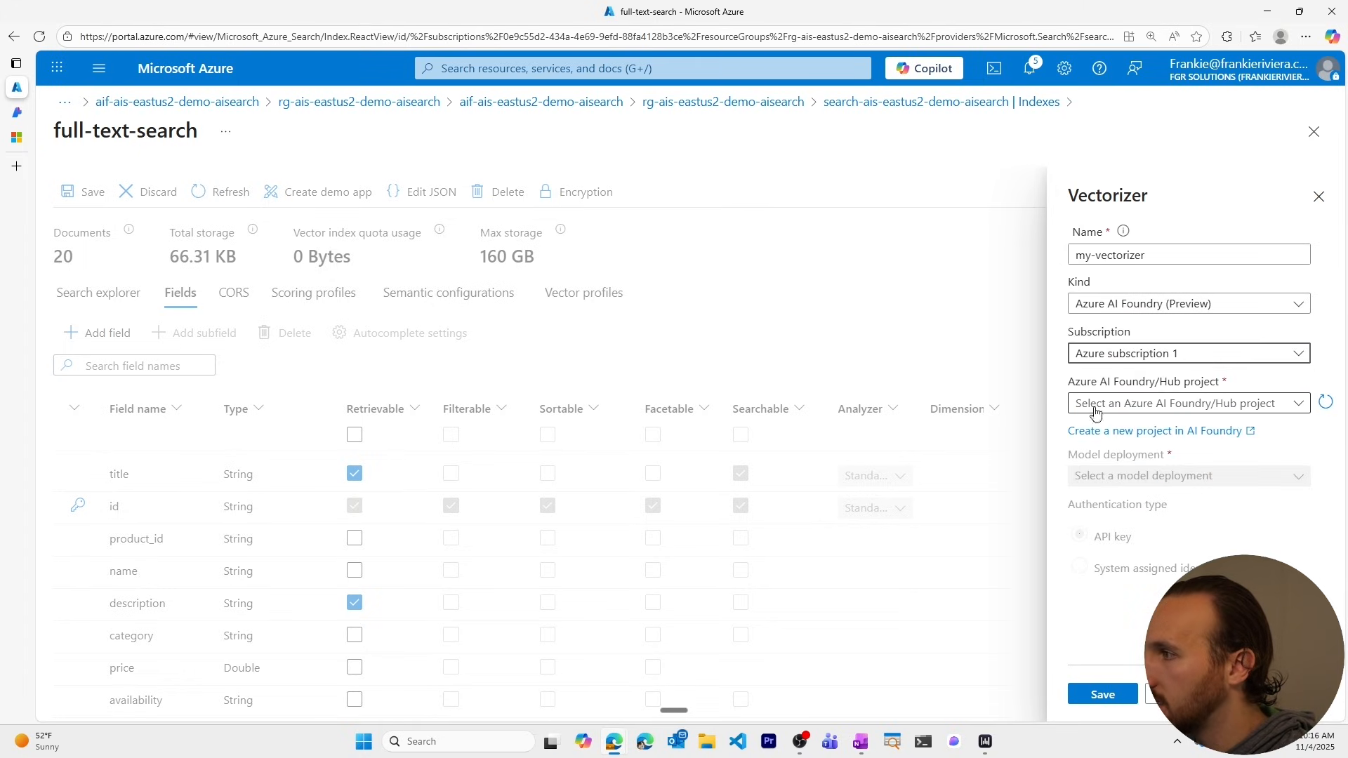
left_click(1159, 406)
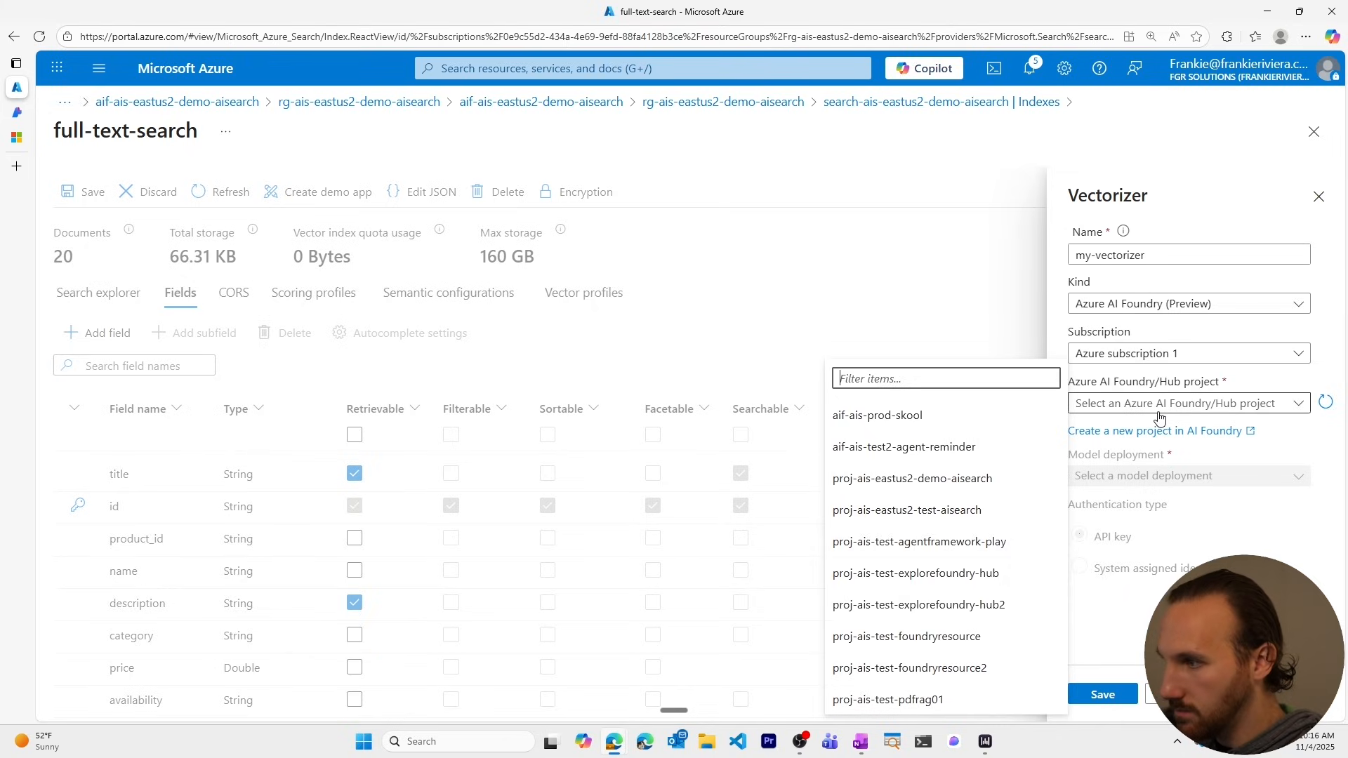
left_click(962, 479)
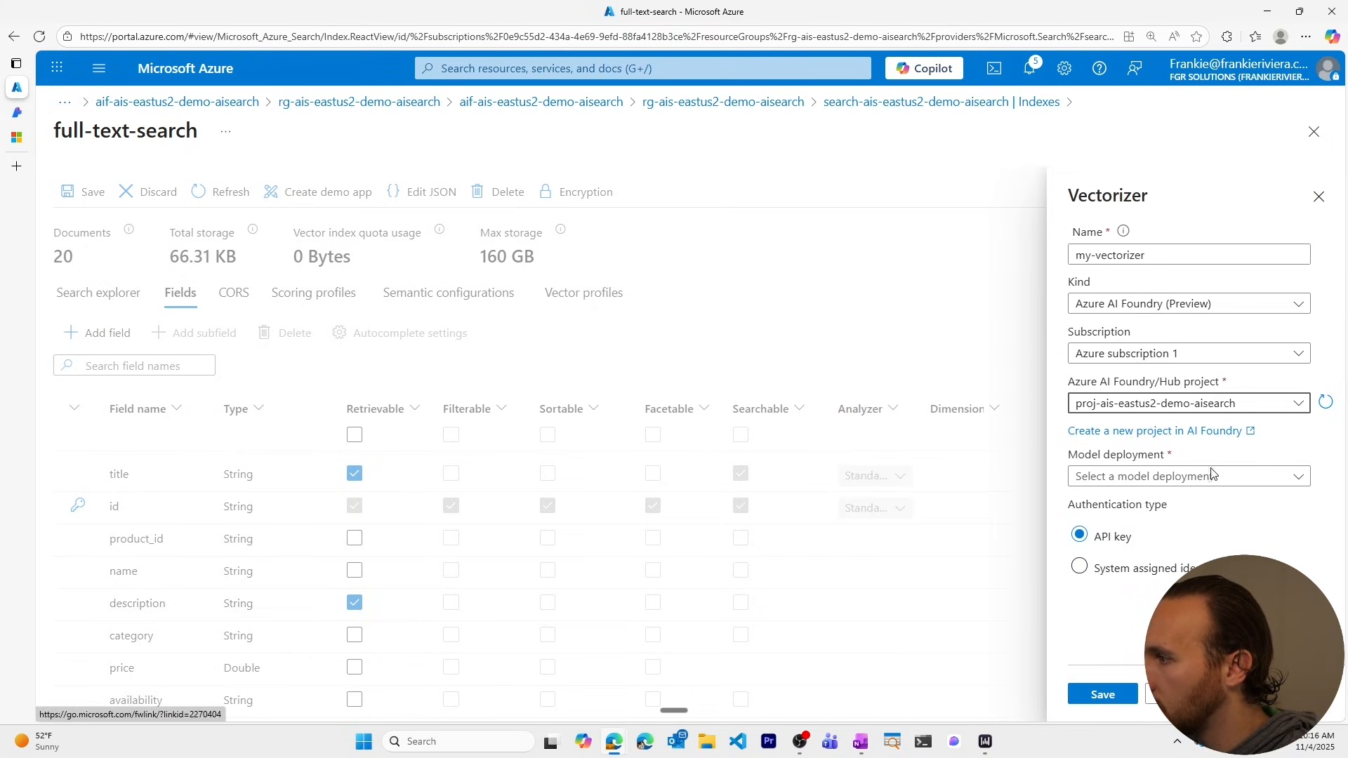
left_click(1187, 477)
left_click(1175, 543)
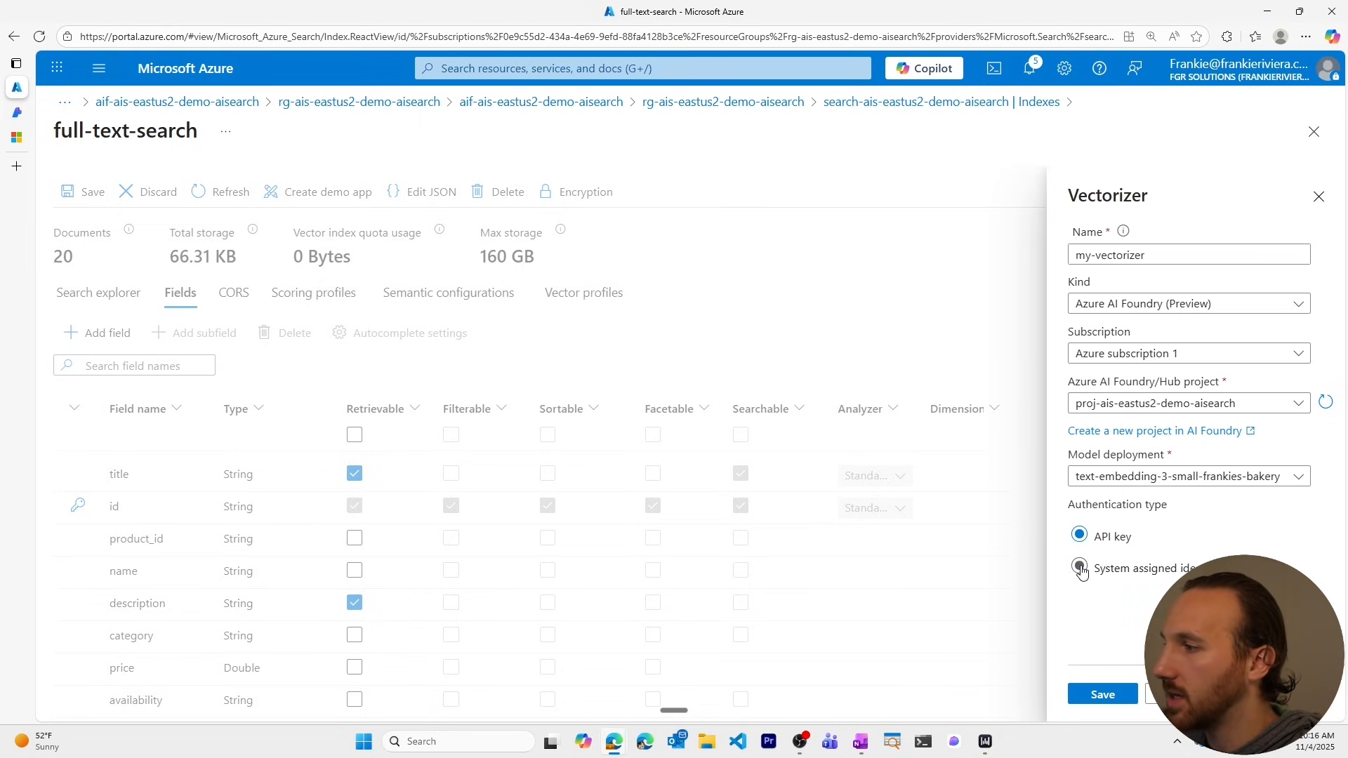
left_click(1101, 695)
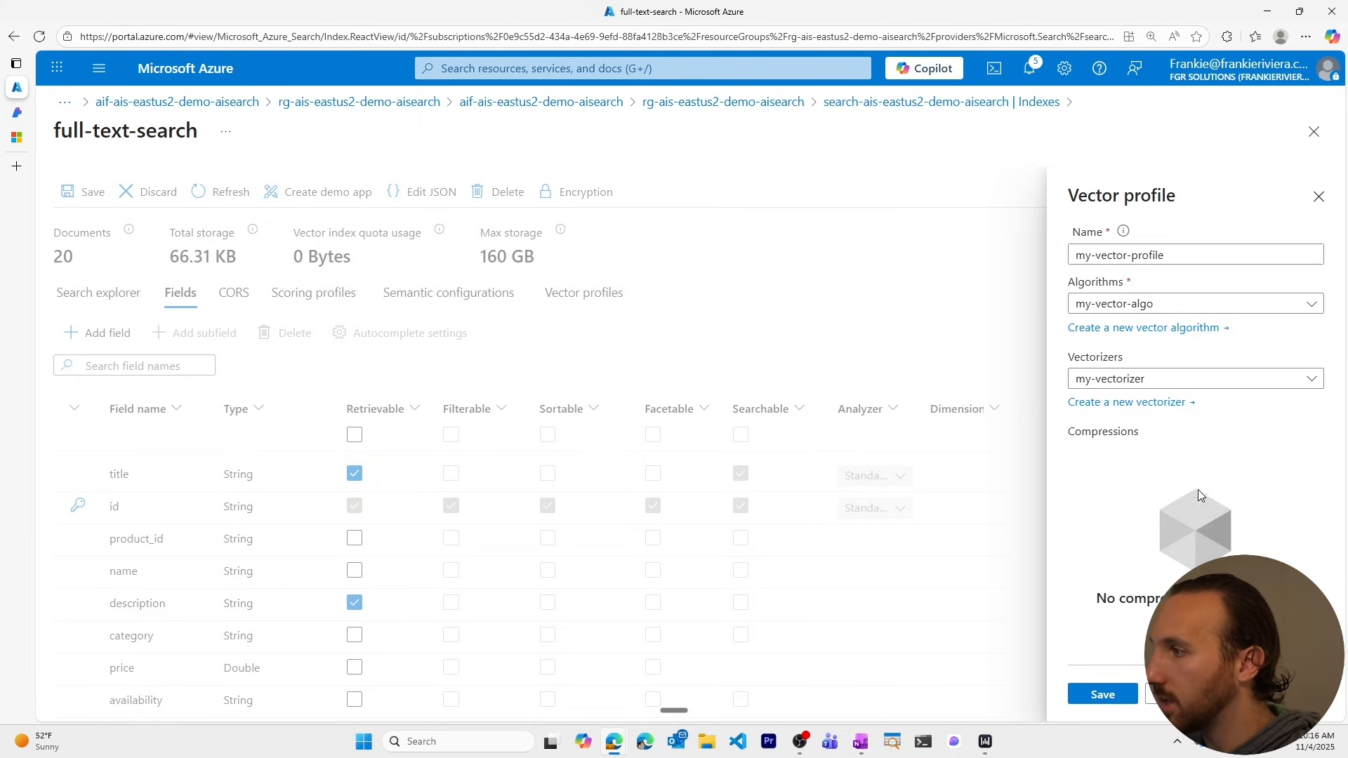
Step: Save the vector profile and add the content_vector field to the index
left_click(1113, 696)
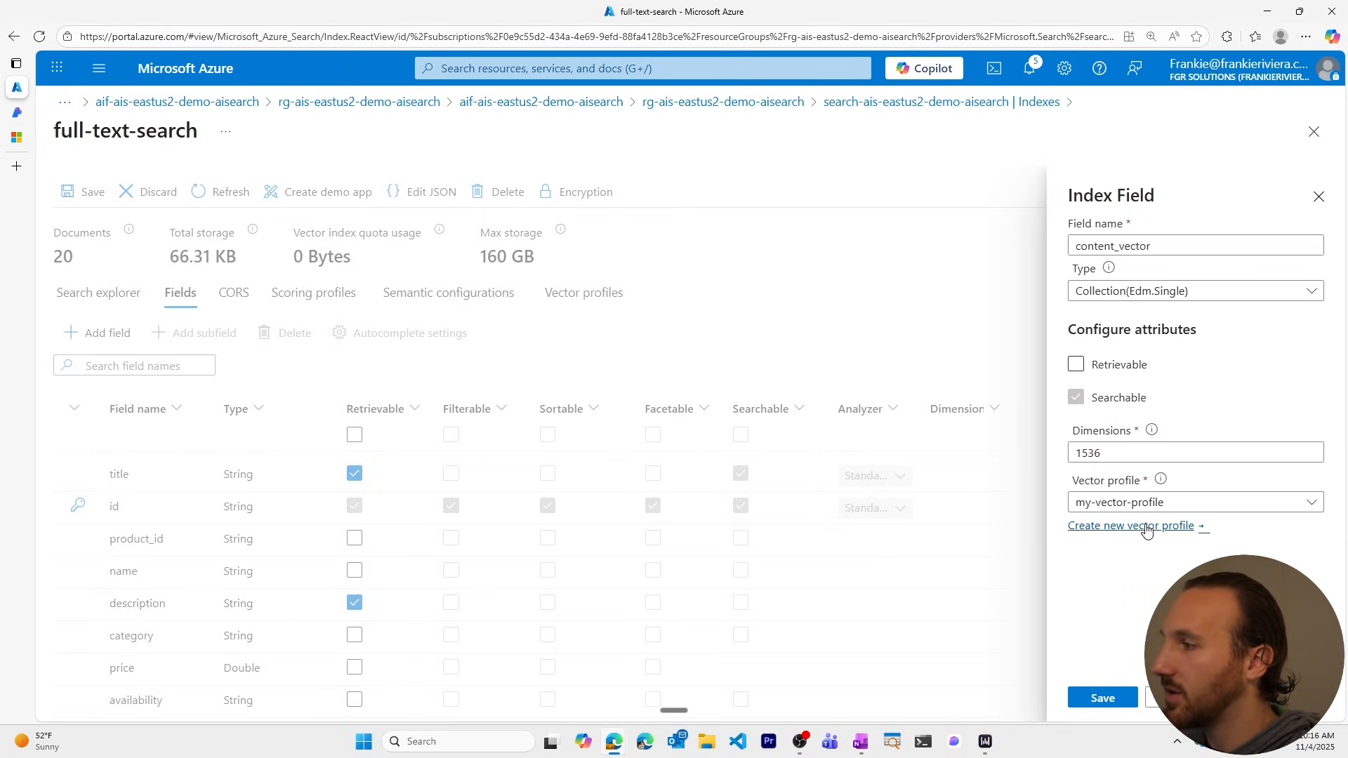
left_click(1104, 698)
scroll(1100, 658, "down", 6)
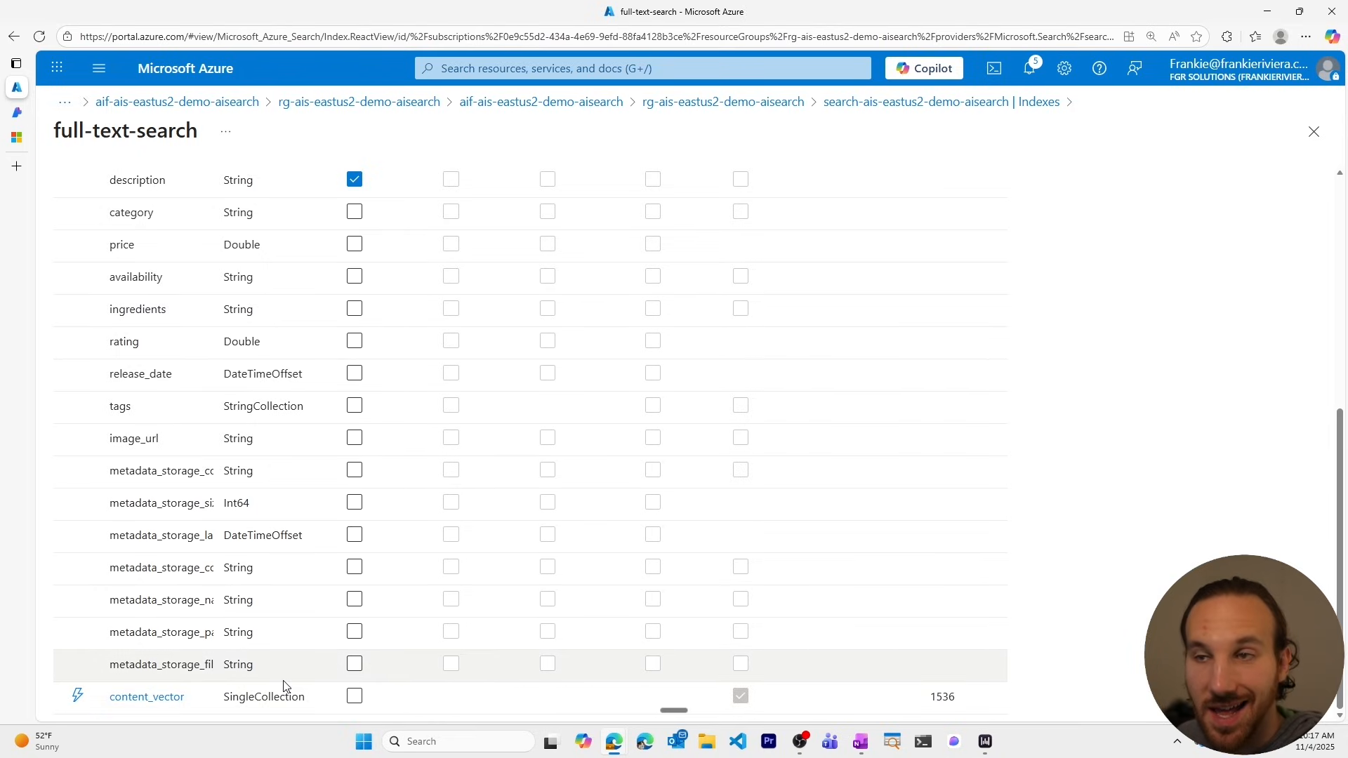
scroll(325, 351, "up", 5)
scroll(326, 342, "up", 2)
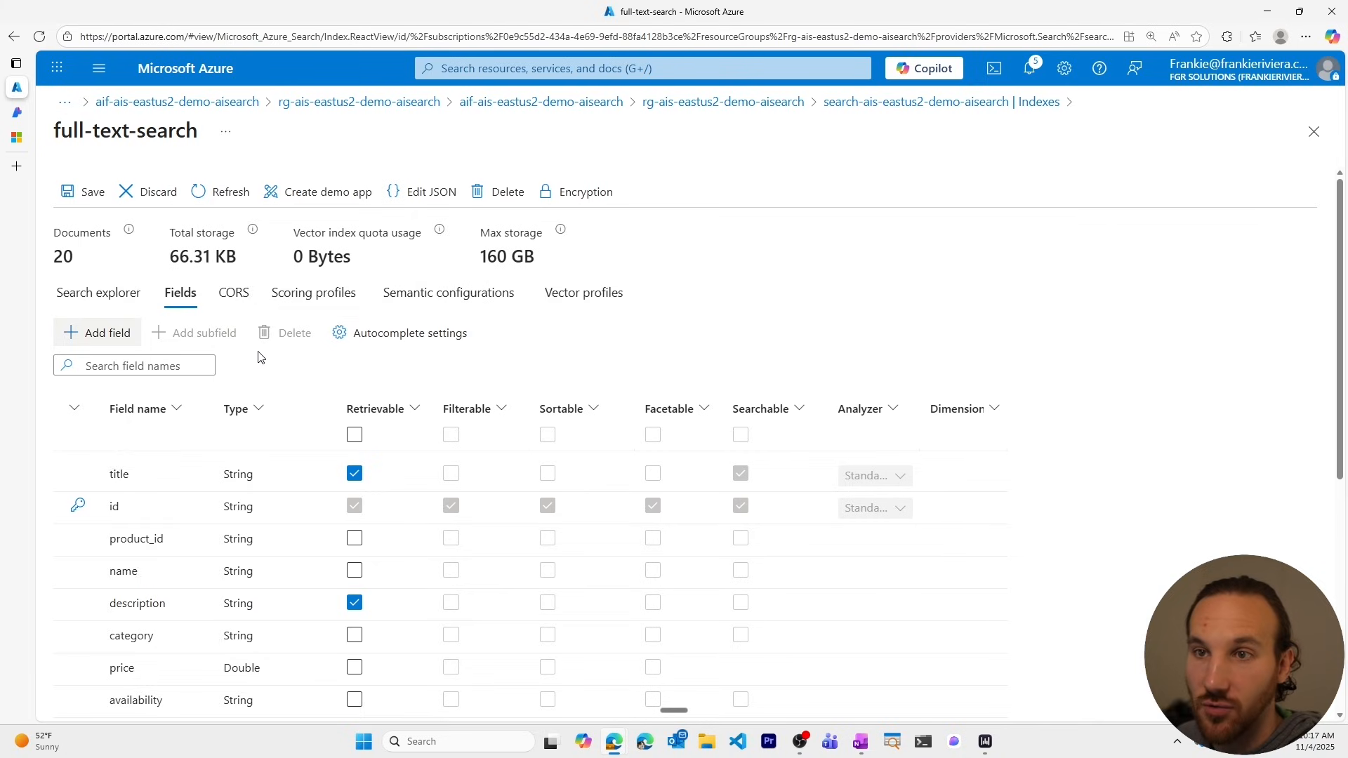
Step: Save the full-text-search index and run an empty test query in Search explorer
left_click(90, 199)
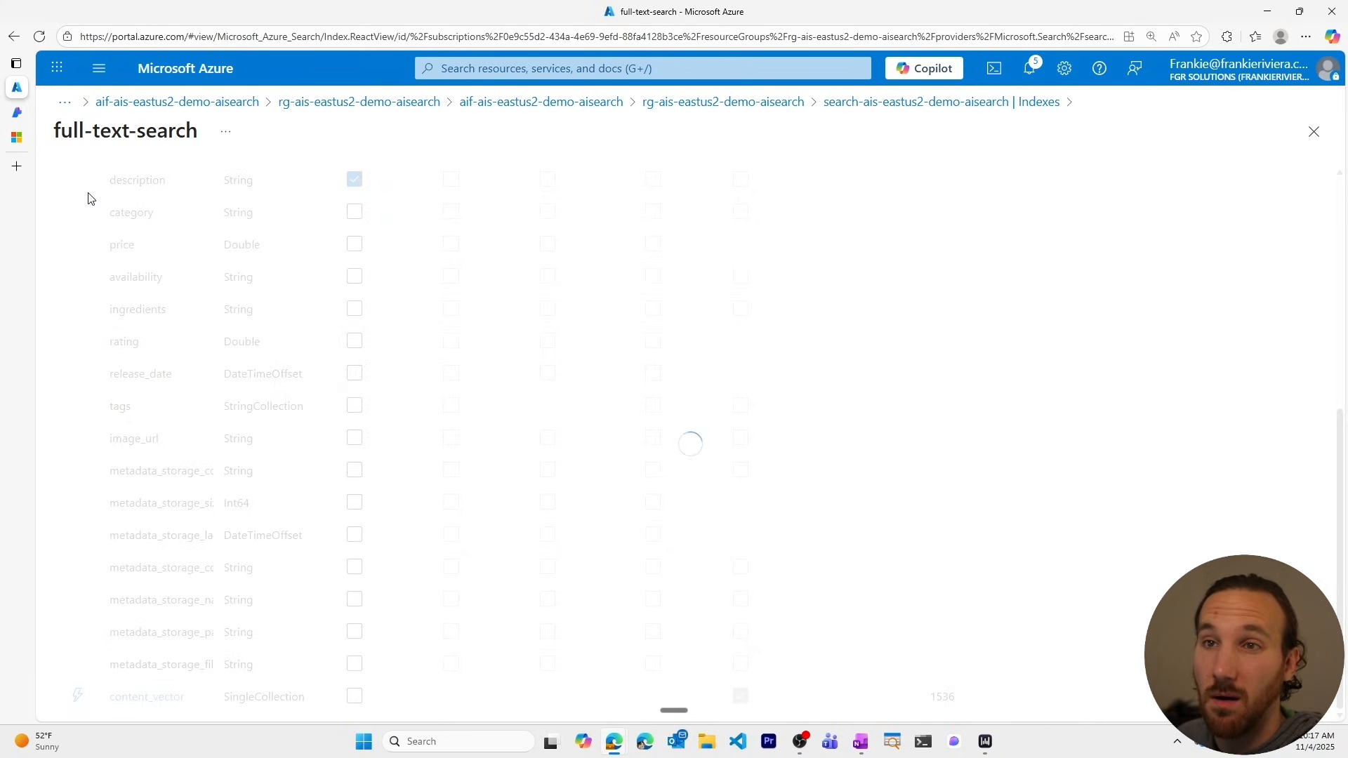
scroll(476, 352, "up", 6)
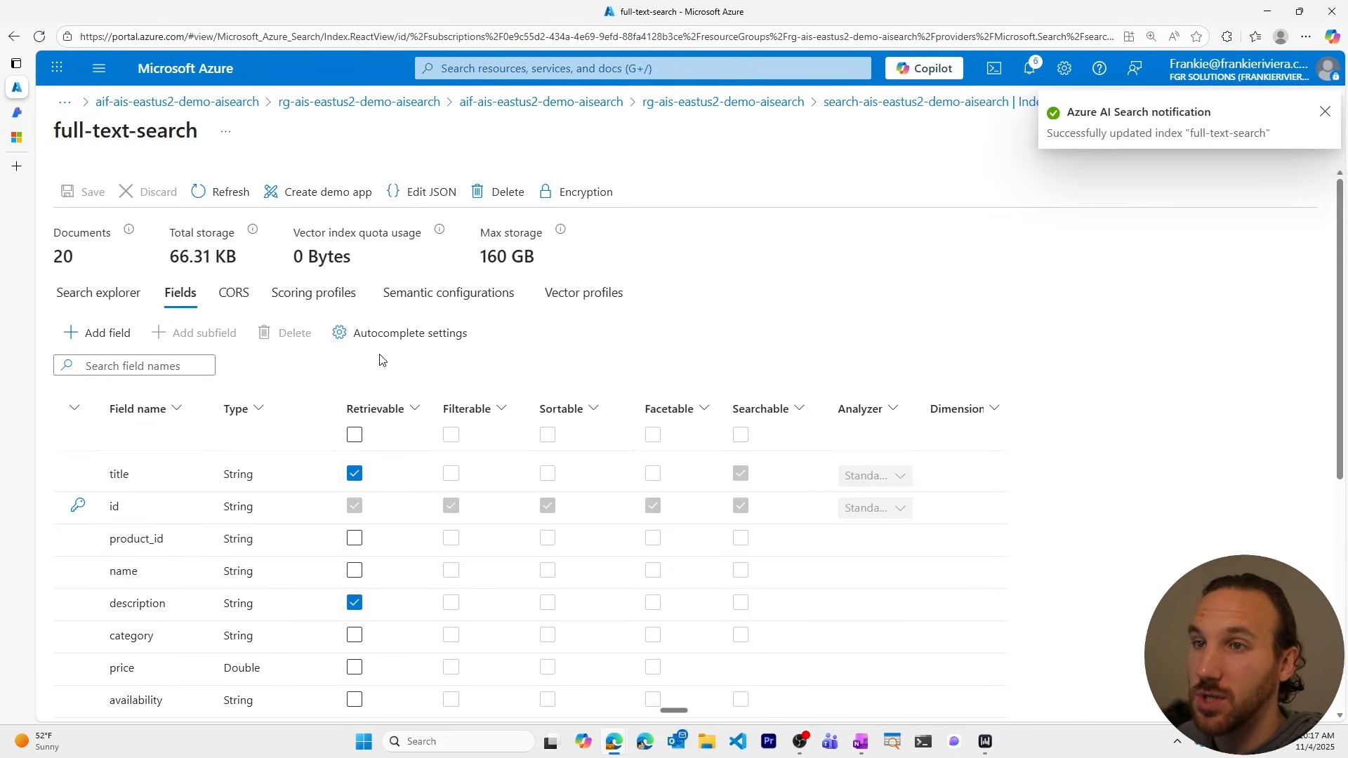
left_click(105, 298)
left_click(930, 379)
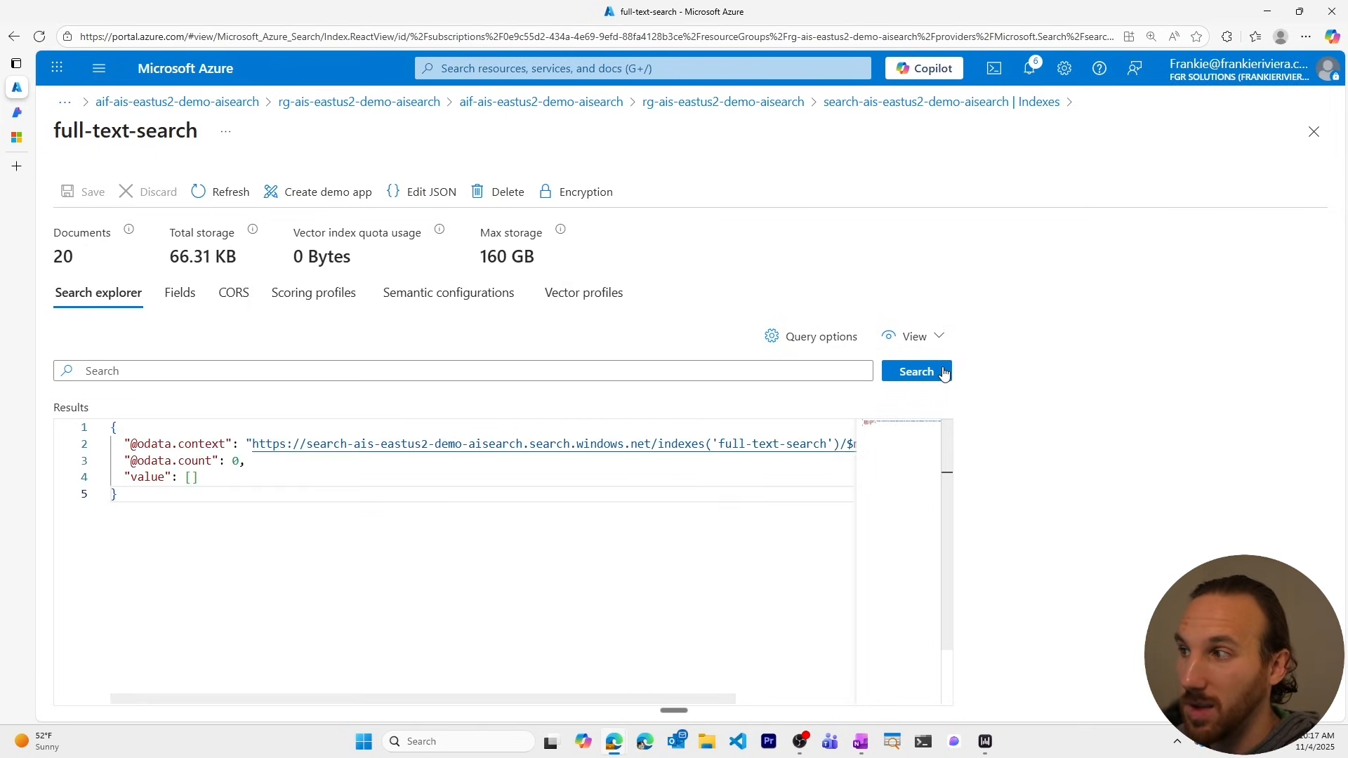
left_click(943, 372)
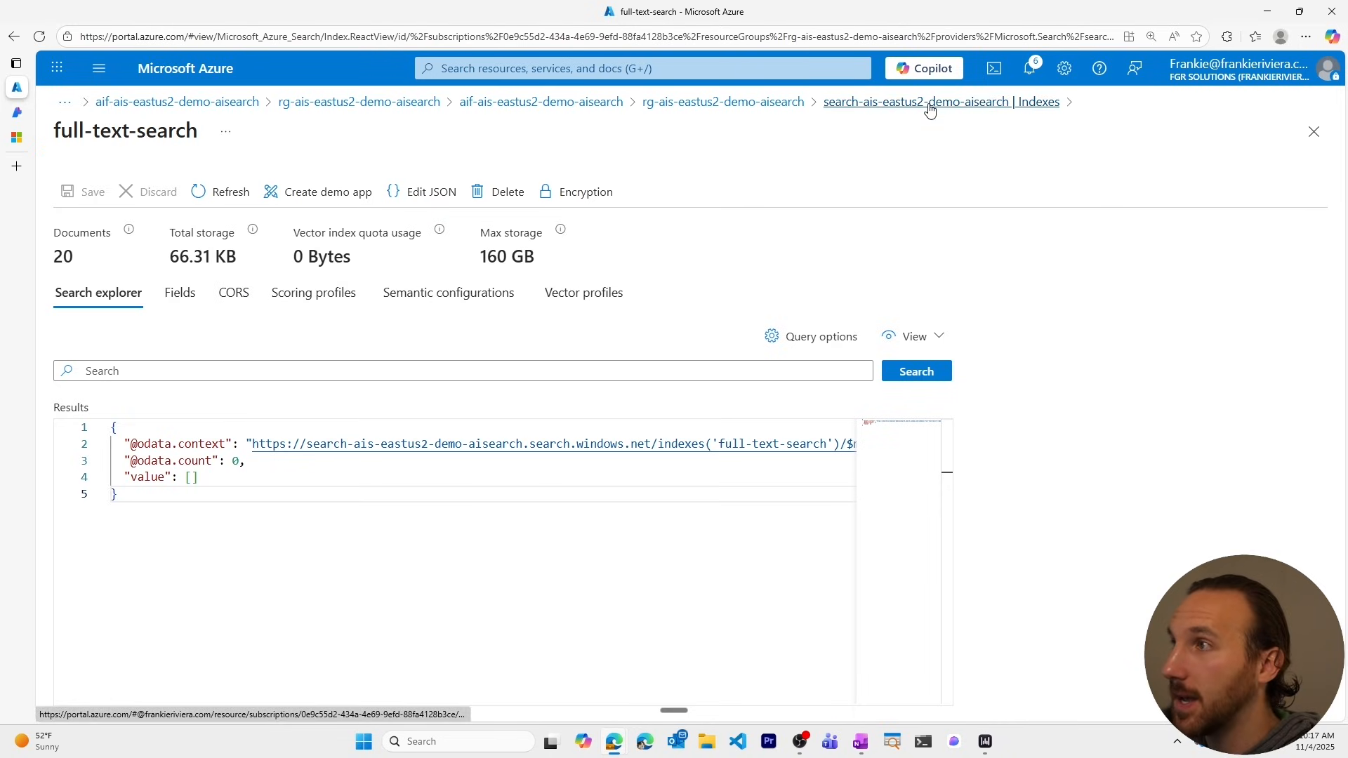
Step: Add a skillset whose template is replaced by the pasted frankies-bakery-with-vector-skillset JSON
left_click(876, 105)
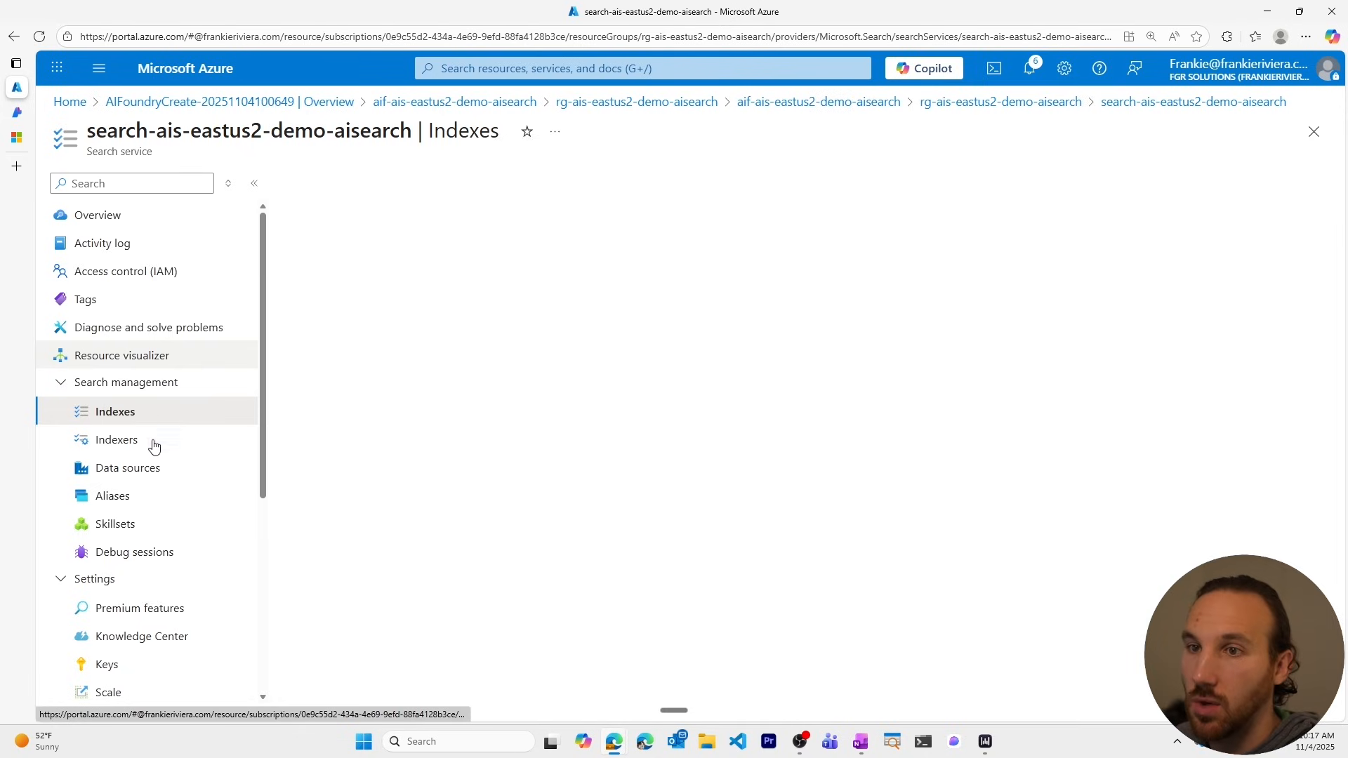
left_click(140, 524)
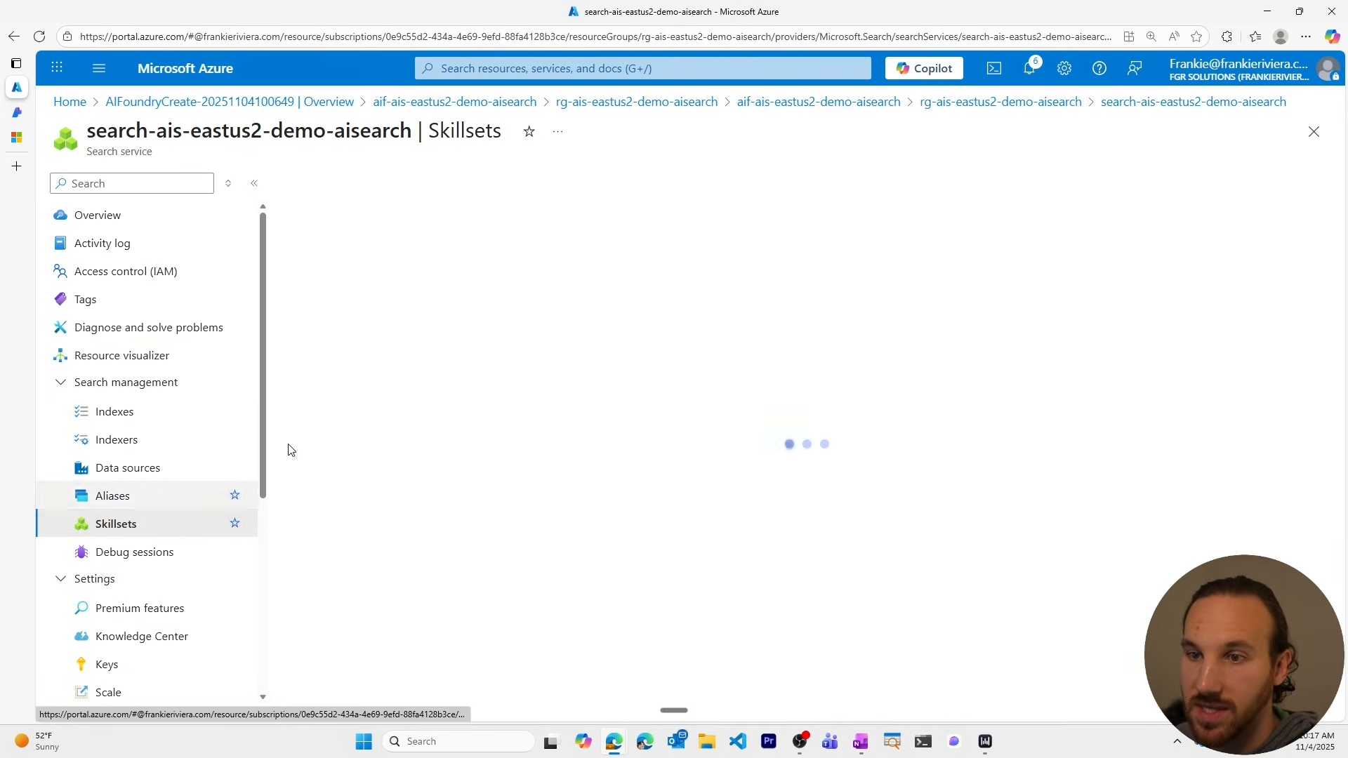
left_click(347, 199)
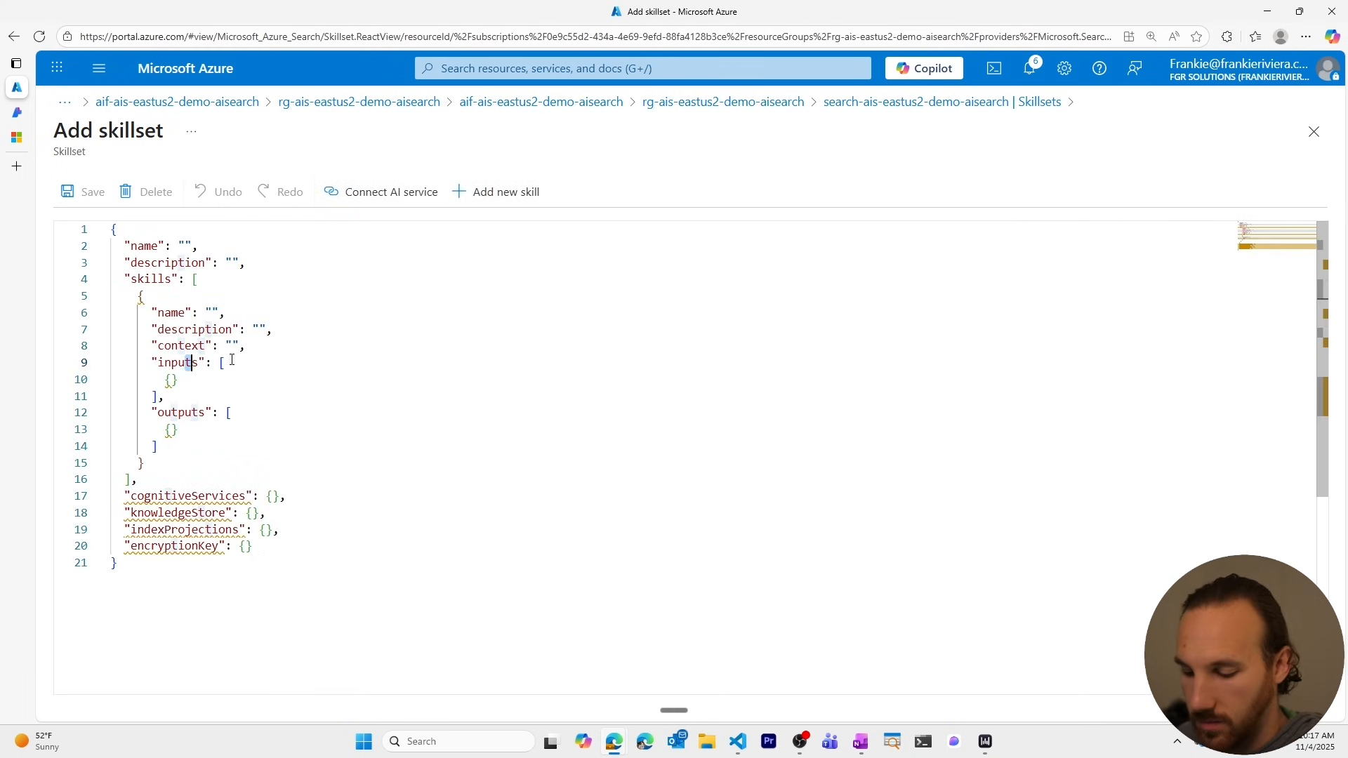
key("ctrl+a")
key("ctrl+v")
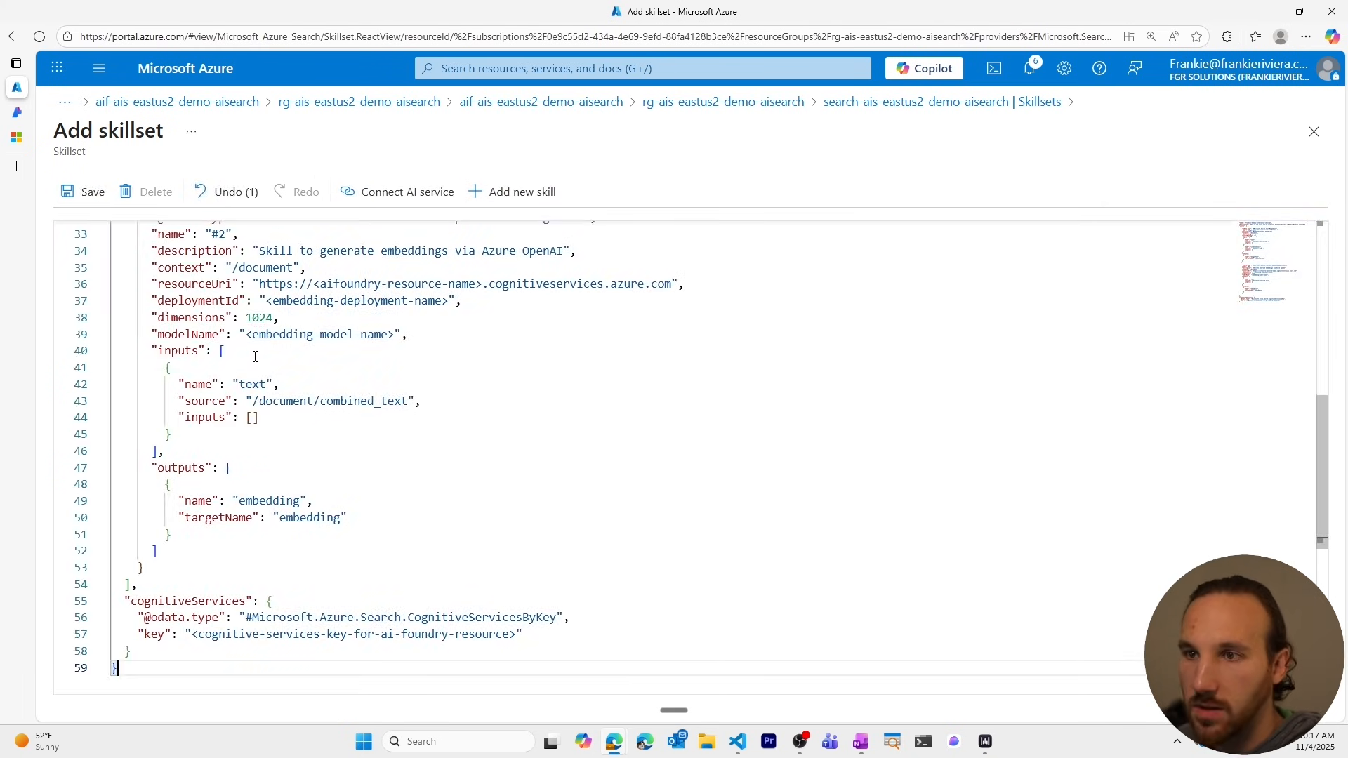
scroll(263, 434, "up", 10)
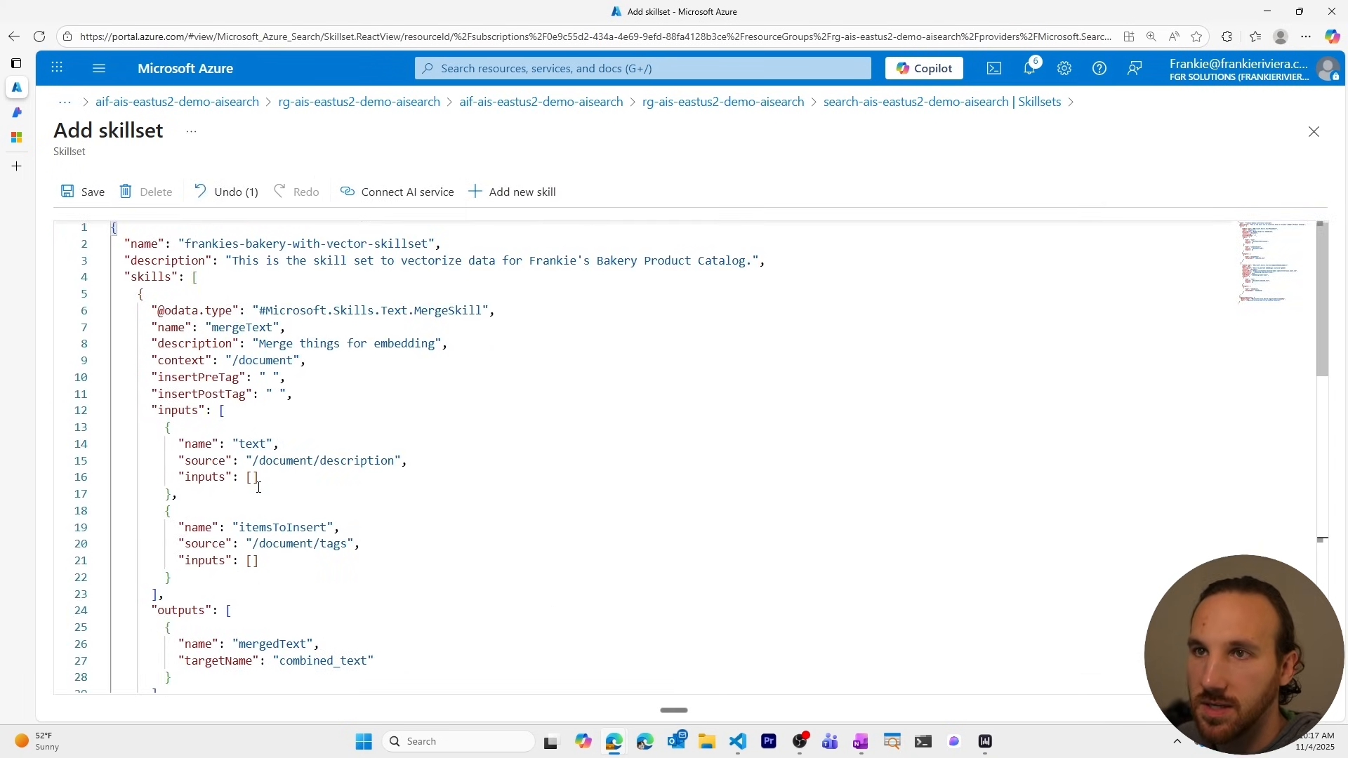
scroll(318, 300, "down", 6)
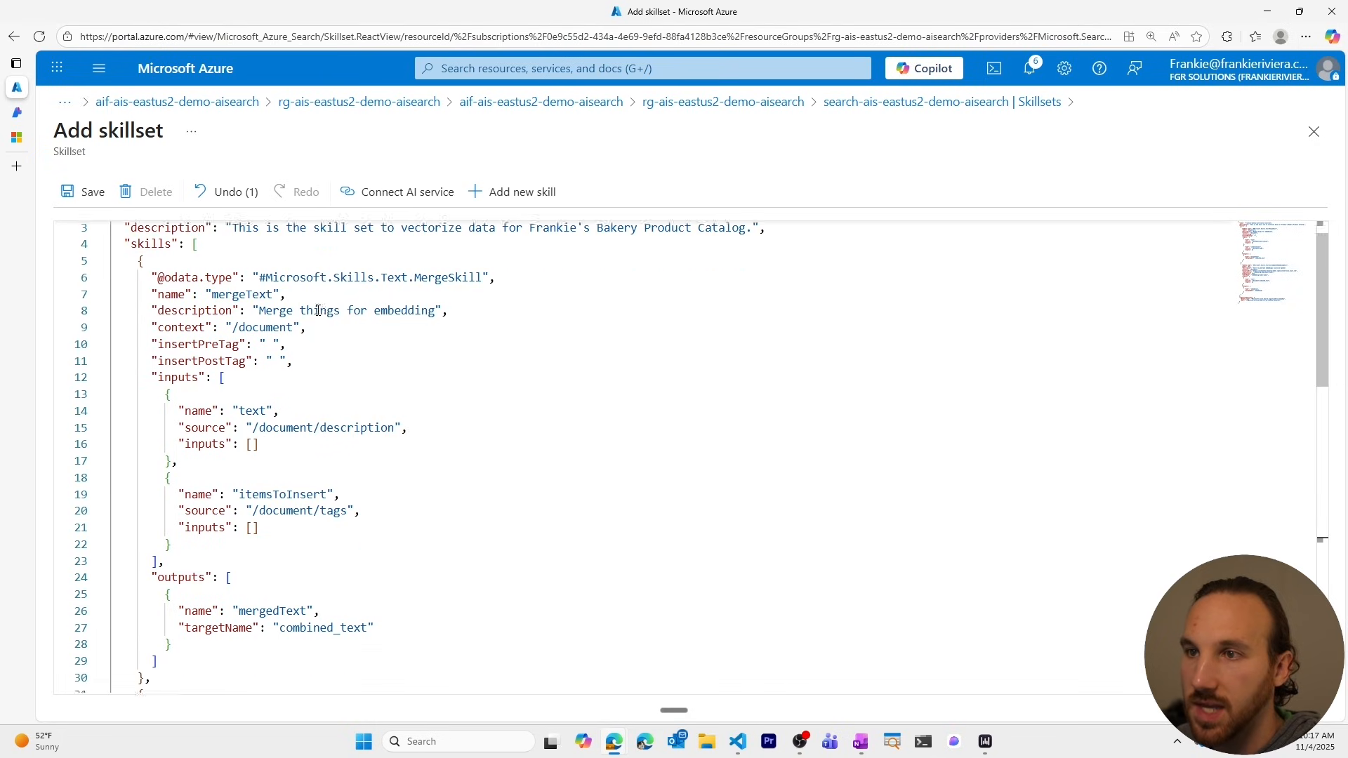
scroll(385, 439, "up", 4)
scroll(385, 438, "up", 3)
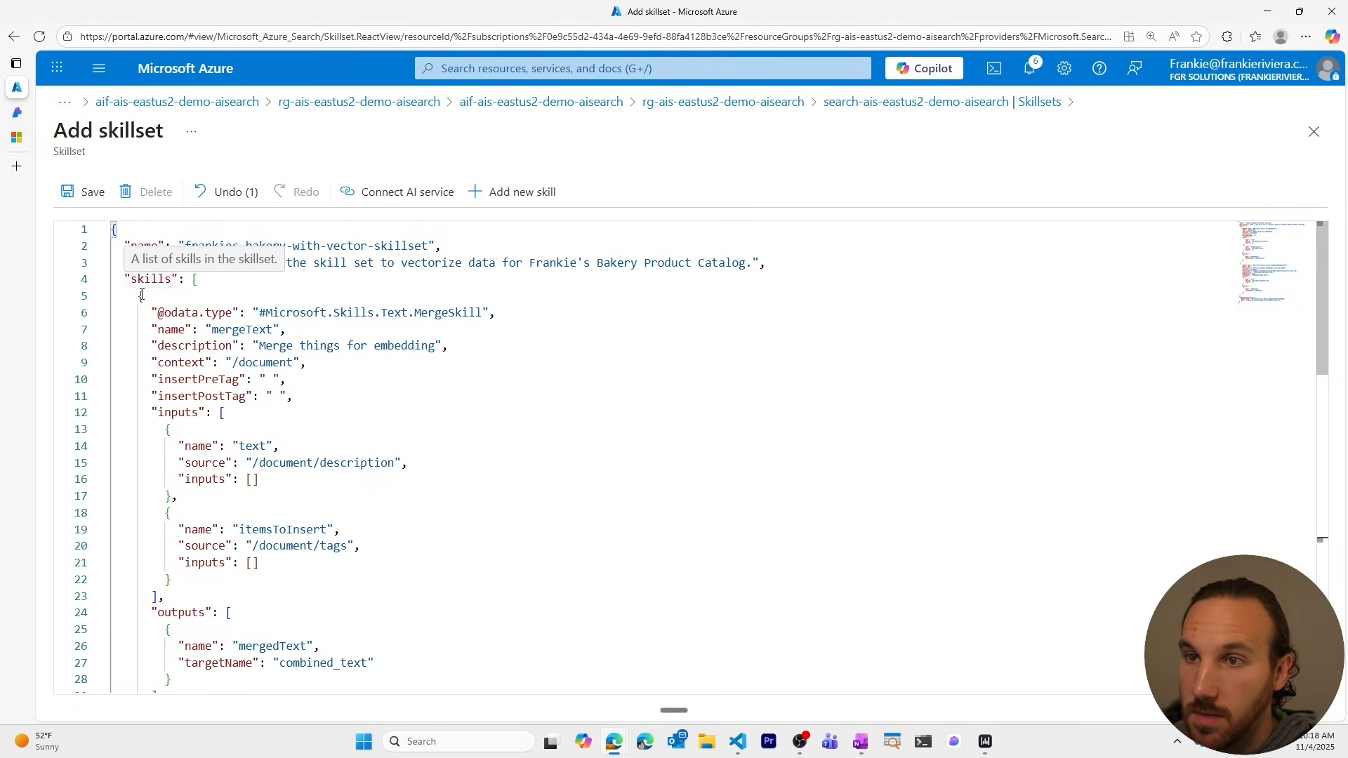
left_click(455, 313)
double_click(455, 313)
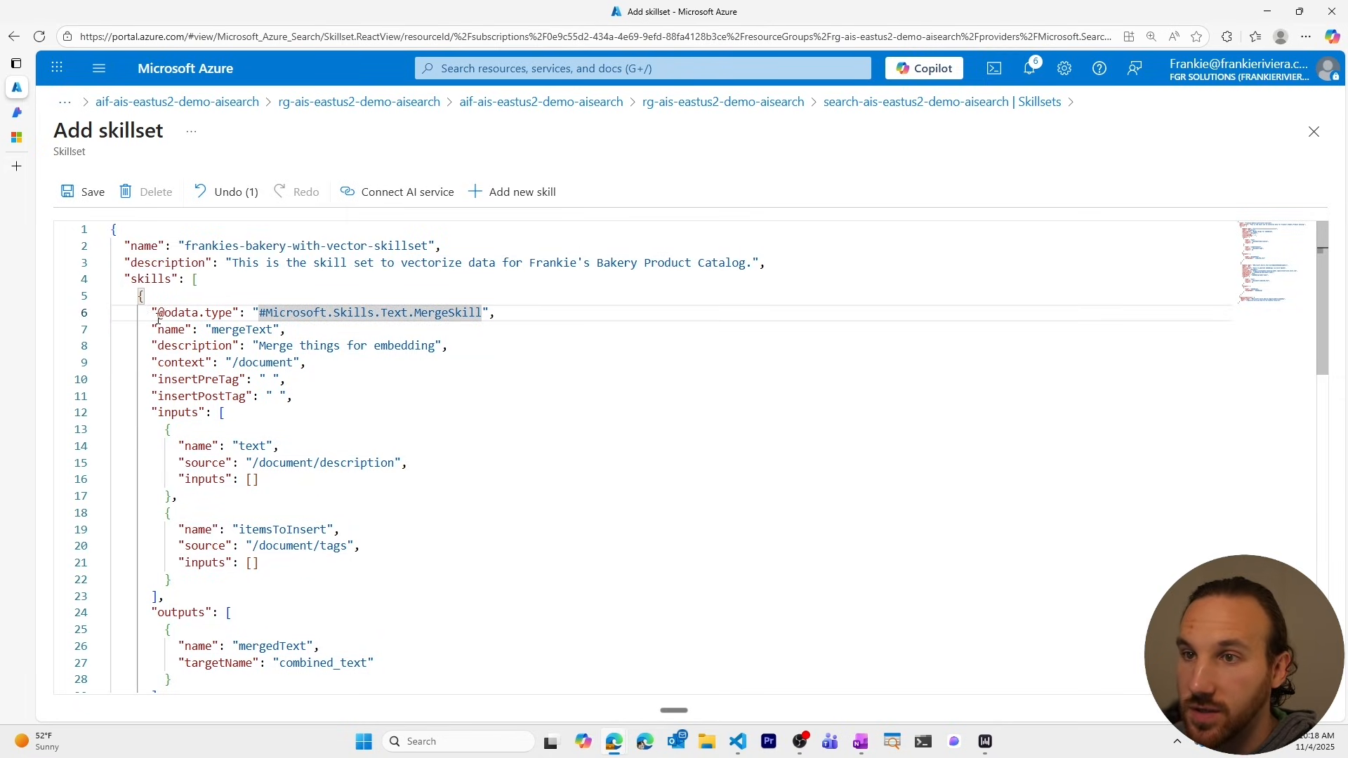
left_click_drag(144, 295, 431, 591)
scroll(415, 514, "down", 3)
scroll(439, 576, "up", 2)
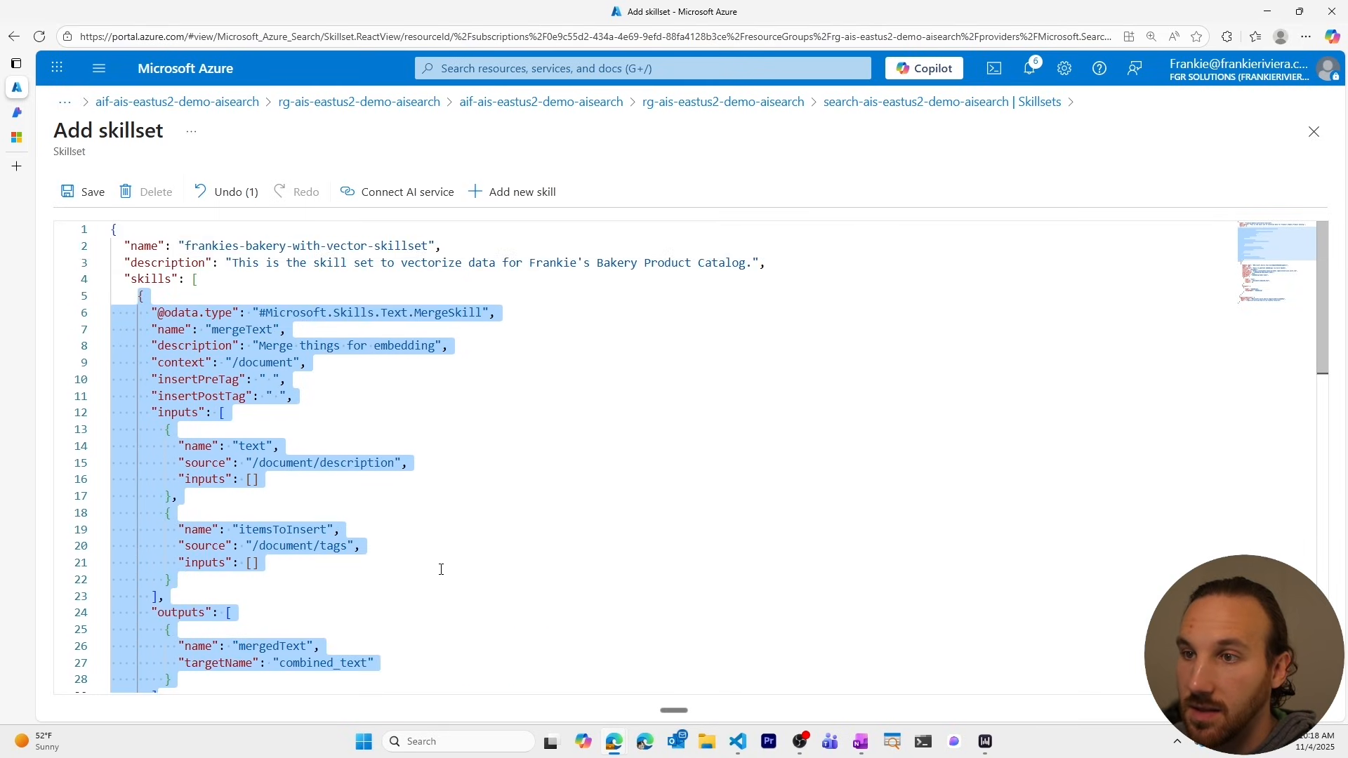
double_click(356, 462)
double_click(332, 546)
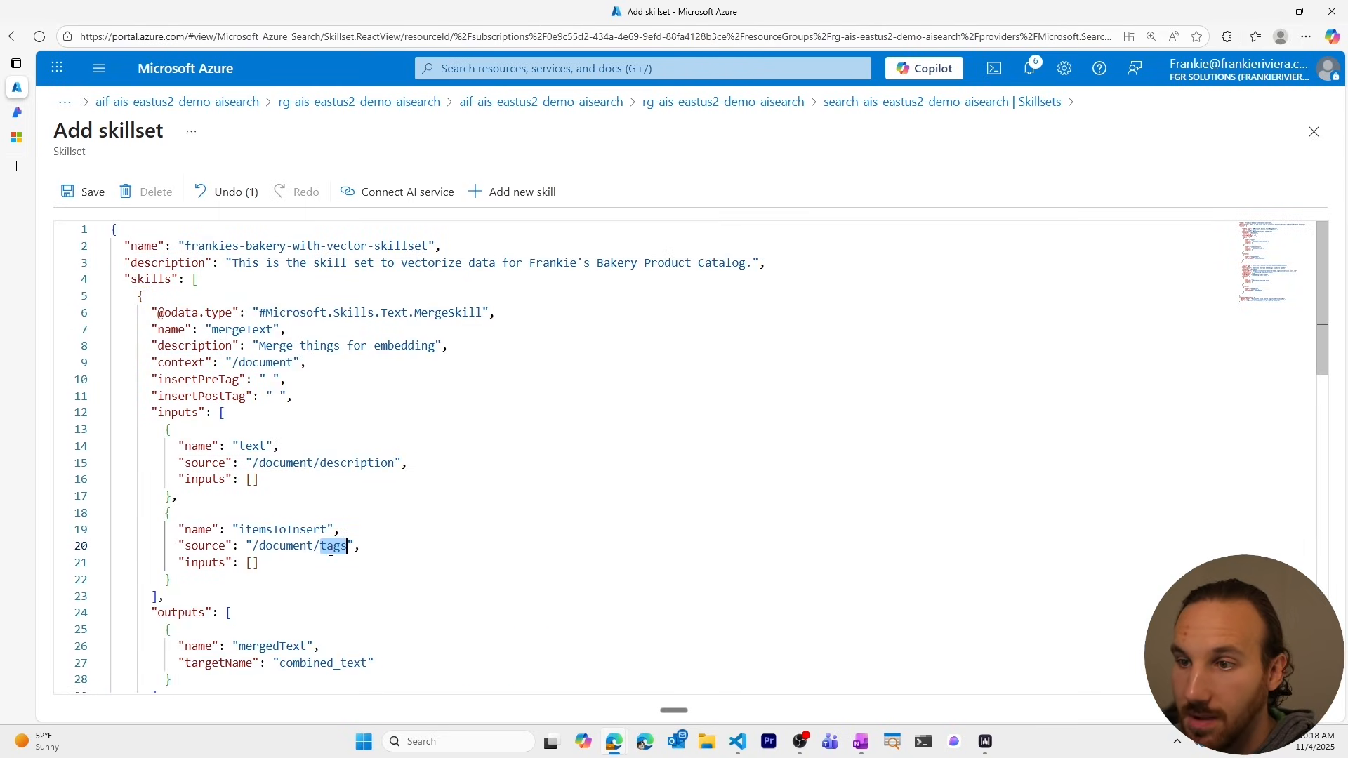
left_click(336, 466)
key("shift+alt+Right")
key("shift+alt+Right")
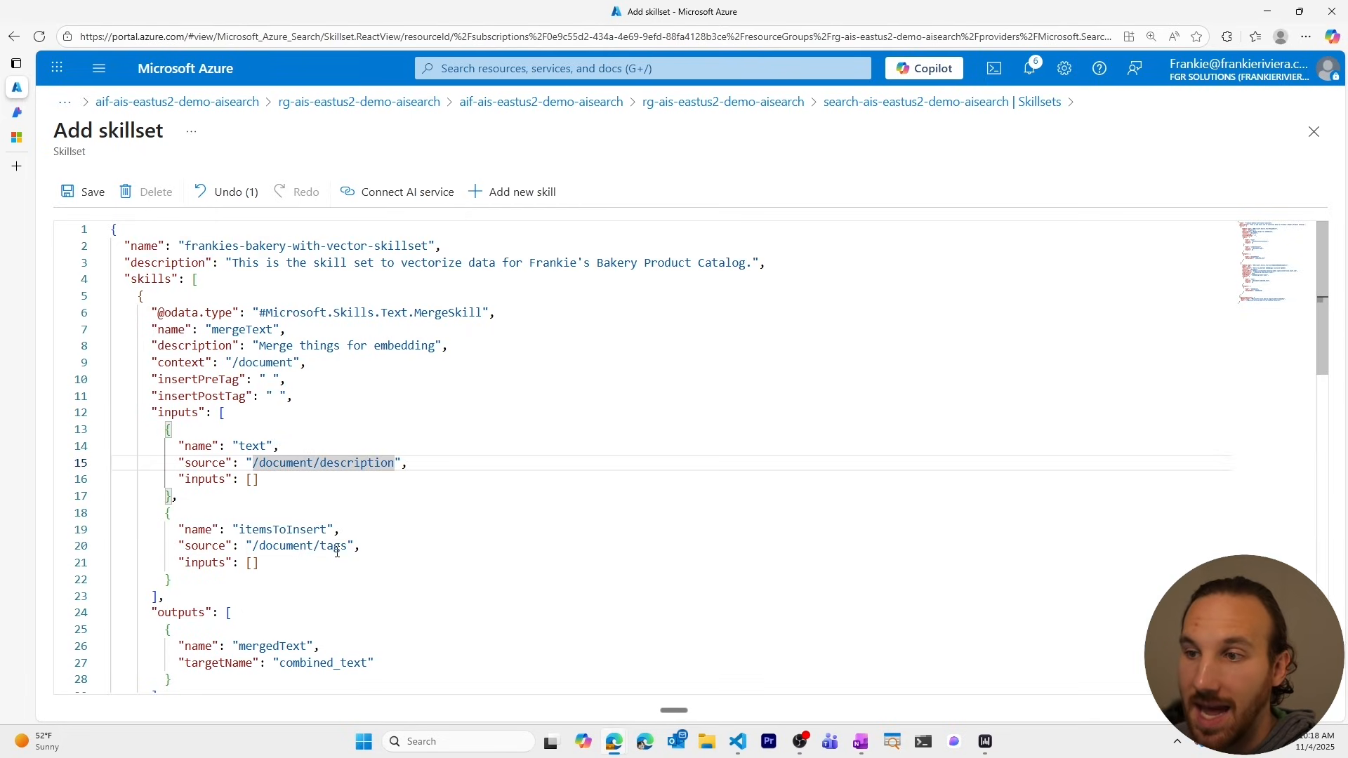
scroll(337, 552, "down", 3)
double_click(312, 527)
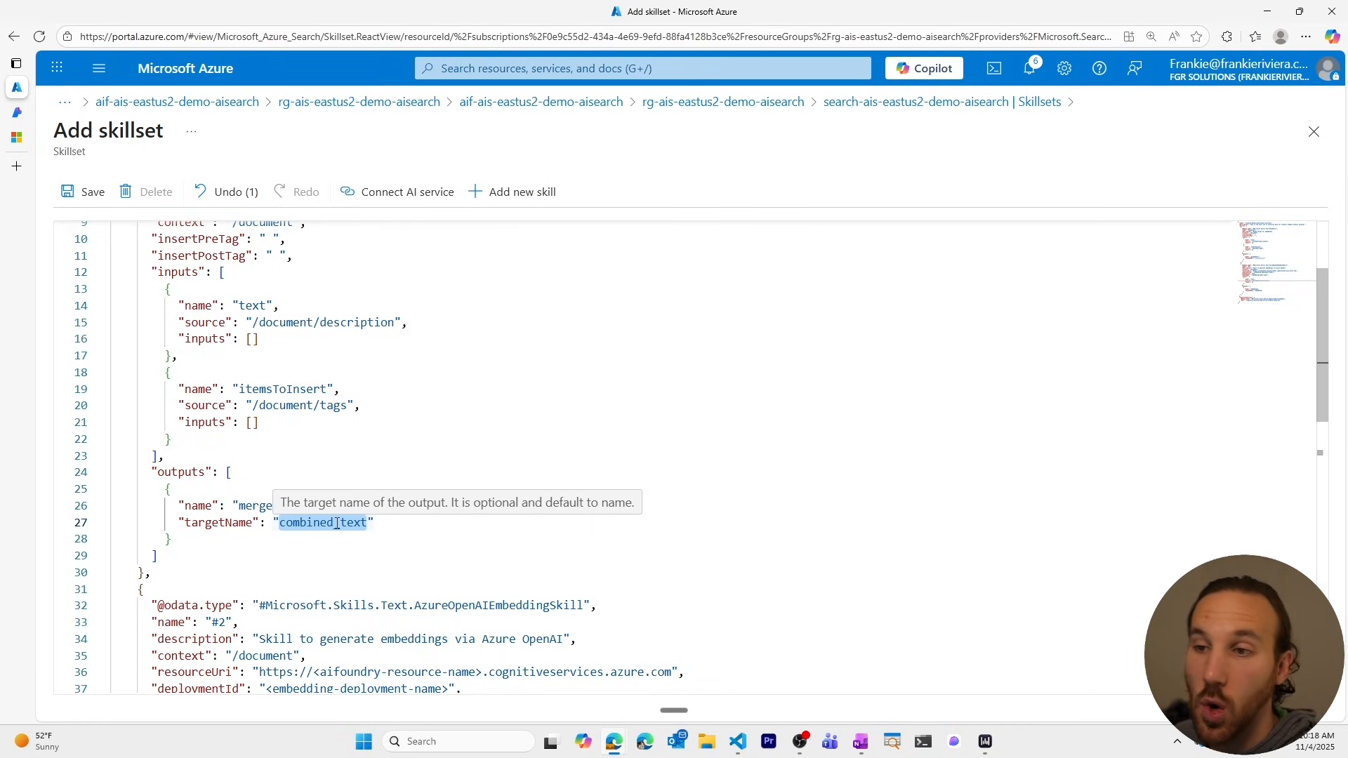
left_click(360, 524)
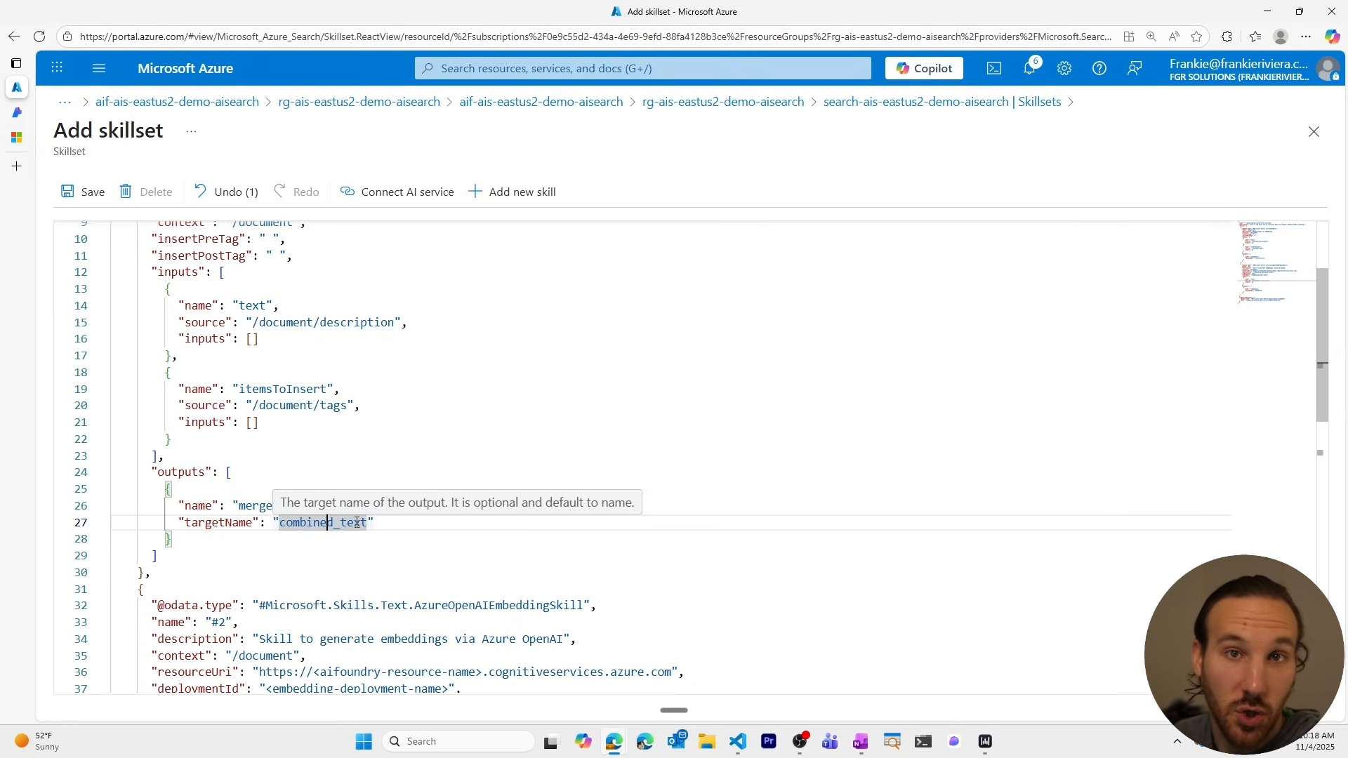
double_click(301, 524)
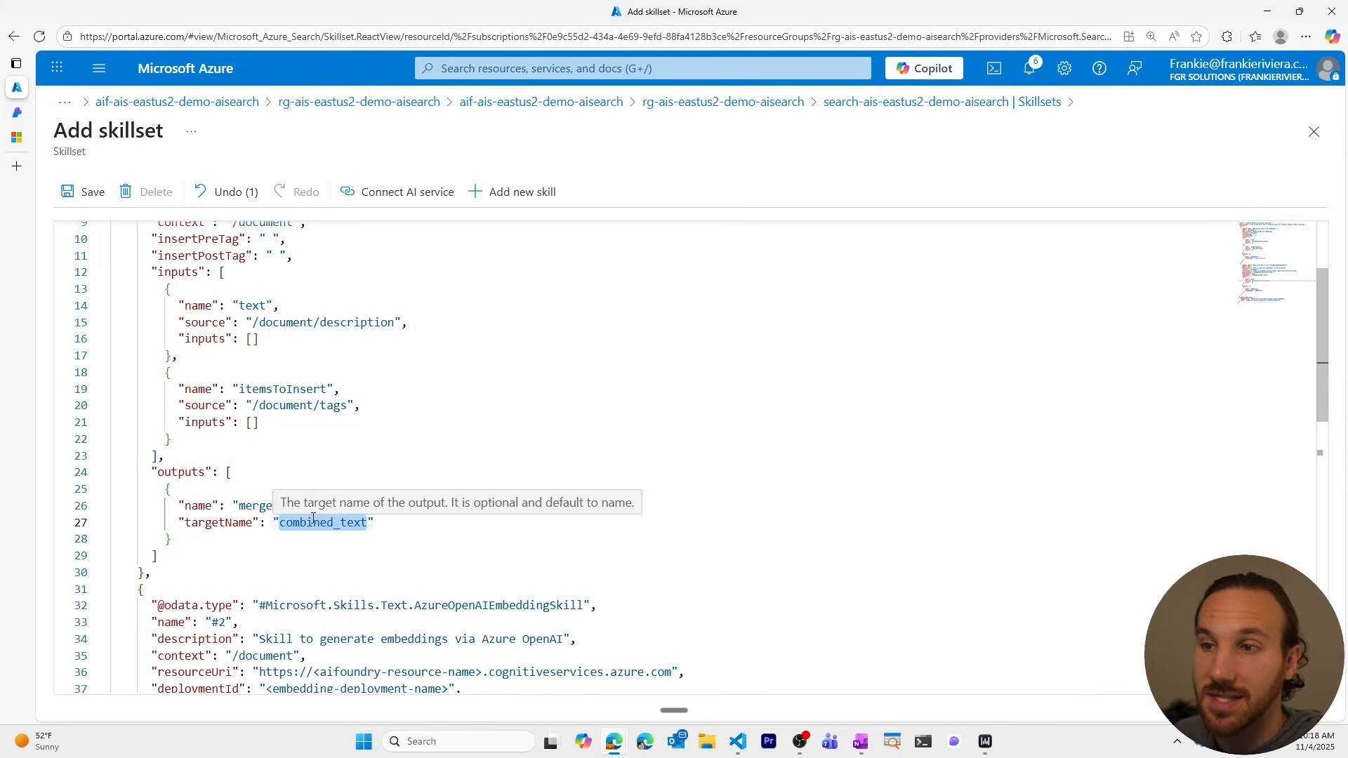
left_click(379, 521)
scroll(381, 516, "down", 5)
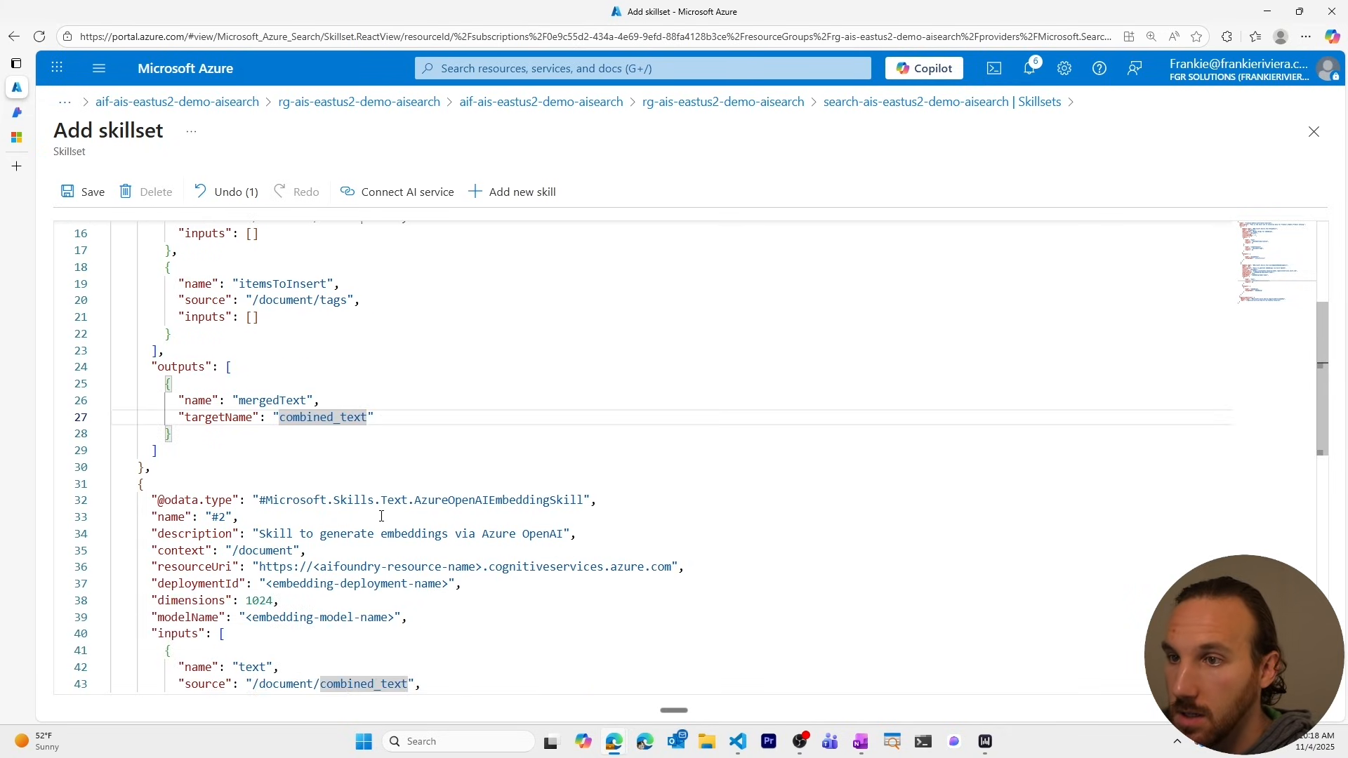
scroll(407, 344, "down", 3)
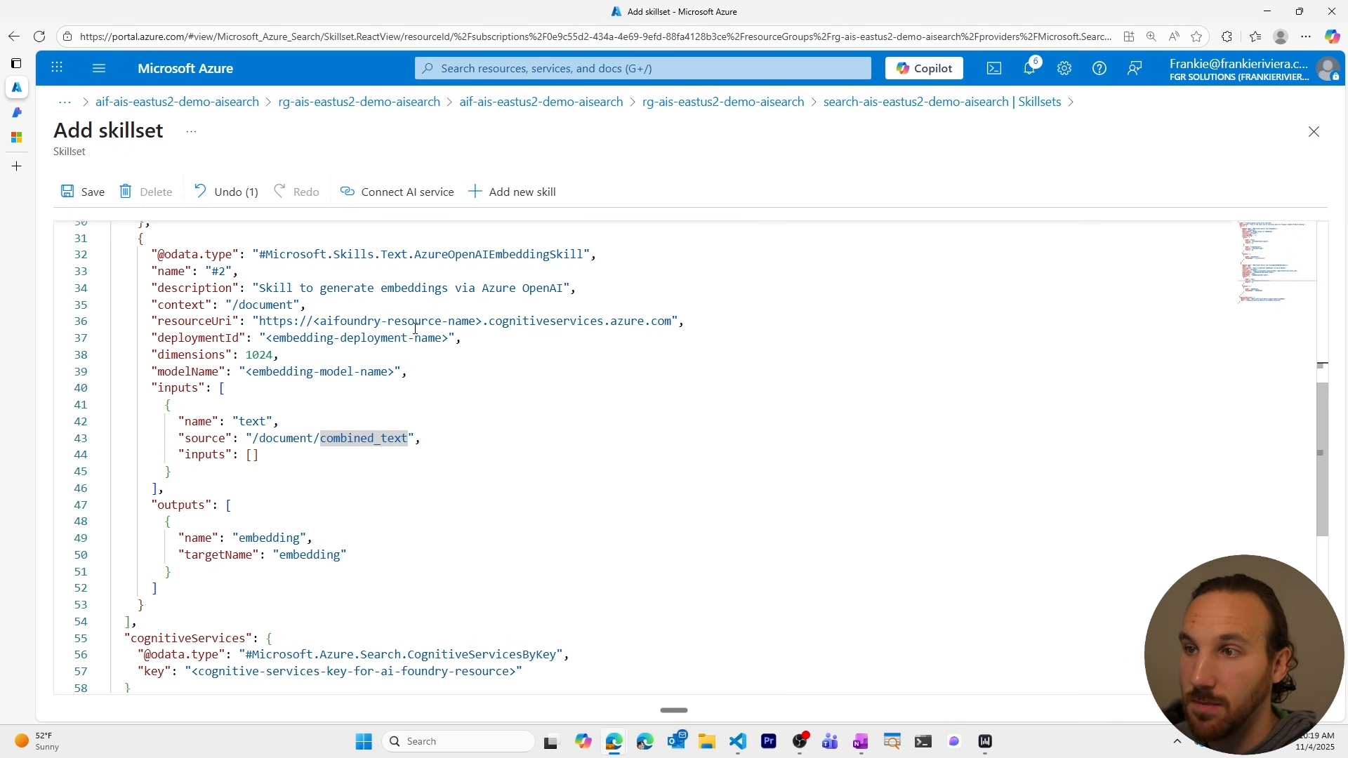
Step: Replace the resourceUri placeholder with the aif-ais-eastus2-demo-aisearch deployment endpoint
left_click(17, 113)
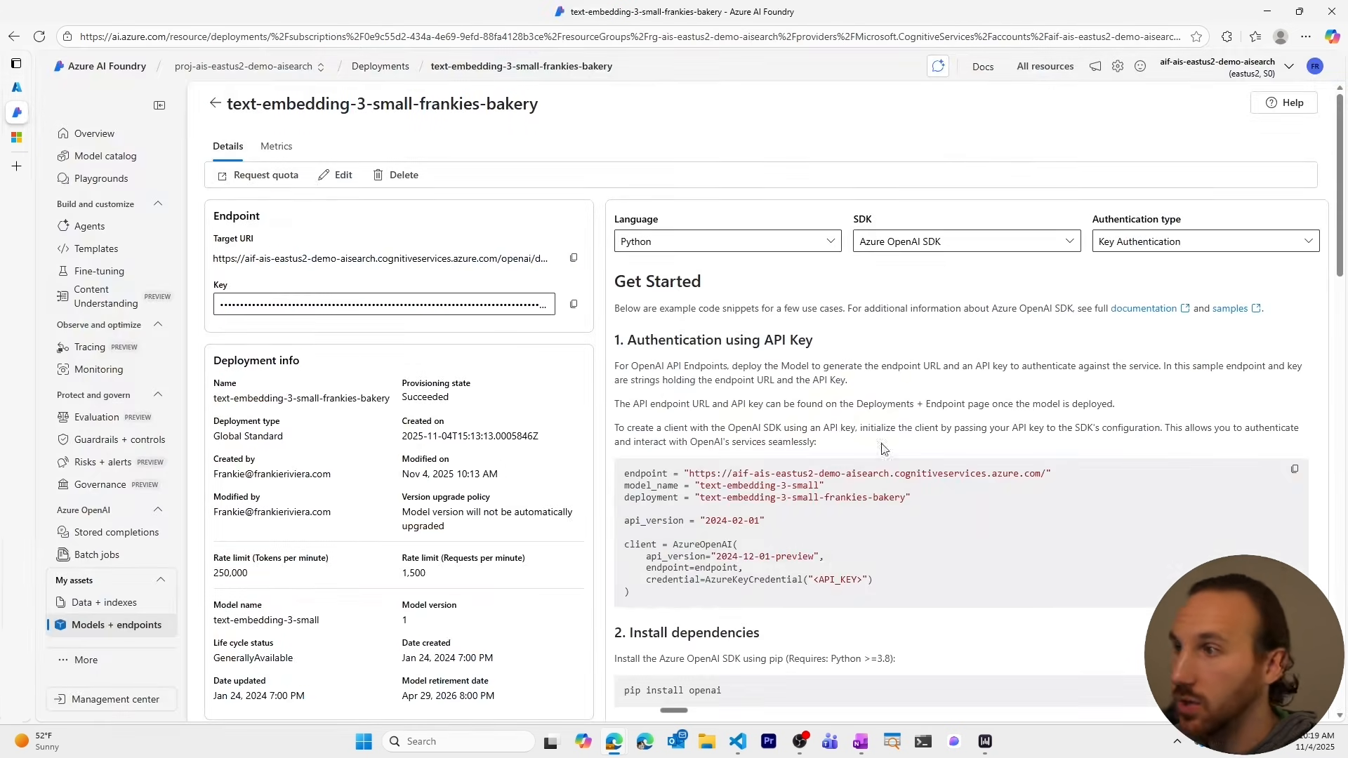
left_click_drag(706, 473, 1030, 468)
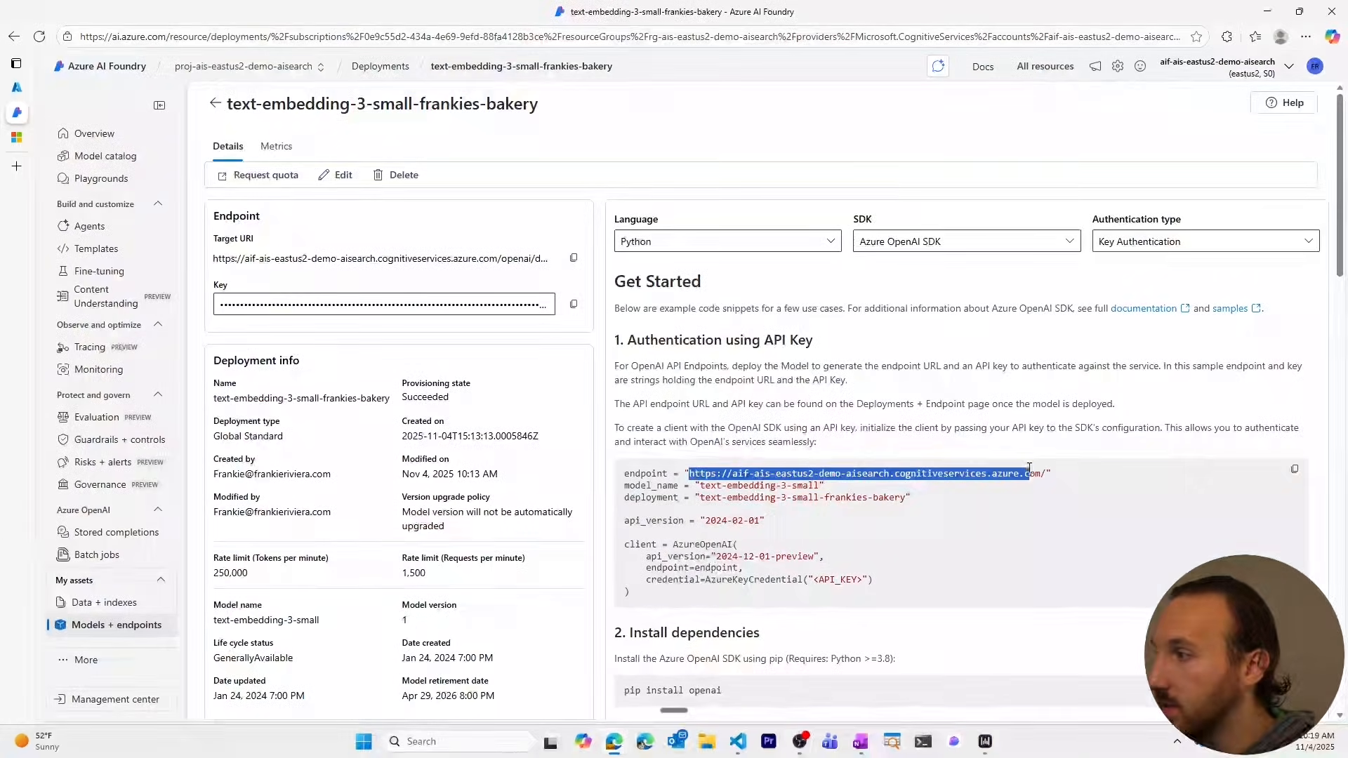
left_click(17, 87)
left_click_drag(259, 322, 672, 322)
type("https://aif-ais-eastus2-demo-aisearch.cognitiveservices.azure.com")
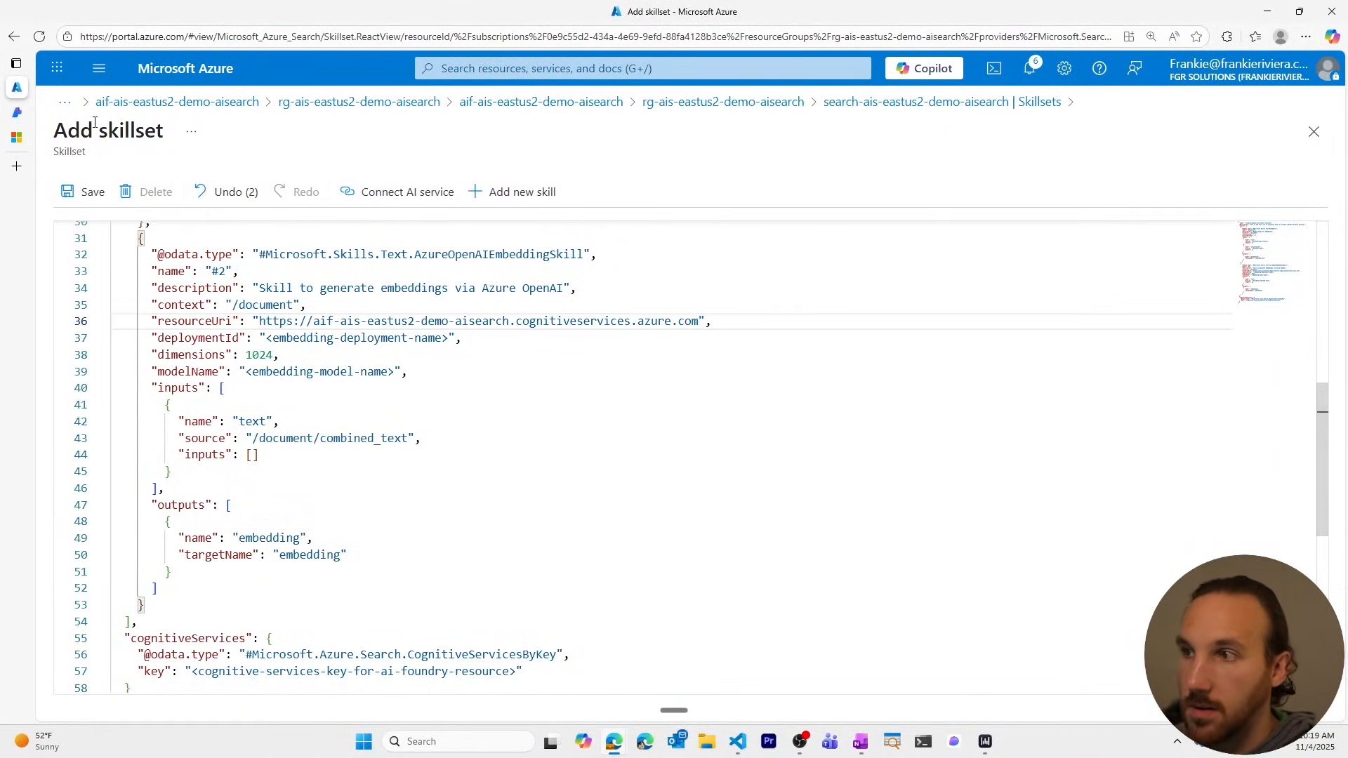
Step: Set deploymentId to text-embedding-3-small-frankies-bakery
mouse_move(29, 131)
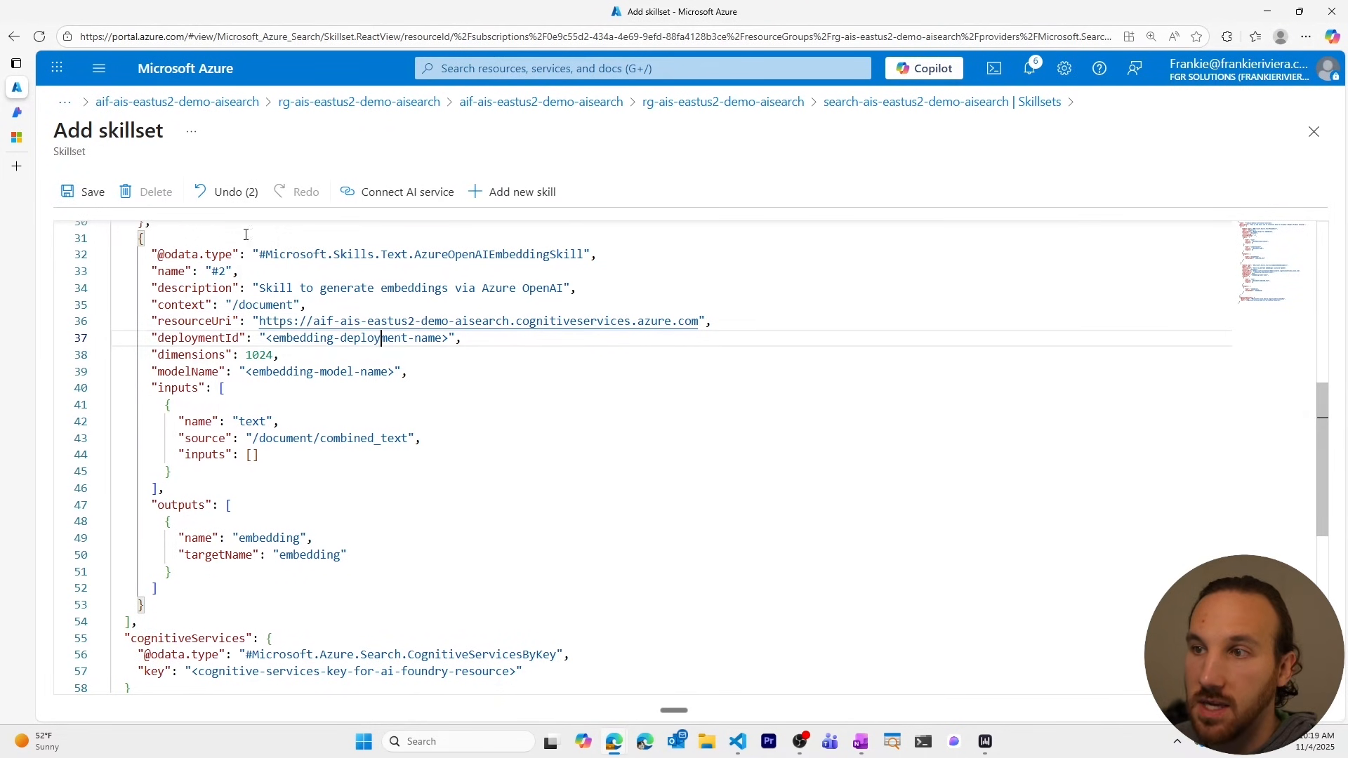
left_click_drag(259, 338, 449, 337)
left_click(77, 112)
left_click(712, 510)
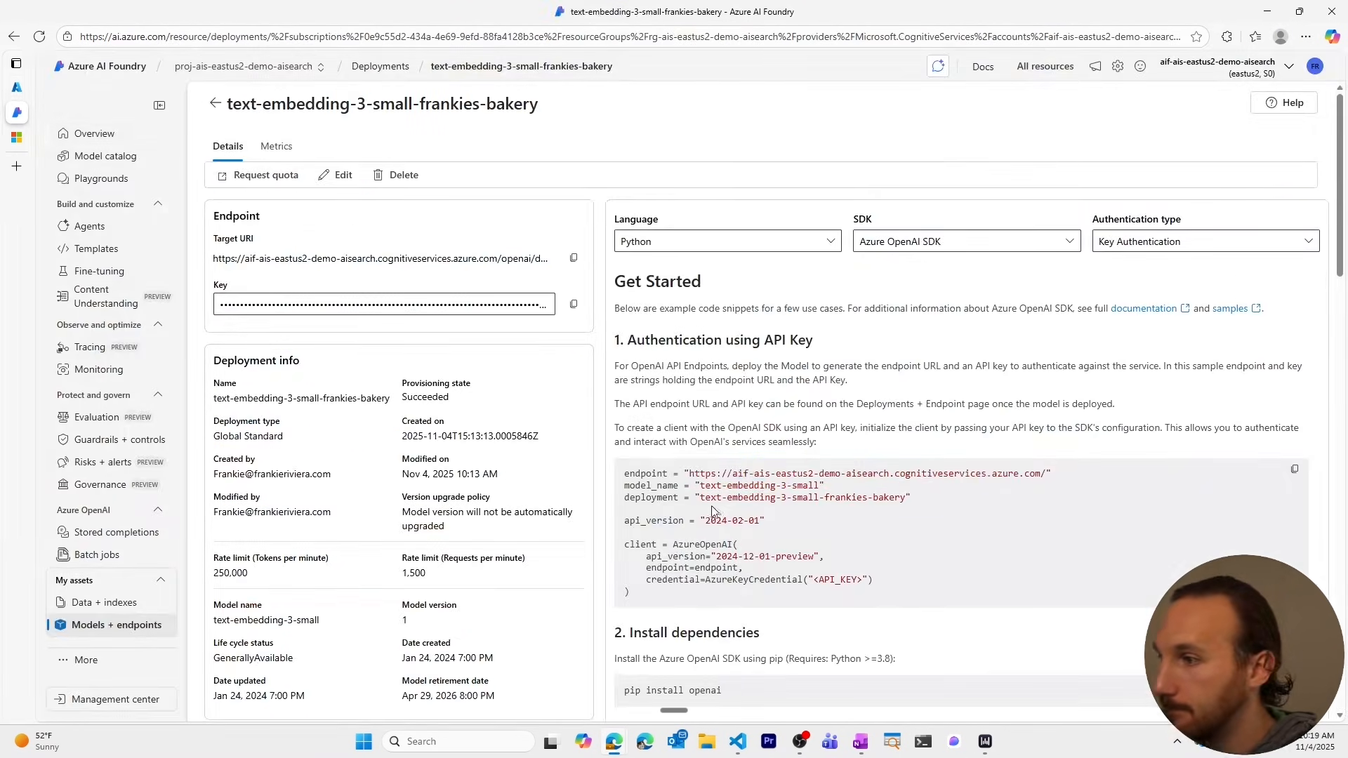
left_click_drag(700, 500, 904, 498)
key("ctrl+c")
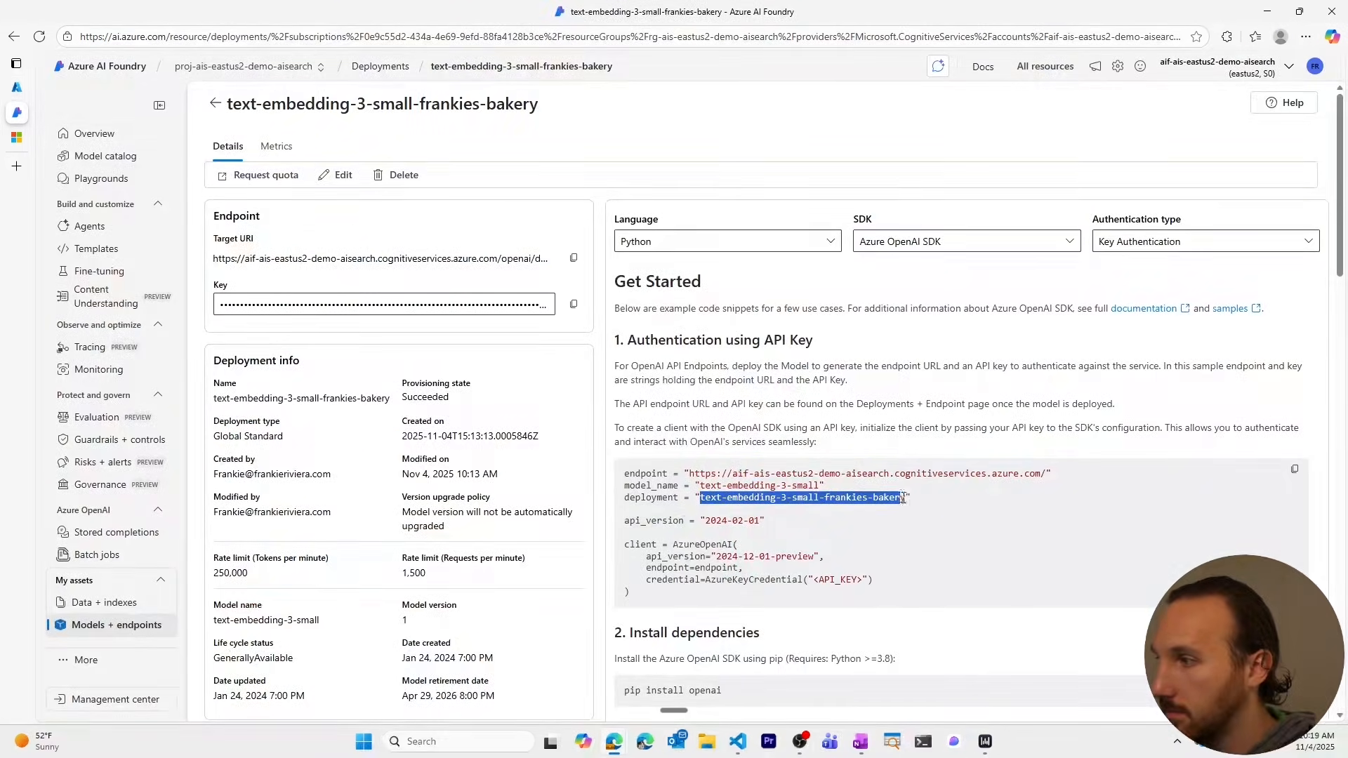
left_click(16, 87)
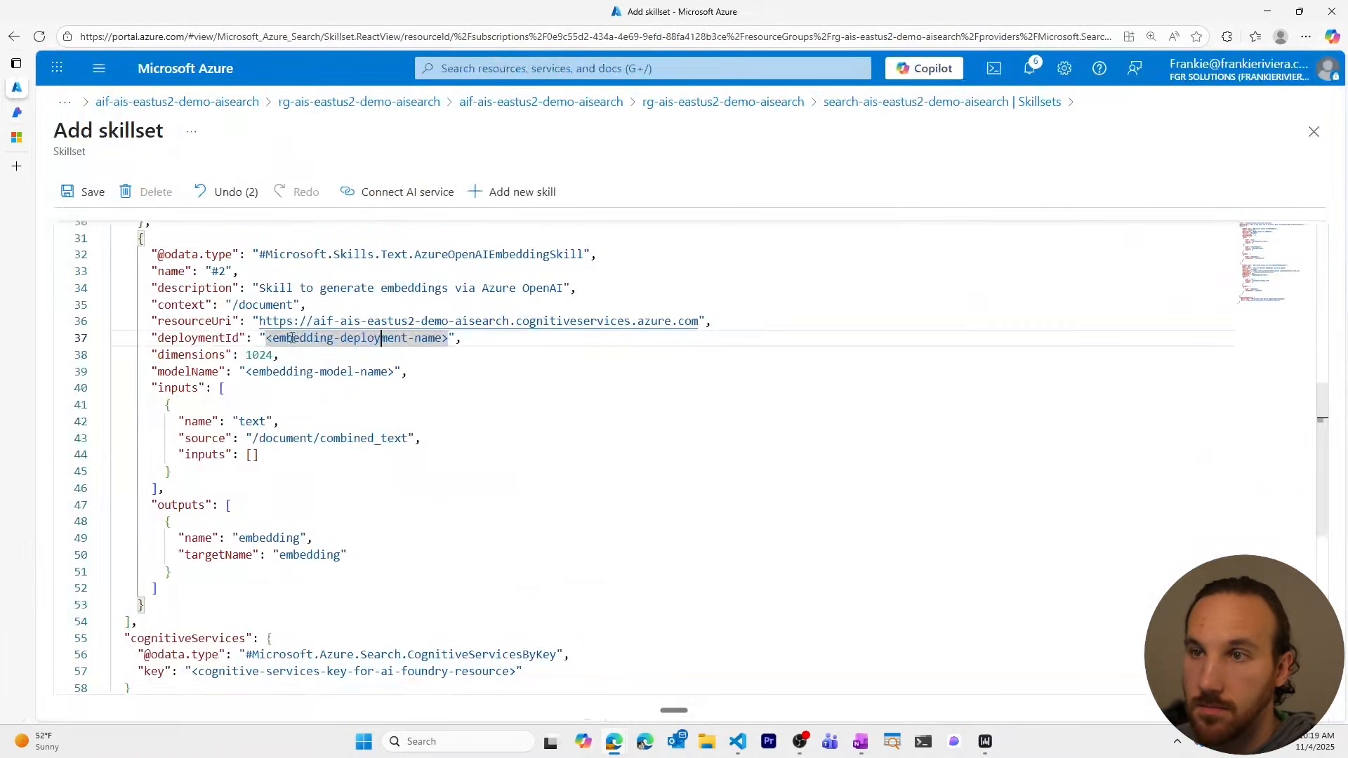
left_click_drag(271, 338, 450, 337)
key("ctrl+v")
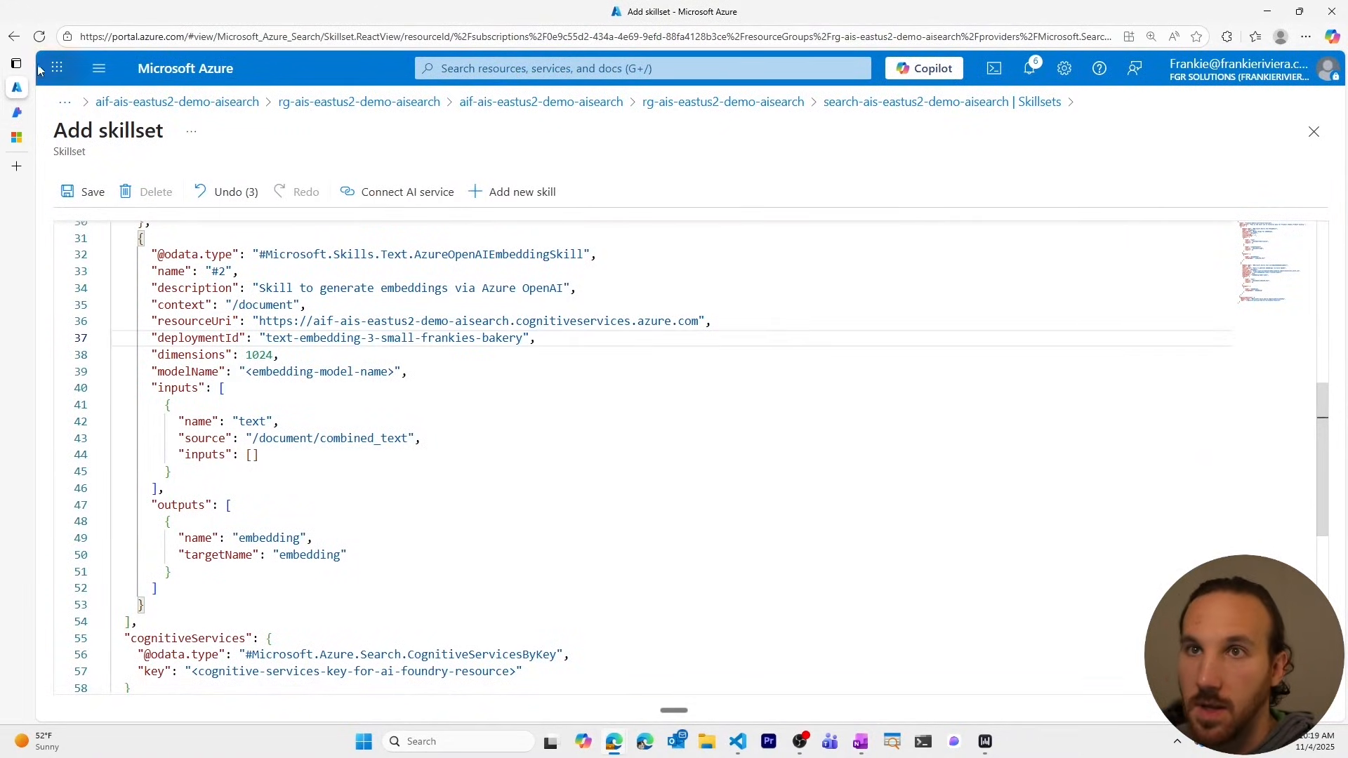
Step: Set modelName to text-embedding-3-small
left_click(17, 112)
left_click(728, 512)
left_click_drag(702, 485, 819, 486)
key("ctrl+c")
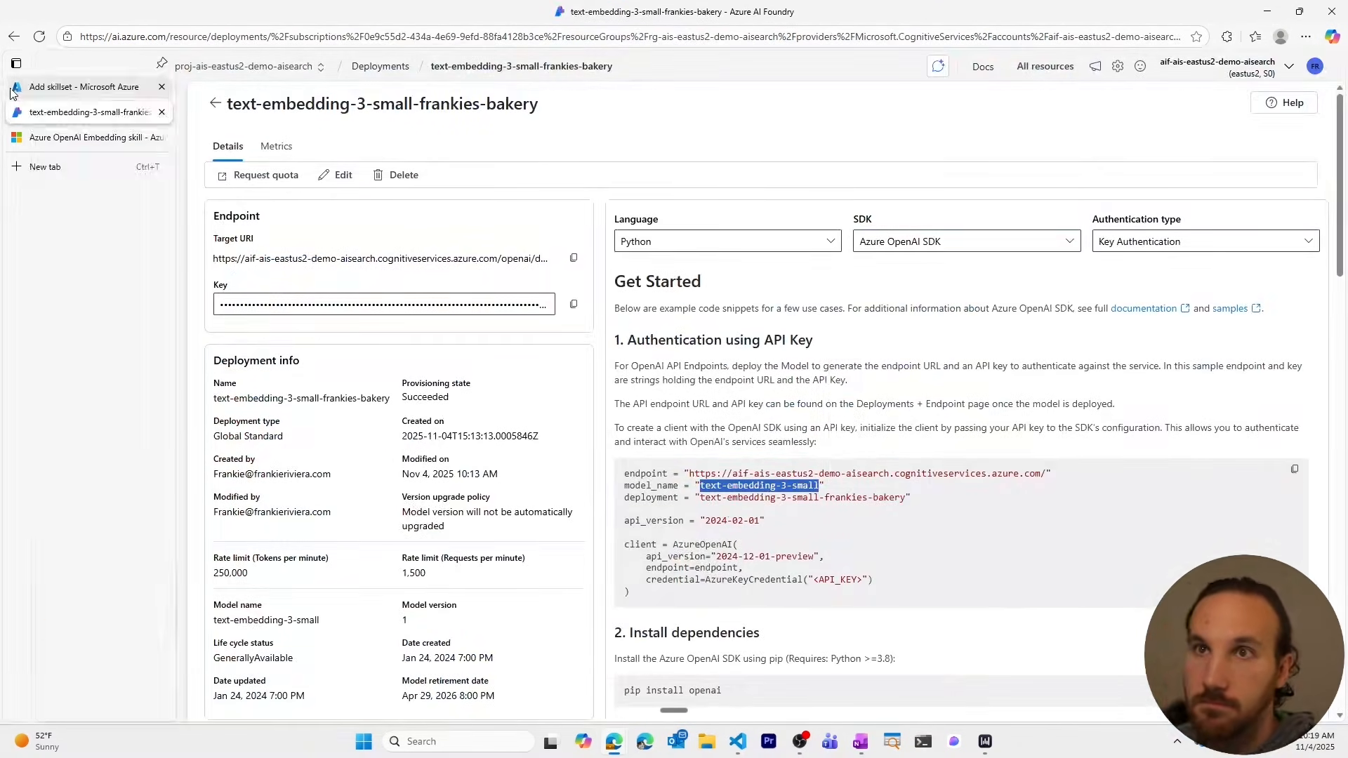
left_click(42, 87)
left_click(235, 355)
left_click_drag(246, 367, 395, 377)
key("ctrl+v")
scroll(359, 496, "up", 1)
left_click_drag(253, 473, 407, 474)
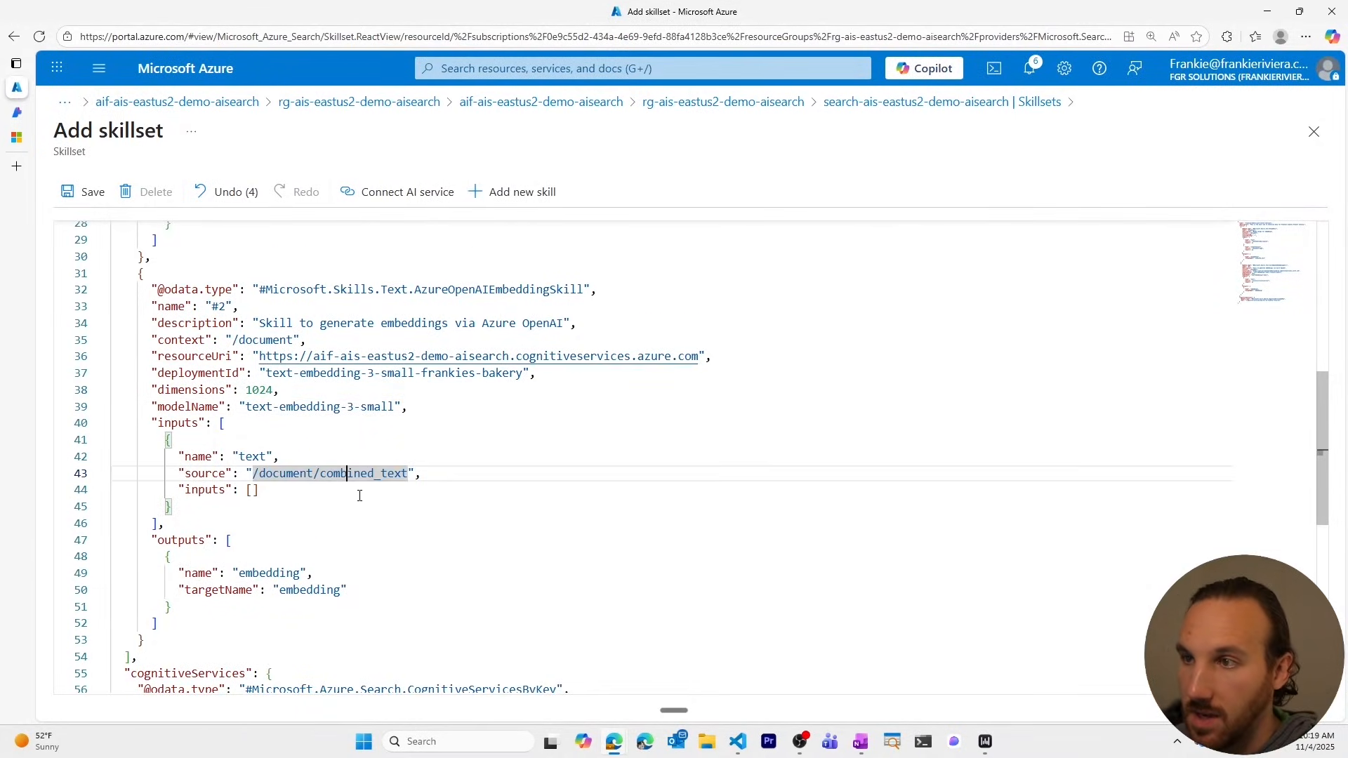
left_click(515, 288)
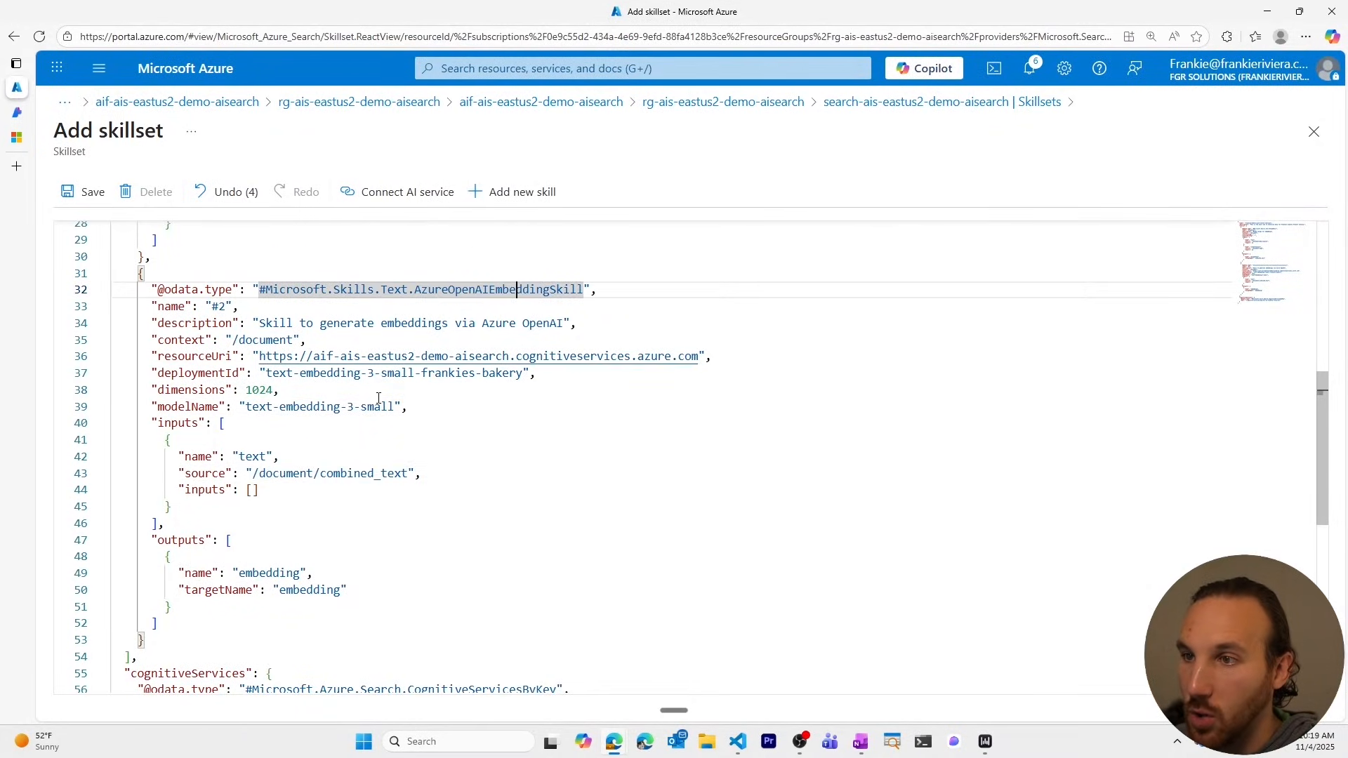
double_click(366, 477)
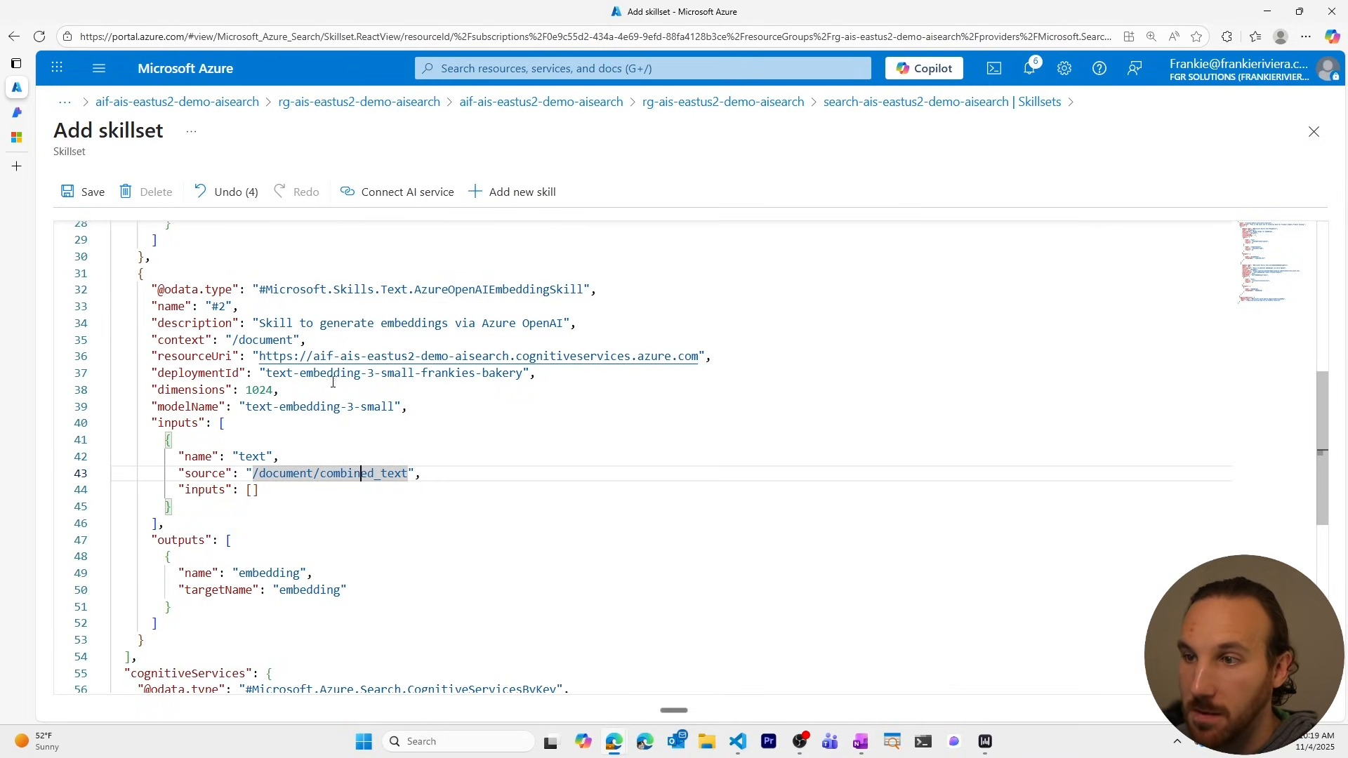
scroll(333, 381, "up", 8)
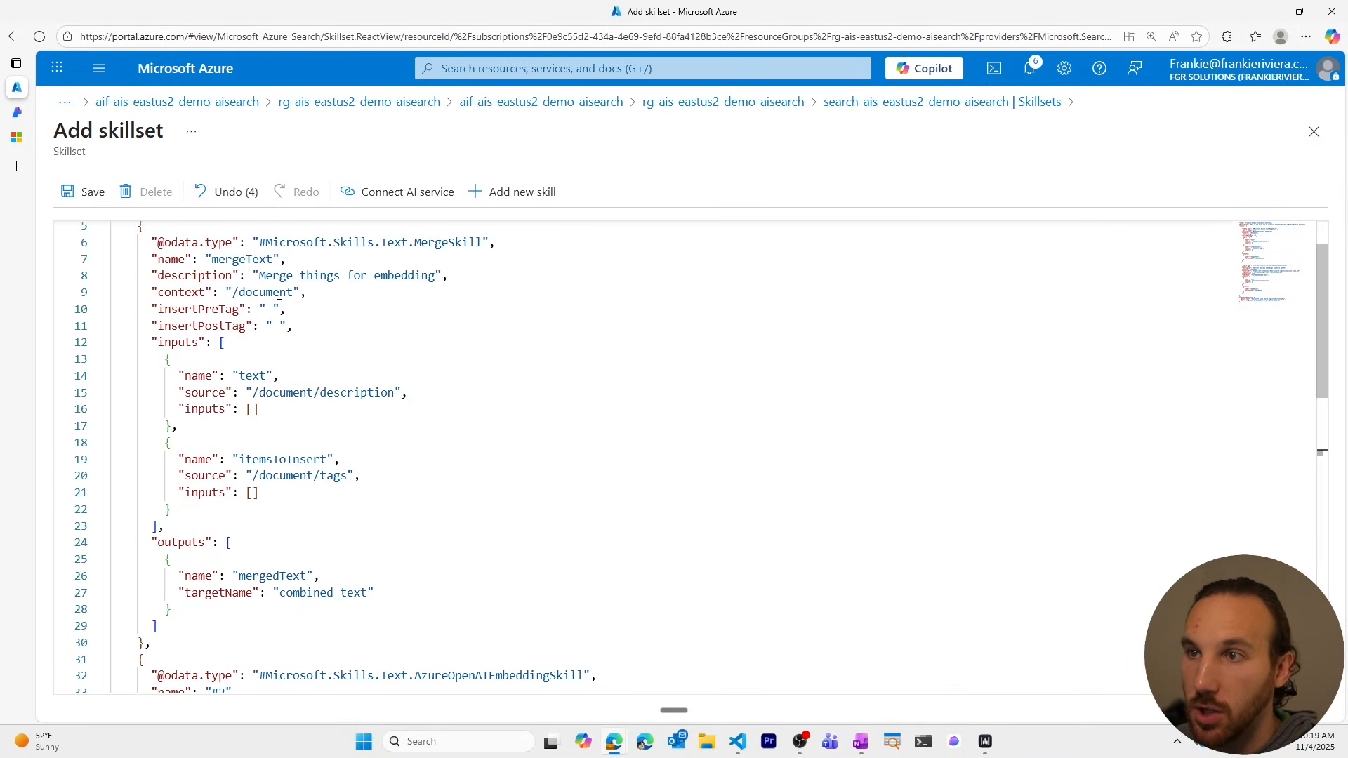
scroll(278, 305, "down", 4)
scroll(328, 407, "down", 4)
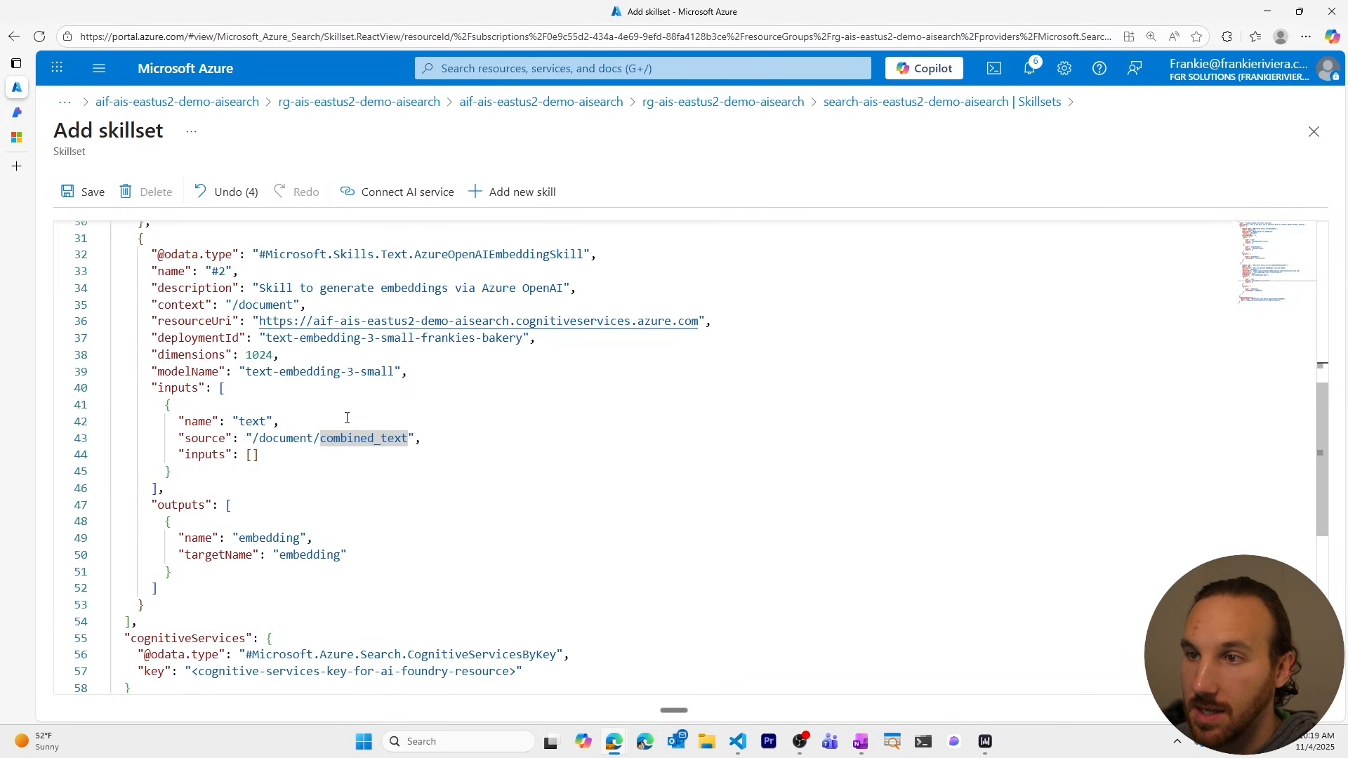
scroll(373, 440, "down", 1)
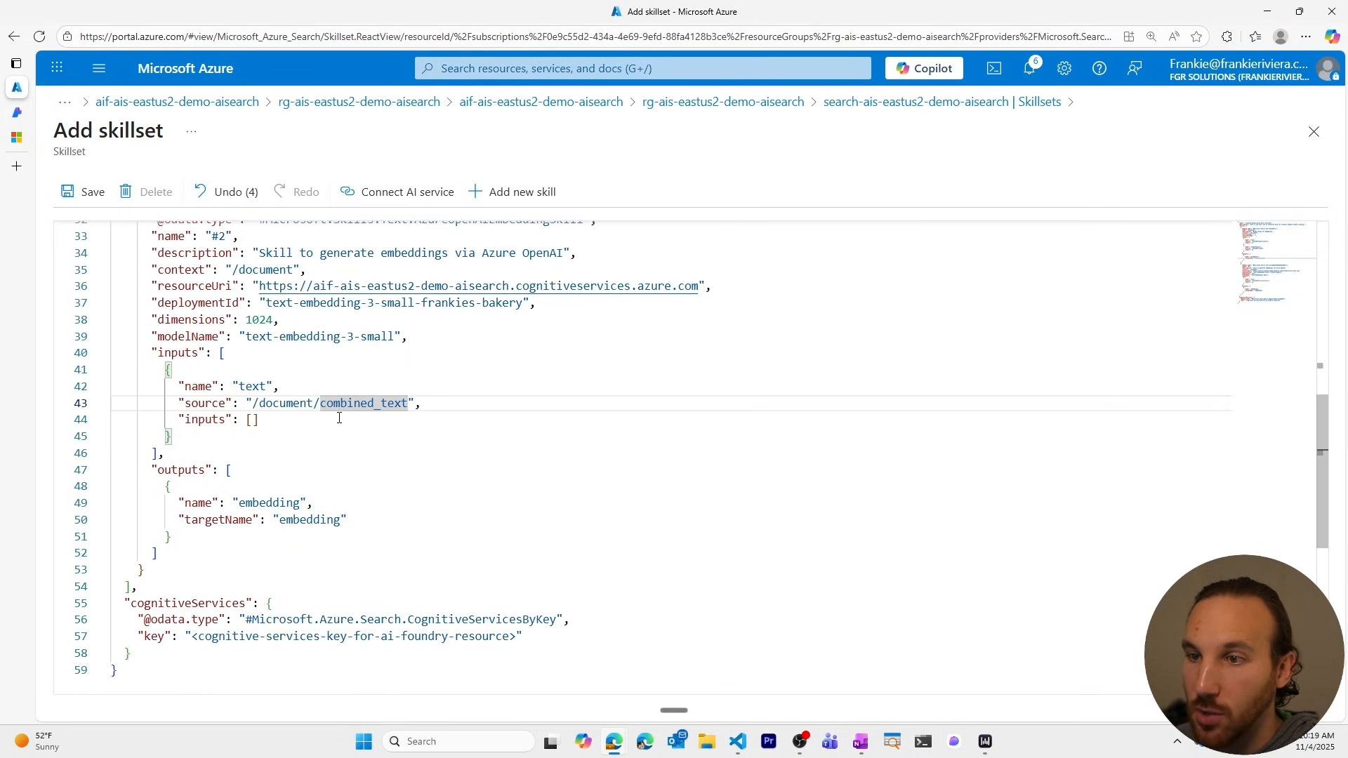
left_click(278, 503)
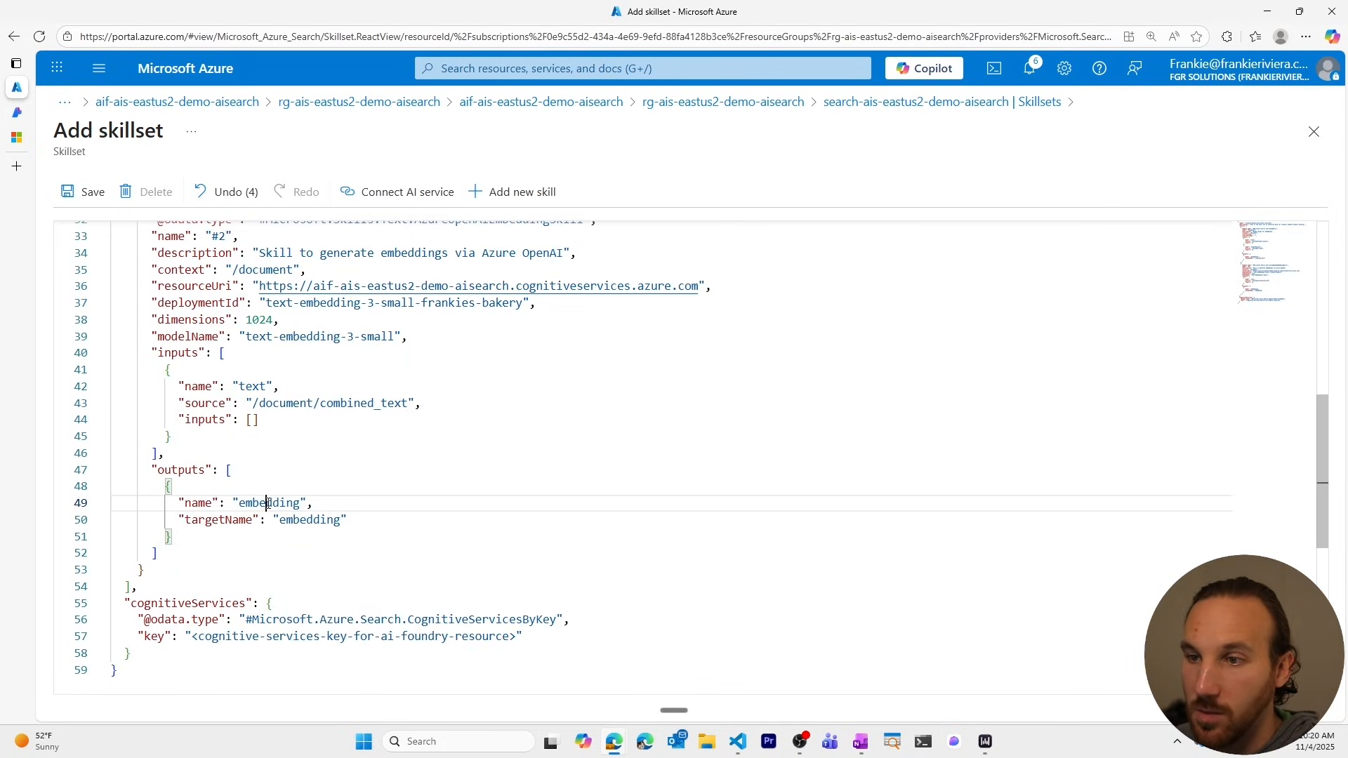
left_click(314, 520)
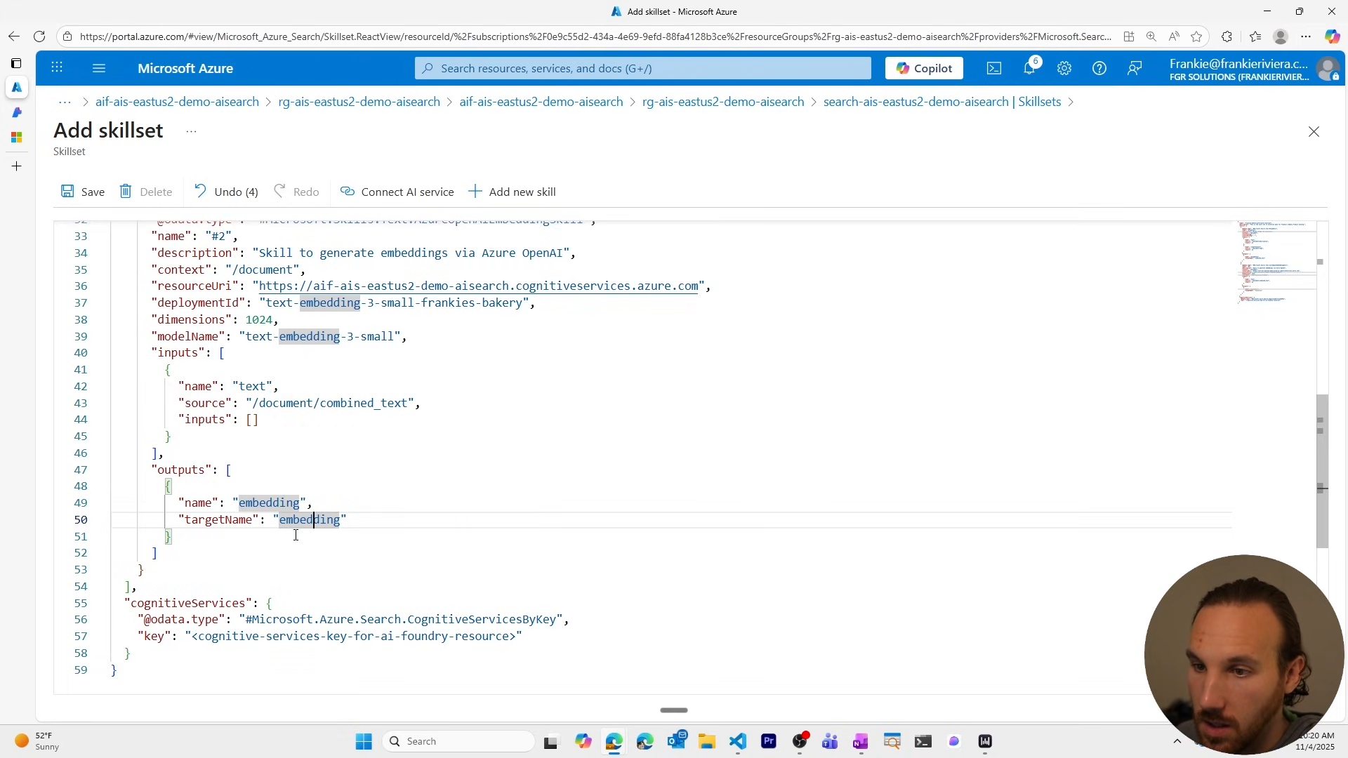
Step: Paste the AI Foundry resource key over the cognitiveServices key placeholder on line 57
left_click(300, 637)
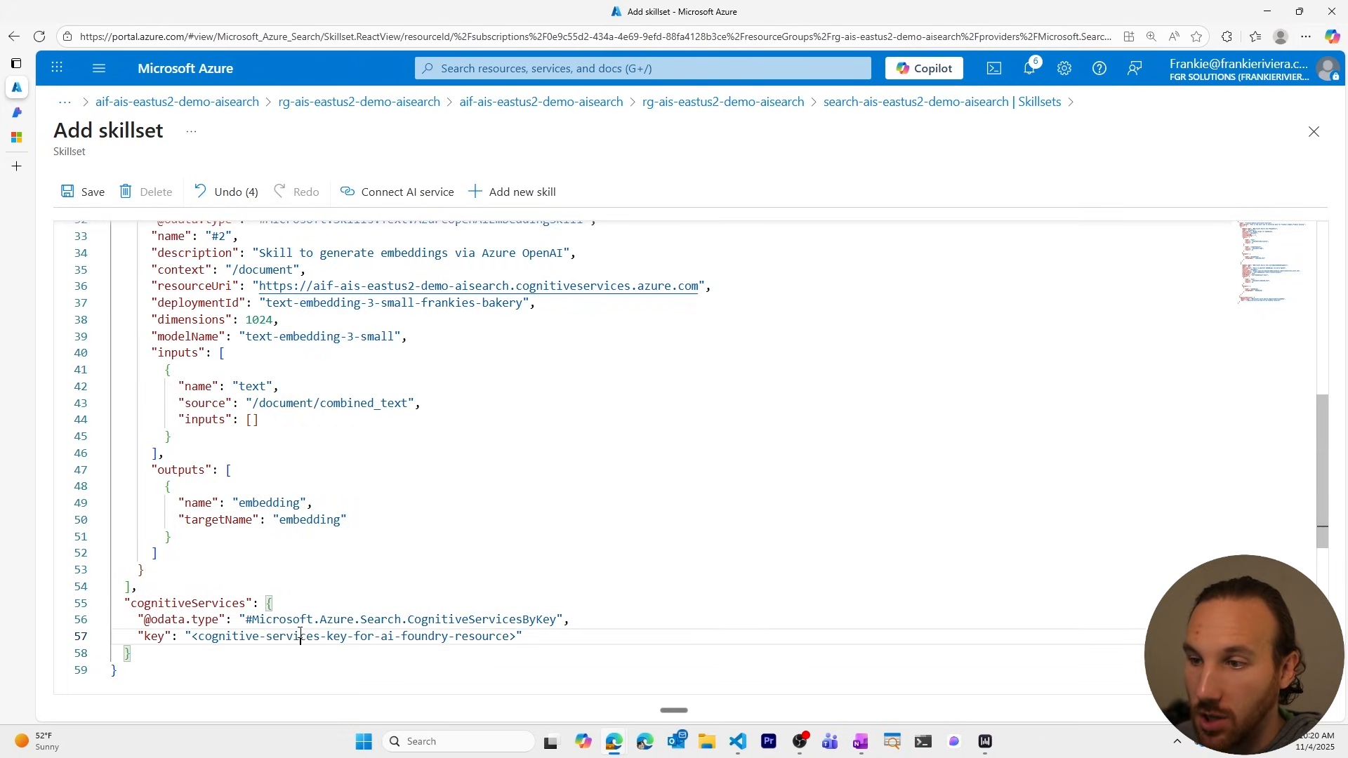
double_click(323, 636)
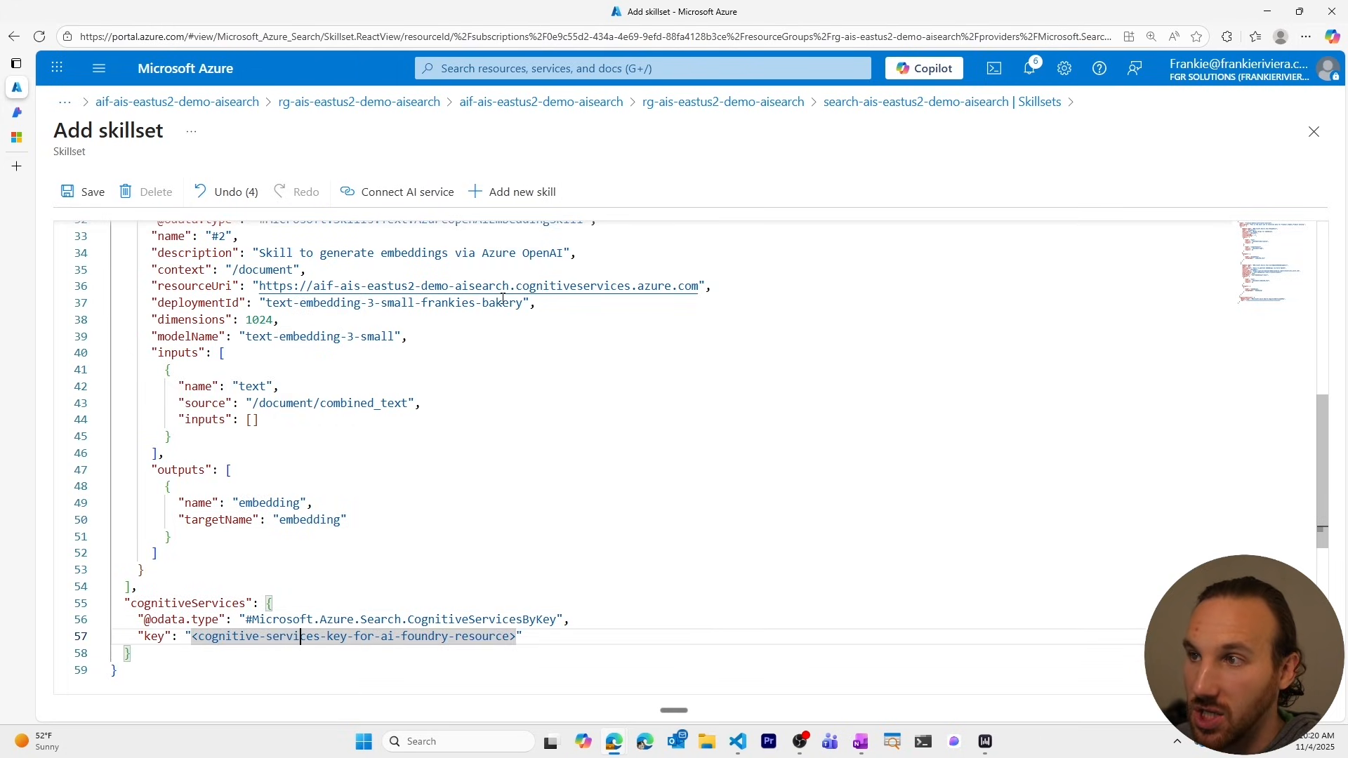
left_click(17, 112)
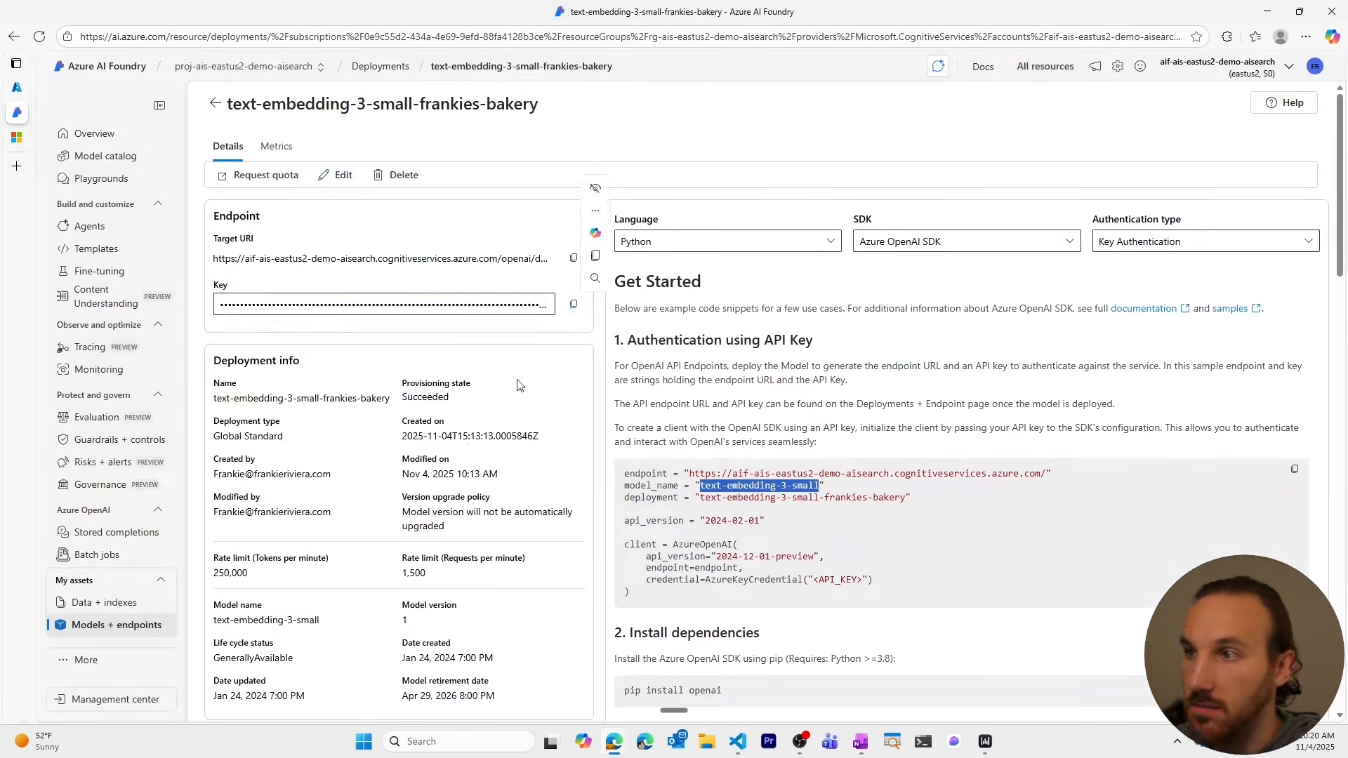
left_click(19, 86)
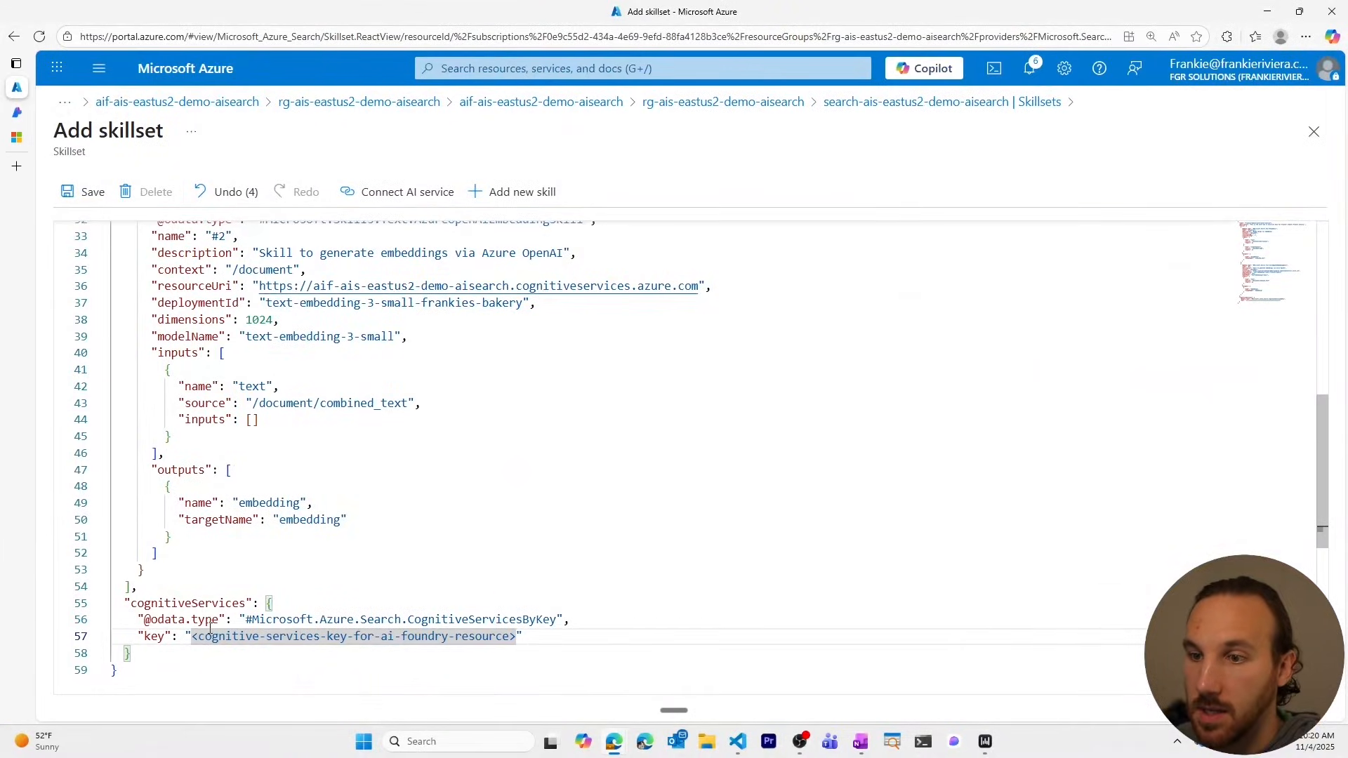
left_click_drag(192, 637, 517, 636)
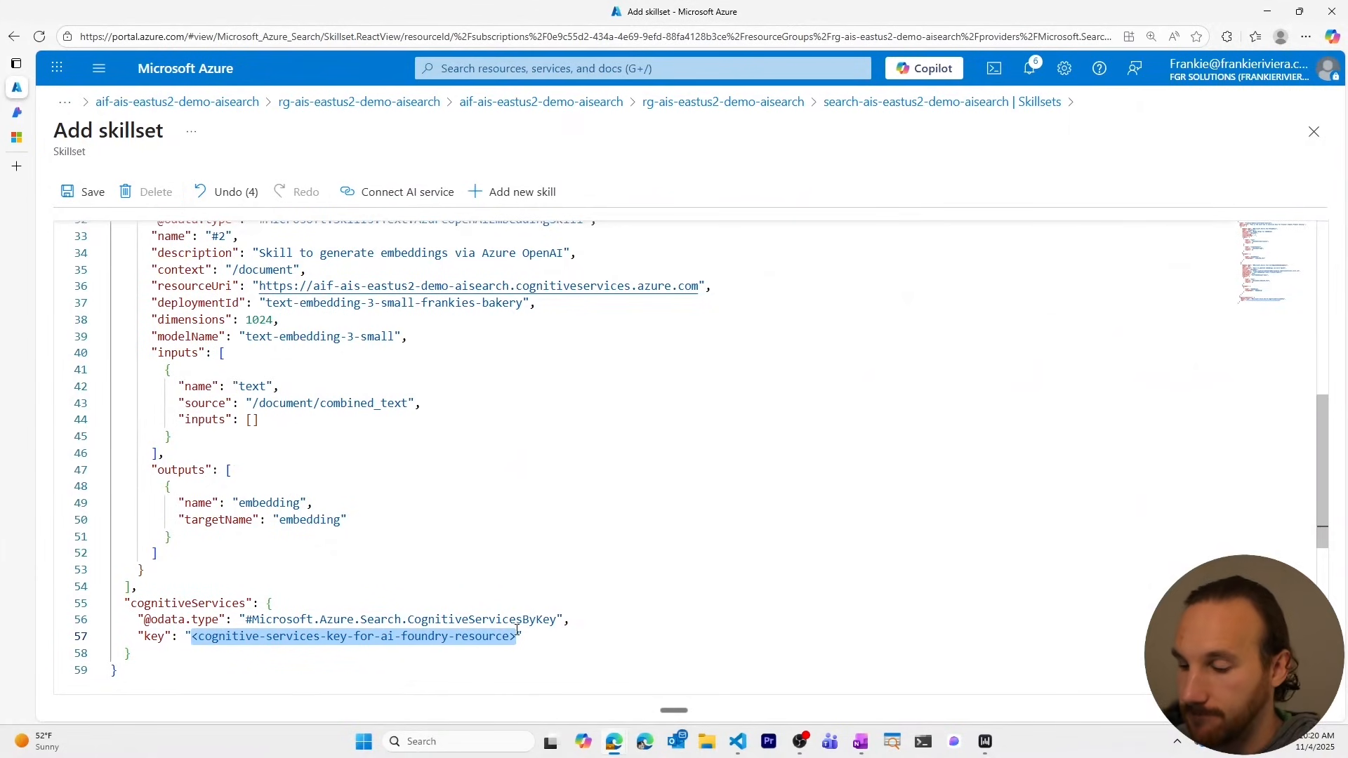
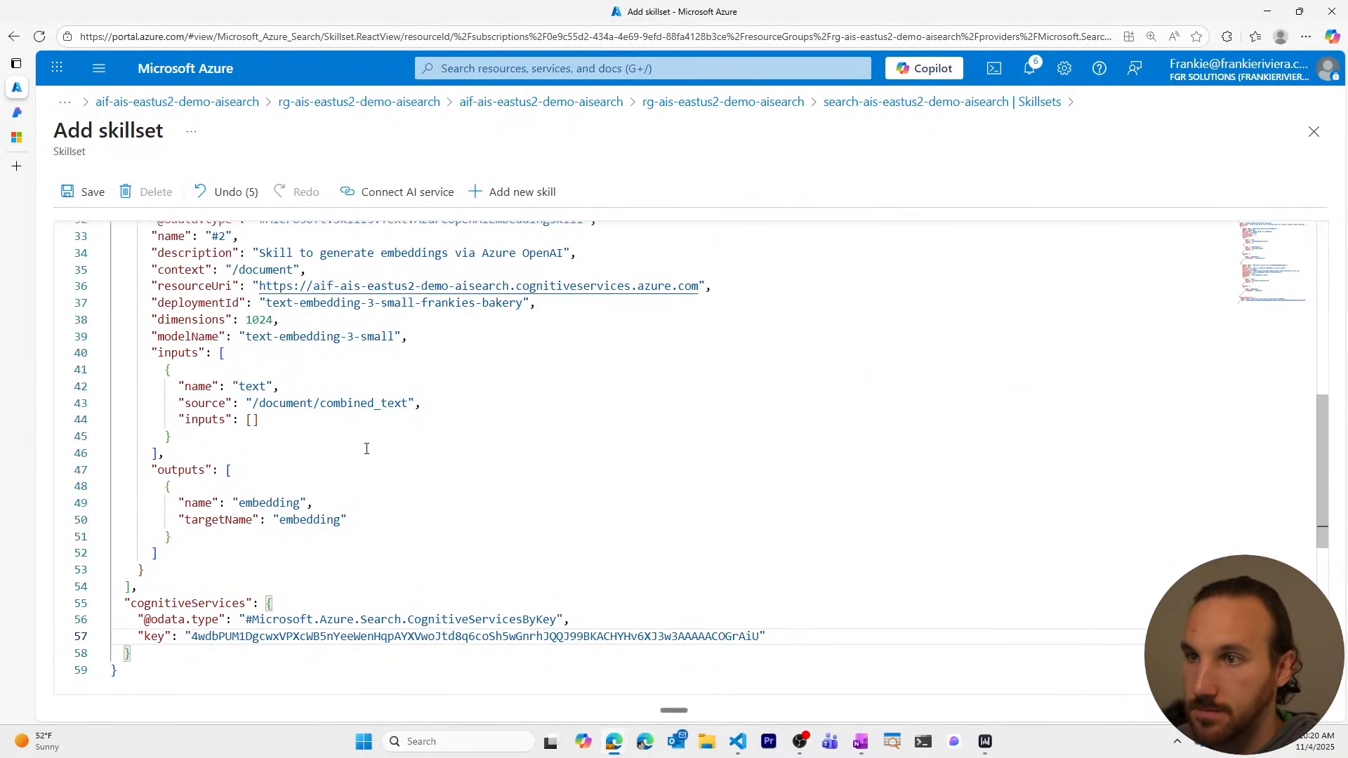
Step: Open full-text-search-indexer from the Indexers list and edit its JSON definition
left_click(71, 202)
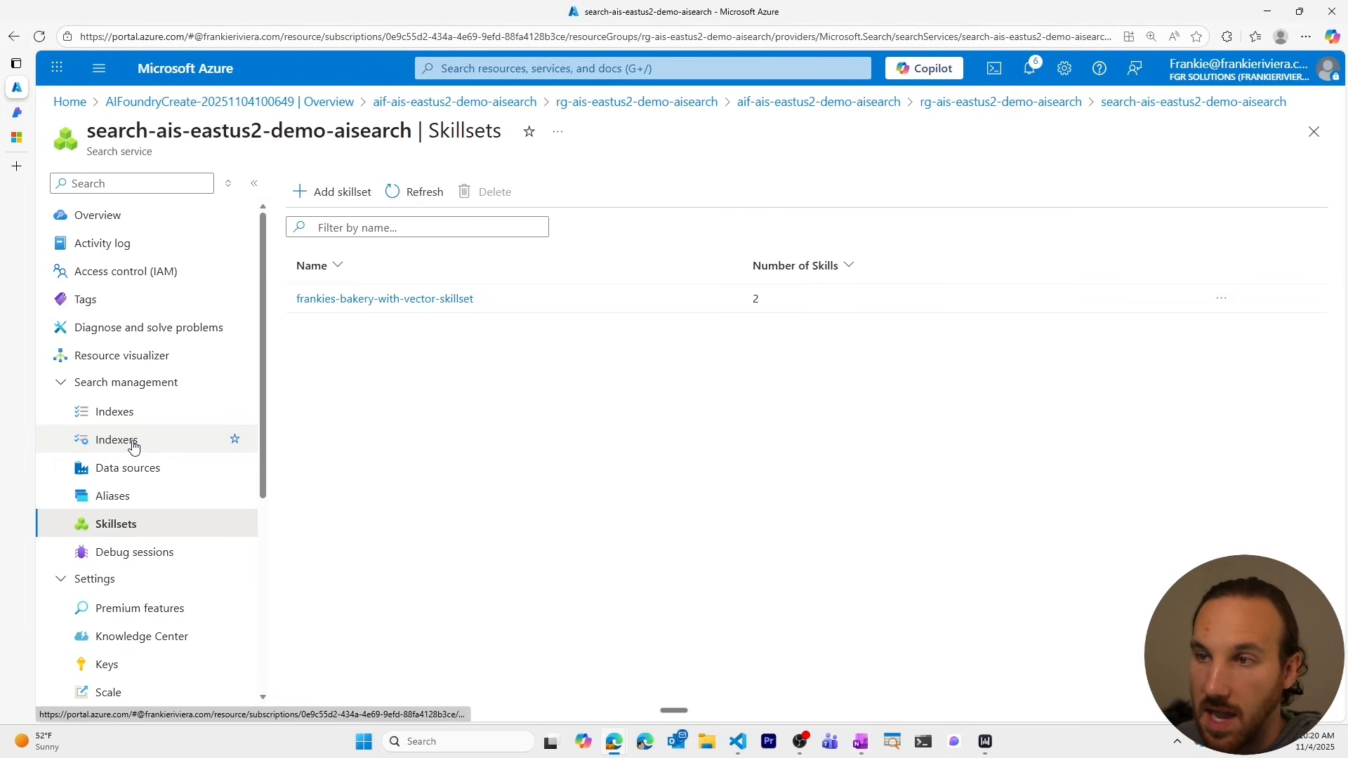
left_click(133, 444)
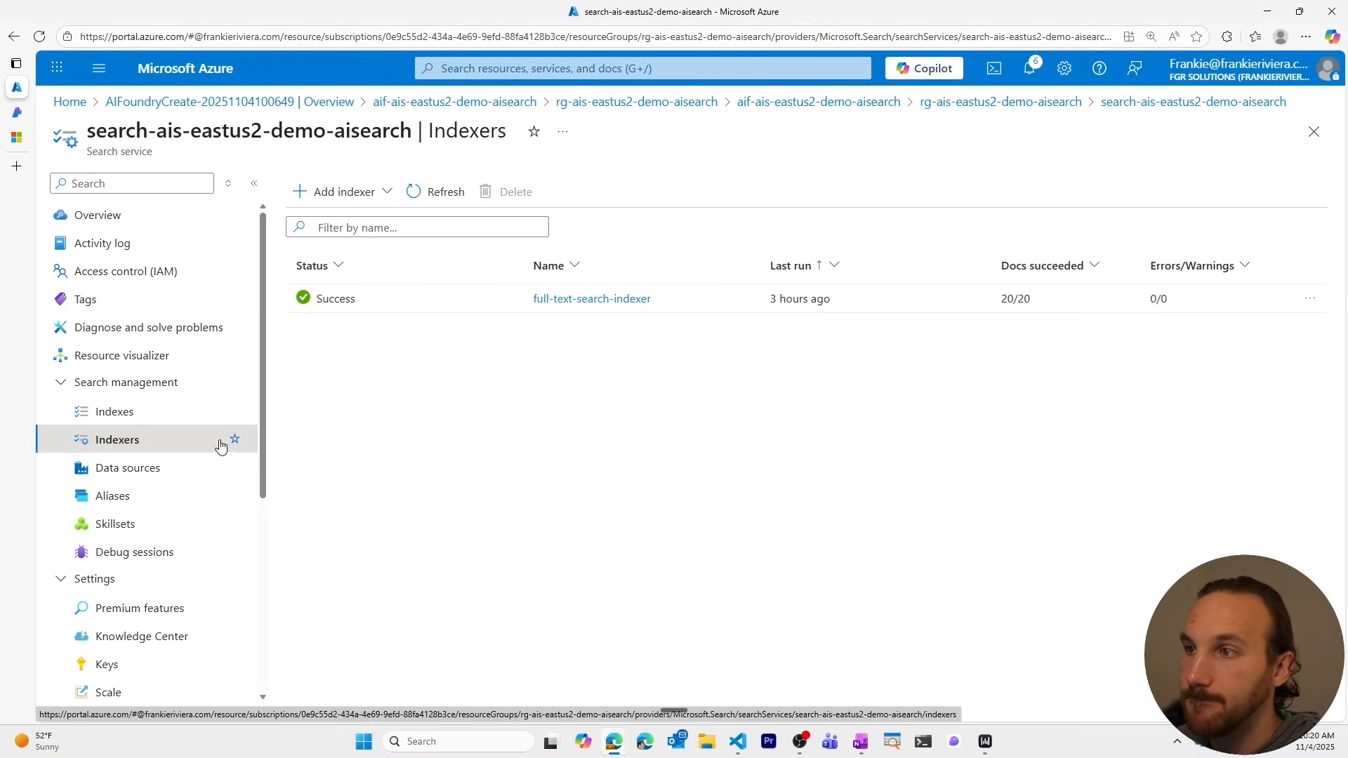
left_click(596, 300)
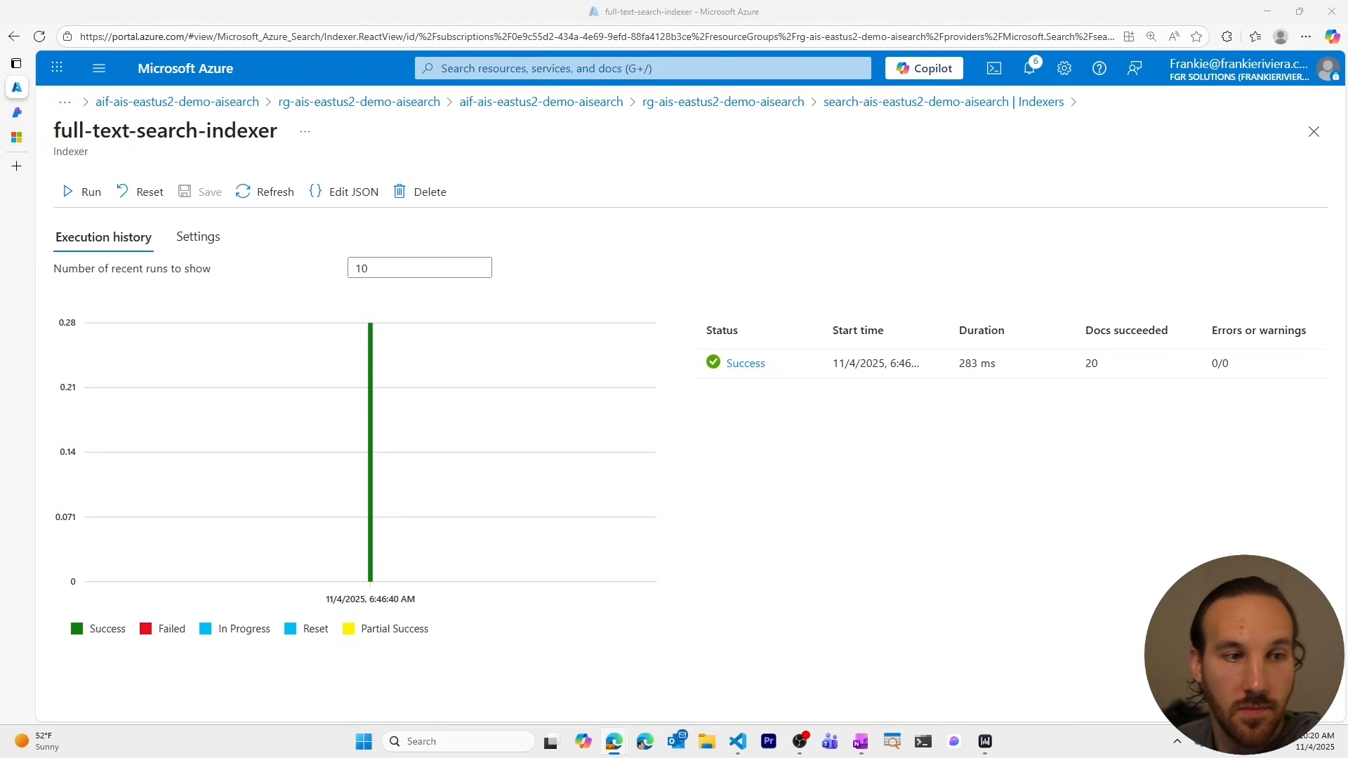
left_click(349, 191)
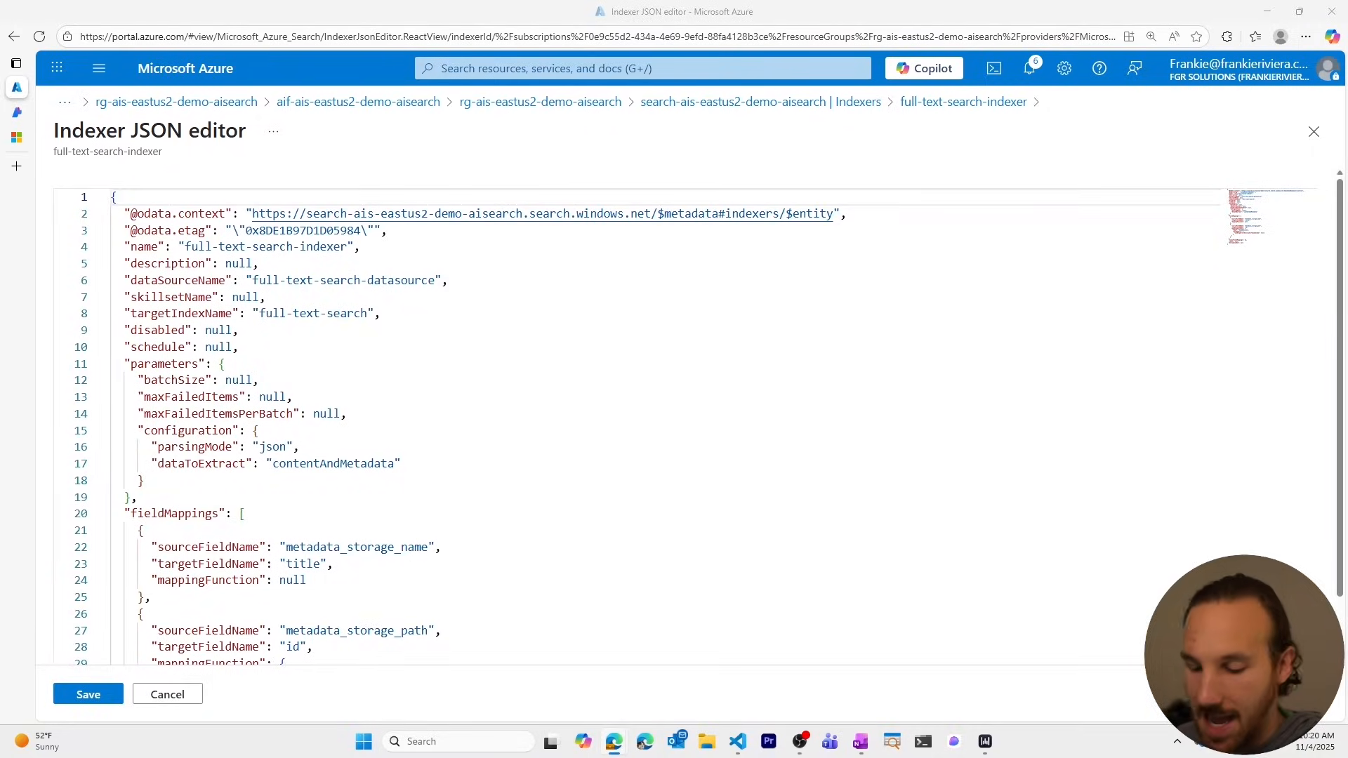
Step: Insert an outputFieldMappings entry mapping /document/embedding to content_vector
left_click(281, 497)
scroll(337, 448, "down", 5)
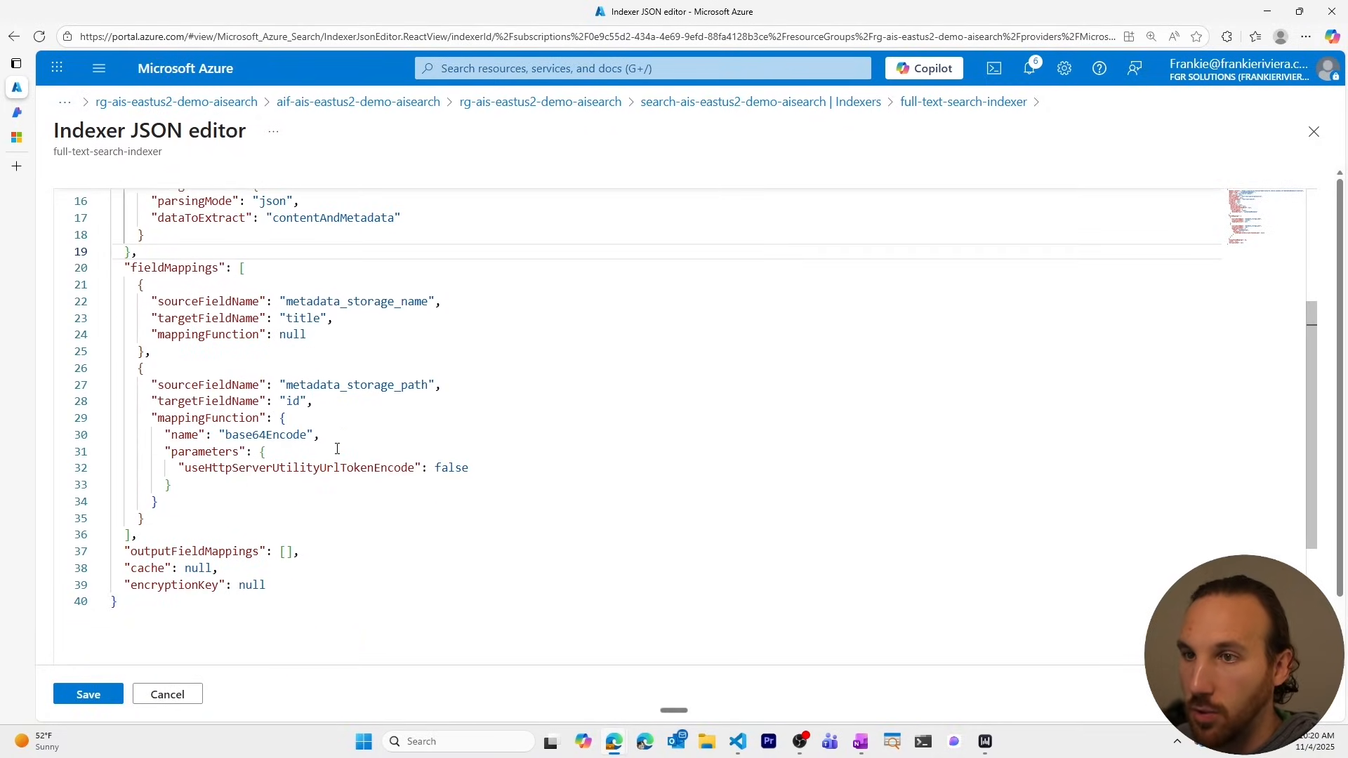
left_click(288, 552)
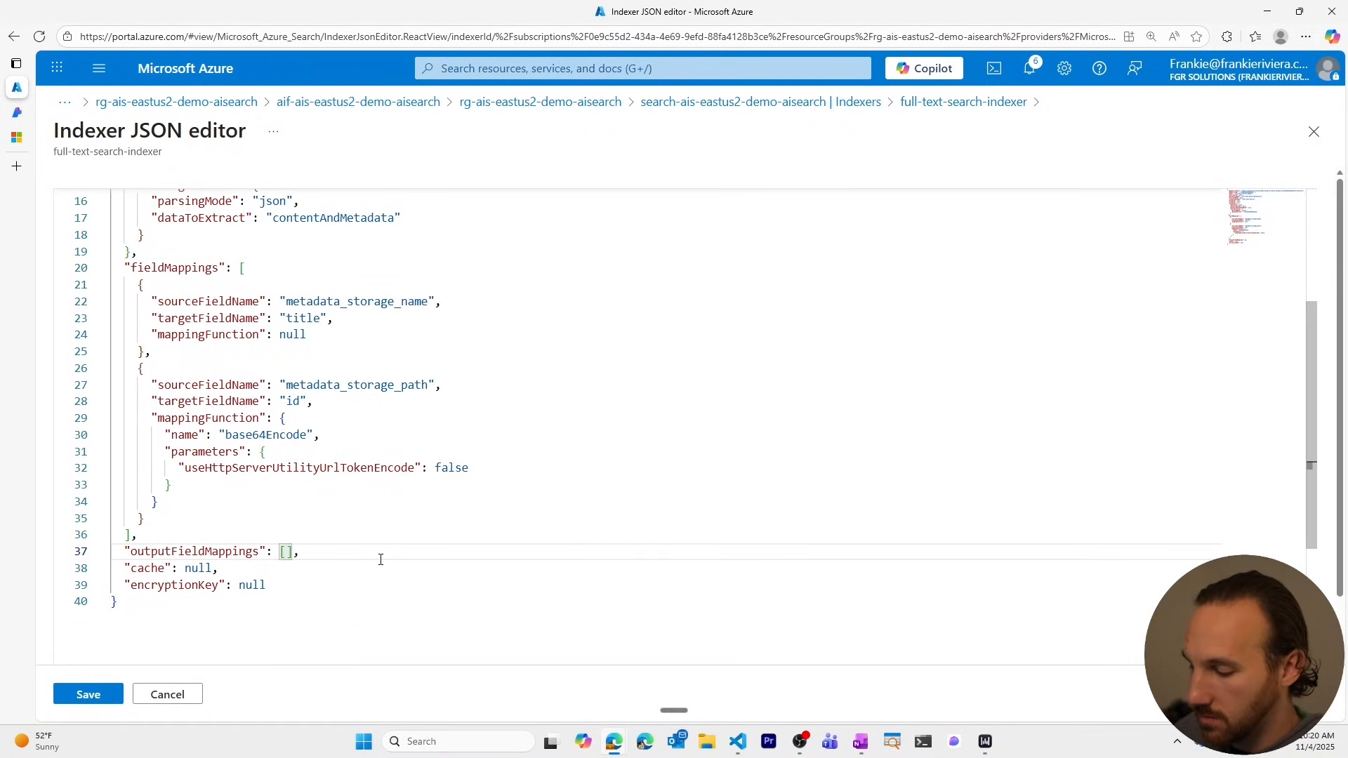
key("Return")
type("{ \"sourceFieldName\": \"/document/embedding\", \"targetFieldName\": \"content_vector\", \"mappingFunction\": null }")
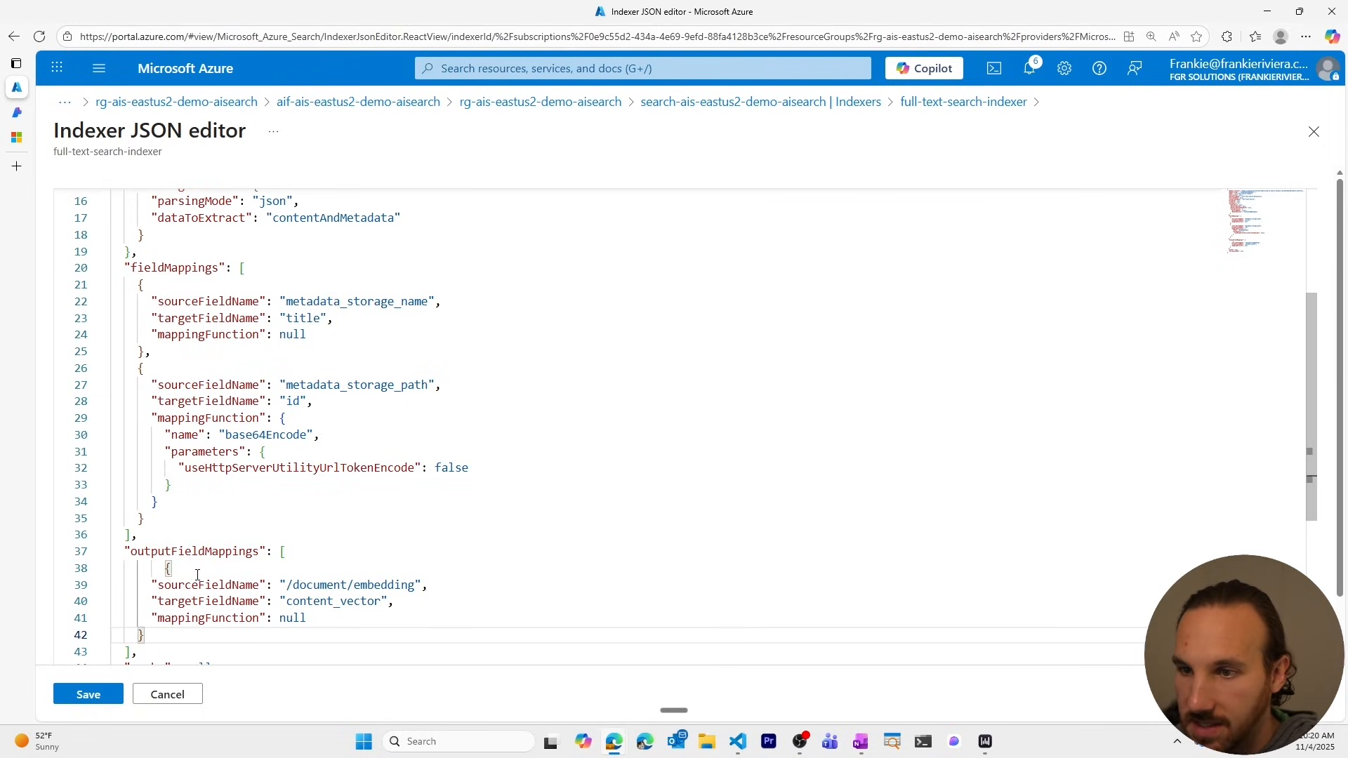
left_click(167, 569)
type("{")
key("Home")
key("BackSpace")
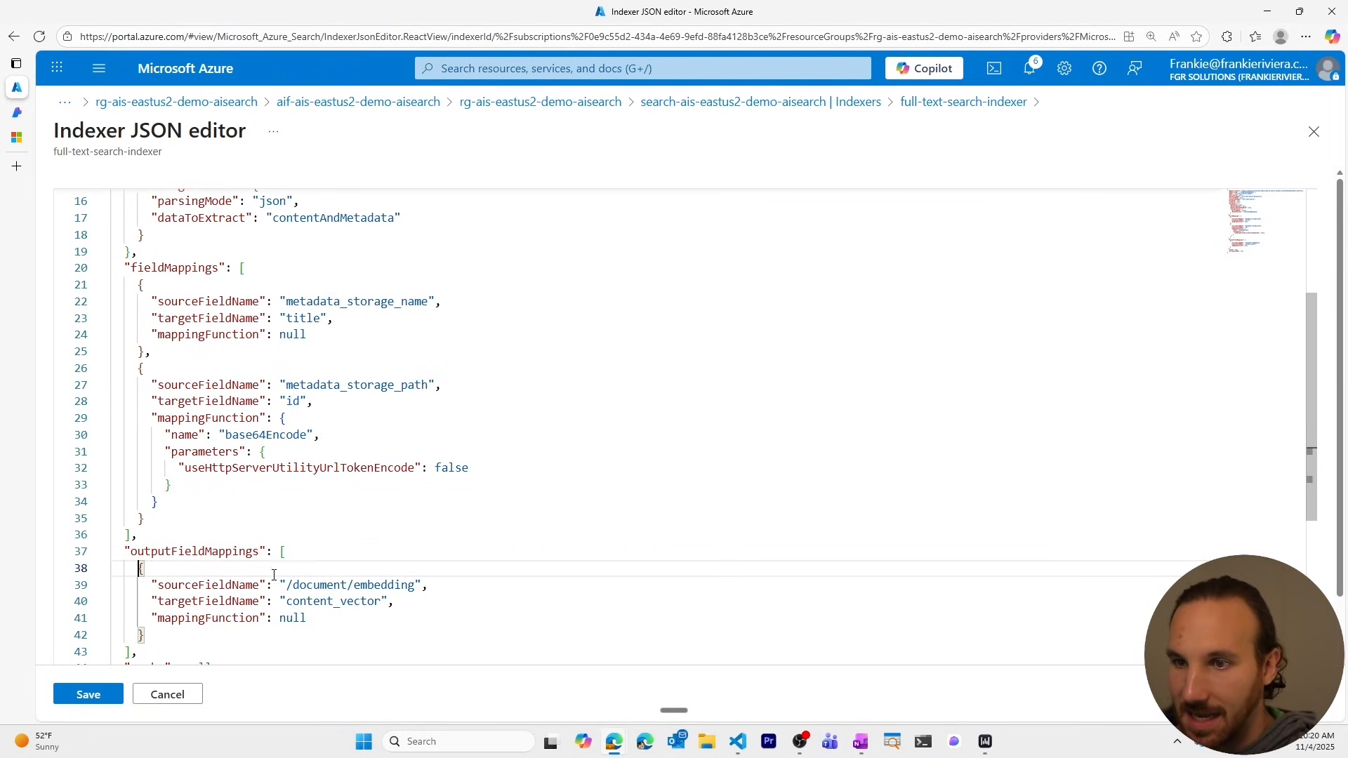
Step: Check the mapping's source path and target field, then save the indexer
double_click(366, 587)
scroll(402, 582, "down", 1)
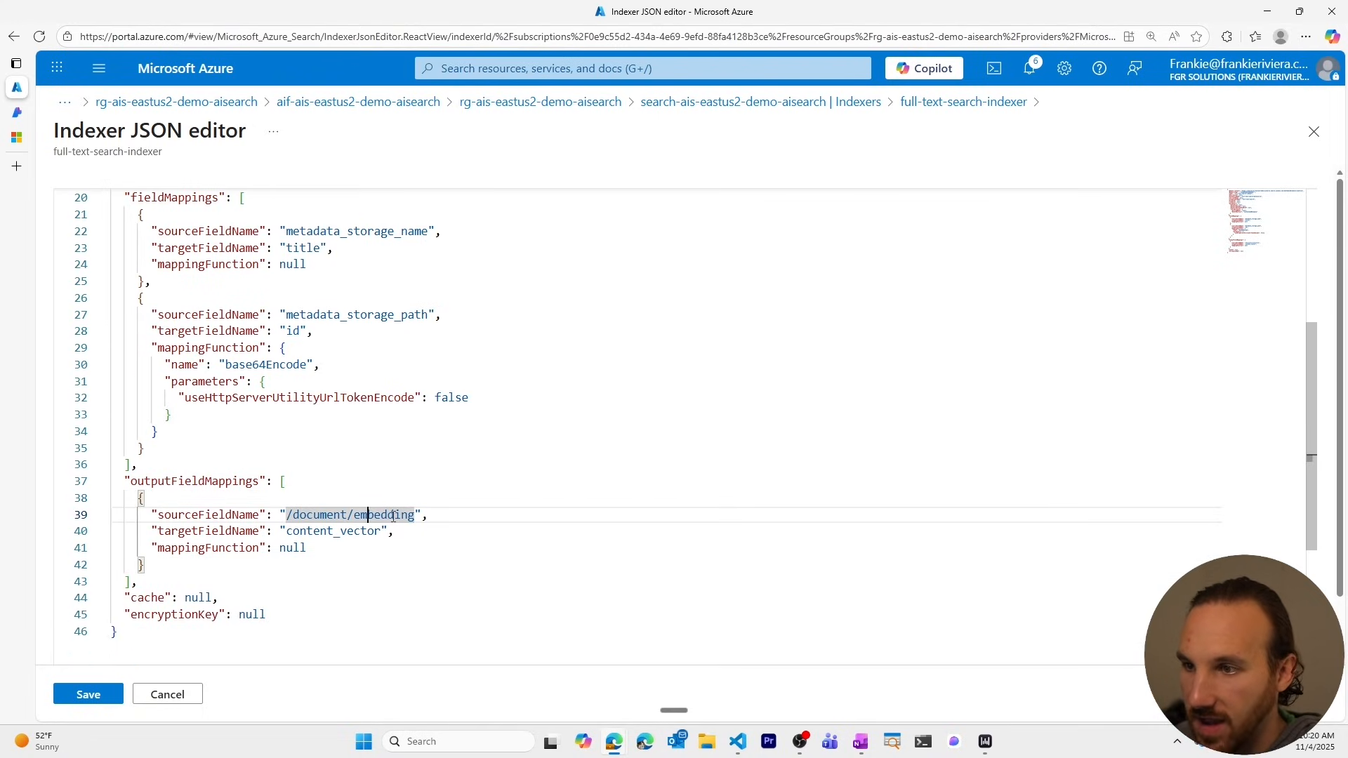
double_click(340, 531)
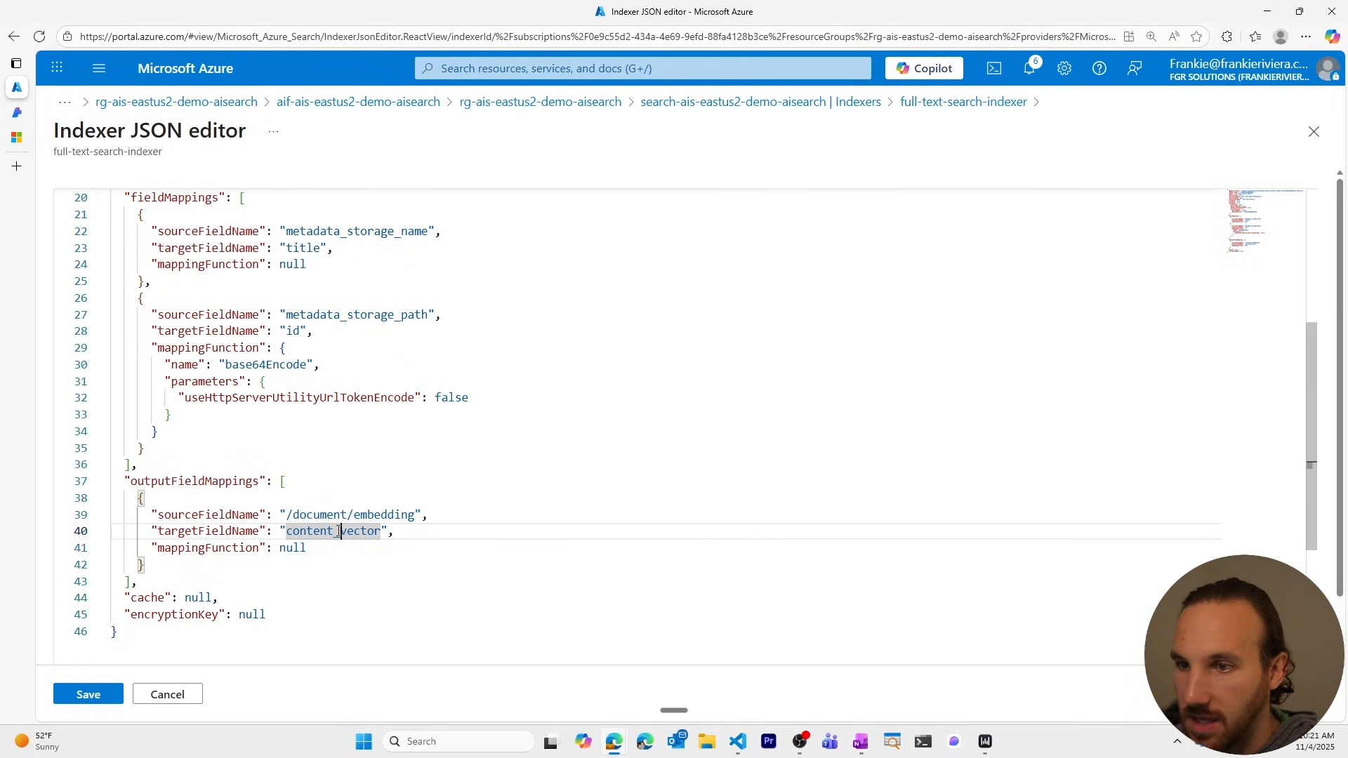
double_click(186, 482)
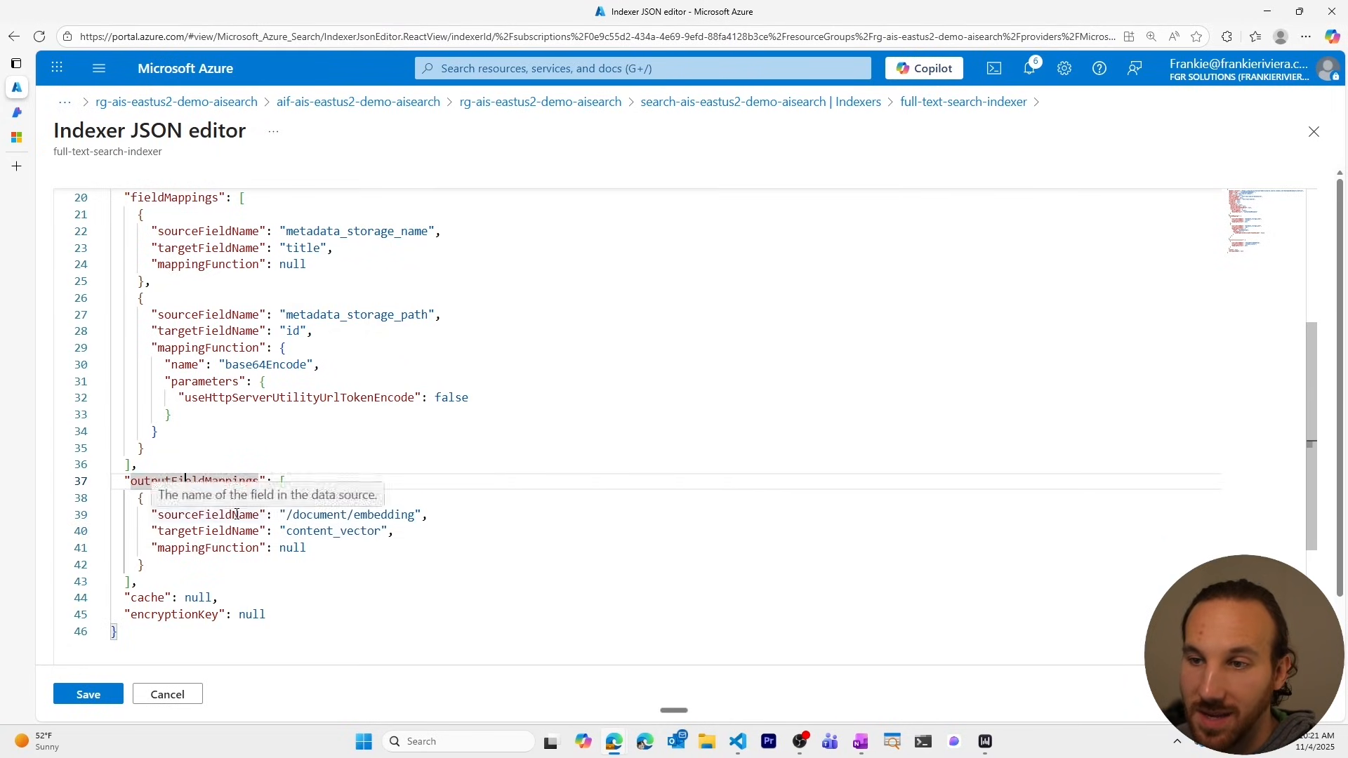
left_click(239, 512)
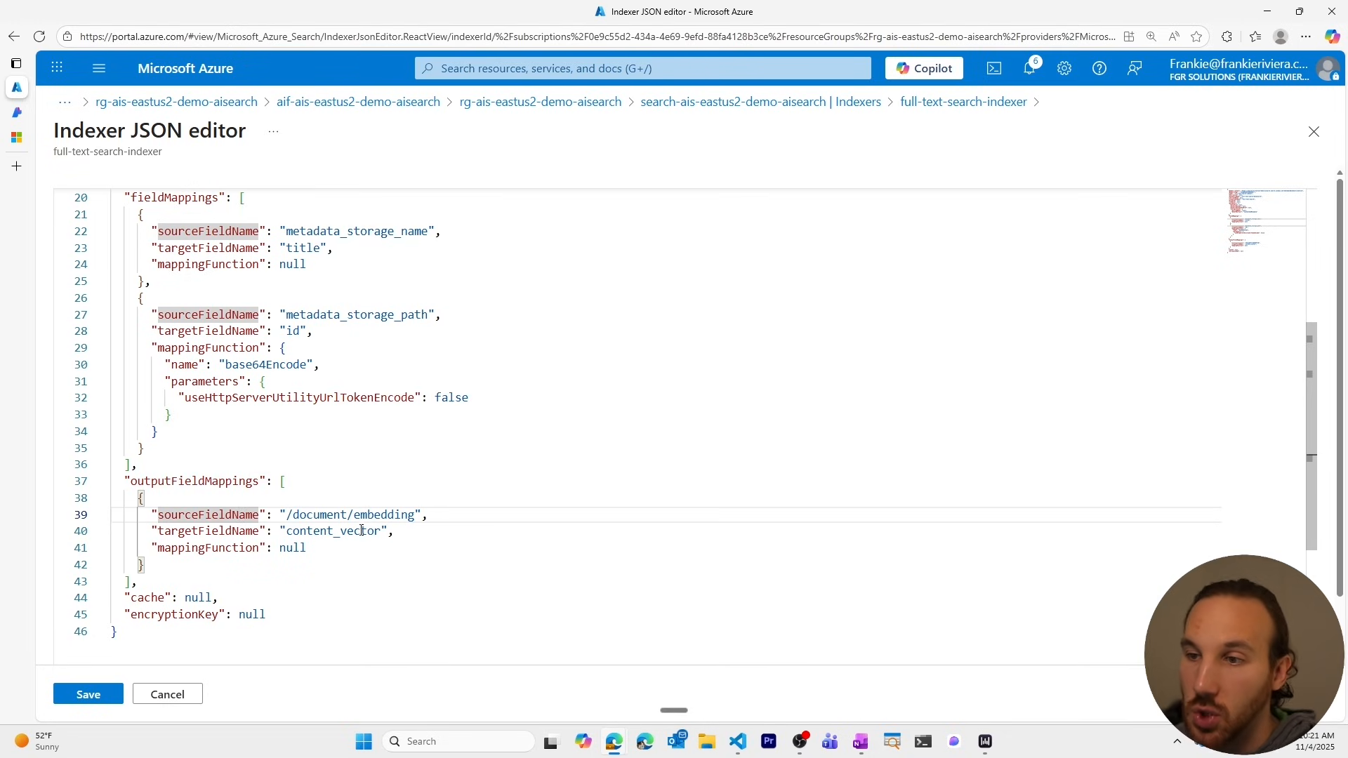
left_click(105, 696)
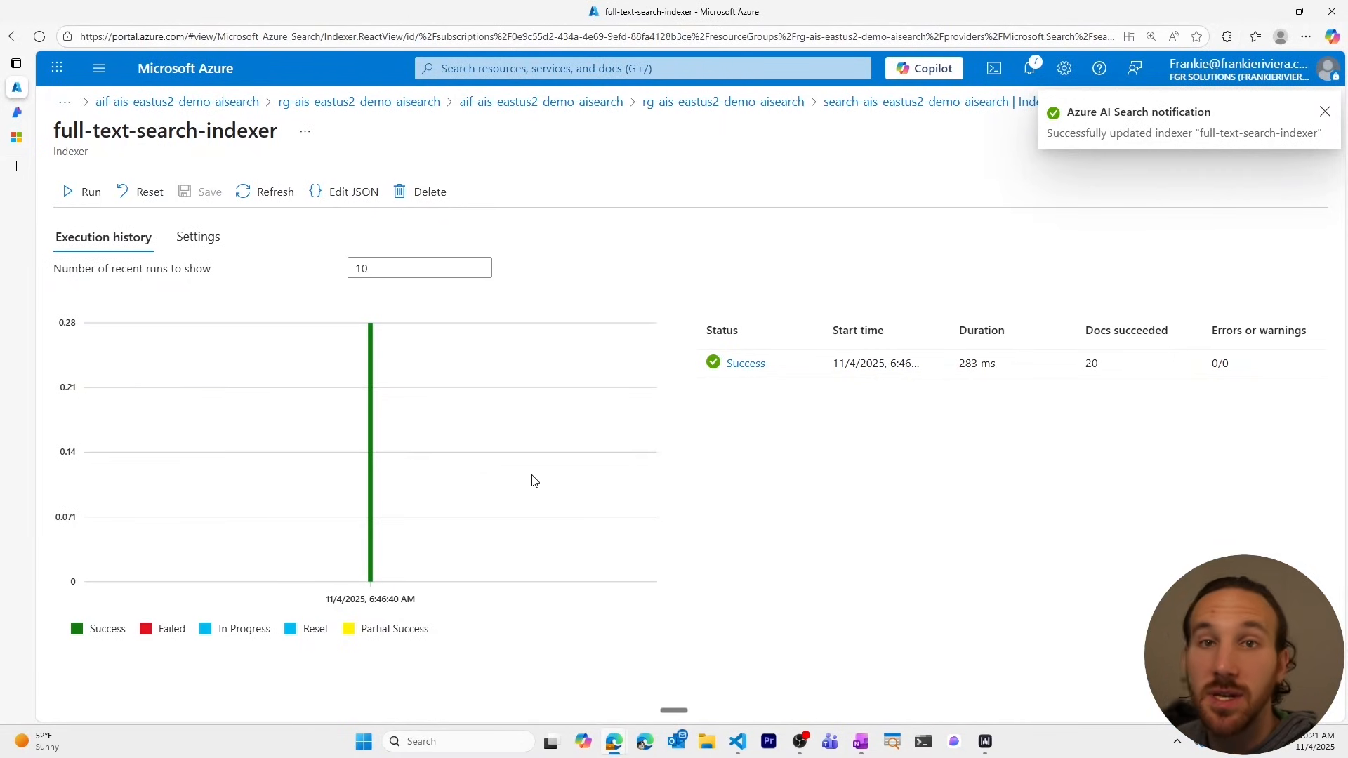
Step: Reset and rerun full-text-search-indexer, refreshing until a successful 20-document run appears
left_click(138, 194)
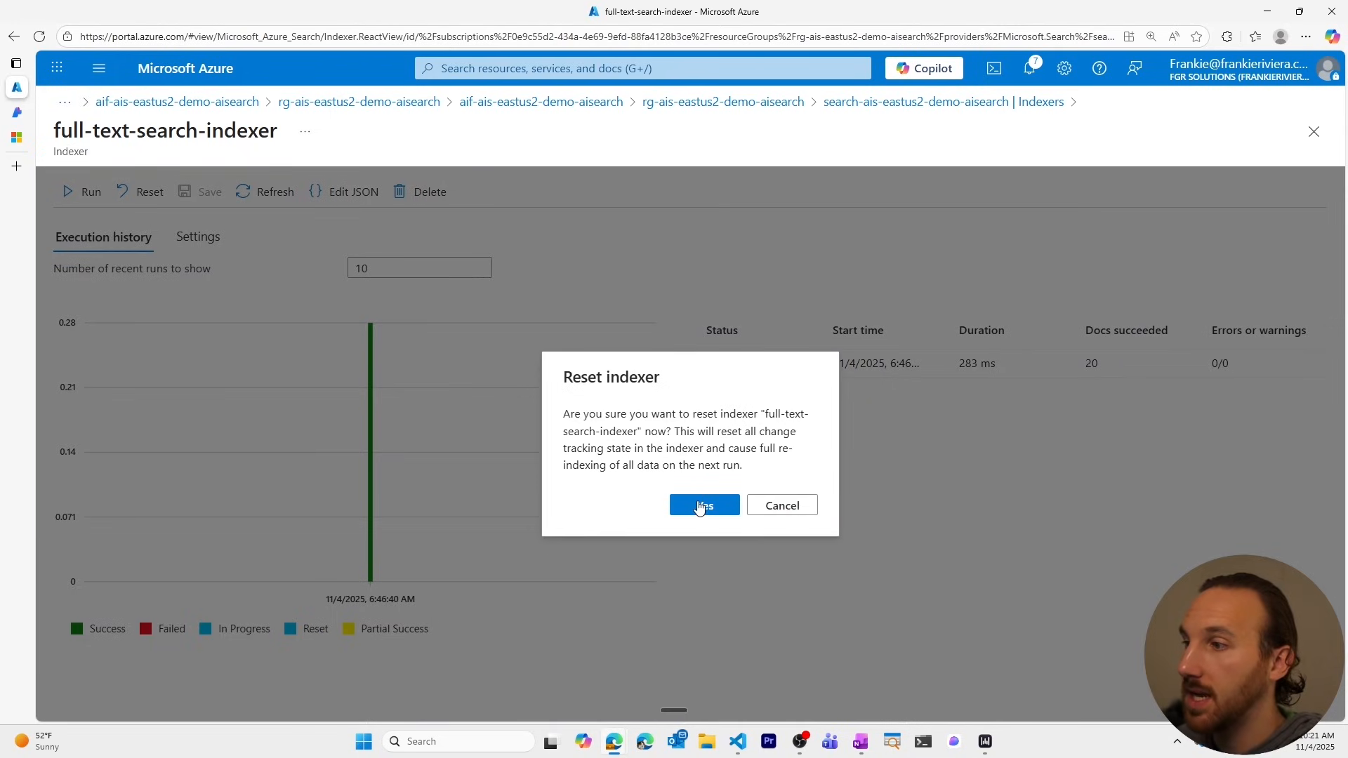
left_click(699, 507)
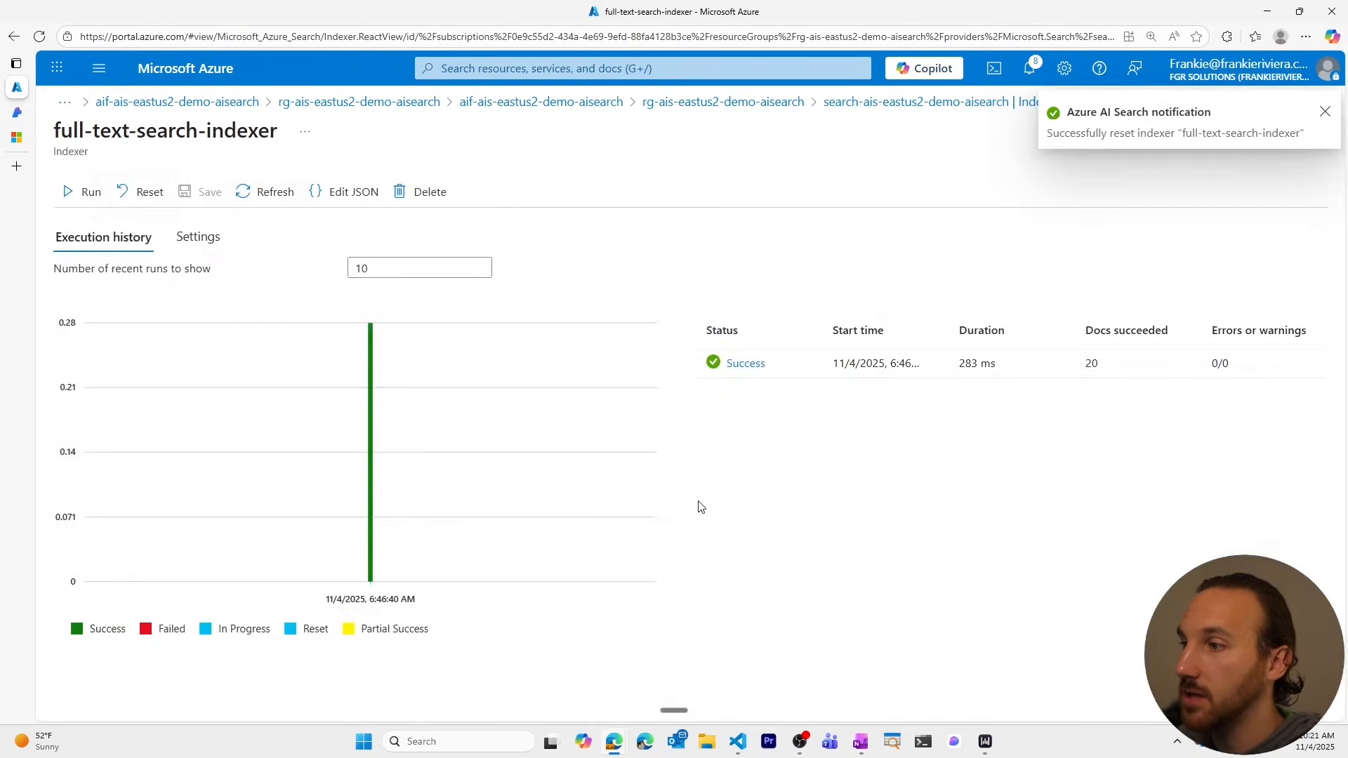
left_click(275, 183)
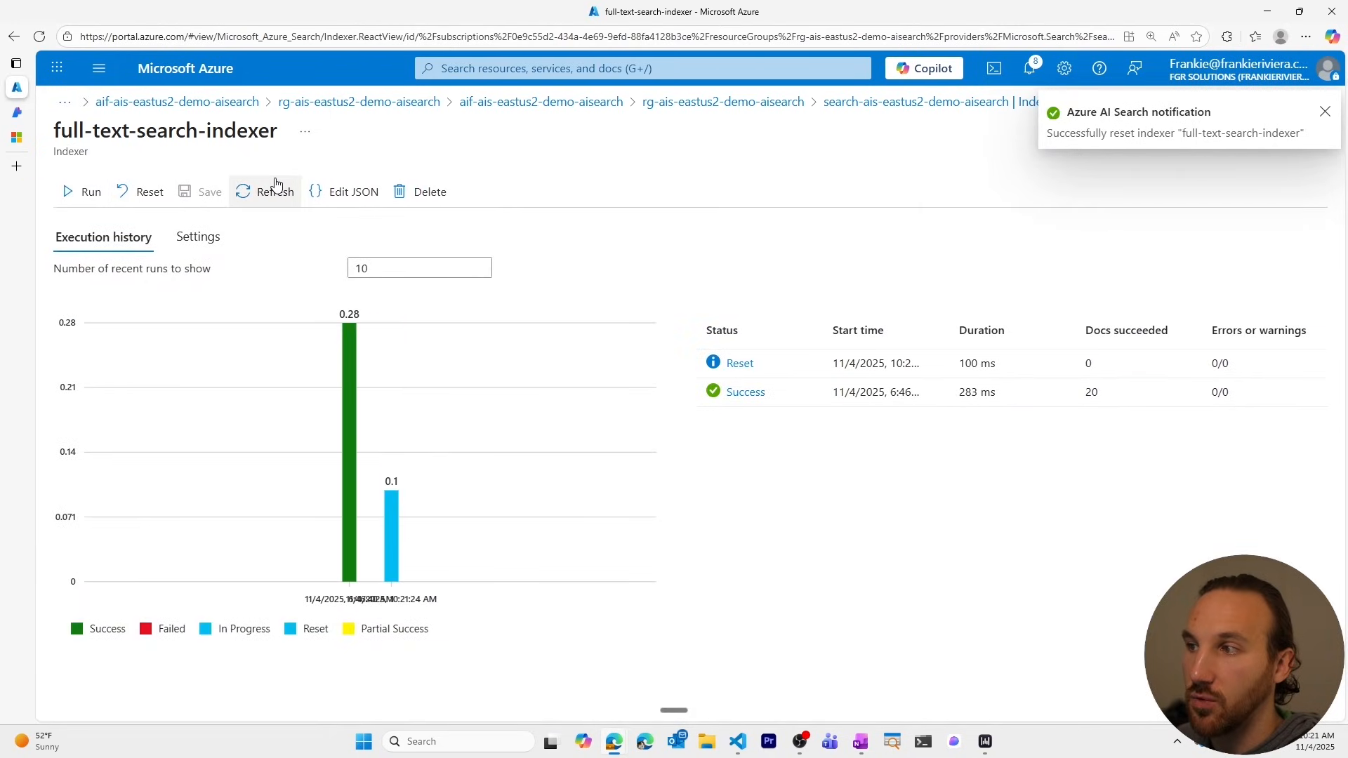
left_click(79, 195)
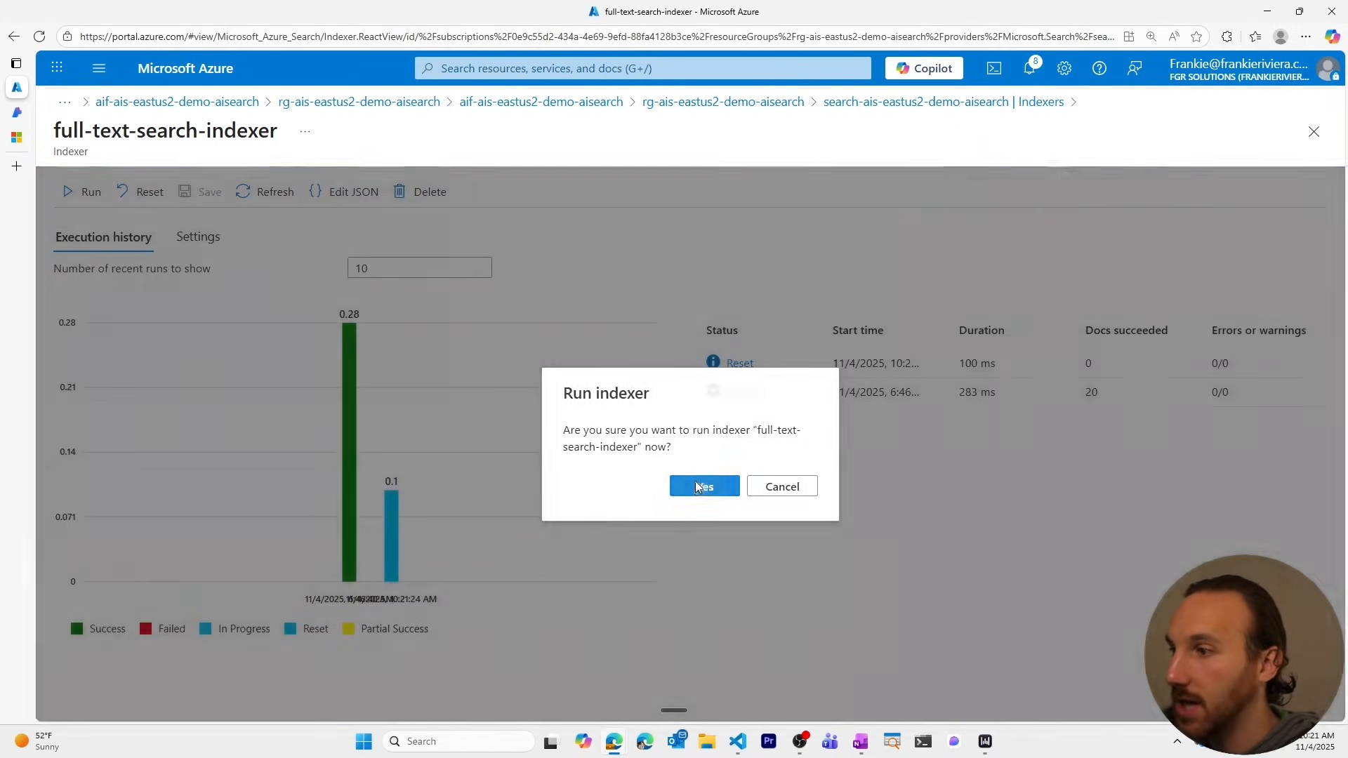
left_click(696, 482)
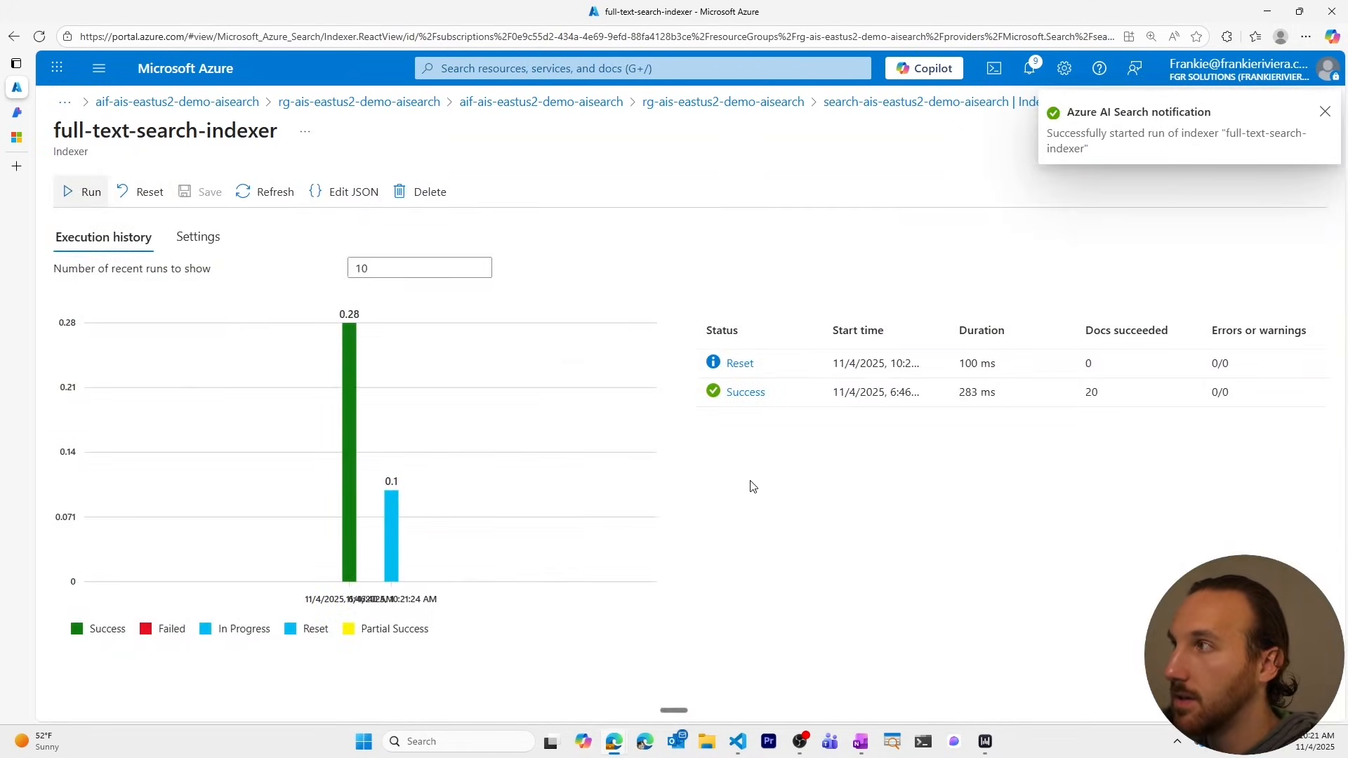
left_click(254, 203)
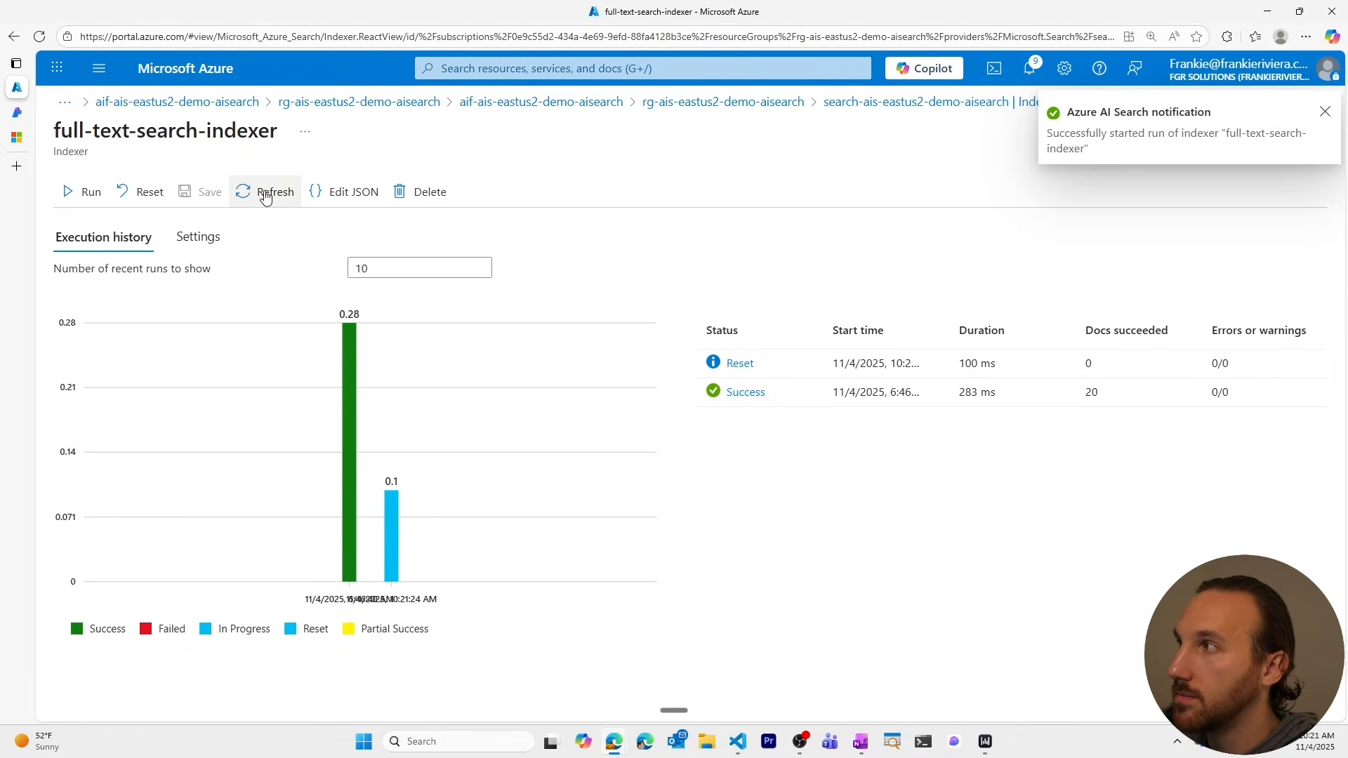
left_click(265, 194)
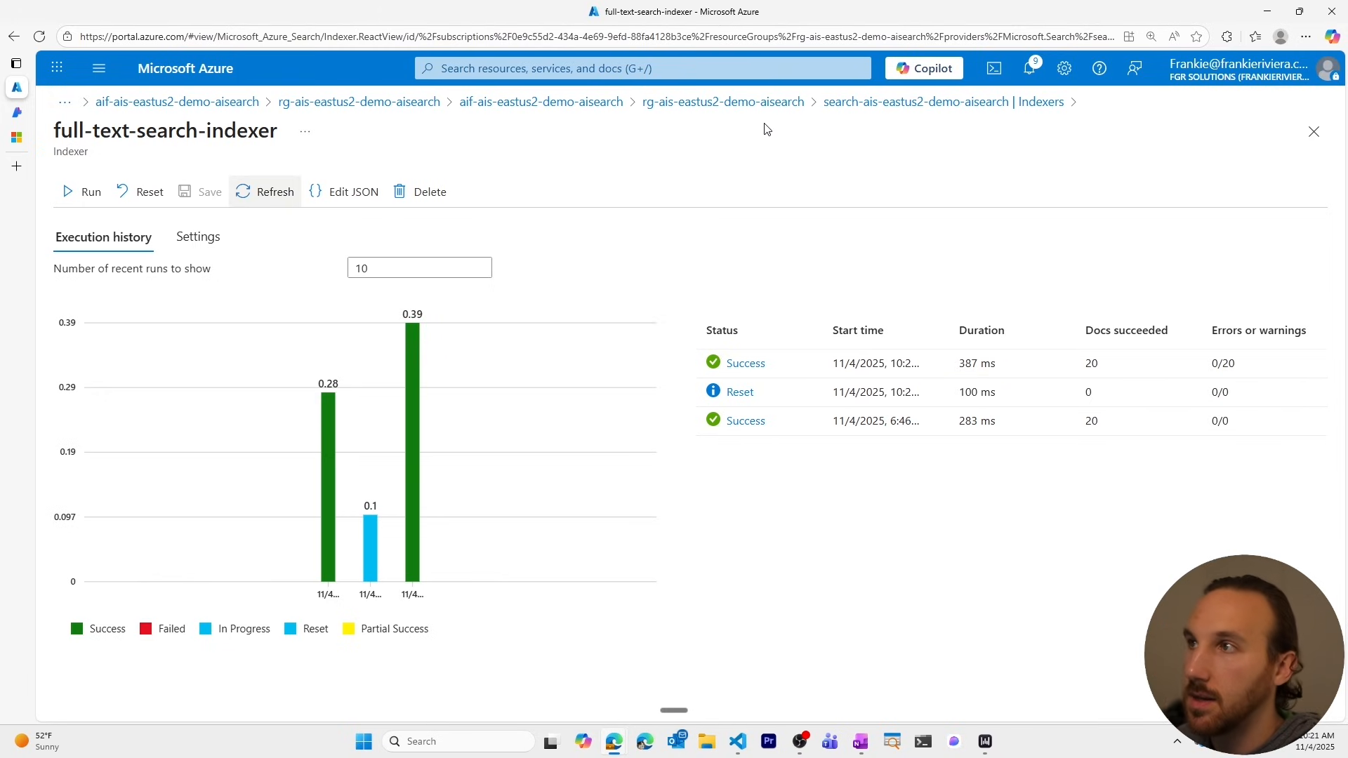
Step: Search the full-text-search index in Search explorer, confirming it still returns no results
left_click(902, 102)
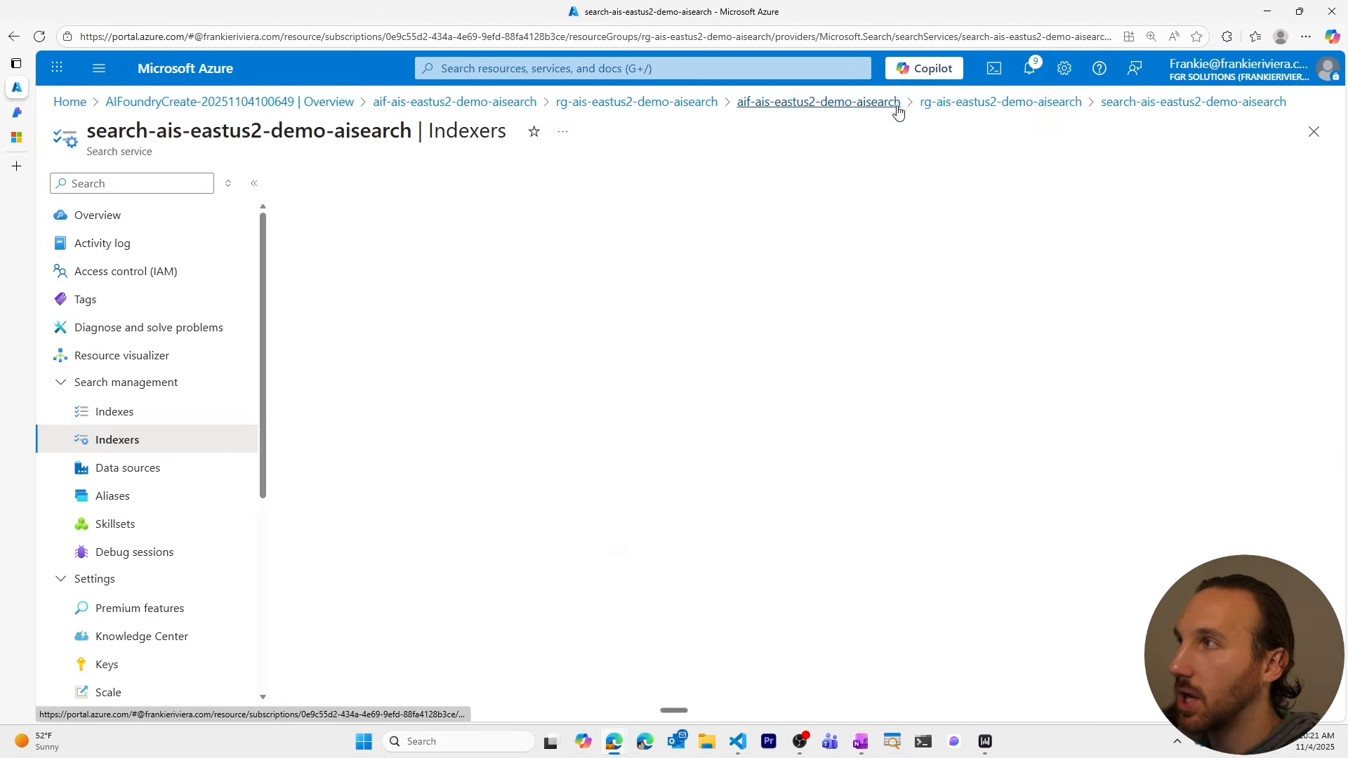
left_click(147, 413)
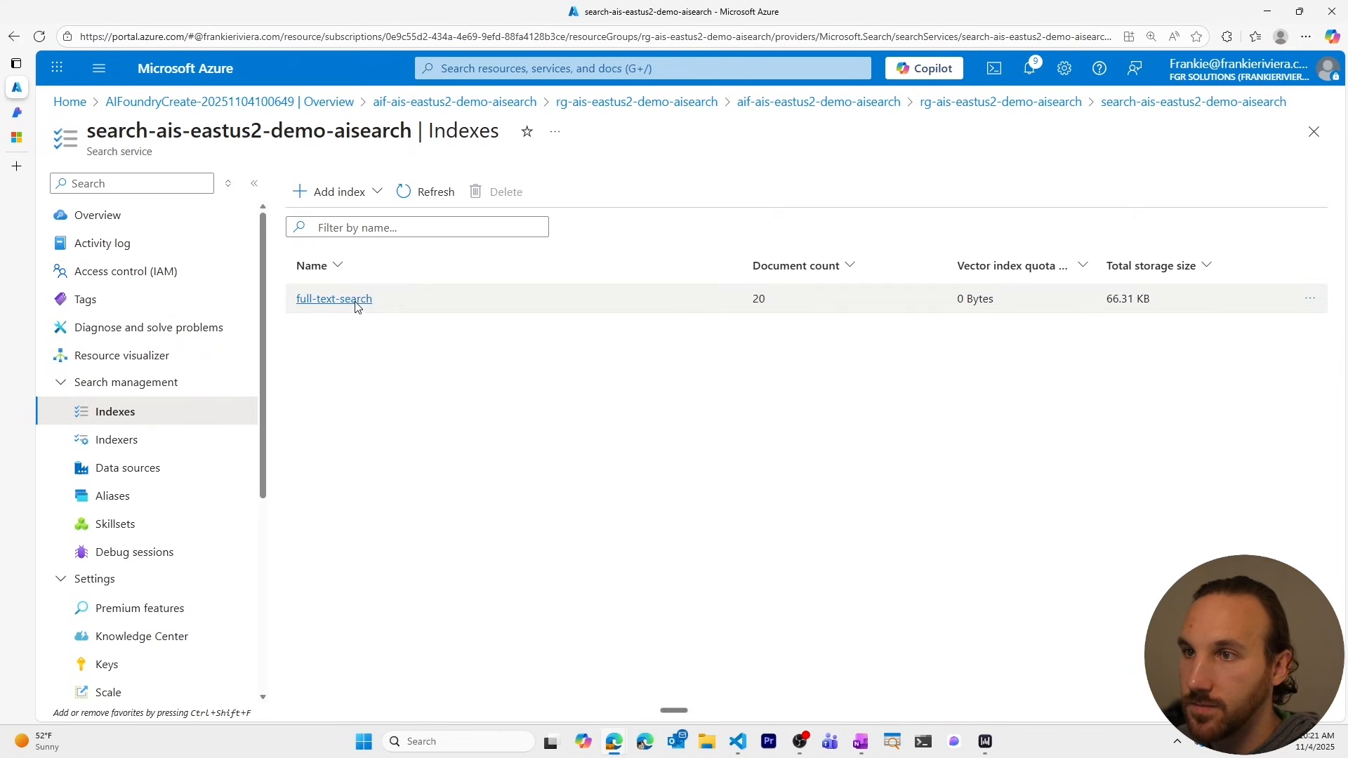
left_click(334, 300)
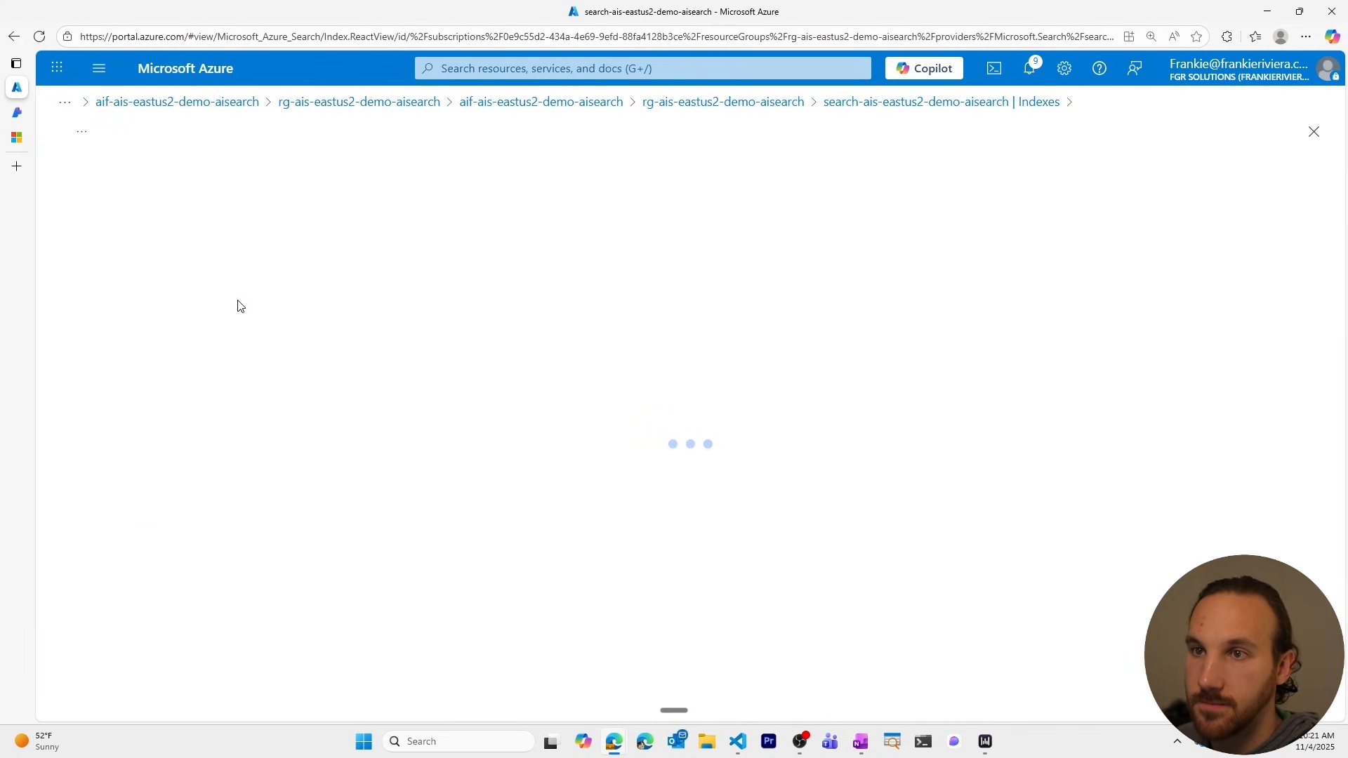
left_click(907, 374)
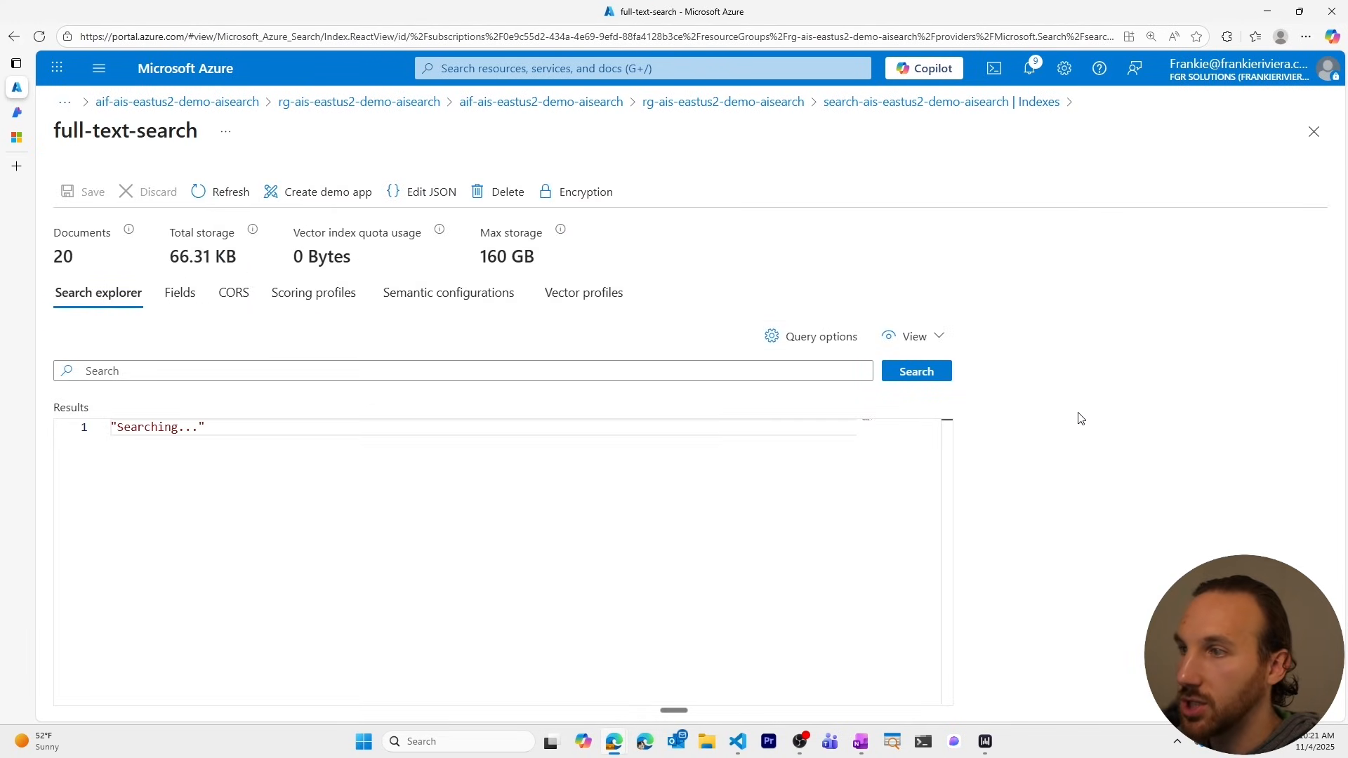
left_click(937, 372)
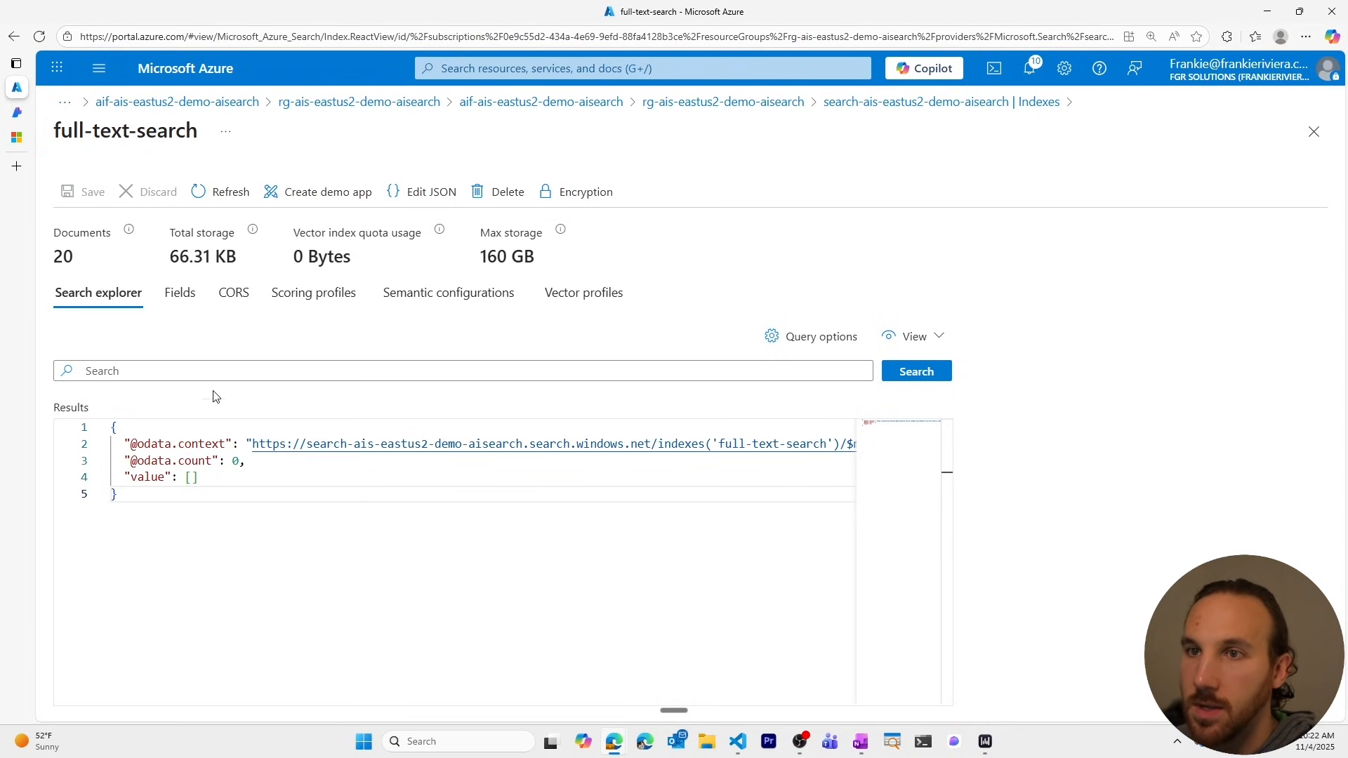
Step: Copy the frankies-bakery-with-vector-skillset name from Skillsets, then return to the Indexers list
left_click(957, 103)
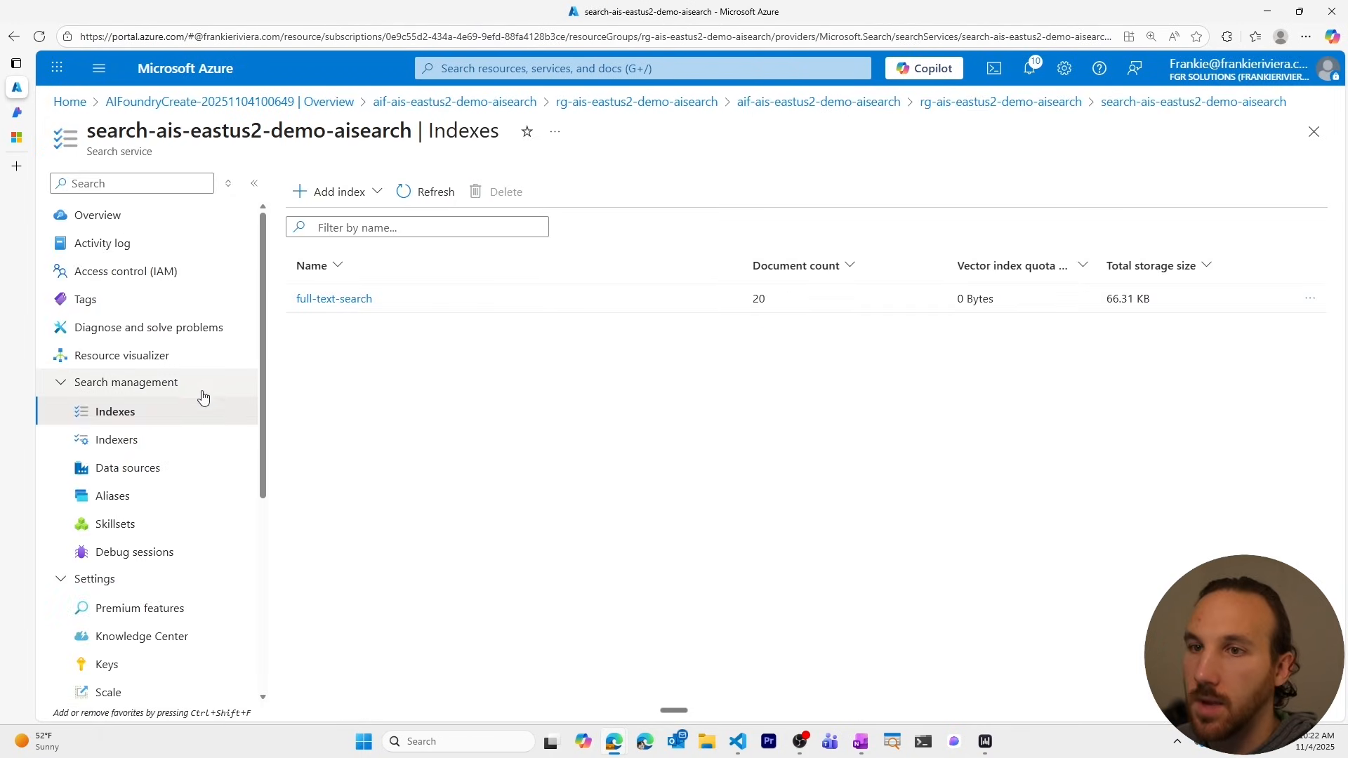
left_click(146, 439)
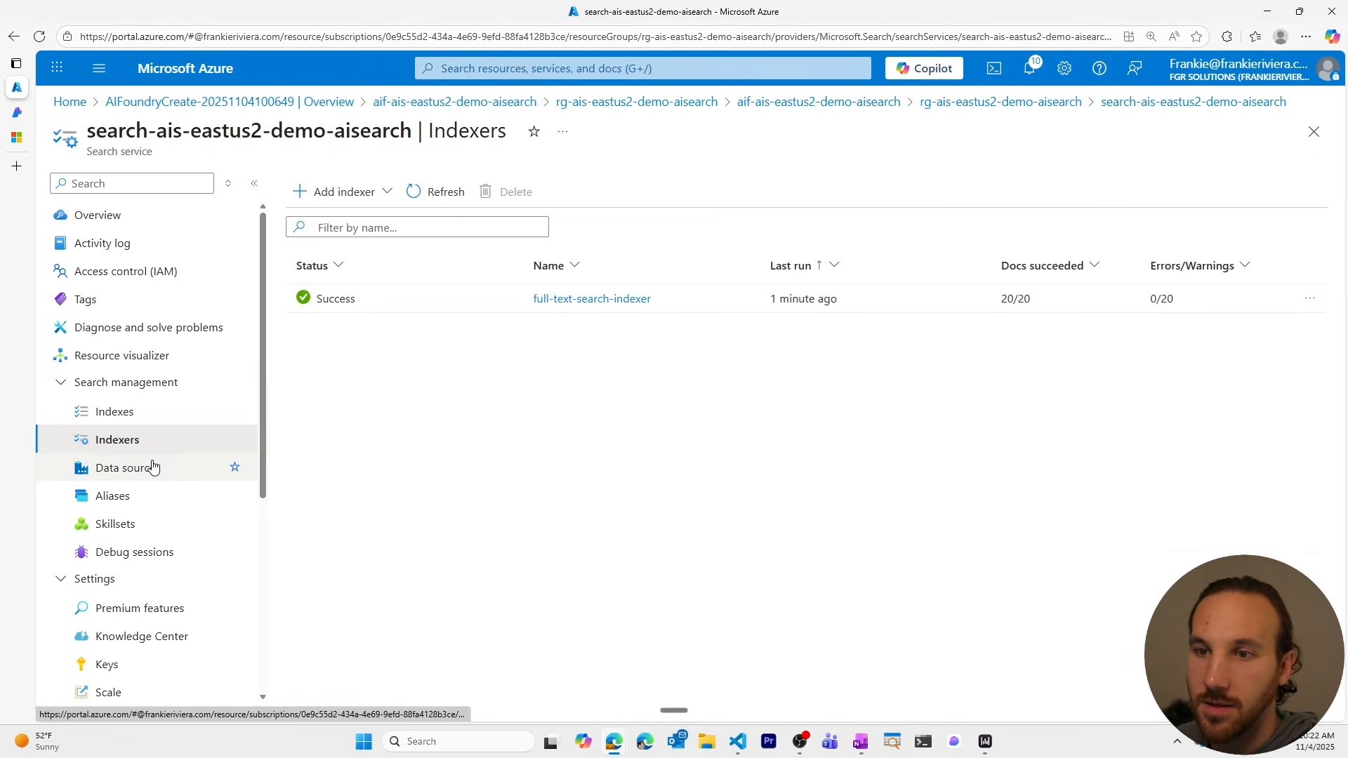
left_click(137, 520)
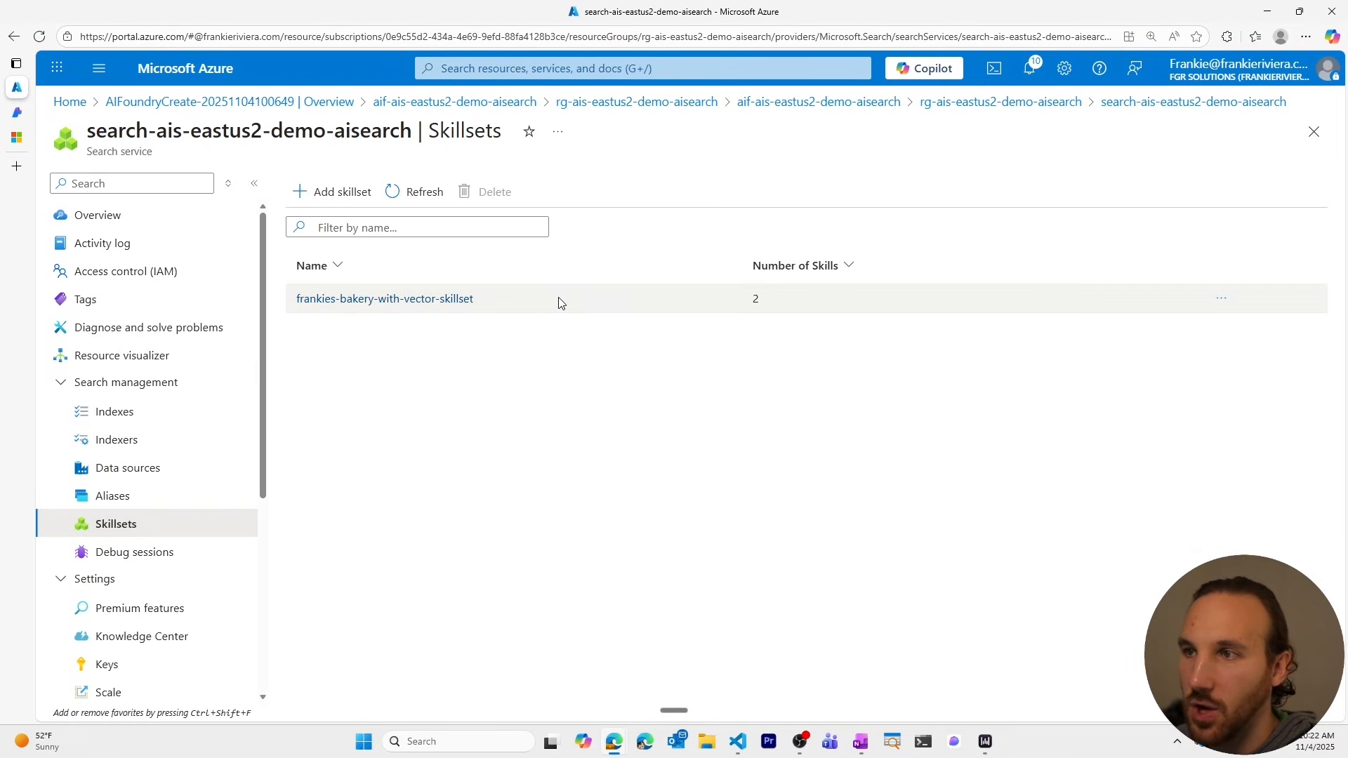
left_click_drag(557, 300, 299, 303)
key("ctrl+c")
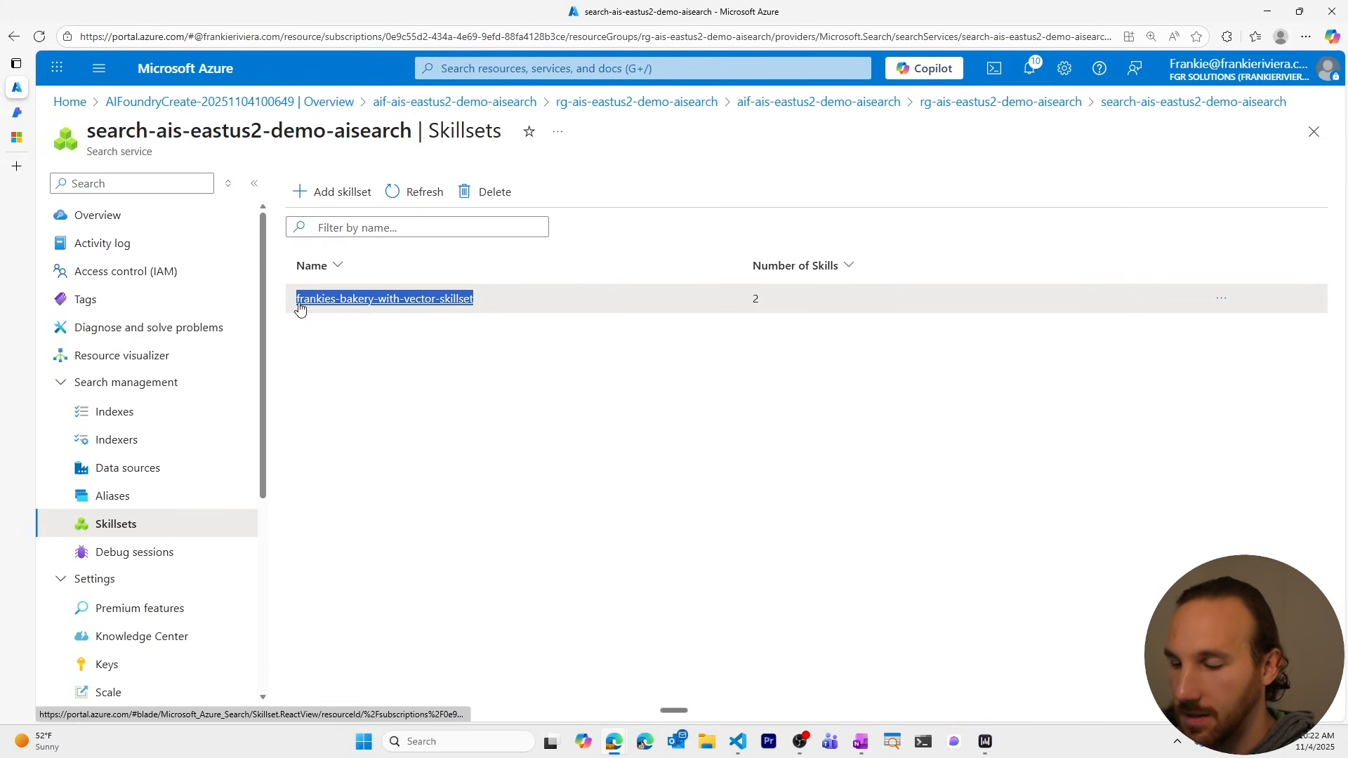
left_click(170, 442)
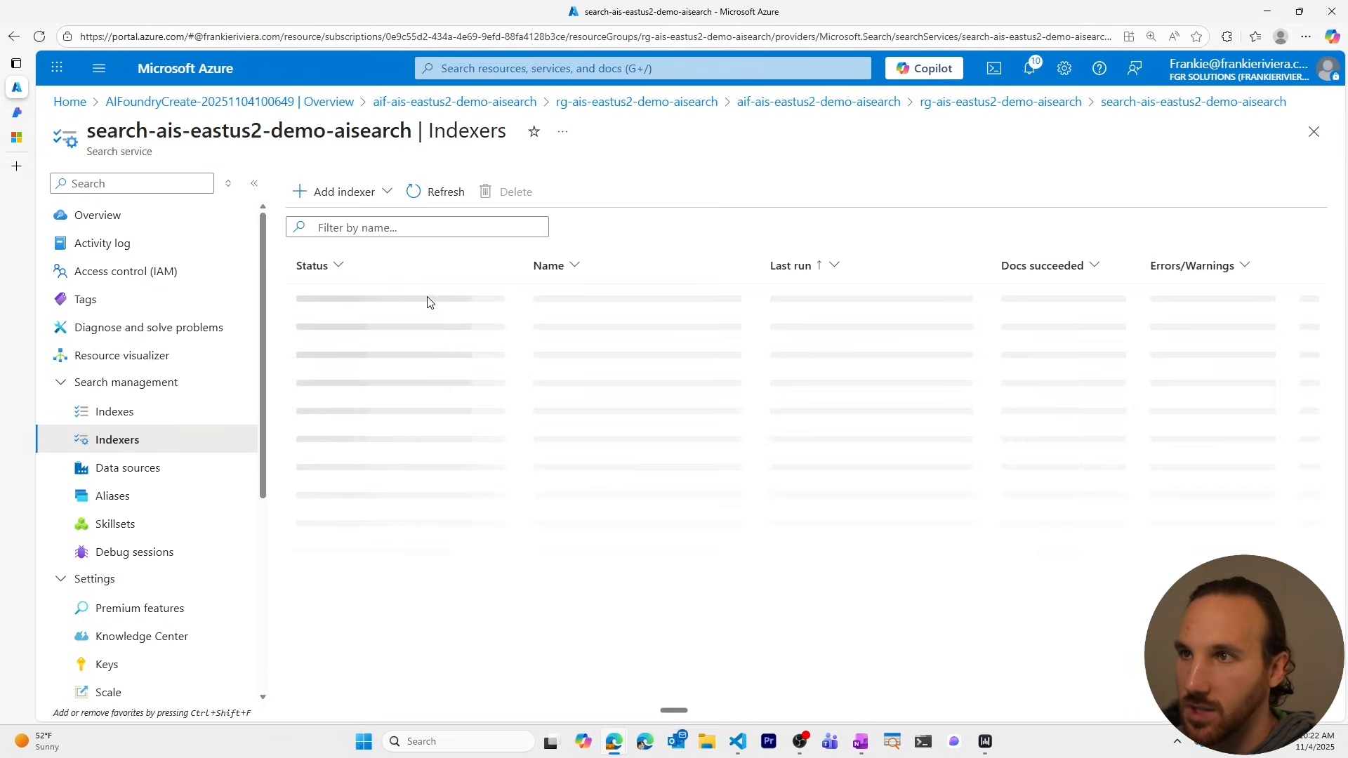
Step: In full-text-search-indexer's JSON, replace skillsetName null with "frankies-bakery-with-vector-skillset" and save
left_click(556, 299)
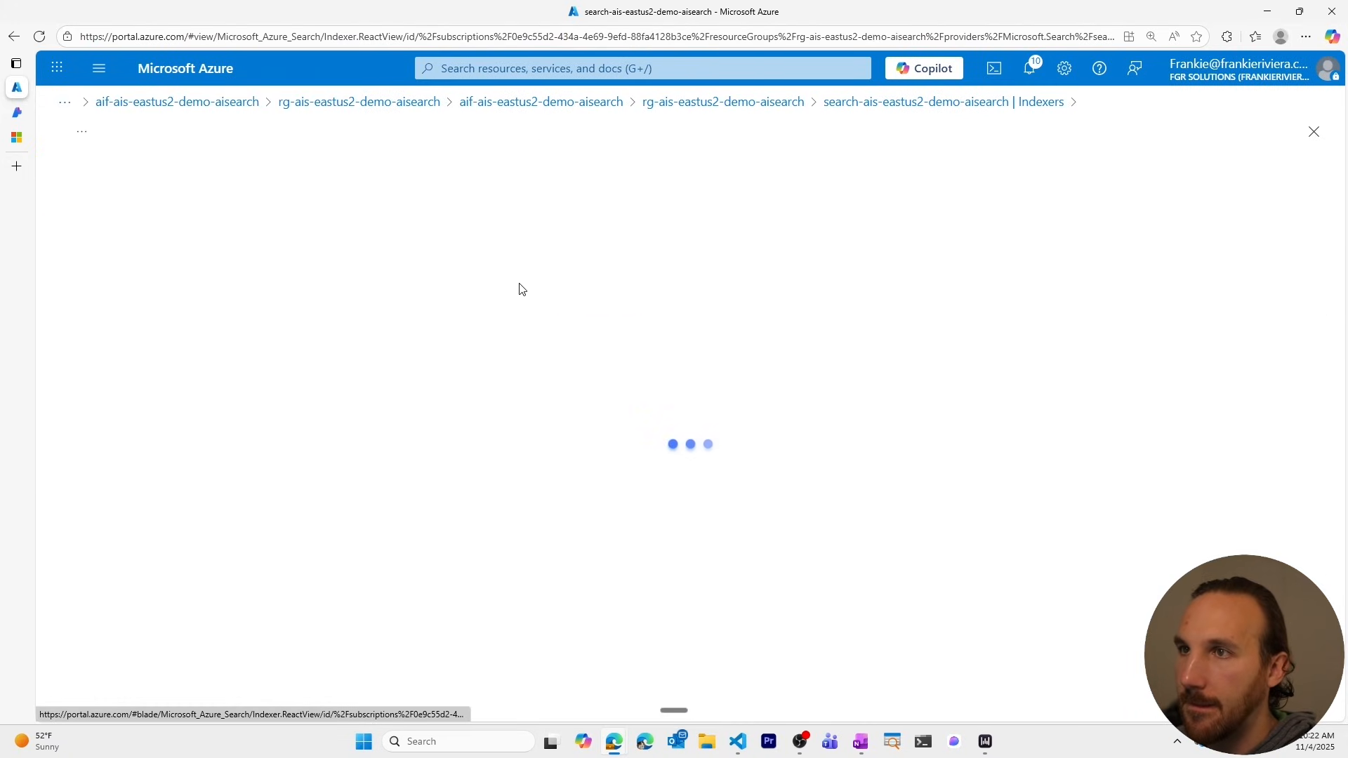
left_click(336, 199)
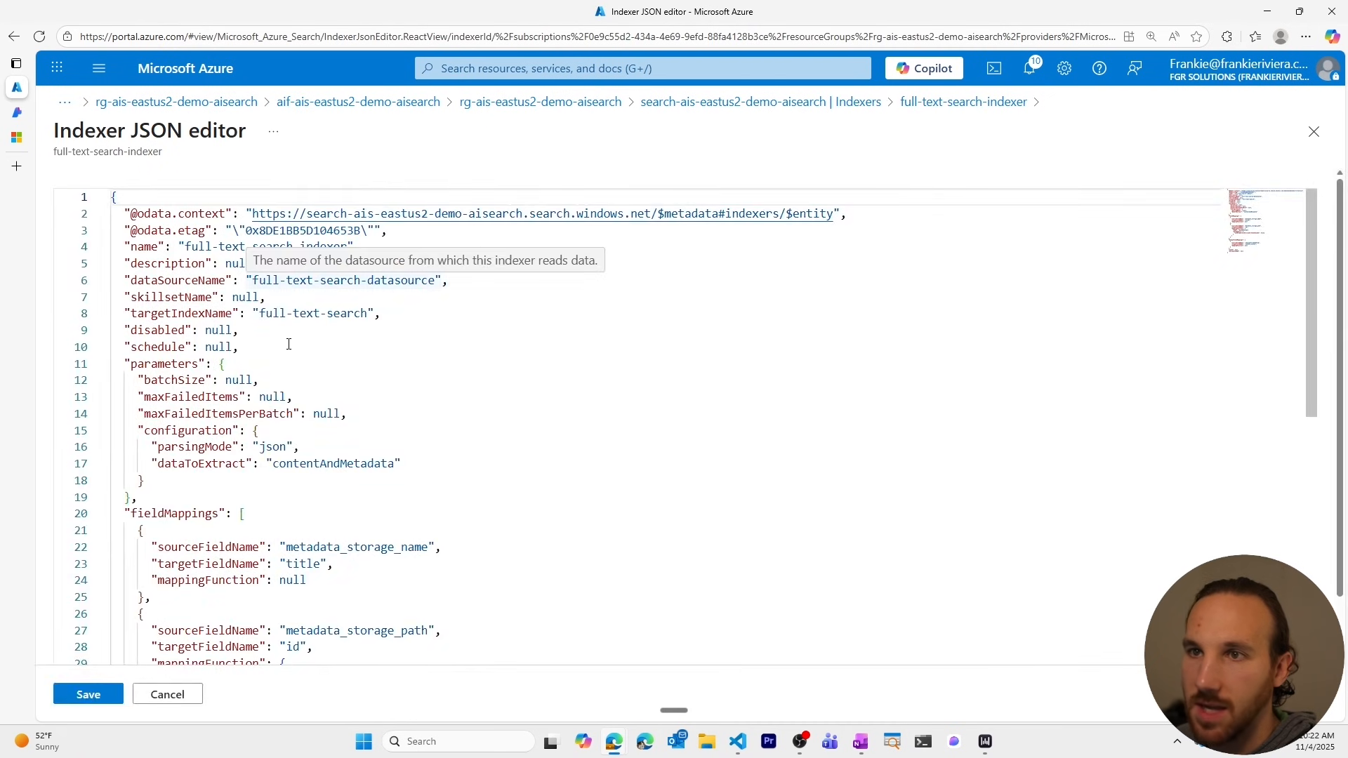
left_click(289, 345)
left_click(192, 297)
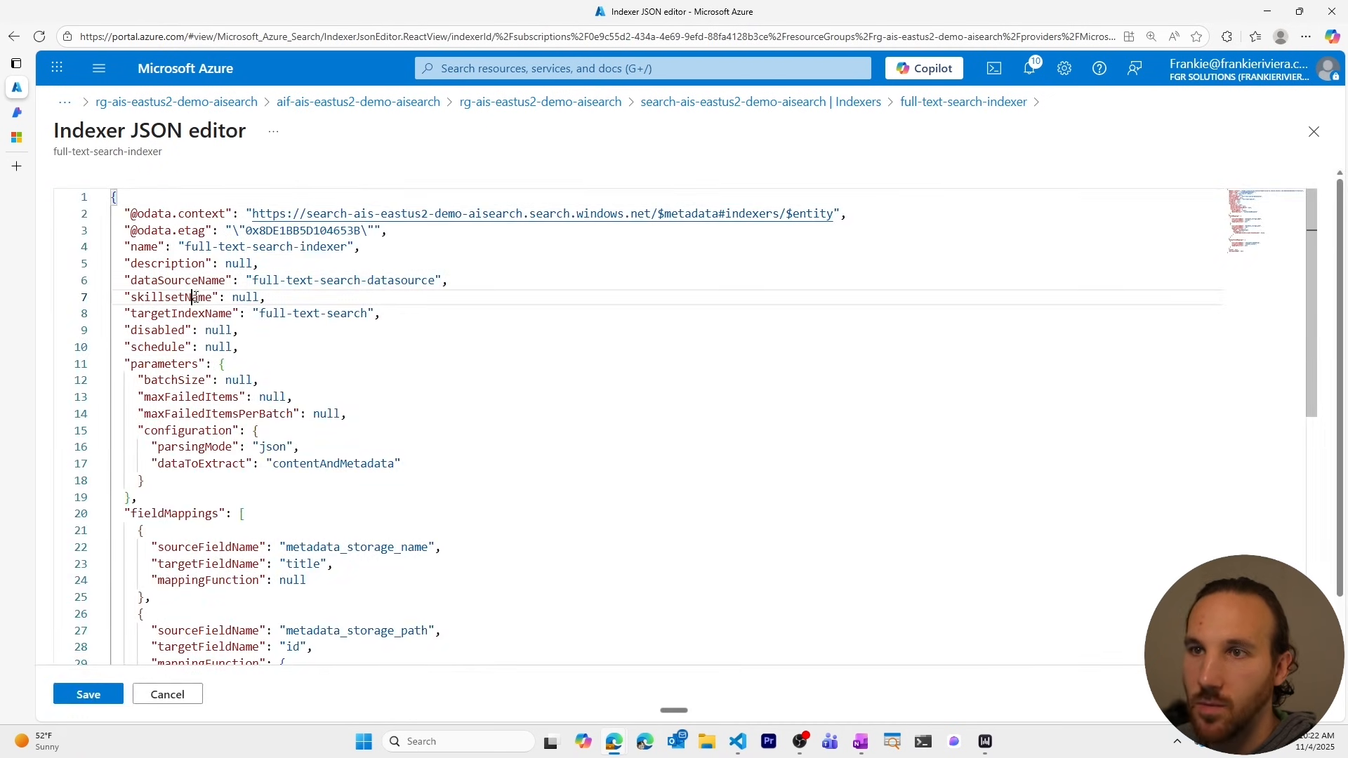
left_click(262, 298)
double_click(238, 299)
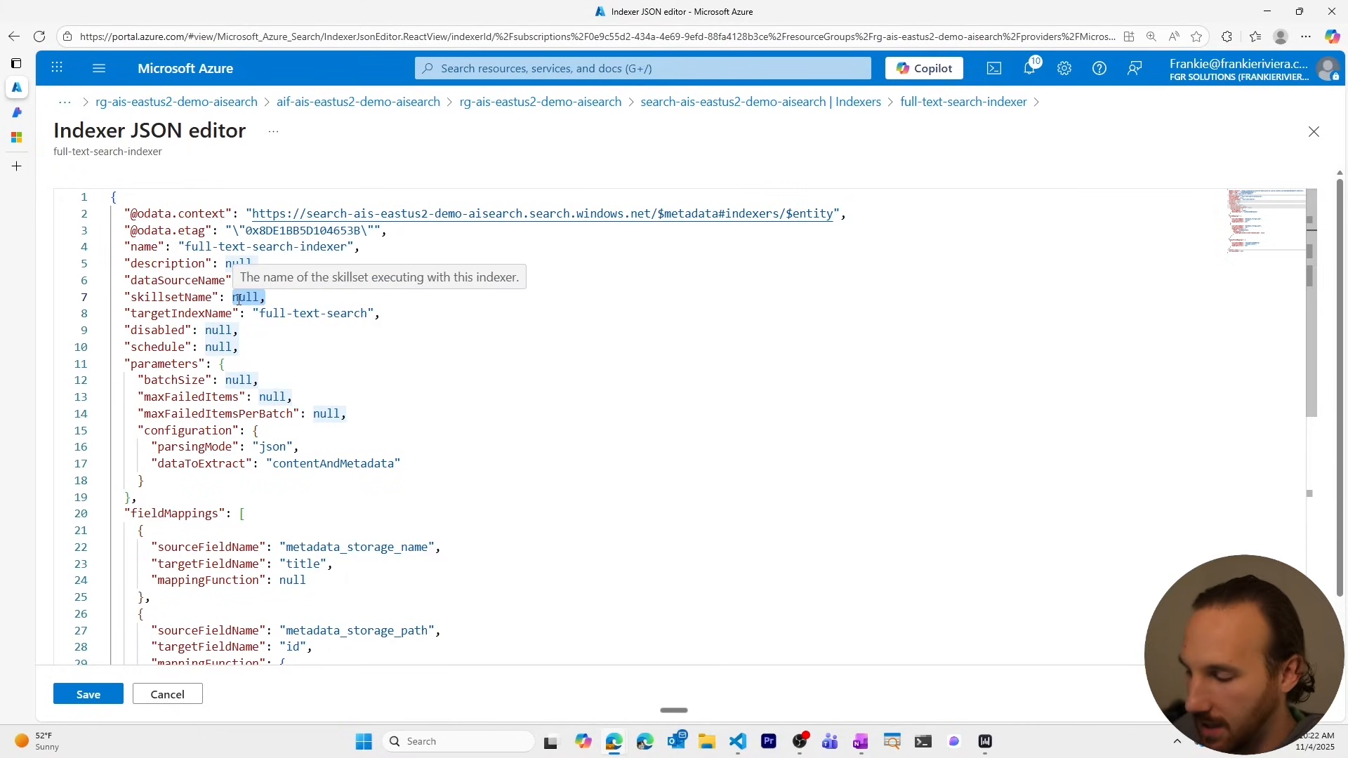
type("\"frankies-bakery-with-vector-skillset\"")
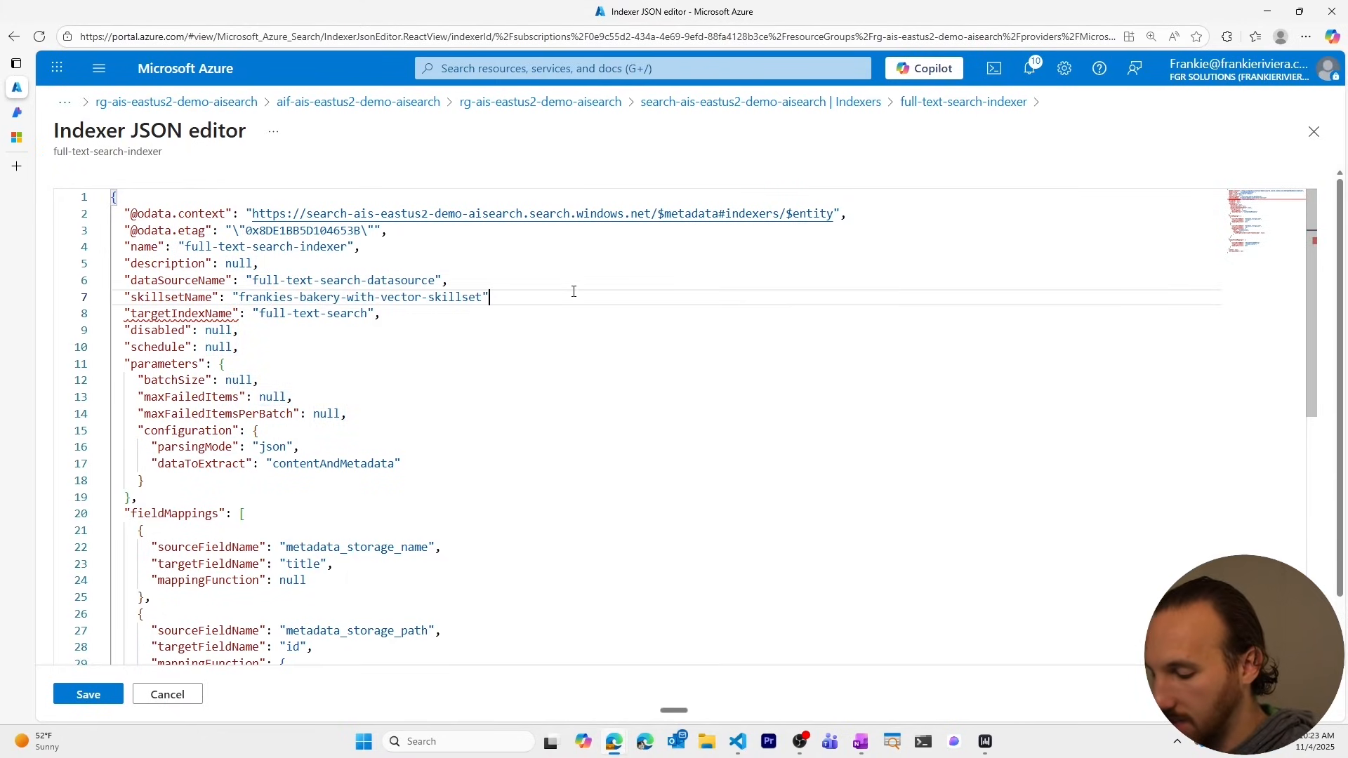
left_click(292, 344)
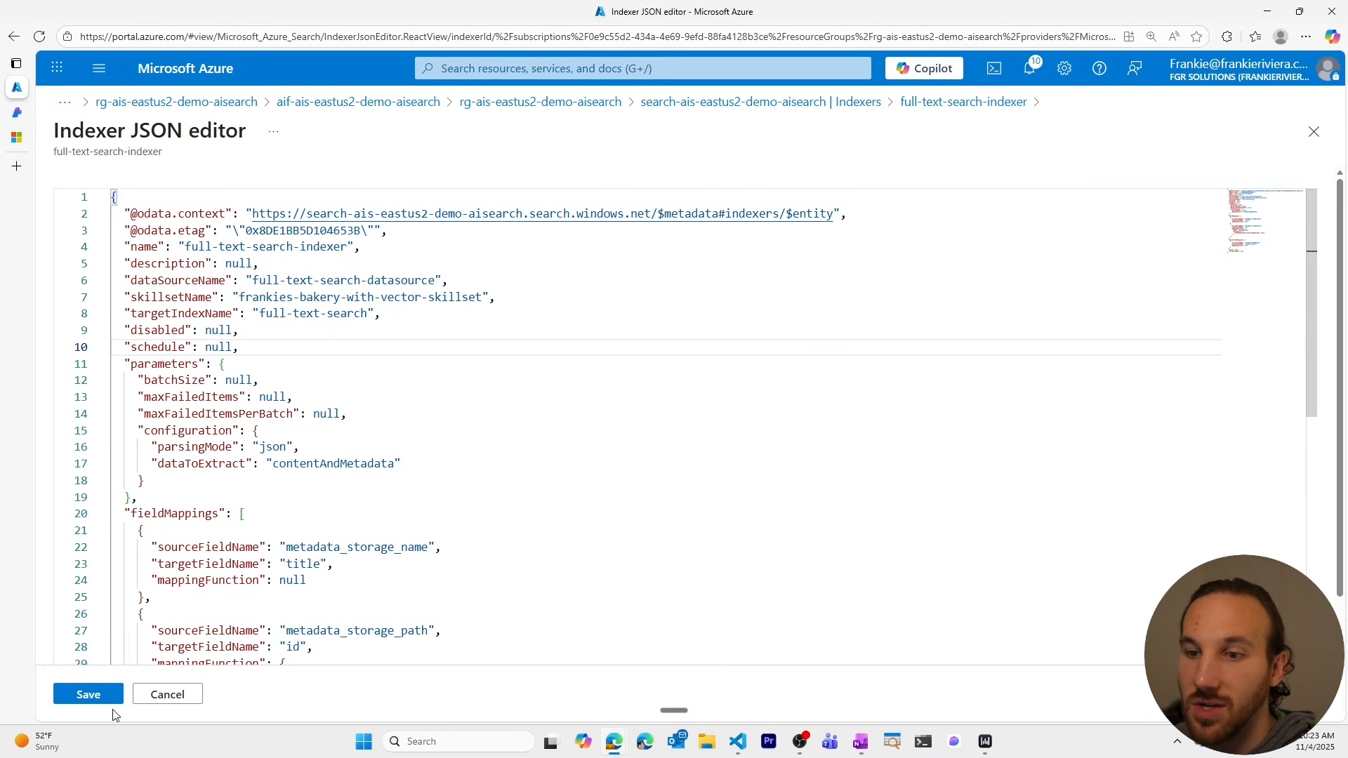
left_click(105, 696)
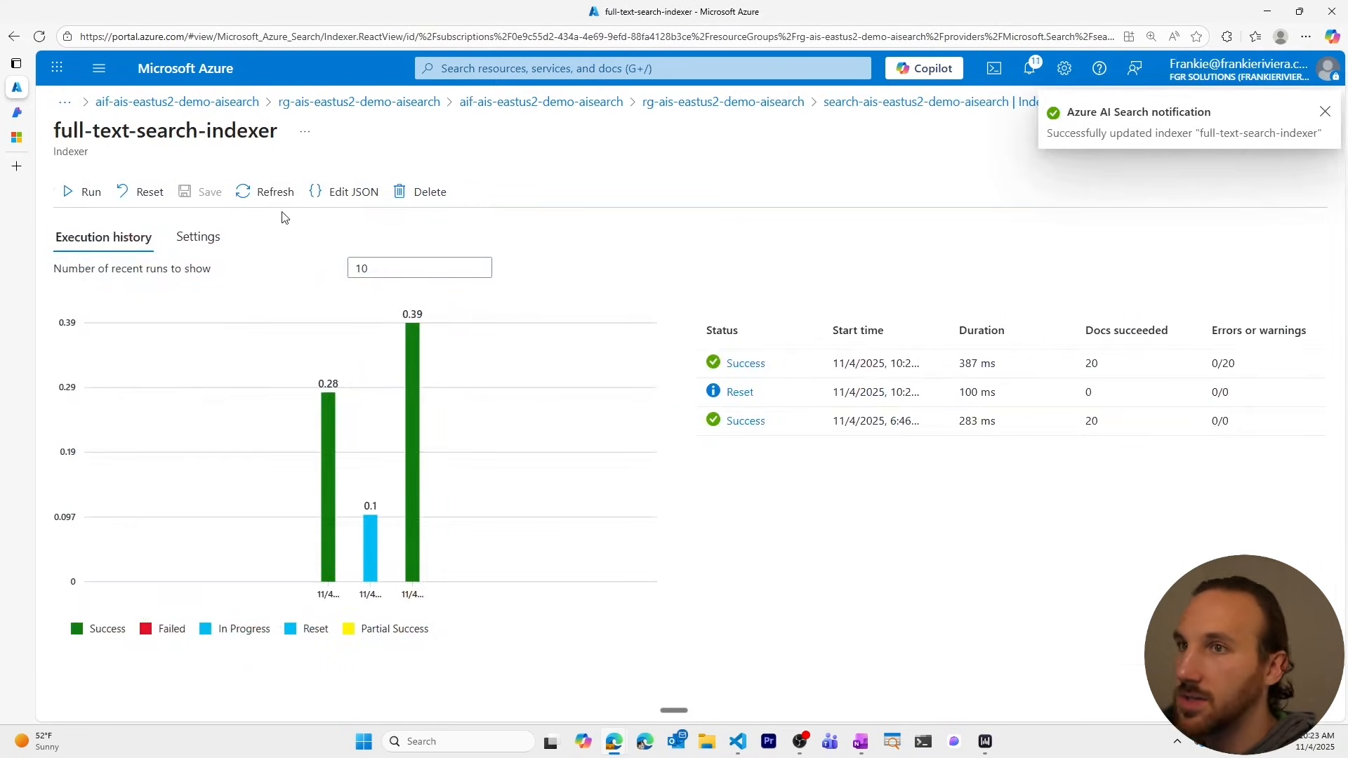
Step: Reset full-text-search-indexer, refresh its execution history, and start a new run
left_click(148, 192)
left_click(685, 511)
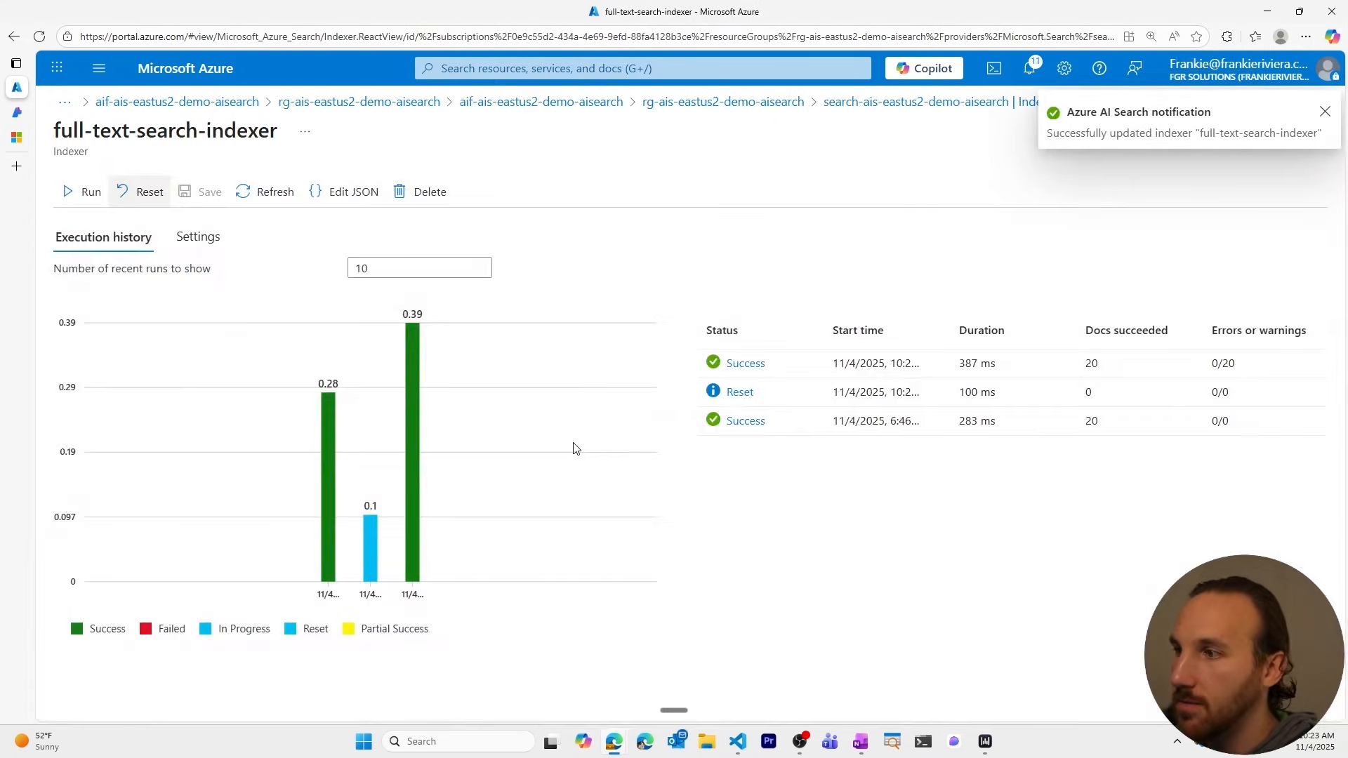
left_click(344, 192)
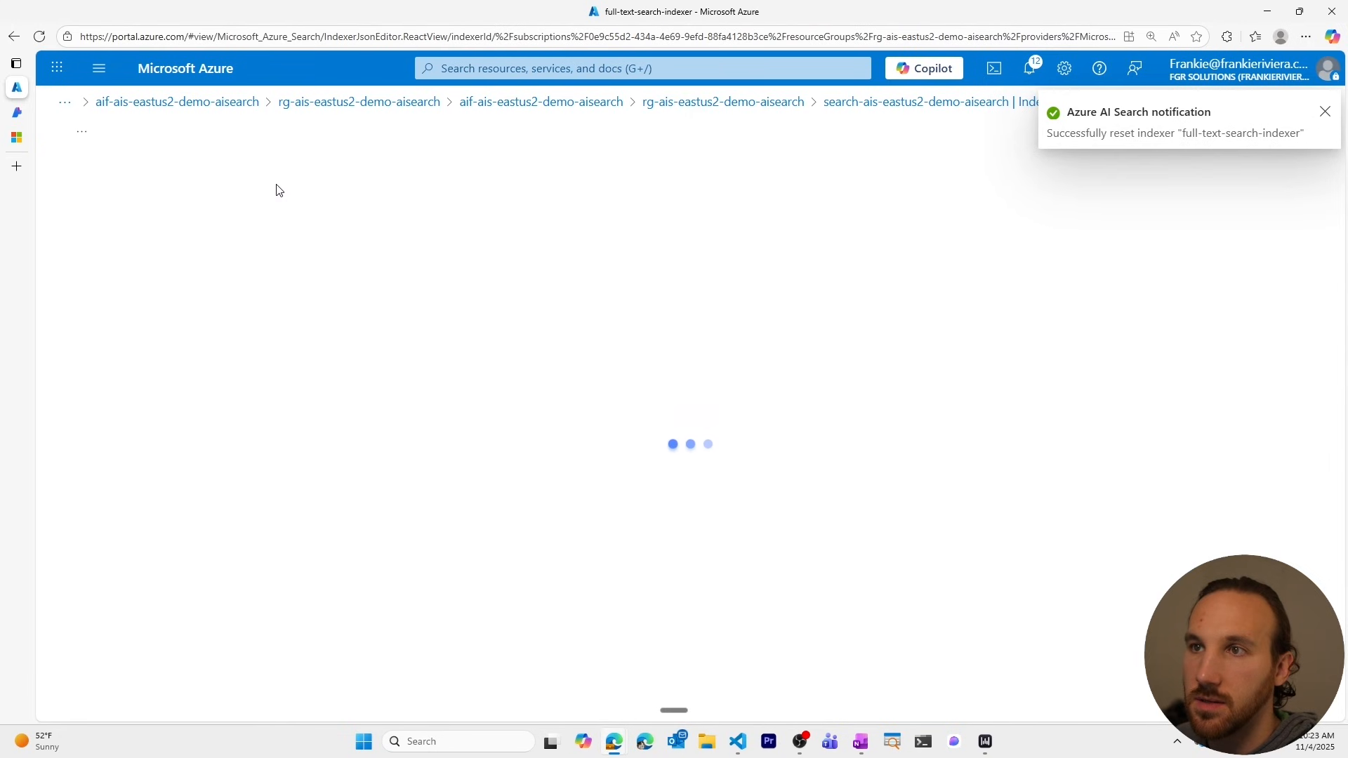
left_click(963, 102)
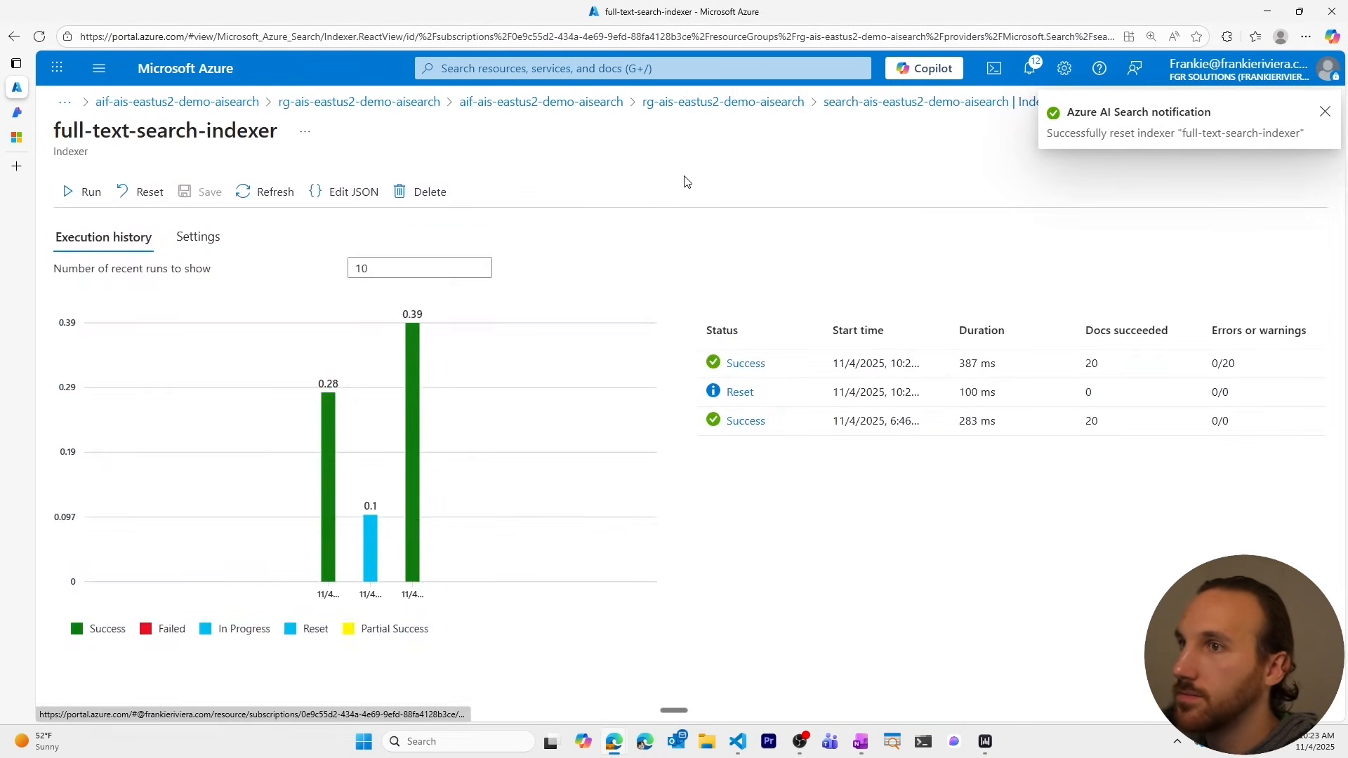
left_click(267, 192)
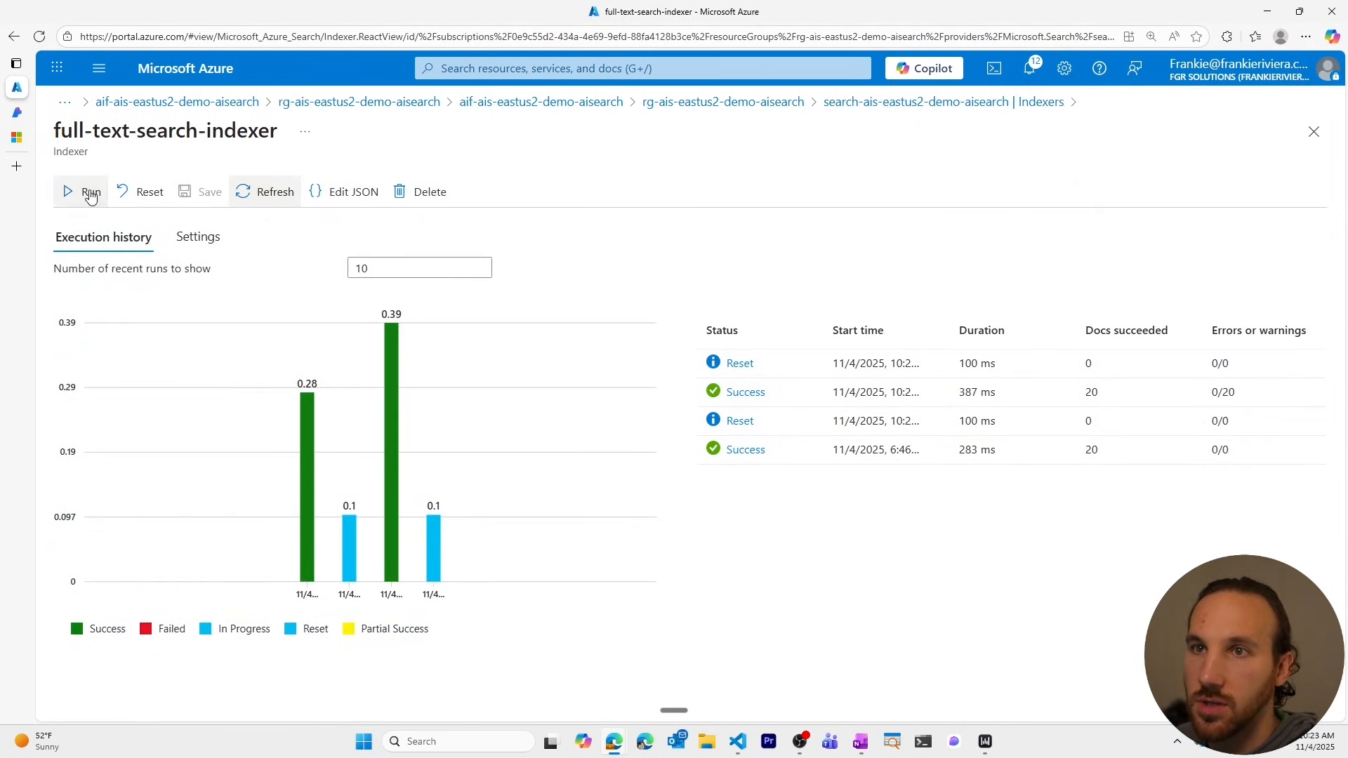
left_click(85, 191)
left_click(704, 487)
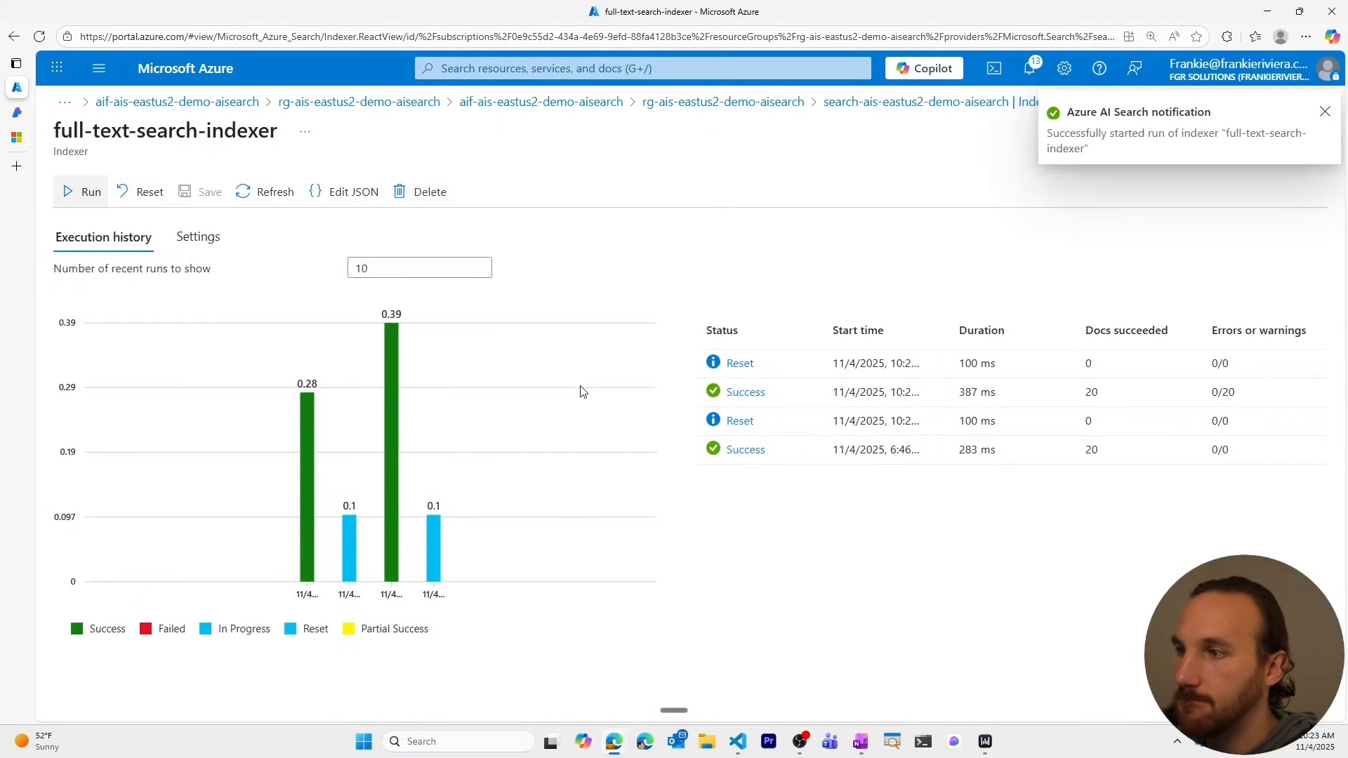
Step: Inspect the failed run's errors: 20 documents rejected for a content_vector 1536-dimension mismatch
left_click(261, 195)
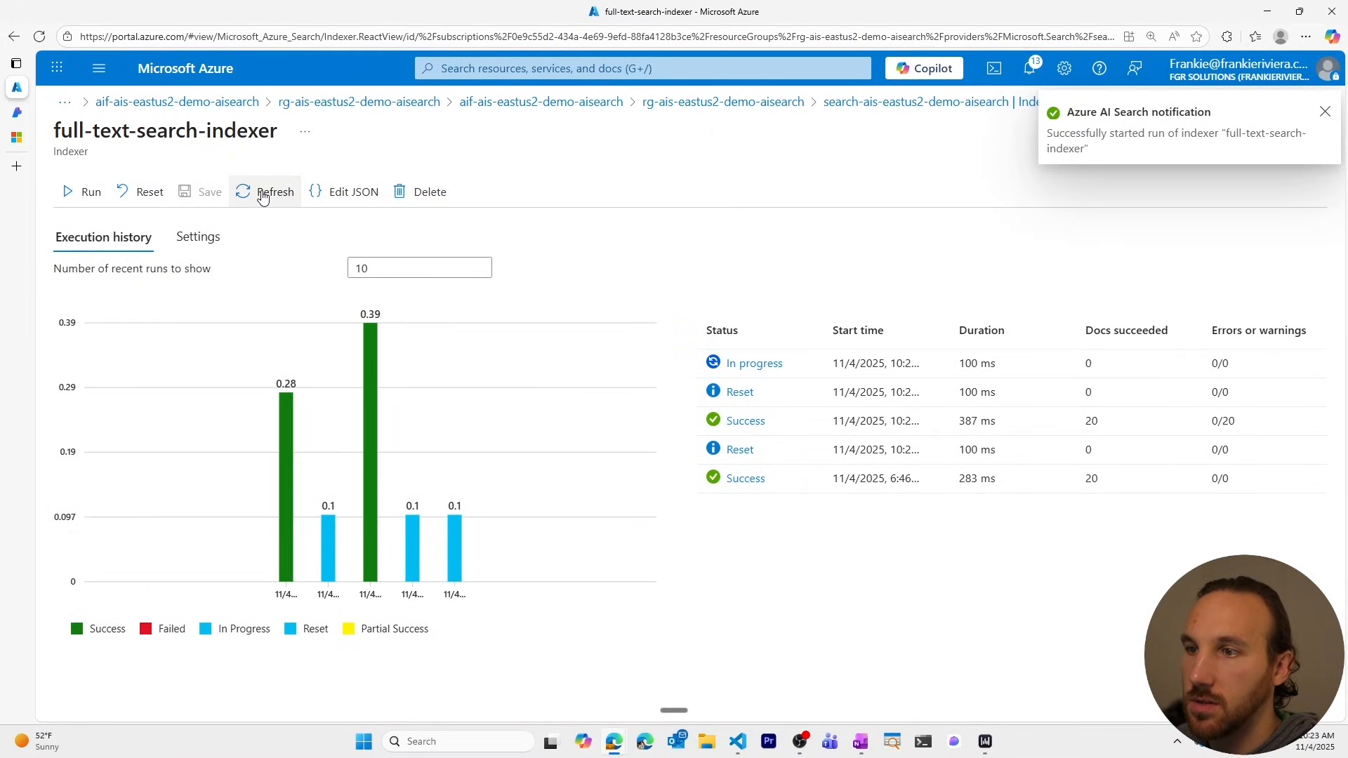
left_click(261, 196)
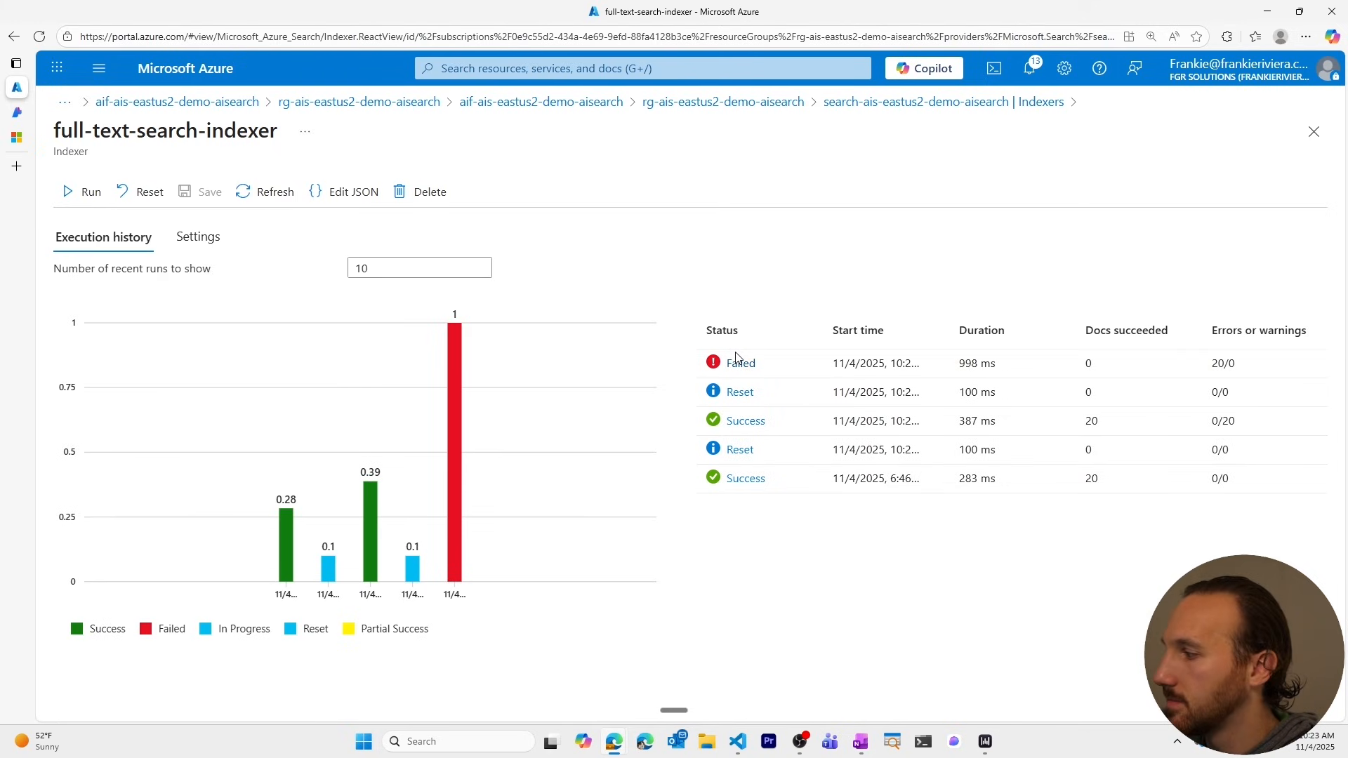
left_click(739, 362)
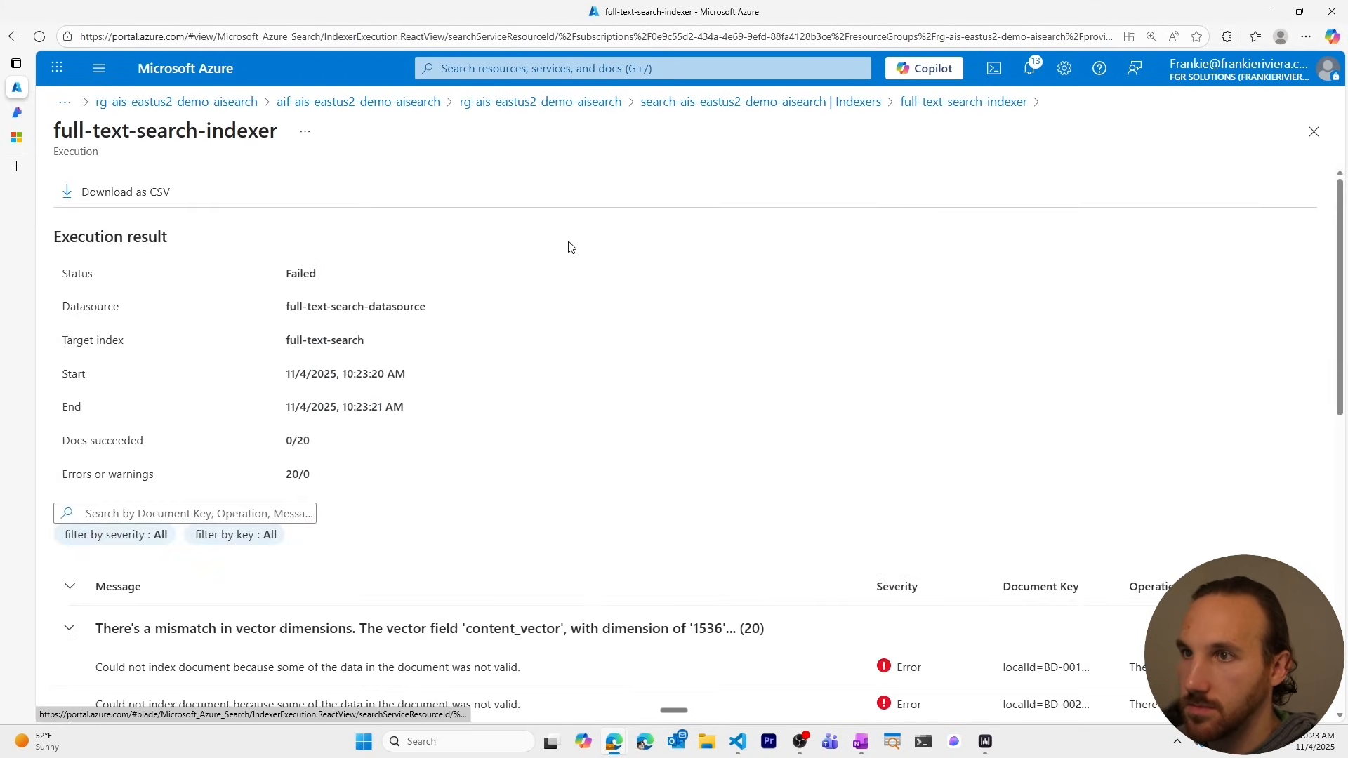
scroll(596, 365, "down", 5)
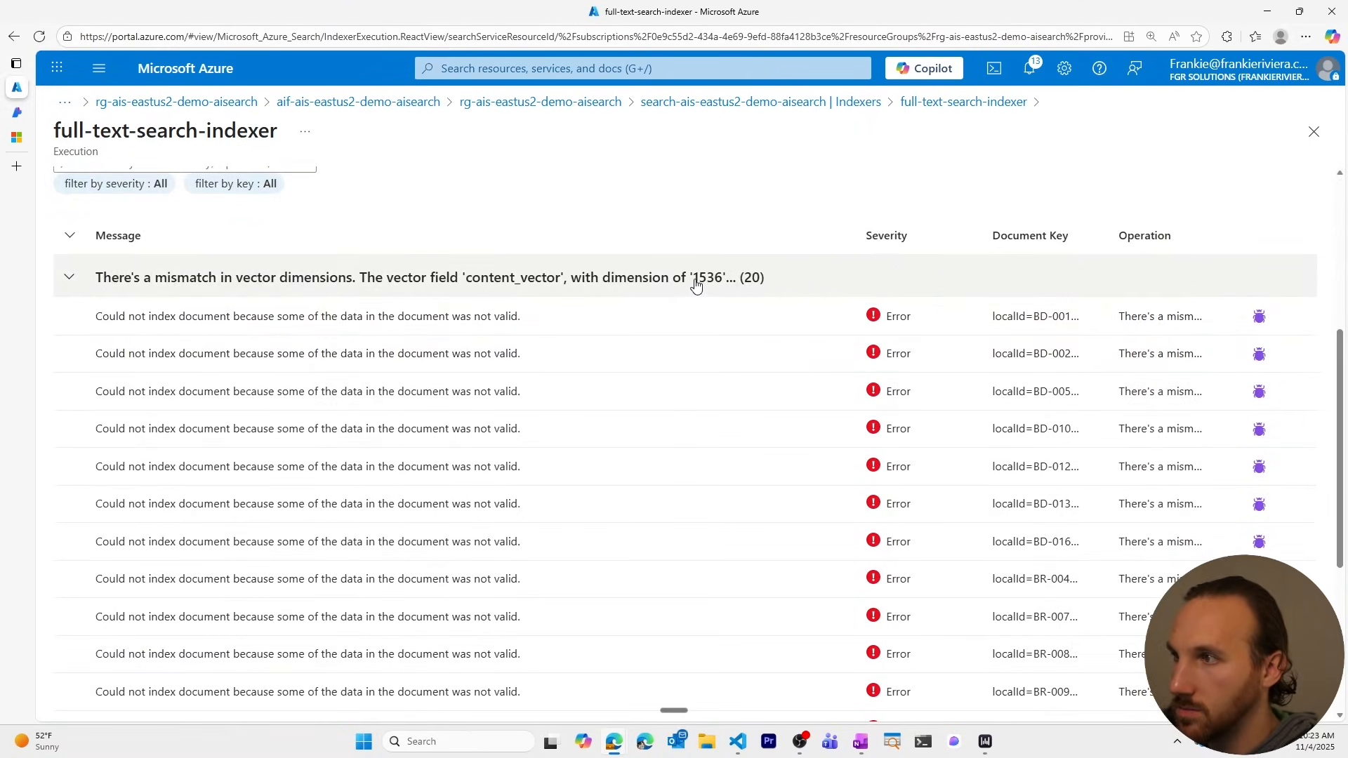
scroll(557, 250, "up", 5)
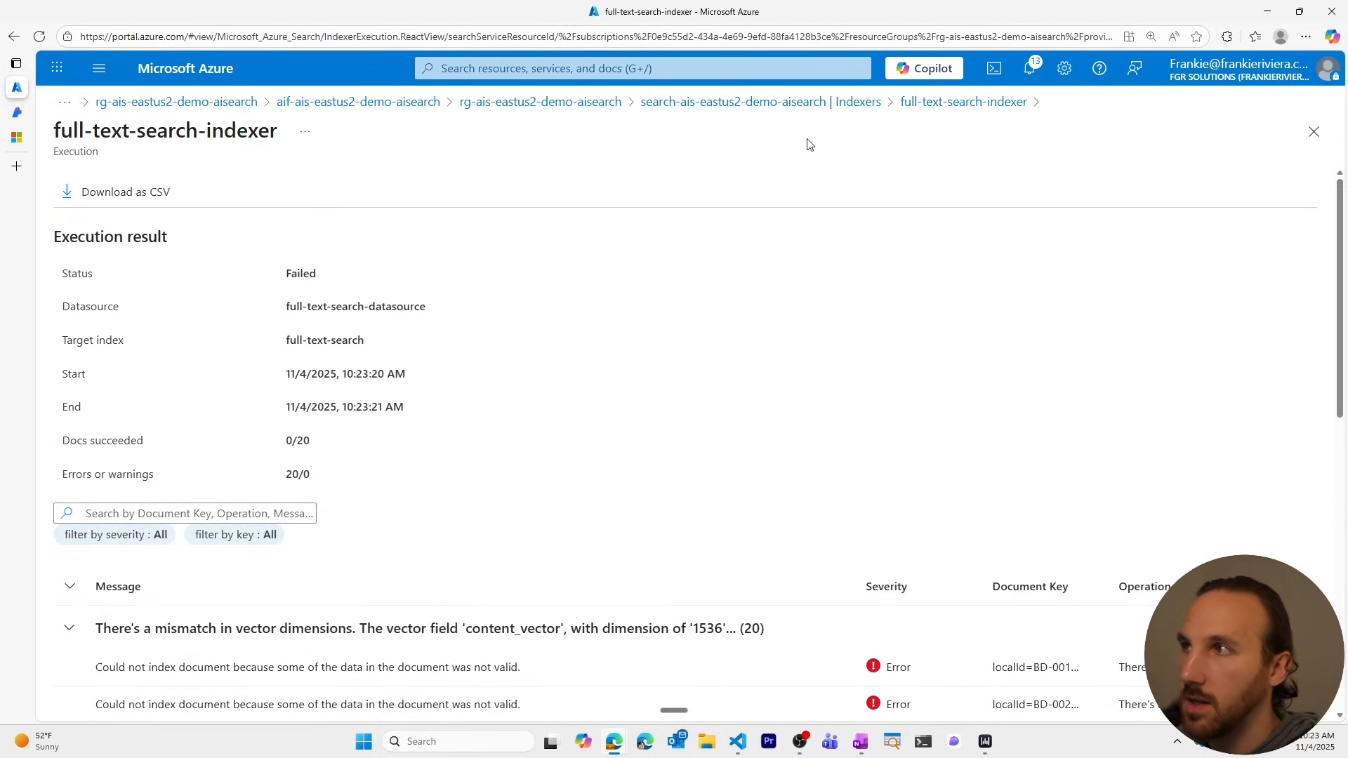
left_click(1011, 103)
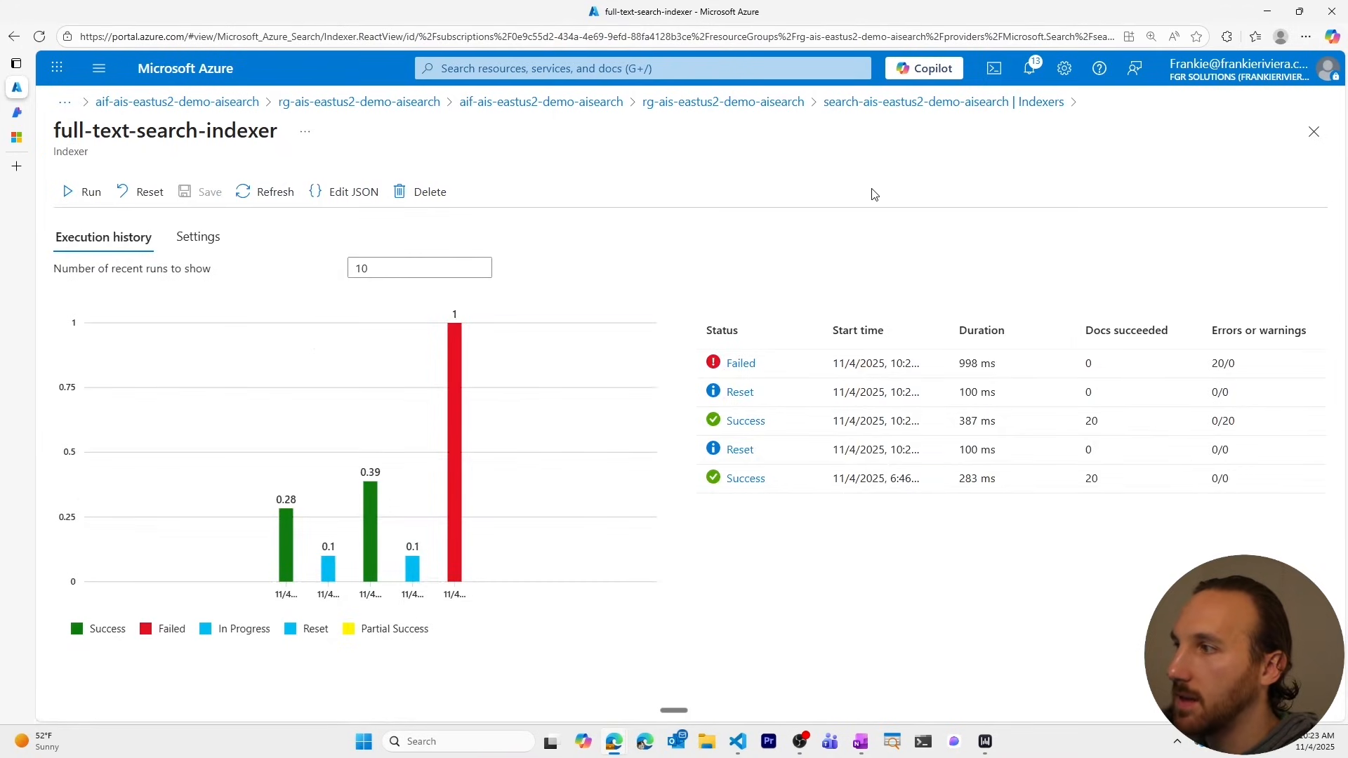
Step: Change the embedding skill's dimensions in frankies-bakery-with-vector-skillset from 1024 to 1536, per the docs
left_click(924, 101)
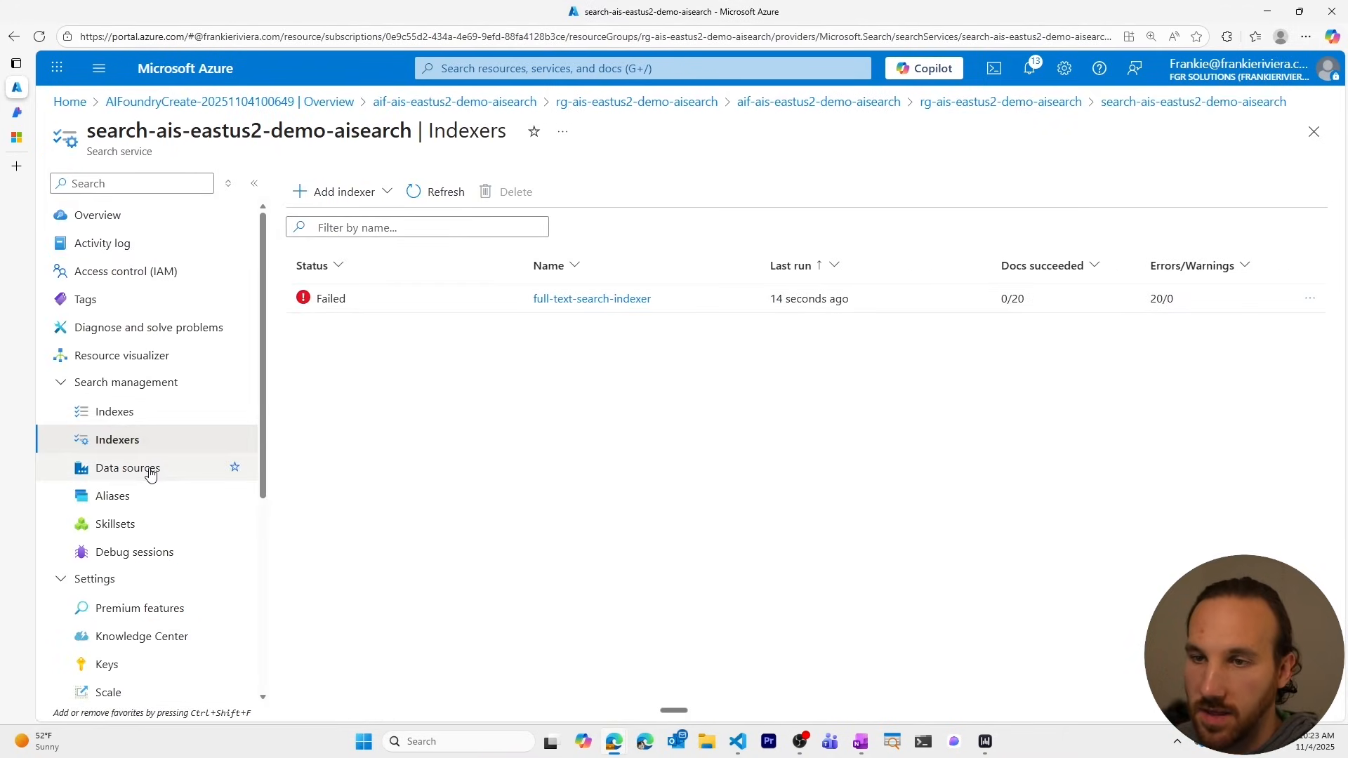
left_click(145, 524)
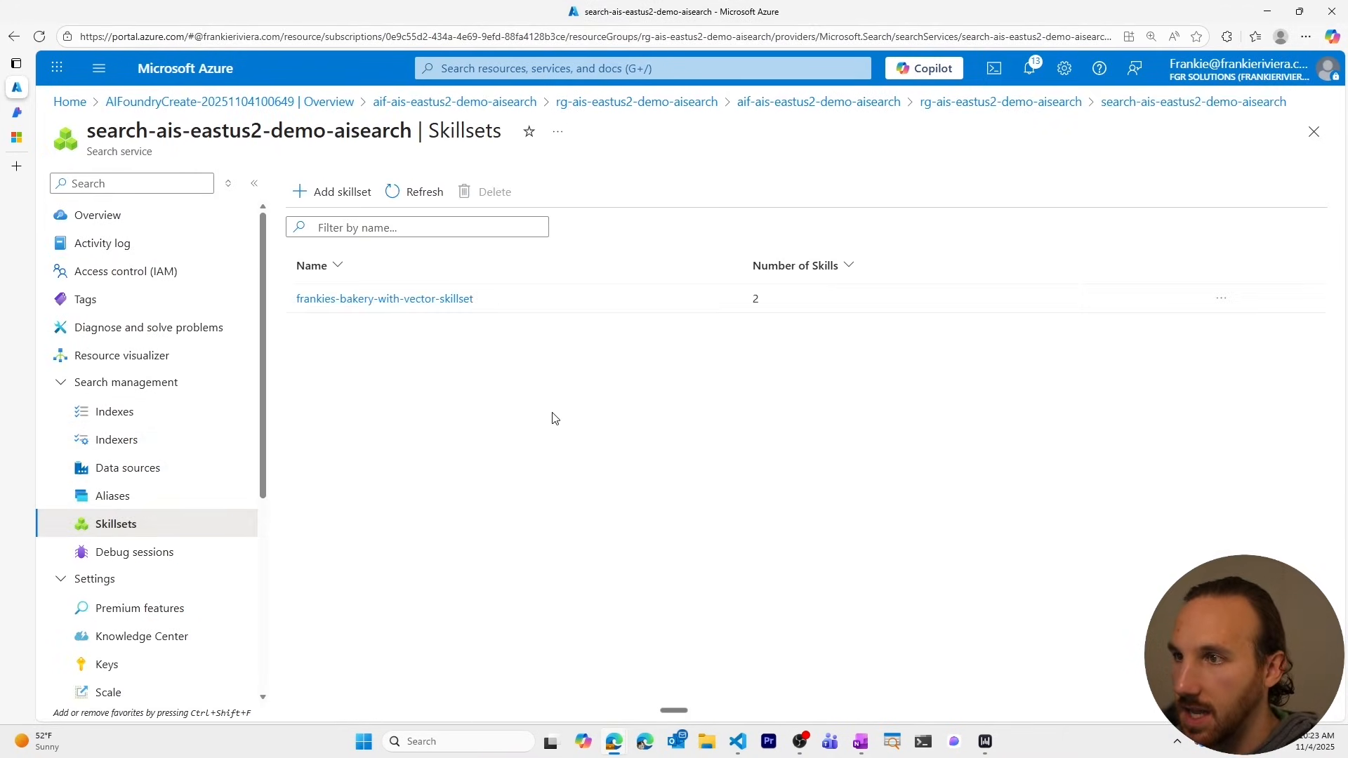
left_click(391, 302)
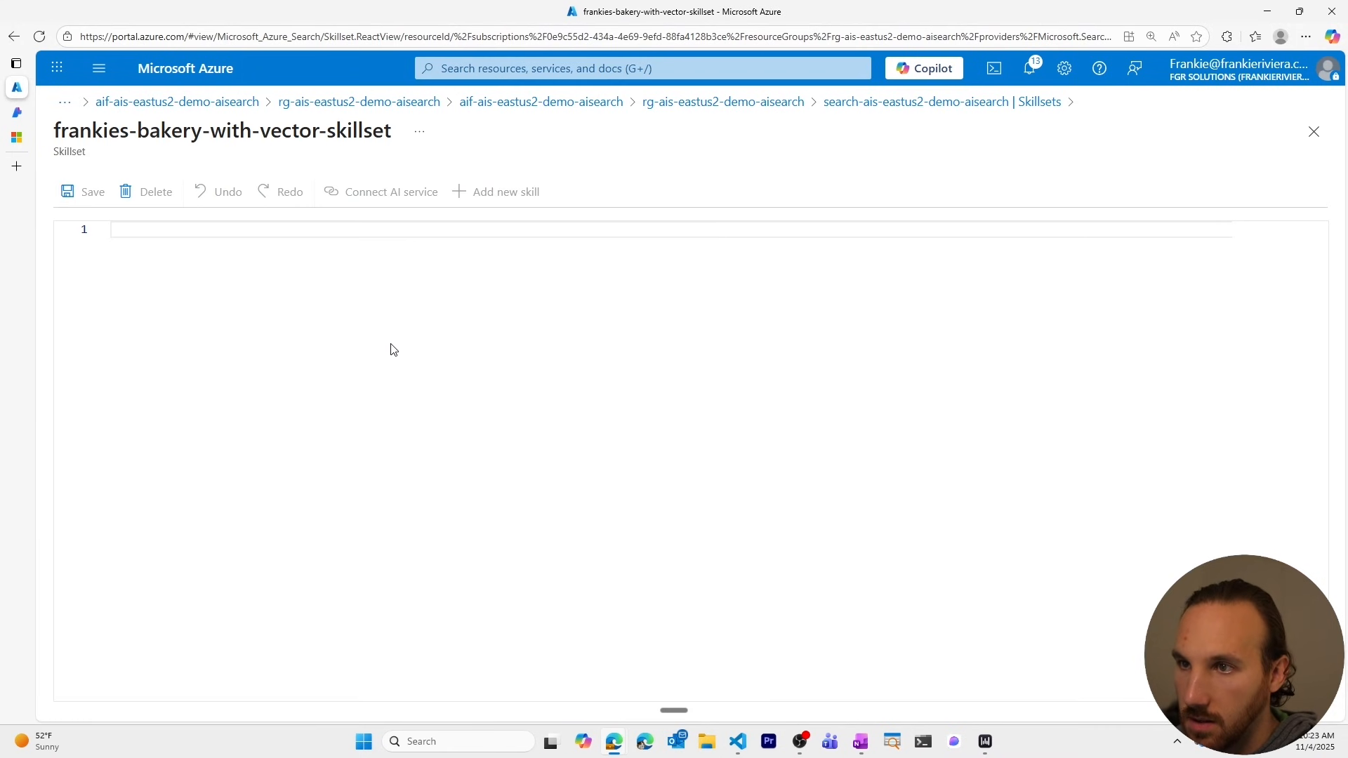
scroll(276, 507, "down", 5)
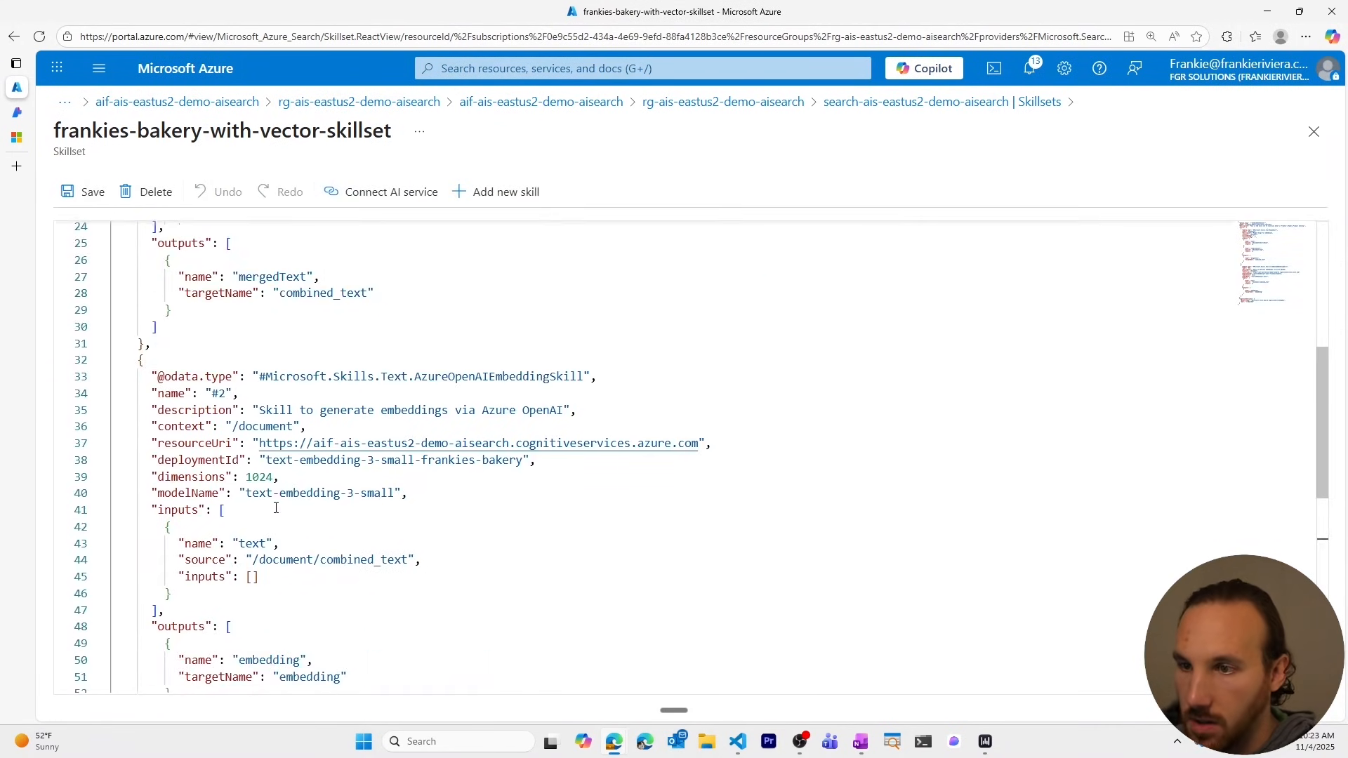
double_click(260, 477)
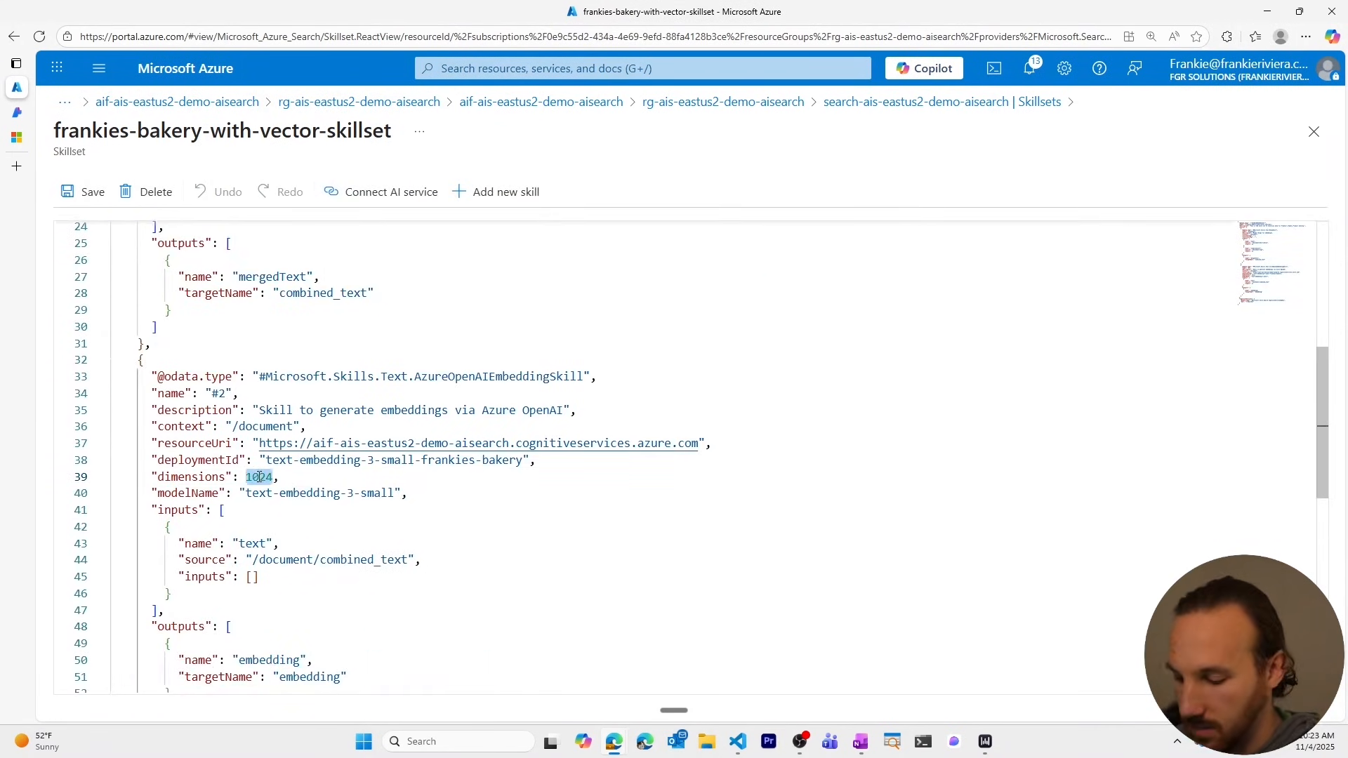
key("ctrl+v")
key("ctrl+z")
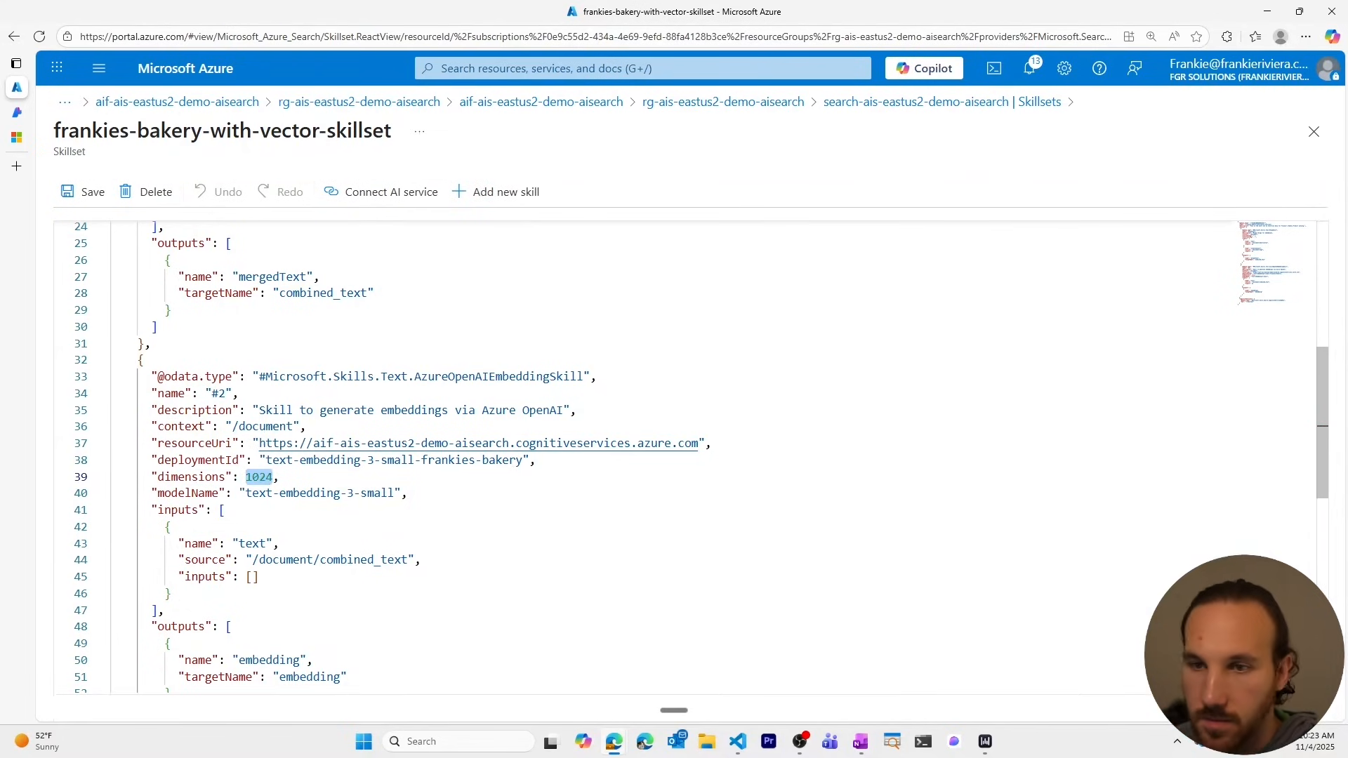
key("ctrl+Tab")
left_click(831, 491)
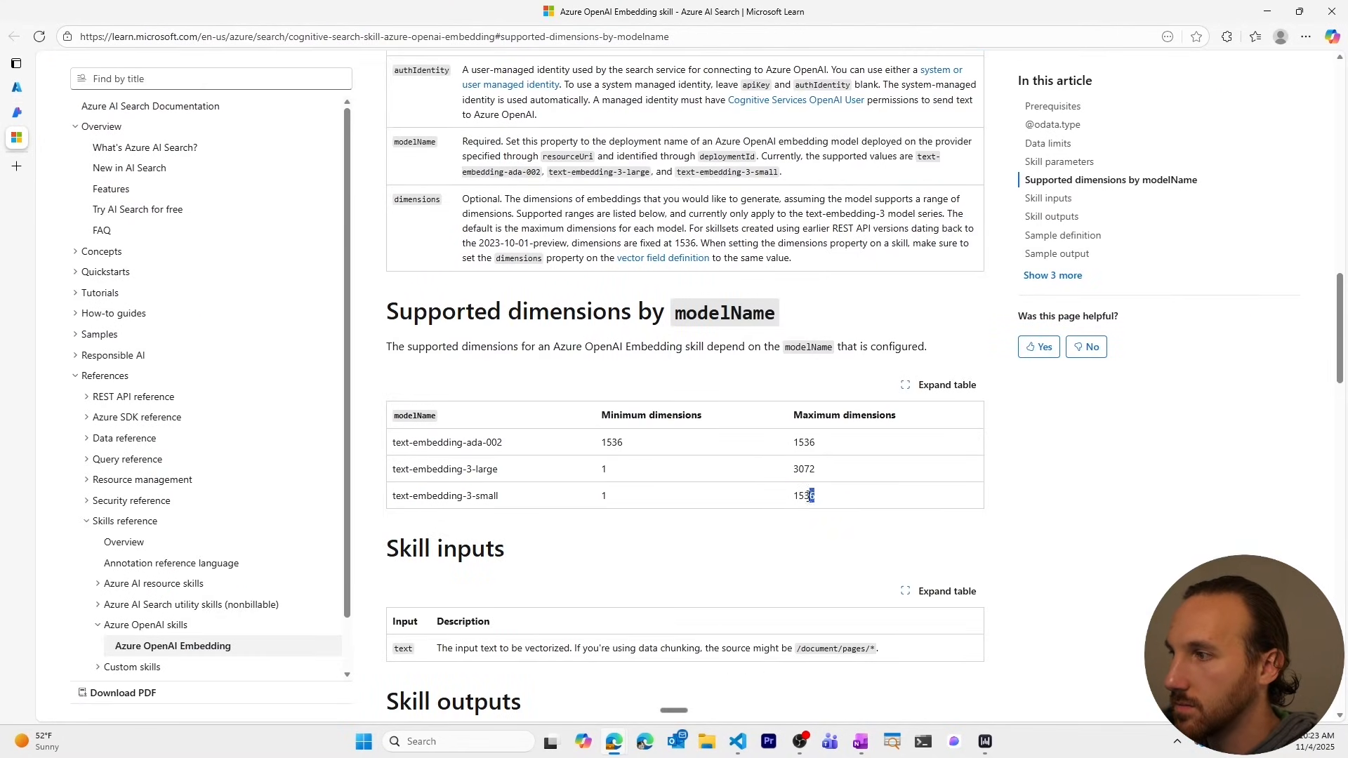
left_click(17, 87)
type("1536")
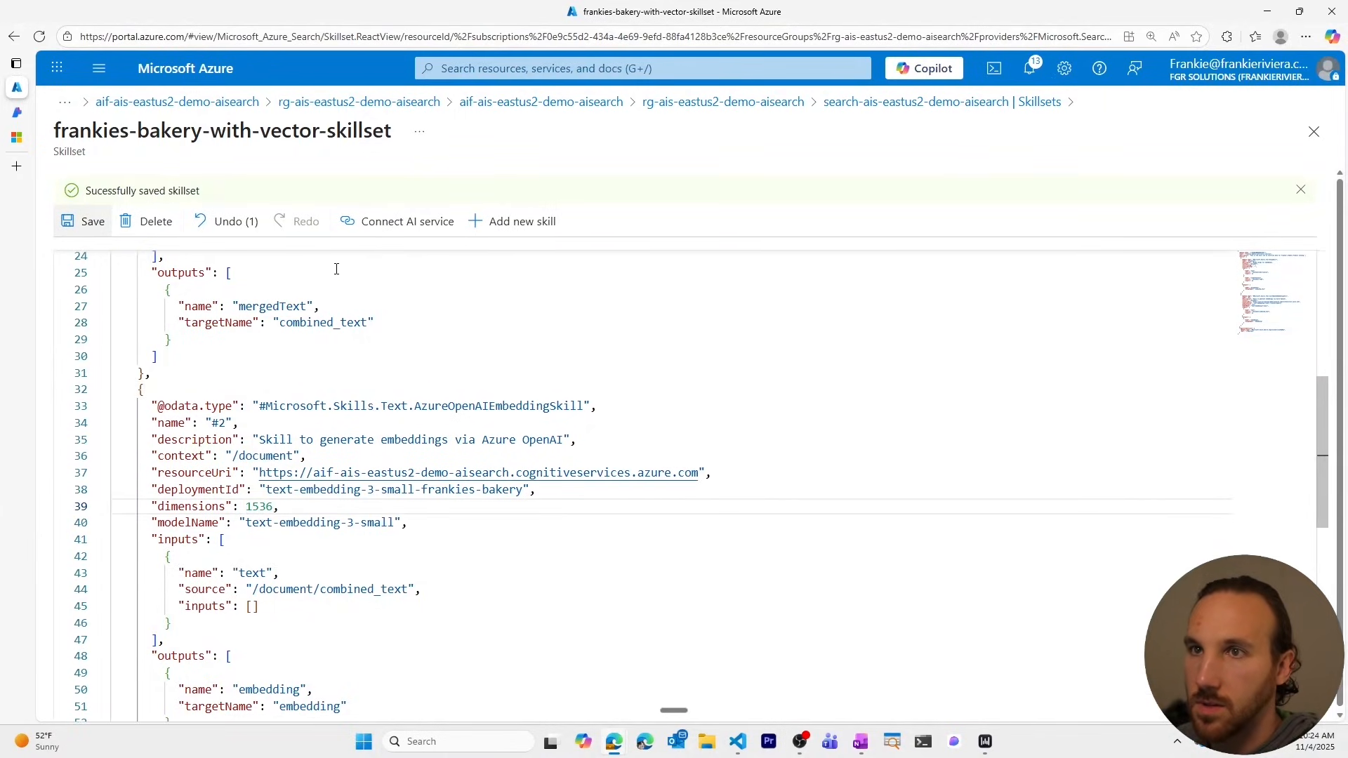
left_click(983, 102)
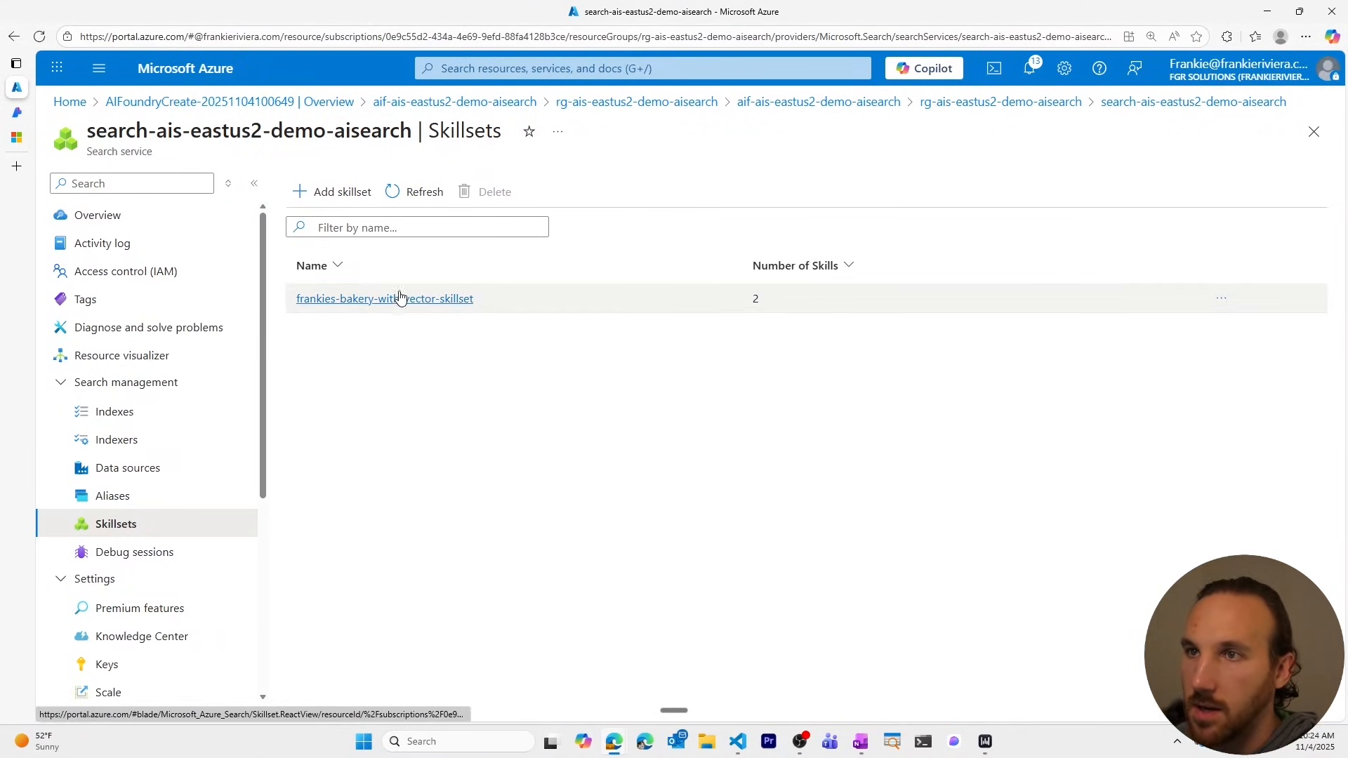
Step: Reset and run full-text-search-indexer again, refreshing to see a successful 20-document run
left_click(149, 418)
left_click(179, 445)
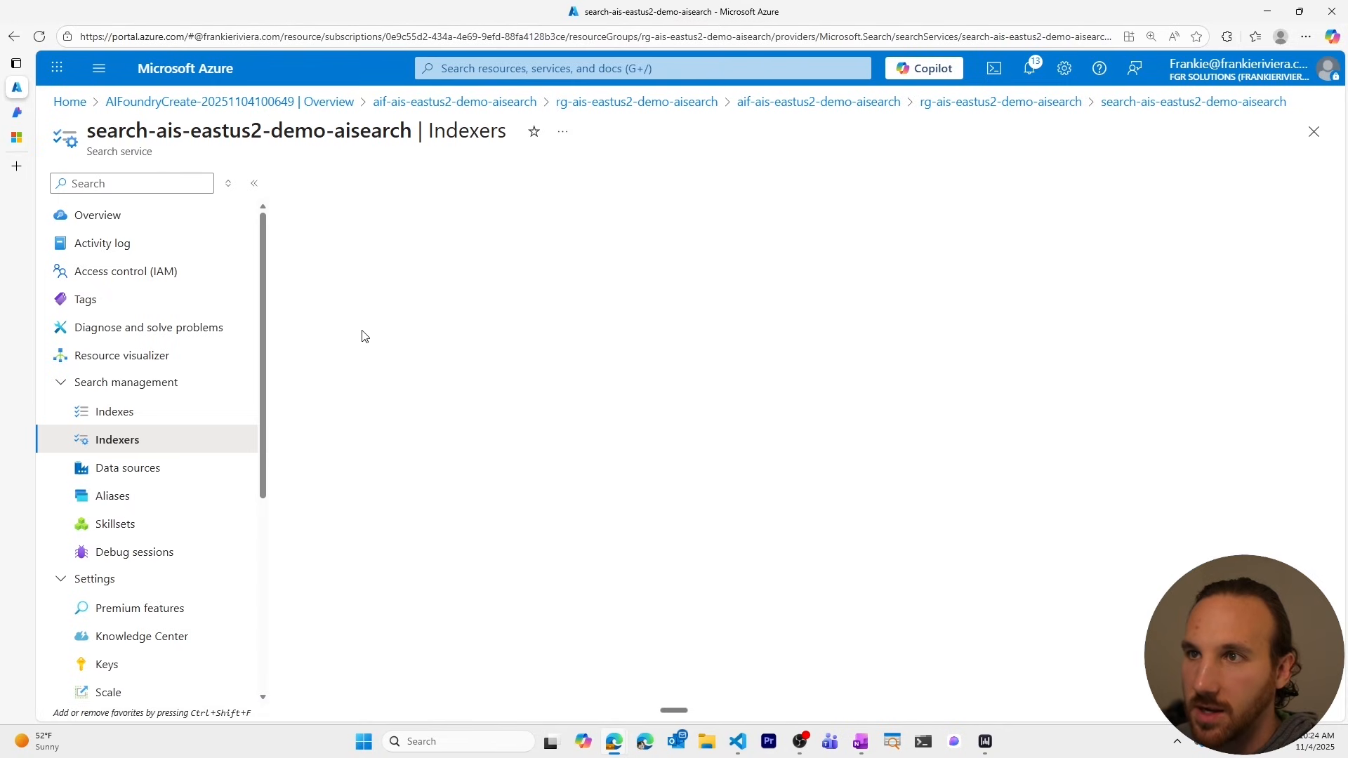
left_click(551, 307)
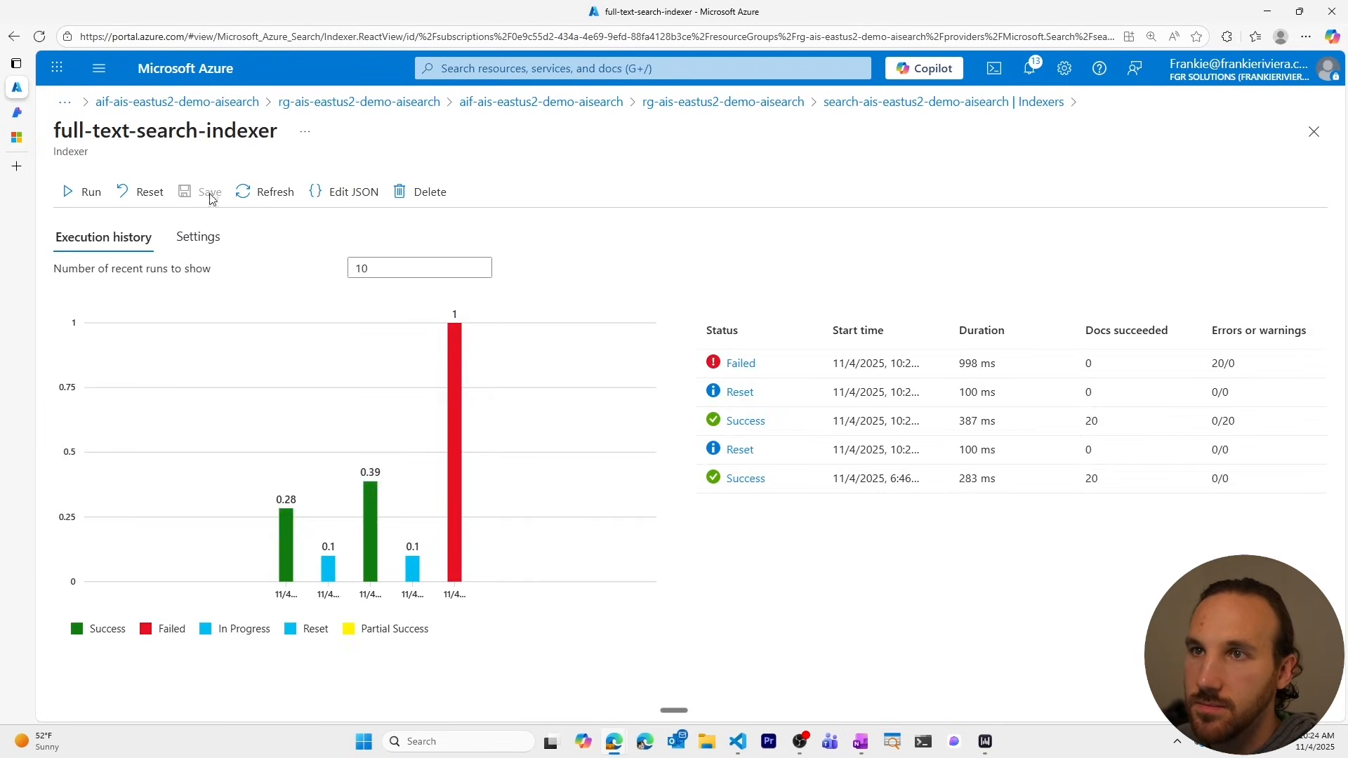
left_click(148, 195)
left_click(704, 505)
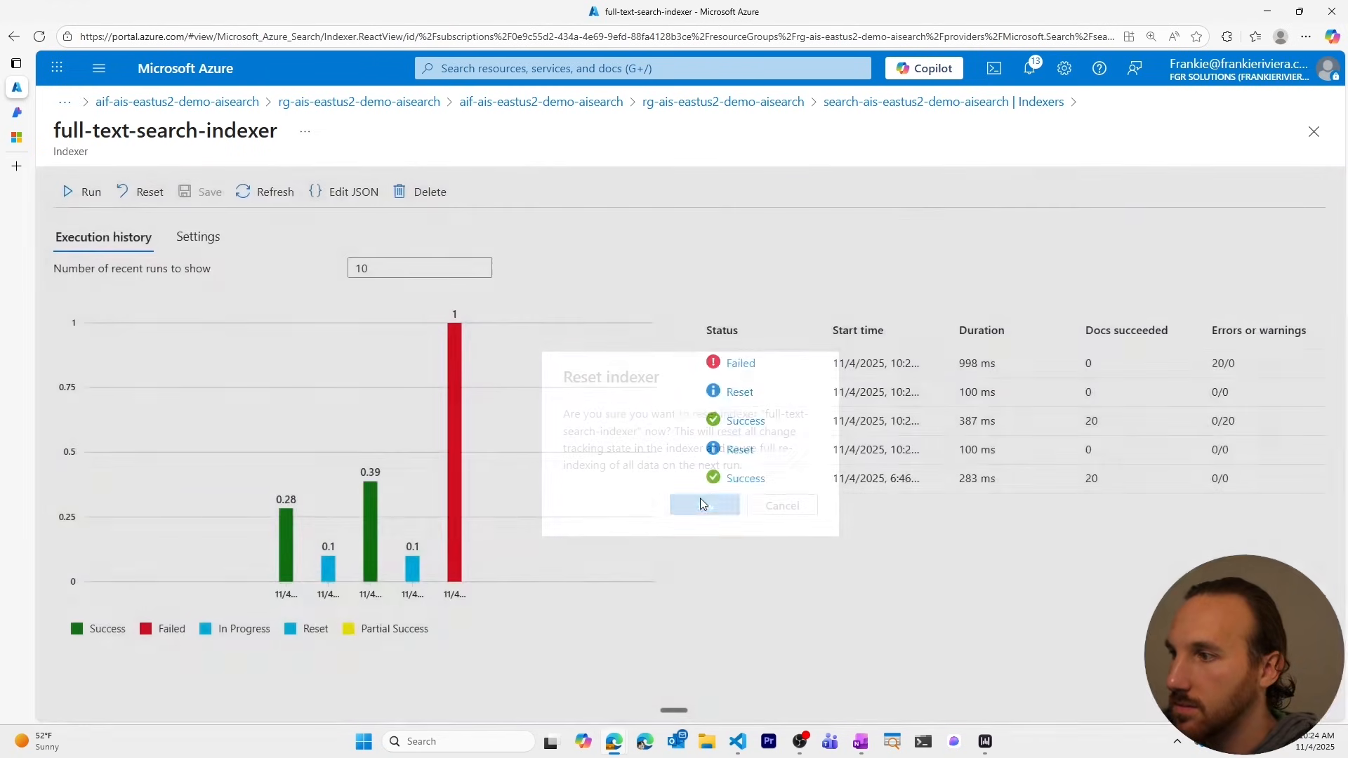
left_click(86, 193)
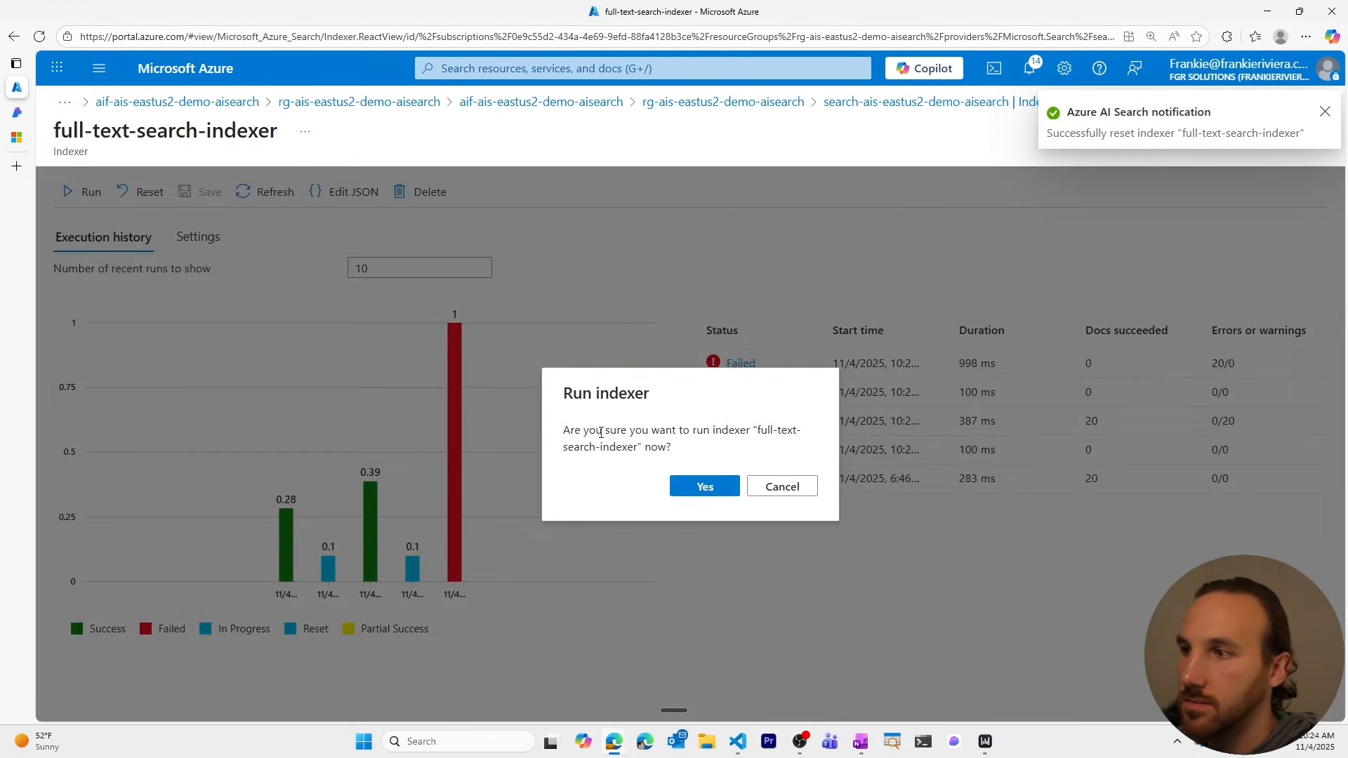
left_click(704, 487)
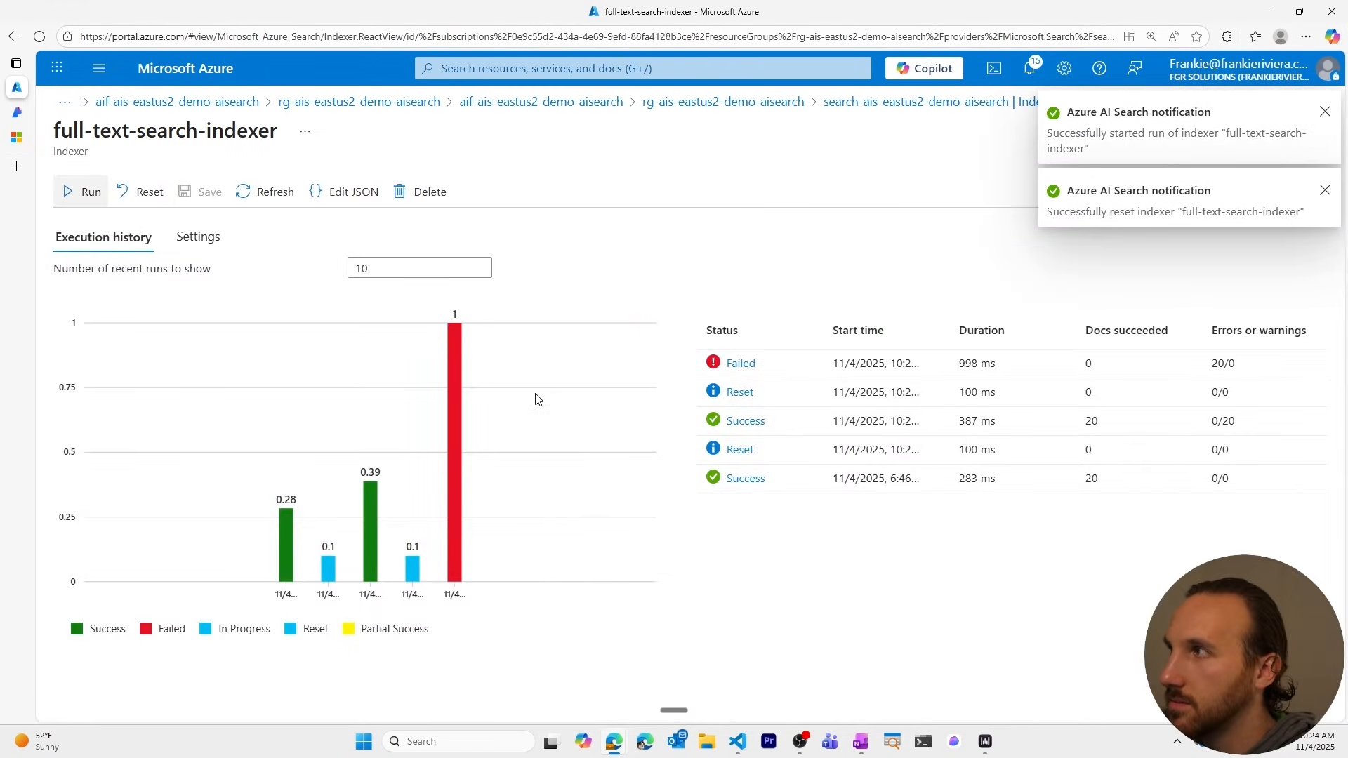
left_click(265, 200)
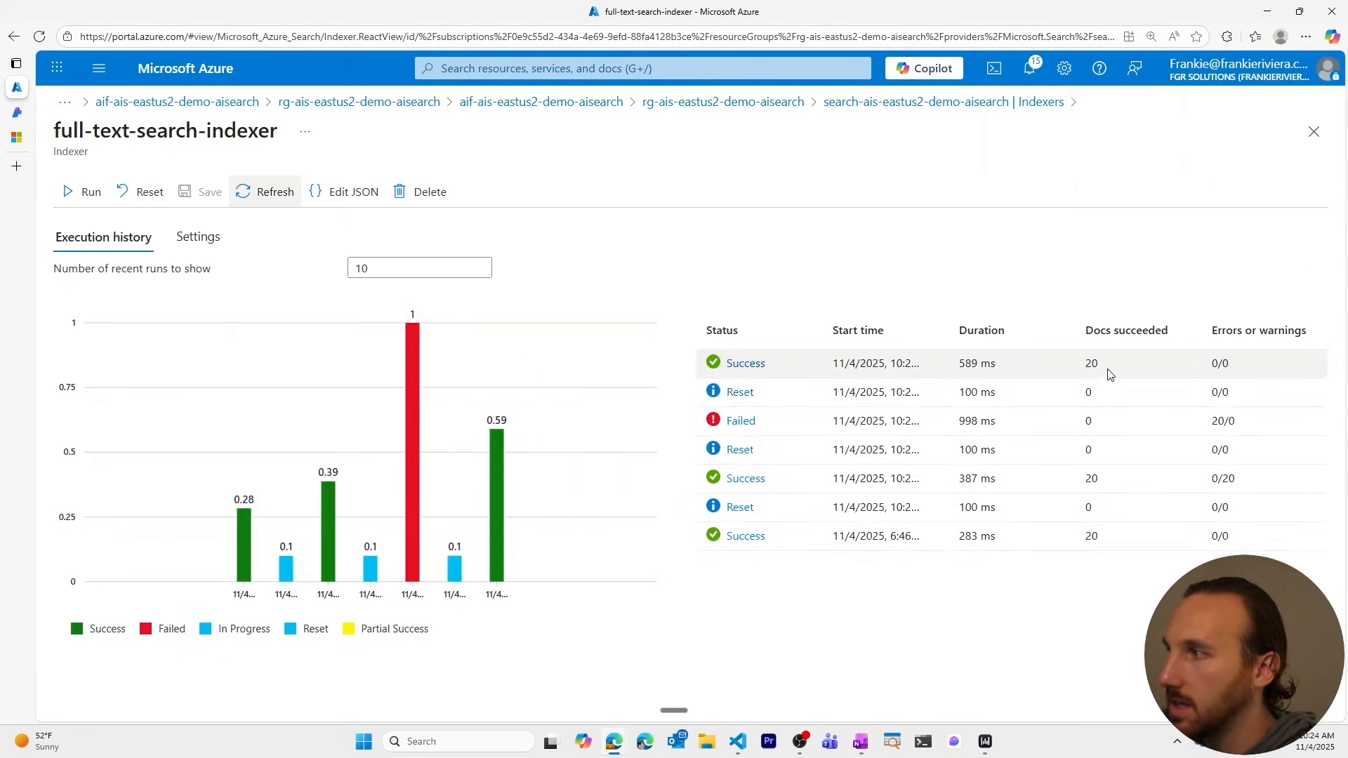
Step: Open the full-text-search index from the Indexes list
left_click(931, 104)
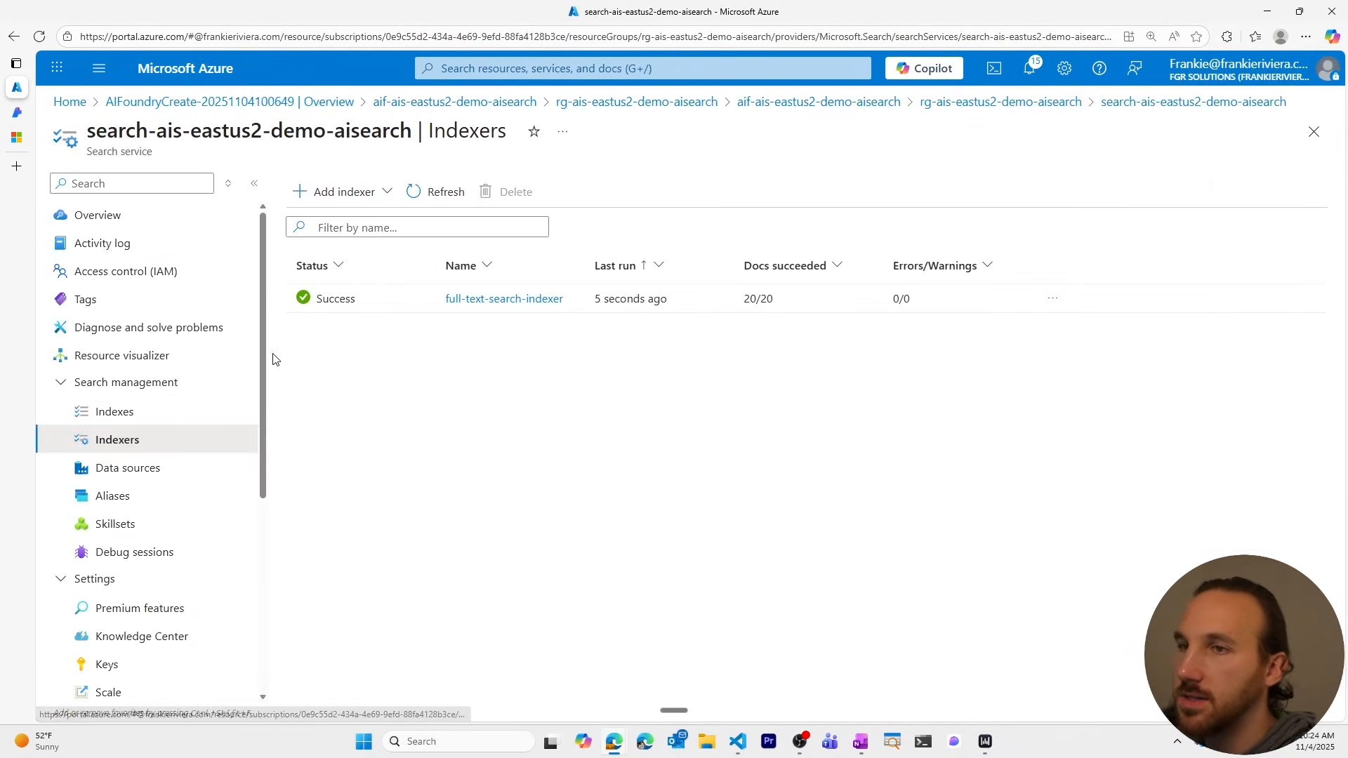
left_click(116, 411)
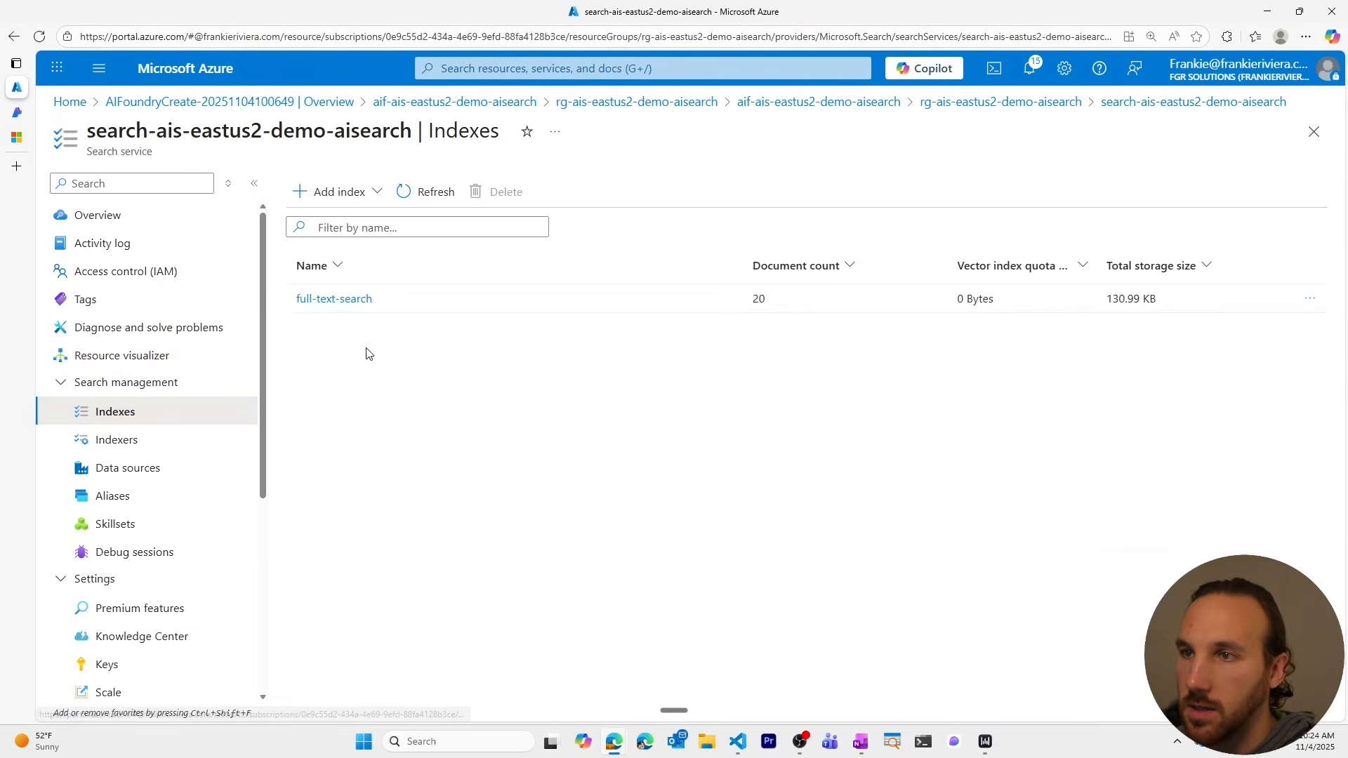
left_click(342, 301)
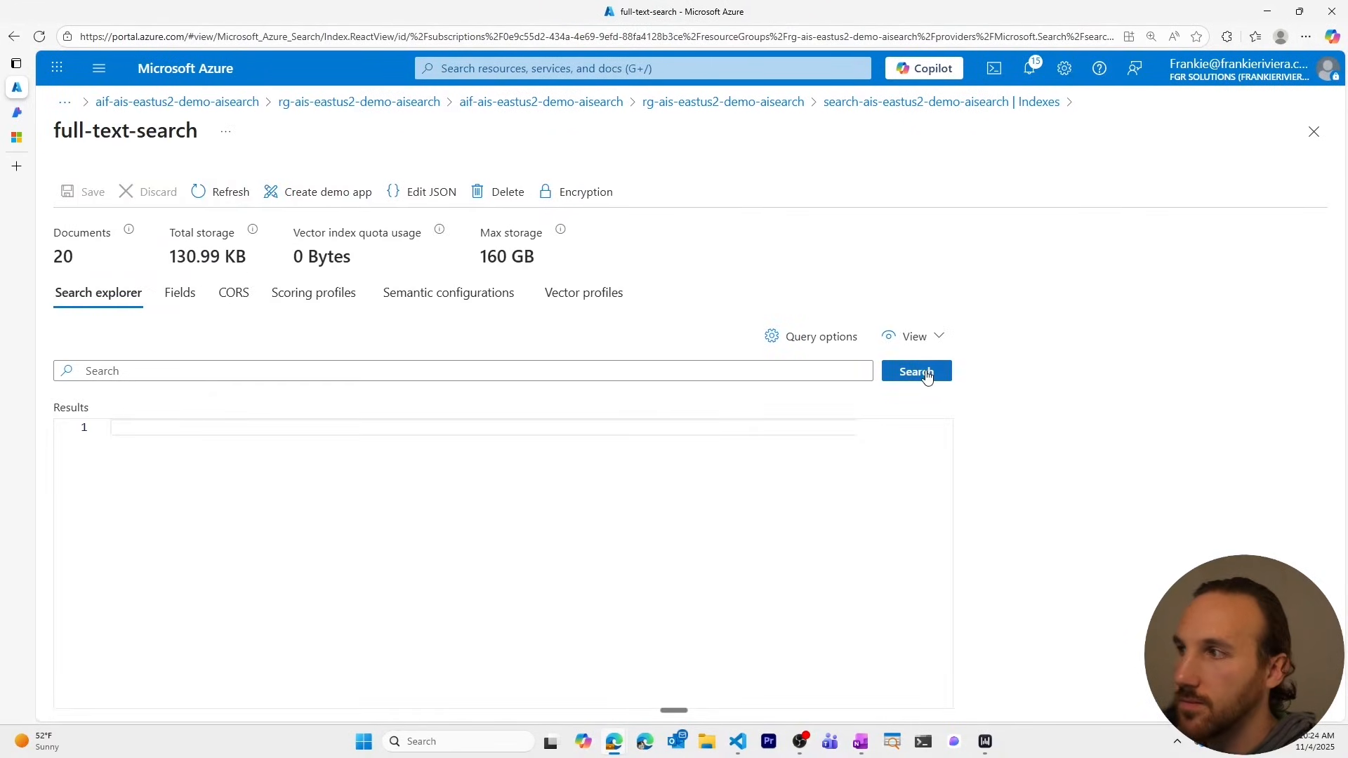
Step: Search the whole index and inspect the populated content_vector embeddings in the 20 results
left_click(925, 374)
scroll(315, 554, "down", 1)
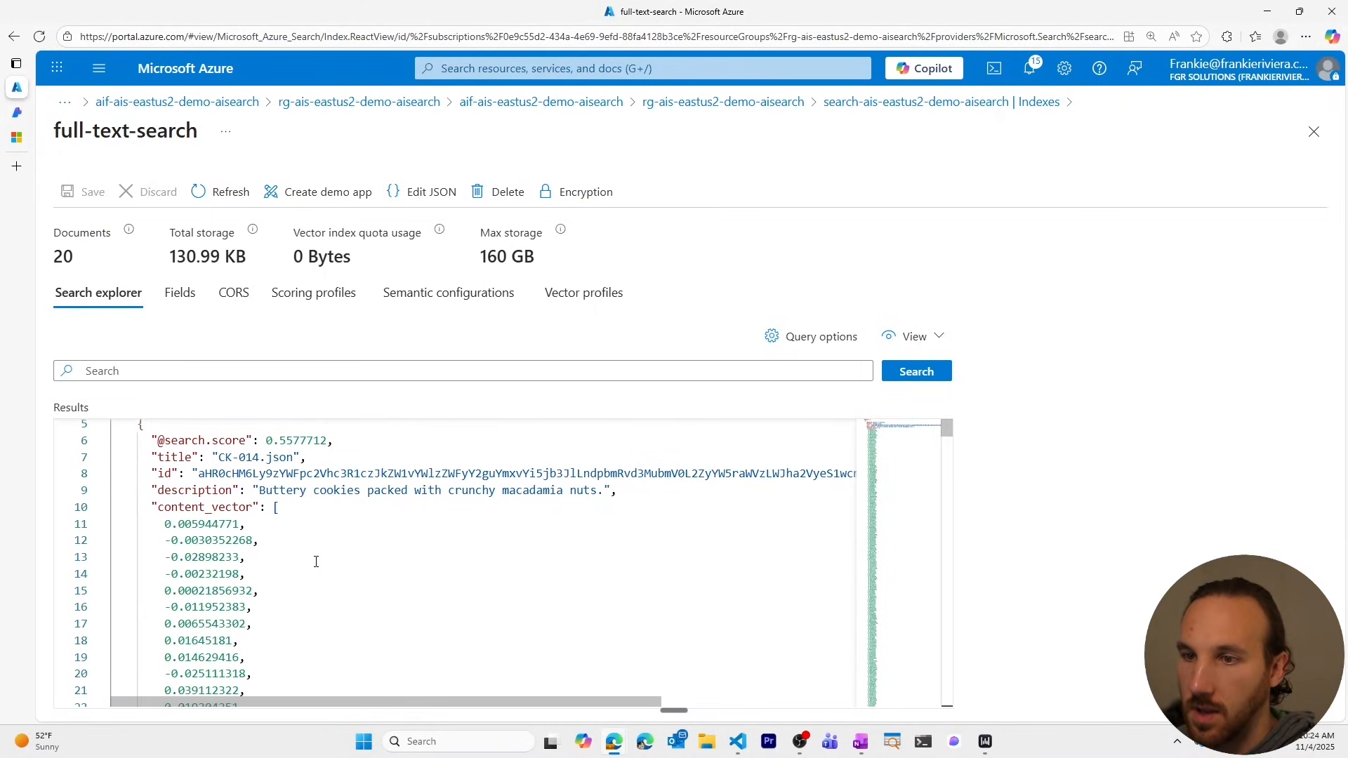
scroll(267, 597, "up", 1)
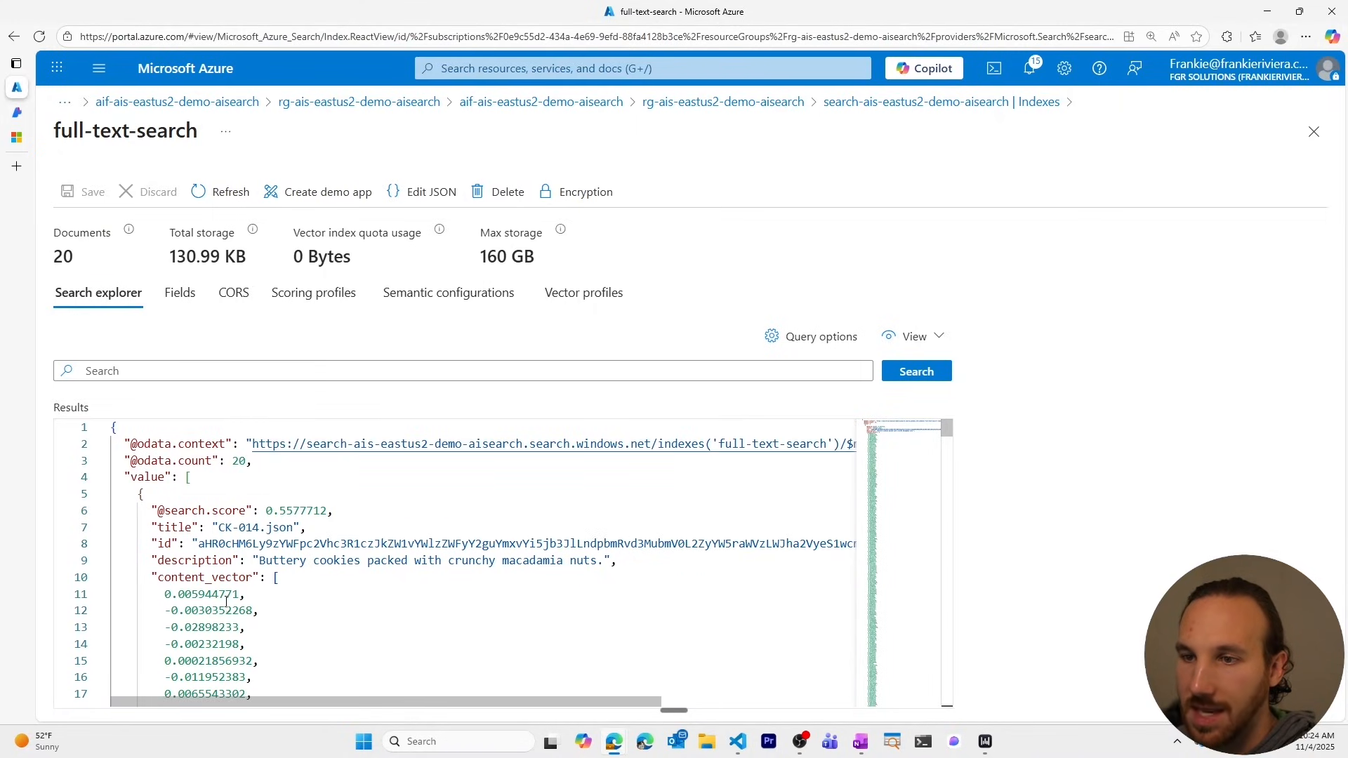
scroll(225, 610, "down", 1)
scroll(225, 531, "down", 1)
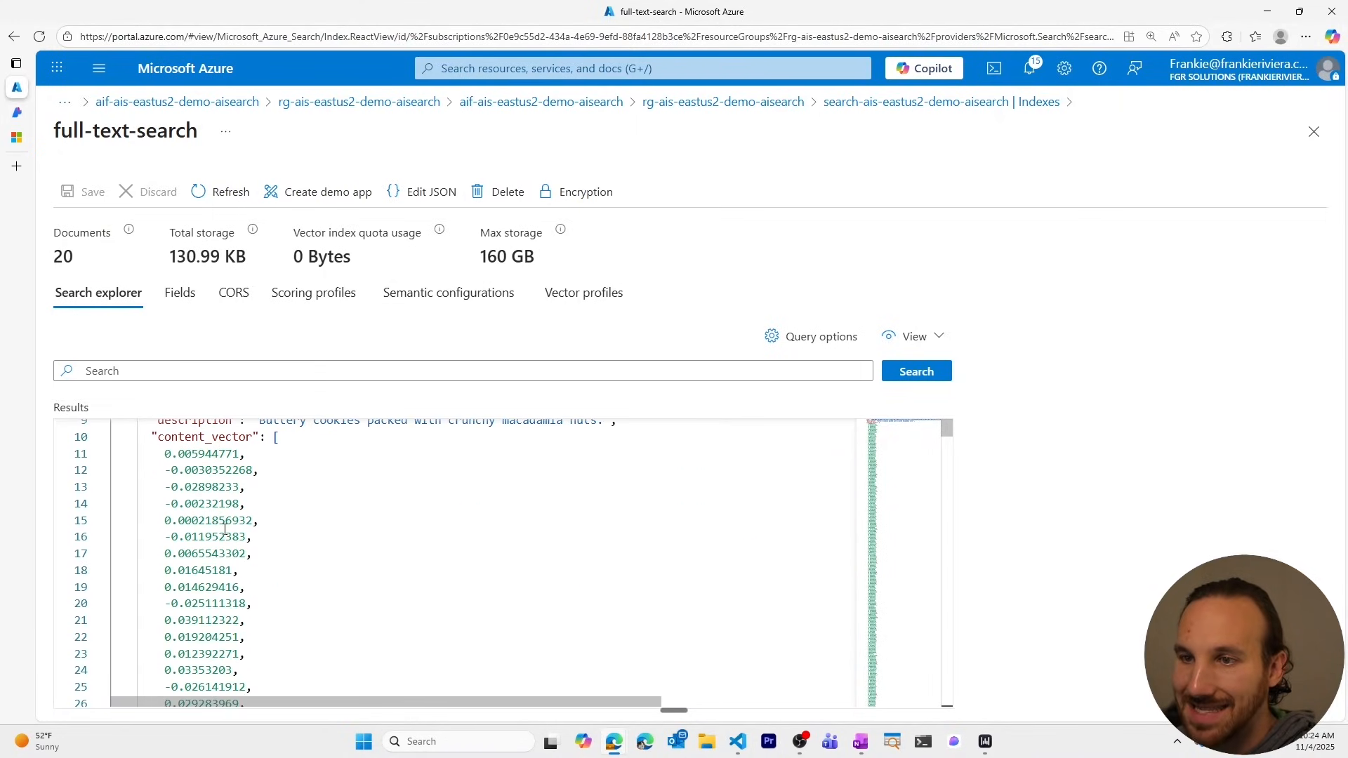
scroll(215, 642, "up", 2)
scroll(306, 587, "down", 2)
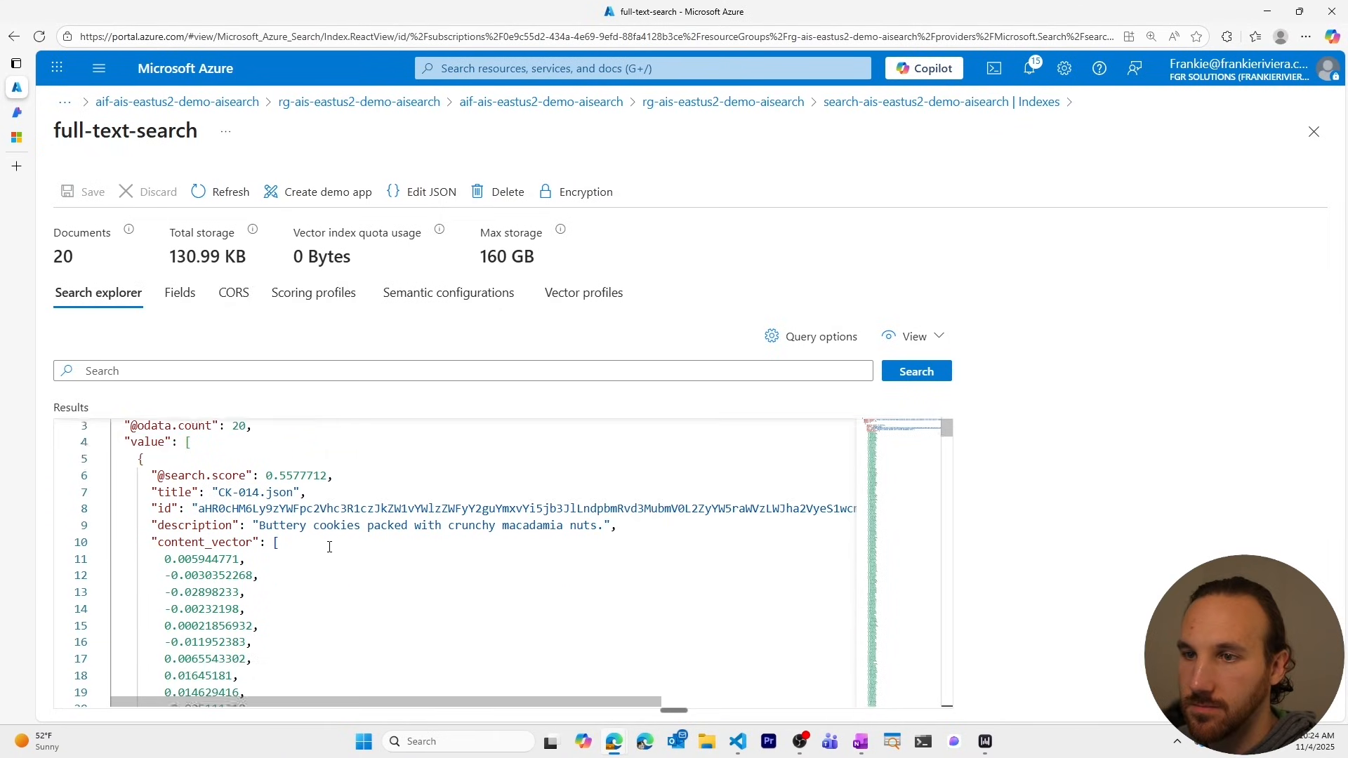
left_click_drag(170, 490, 349, 657)
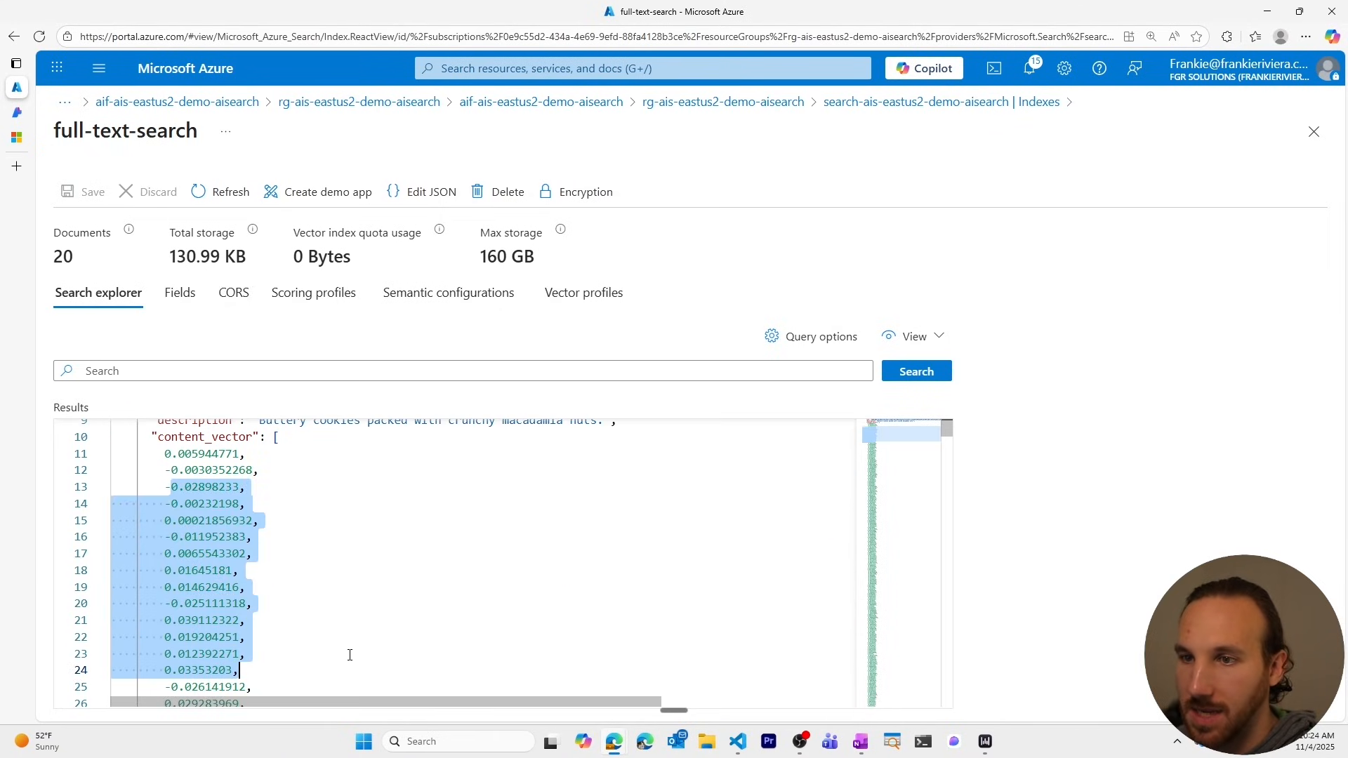
Step: Uncheck Retrievable for the content_vector field and save the index
left_click(179, 293)
scroll(316, 668, "down", 5)
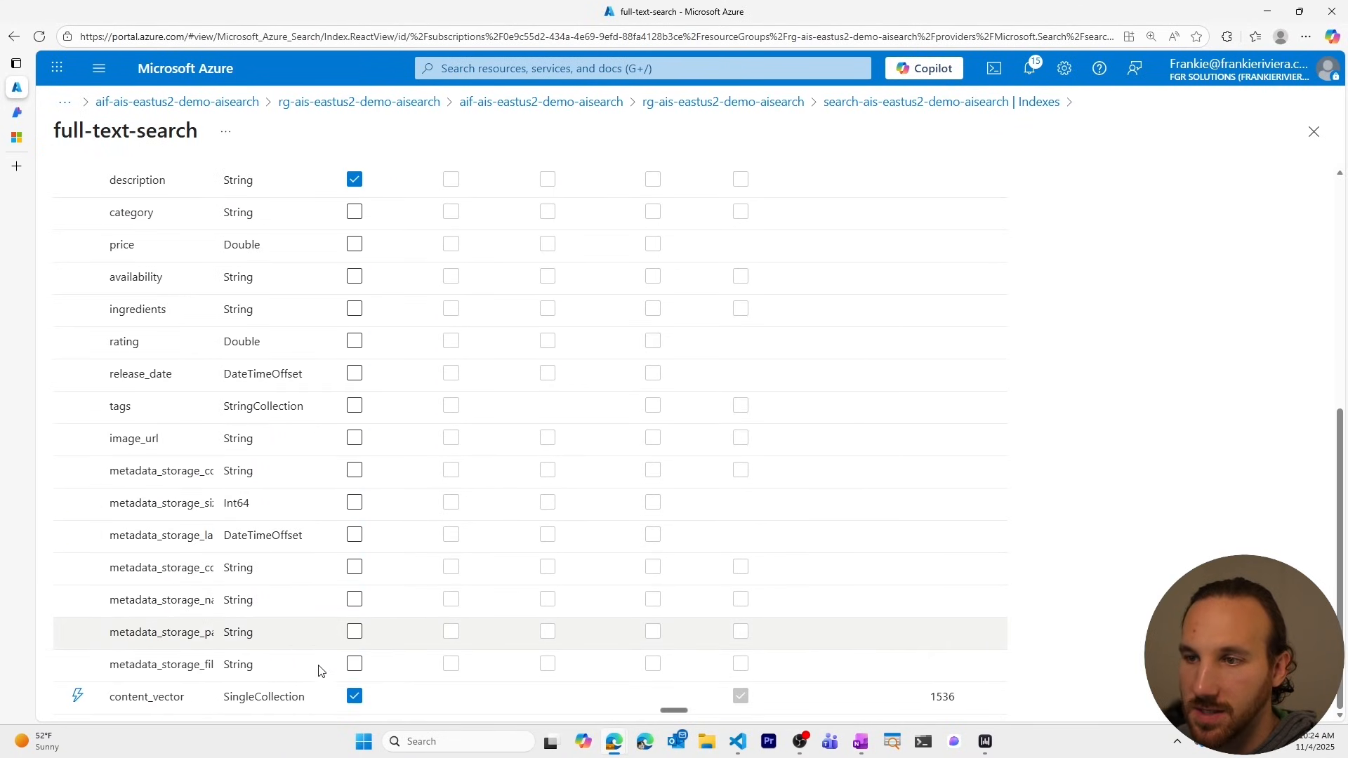
left_click(355, 697)
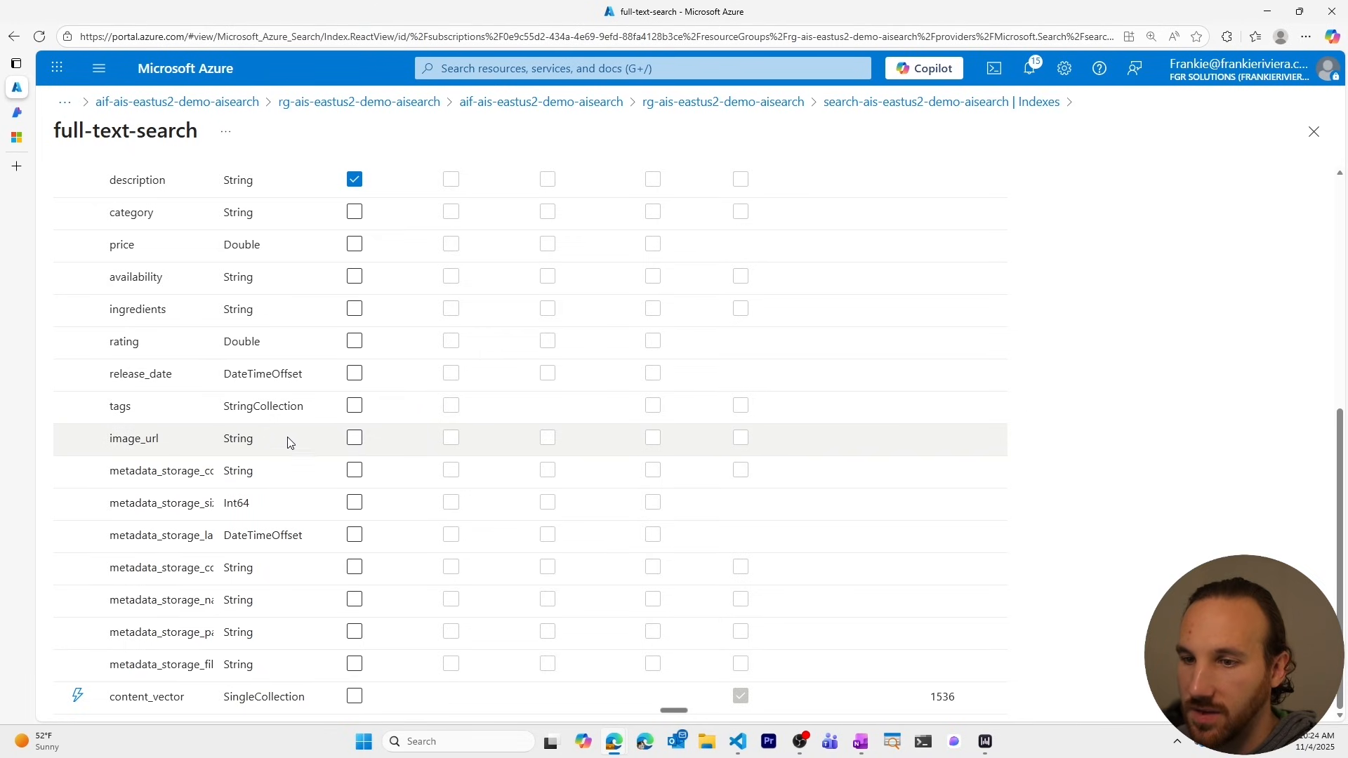
scroll(286, 432, "up", 5)
left_click(83, 192)
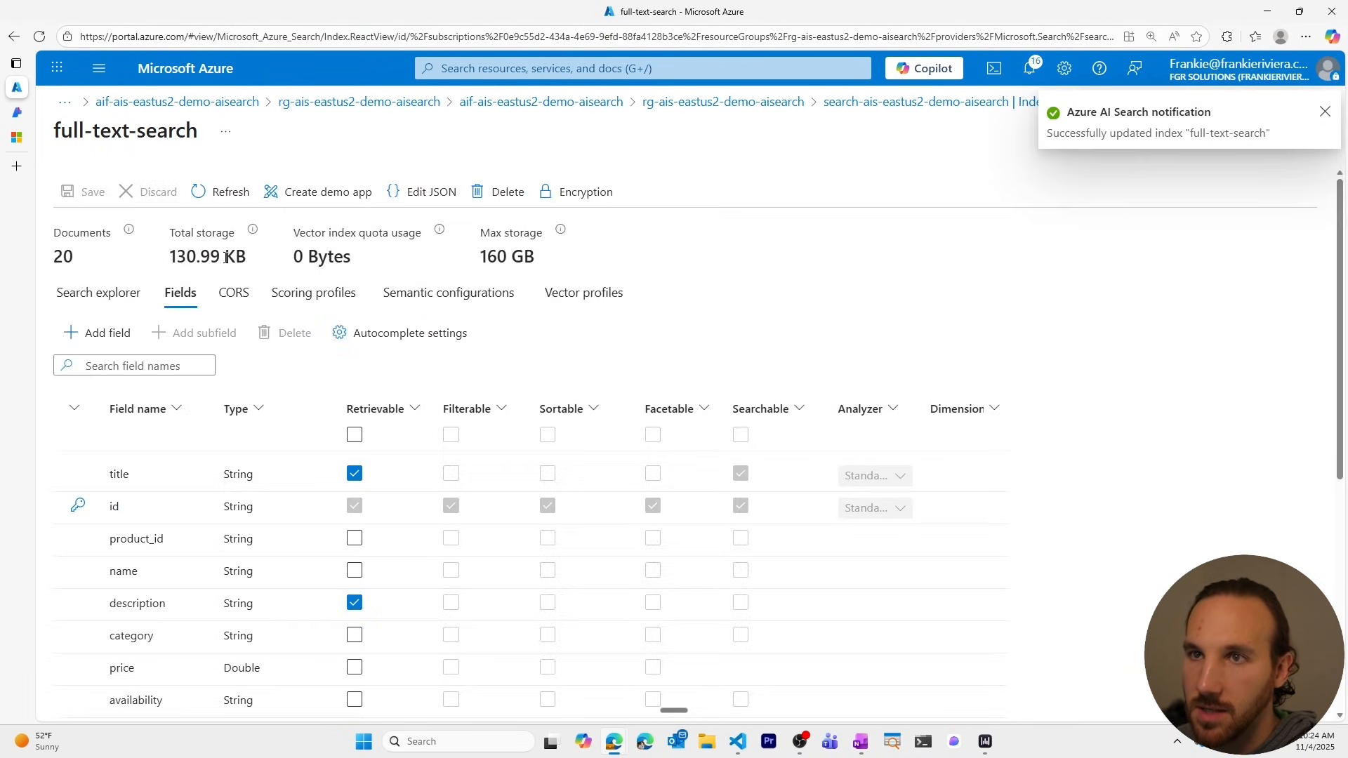
left_click(98, 297)
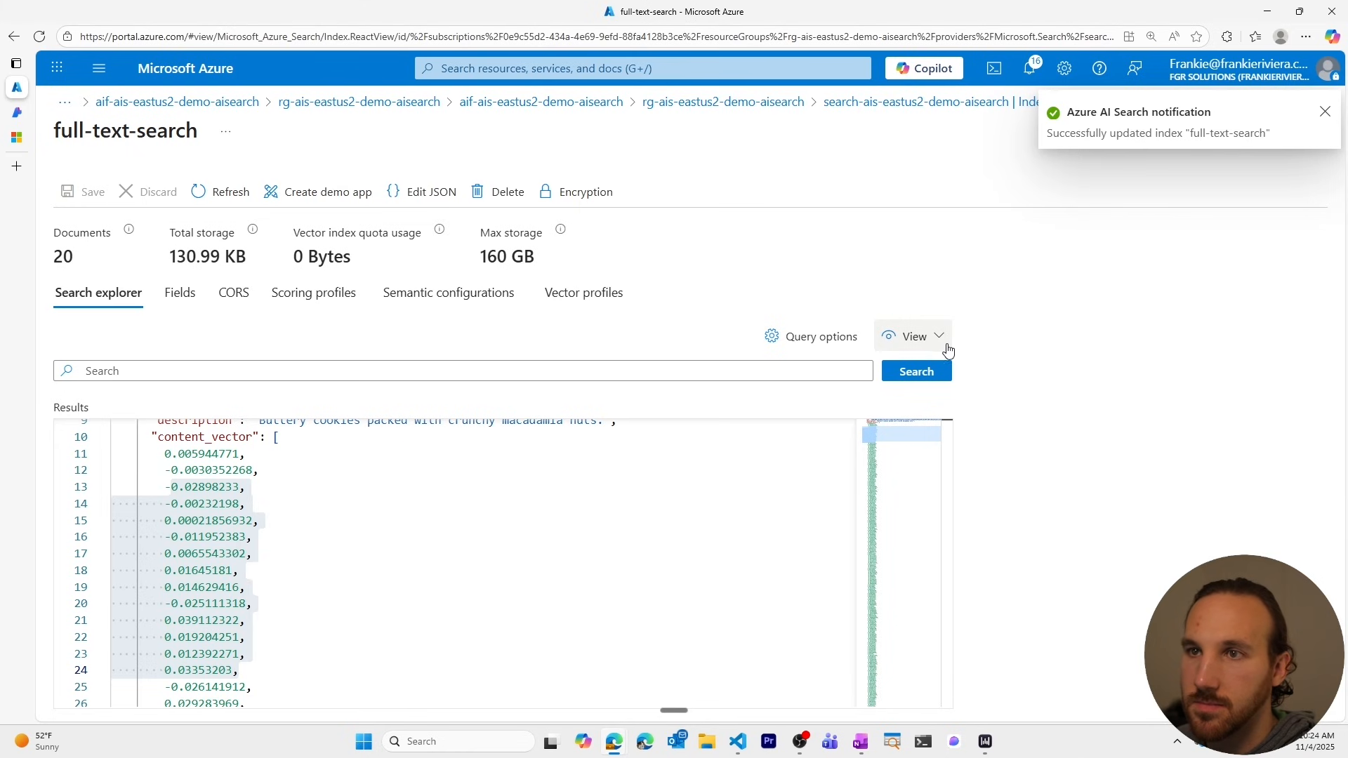
Step: Change the vector query's text from the wildcard to "cookie" in the JSON query editor
left_click(933, 371)
scroll(310, 620, "up", 3)
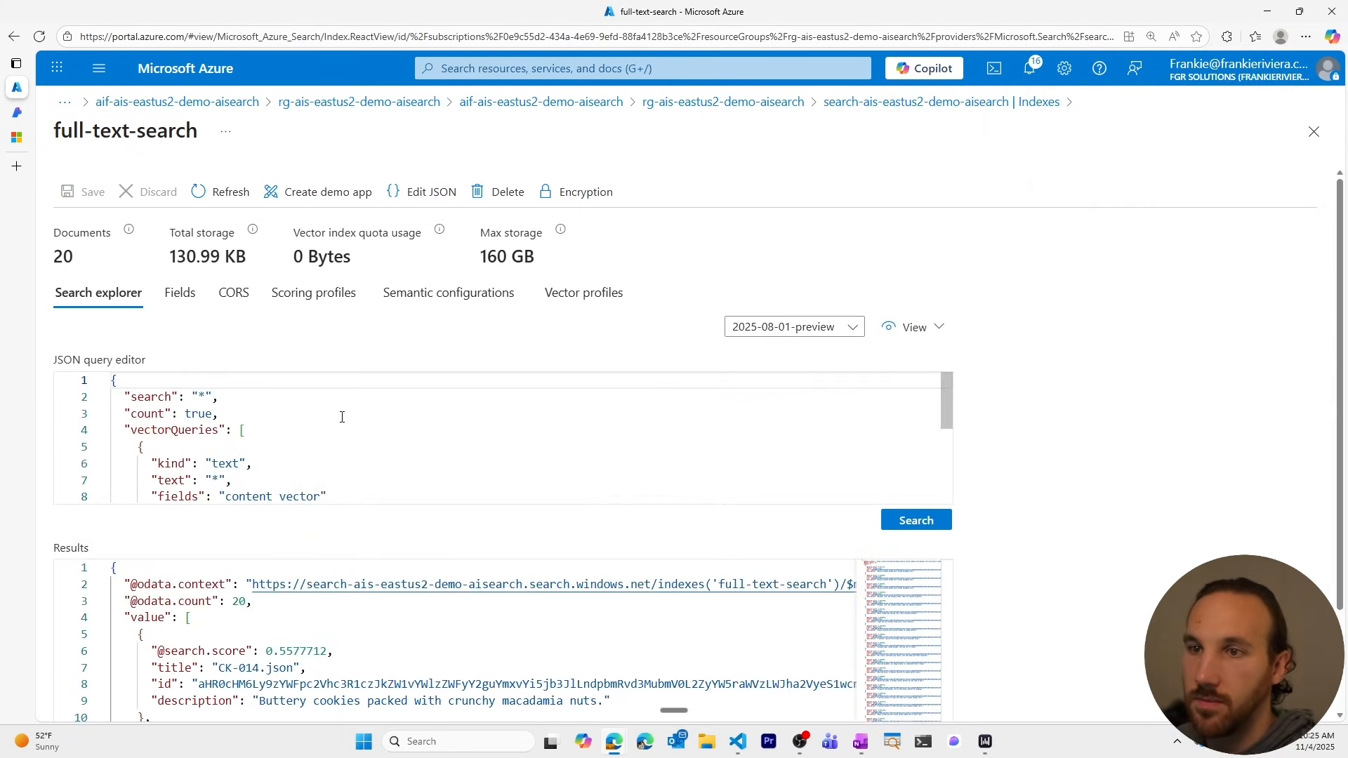
scroll(271, 456, "down", 2)
scroll(267, 461, "up", 1)
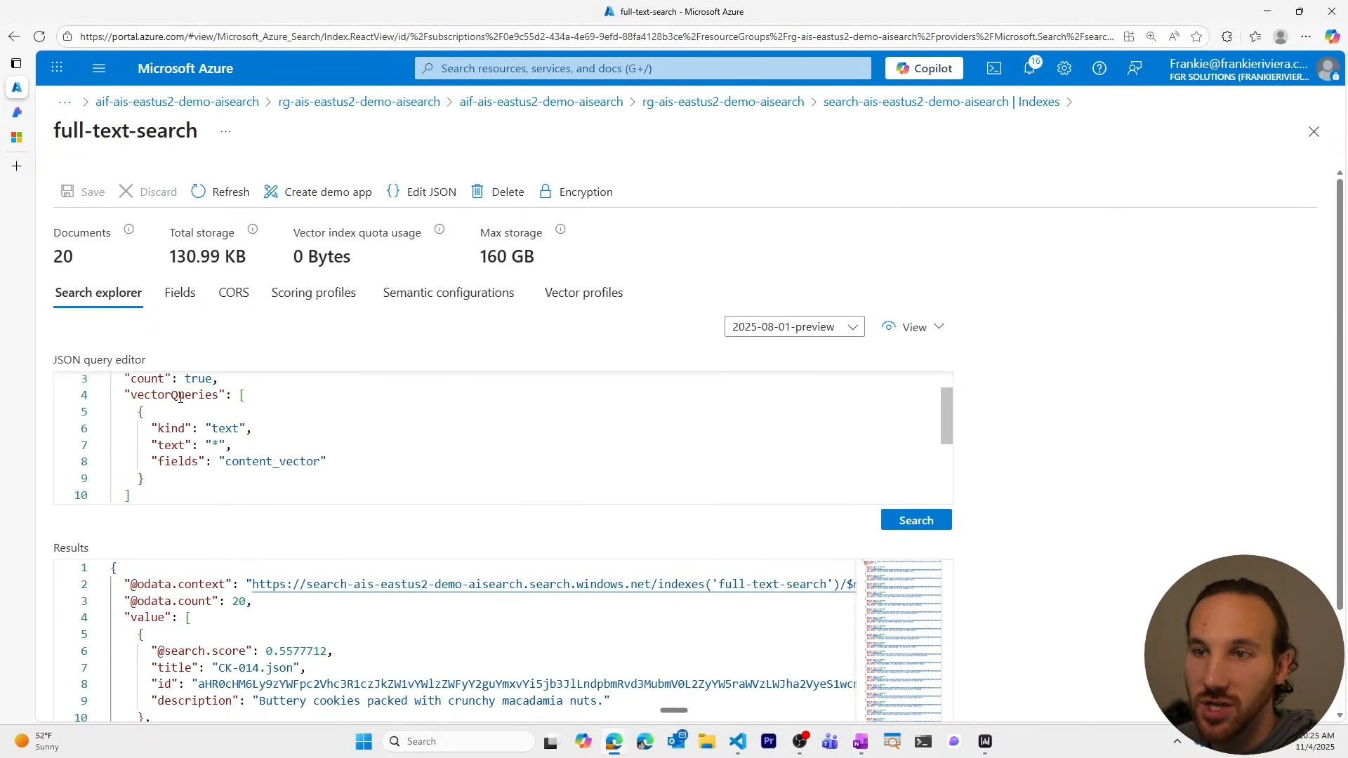
scroll(196, 417, "up", 1)
double_click(223, 465)
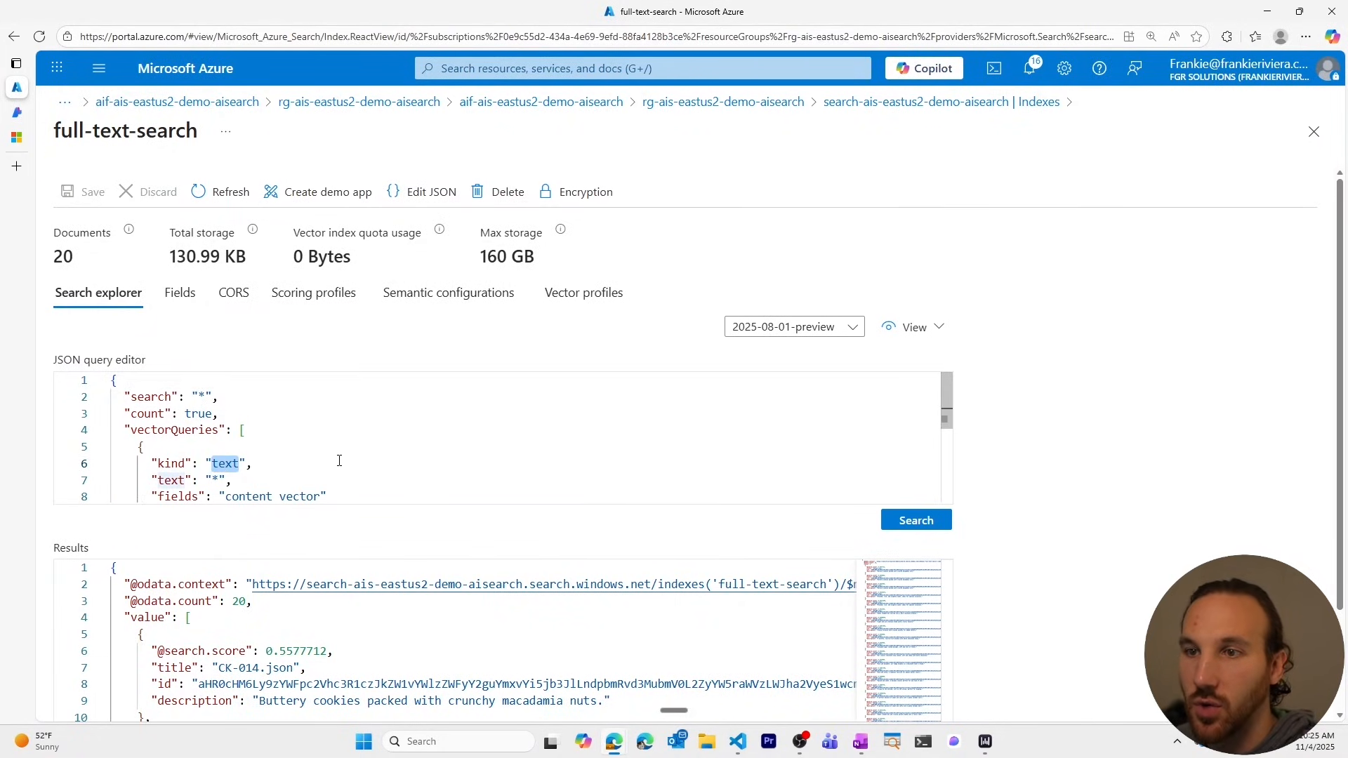
left_click(224, 482)
key("BackSpace")
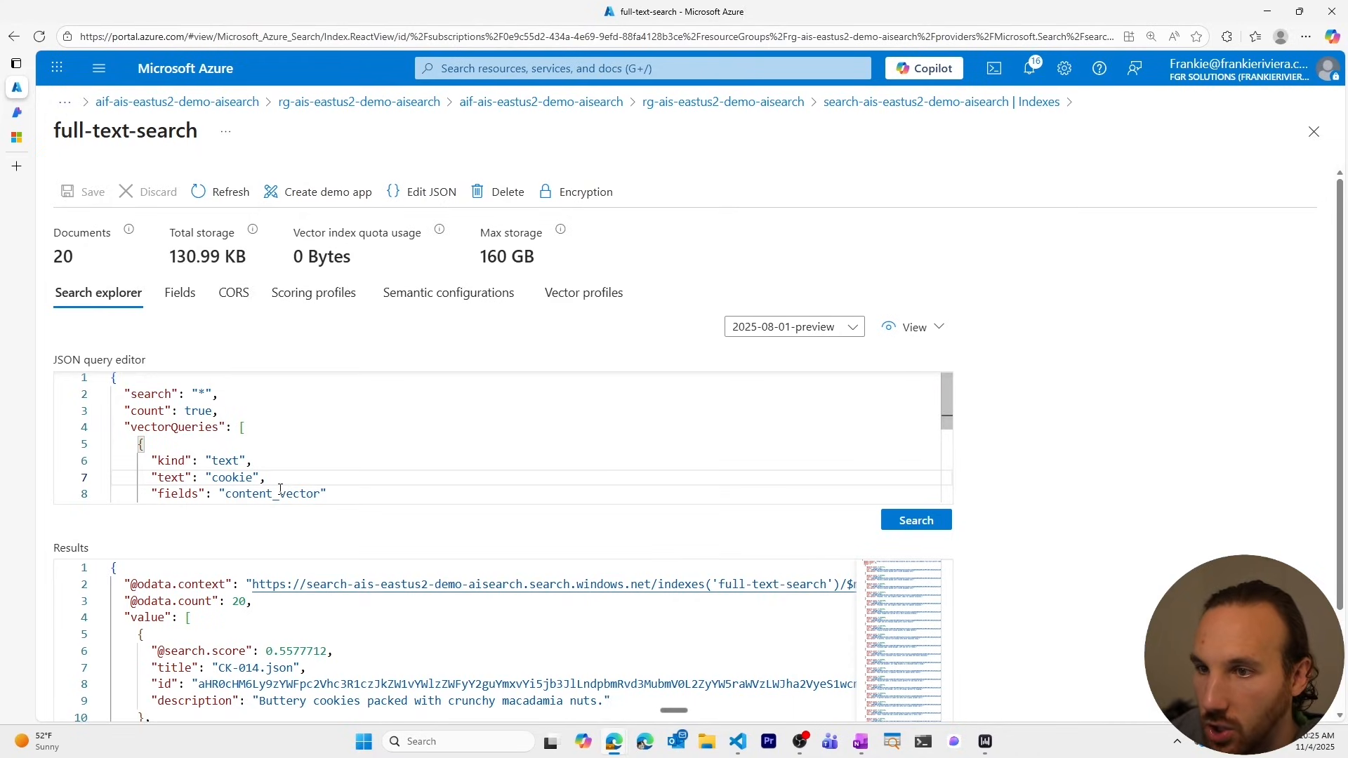
key("Down")
key("Down")
Step: Add "k": 3 to the content_vector query and search, getting three results led by CK-014.json
left_click(408, 465)
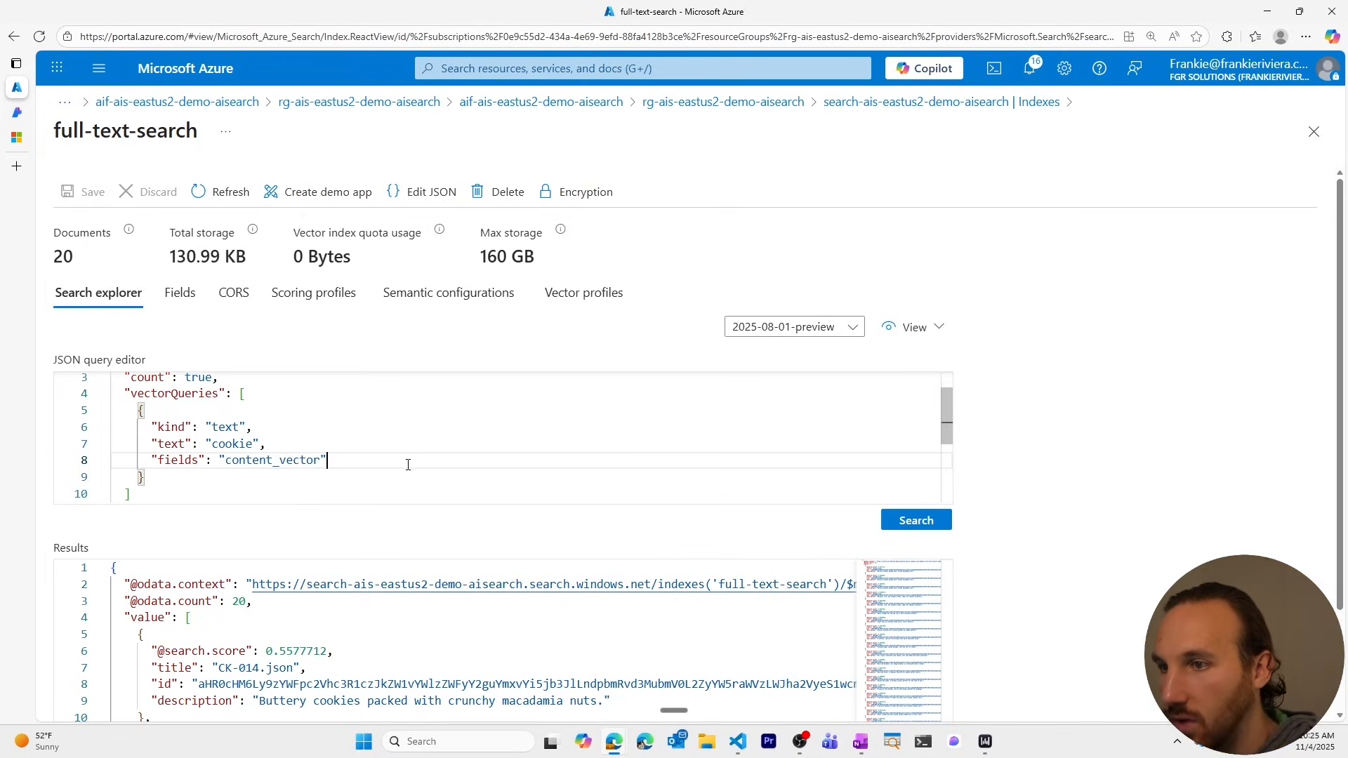
type(",")
key("Return")
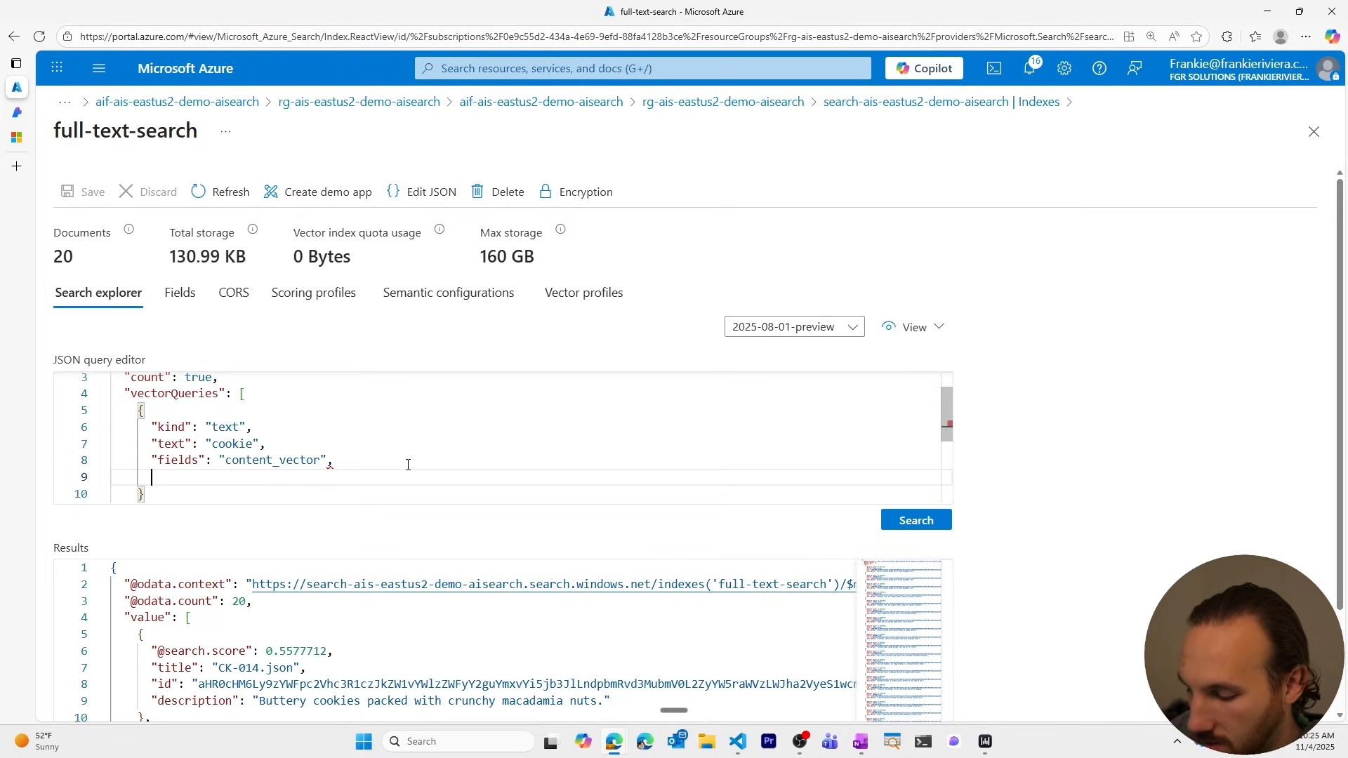
type("k")
key("BackSpace")
type("\"")
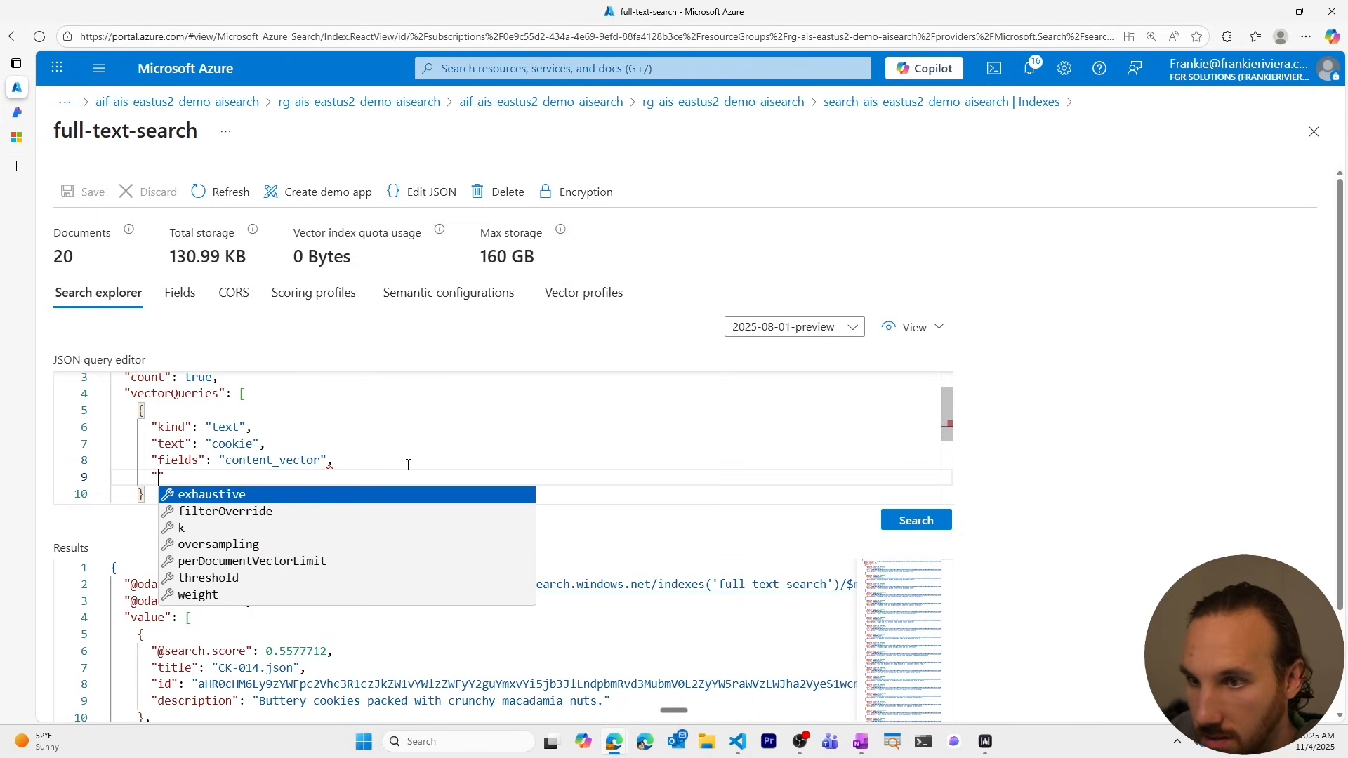
type("k")
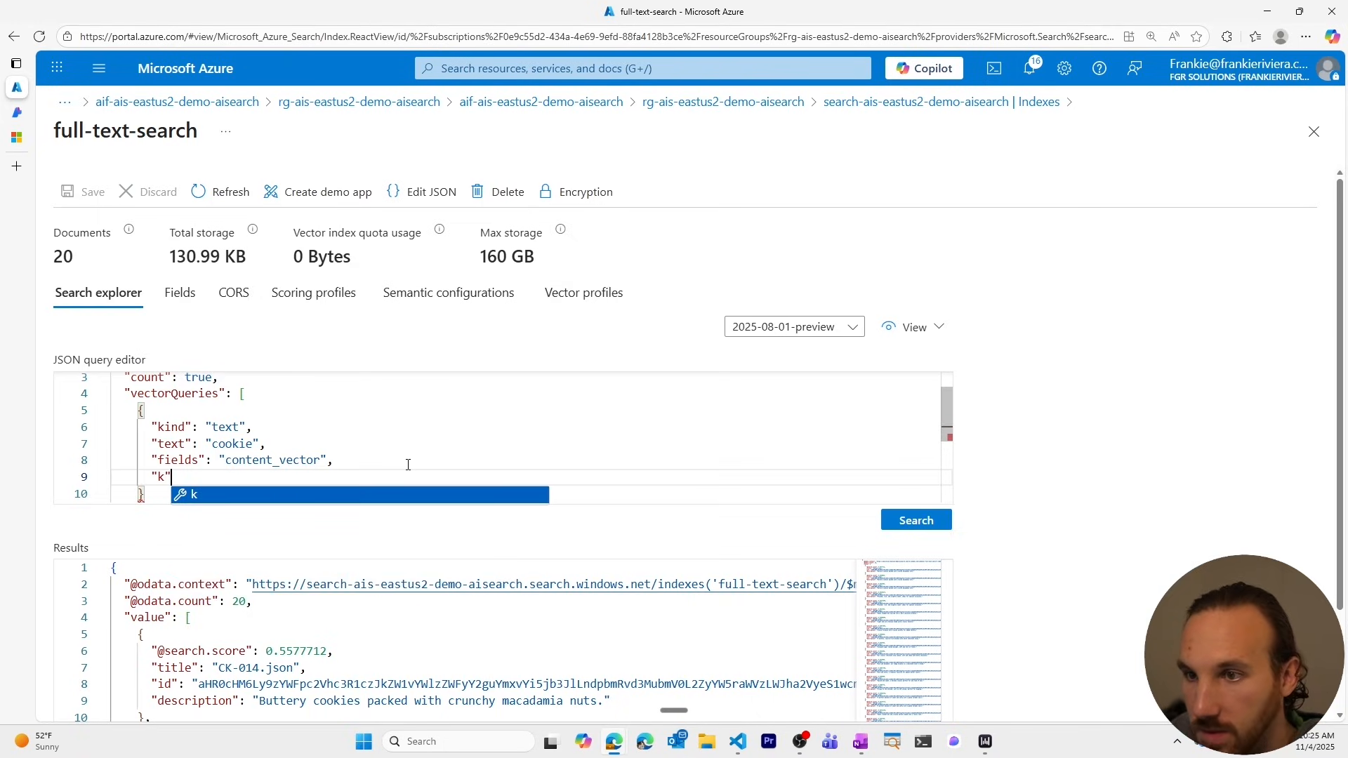
type("\":3")
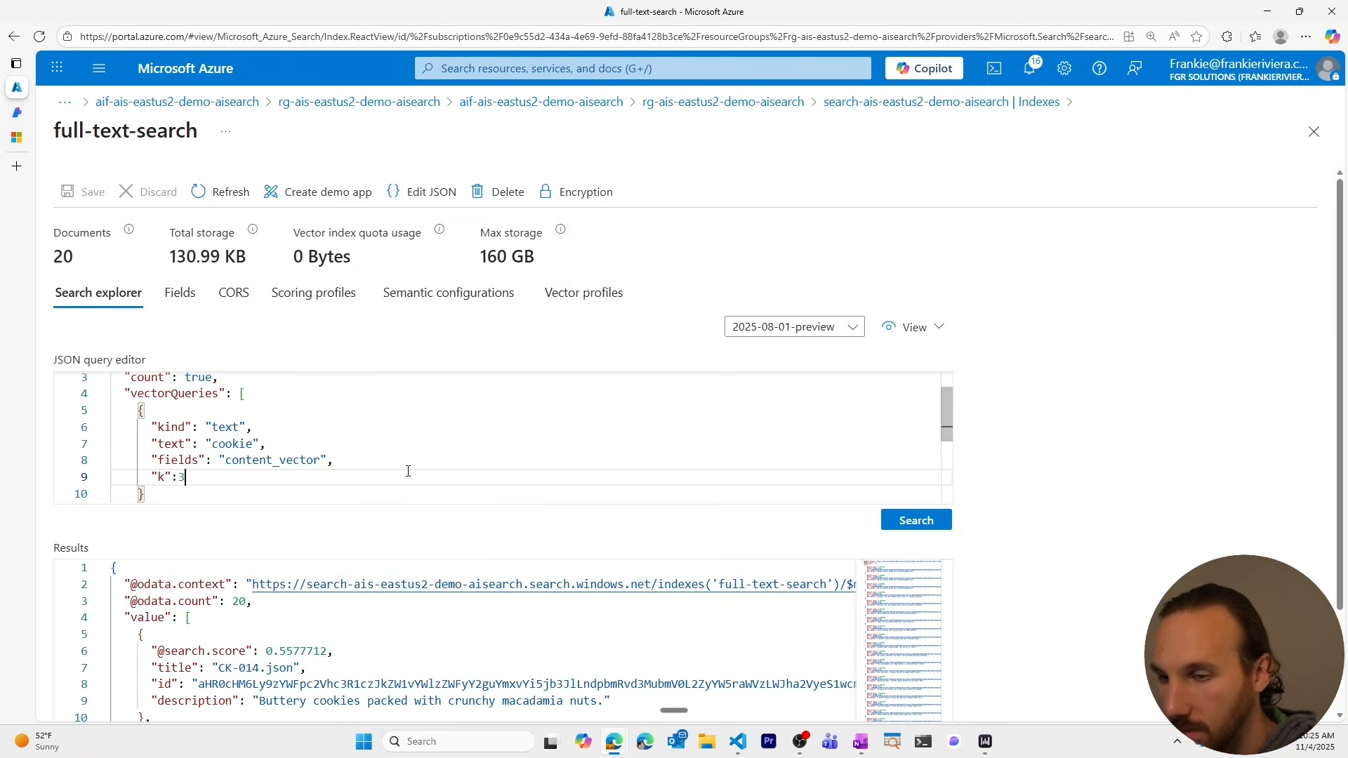
left_click(913, 521)
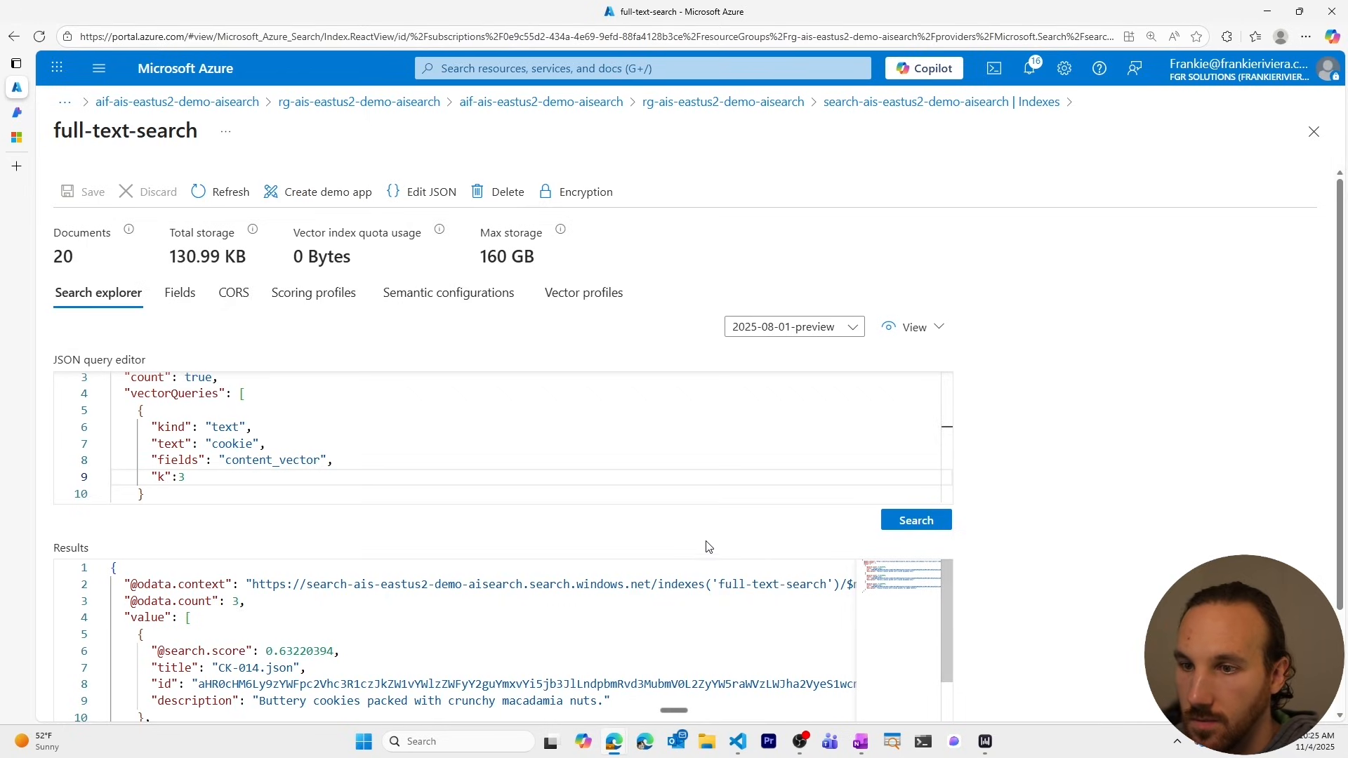
scroll(364, 640, "down", 2)
scroll(363, 639, "down", 1)
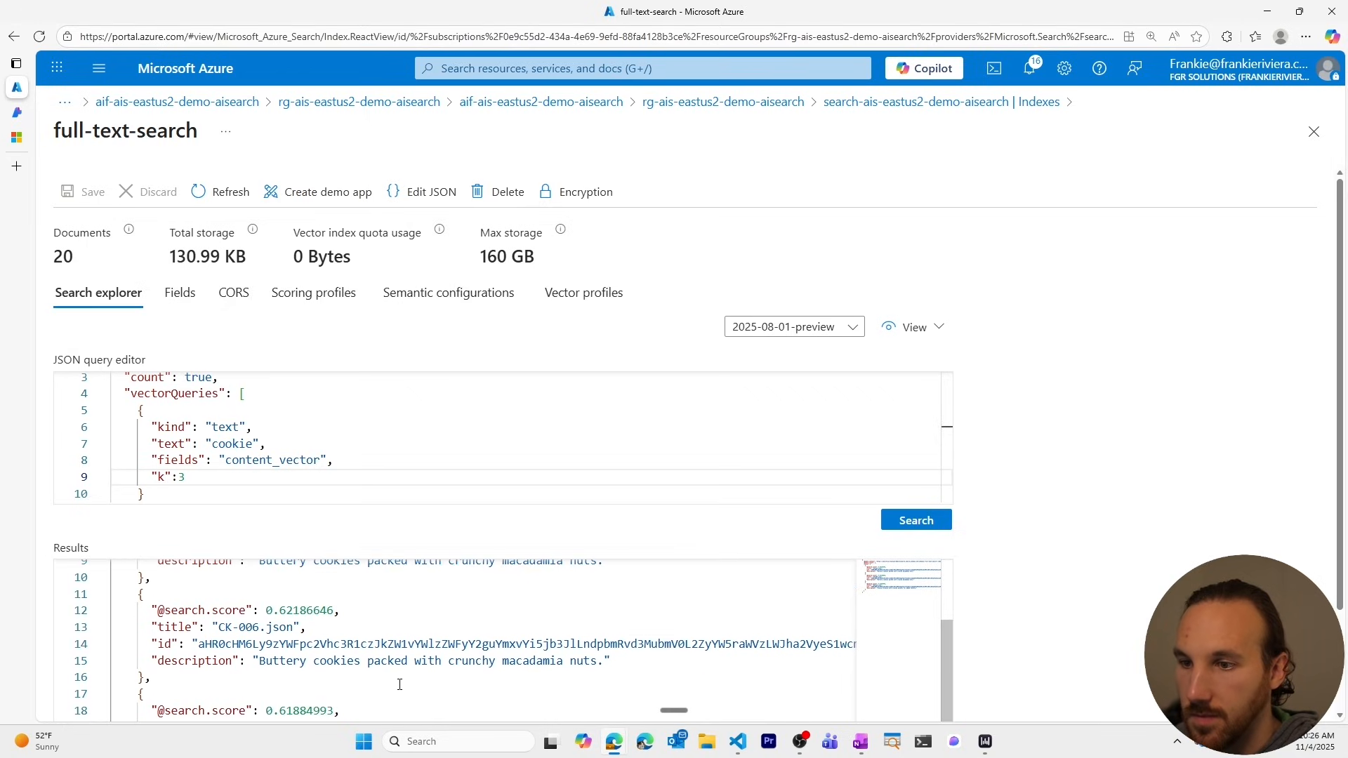
scroll(400, 685, "down", 3)
scroll(397, 683, "up", 5)
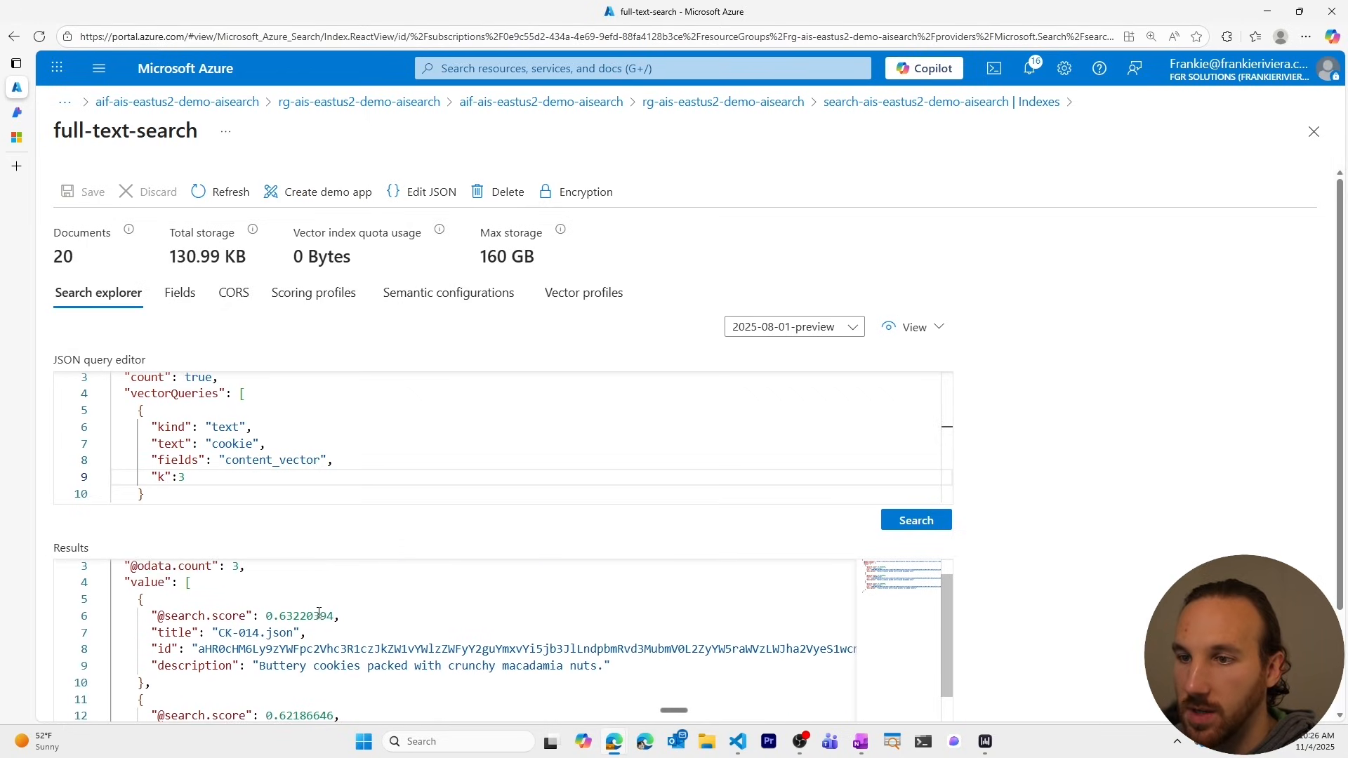
scroll(319, 613, "up", 1)
scroll(237, 428, "up", 1)
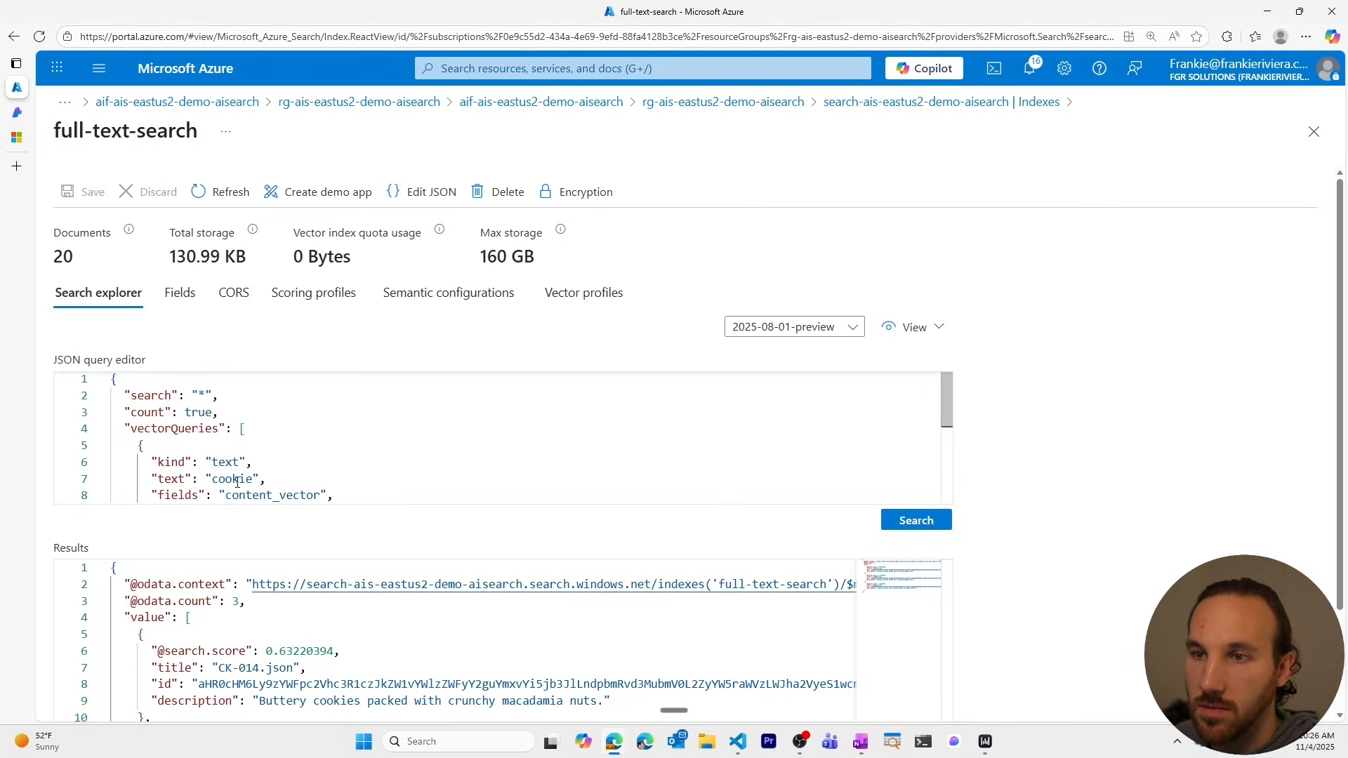
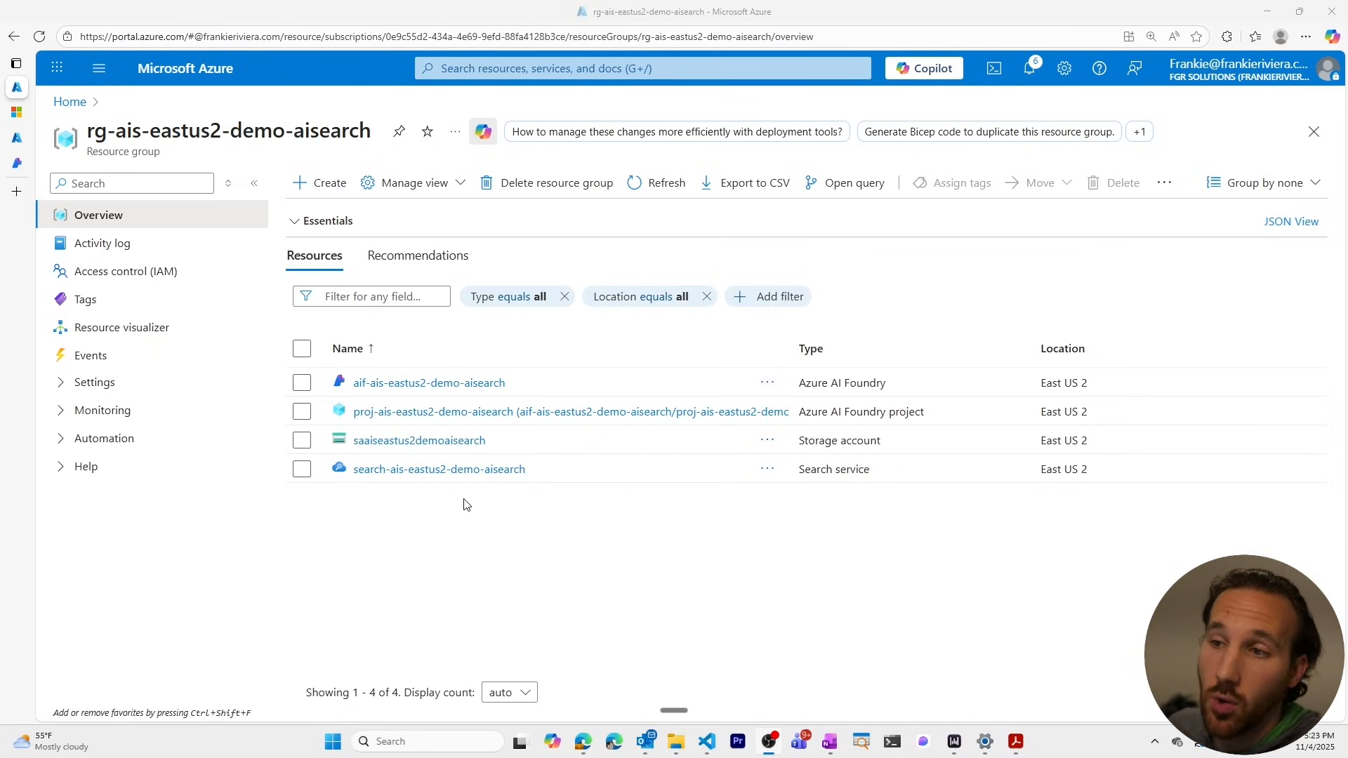
Step: Add a blob container named nasa-e-book in saaiseastus2demoaisearch's Storage browser
left_click(457, 441)
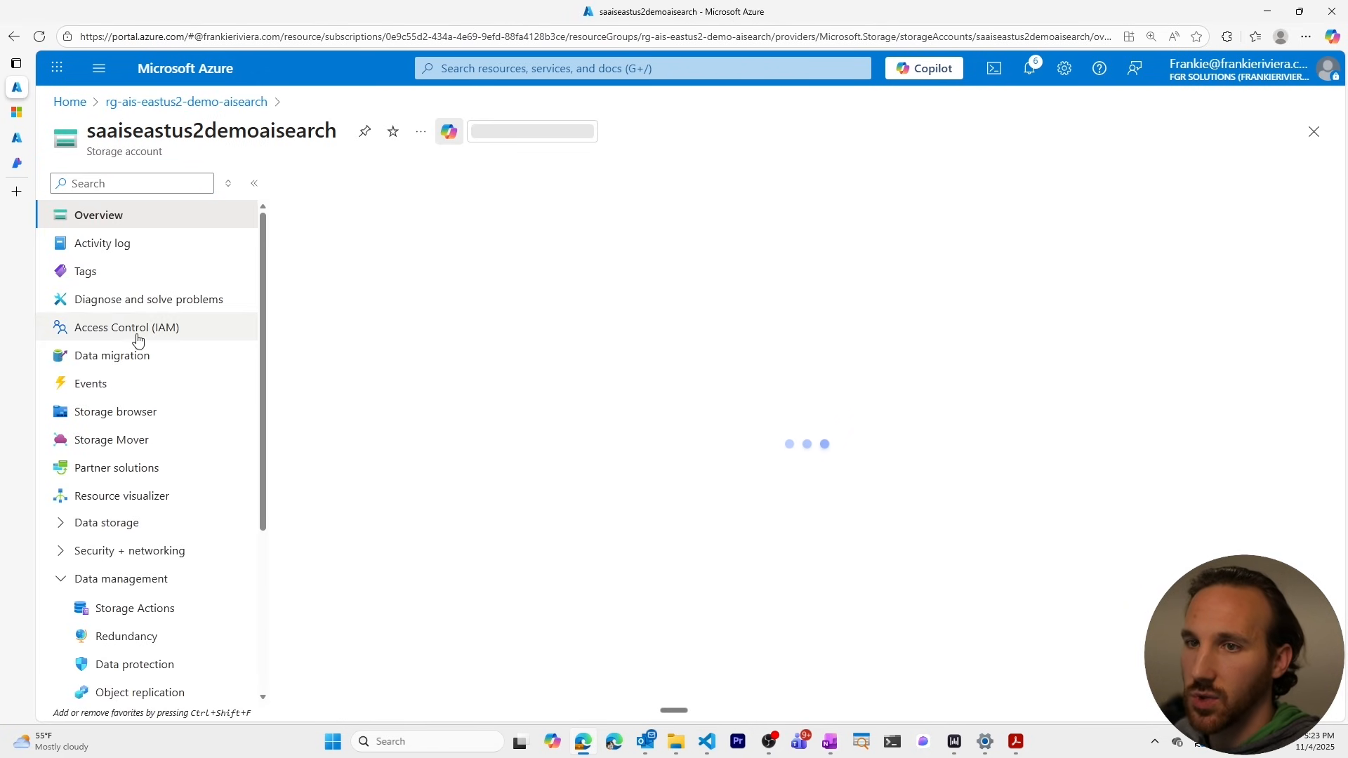
left_click(114, 414)
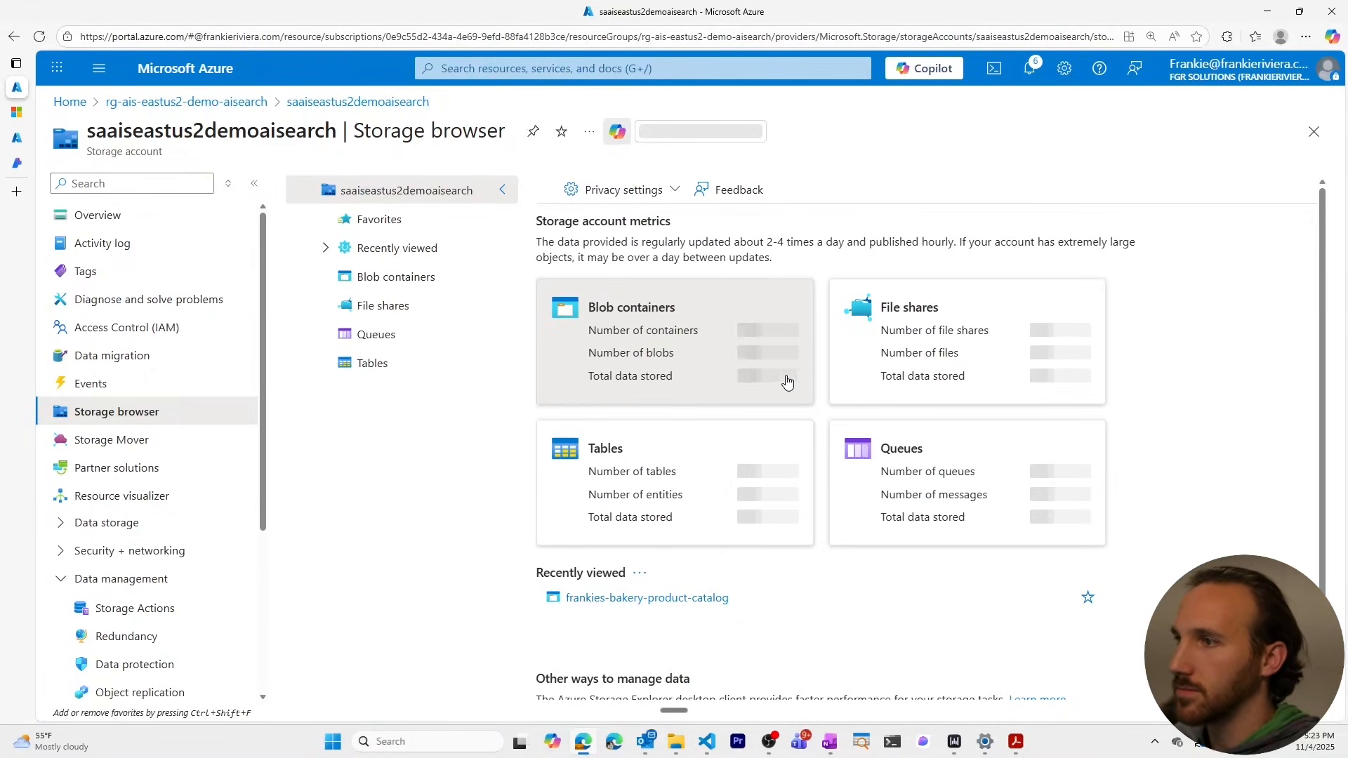
left_click(594, 354)
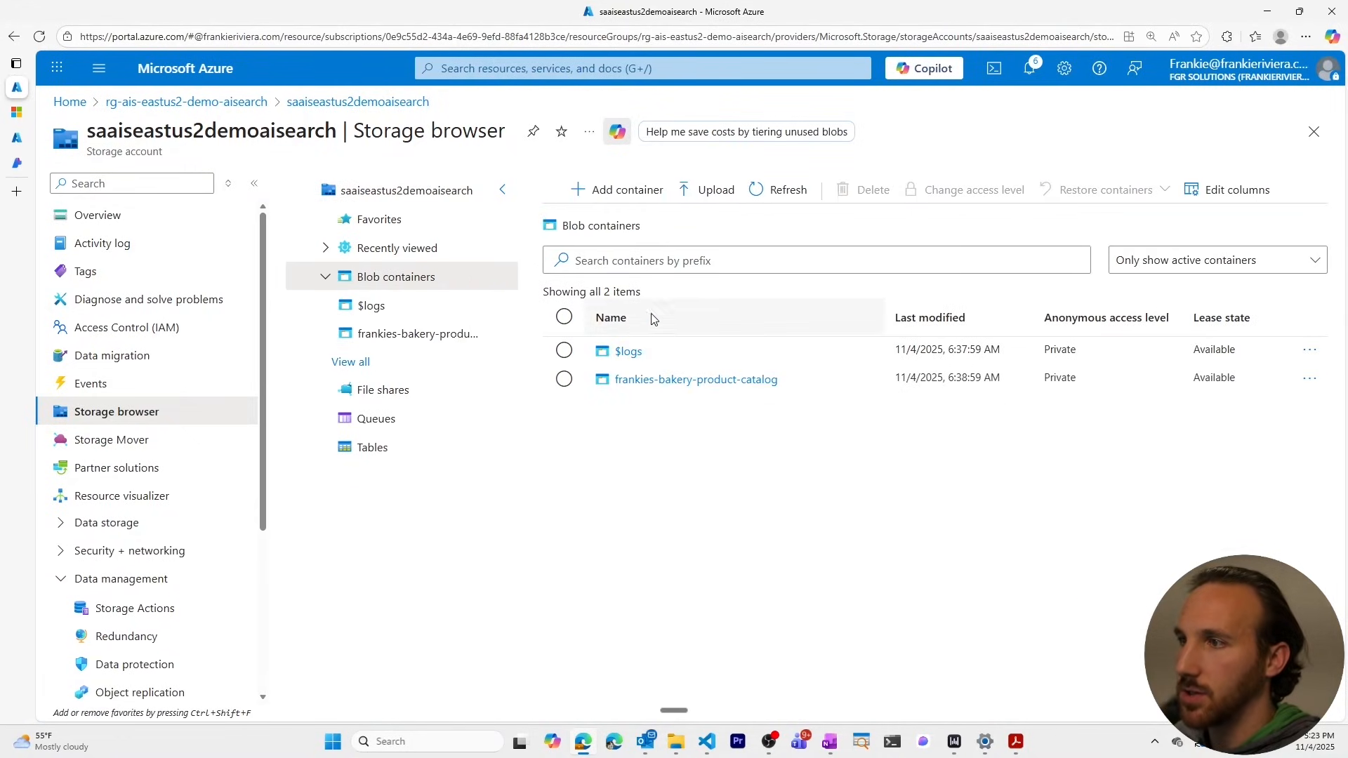
left_click(615, 197)
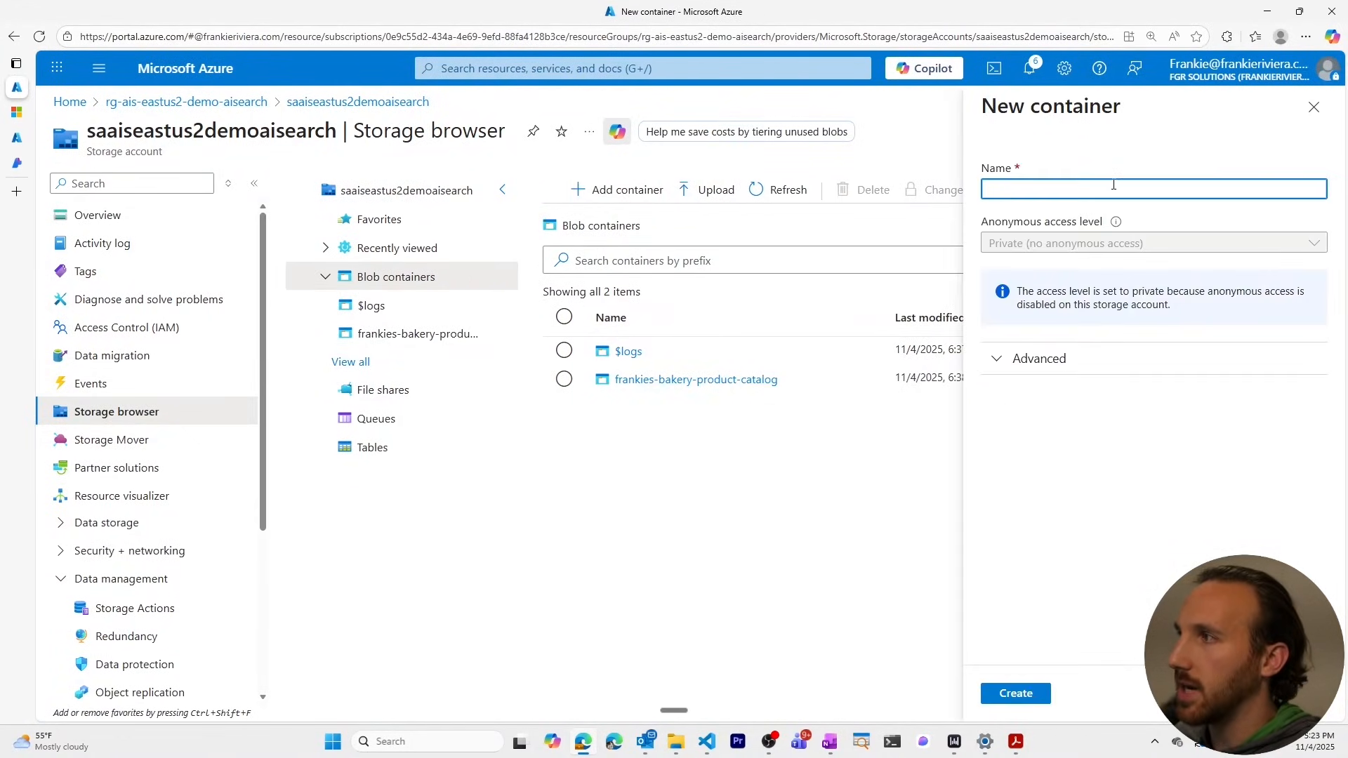
type("nas")
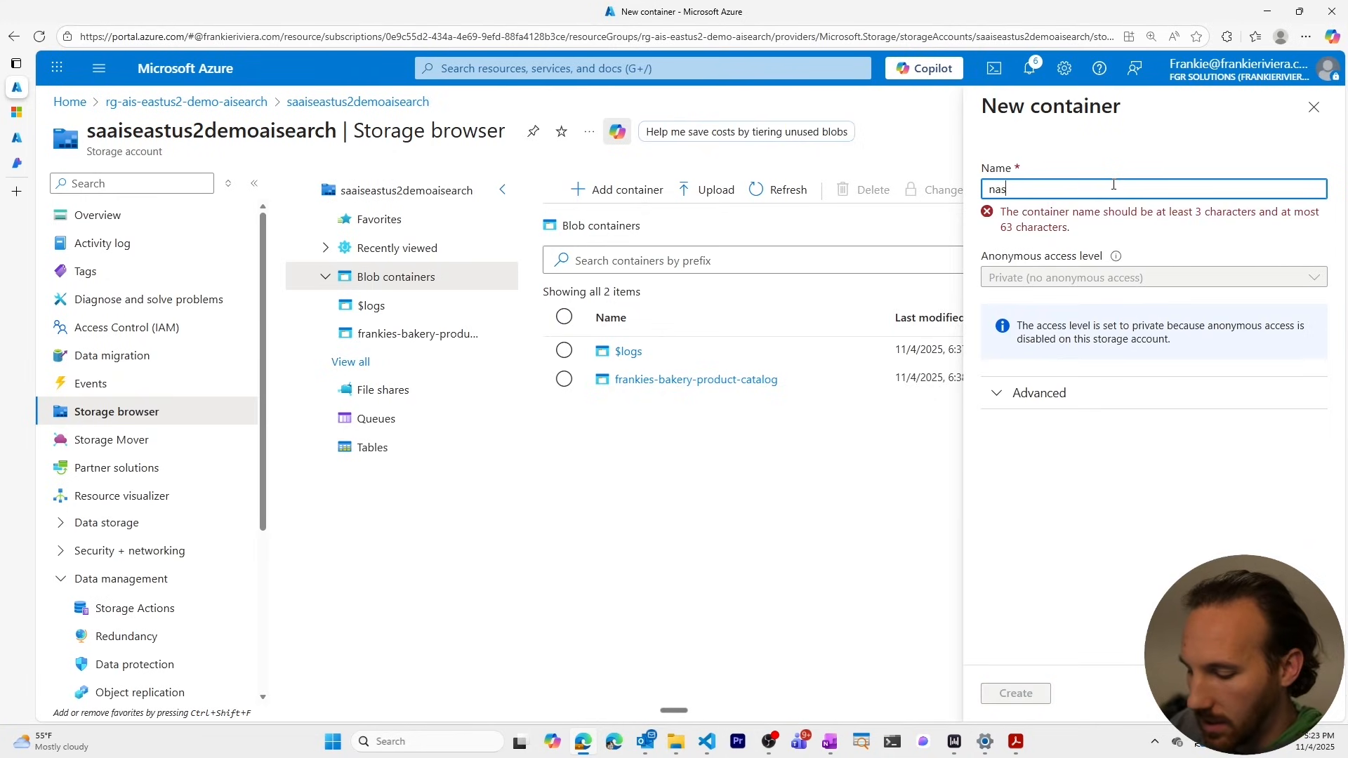
type("a-e-book")
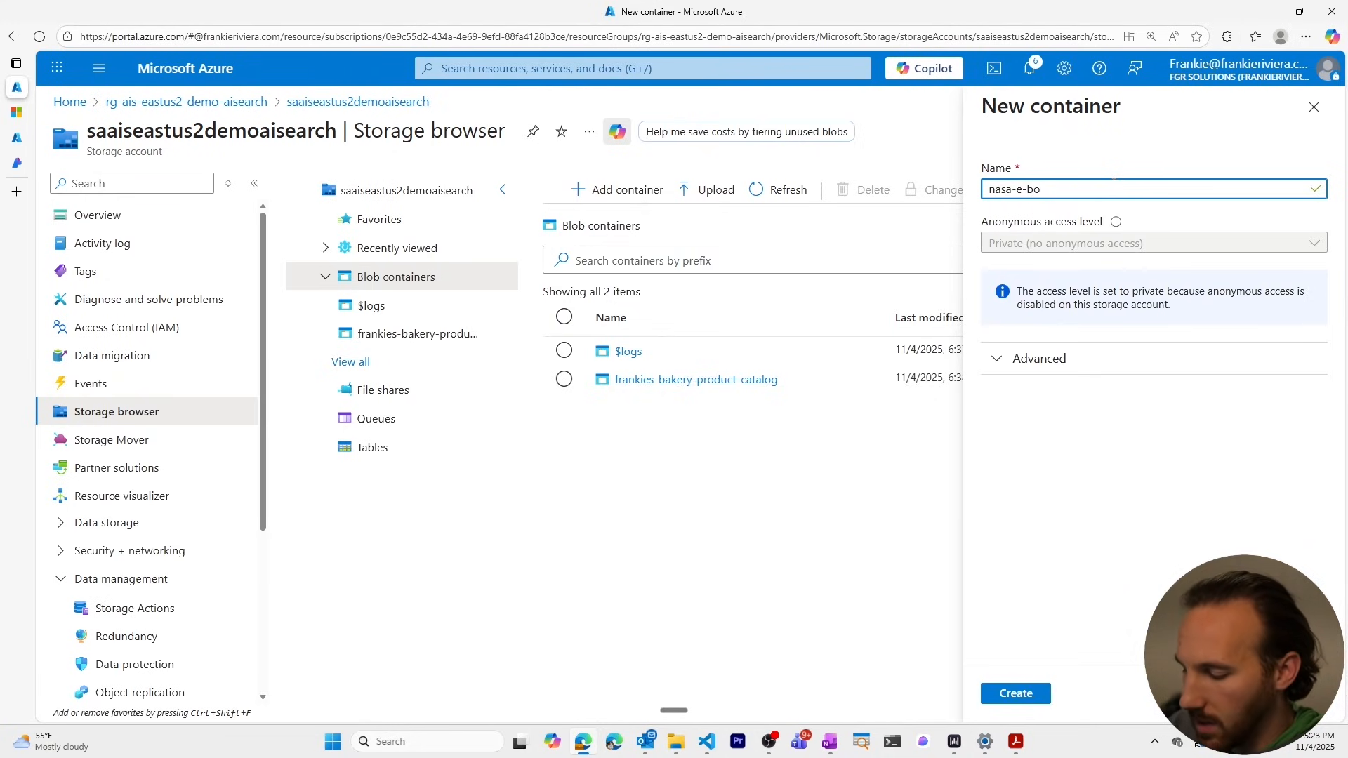
left_click(1022, 702)
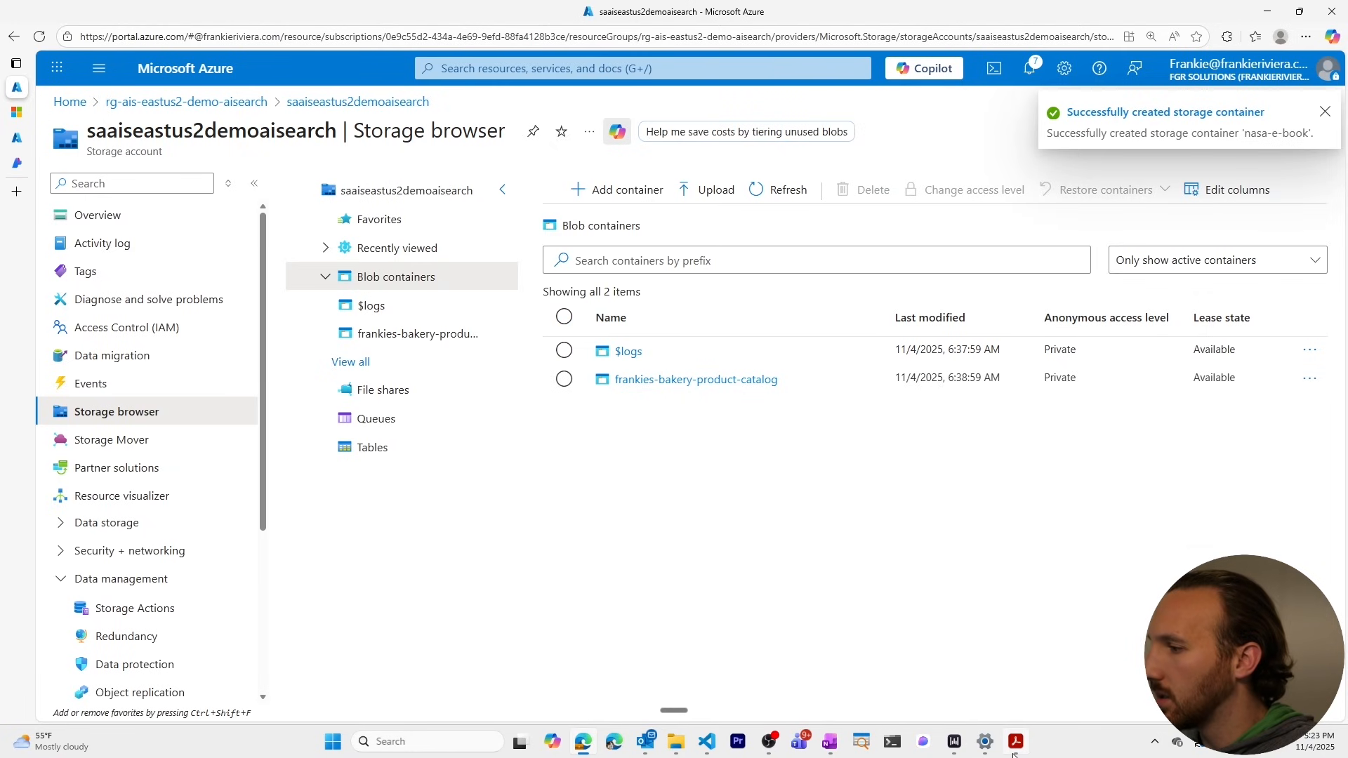
Step: Look over the earth_book_2019_text_pages PDFs in File Explorer, then bring the Acrobat PDFs forward
mouse_move(1014, 754)
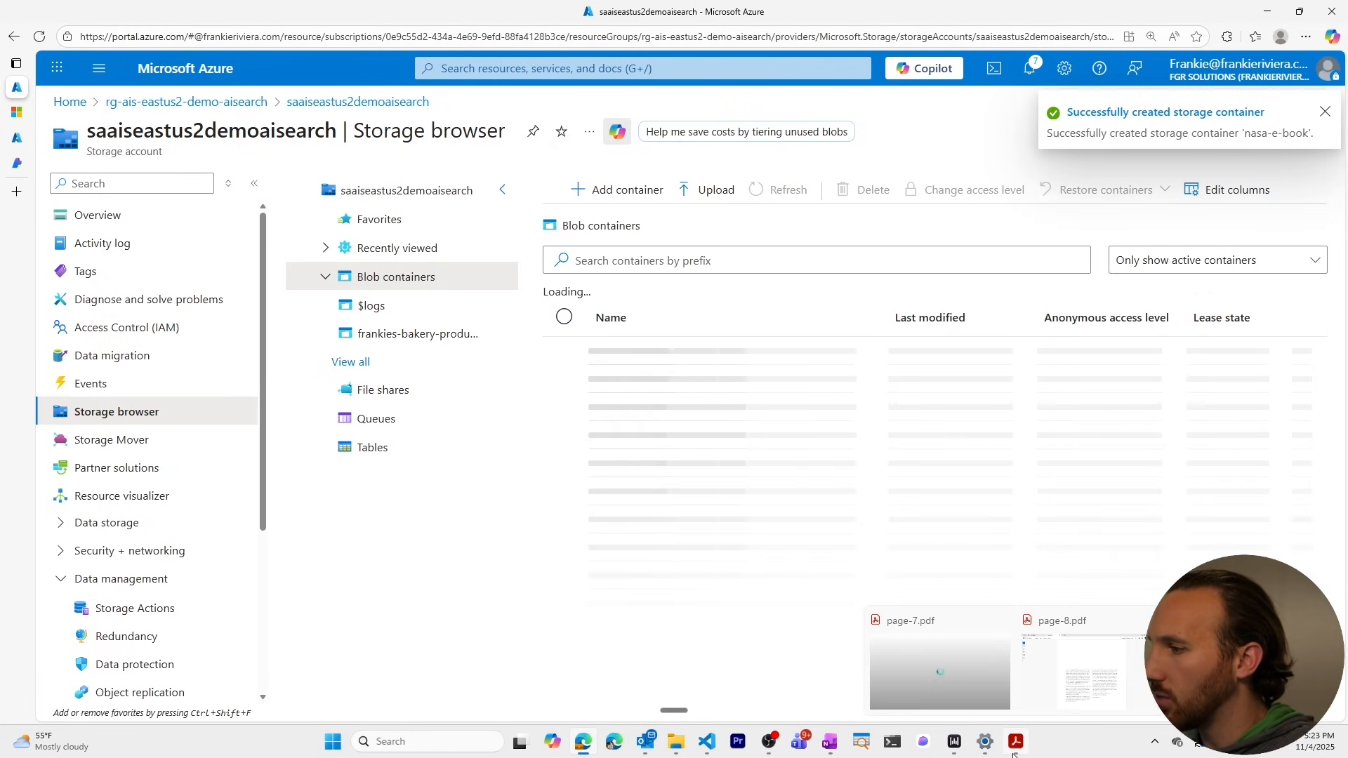
mouse_move(676, 739)
left_click(673, 714)
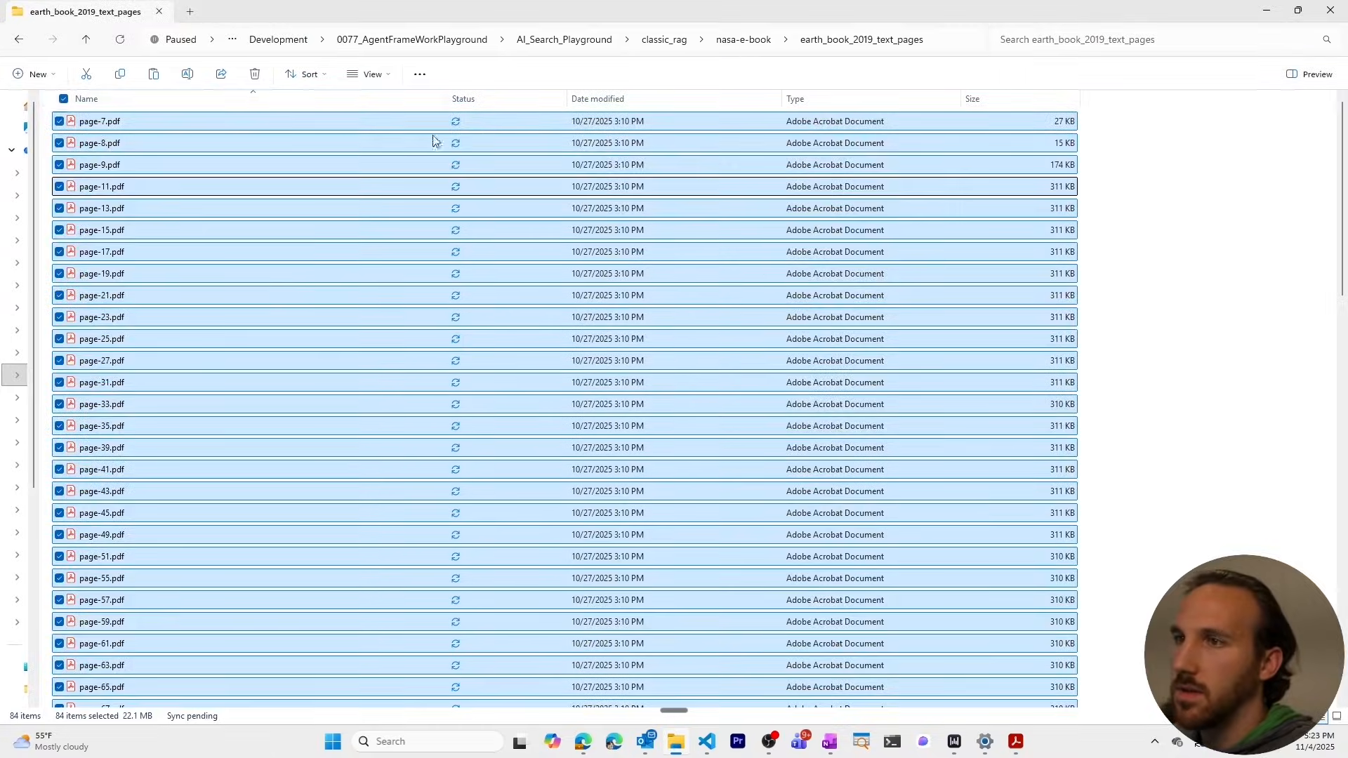
left_click(327, 263)
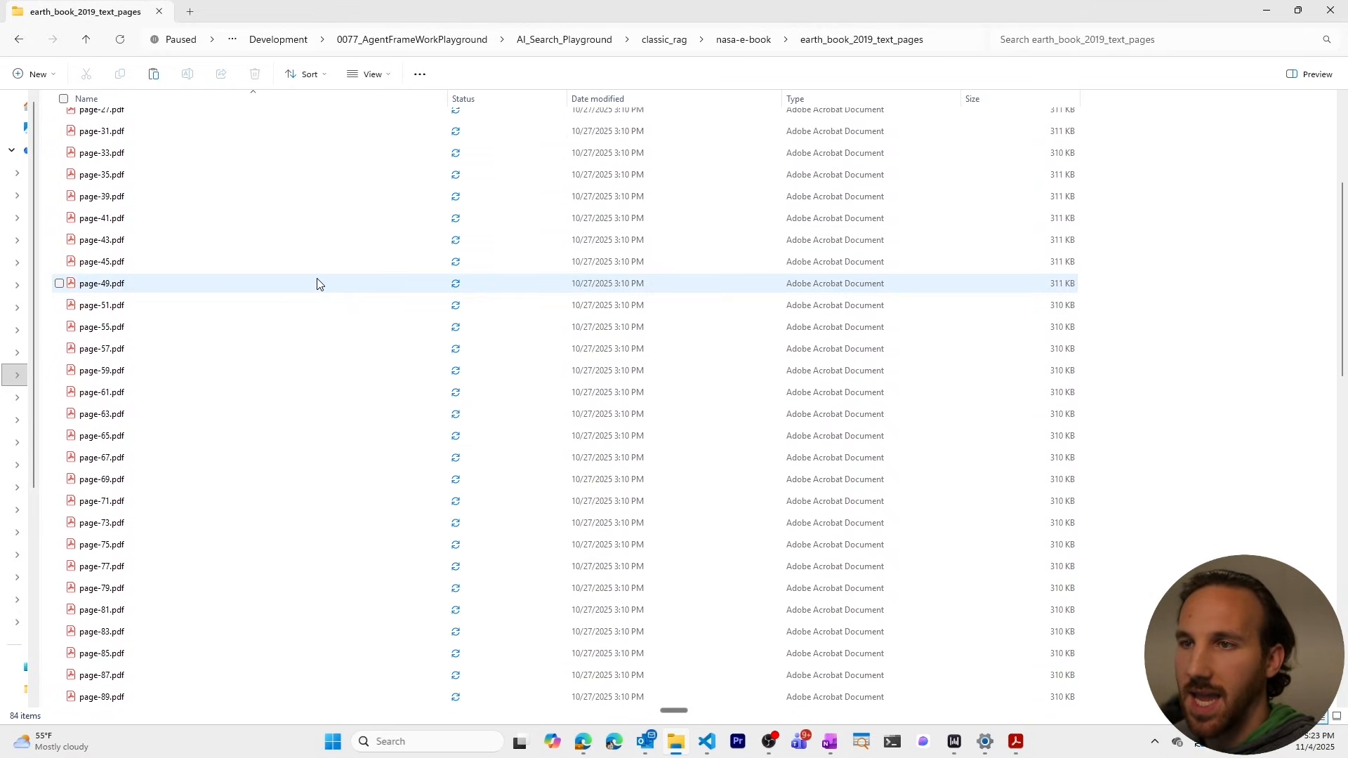
left_click(1016, 742)
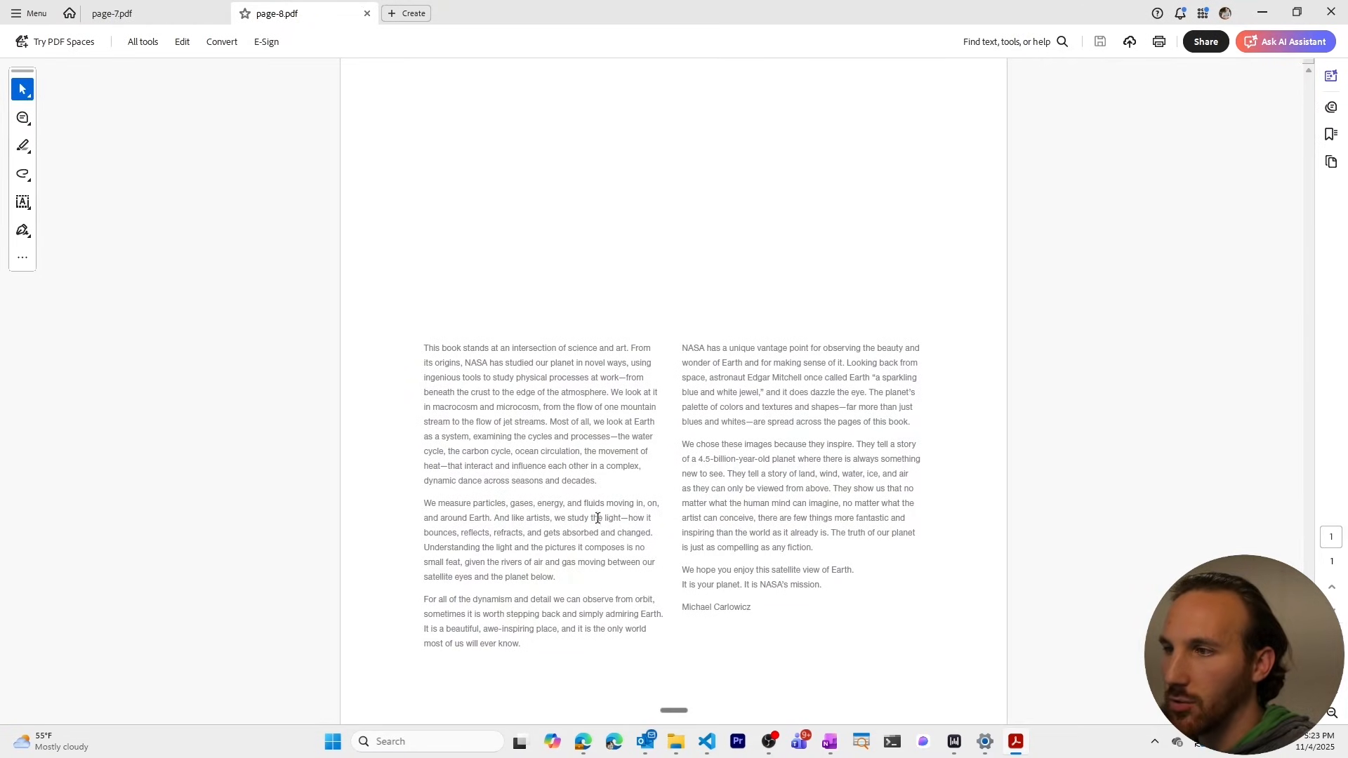
Step: Read the Foreword in page-7.pdf, then minimize Acrobat to show the PDF folder
left_click(114, 13)
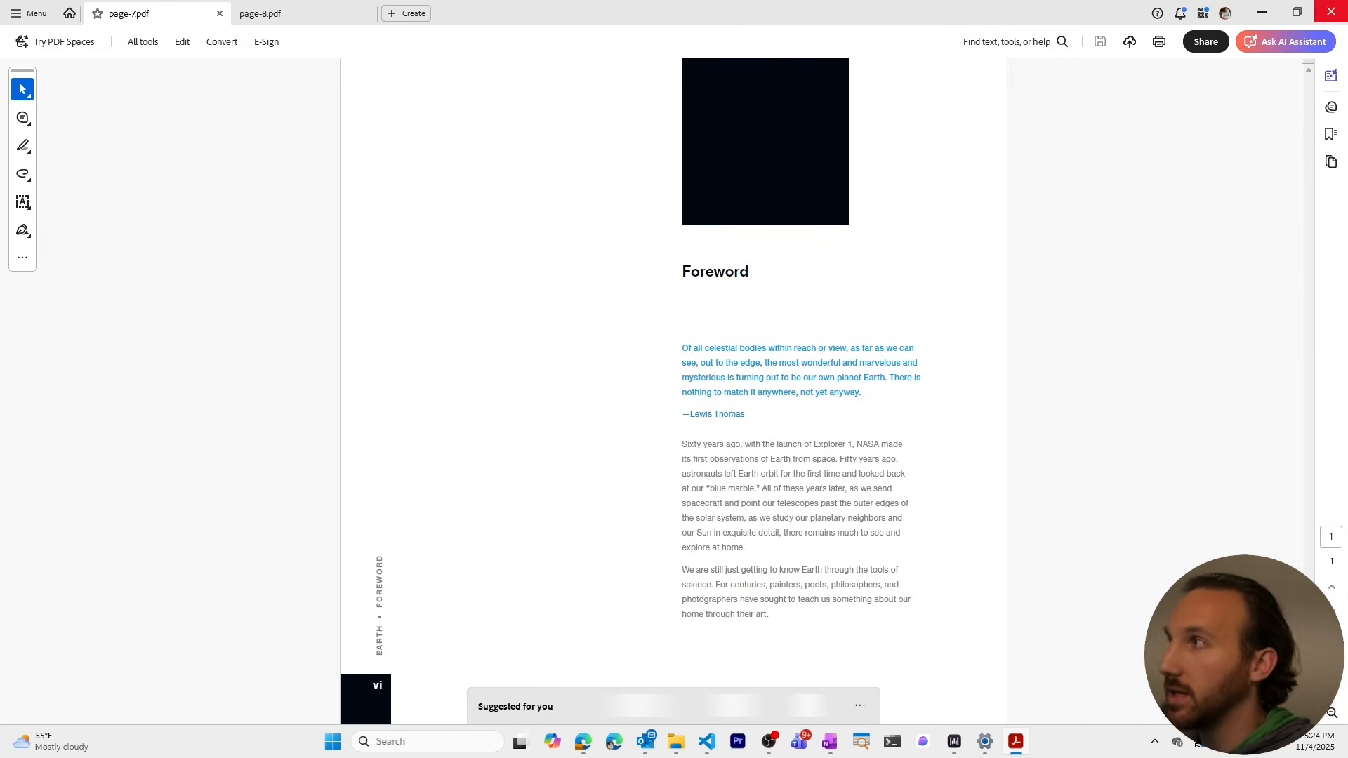
left_click(1270, 20)
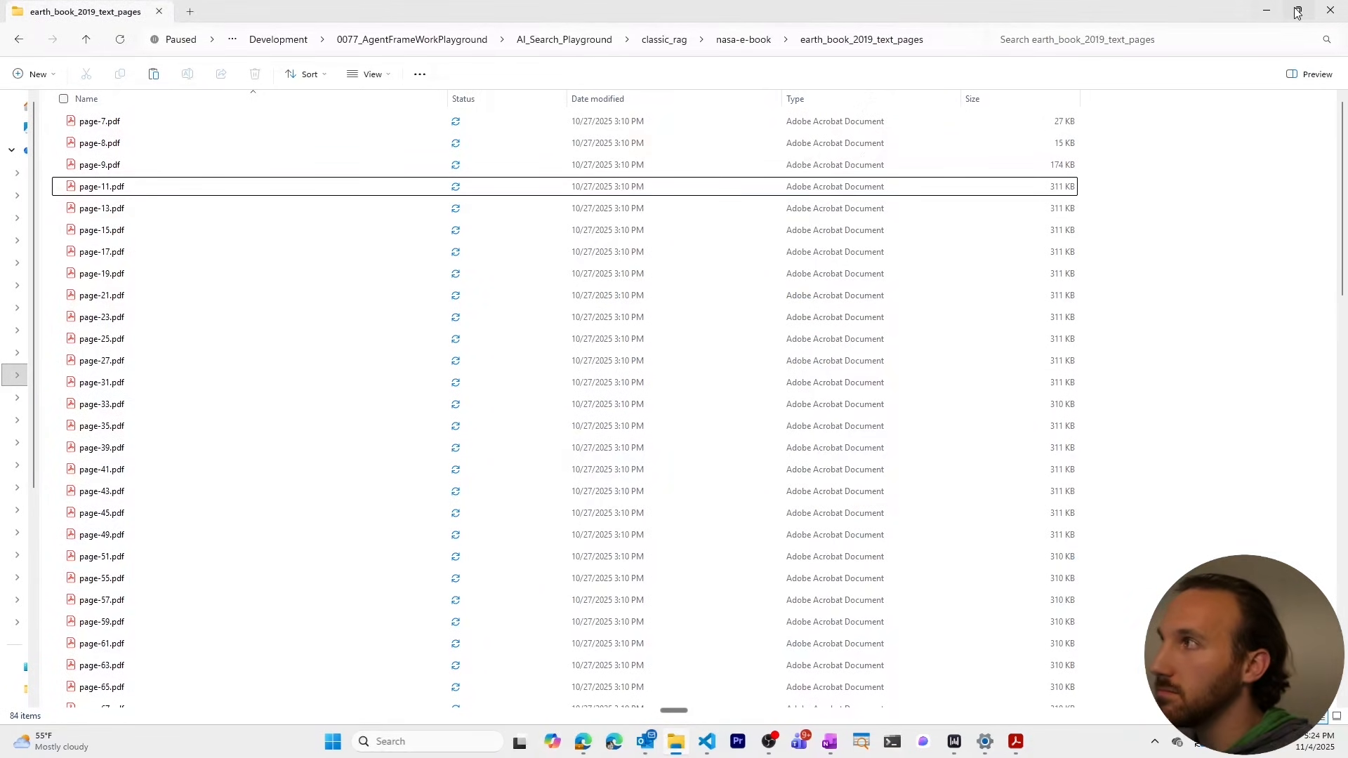
Step: Drag all 84 page PDFs into nasa-e-book and upload them, then return to the resource group overview
left_click(1275, 14)
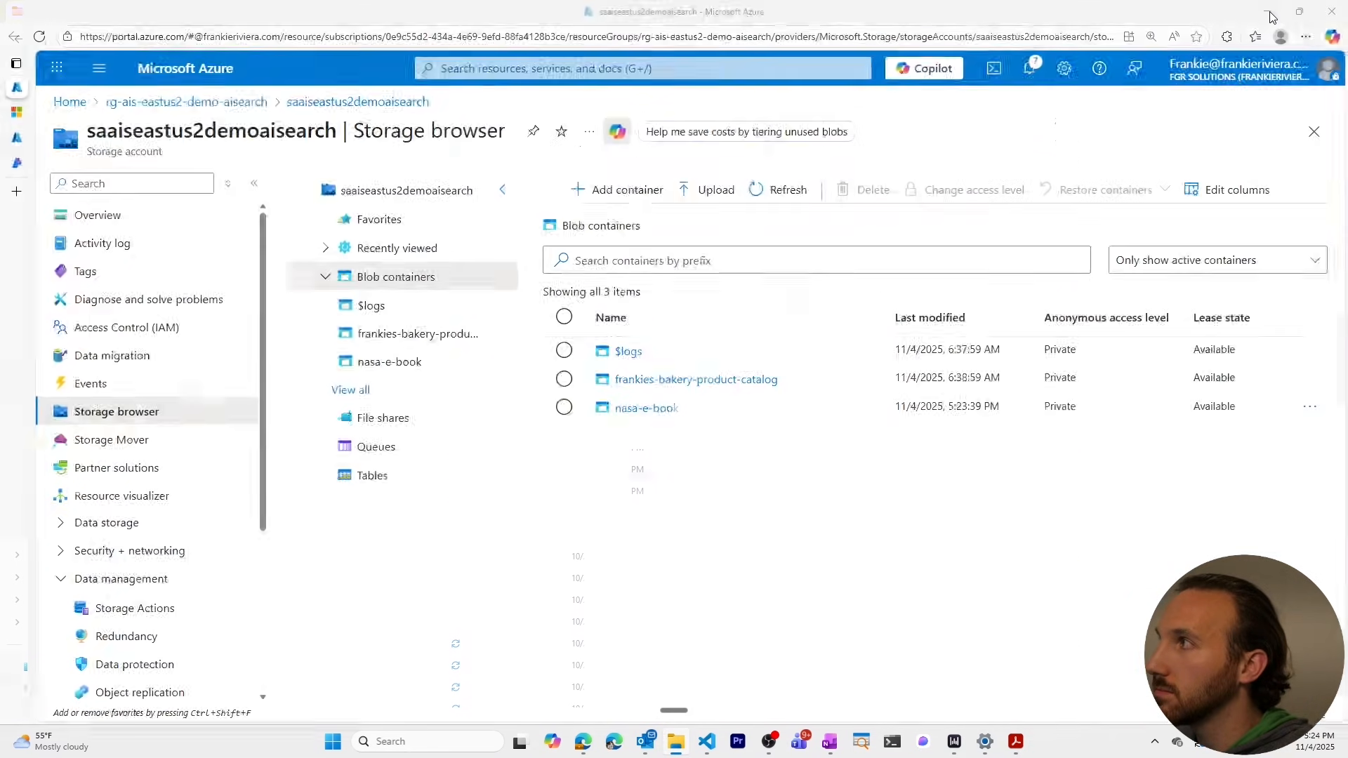
left_click(639, 409)
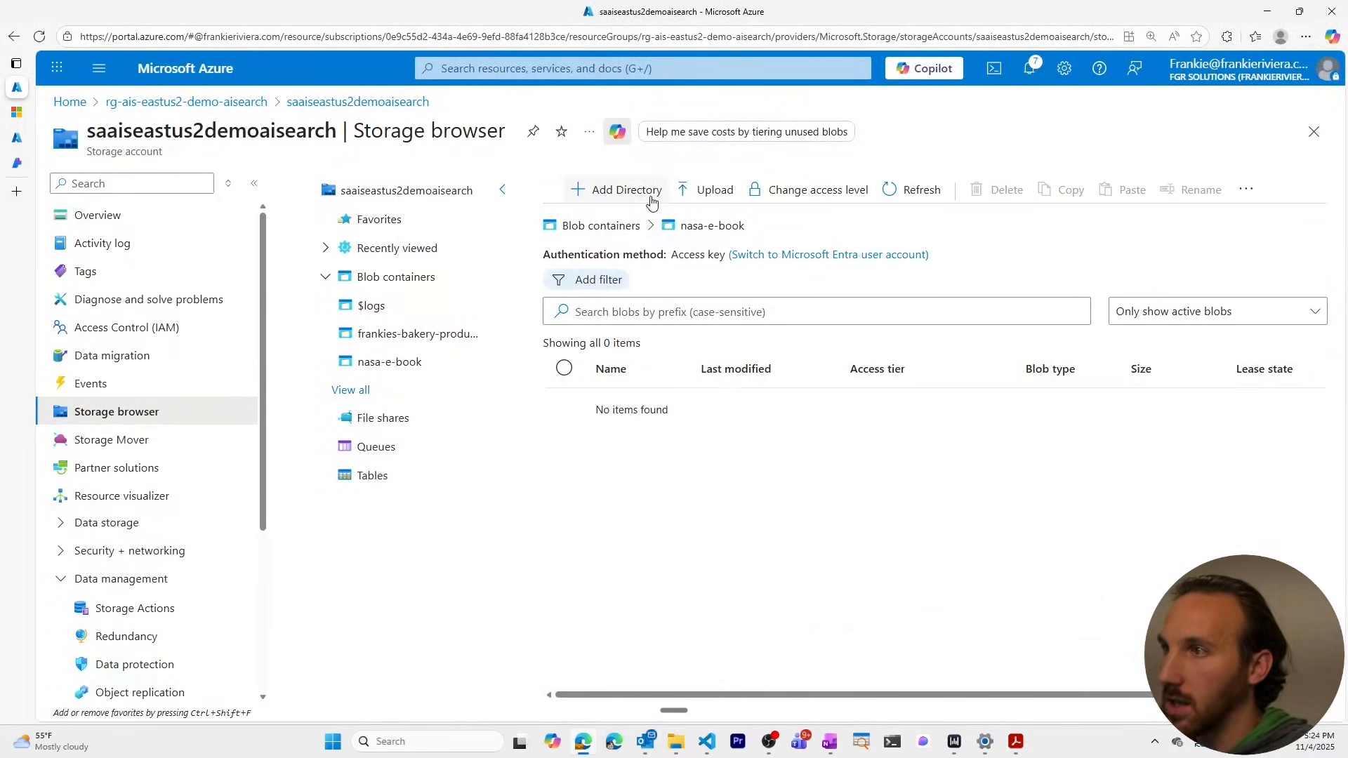
left_click(709, 190)
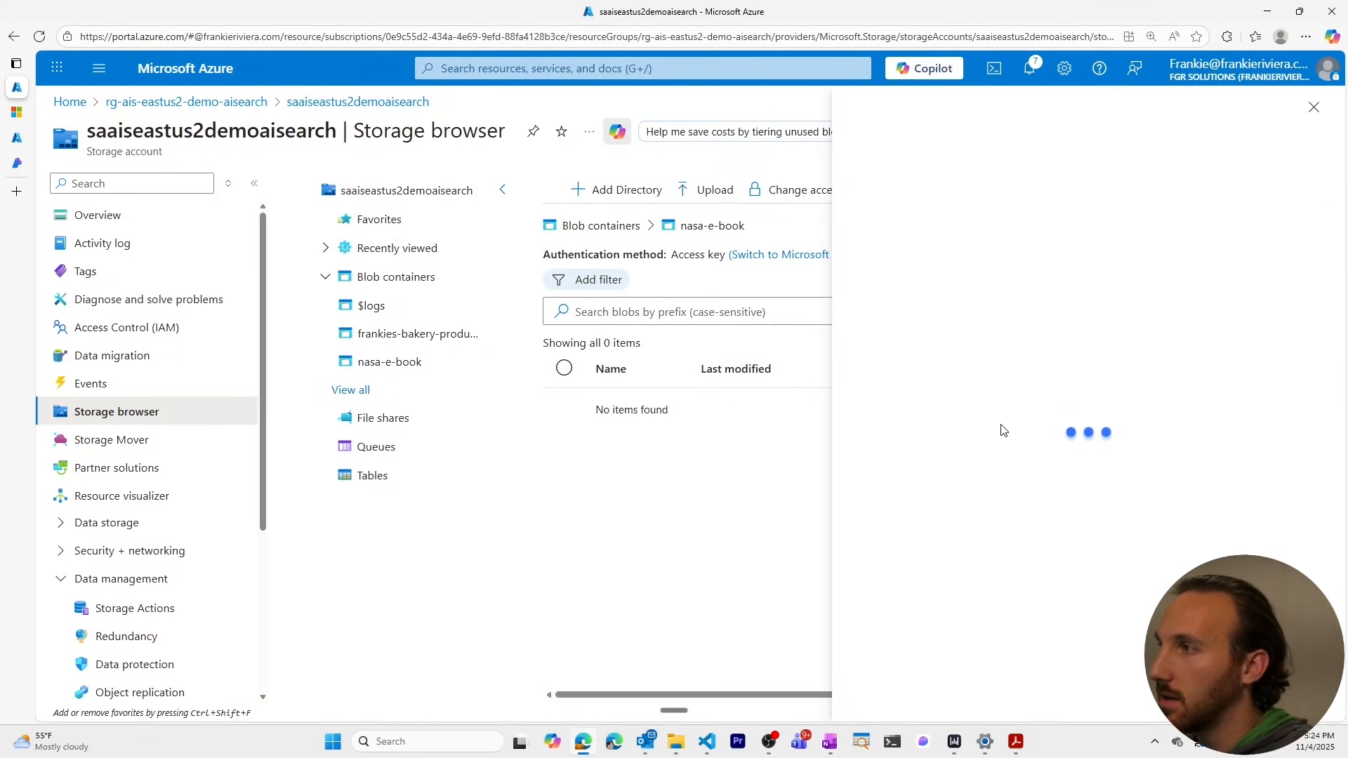
left_click(676, 742)
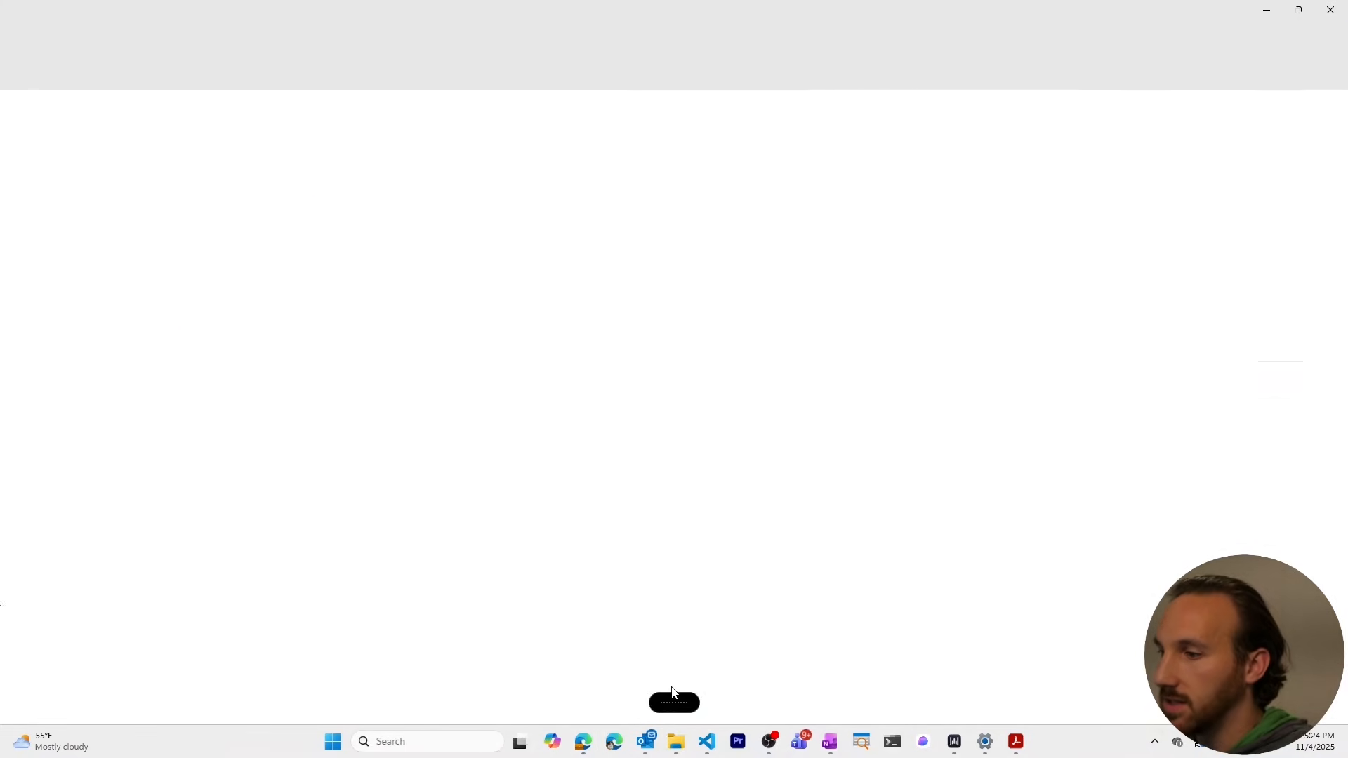
key("ctrl+a")
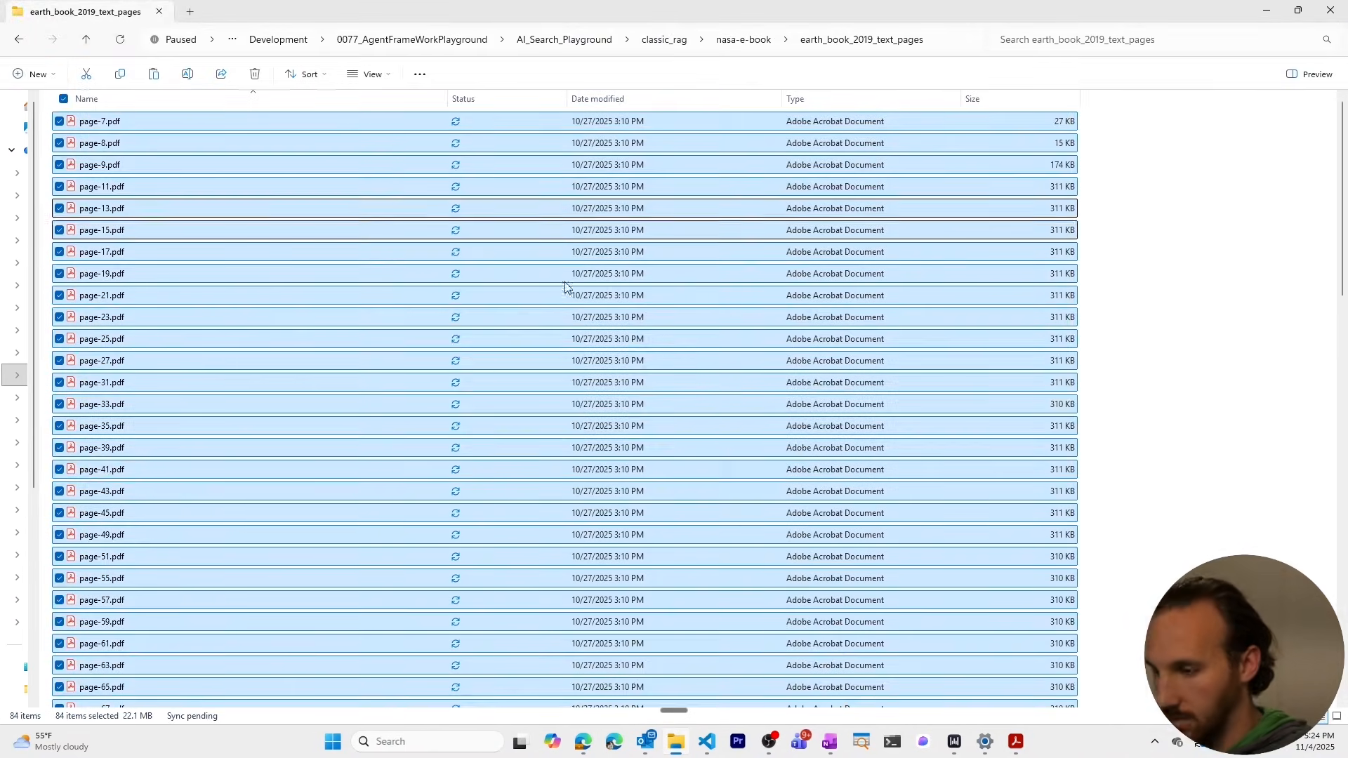
left_click_drag(568, 286, 1053, 281)
left_click(886, 454)
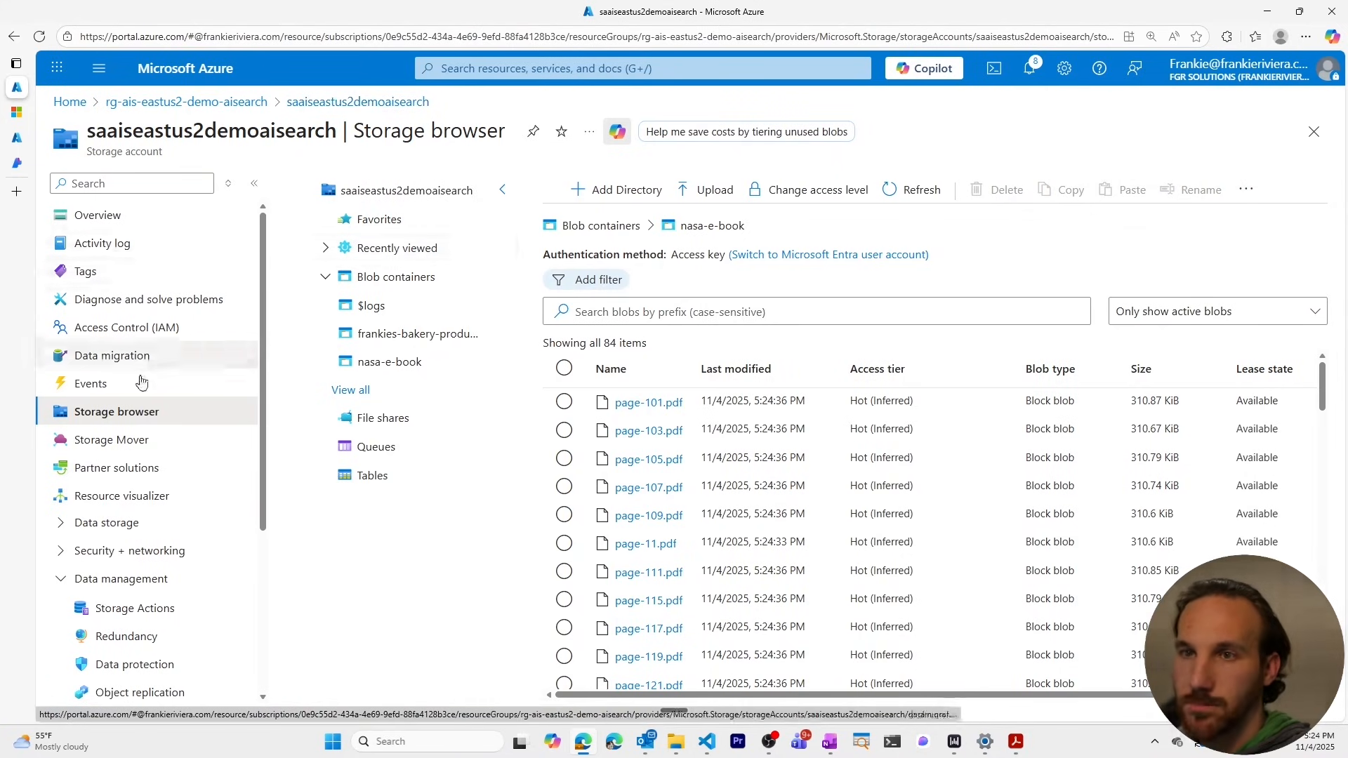
left_click(98, 215)
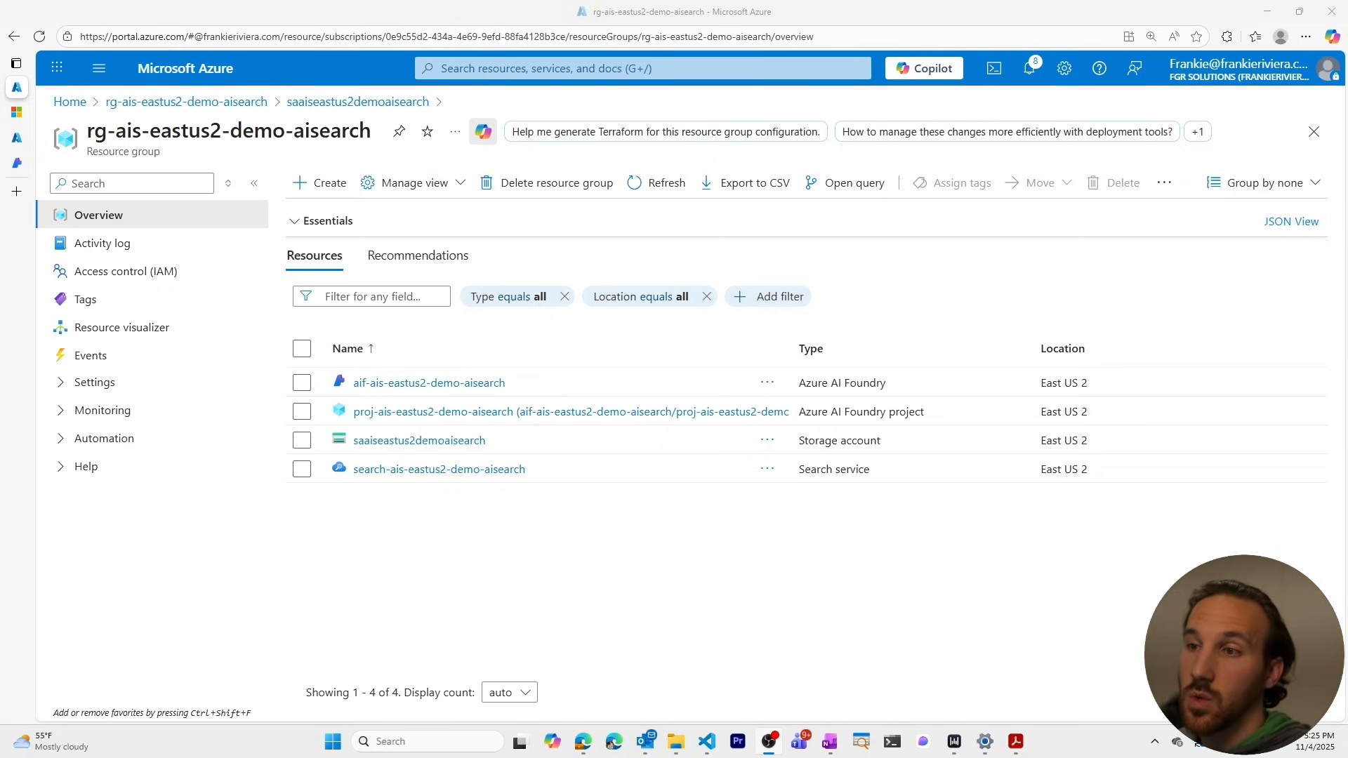
Step: Open aif-ais-eastus2-demo-aisearch and launch Azure AI Foundry at the proj-ais-eastus2-demo-aisearch project overview
left_click(490, 384)
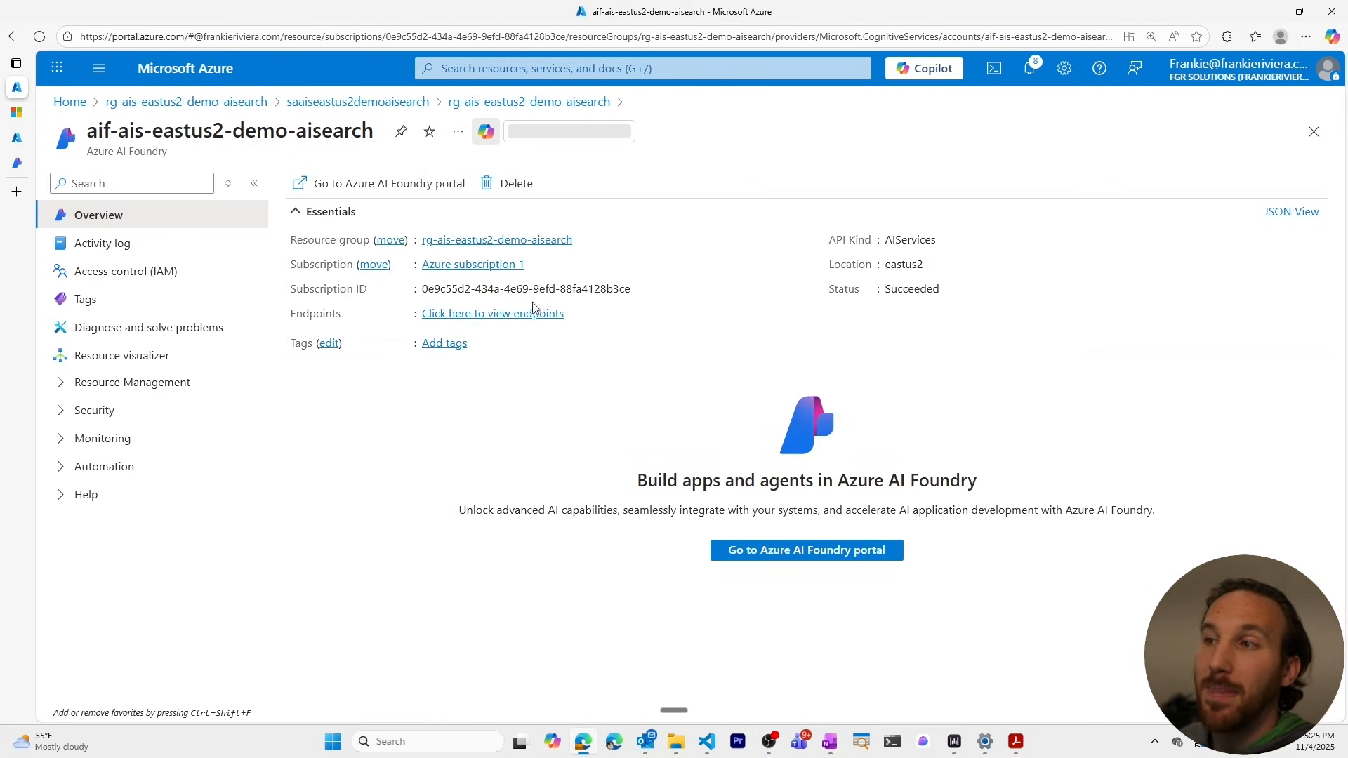
left_click(750, 547)
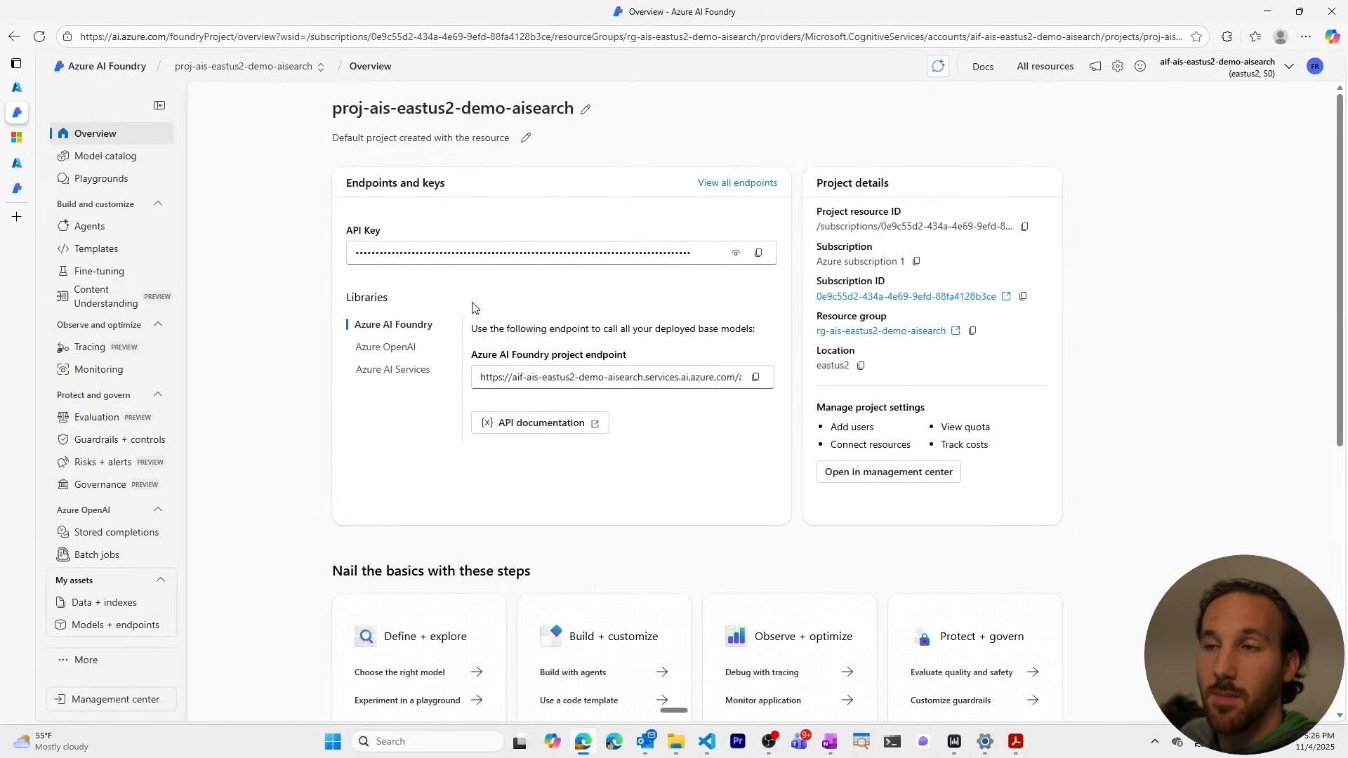
Step: Filter the base models to the Embeddings task and pick text-embedding-3-small
left_click(111, 627)
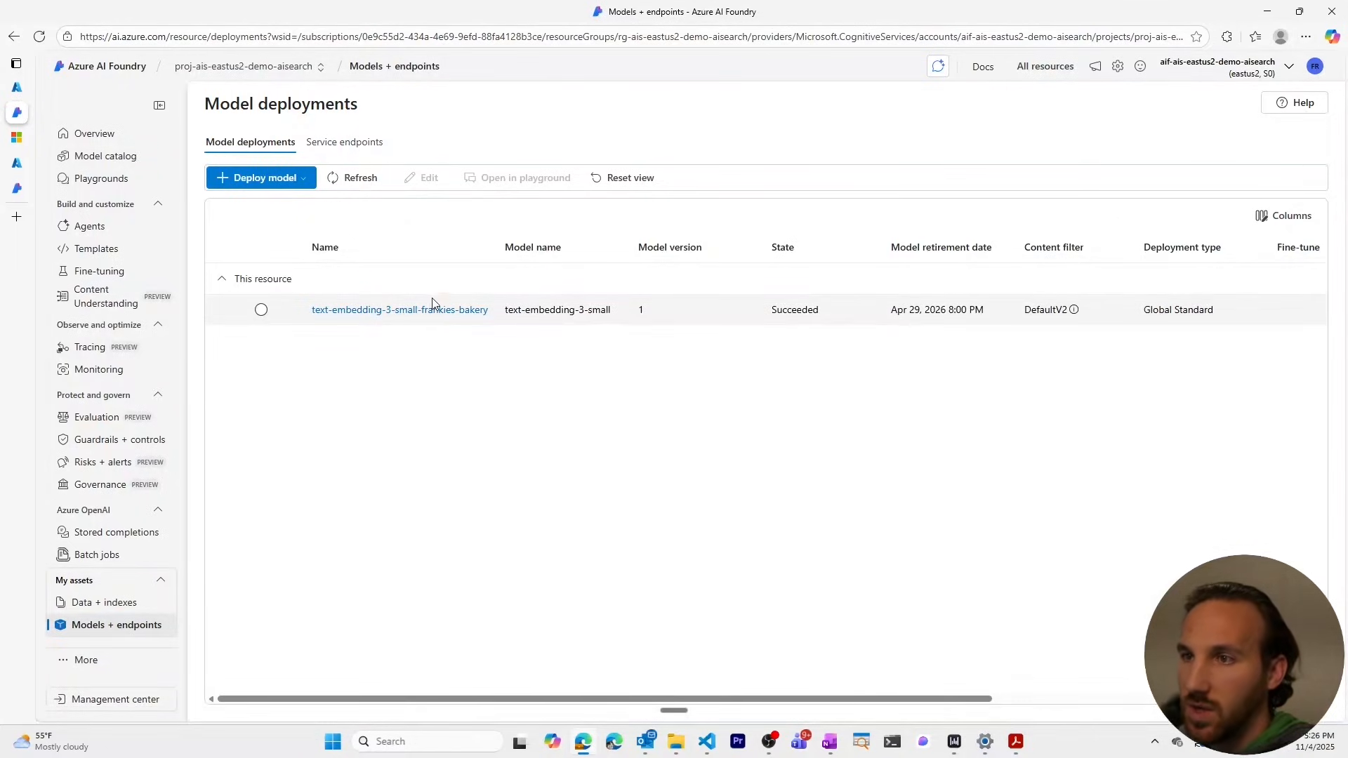
left_click(301, 182)
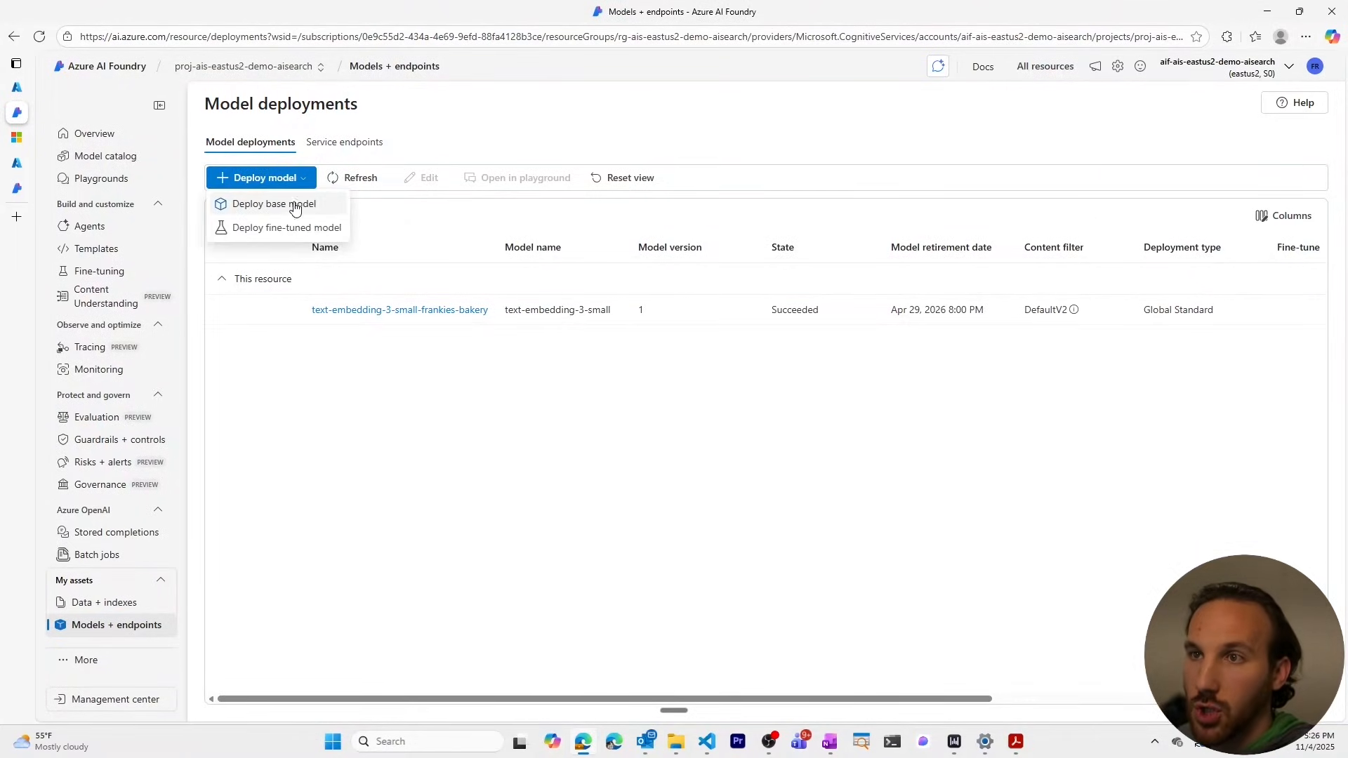
left_click(293, 209)
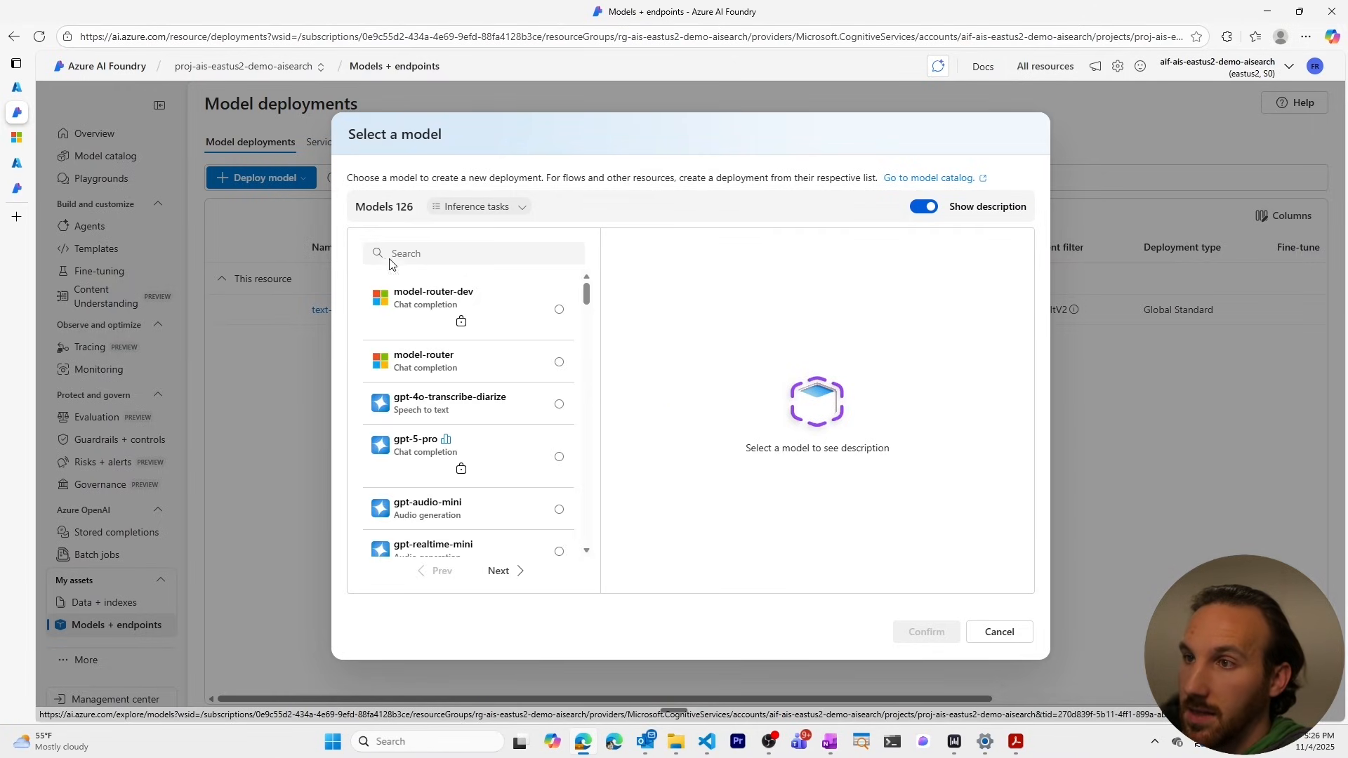
left_click(522, 207)
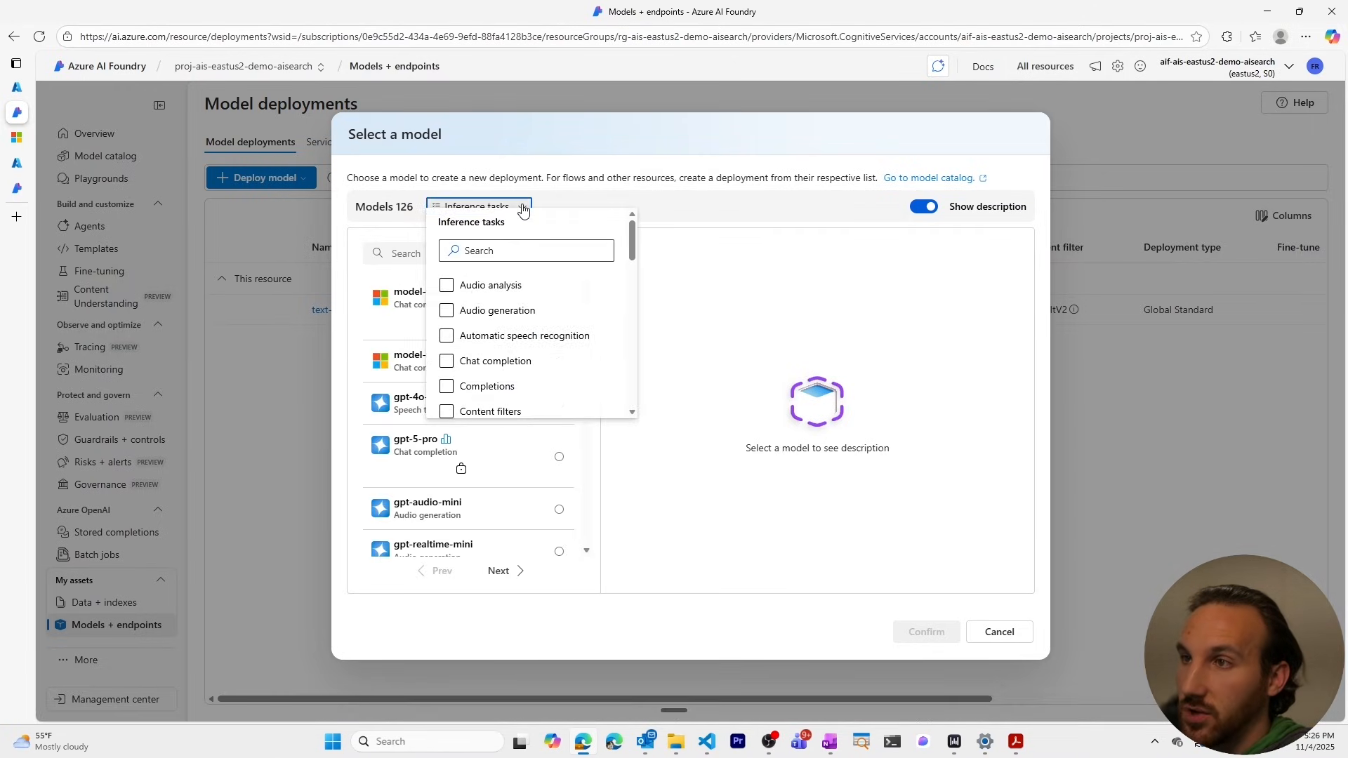
scroll(496, 368, "down", 5)
left_click(448, 296)
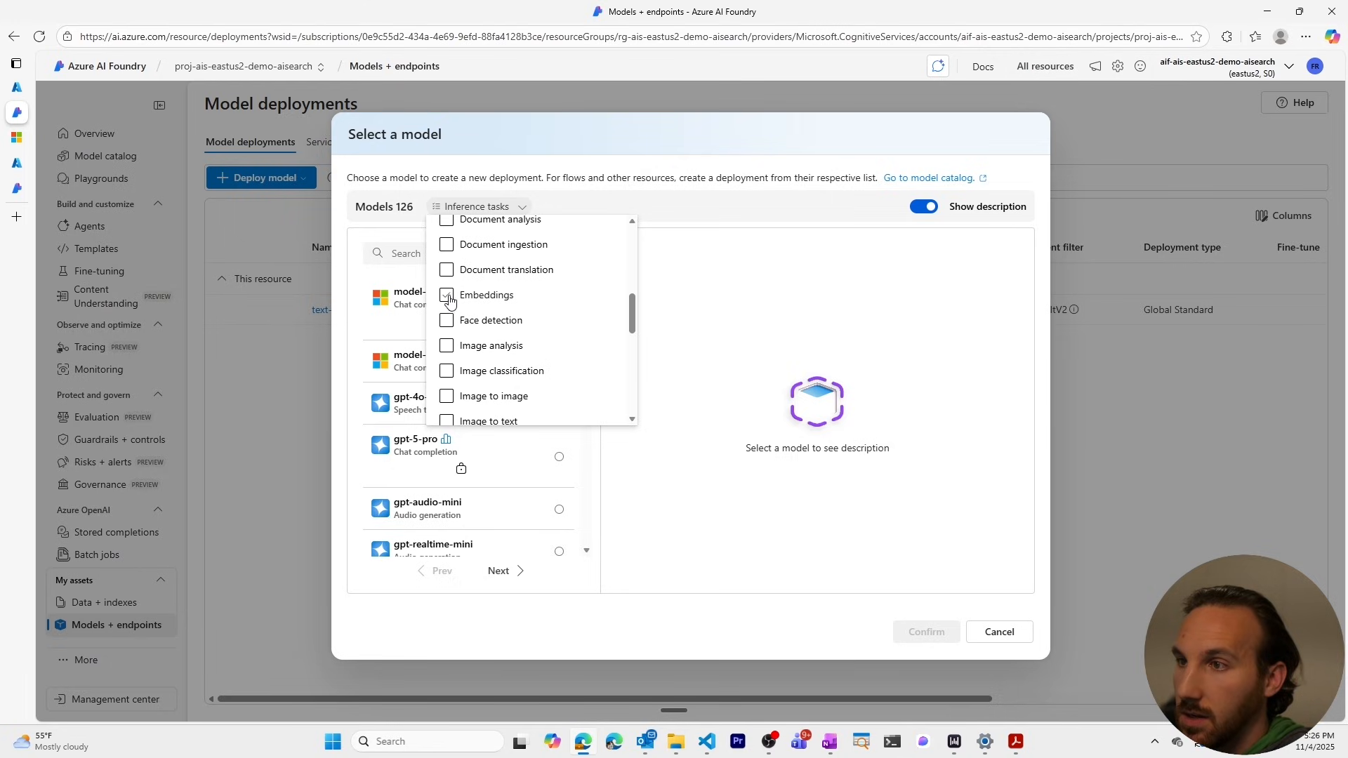
left_click(694, 298)
left_click(464, 387)
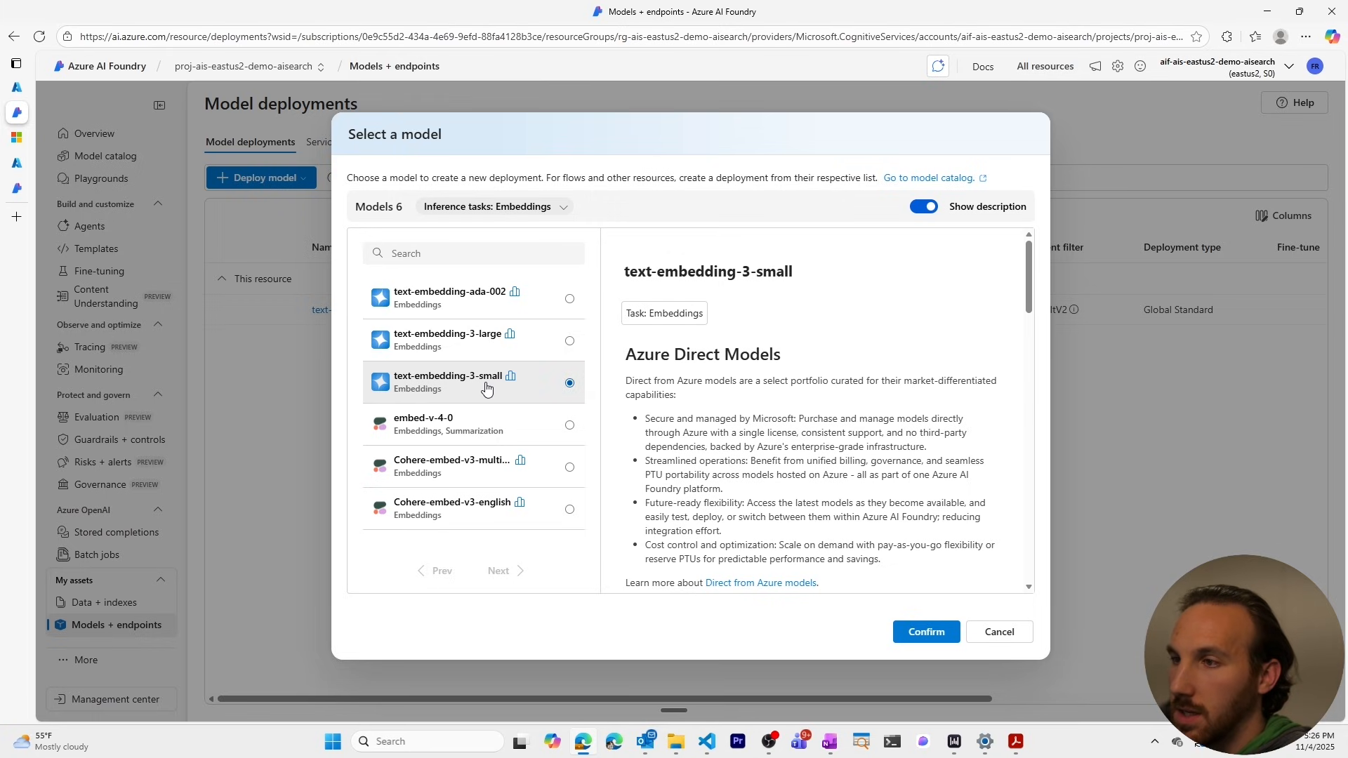
Step: Deploy the model under the name text-embedding-3-small-nasa-e-book
left_click(906, 631)
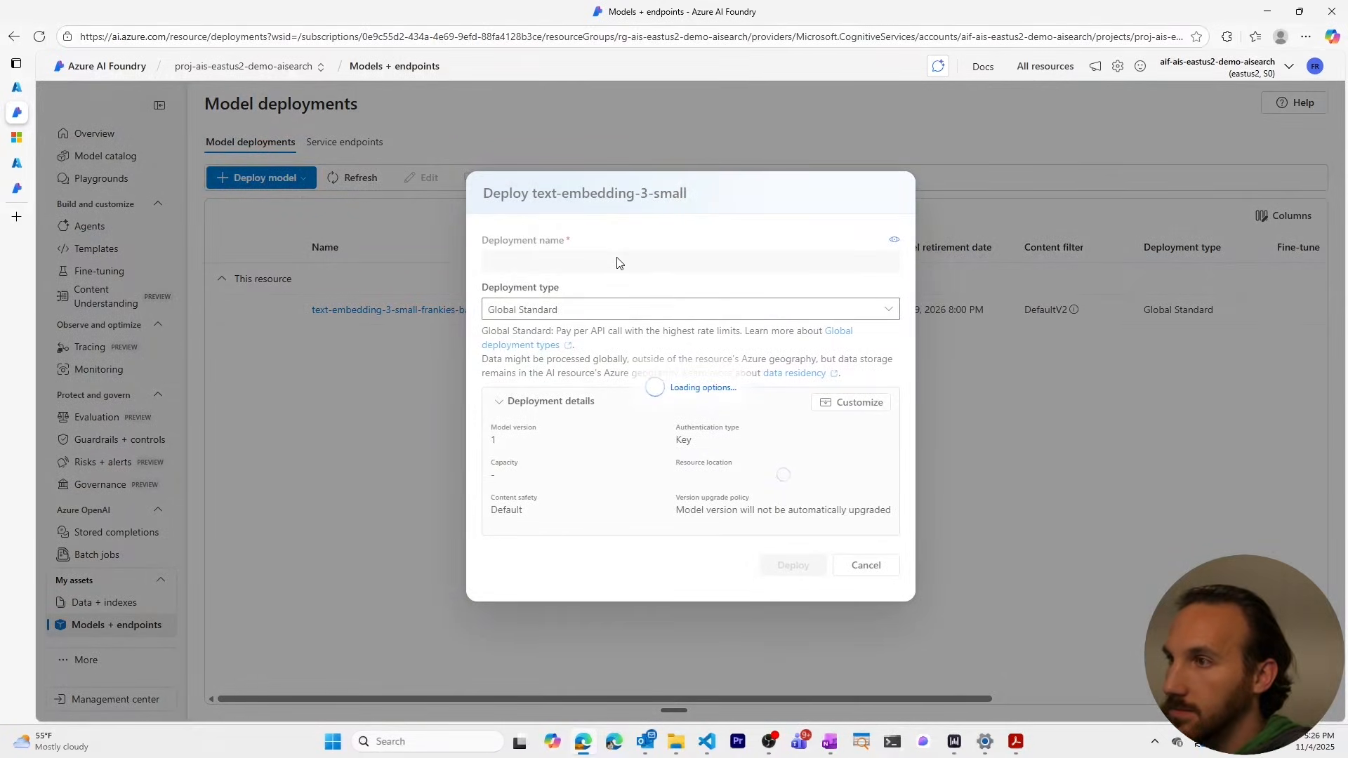
left_click(640, 272)
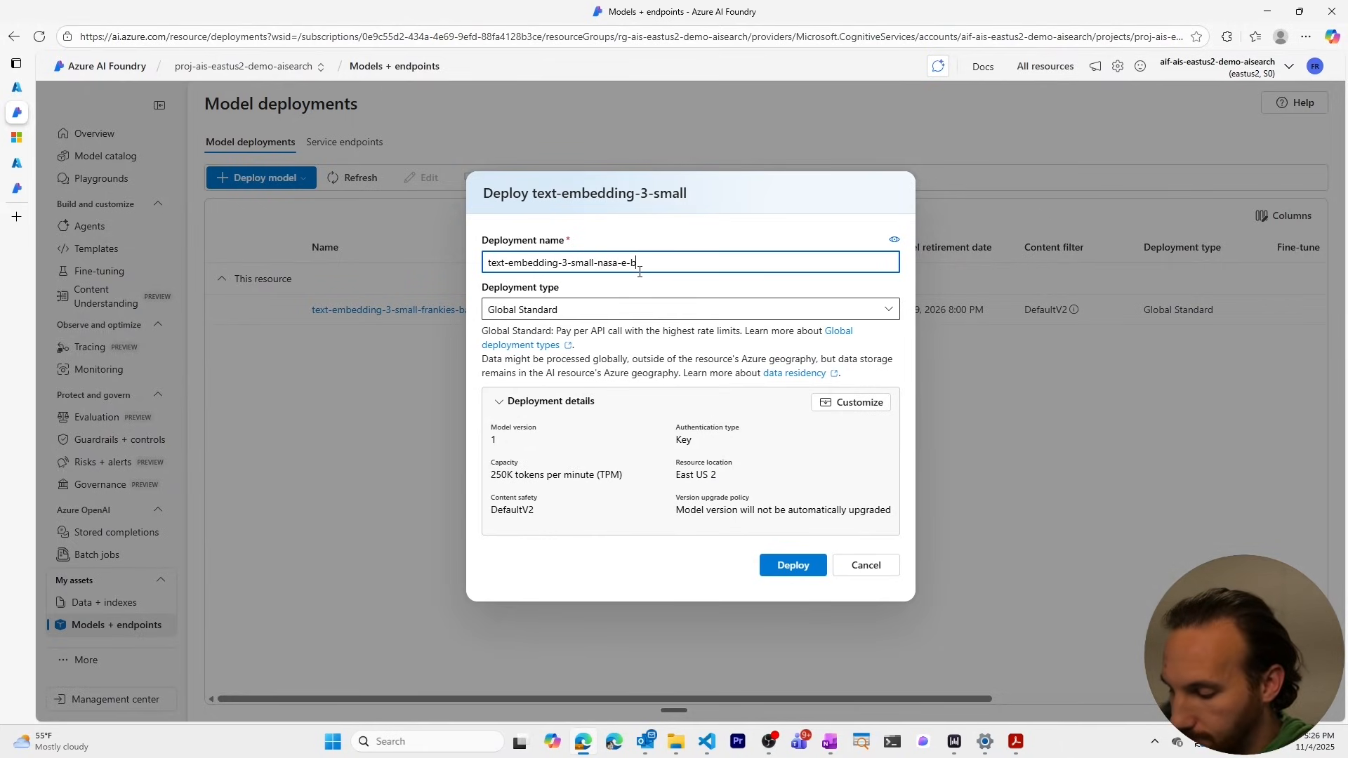
left_click(781, 569)
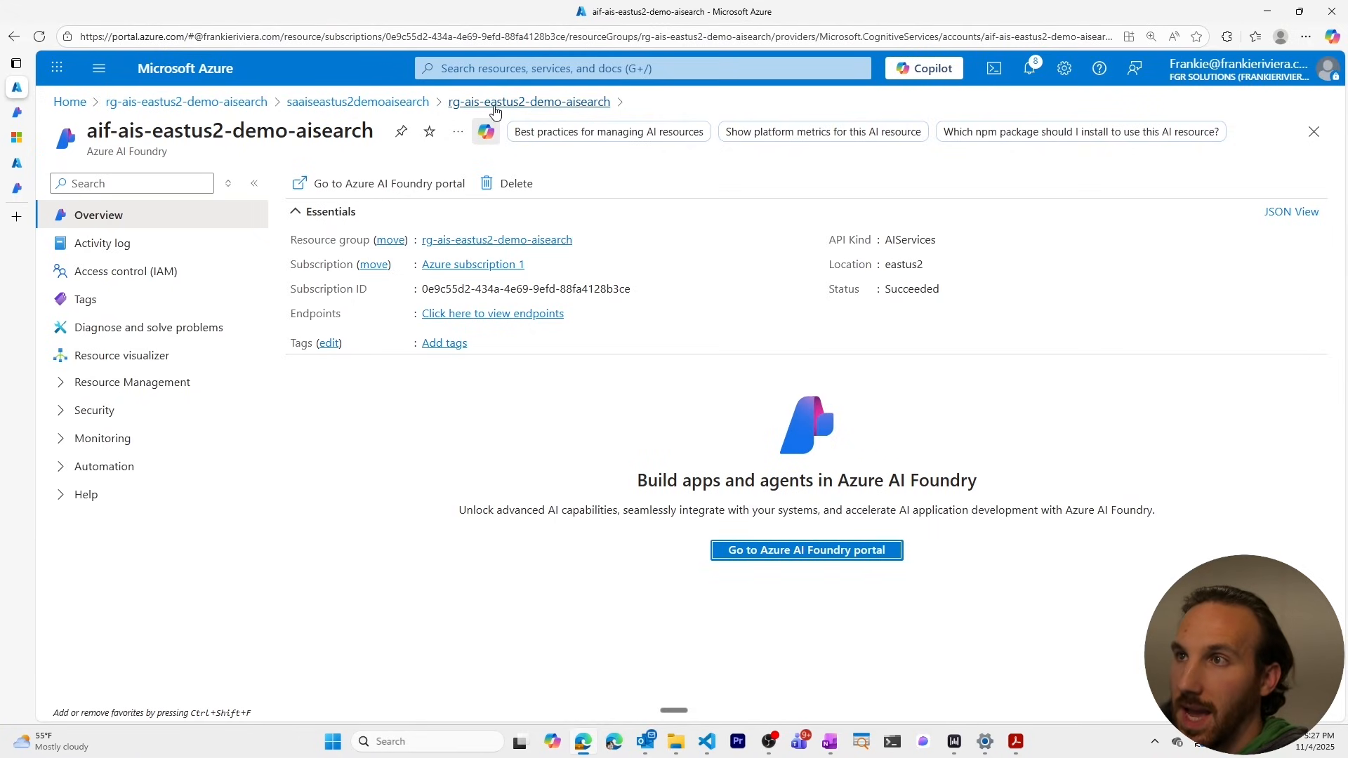
Step: Go through the resource group to the search-ais-eastus2-demo-aisearch search service
left_click(496, 239)
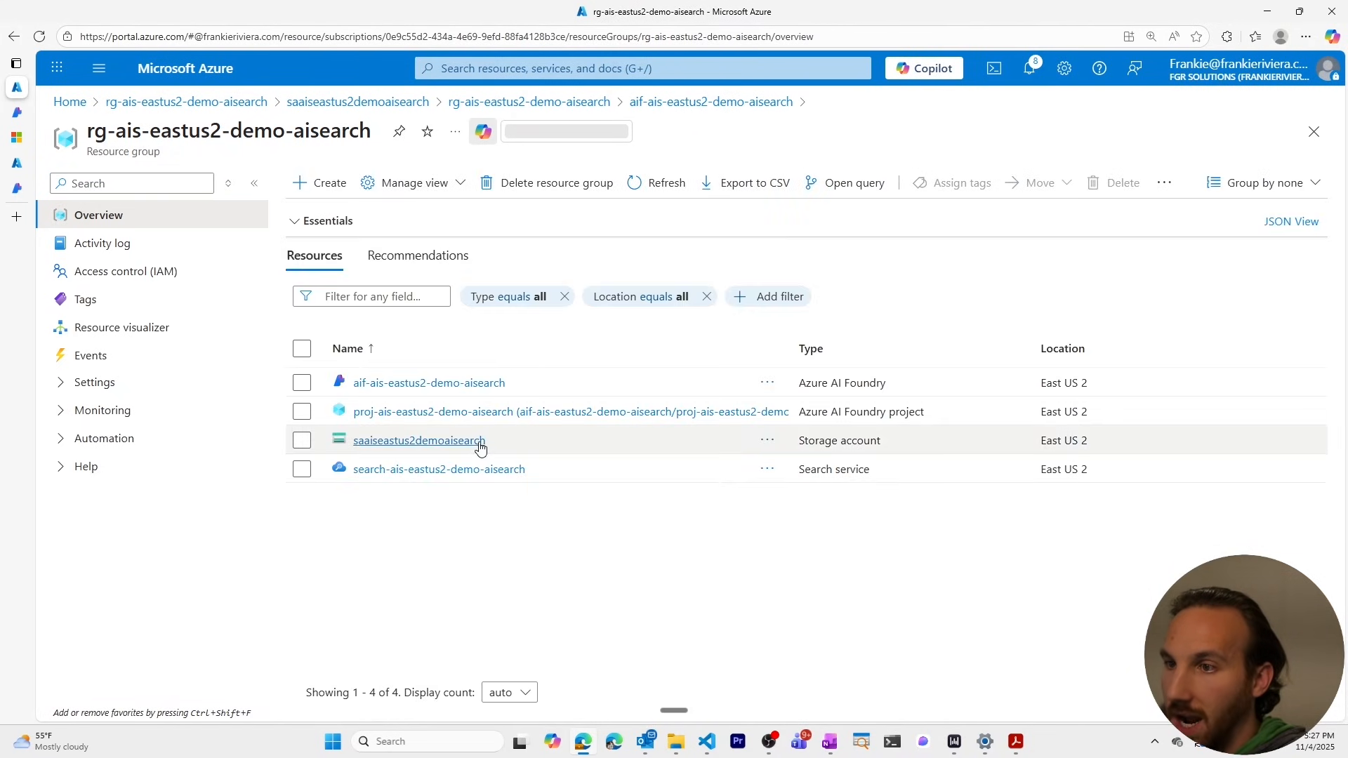
left_click(445, 469)
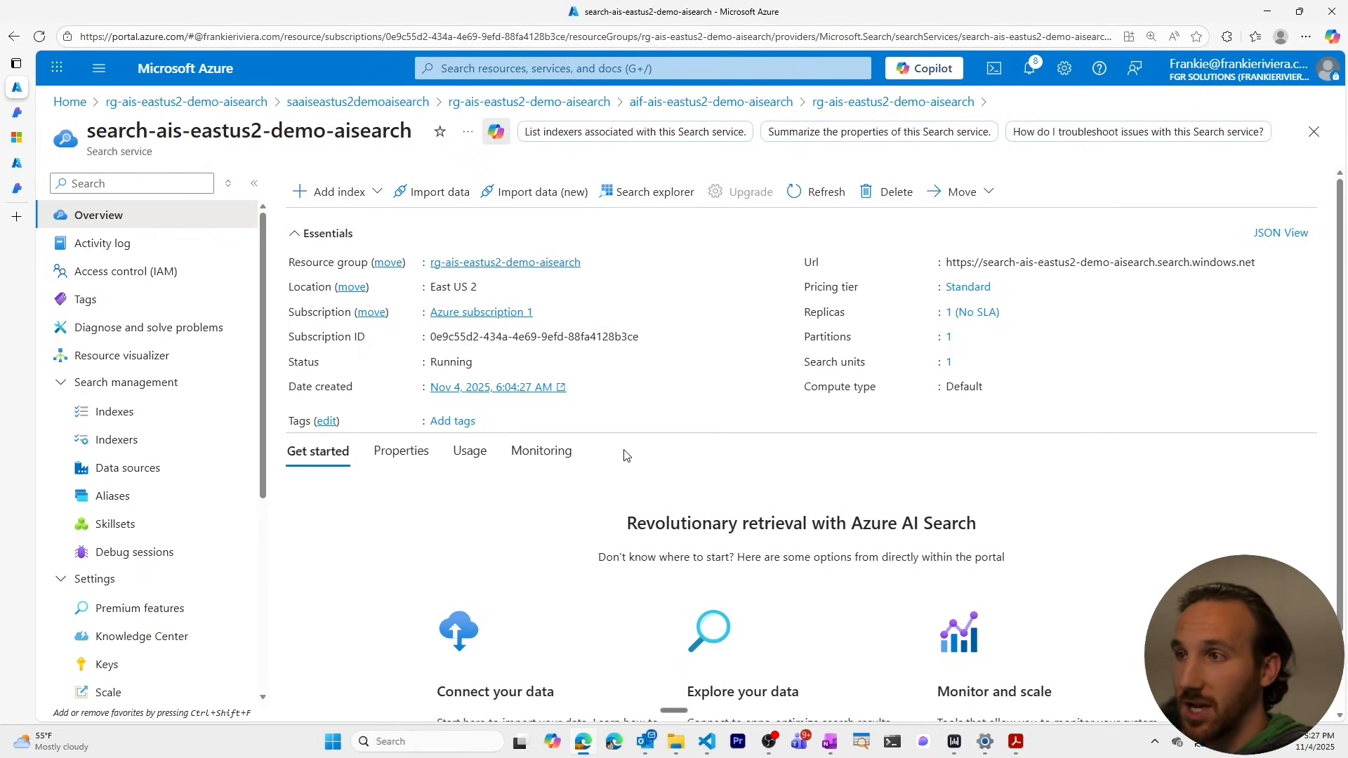
Step: Start Import data (new) from Azure Blob Storage for the RAG scenario
left_click(551, 203)
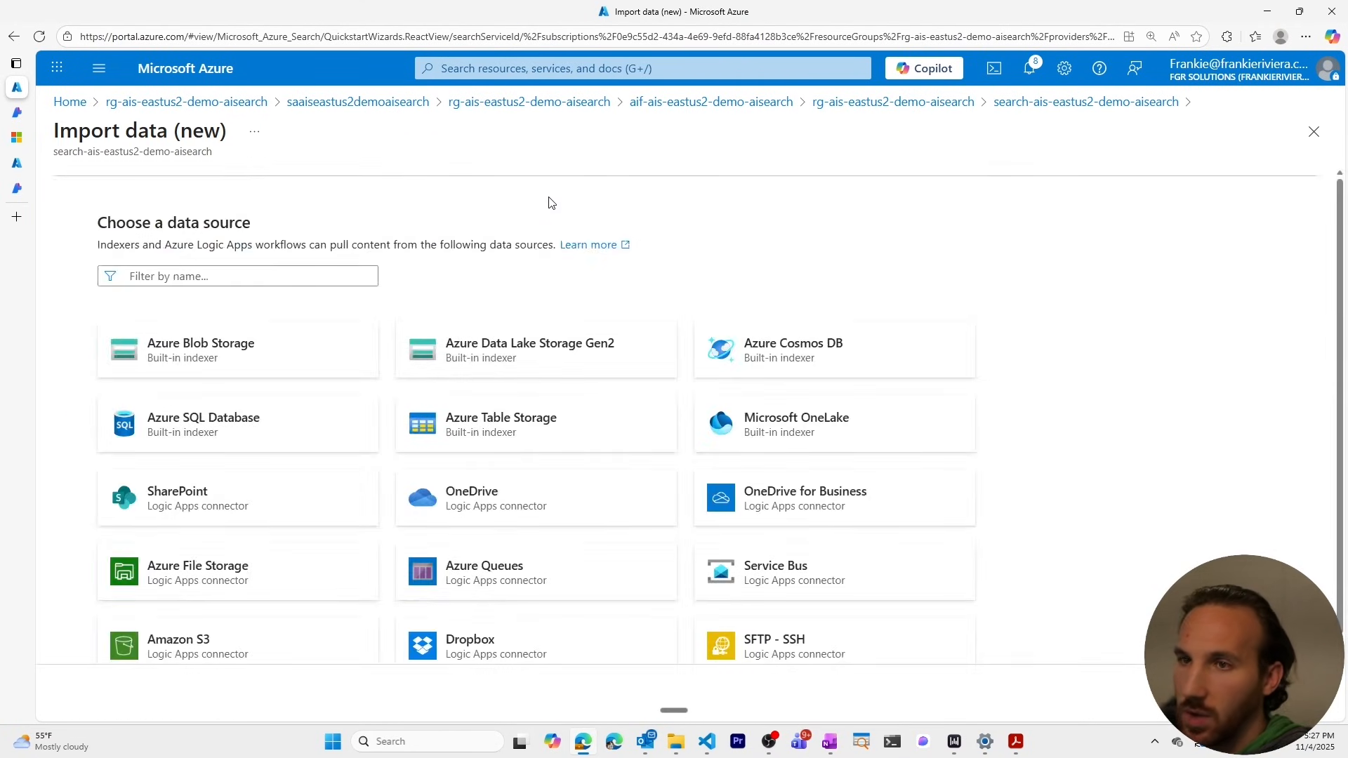
left_click(261, 352)
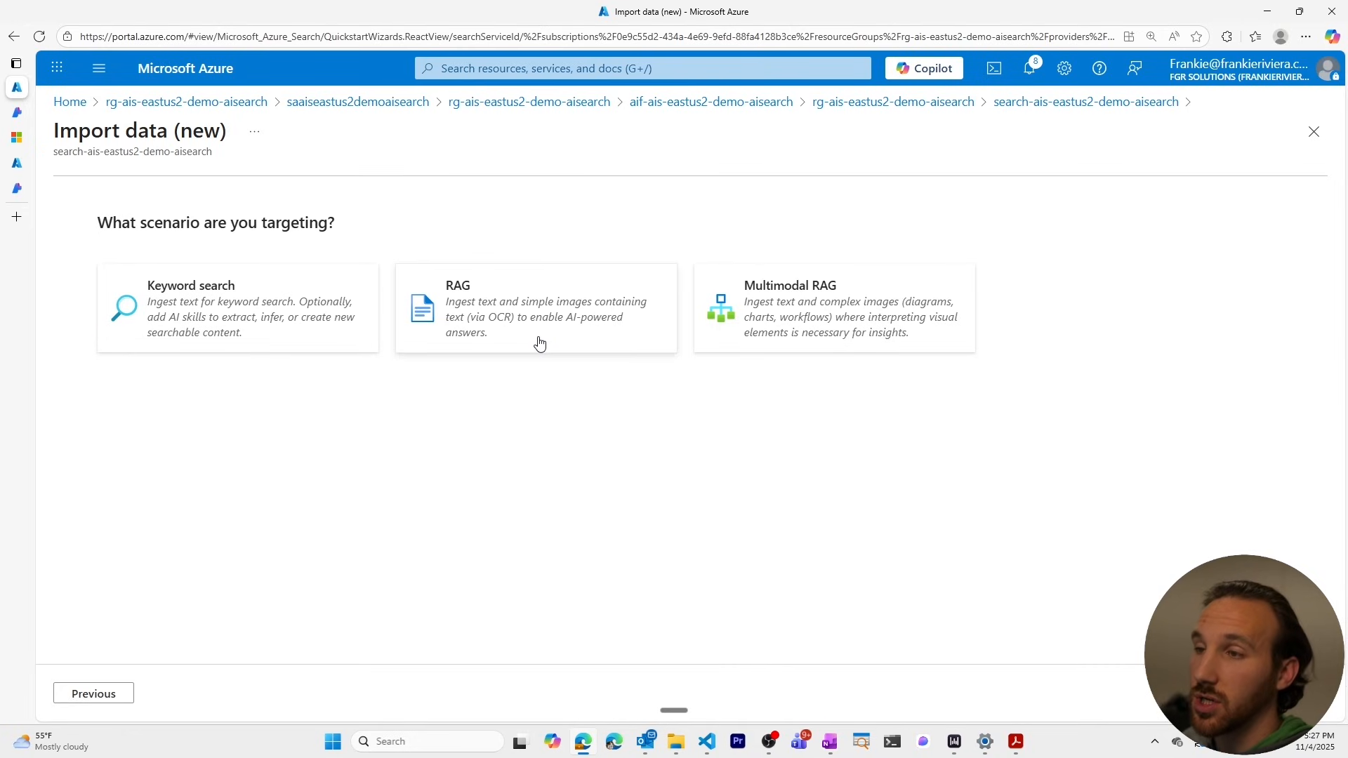
left_click(542, 312)
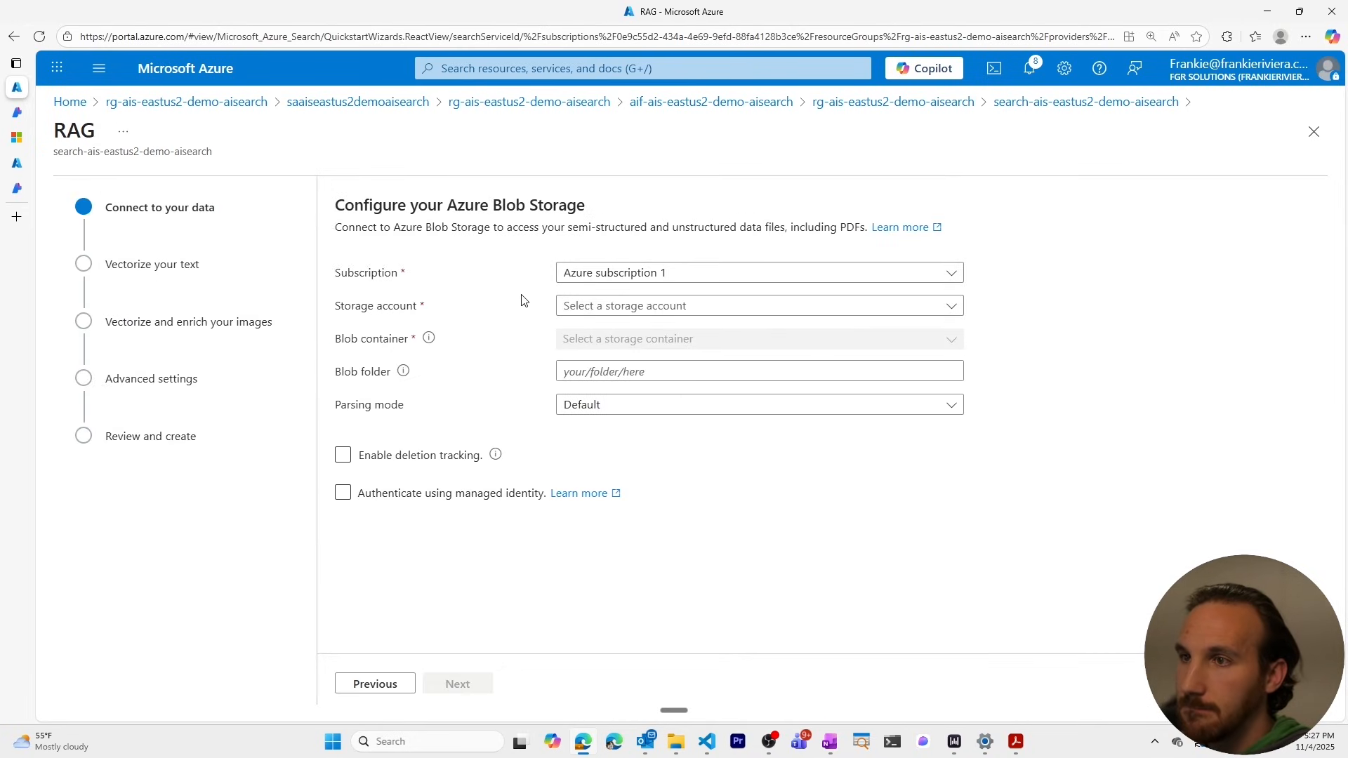
Step: Connect saaiseastus2demoaisearch's nasa-e-book container with deletion tracking and managed identity, then continue
left_click(711, 313)
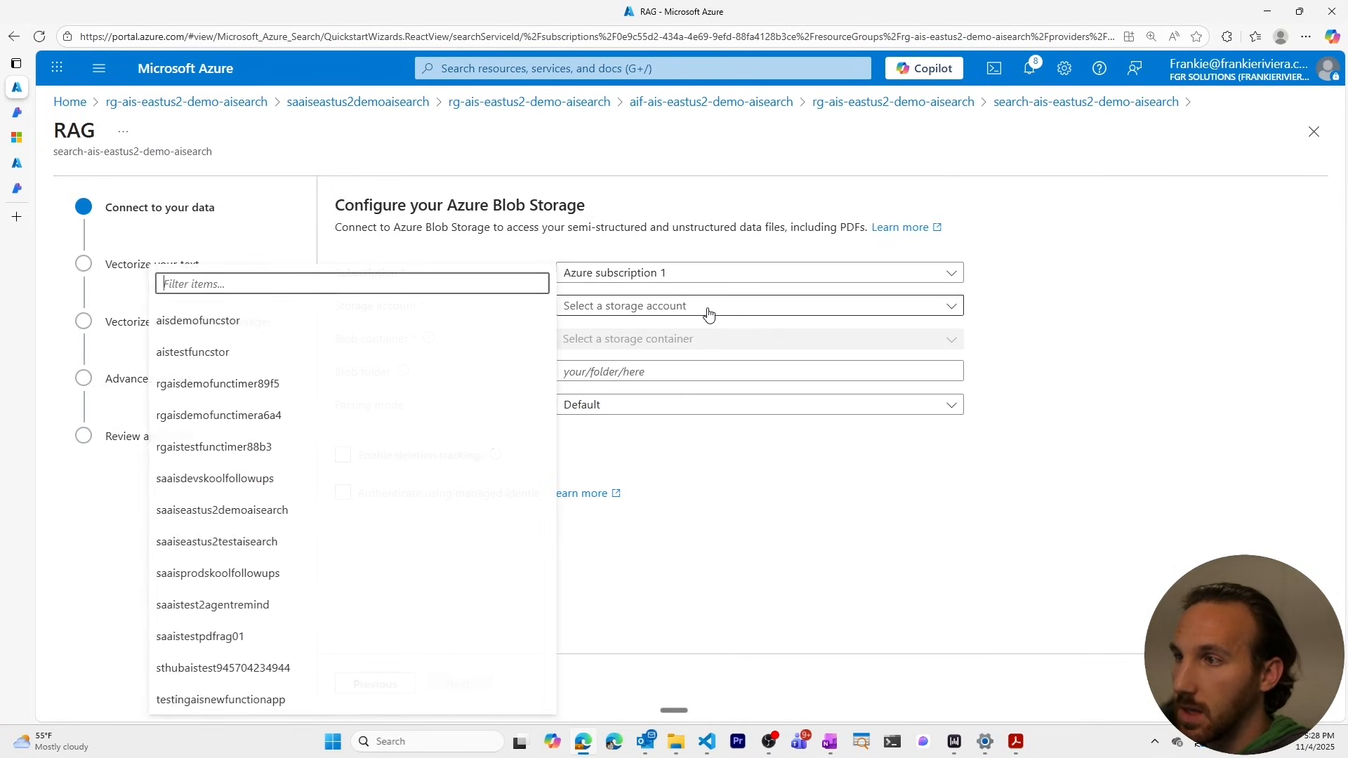
left_click(303, 511)
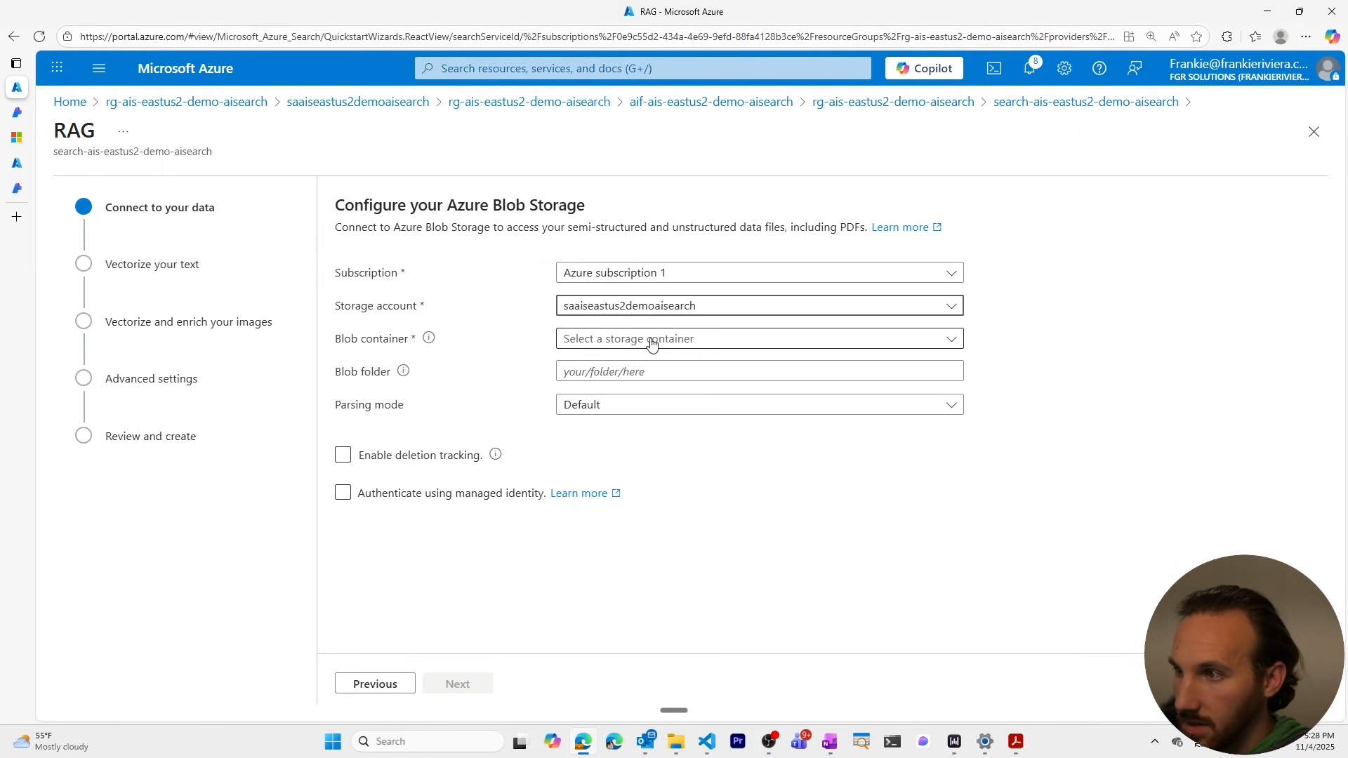
left_click(652, 343)
left_click(652, 434)
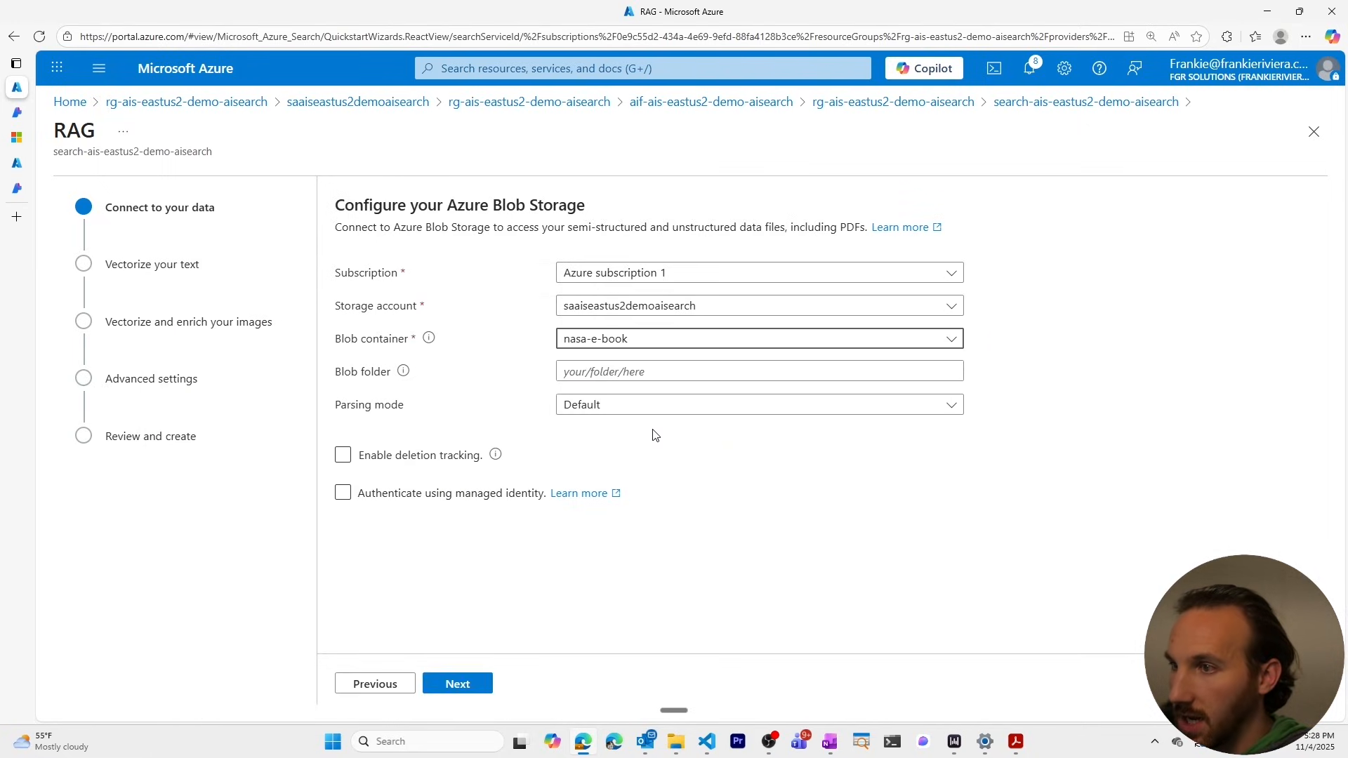
left_click(573, 374)
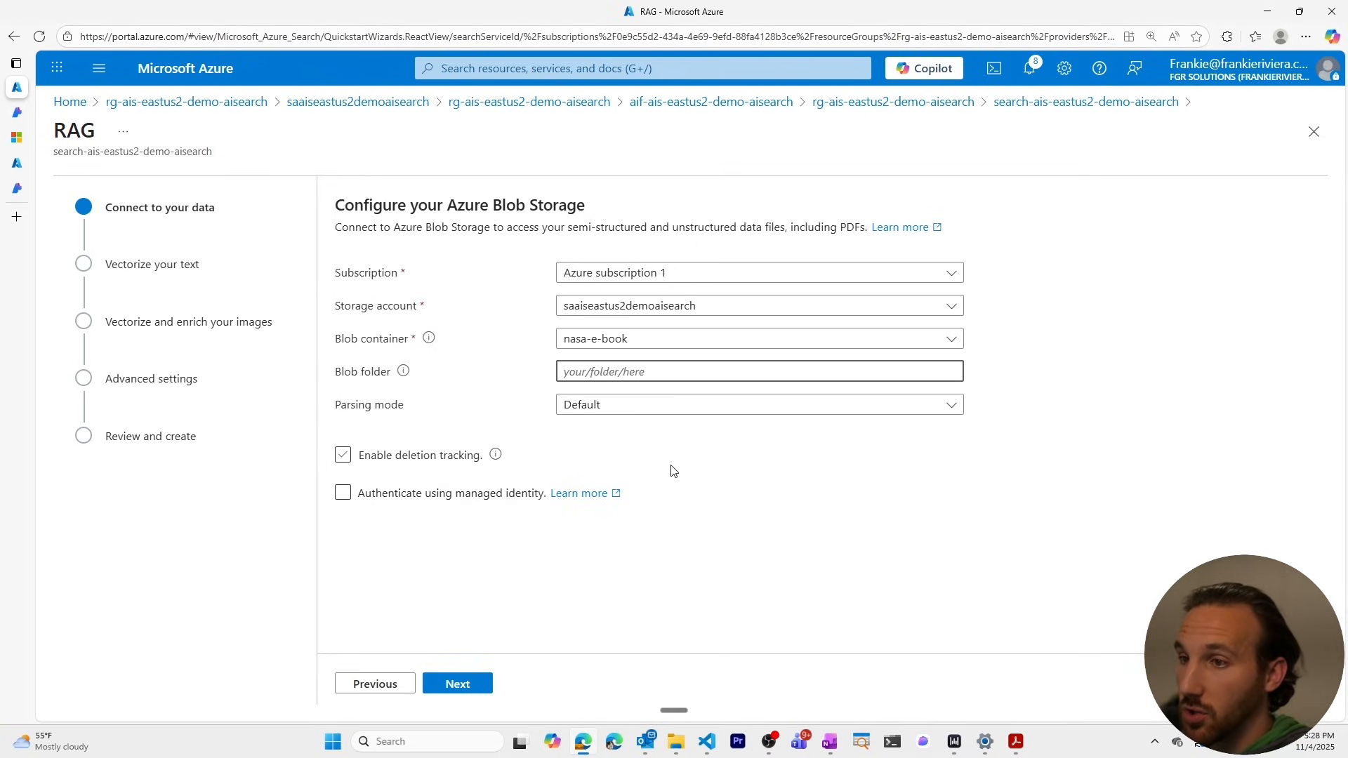
left_click(449, 462)
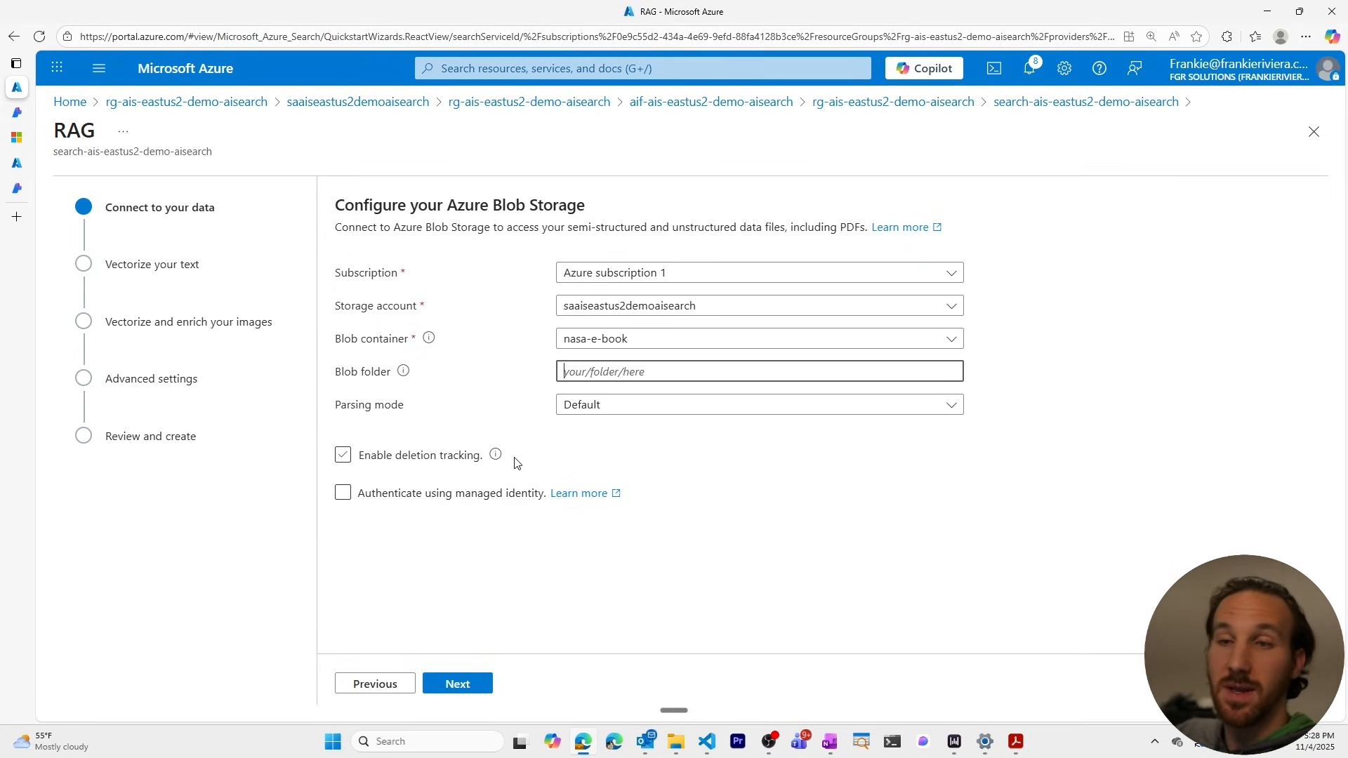
left_click(342, 458)
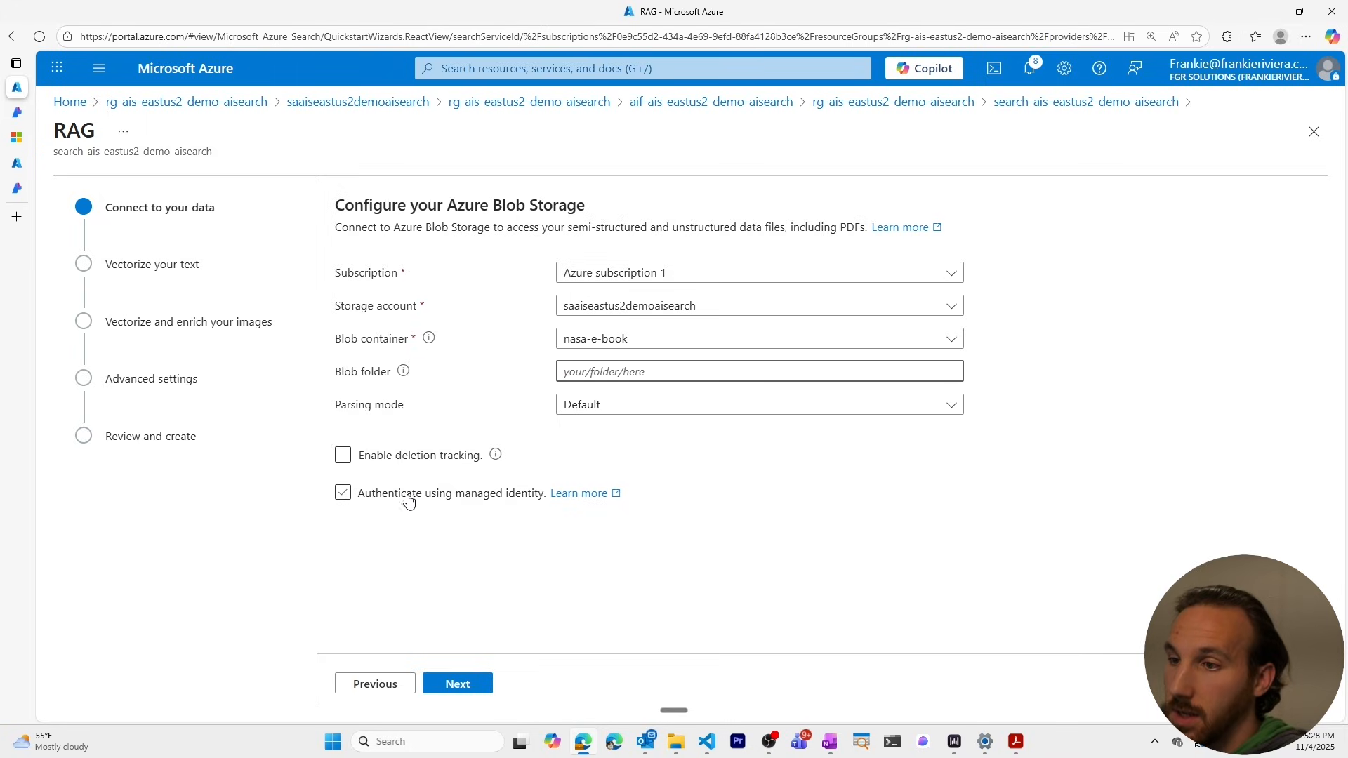
left_click(465, 683)
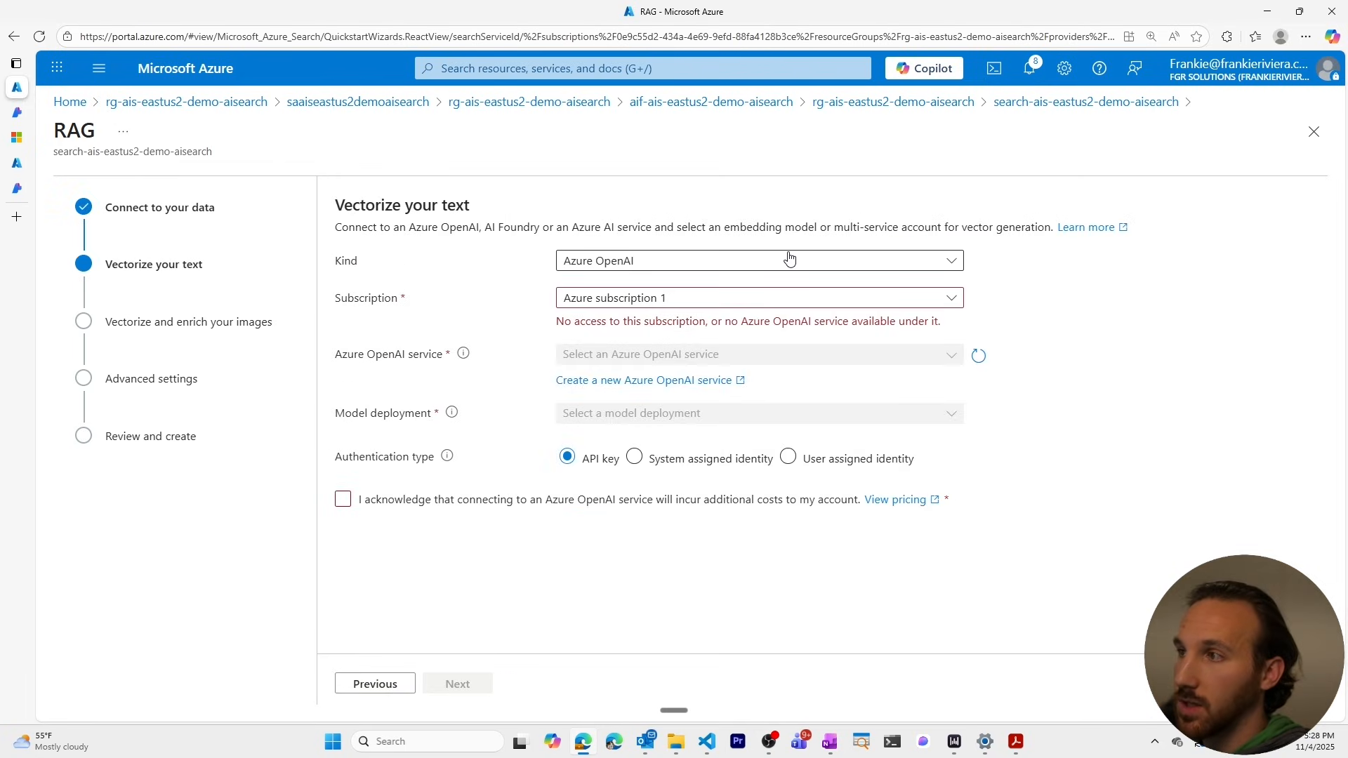
Step: Embed text via Azure AI Foundry's text-embedding-3-small-nasa-e-book deployment, accepting costs, then enable Vectorize images
left_click(788, 259)
left_click(758, 313)
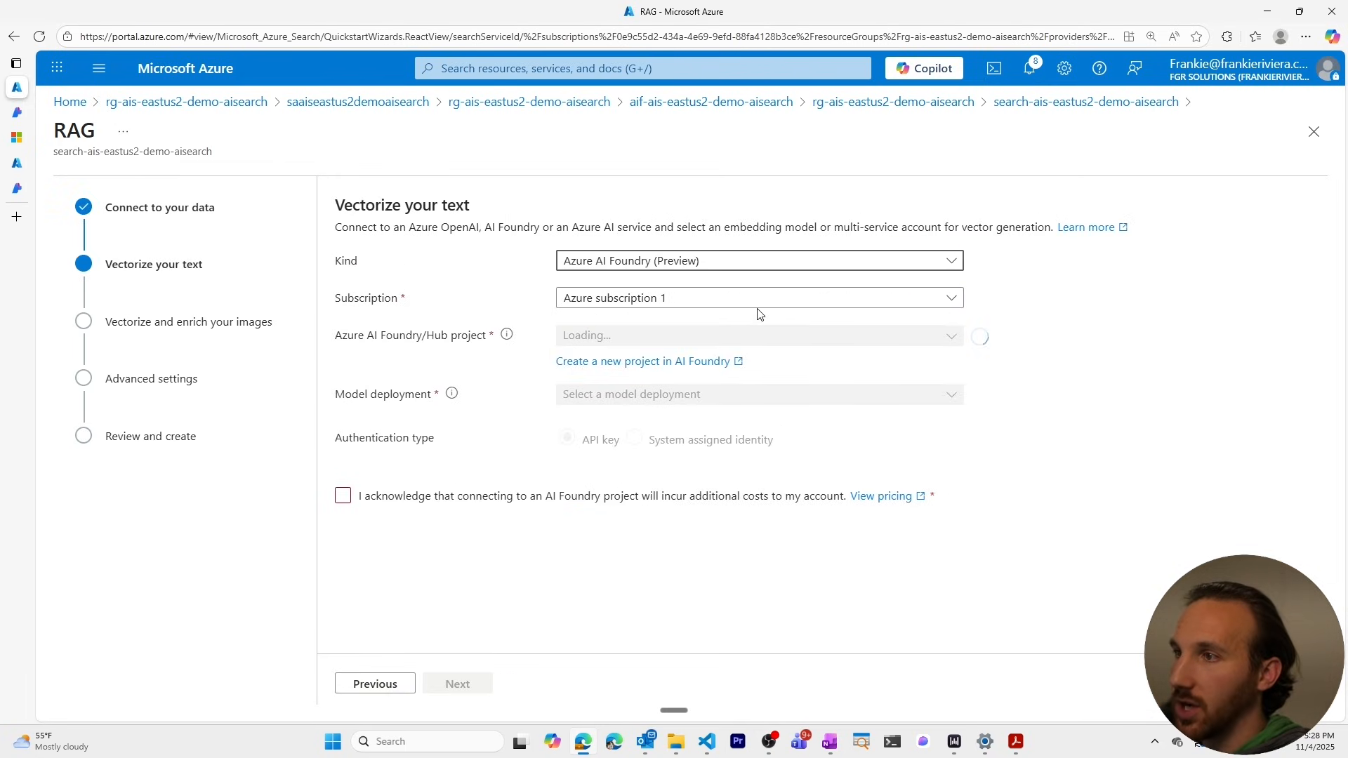
left_click(708, 337)
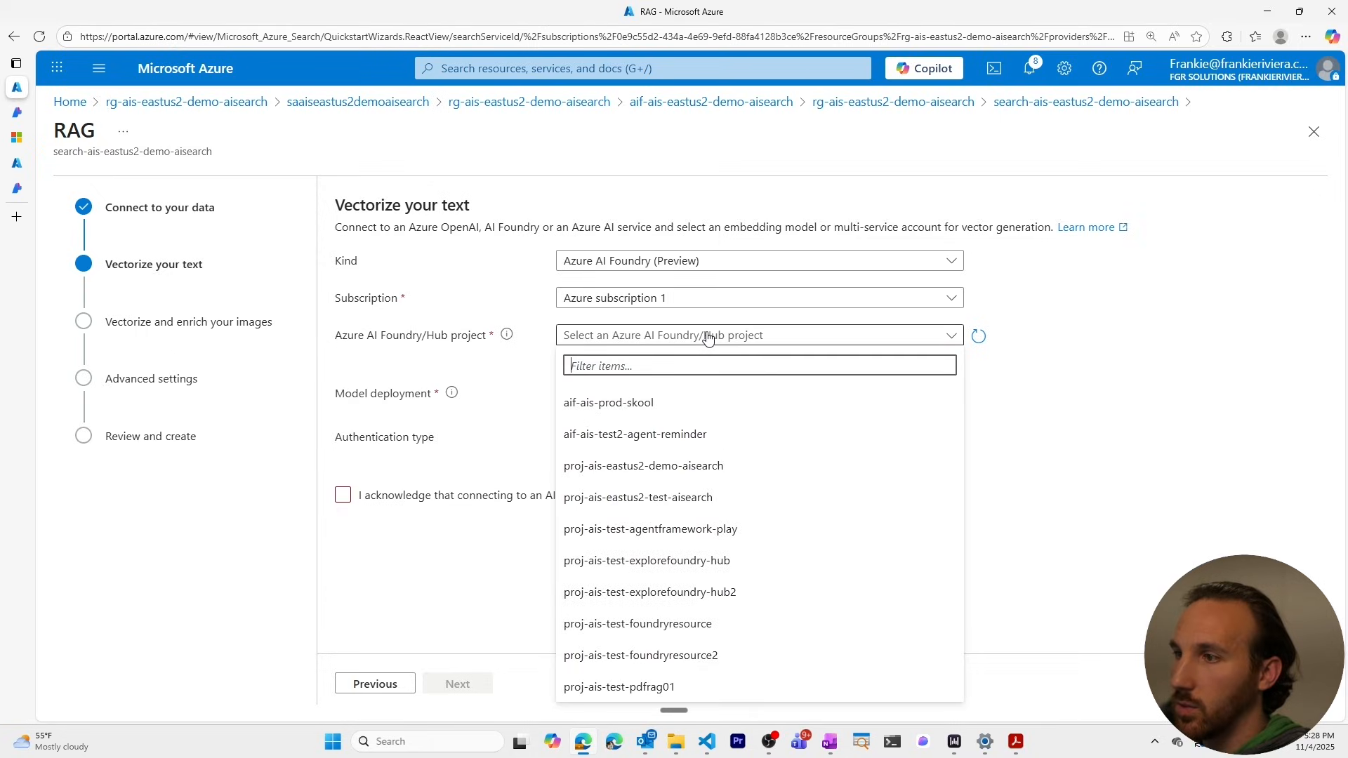
left_click(741, 466)
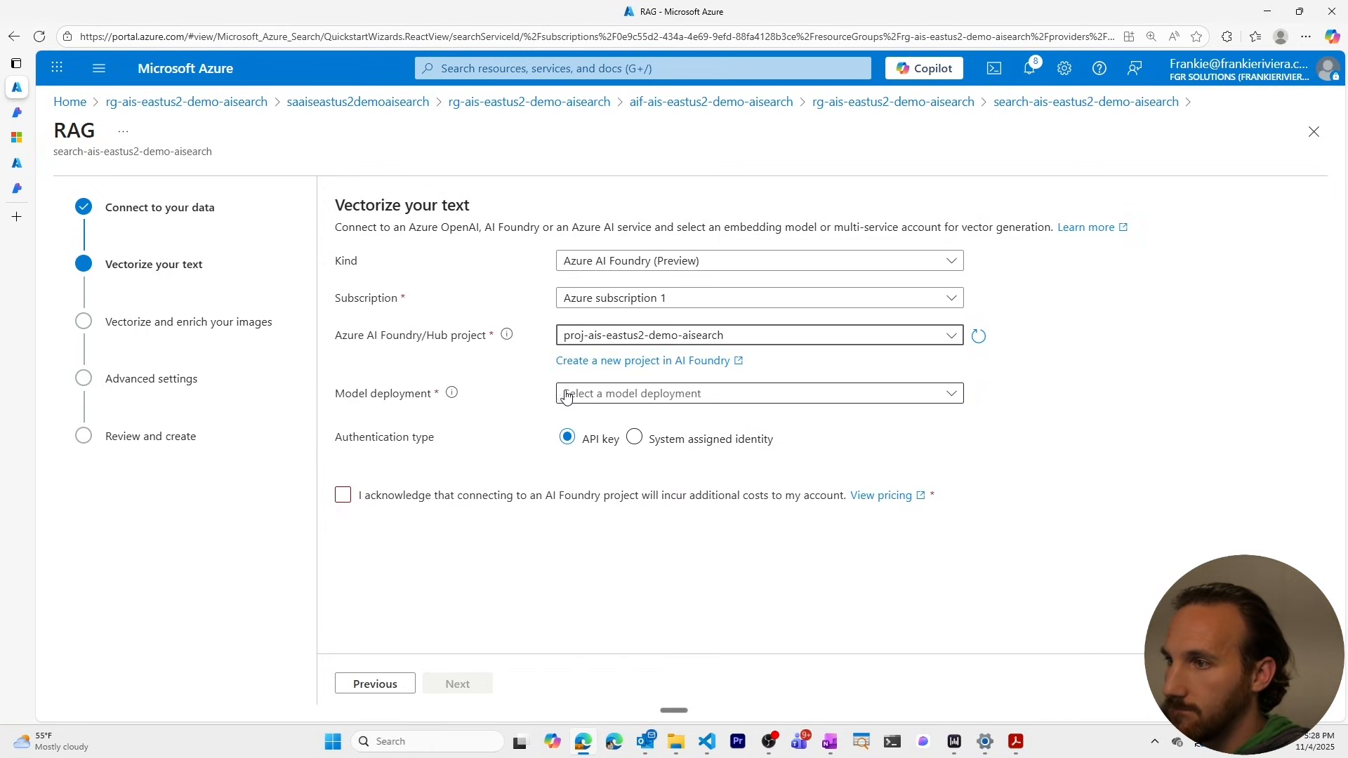
left_click(663, 394)
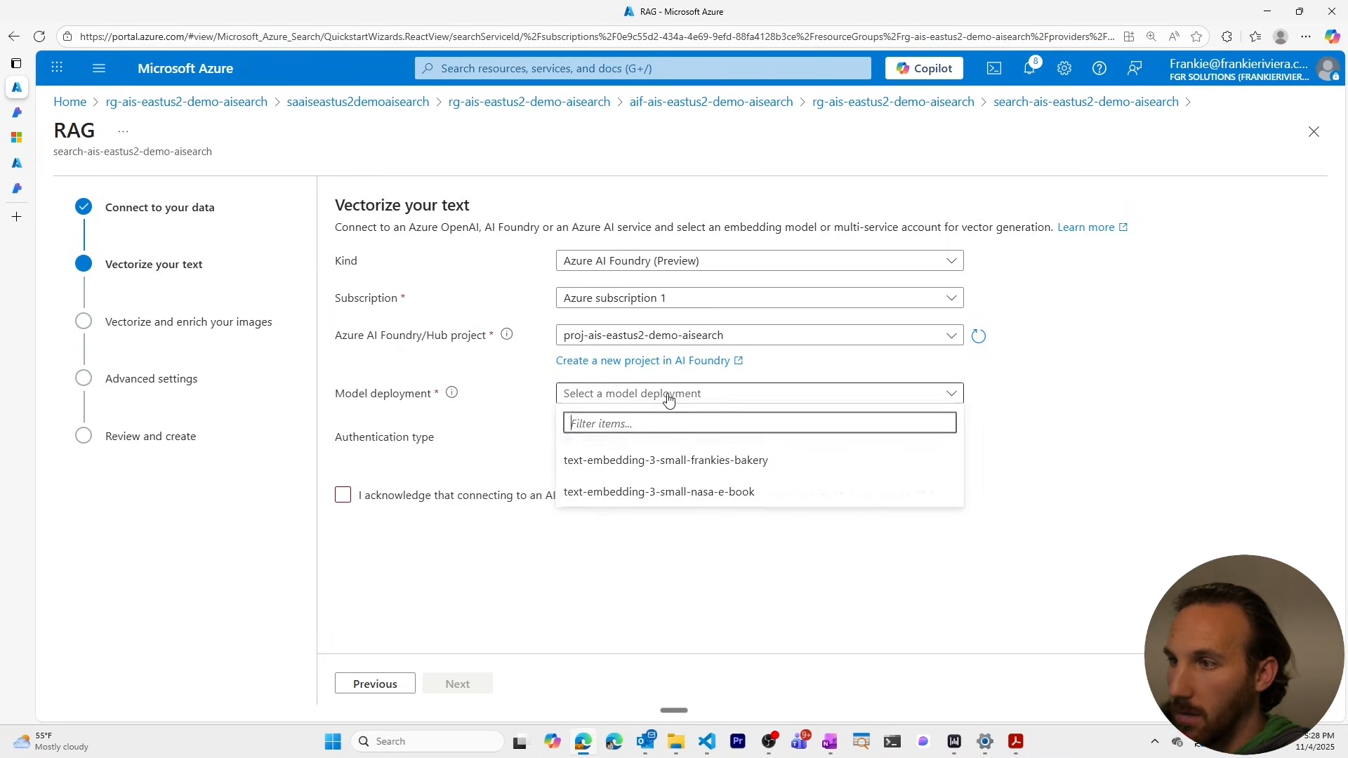
left_click(687, 491)
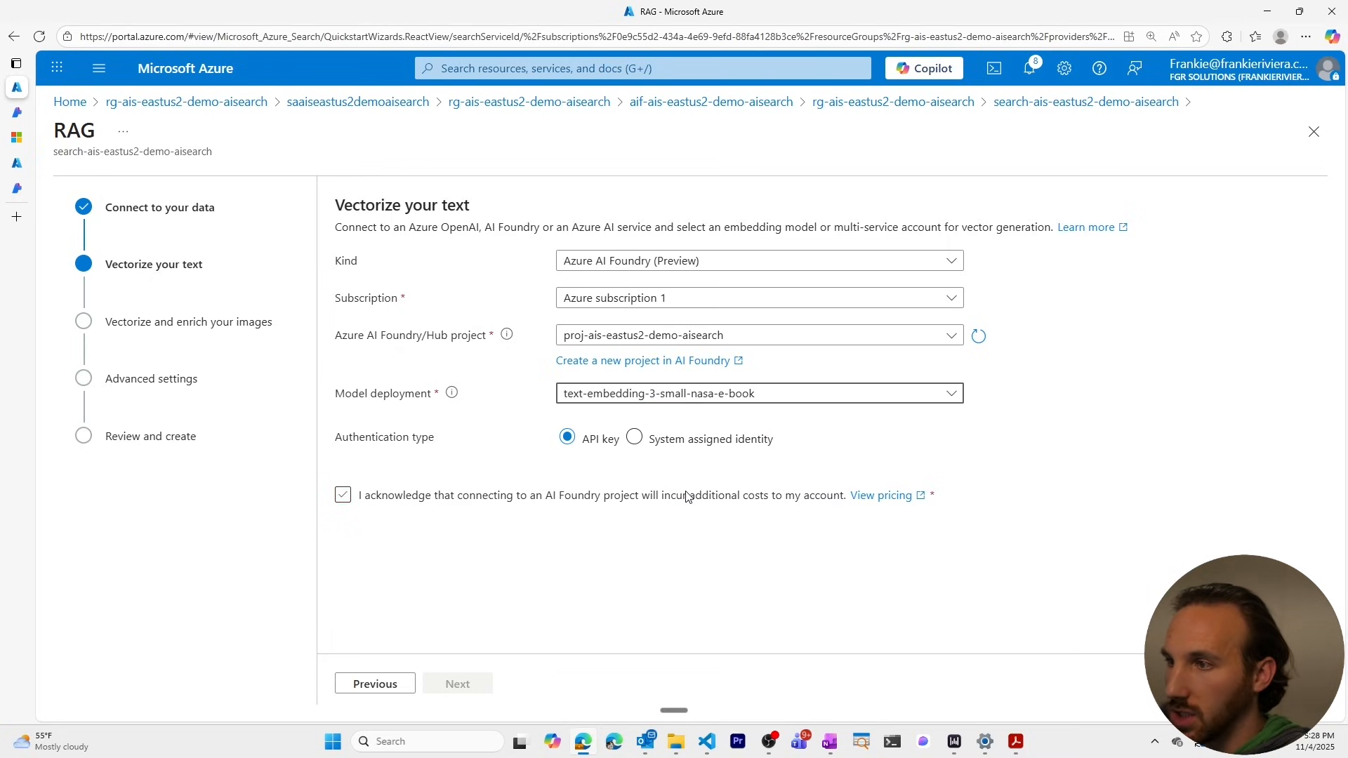
left_click(343, 497)
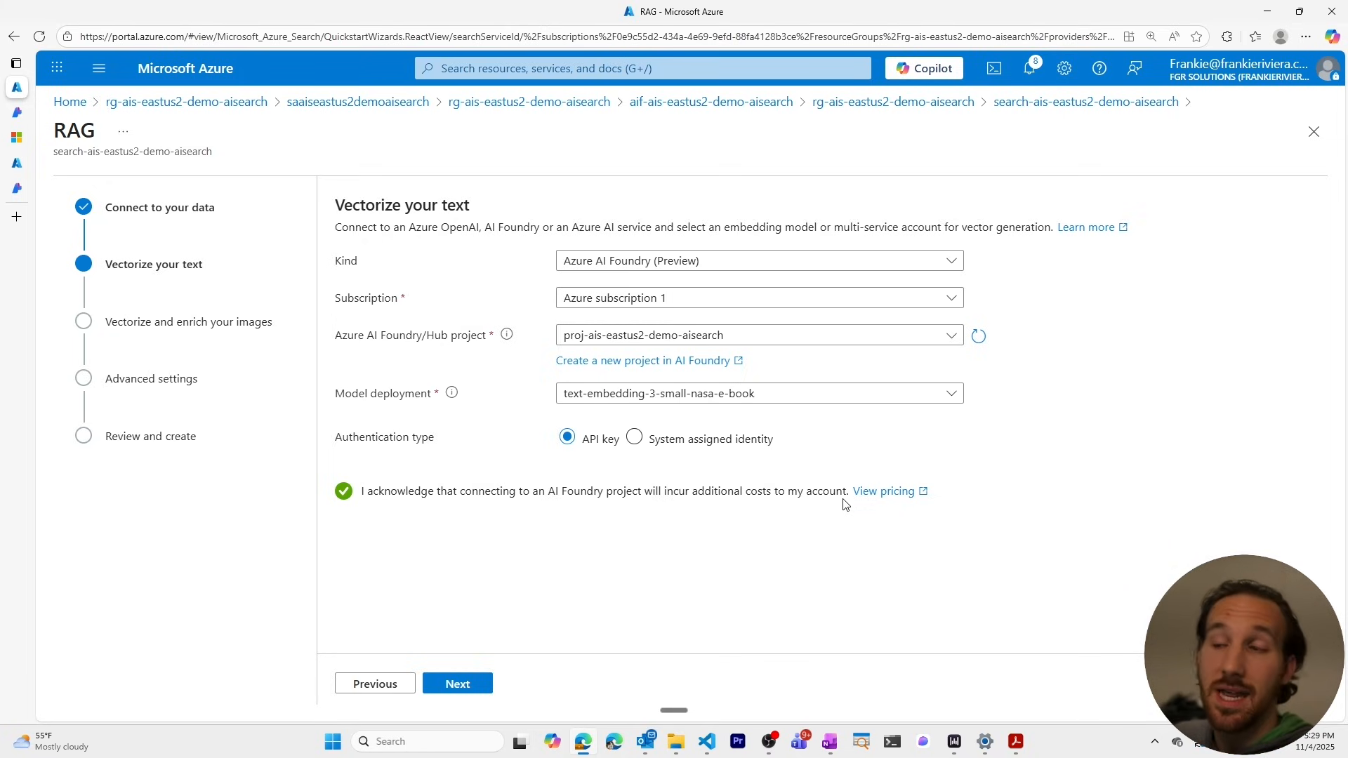
left_click(484, 690)
left_click(430, 261)
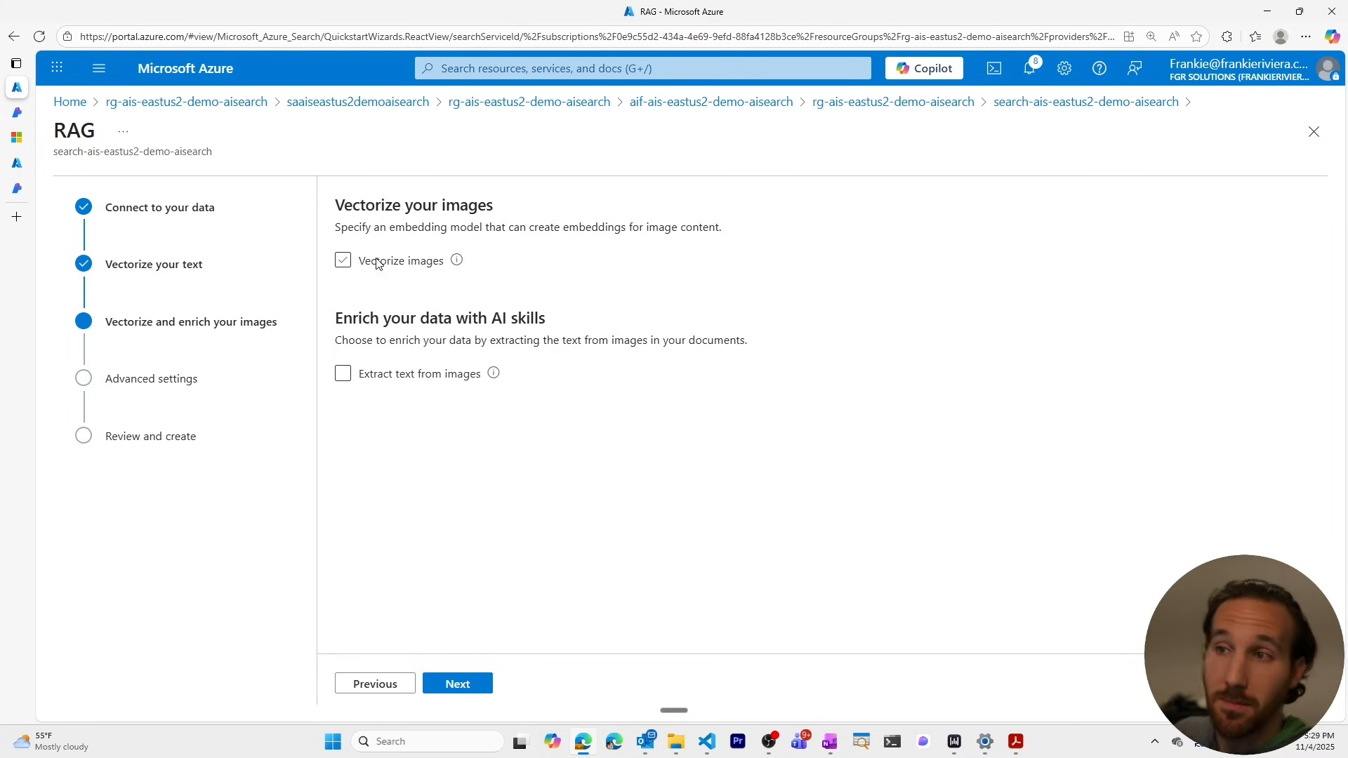
Step: Switch Vectorize images off and Extract text from images on, then advance to Advanced settings
left_click(377, 263)
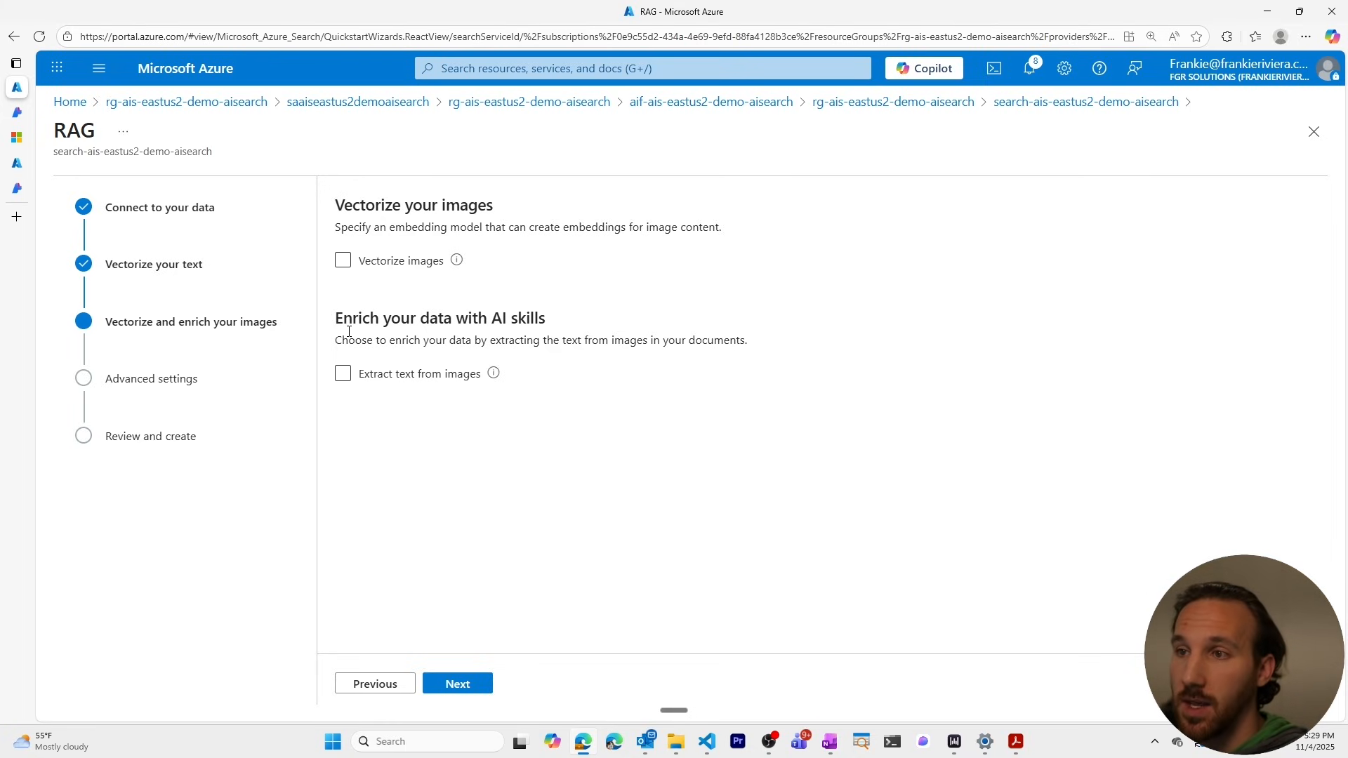
left_click(466, 371)
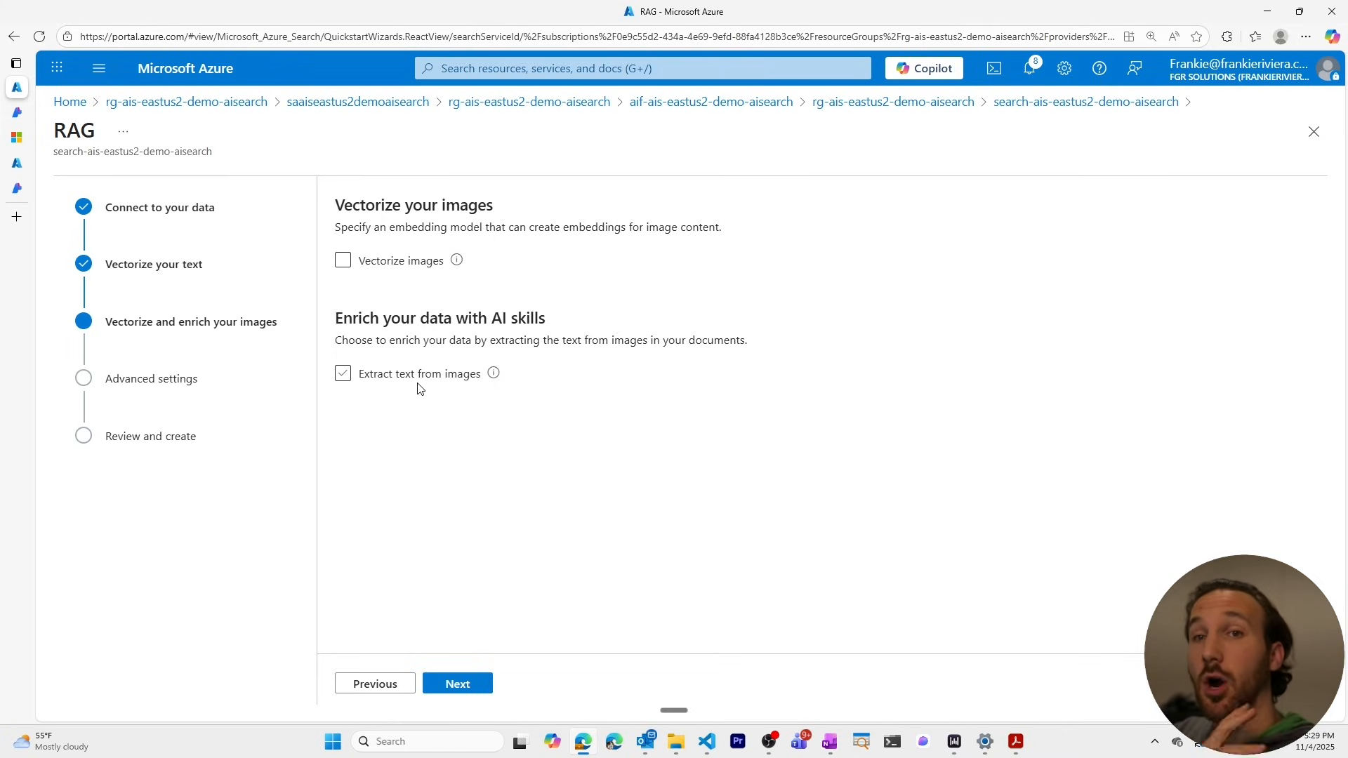
left_click(461, 685)
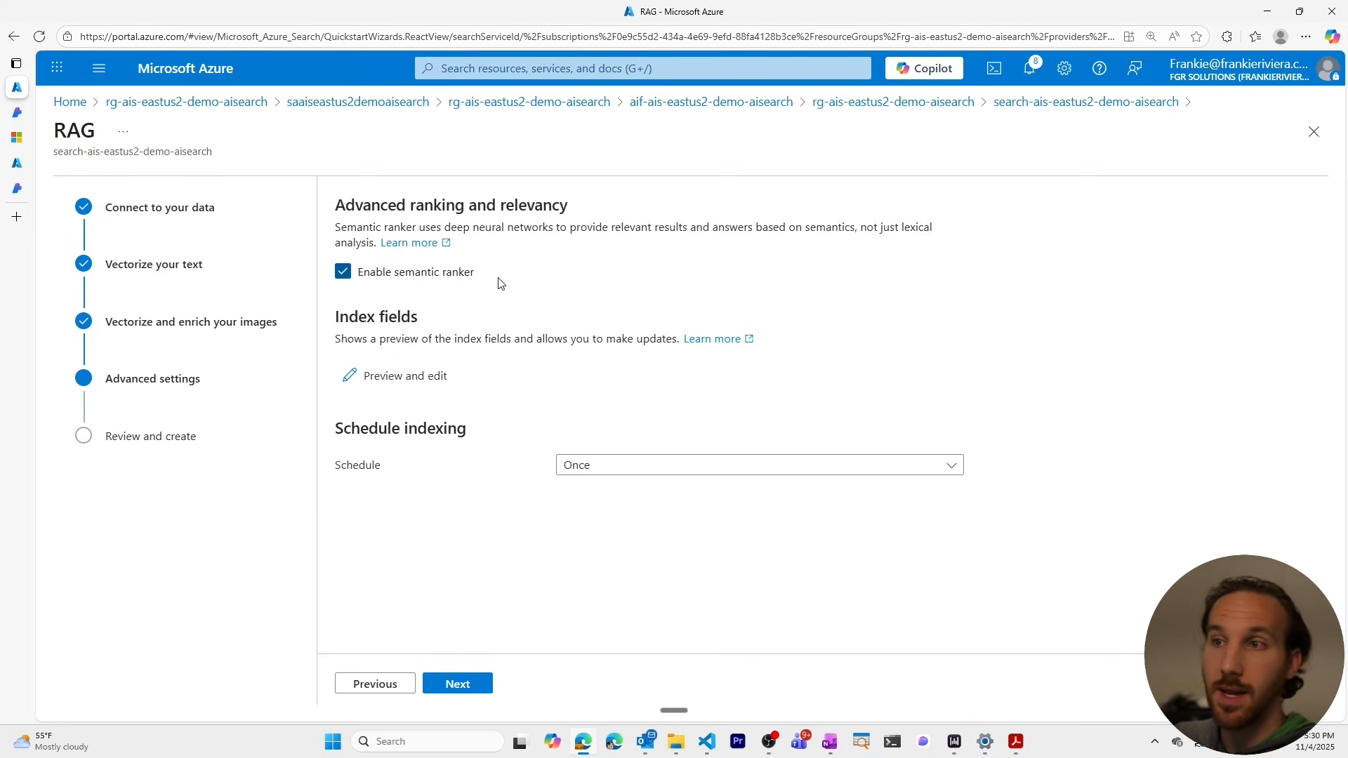
Step: Disable the semantic ranker, previewing the index field definitions and closing them unchanged
left_click(361, 272)
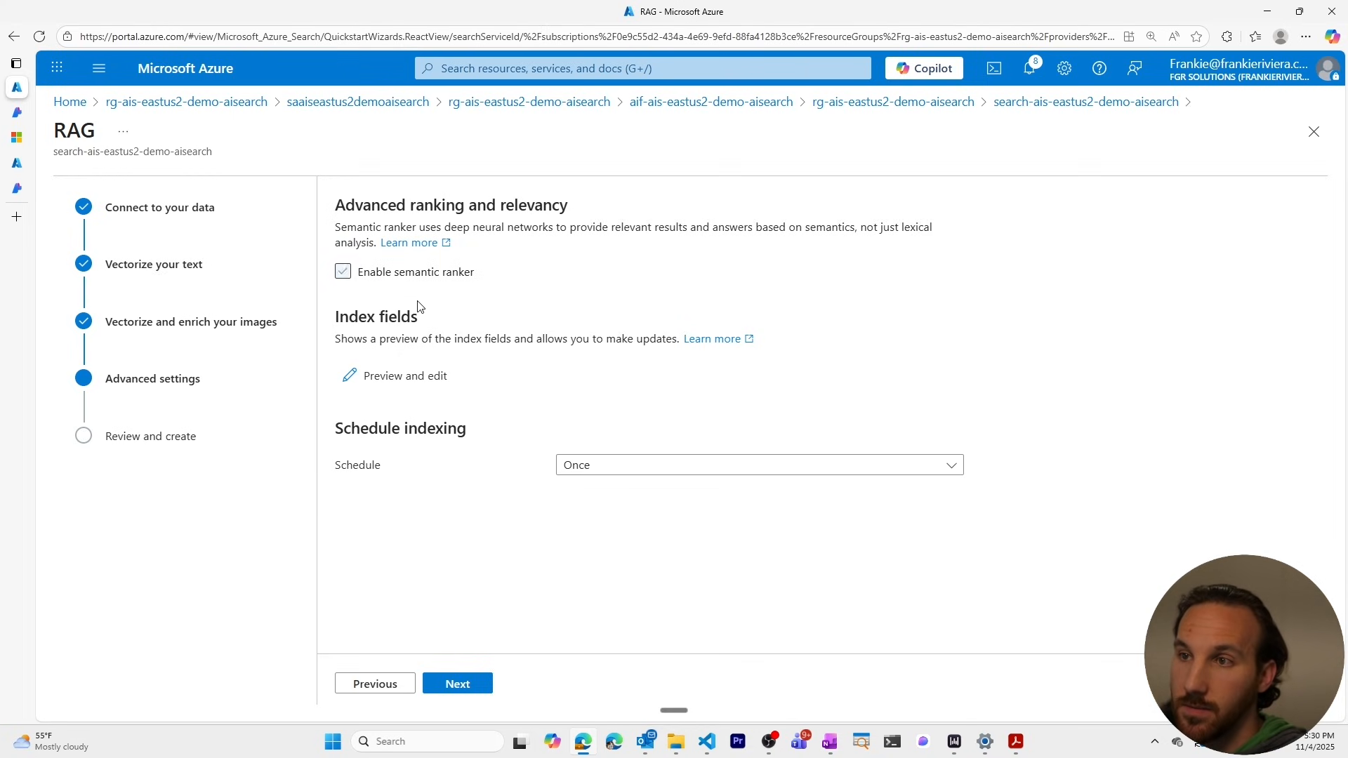
left_click(426, 370)
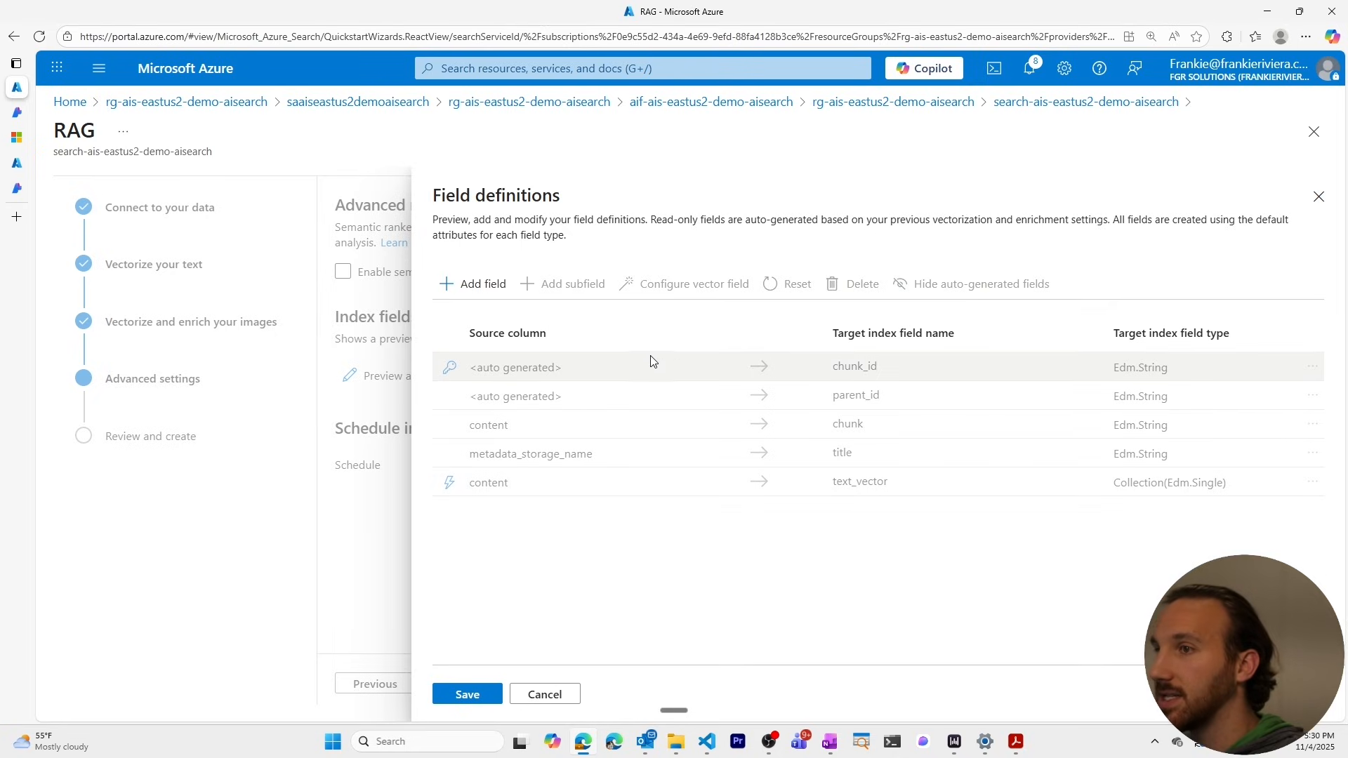
left_click(556, 693)
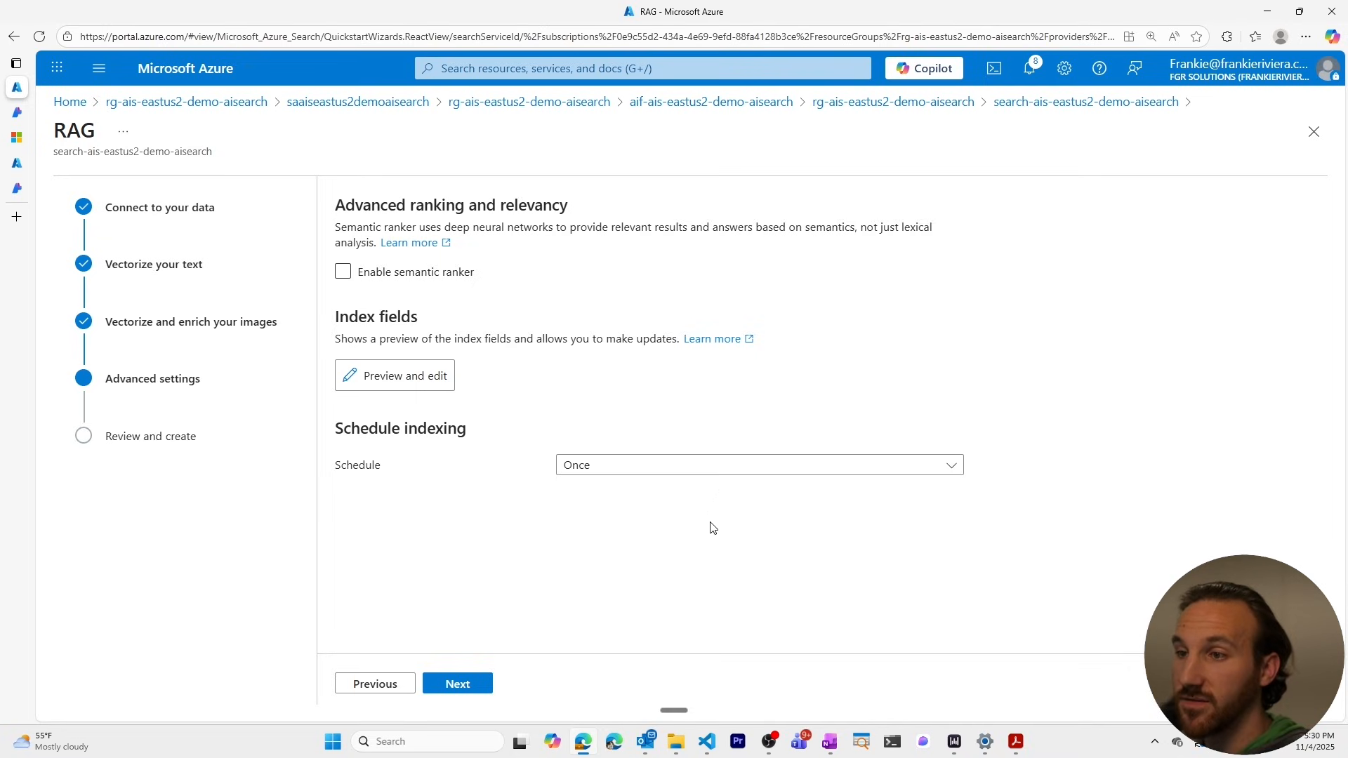
Step: Keep the indexing schedule at Once and advance to the Review and create step
left_click(609, 471)
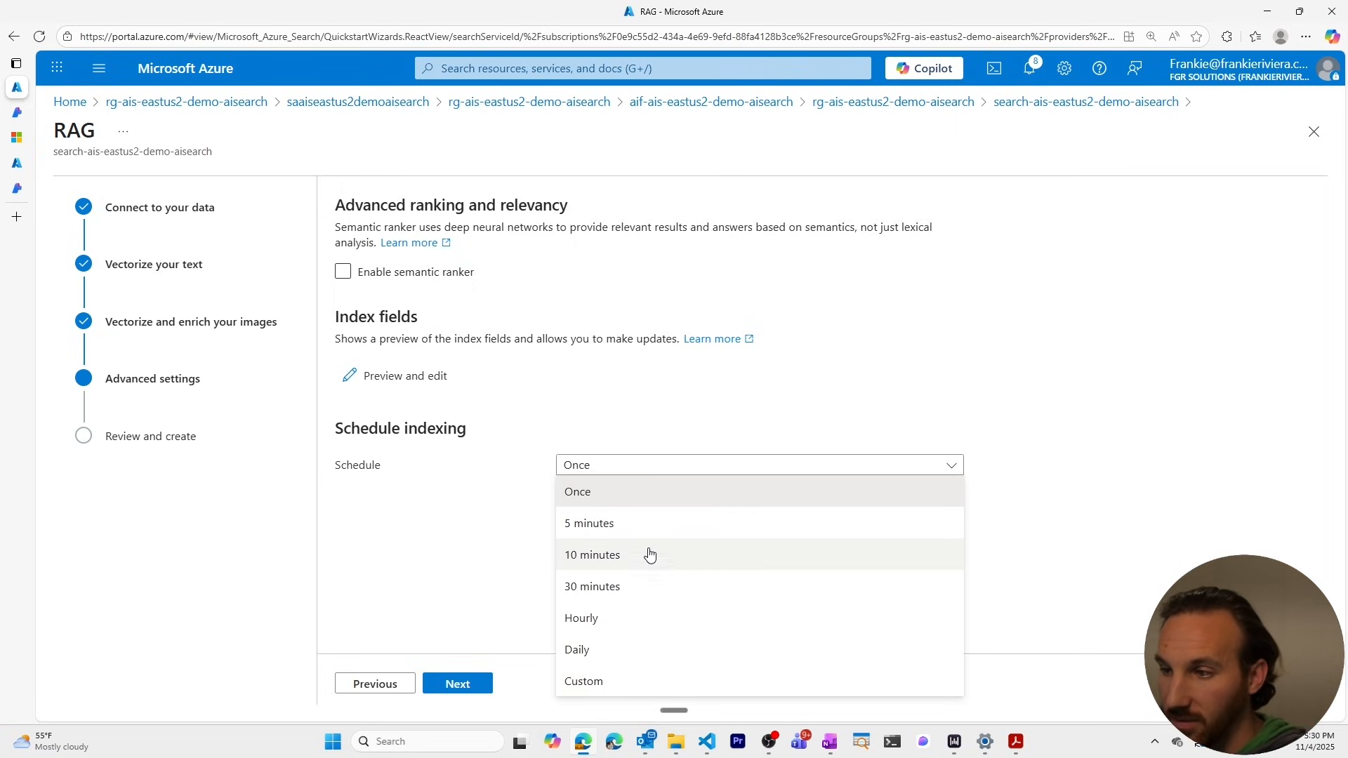
left_click(500, 527)
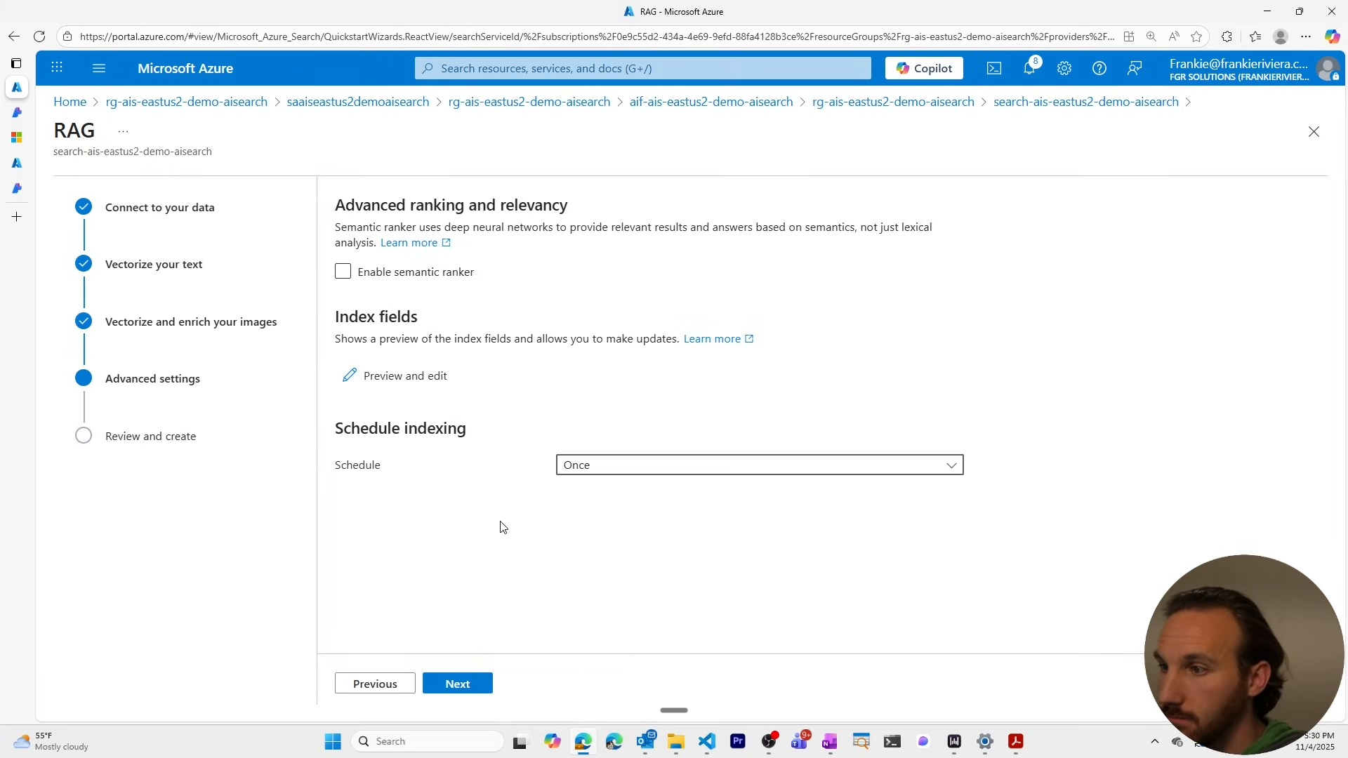
left_click(458, 684)
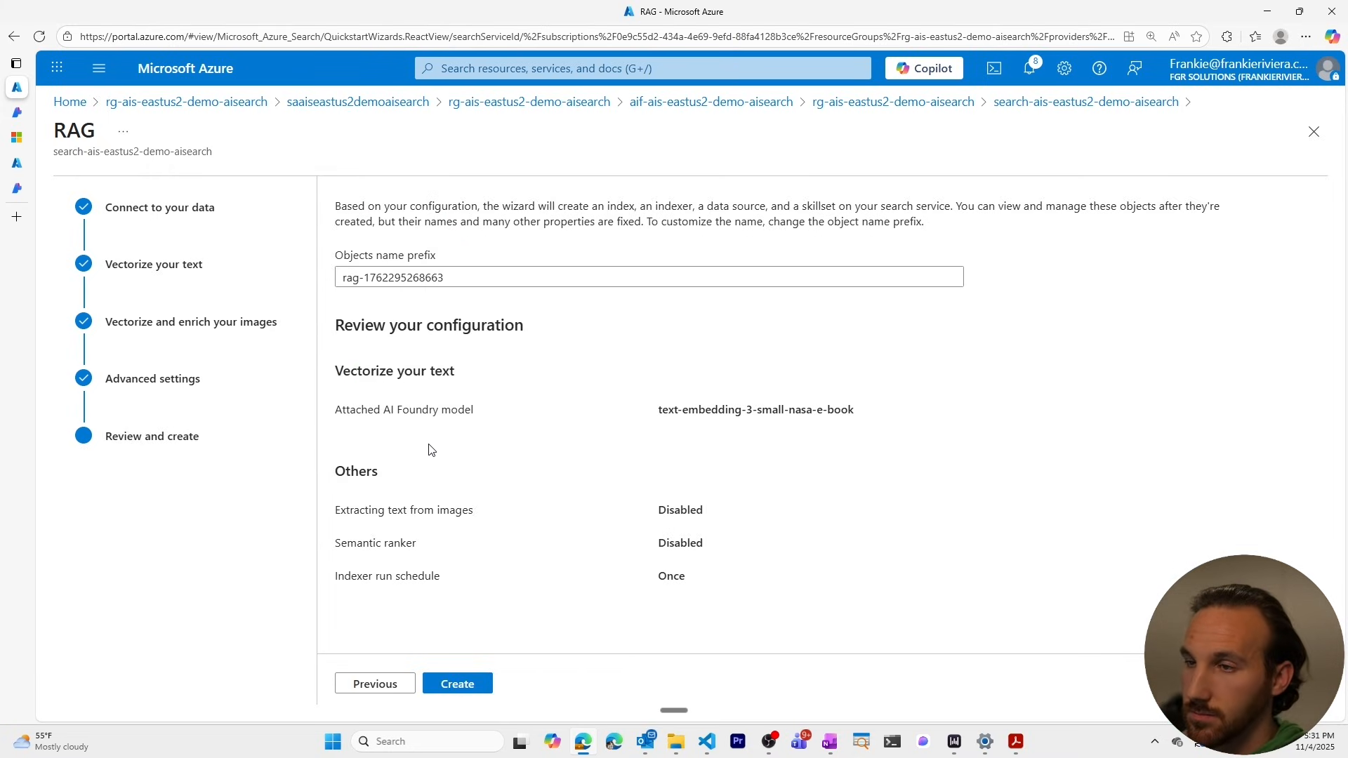
Step: Set the objects name prefix to nasa-e-book-rag, create the objects, and dismiss the success message
triple_click(397, 276)
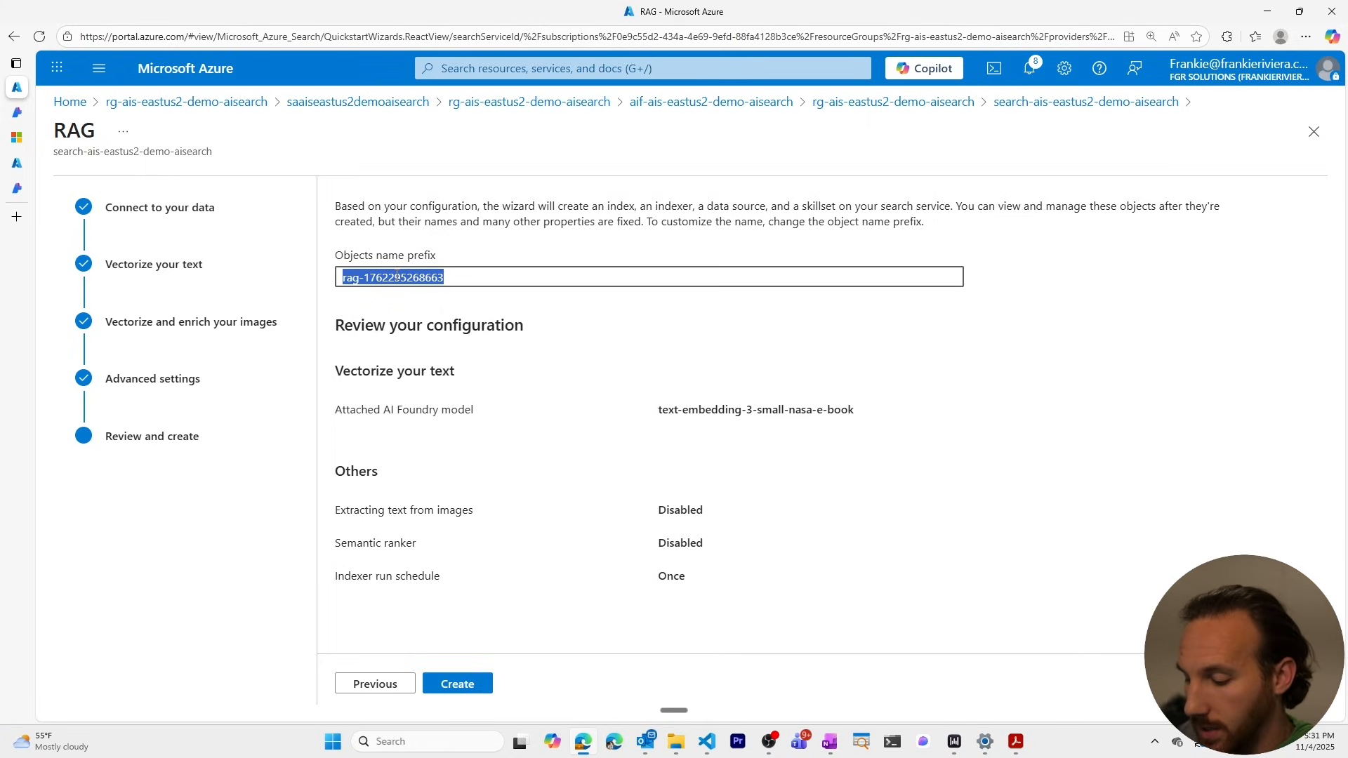
type("nasa")
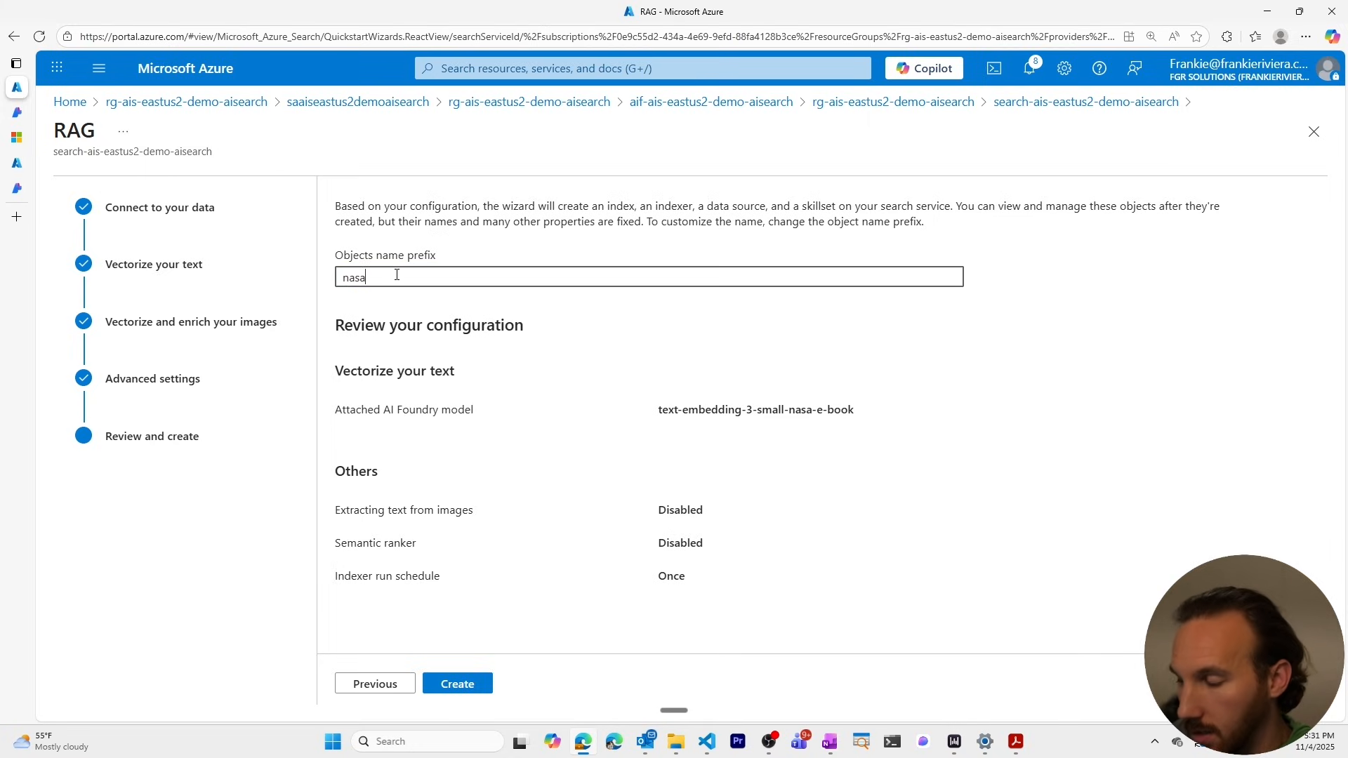
type("-e-book")
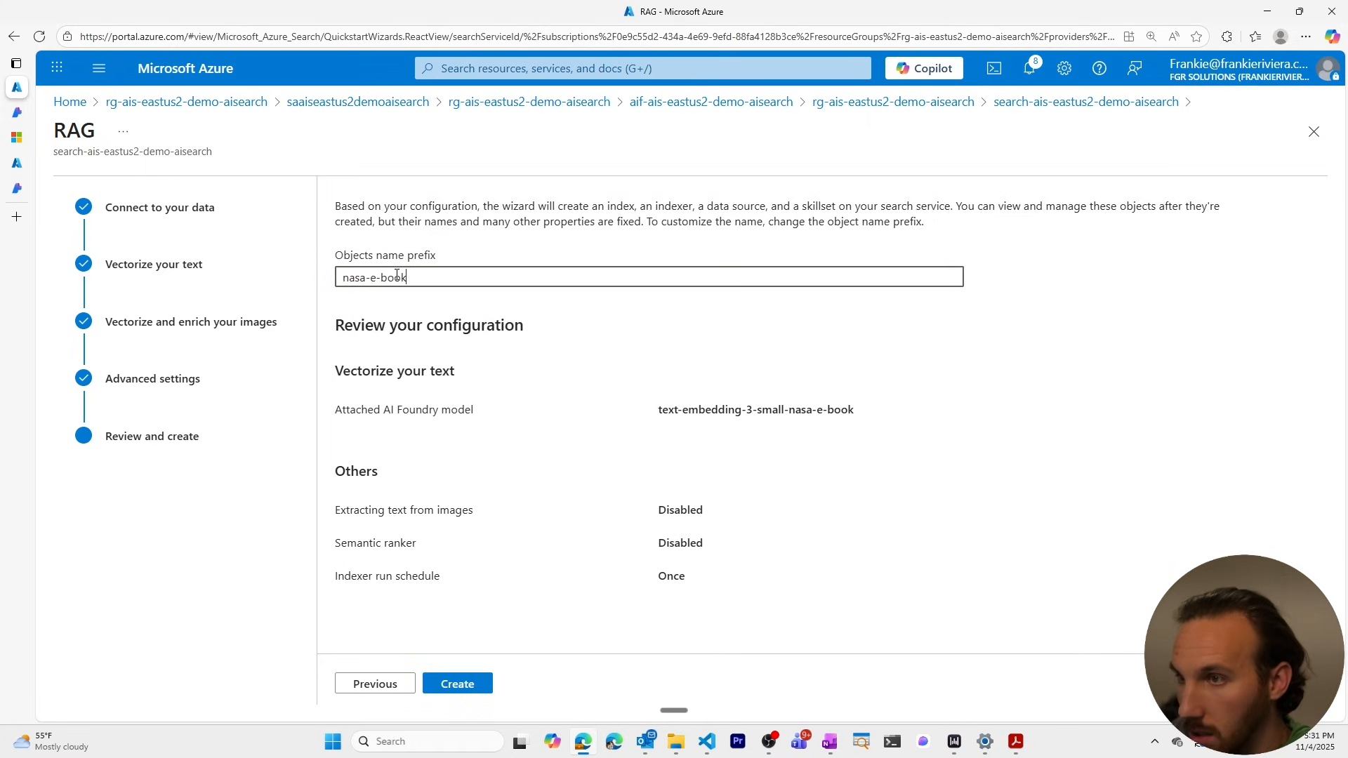
type("-rag")
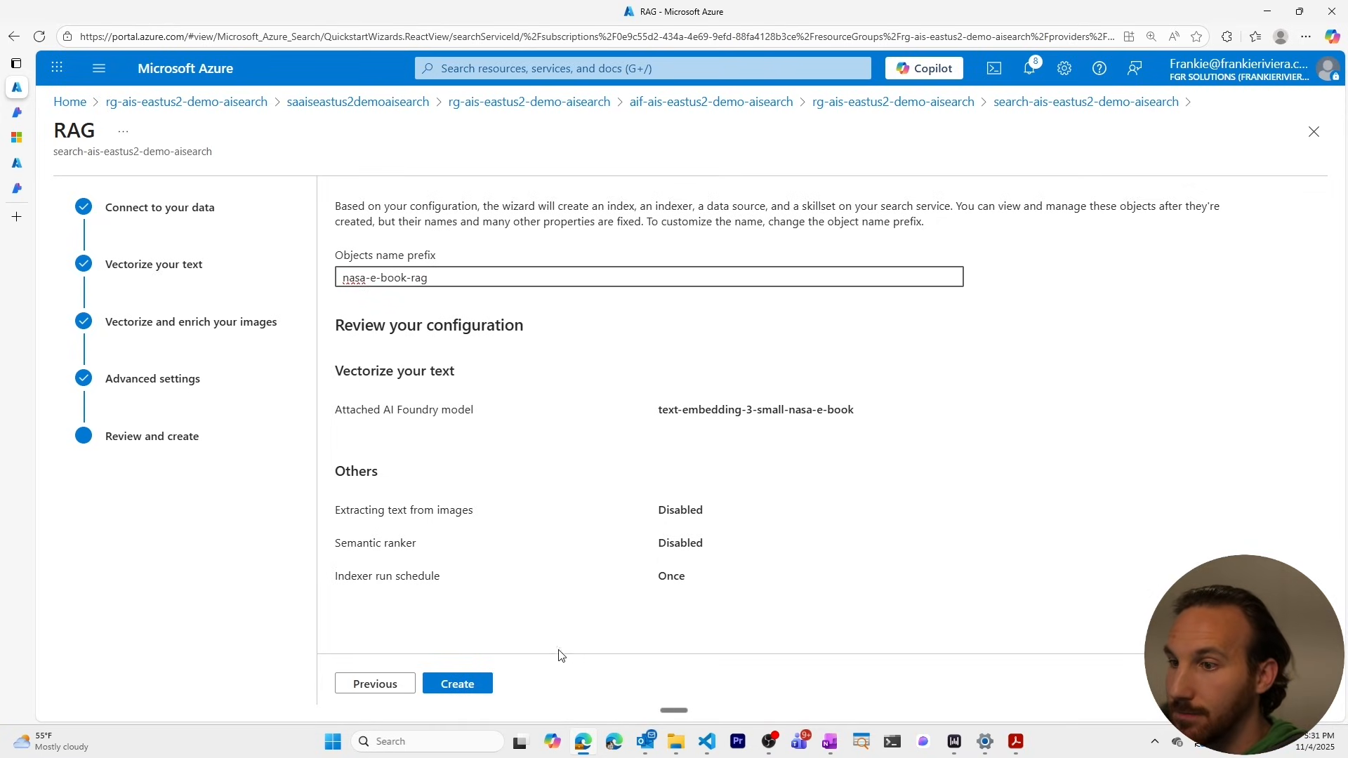
left_click(463, 684)
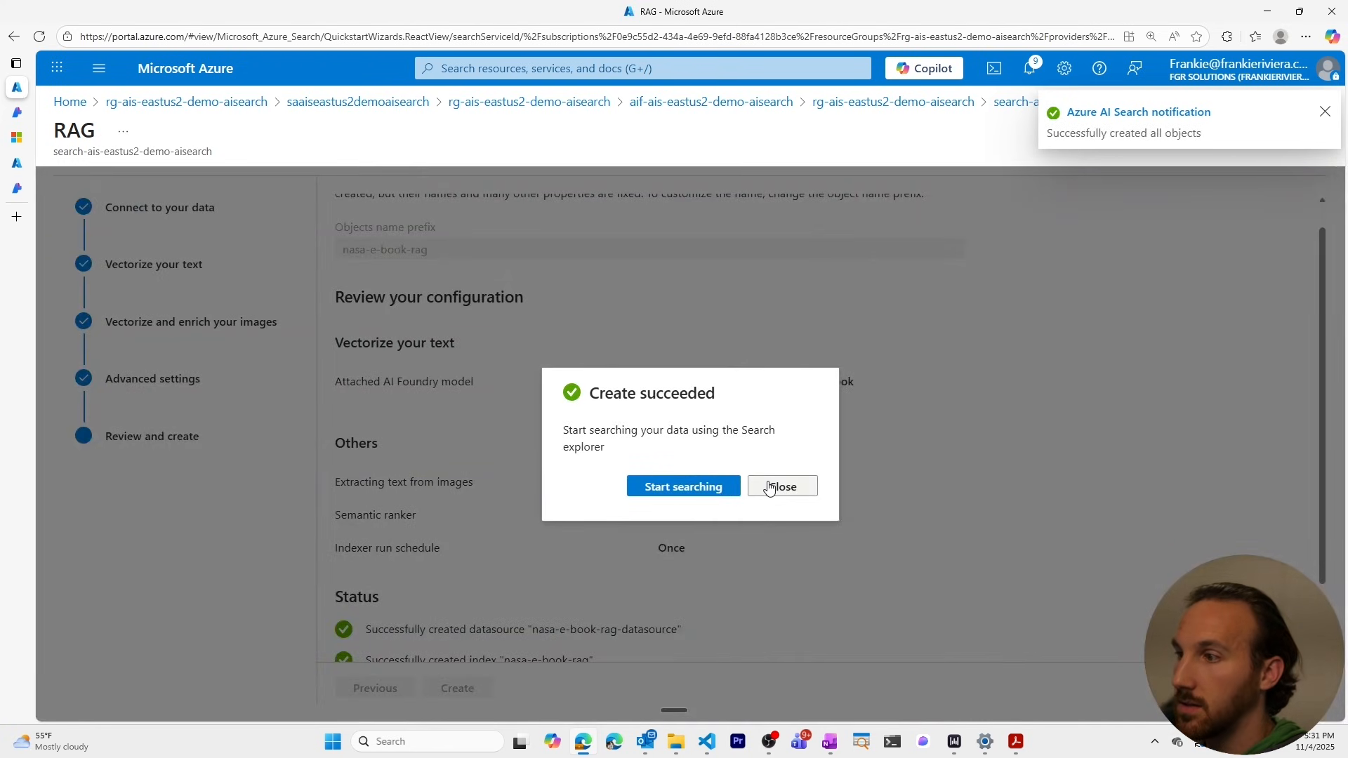
left_click(781, 488)
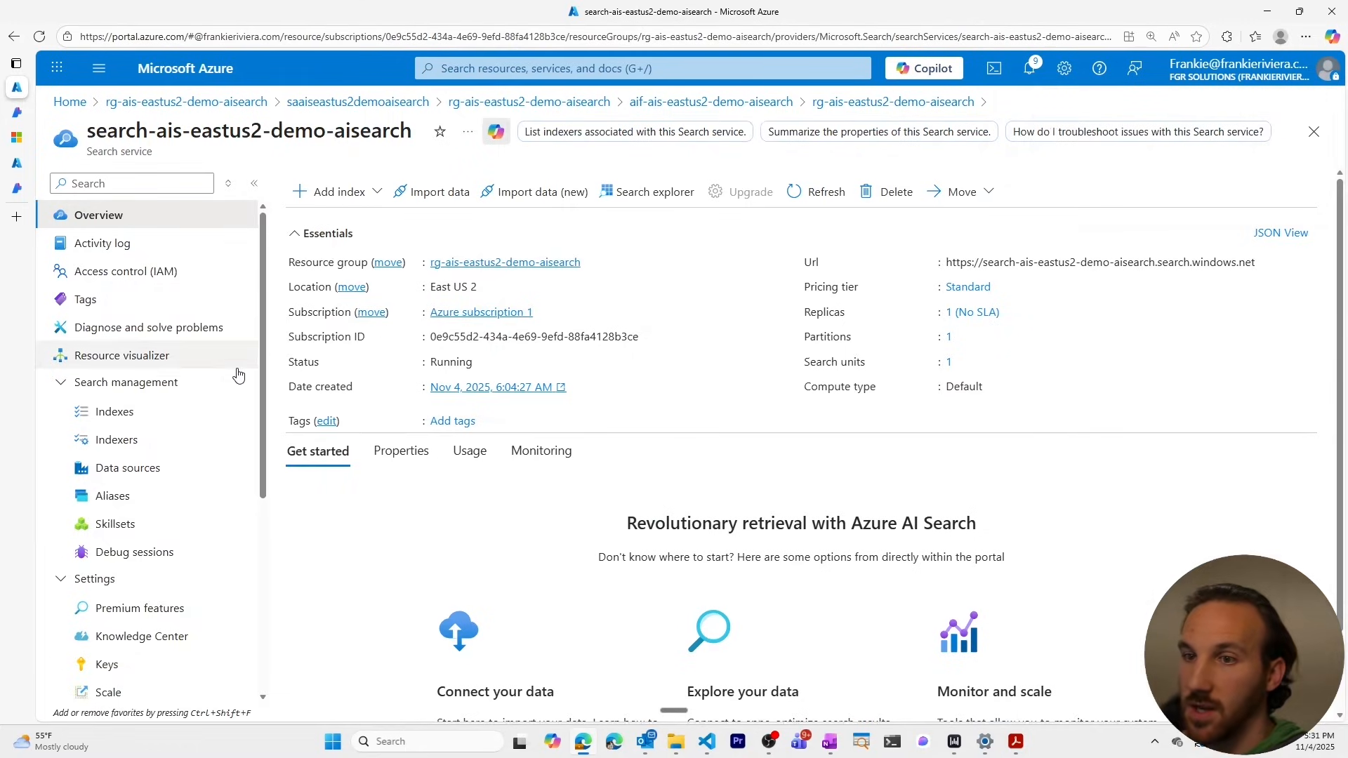
Step: Check the Indexes, Indexers, Data sources and Skillsets lists, then open the nasa-e-book-rag index
left_click(162, 417)
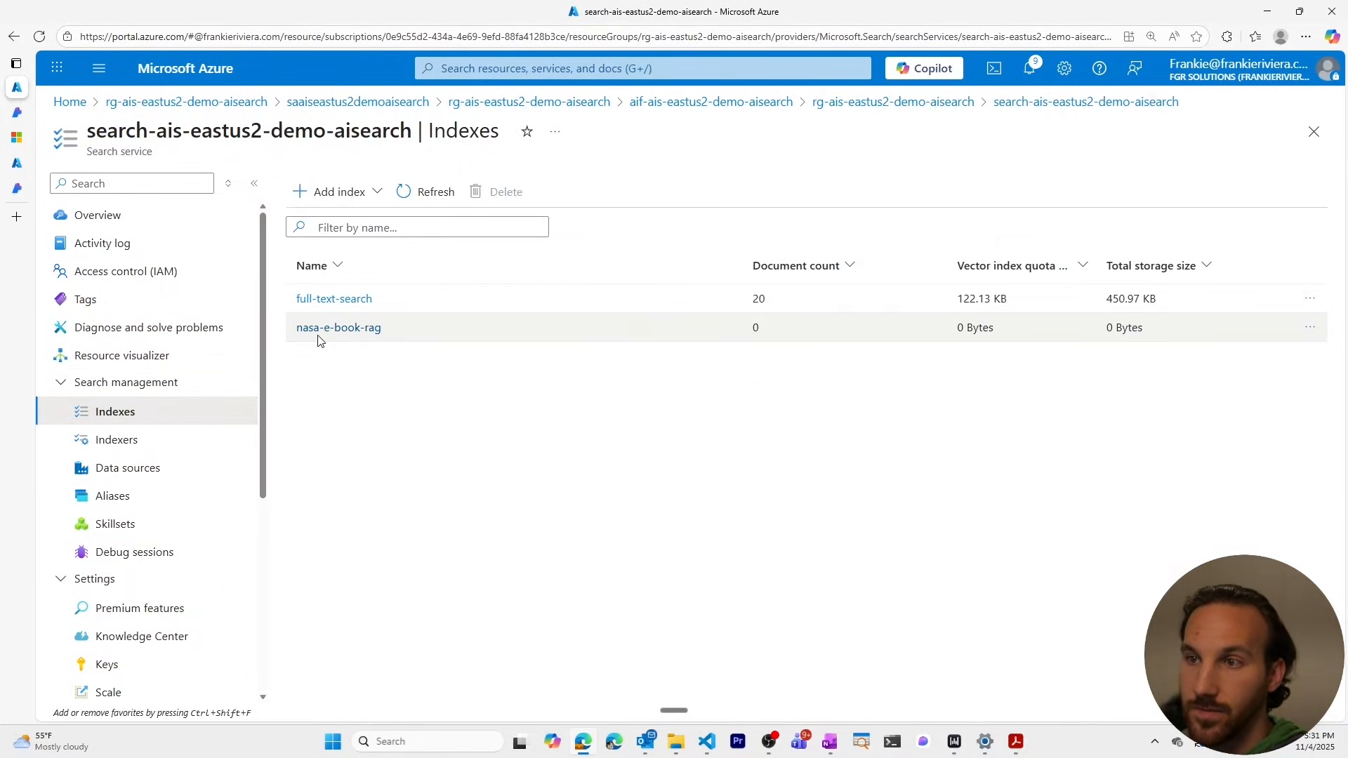
left_click(142, 443)
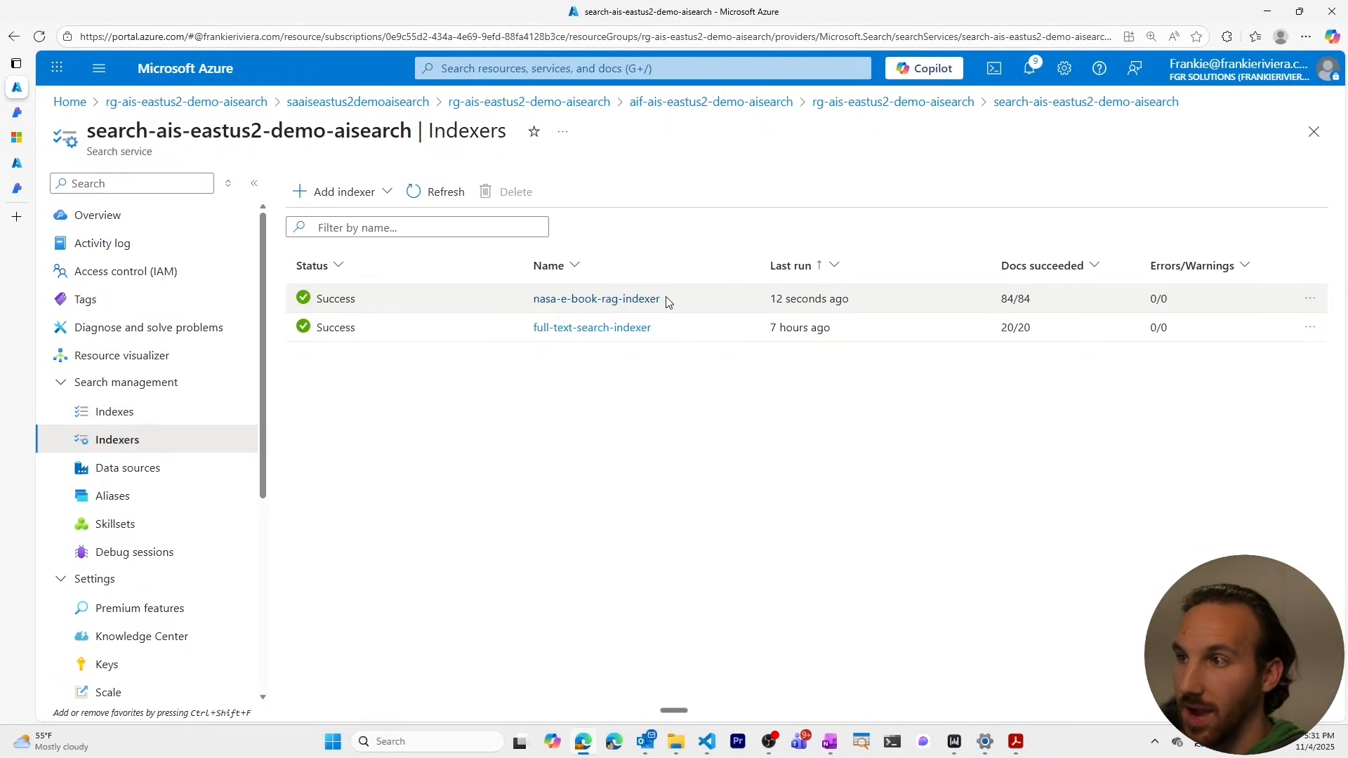
left_click(159, 469)
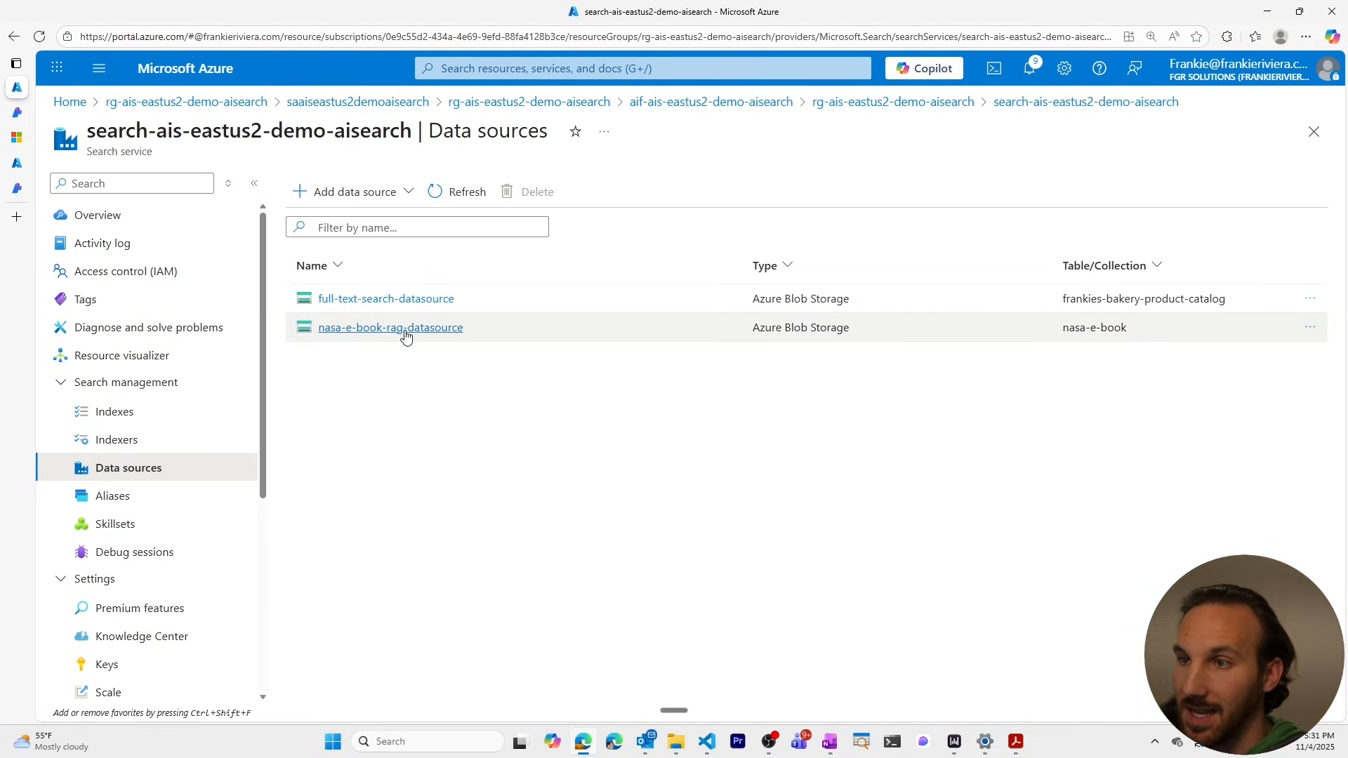
left_click(125, 523)
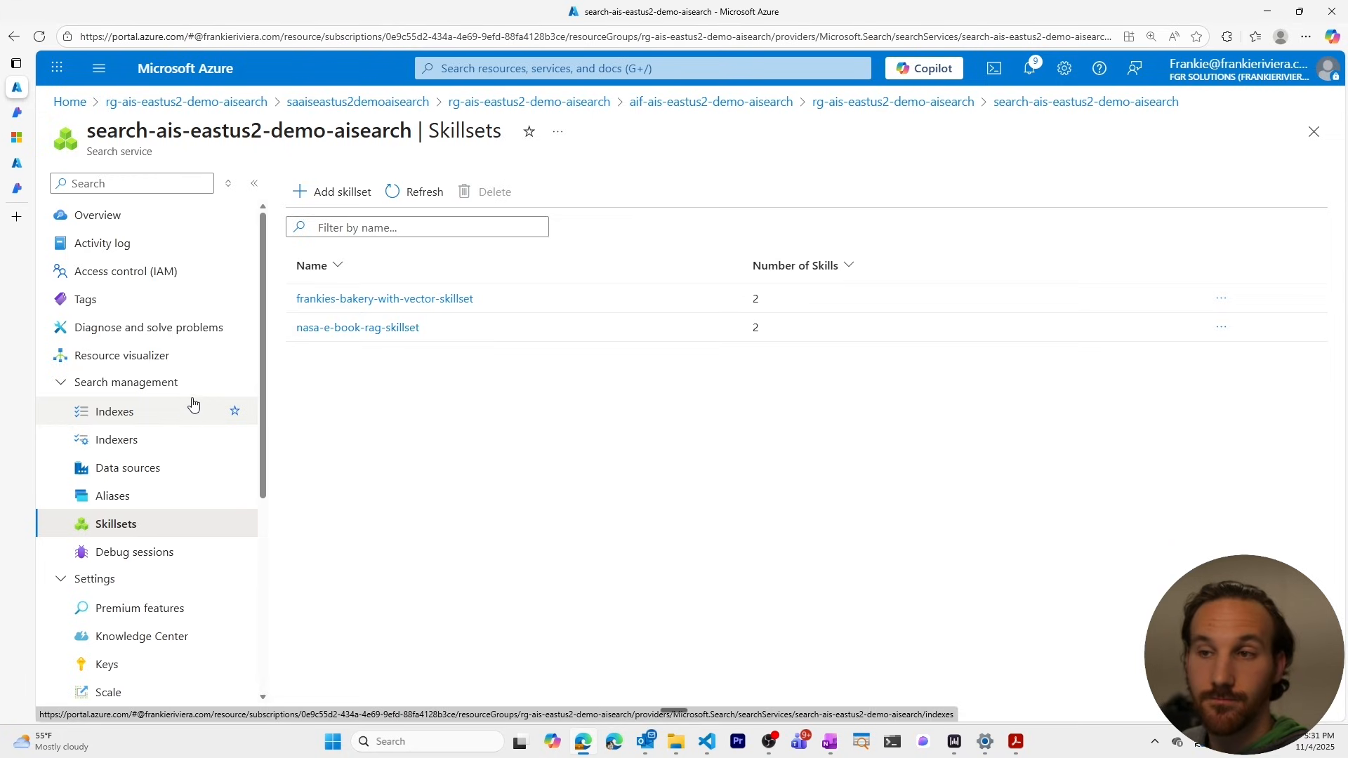
left_click(176, 418)
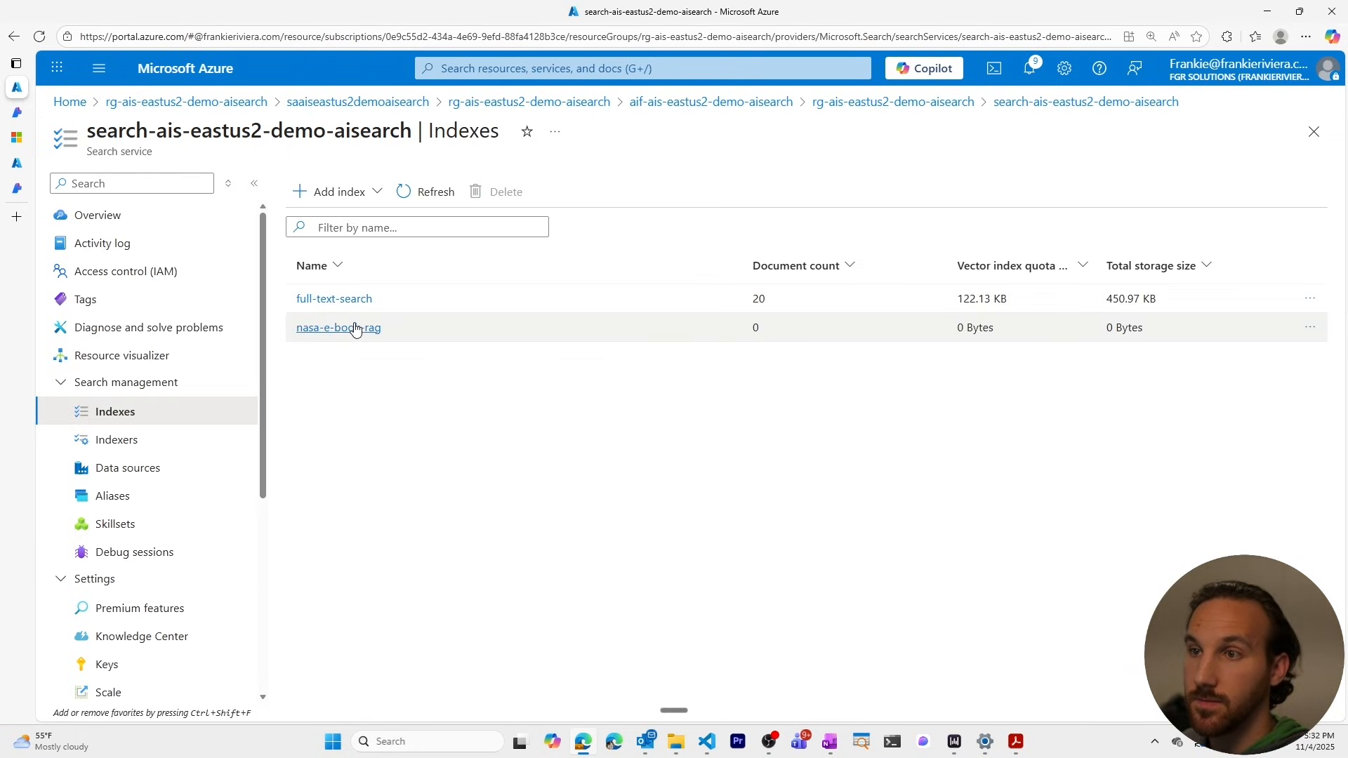
left_click(355, 328)
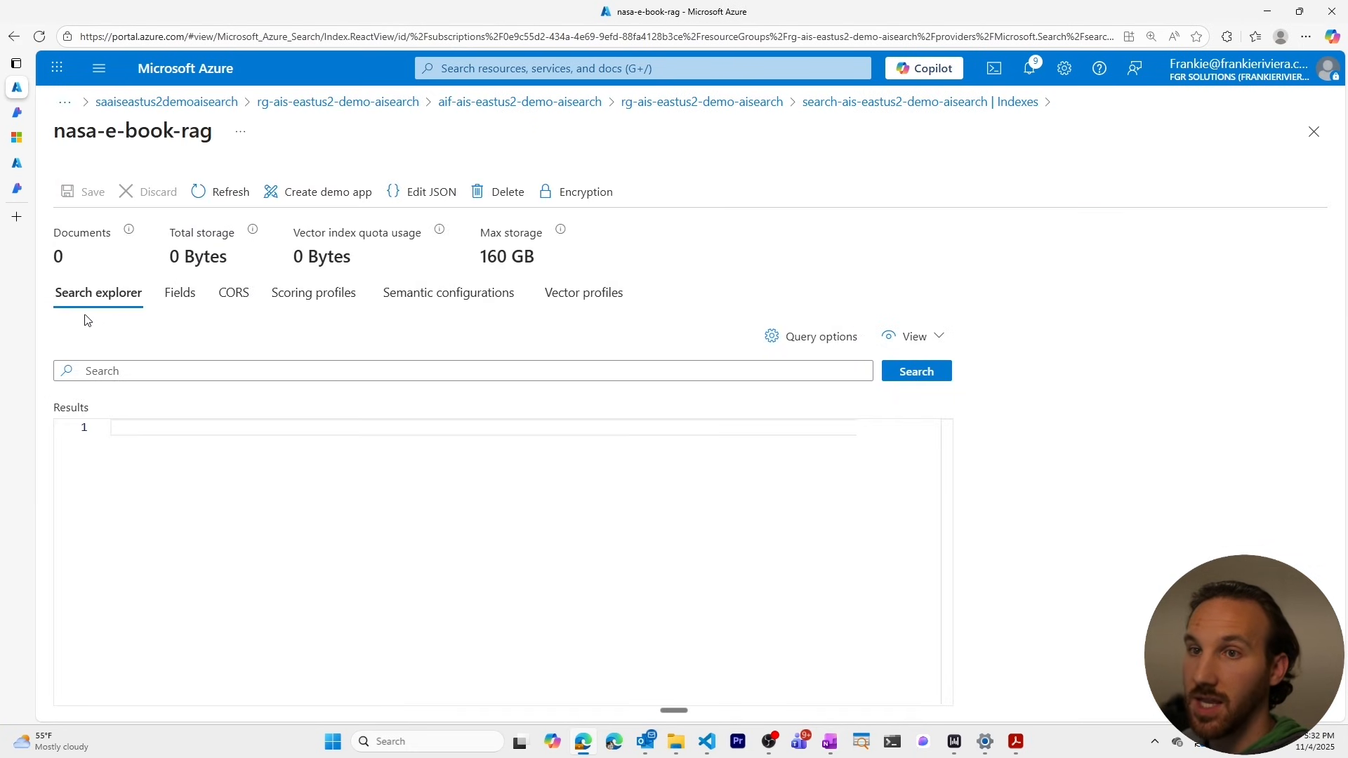
Step: Query nasa-e-book-rag in Search explorer, browse the 50 chunk results, then go back to the service Overview
left_click(917, 372)
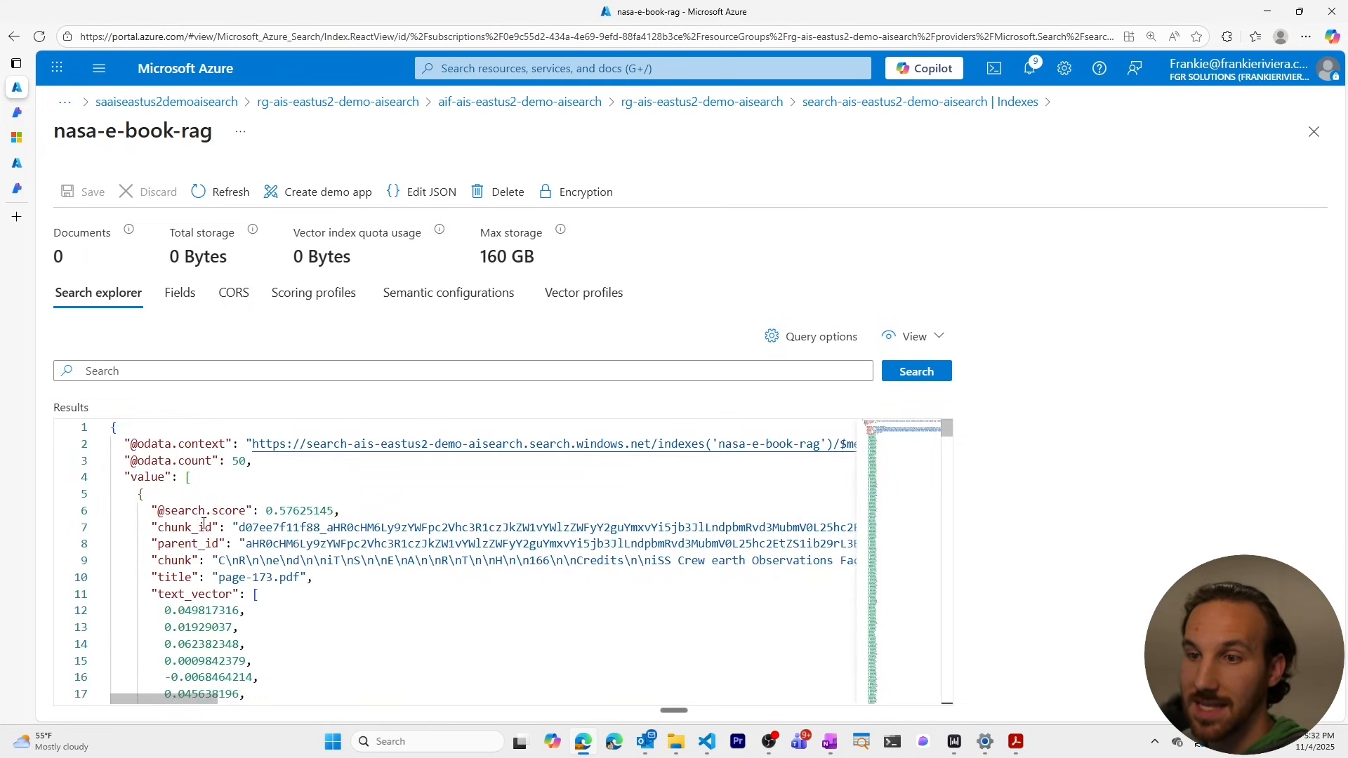
scroll(374, 533, "down", 6)
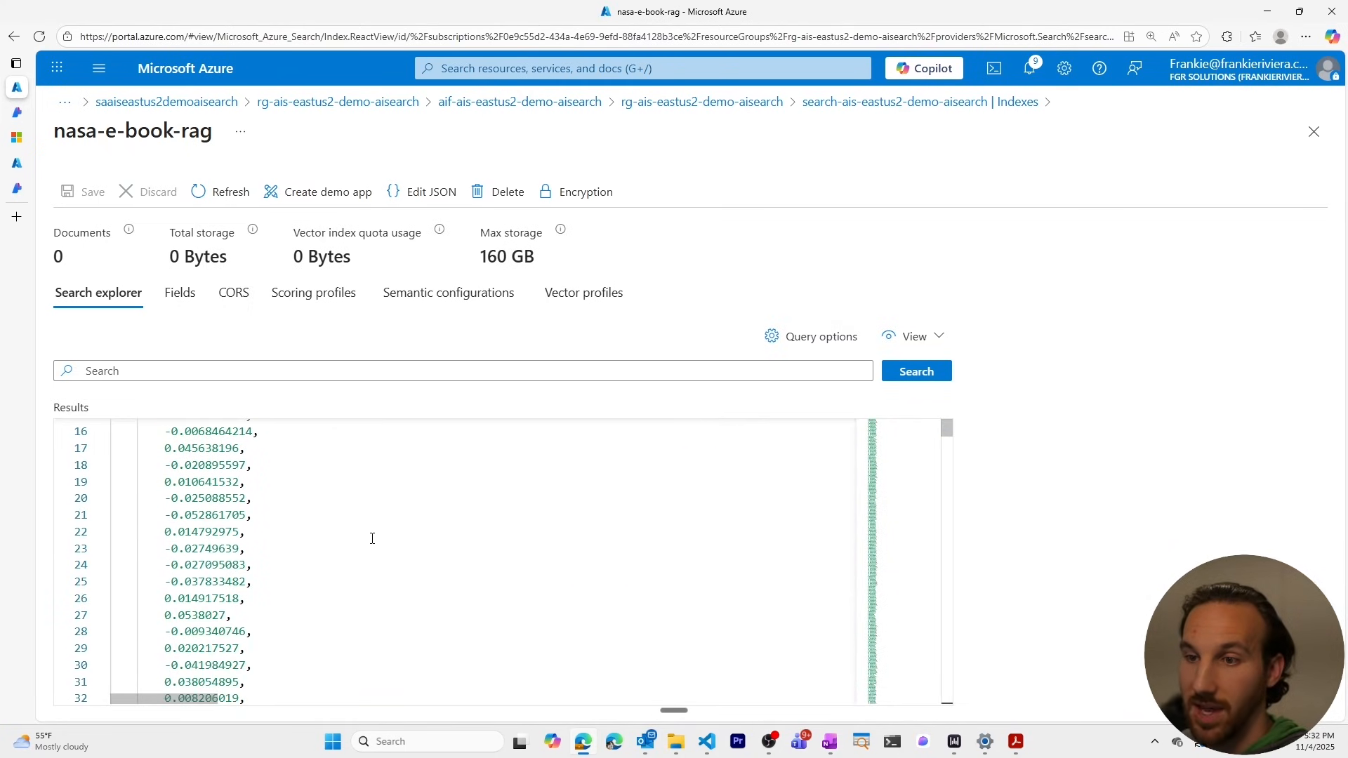
scroll(373, 538, "up", 6)
key("alt+Left")
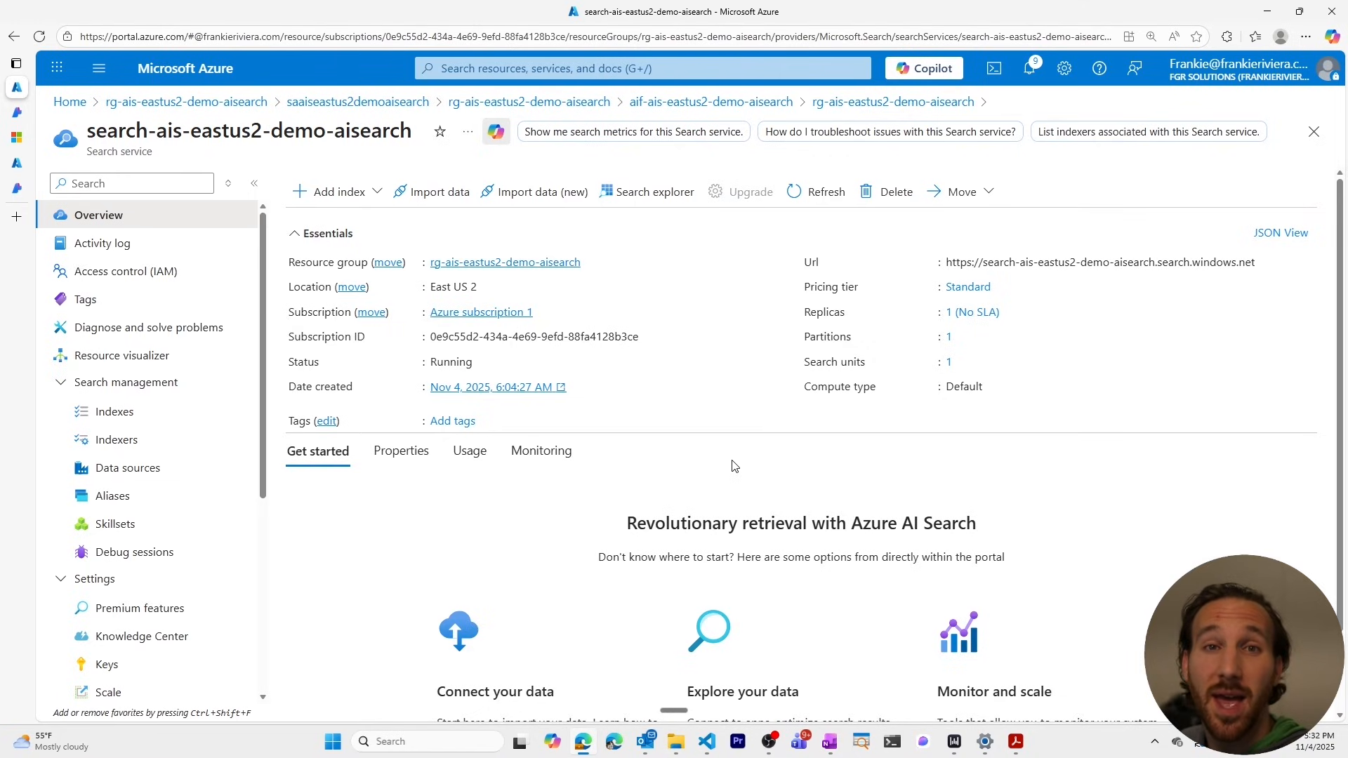
Step: Review the search service's Usage and Properties tabs, then open the Keys page under Settings
mouse_move(1016, 262)
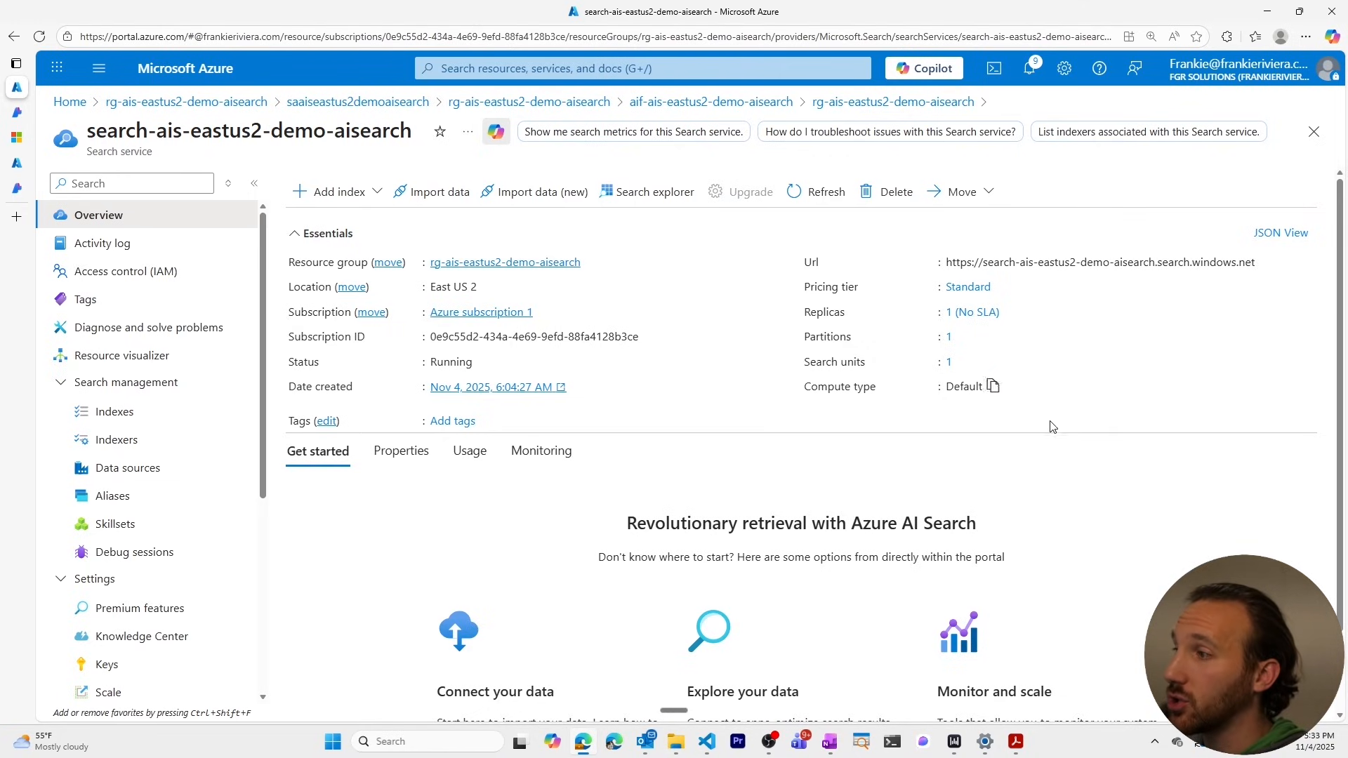
scroll(1018, 421, "down", 1)
left_click(477, 363)
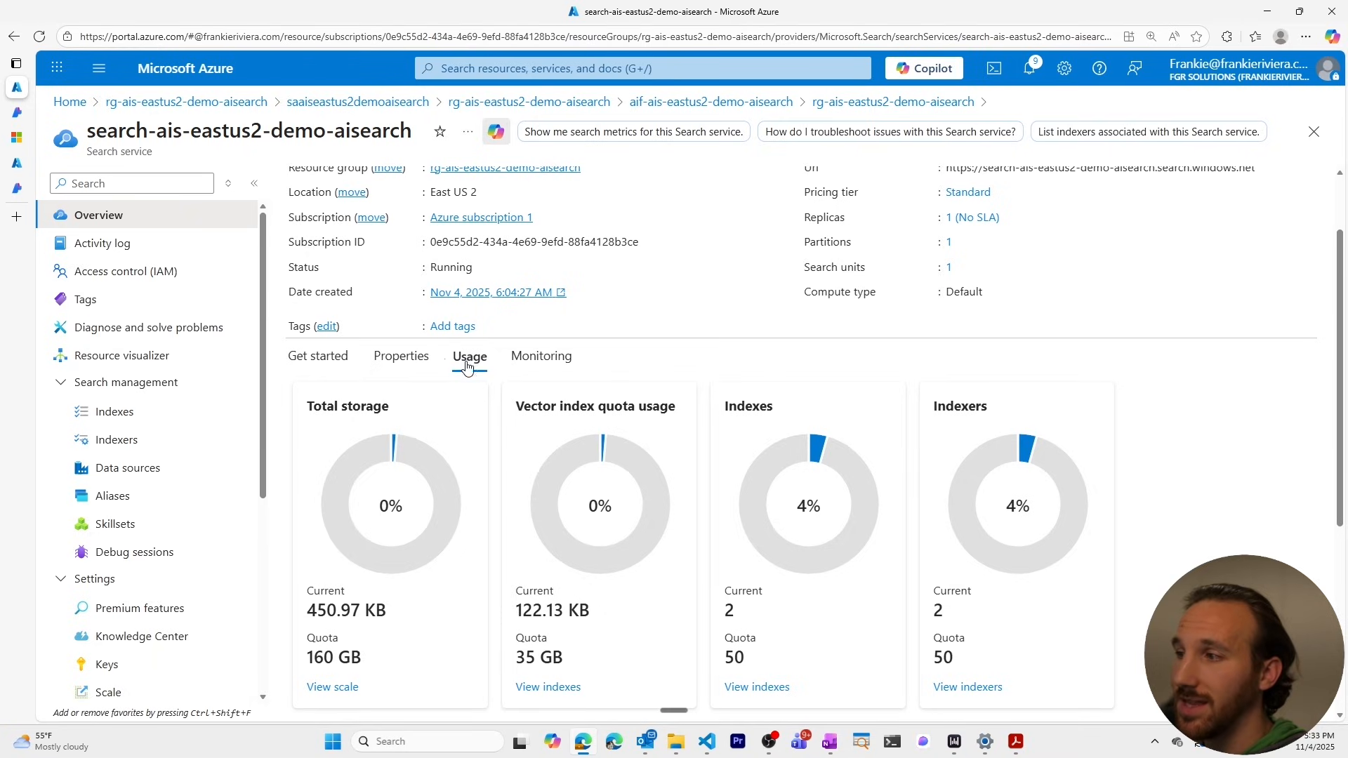
left_click(406, 365)
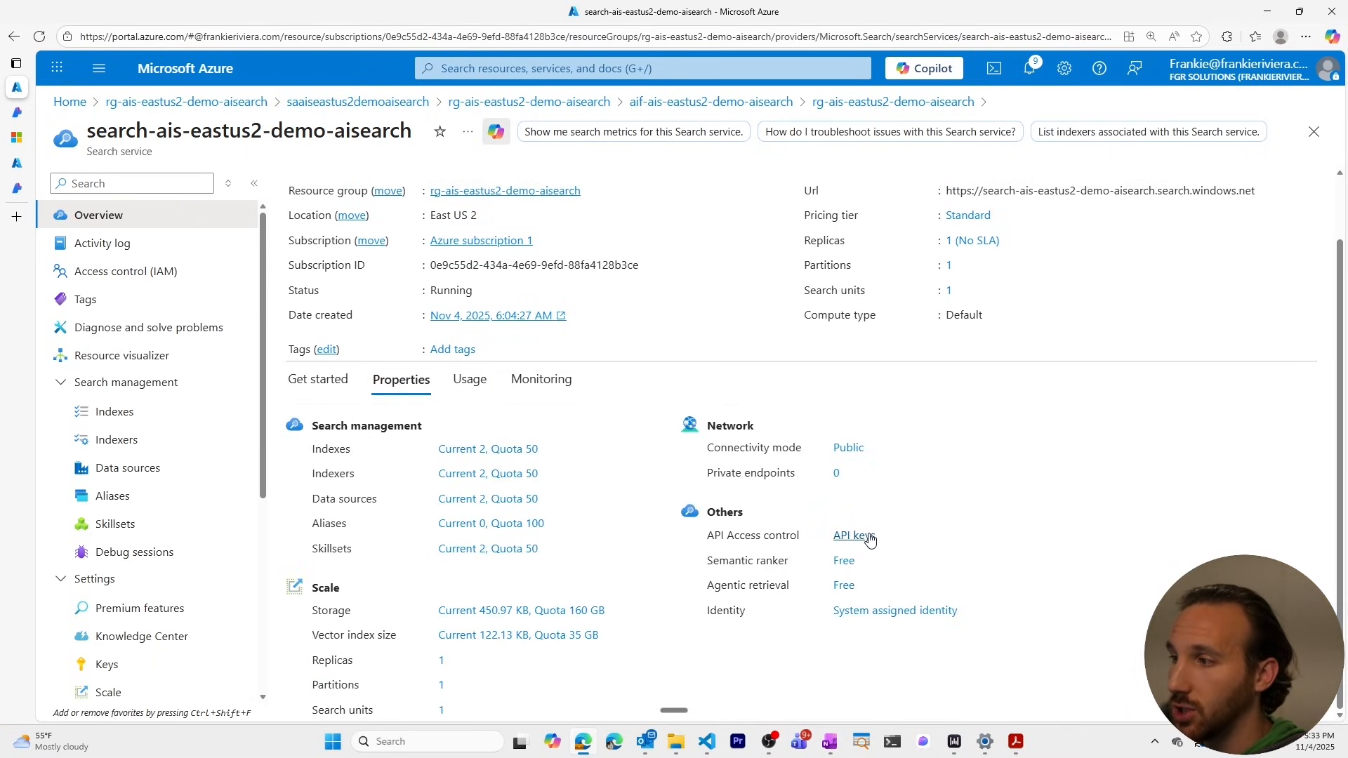
scroll(187, 616, "down", 3)
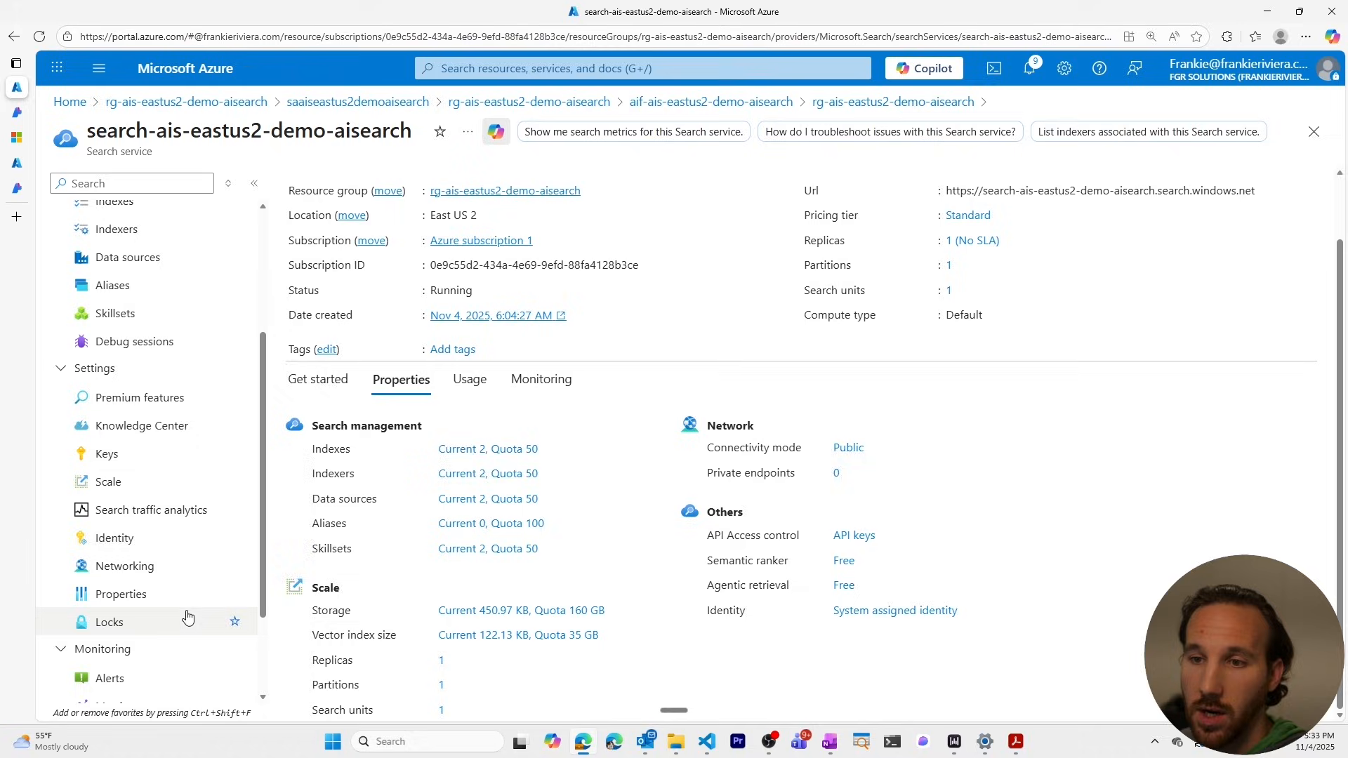
left_click(155, 456)
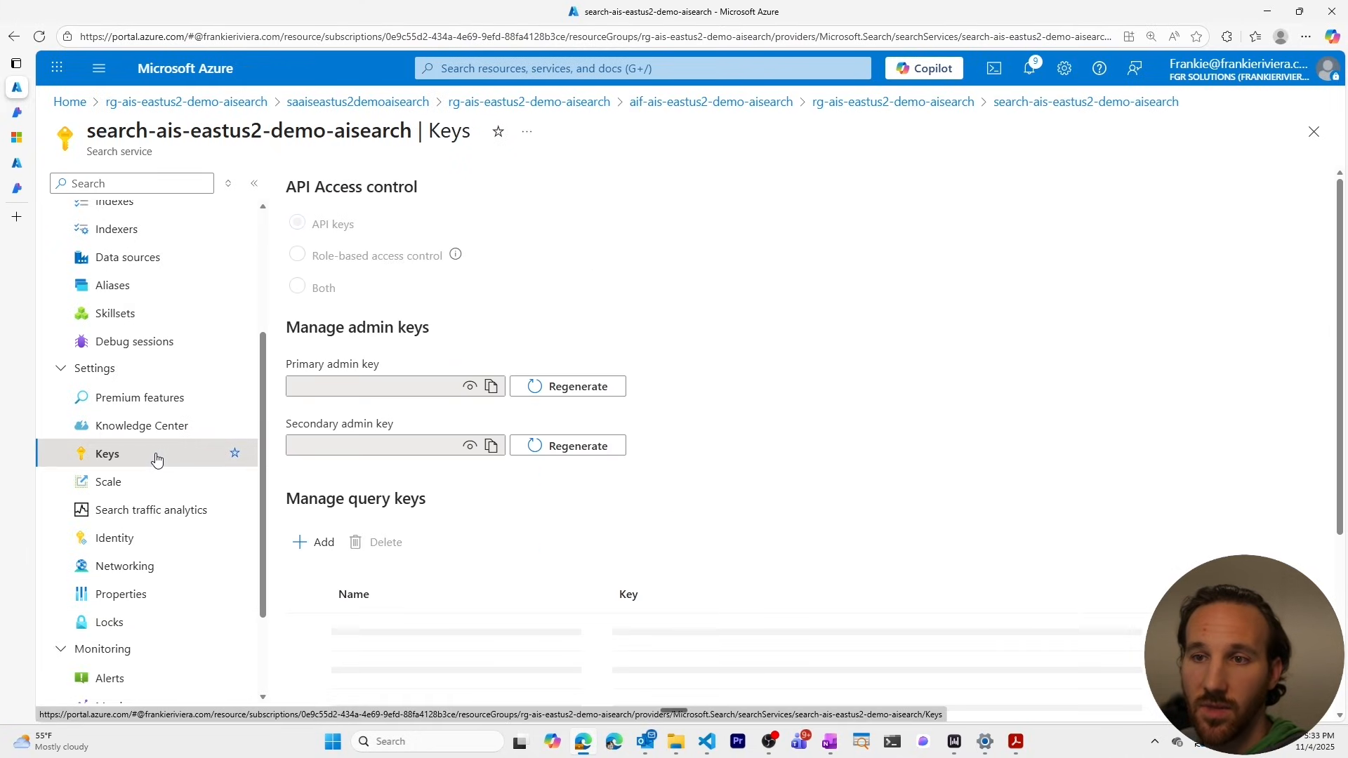